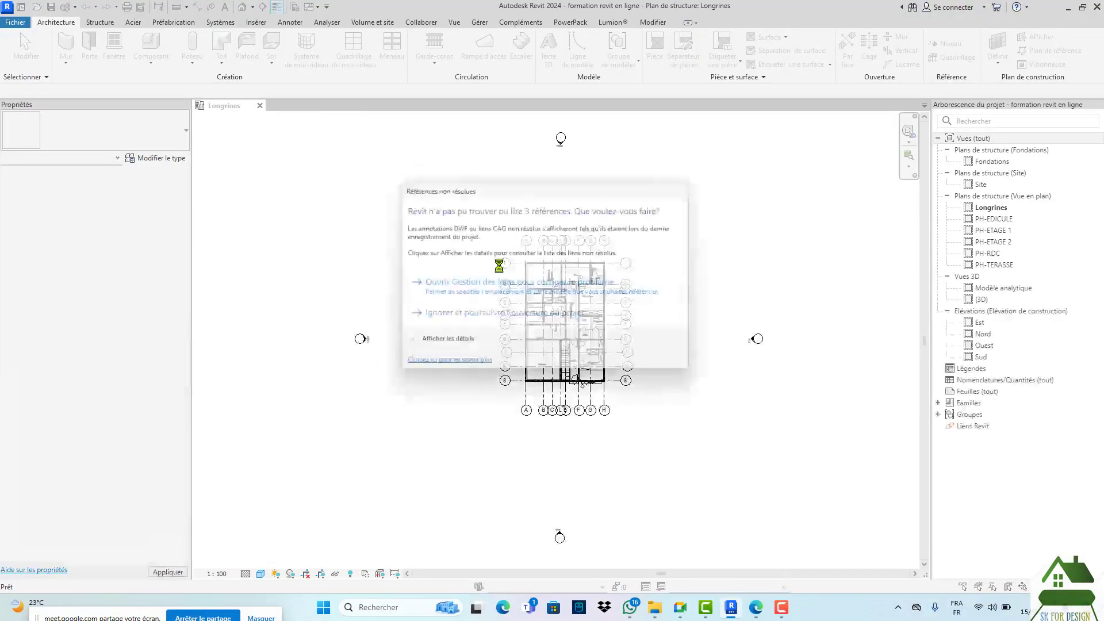
- Open link management for the unresolved references and close it without changing any links
click(549, 293)
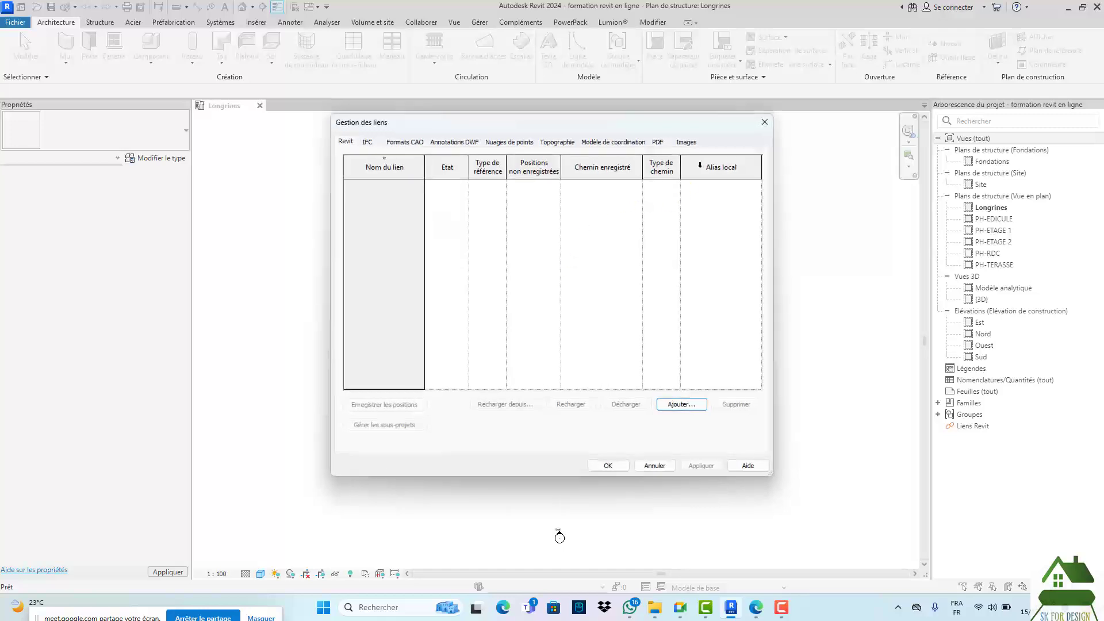
click(768, 126)
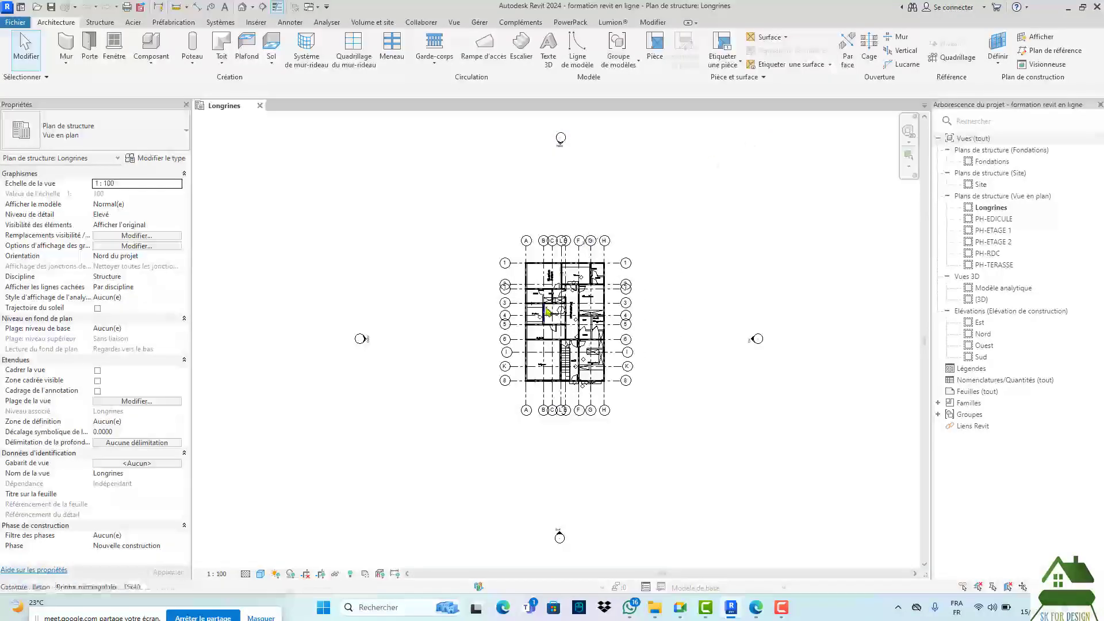
- Examine the grids, walls and room layout on the Longrines structural plan
scroll(561, 263, up, 5)
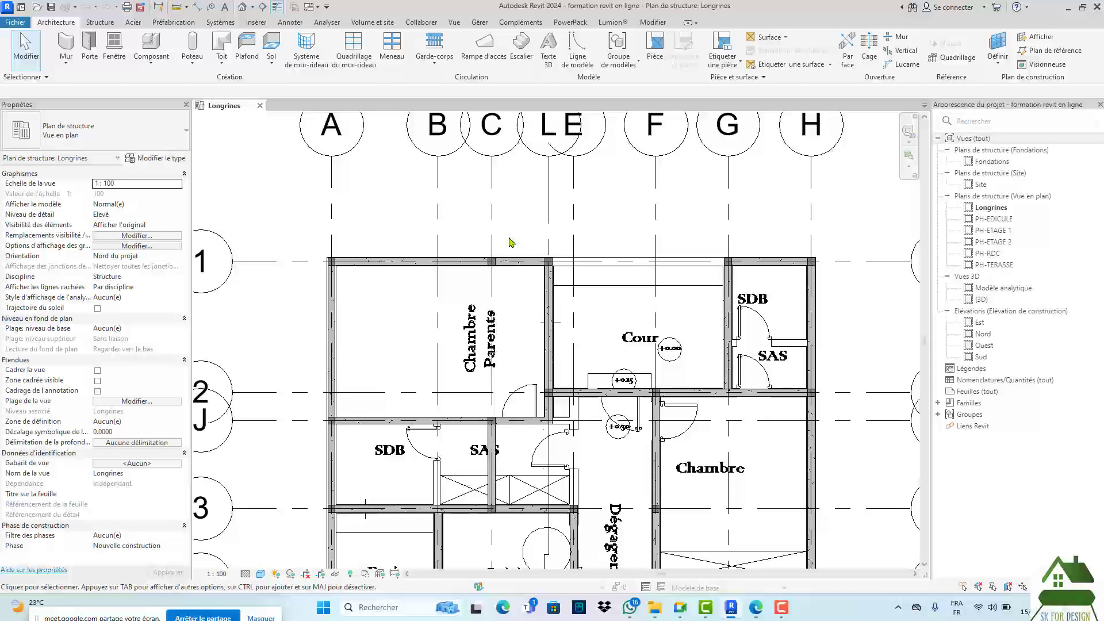
scroll(511, 242, down, 4)
scroll(513, 494, up, 3)
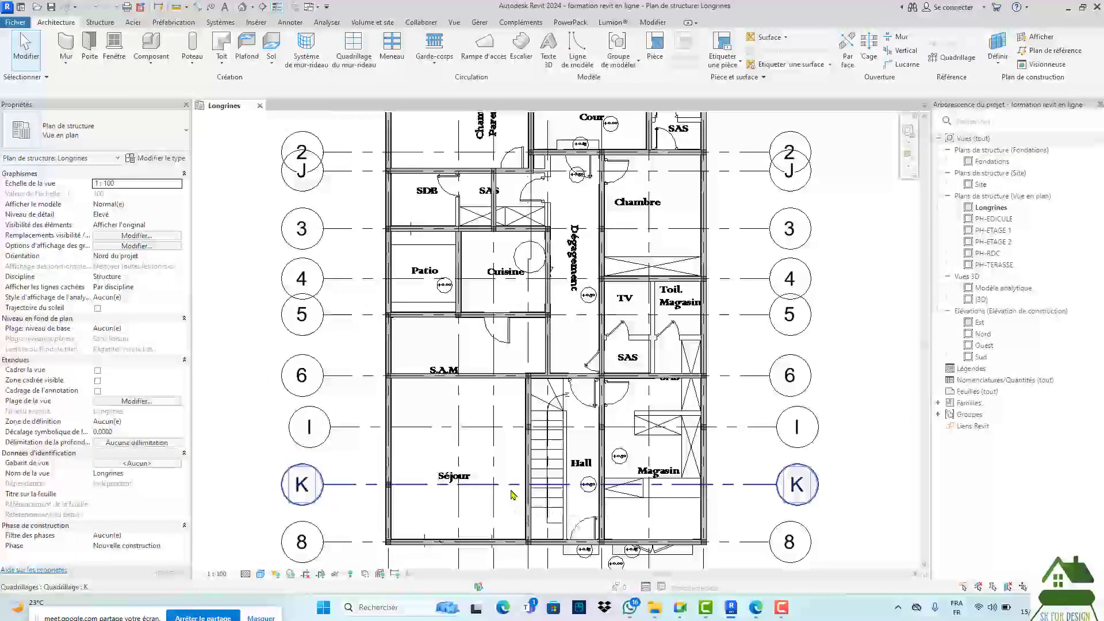
scroll(527, 345, down, 2)
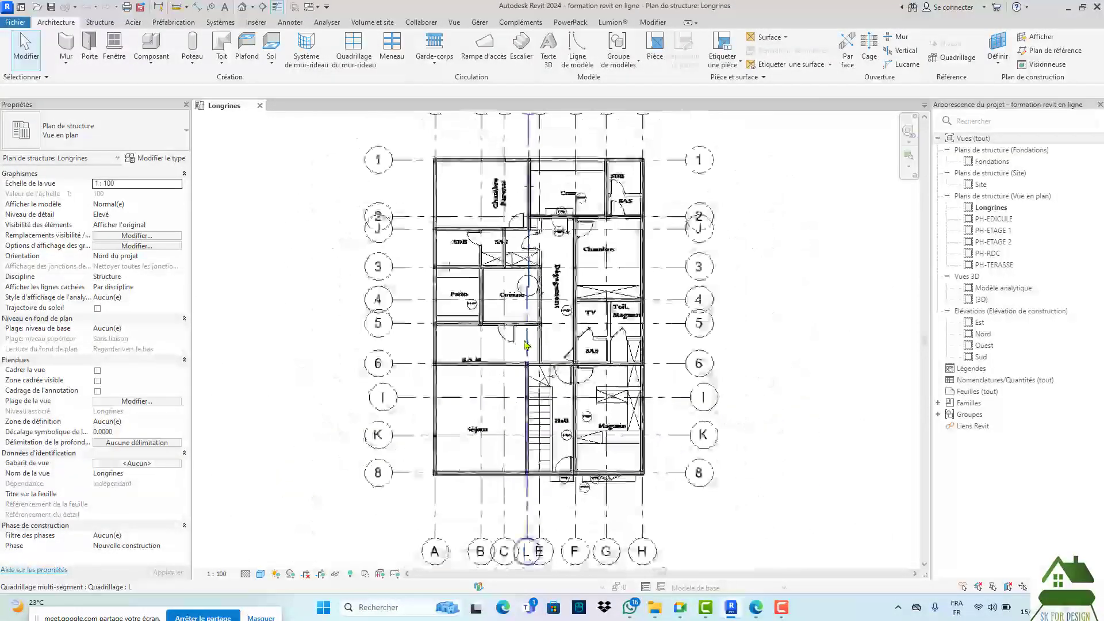
scroll(548, 452, up, 2)
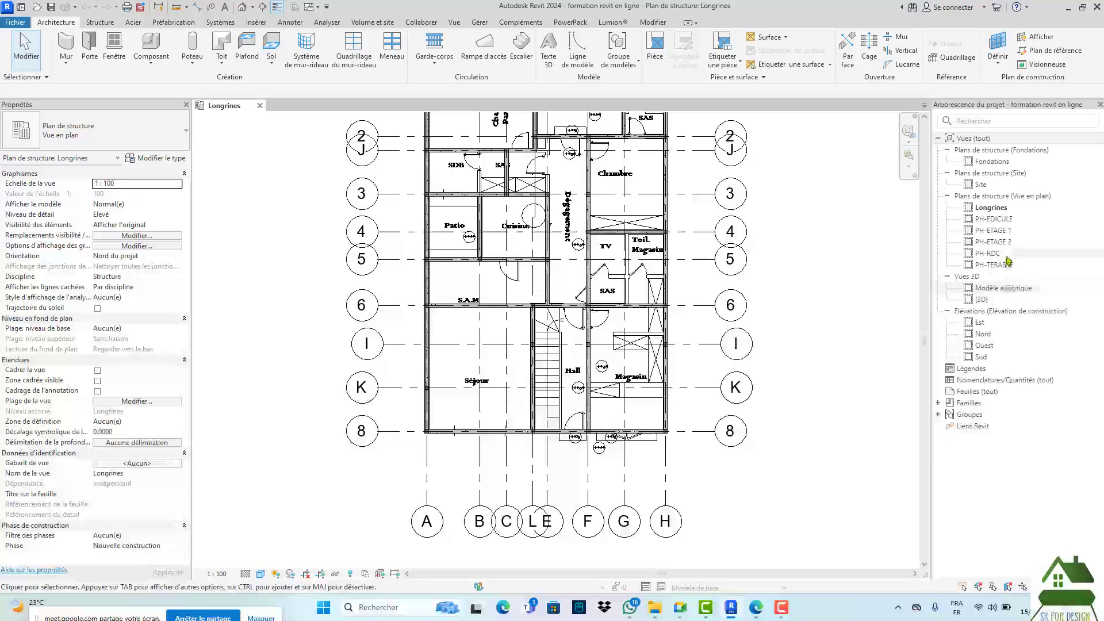
scroll(543, 215, down, 2)
scroll(565, 262, up, 3)
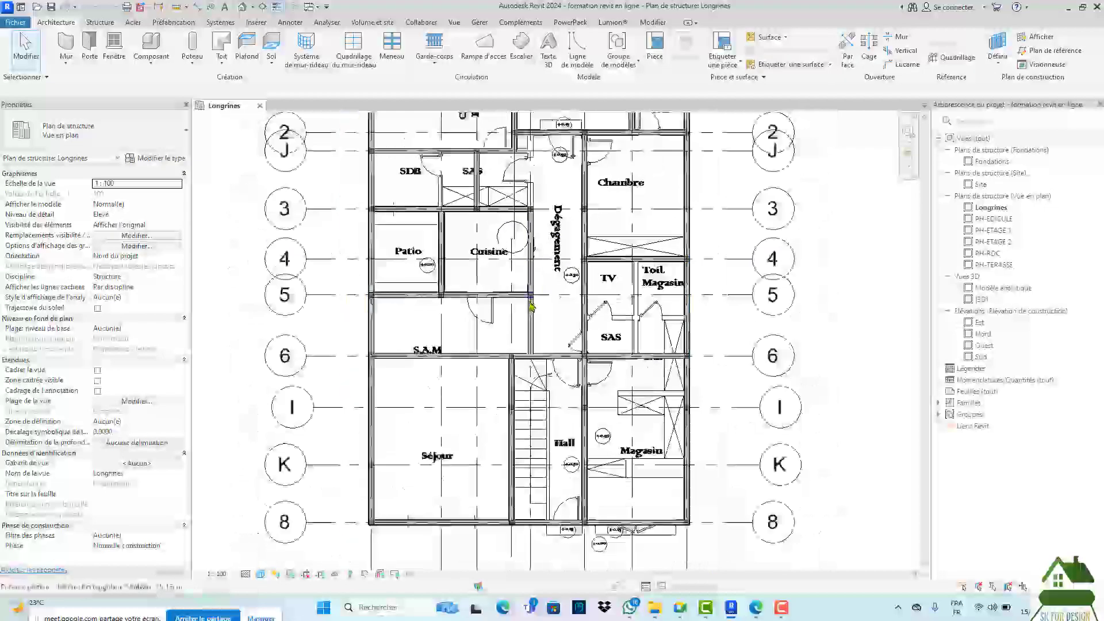
scroll(520, 253, down, 1)
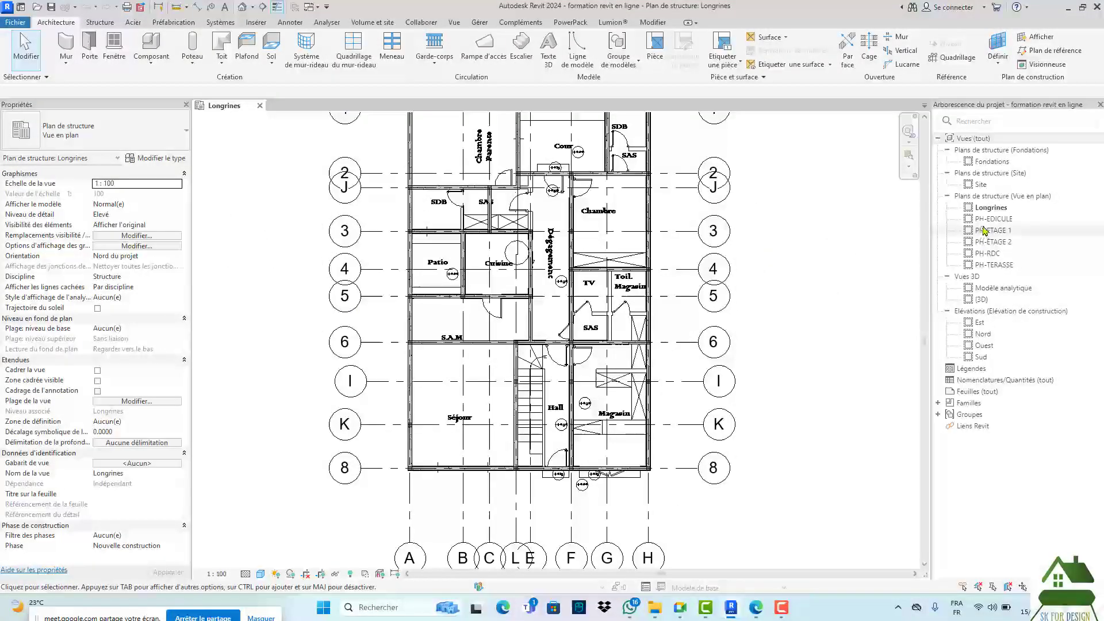
scroll(511, 269, down, 2)
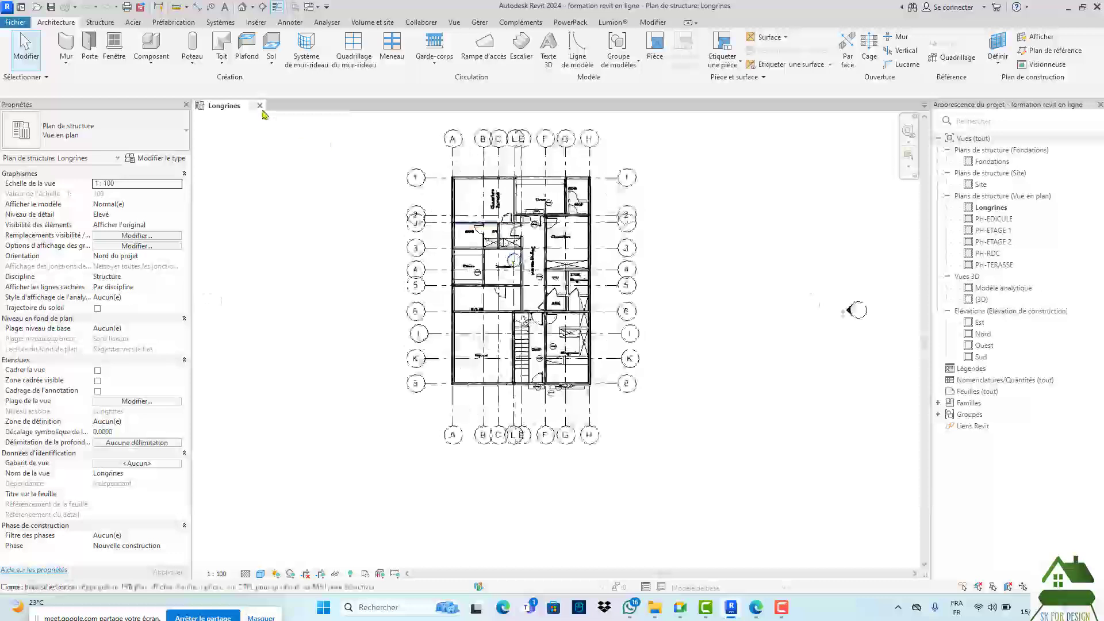
- Close the Longrines plan and open the recent model Formation en ligne 2, continuing to work despite the missing third-party updater
click(260, 106)
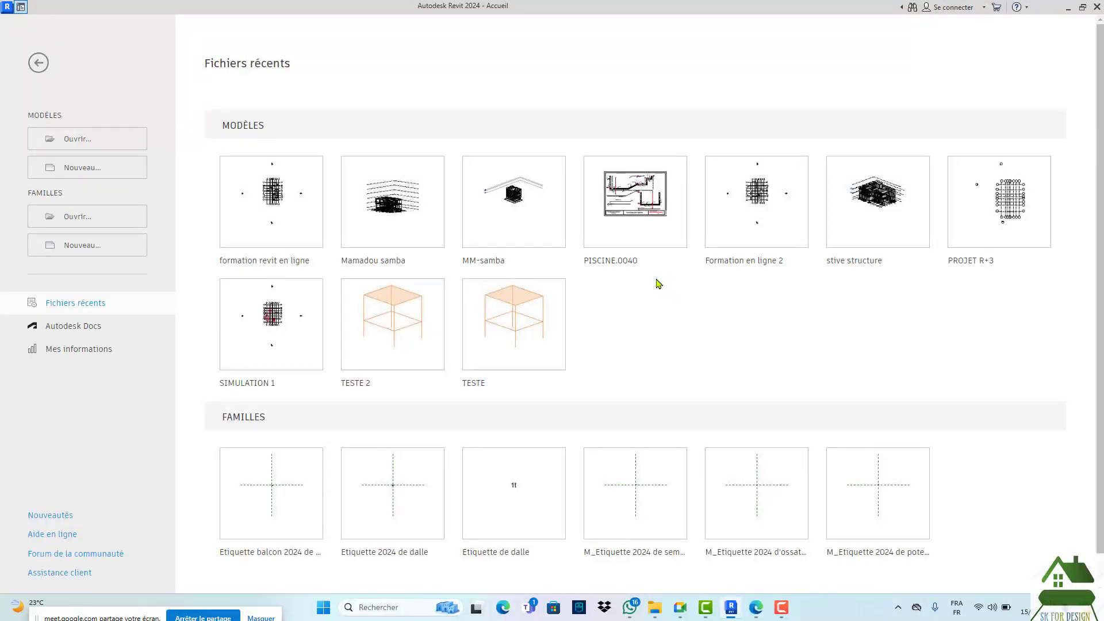
click(742, 208)
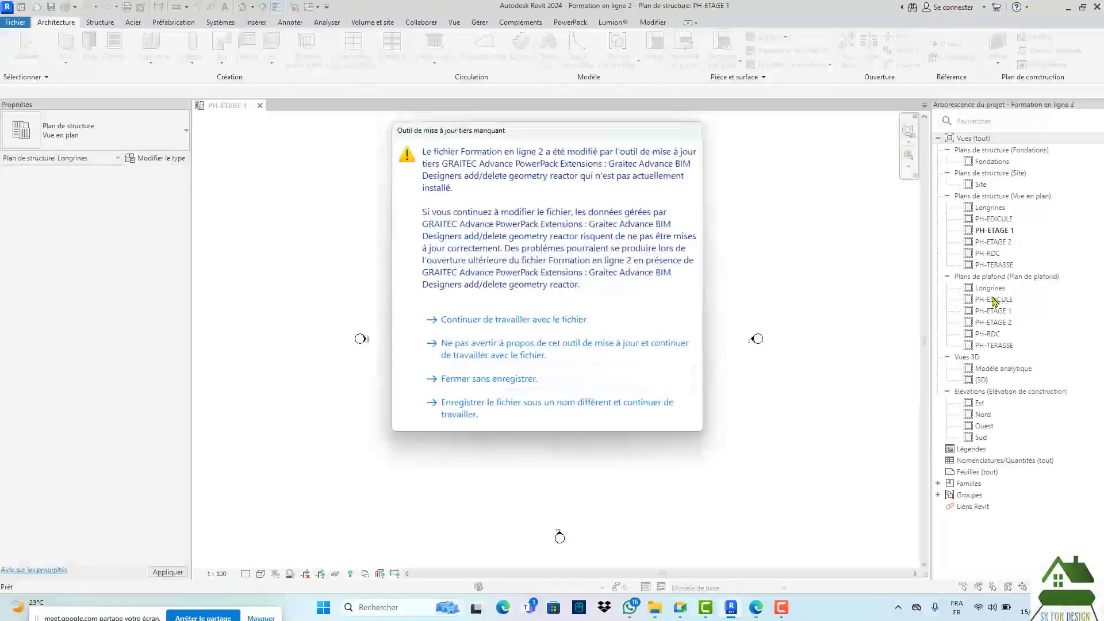
click(522, 317)
scroll(549, 349, up, 5)
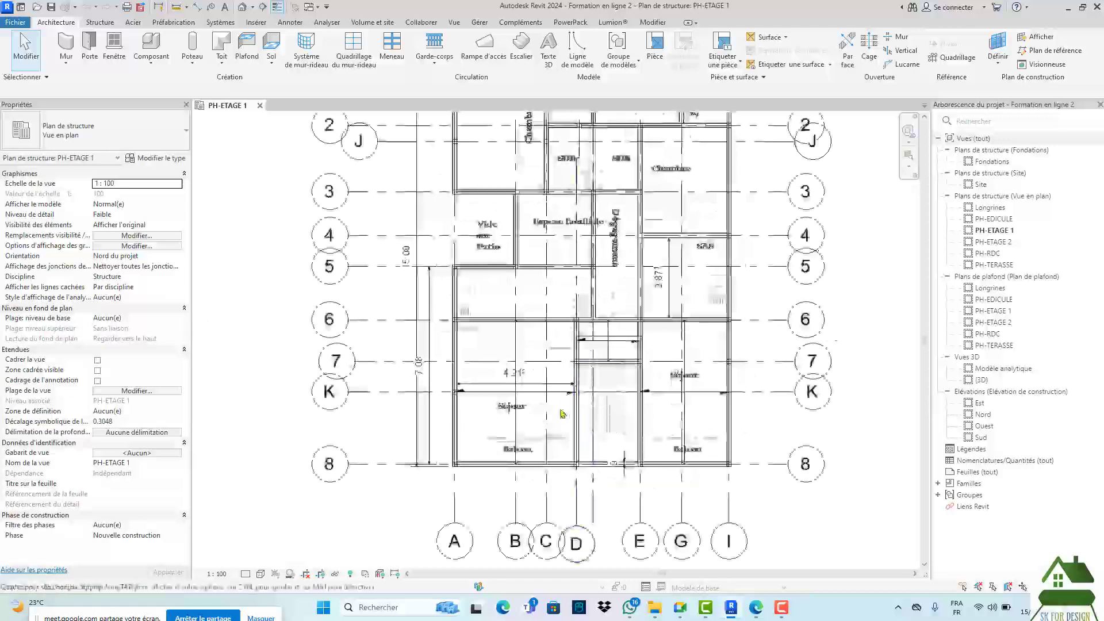
scroll(502, 351, down, 2)
- Open the Longrines ceiling plan and inspect the column and beam tags around grid intersection A-8
click(989, 288)
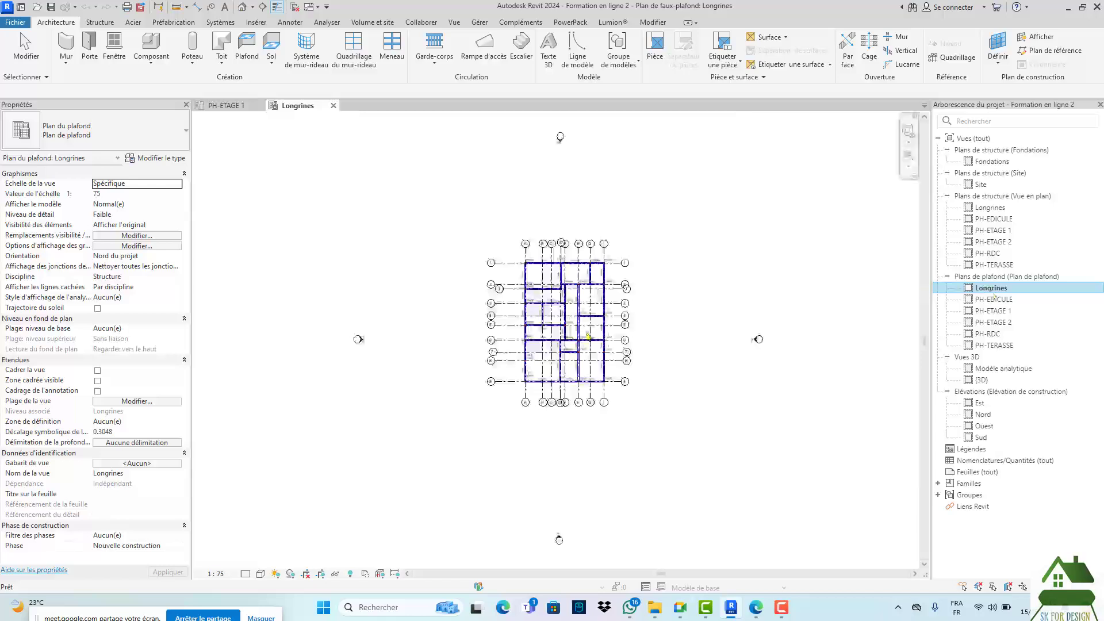
scroll(543, 383, up, 5)
scroll(538, 374, up, 5)
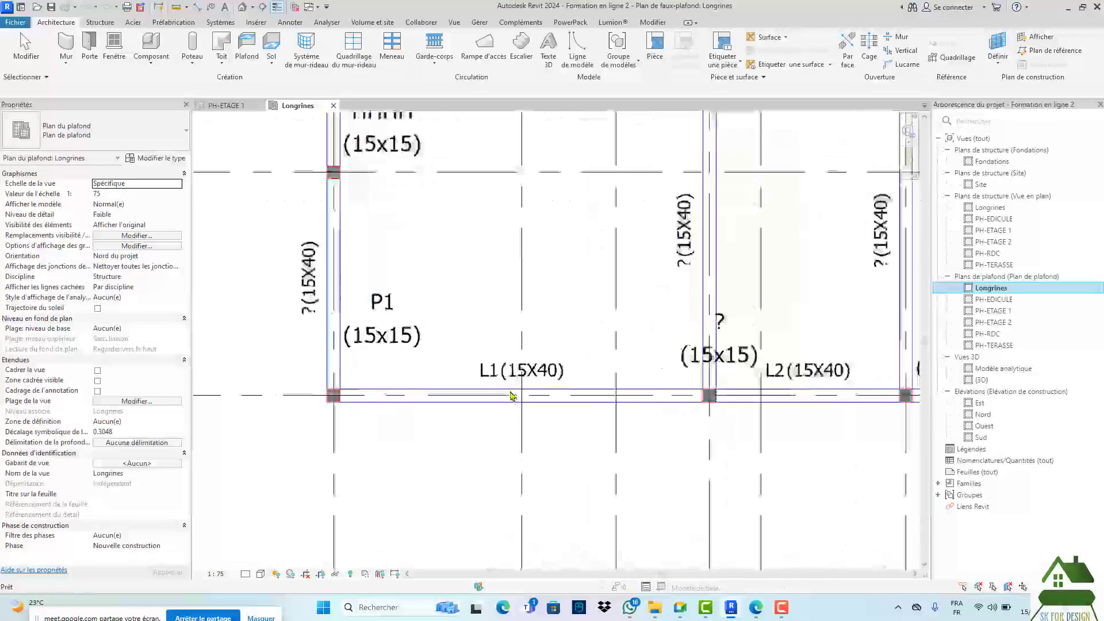
scroll(457, 419, down, 2)
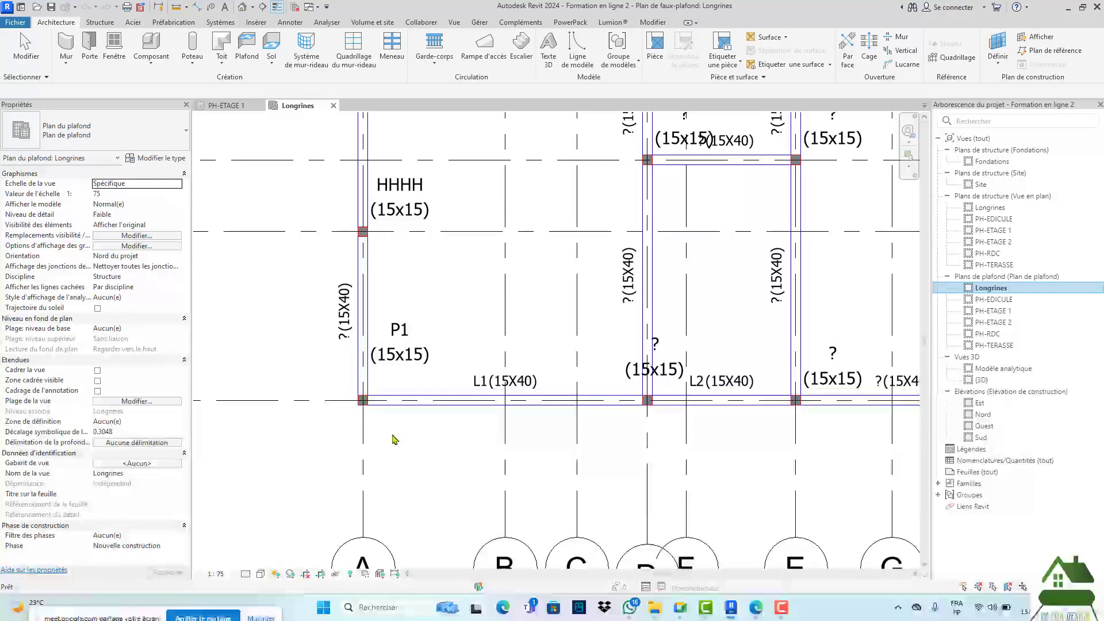
scroll(411, 322, up, 3)
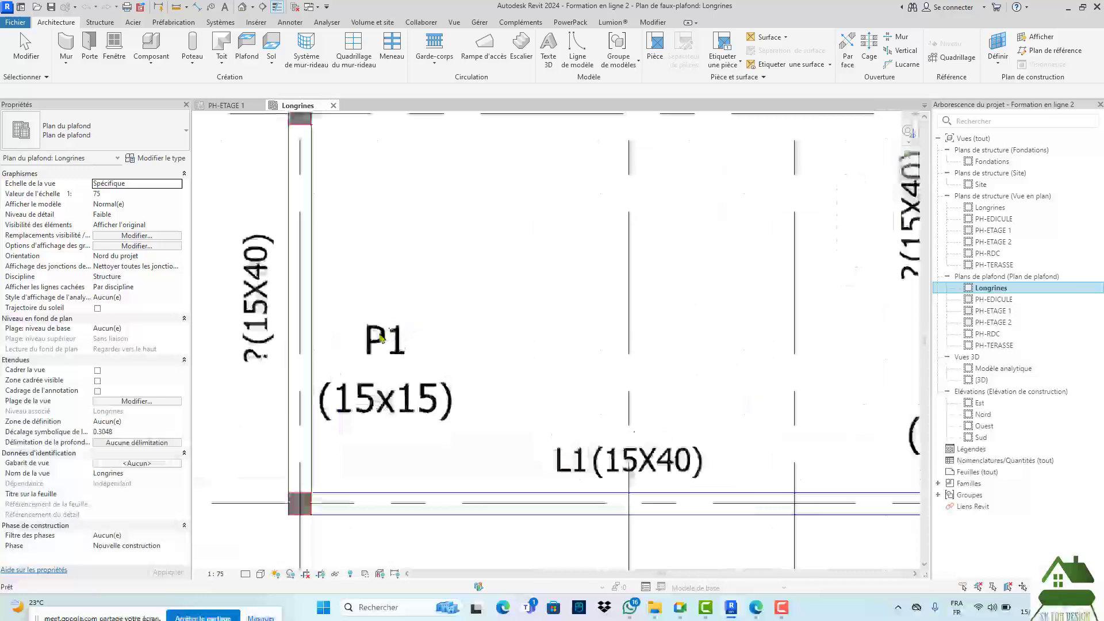
scroll(379, 339, down, 1)
scroll(377, 341, up, 2)
- Open the mark value of the P1 column tag at grid intersection A-8 for editing, leaving it as is
click(378, 341)
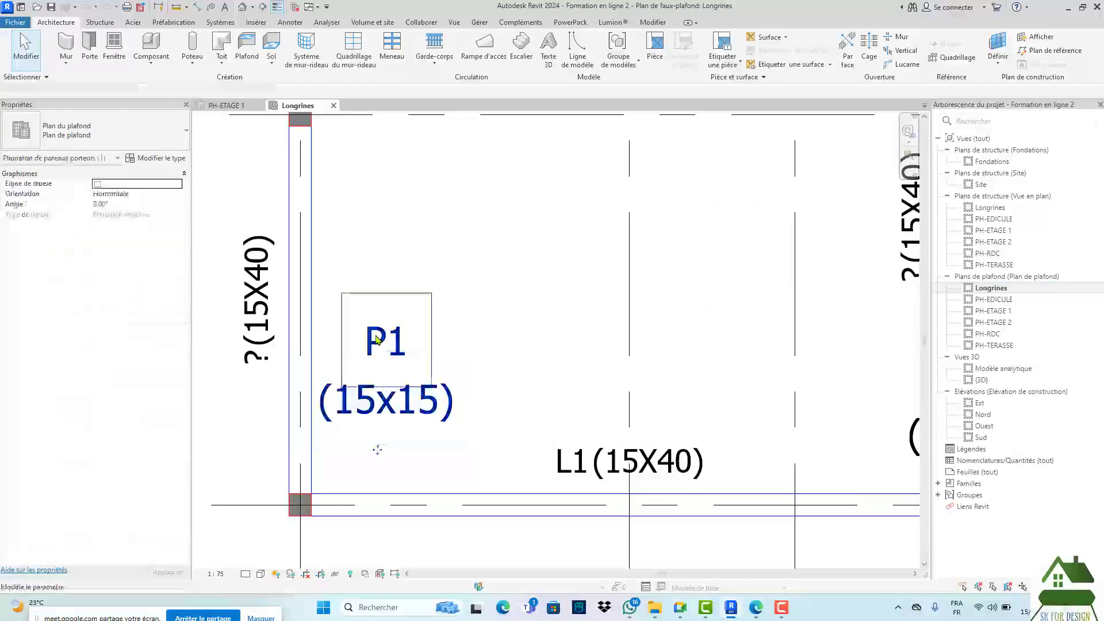
click(376, 338)
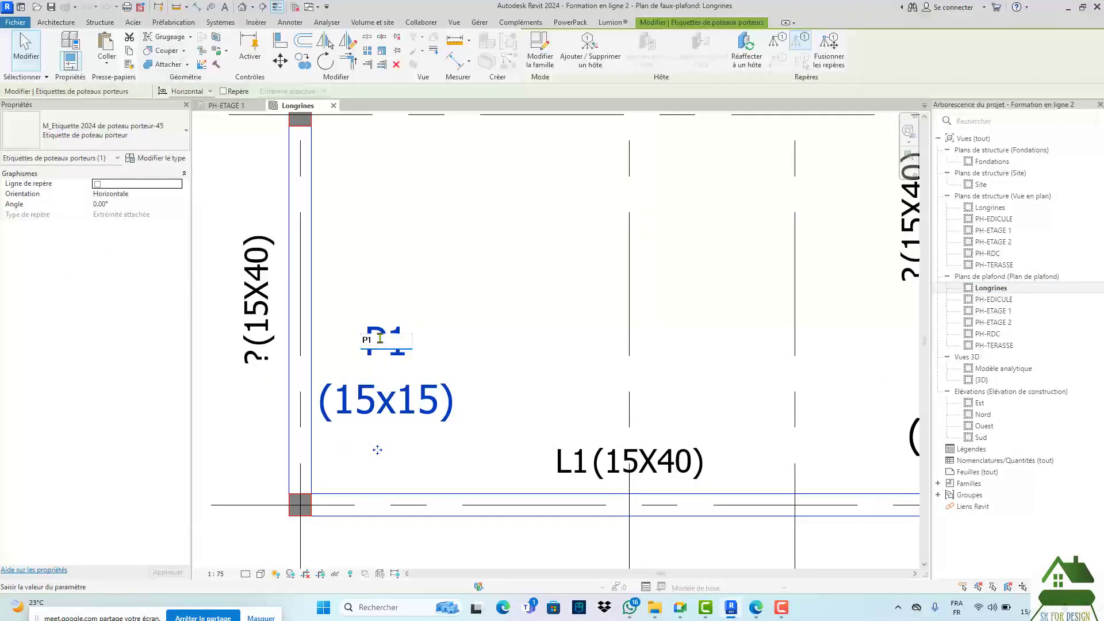
scroll(386, 323, down, 3)
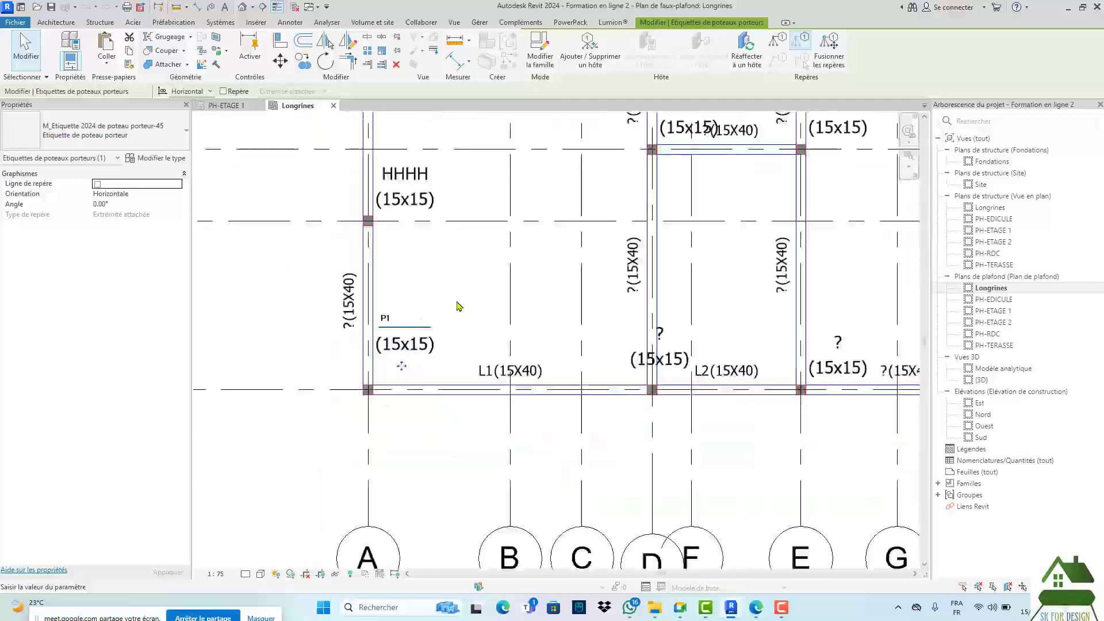
scroll(458, 305, down, 2)
middle_drag(444, 396, 412, 499)
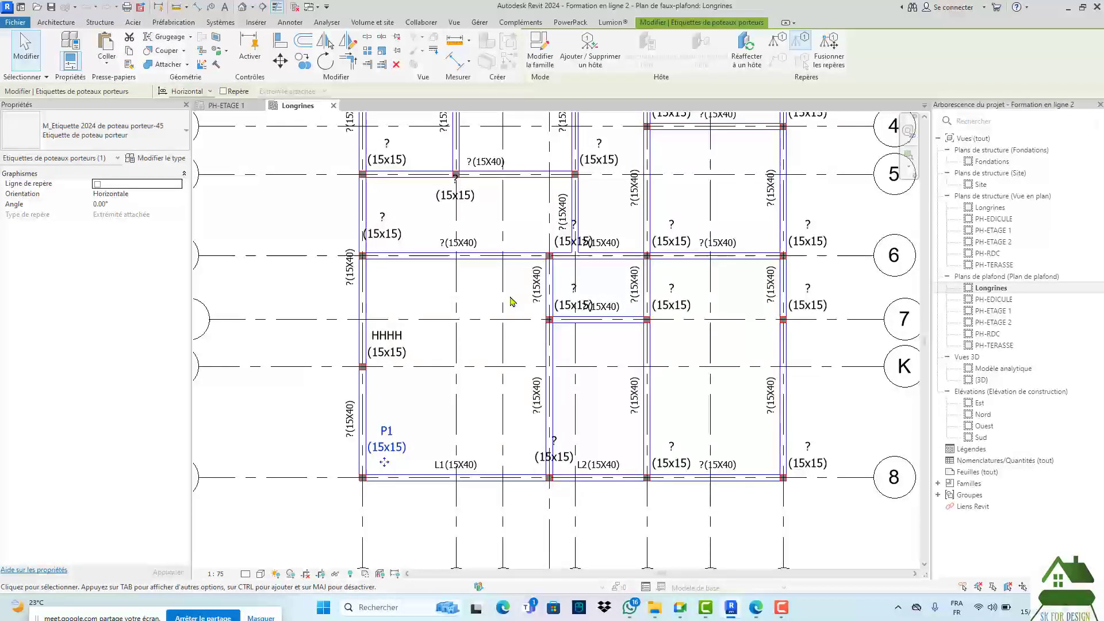
- Examine the column and beam tags across the Longrines ceiling plan, including the column tag at grid intersection A-6
scroll(448, 395, down, 1)
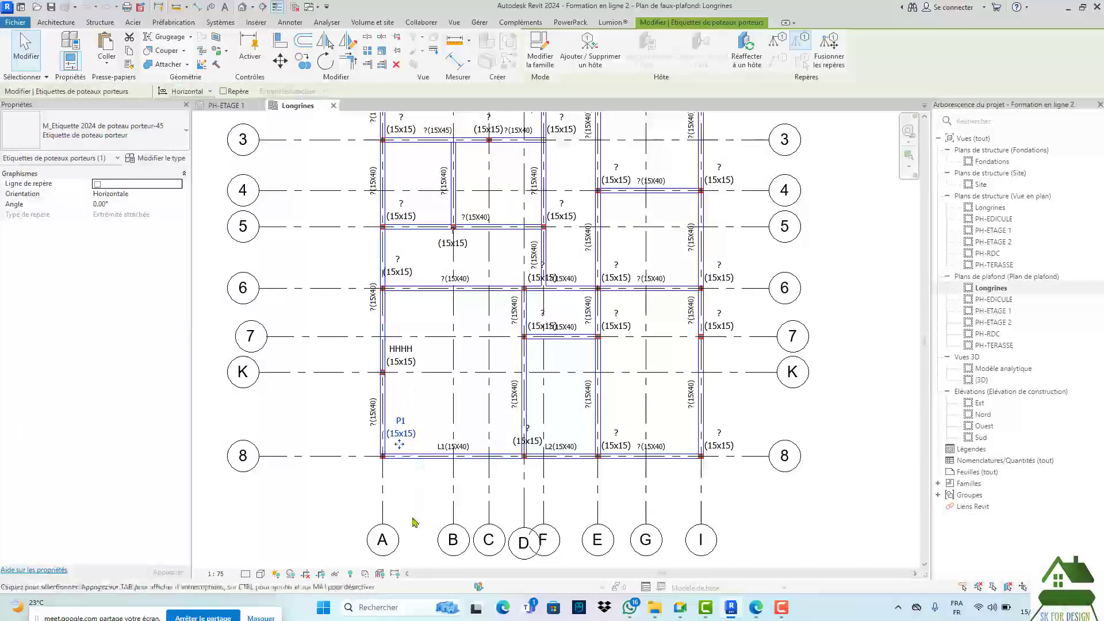
scroll(374, 280, up, 2)
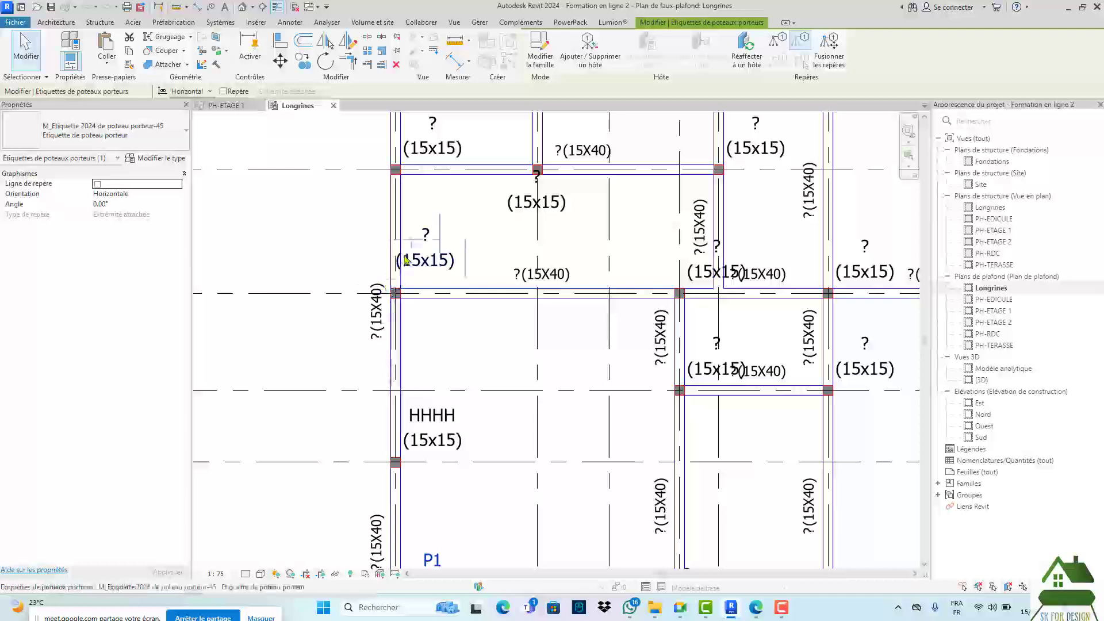
click(425, 231)
scroll(460, 368, down, 3)
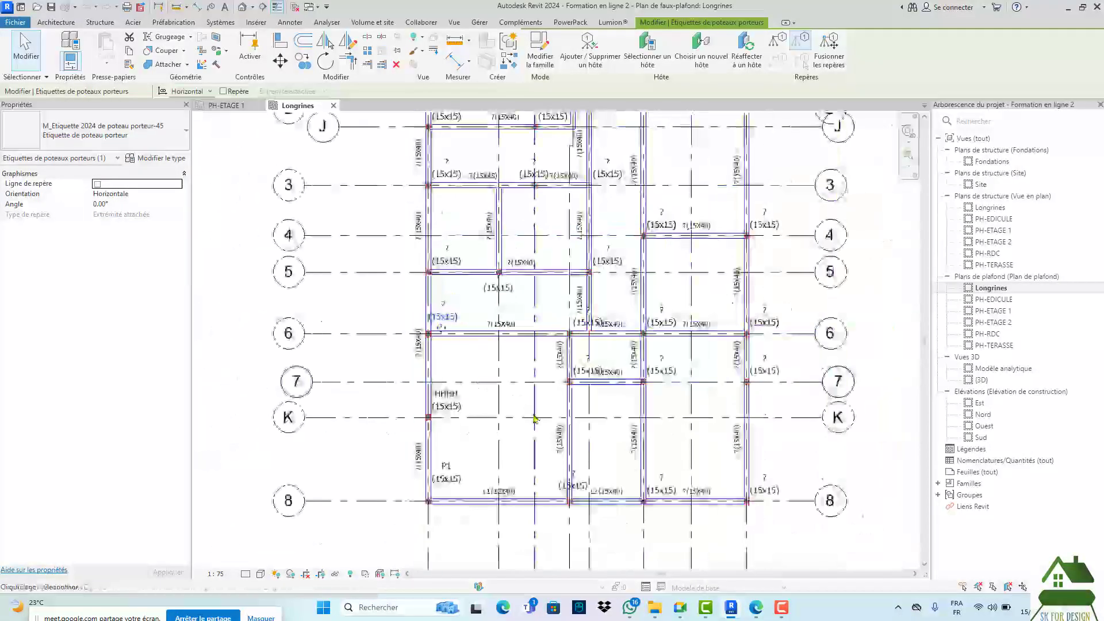
scroll(534, 407, down, 2)
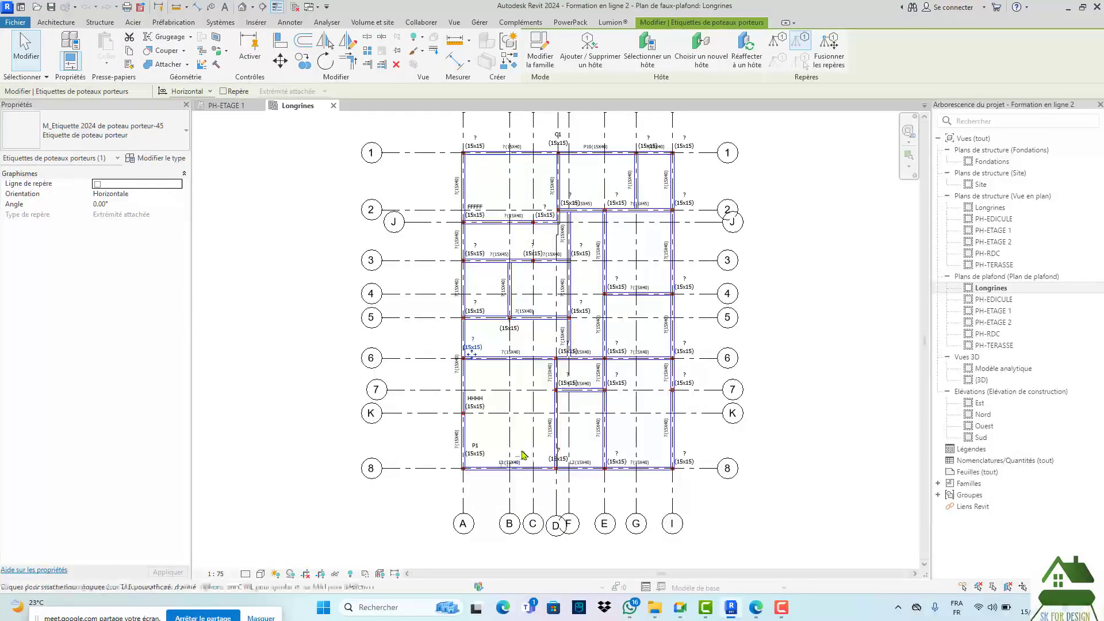
scroll(547, 246, up, 3)
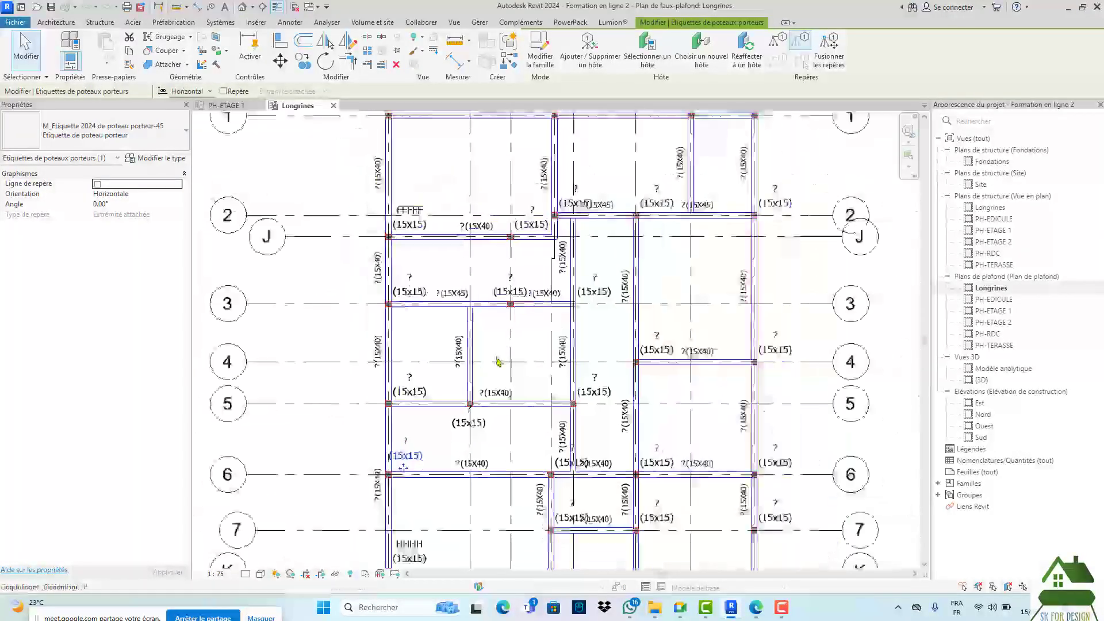
scroll(497, 364, down, 3)
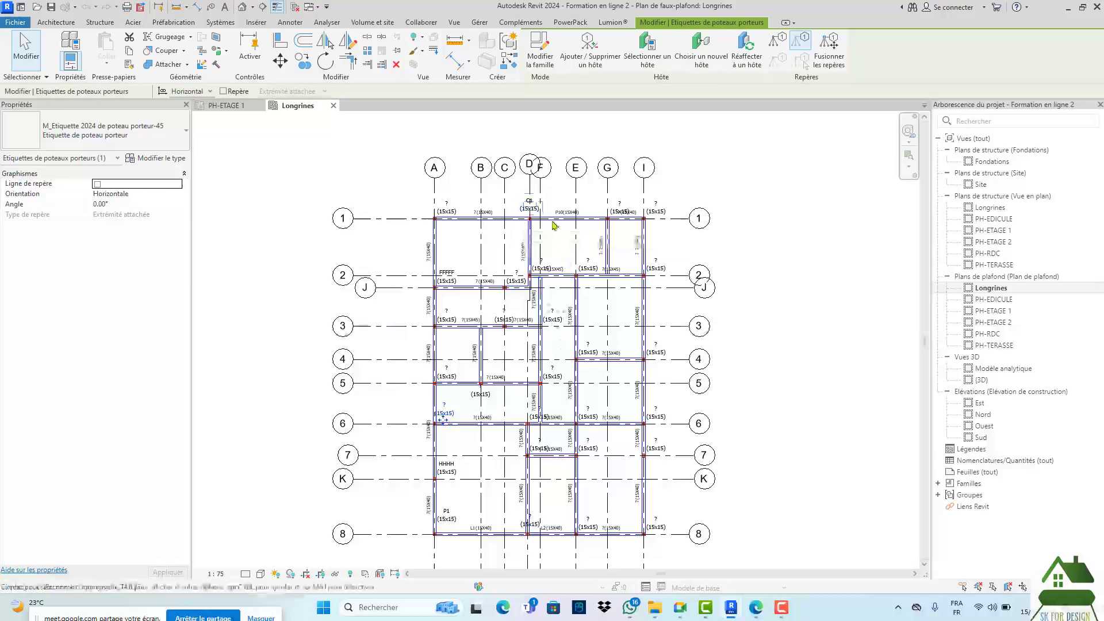
scroll(547, 224, down, 3)
scroll(546, 224, up, 3)
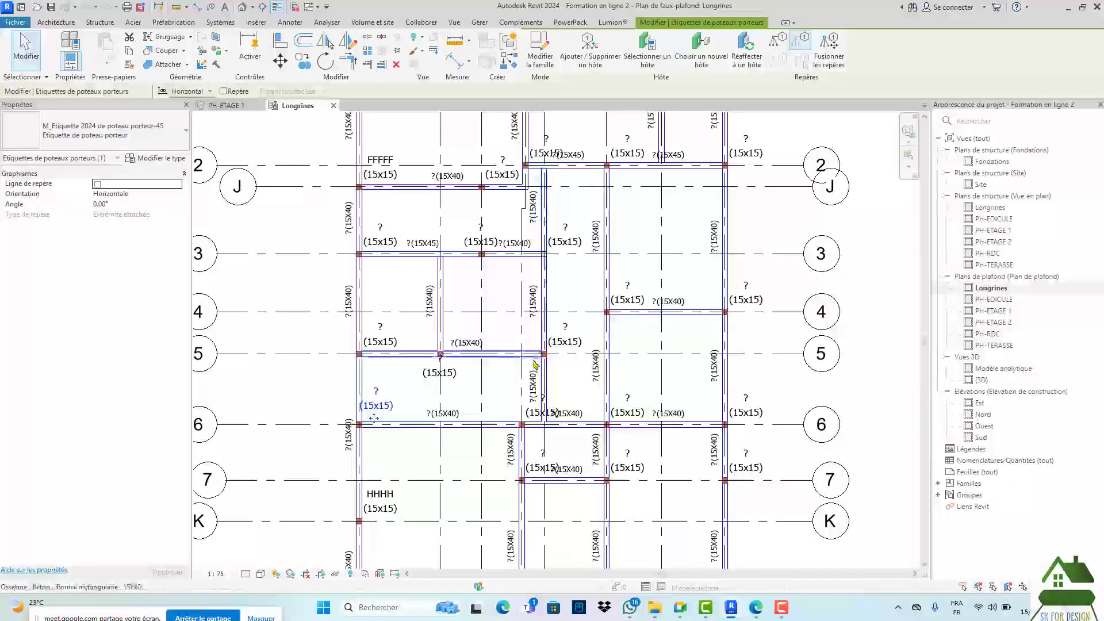
scroll(629, 397, down, 2)
scroll(630, 396, down, 2)
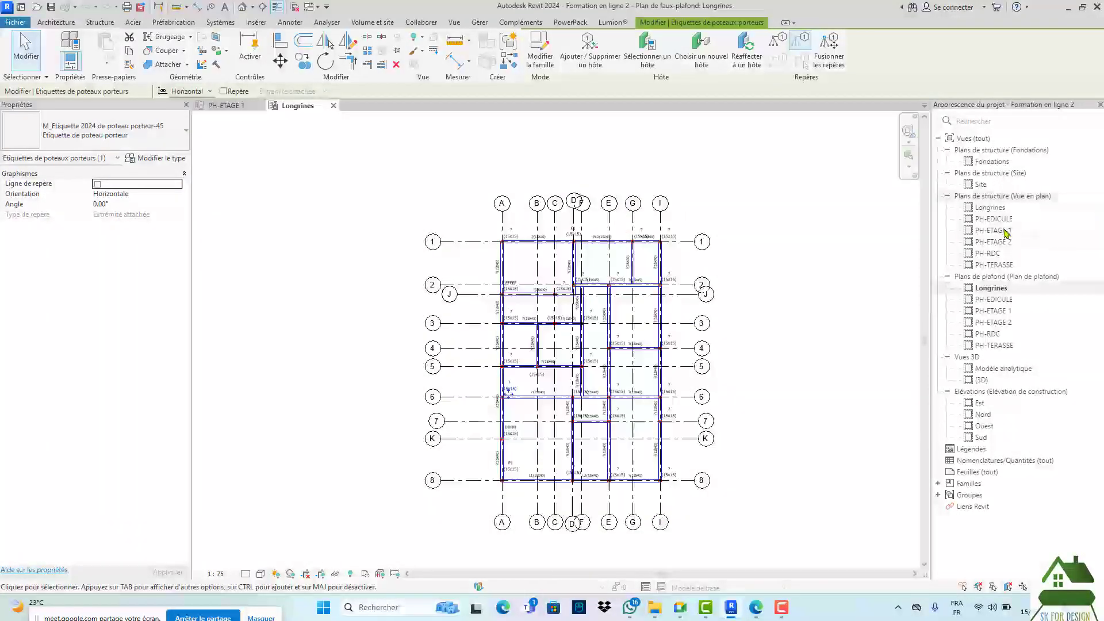
scroll(567, 422, up, 4)
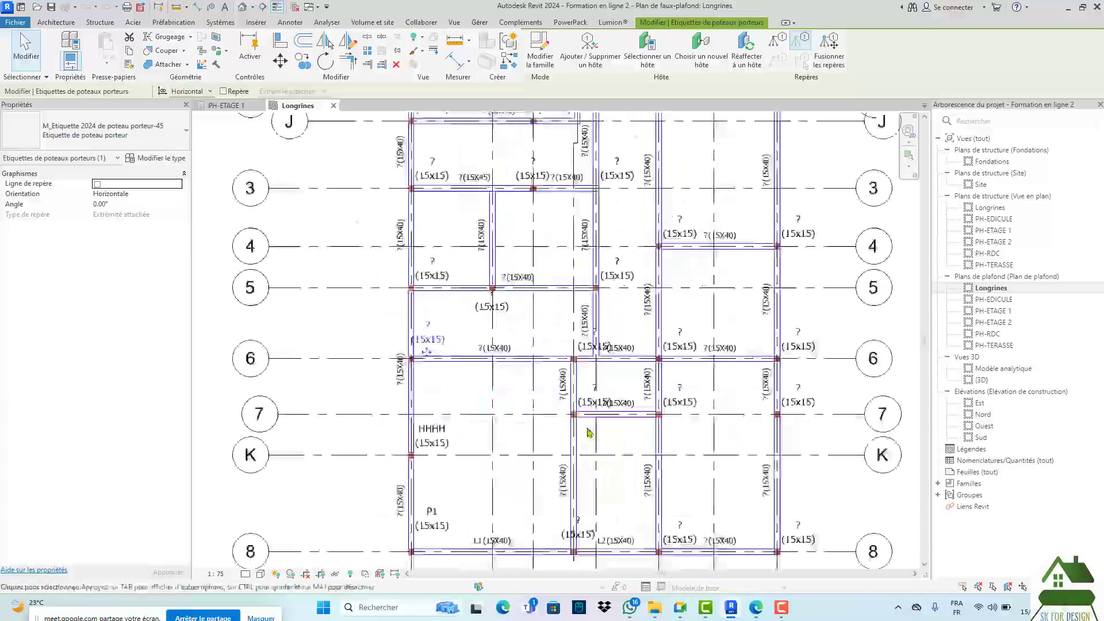
- Clear the tag selection and delete the 15X40 beam on grid 7 between grids D and E
key(Escape)
scroll(632, 412, up, 3)
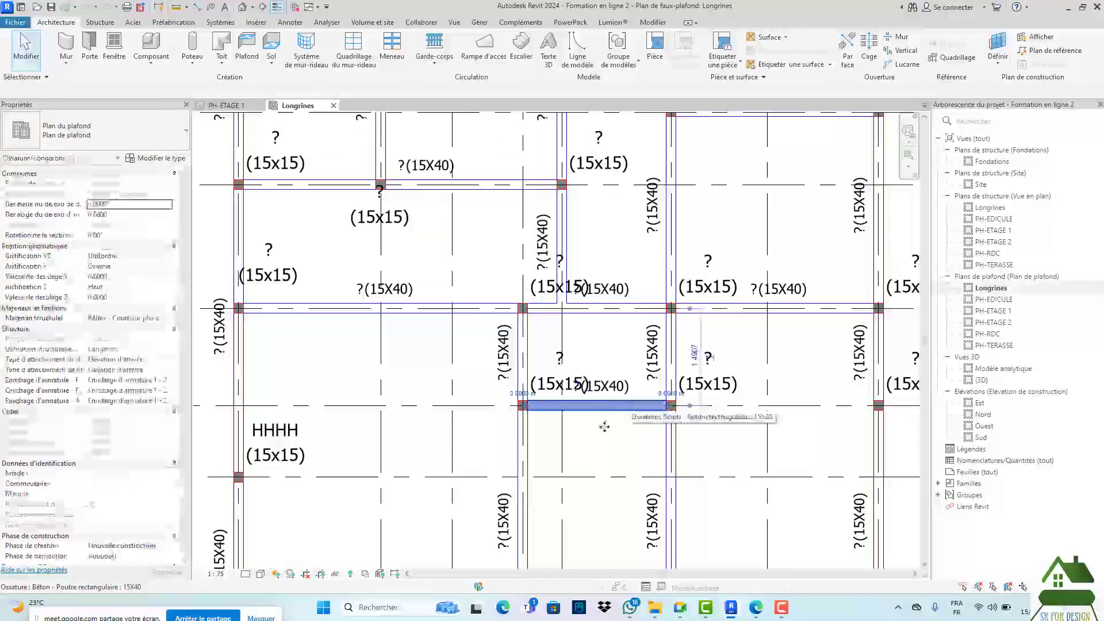
scroll(610, 420, down, 2)
click(613, 418)
scroll(613, 418, down, 3)
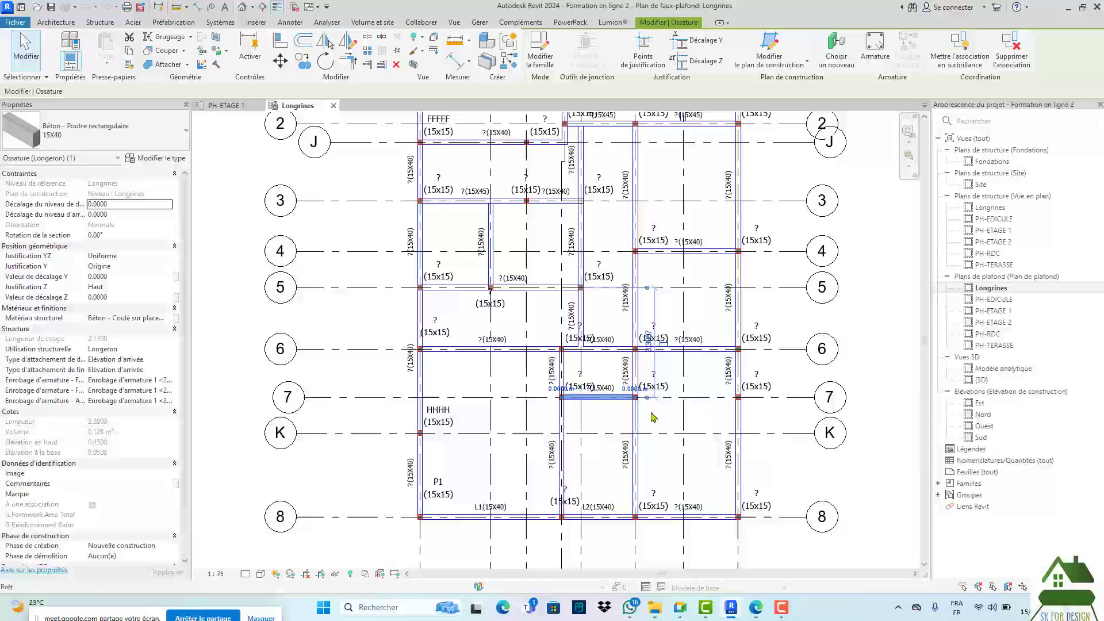
key(Escape)
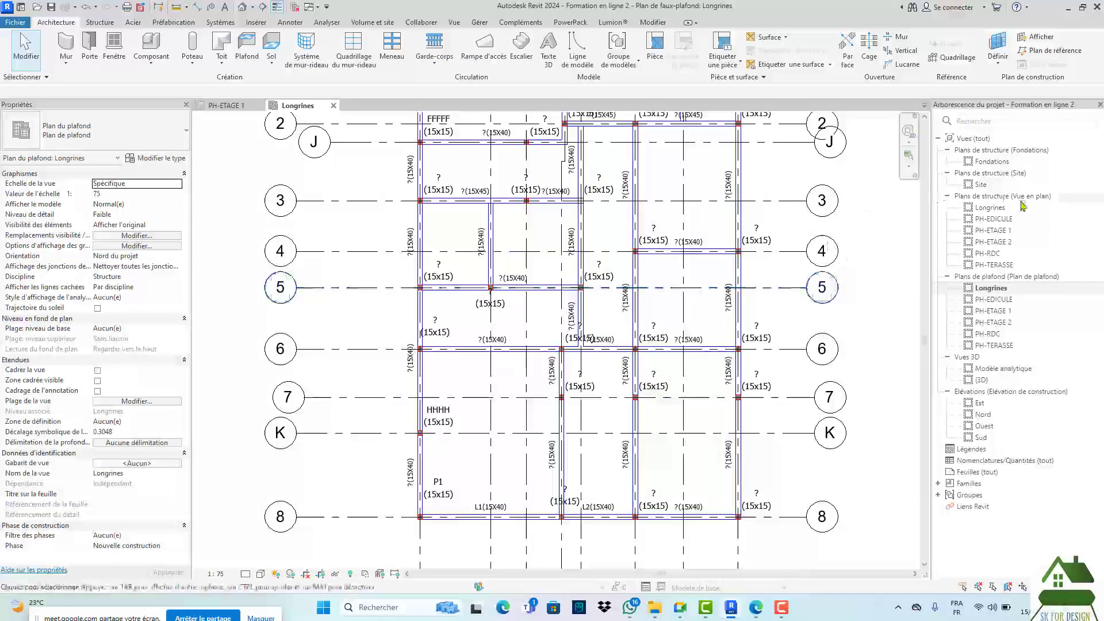
- Open the PH-RDC structural plan and inspect its beam layout
double_click(990, 254)
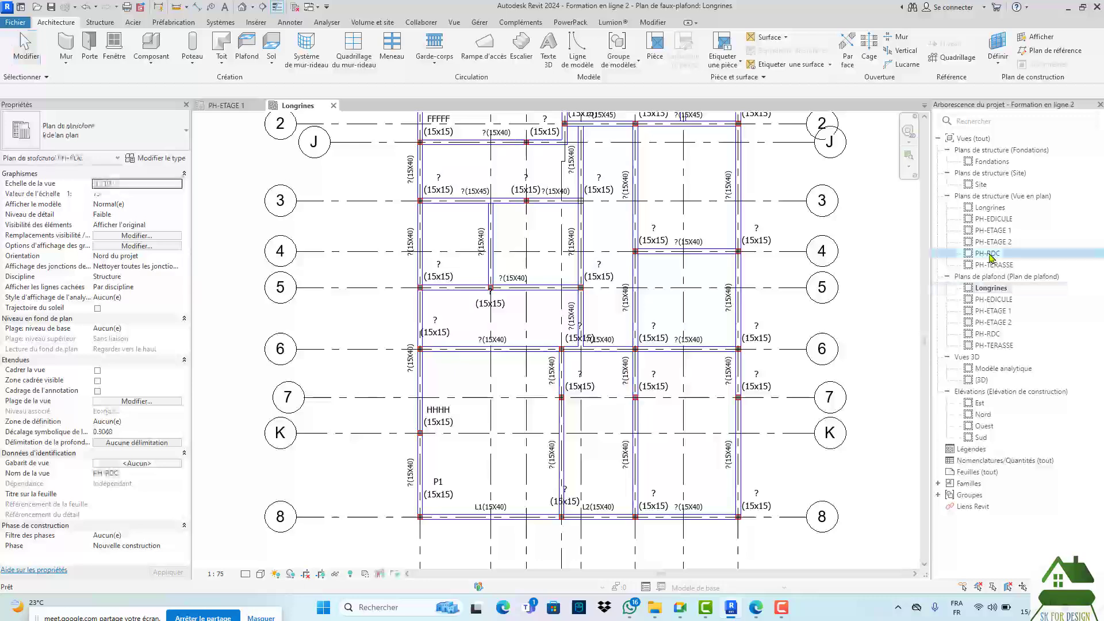
scroll(591, 281, up, 8)
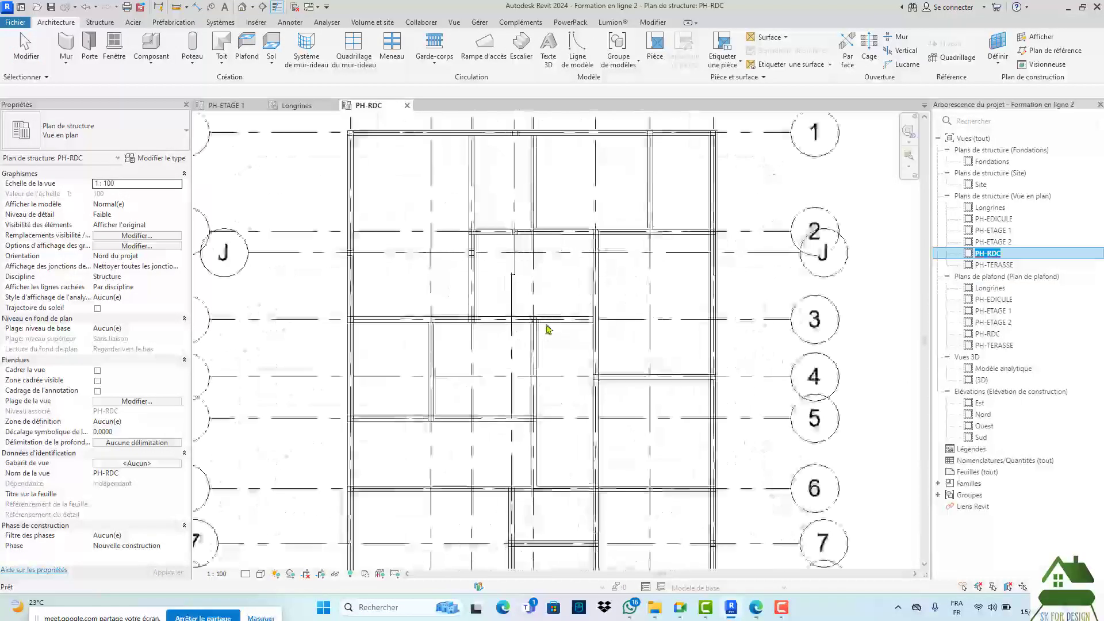
scroll(547, 331, down, 4)
scroll(535, 351, up, 4)
scroll(568, 326, down, 5)
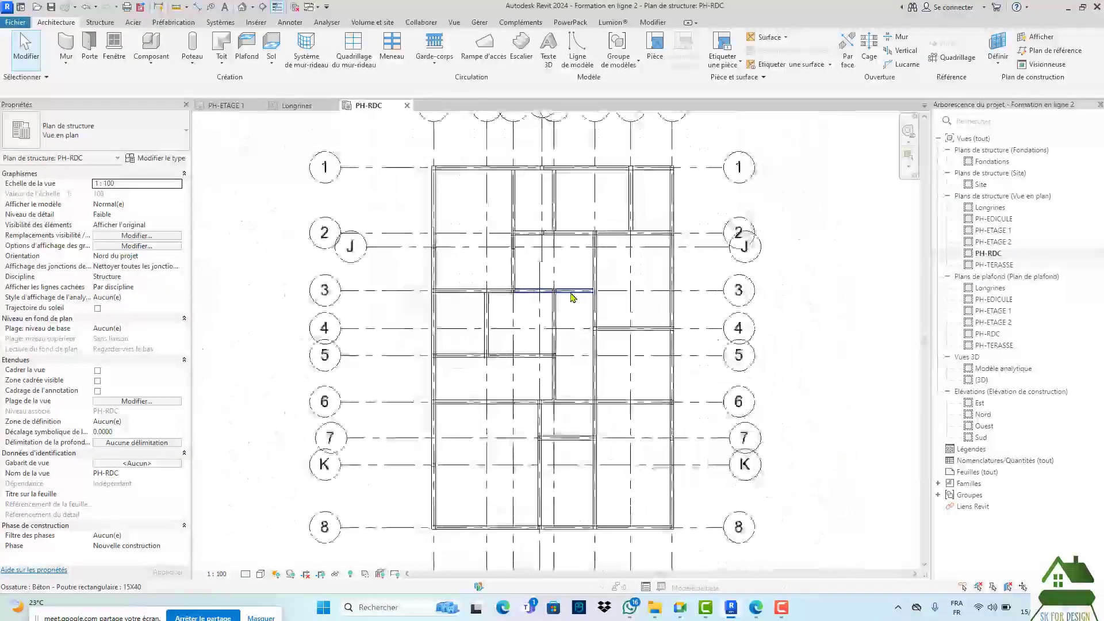
- Open the PH-ETAGE 1 structural plan and inspect its beam layout around grids 2 to 6
double_click(1002, 231)
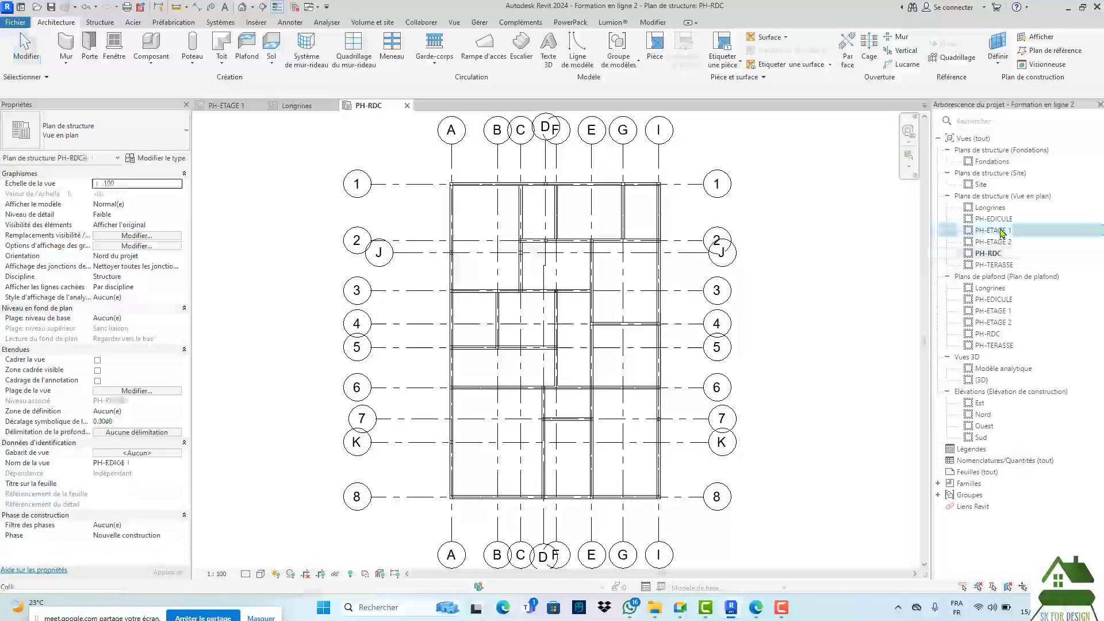
scroll(570, 191, up, 3)
scroll(566, 198, down, 3)
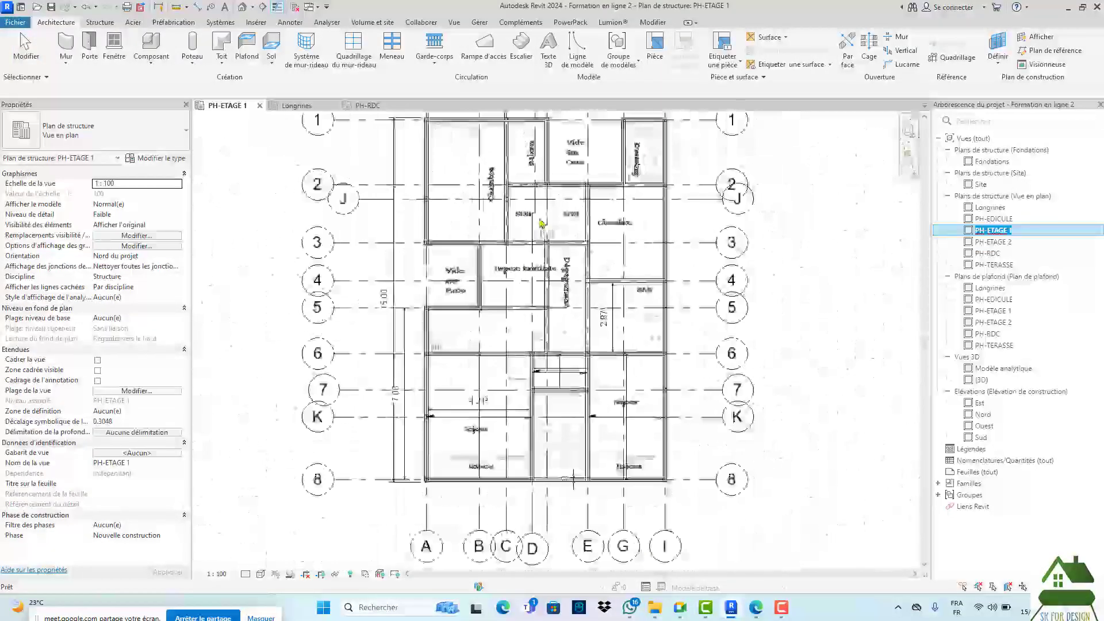
scroll(559, 215, up, 4)
scroll(559, 214, down, 5)
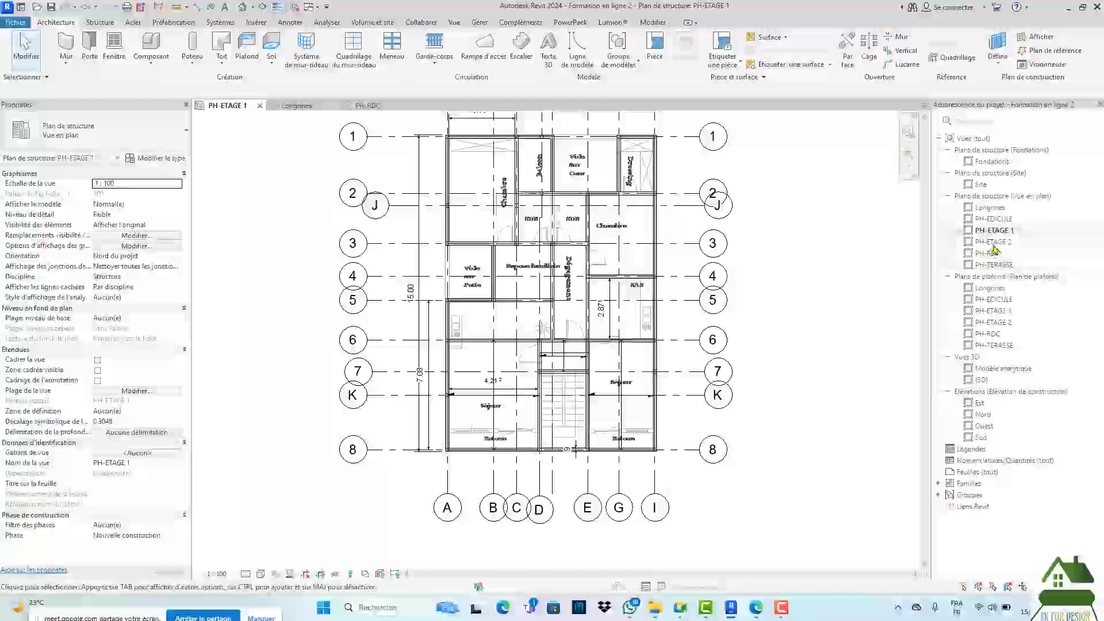
- In the PH-ETAGE 2 structural plan, extend the grid 3 beam that starts at grid C from grid F to grid E
double_click(994, 242)
scroll(614, 226, up, 3)
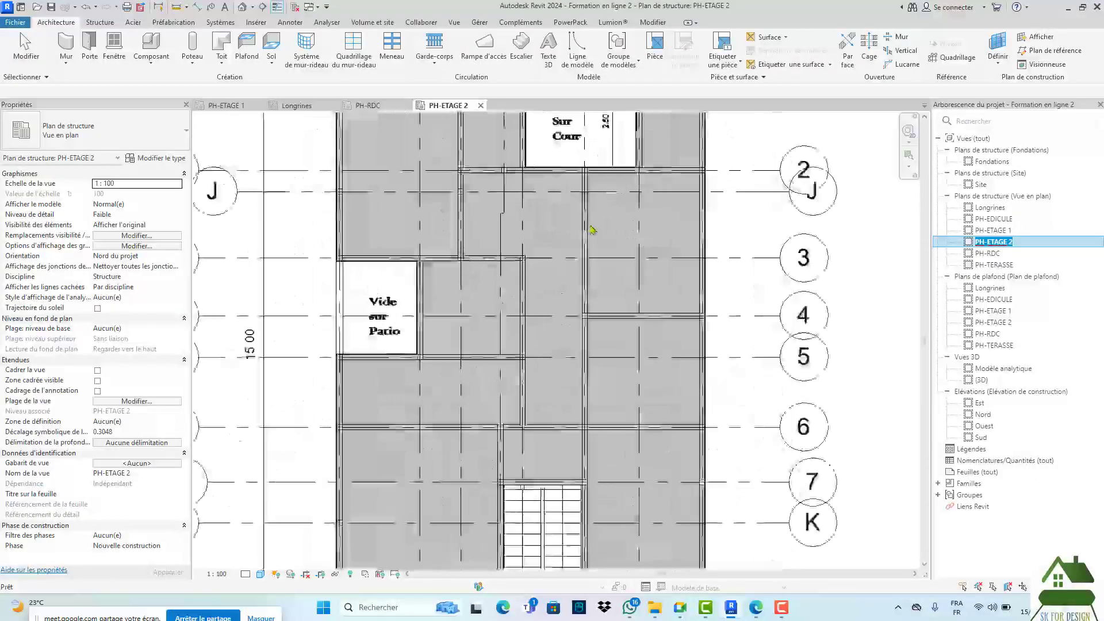
scroll(529, 265, down, 2)
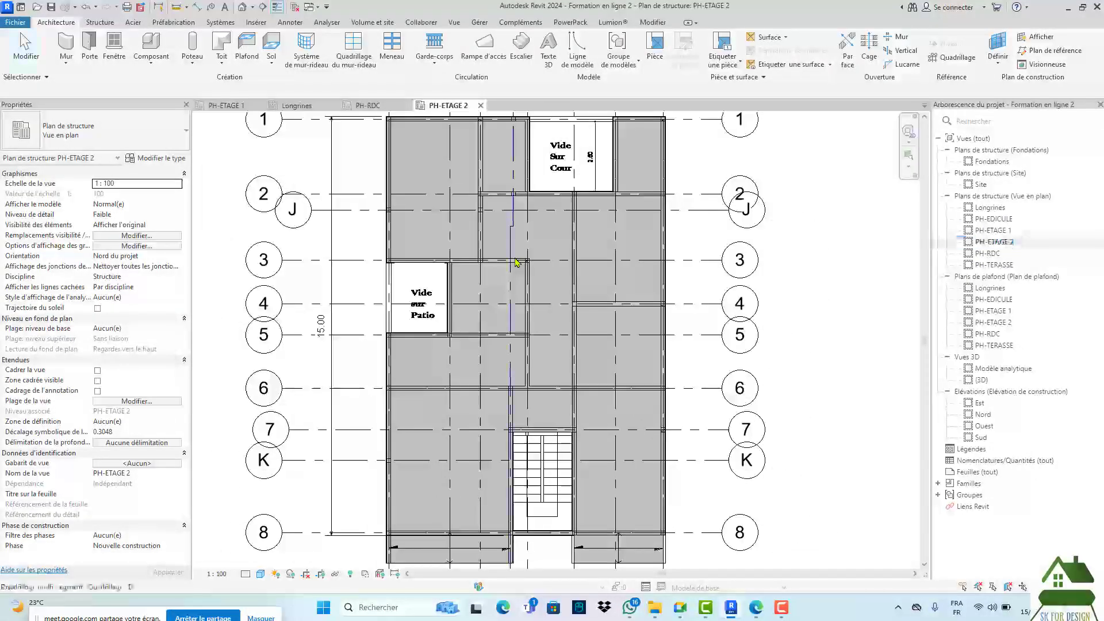
scroll(515, 262, up, 2)
click(535, 258)
scroll(553, 266, up, 2)
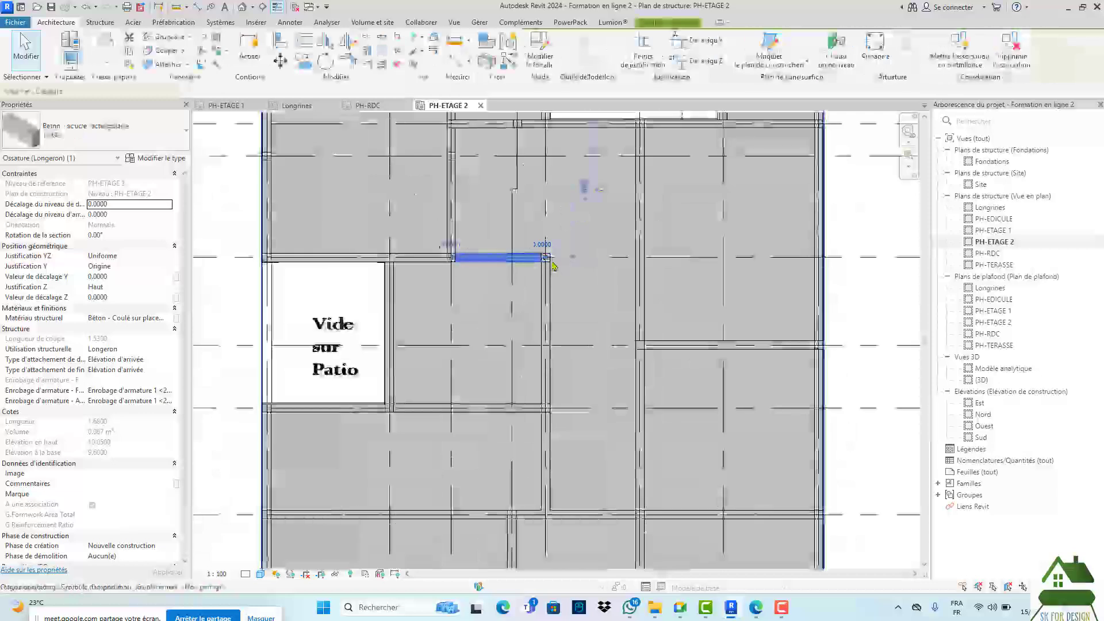
drag(546, 258, 644, 271)
key(Escape)
scroll(582, 282, down, 3)
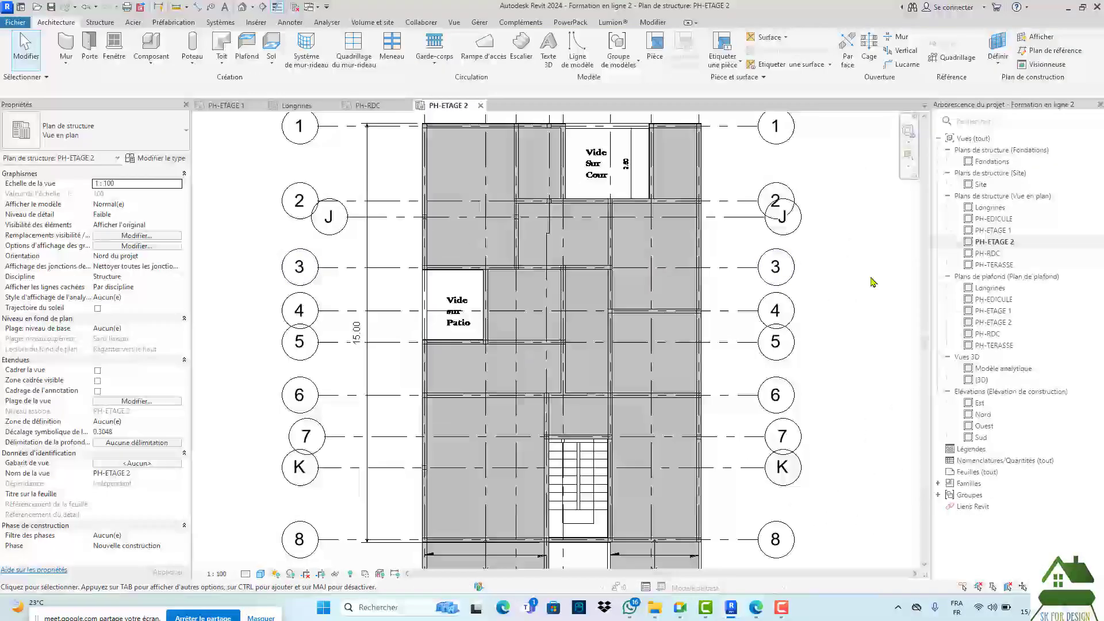
- In the PH-TERASSE structural plan, stretch the end of the grid 3 beam between grids C and F to grid E
double_click(998, 264)
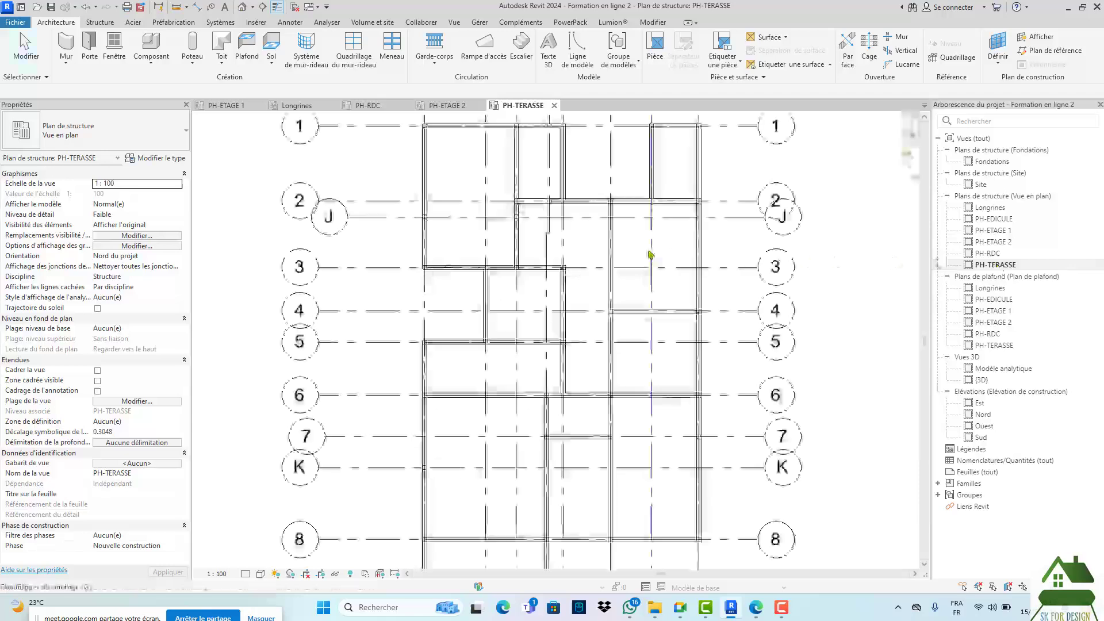
scroll(609, 256, up, 3)
click(492, 285)
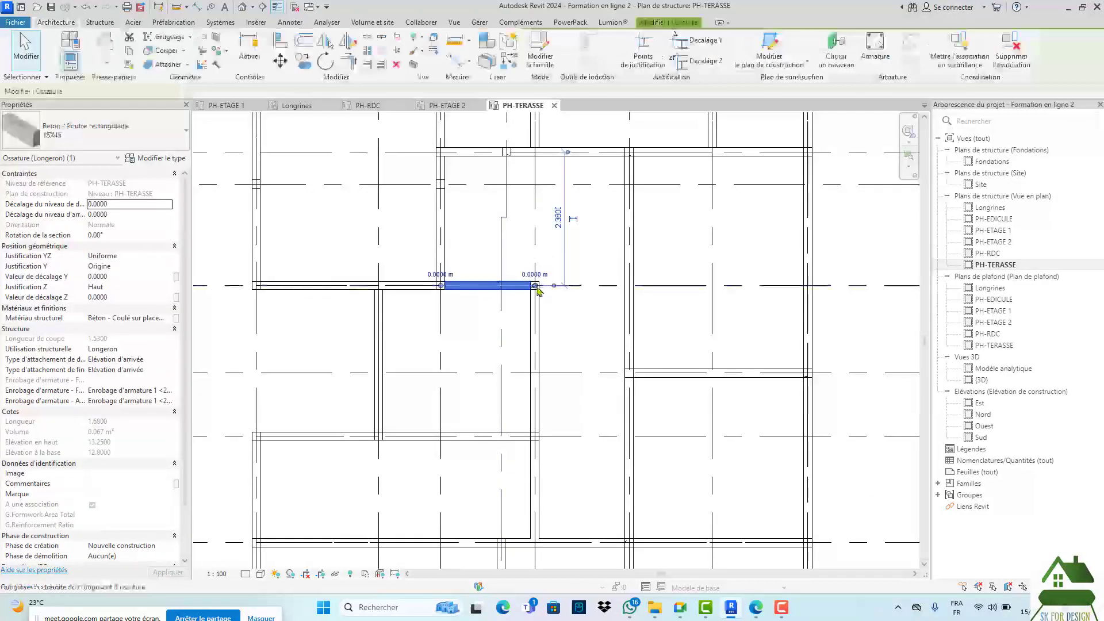
drag(536, 287, 633, 285)
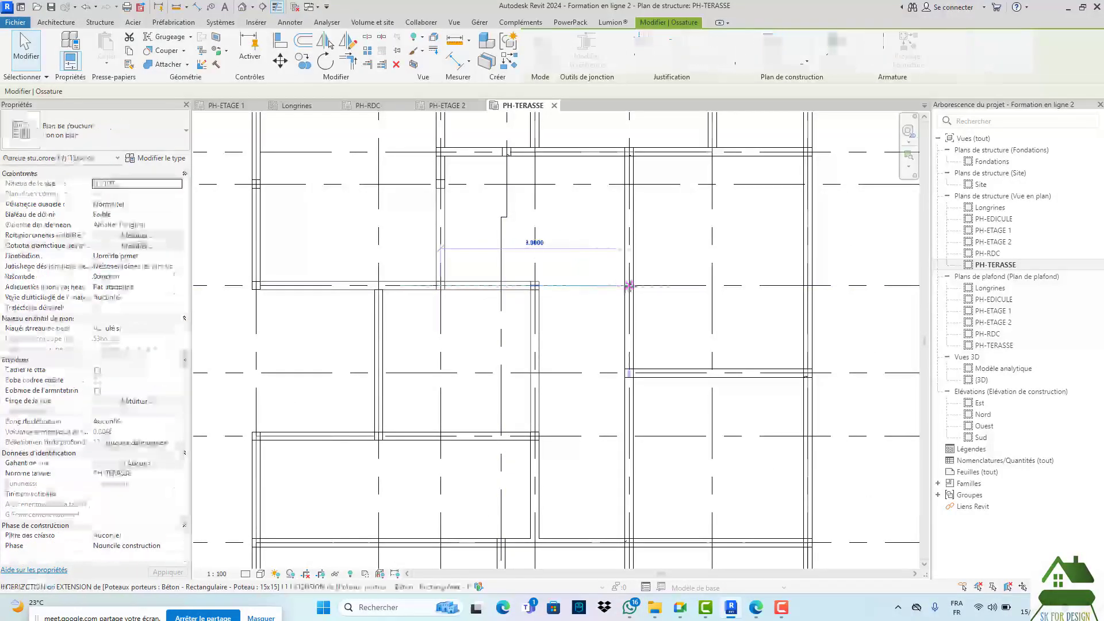
click(660, 335)
scroll(644, 345, down, 5)
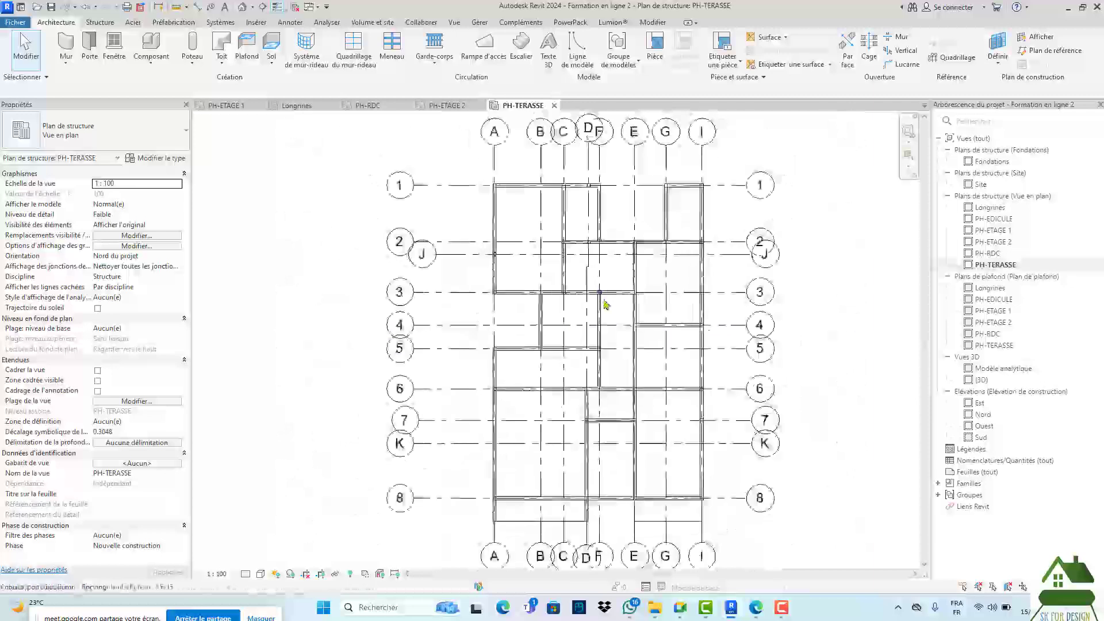
scroll(609, 310, down, 3)
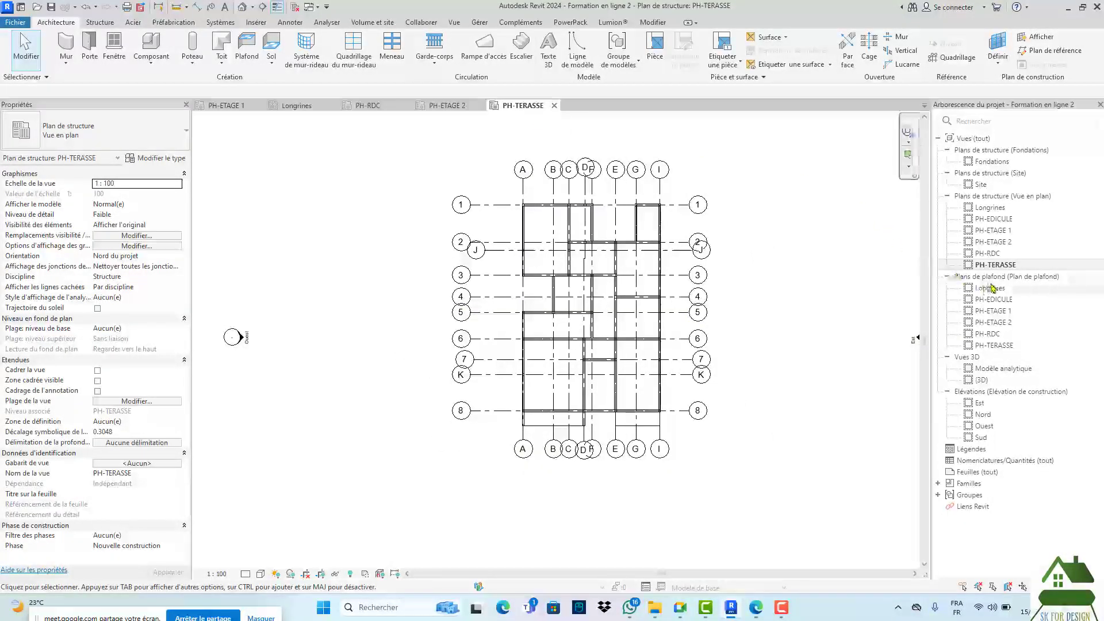
- Open the Modèle analytique 3D view and examine the analytical members of the floors from another angle
double_click(1003, 370)
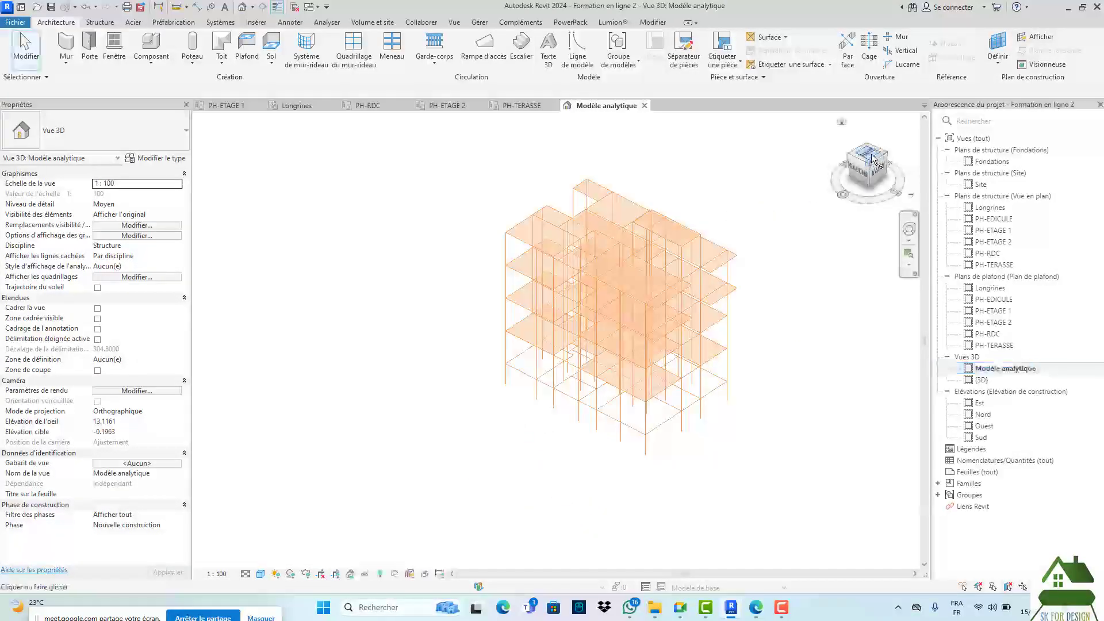
click(891, 151)
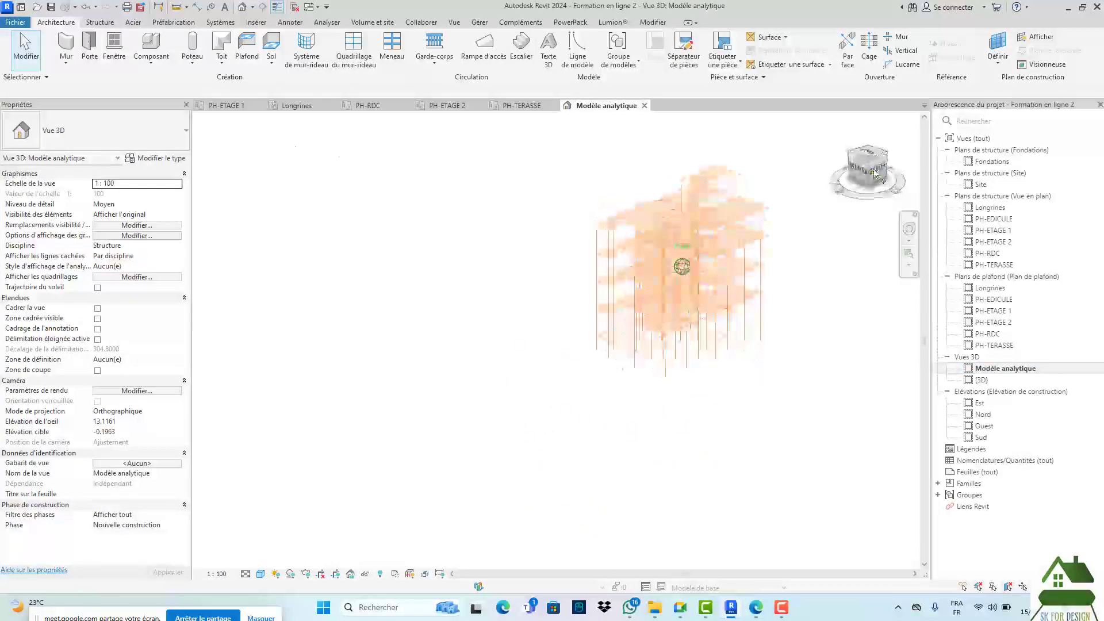
scroll(643, 243, up, 5)
scroll(635, 253, down, 2)
scroll(632, 253, up, 5)
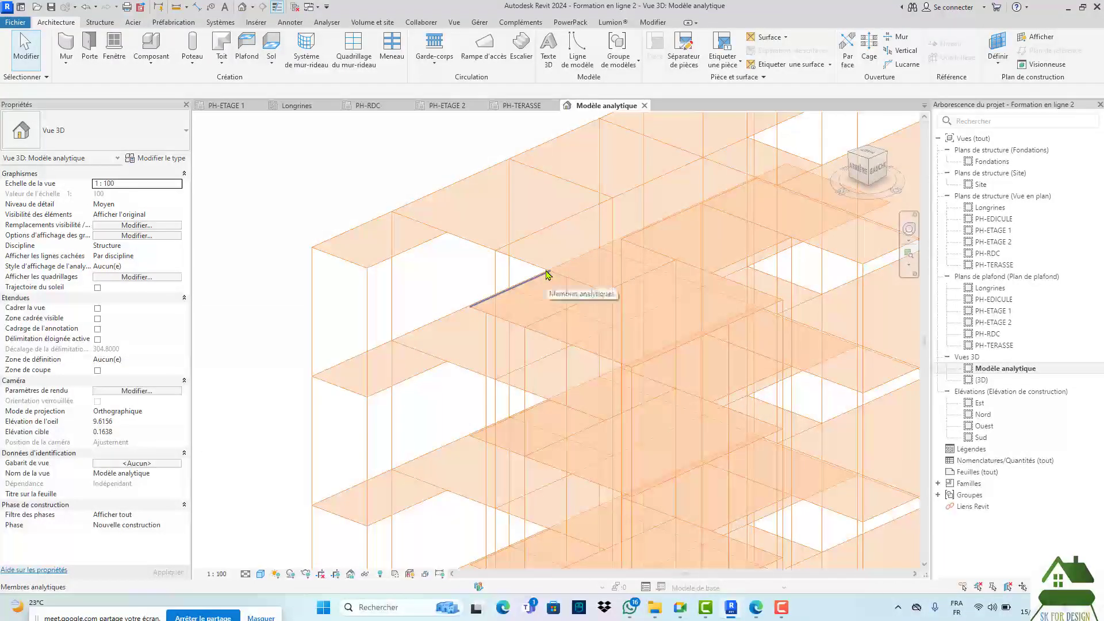
scroll(535, 274, down, 1)
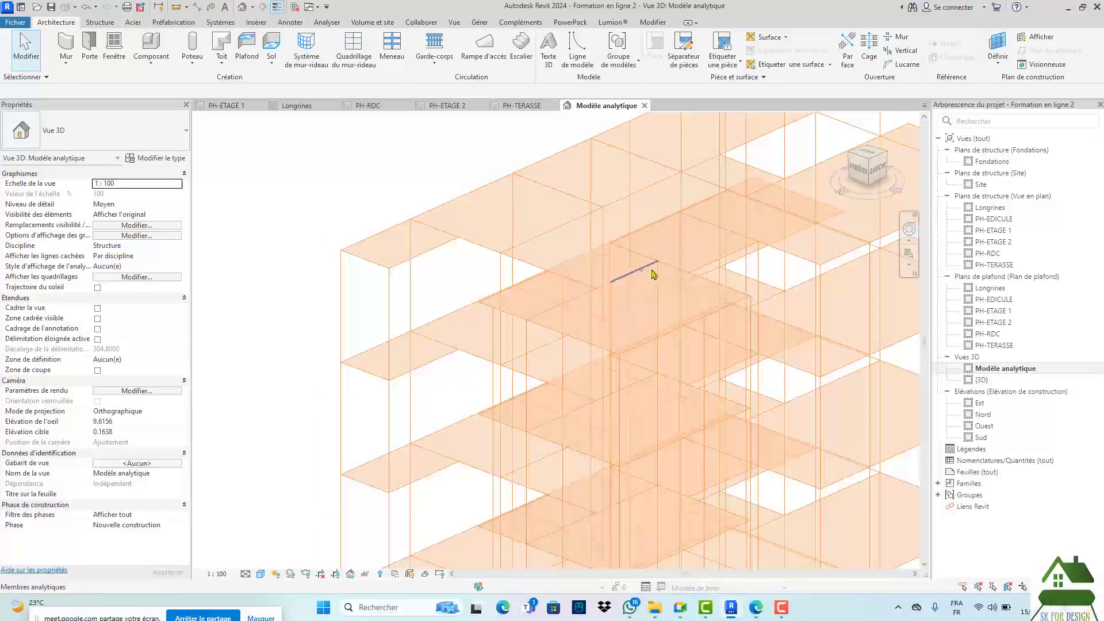
scroll(651, 264, up, 3)
scroll(362, 129, up, 2)
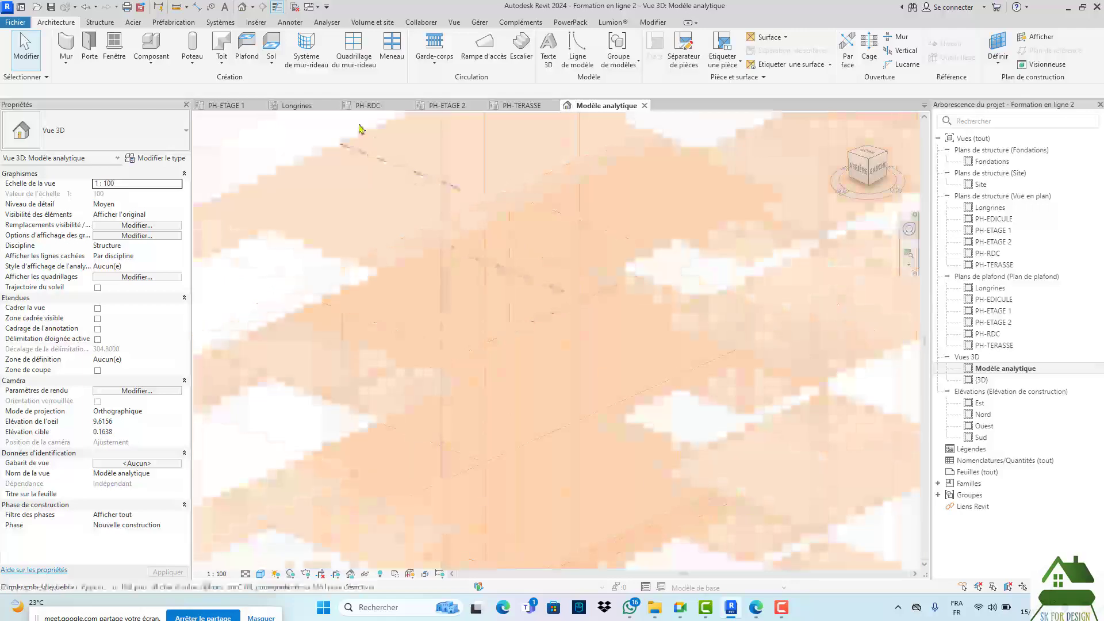
- Open the PH-RDC ceiling plan and set its view template to <Aucun>
double_click(993, 289)
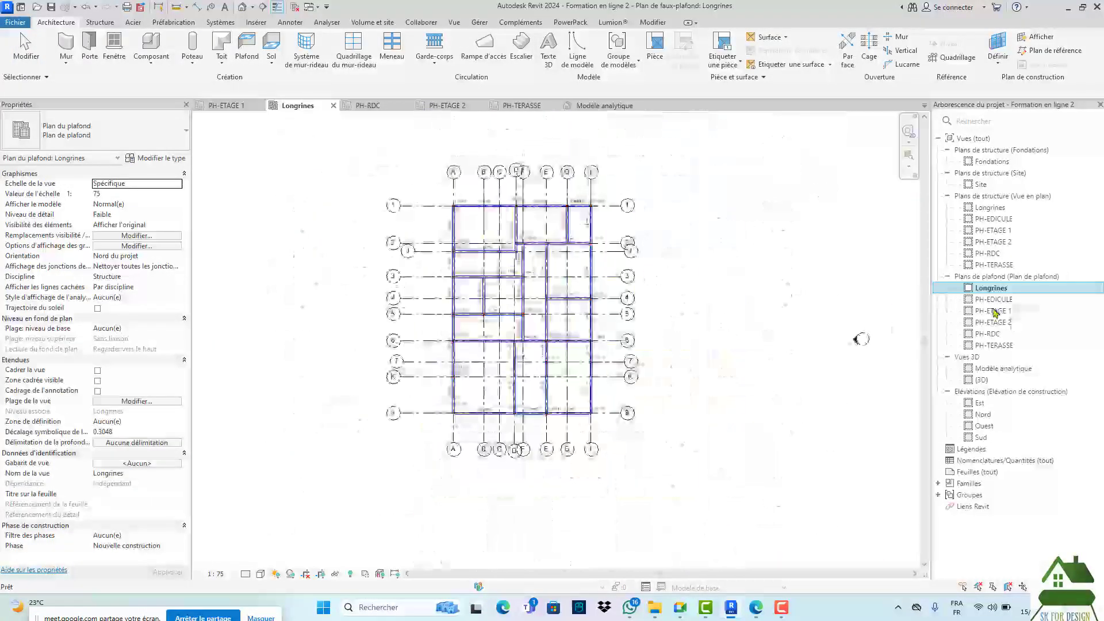
double_click(993, 334)
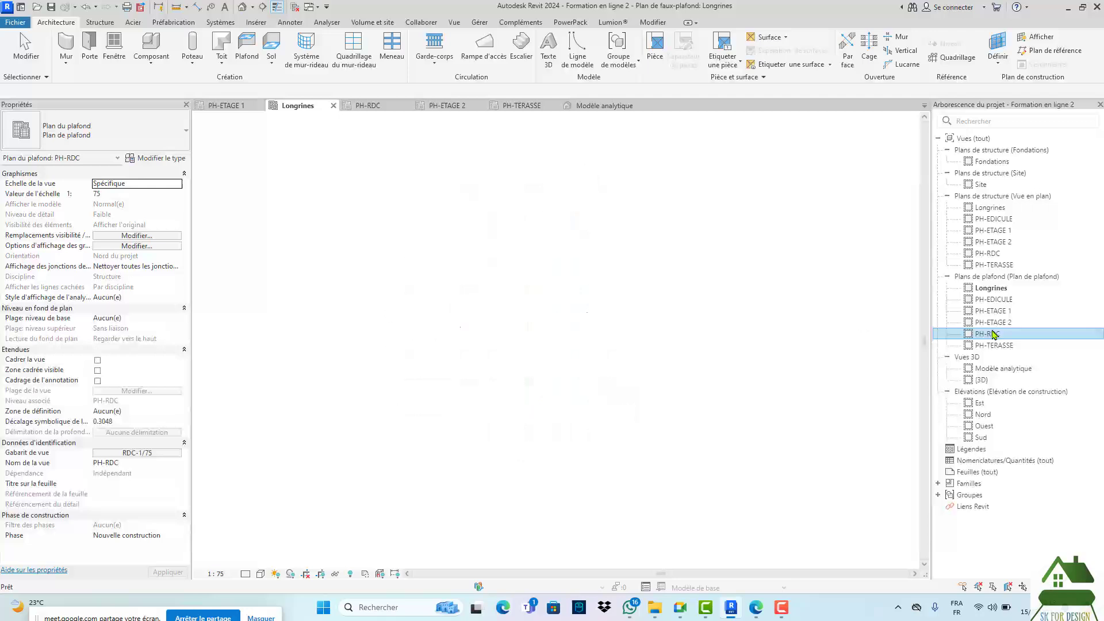
scroll(414, 295, up, 3)
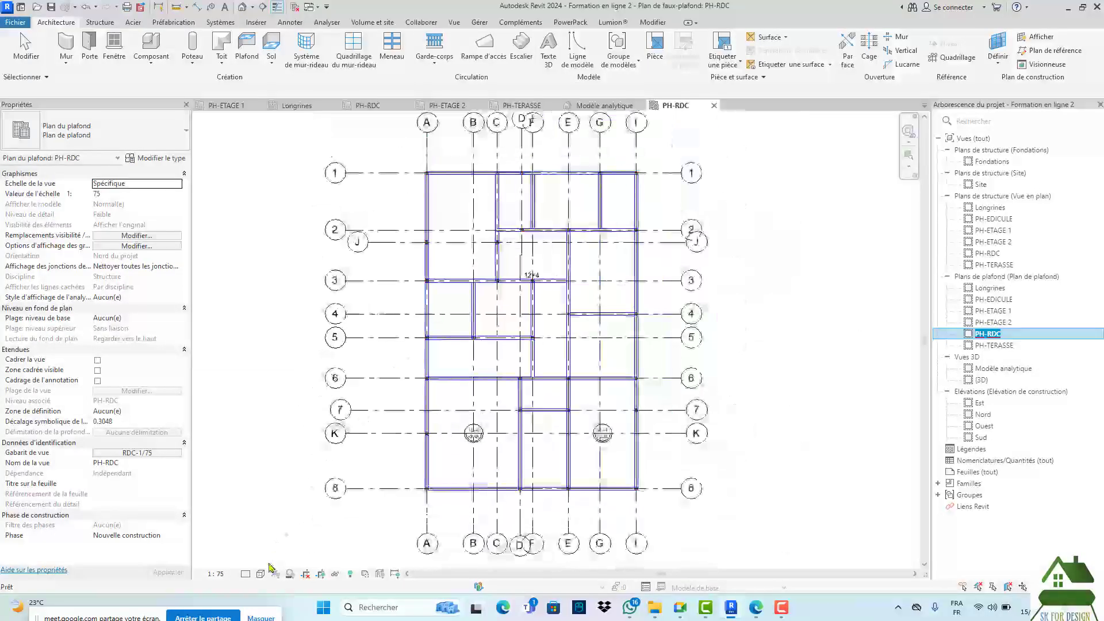
click(147, 453)
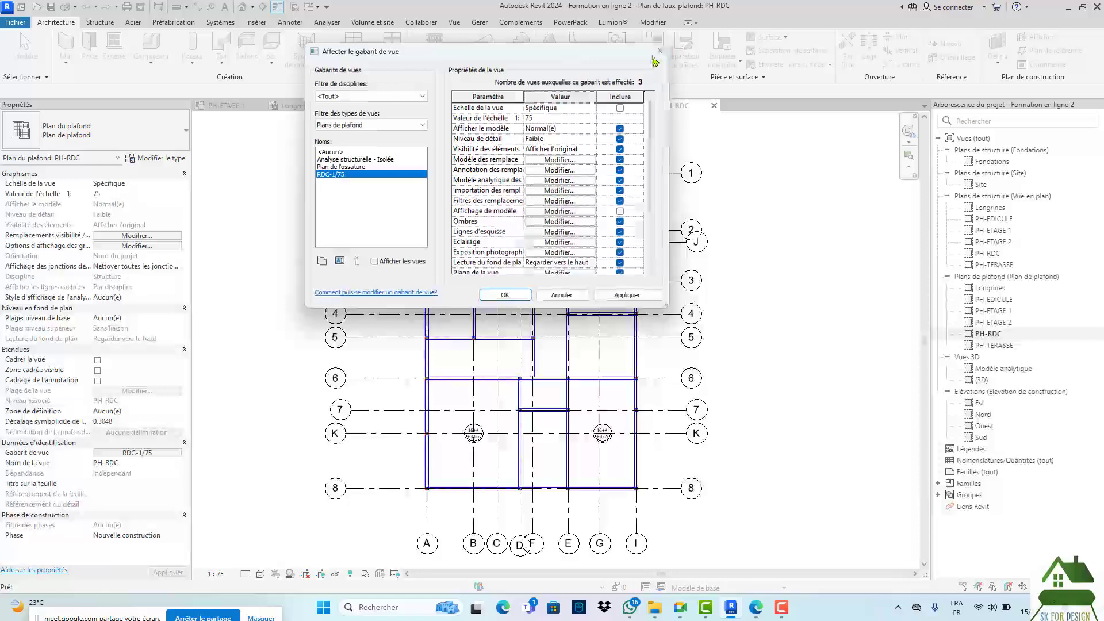
click(505, 295)
click(148, 454)
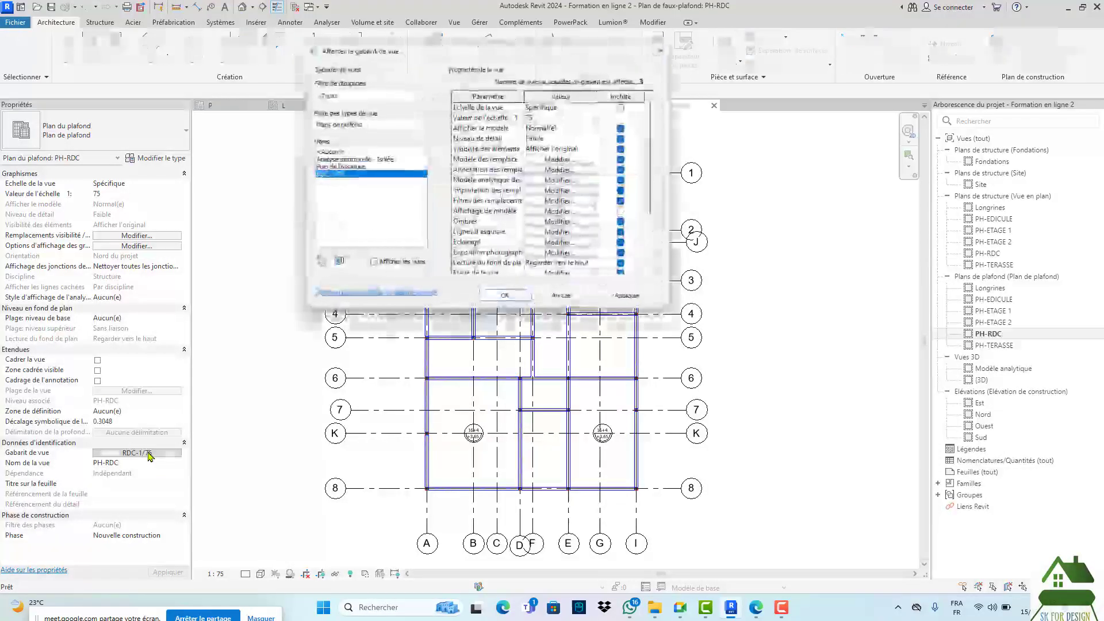
click(341, 153)
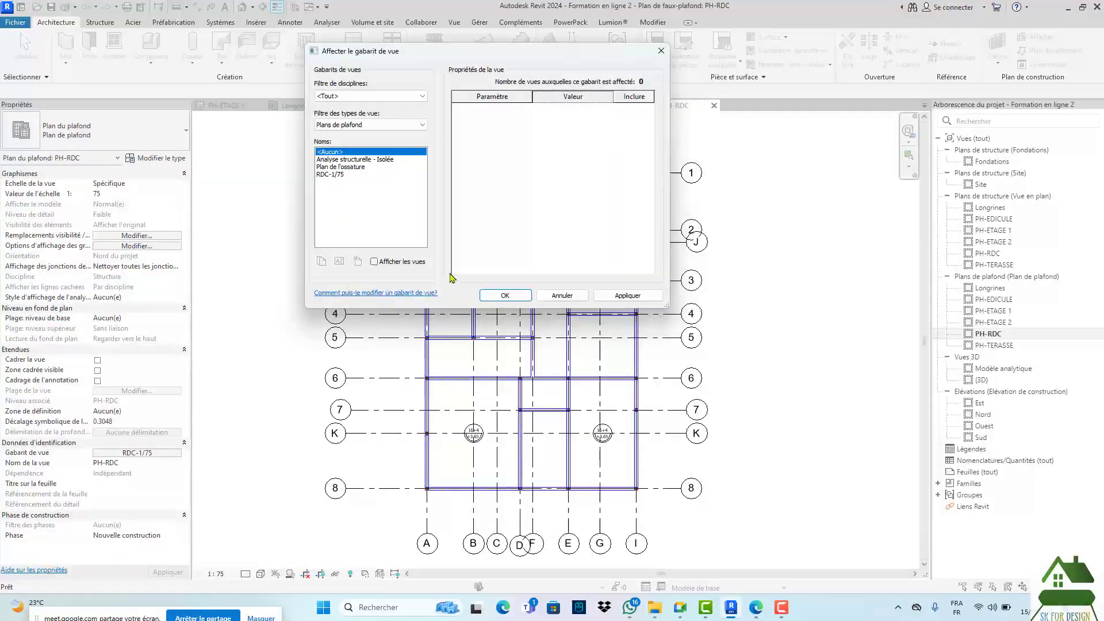
click(504, 297)
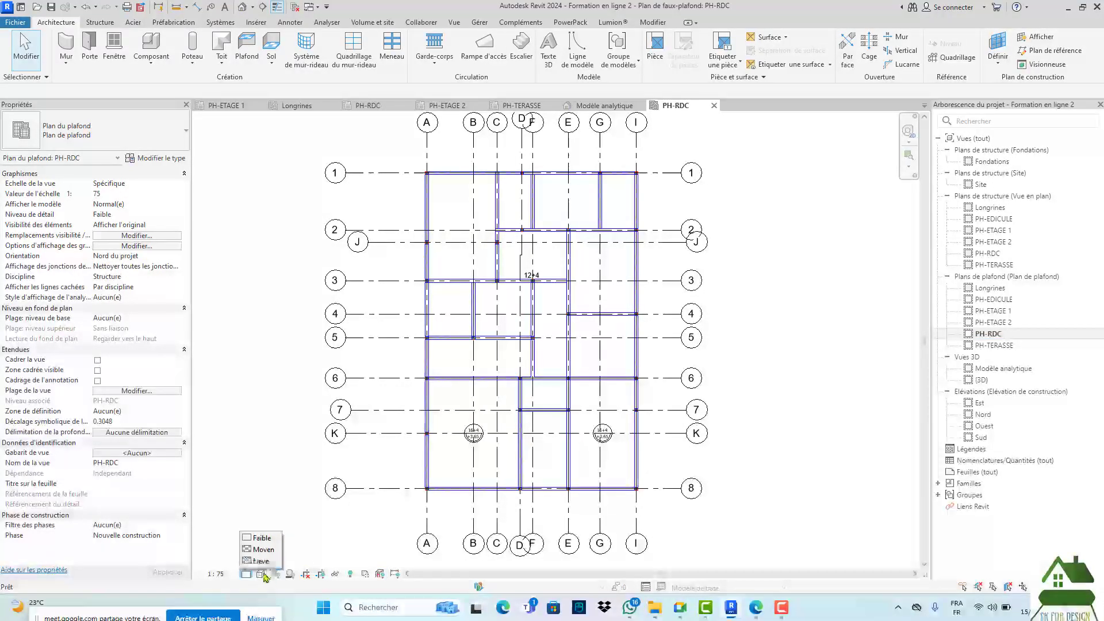
click(263, 574)
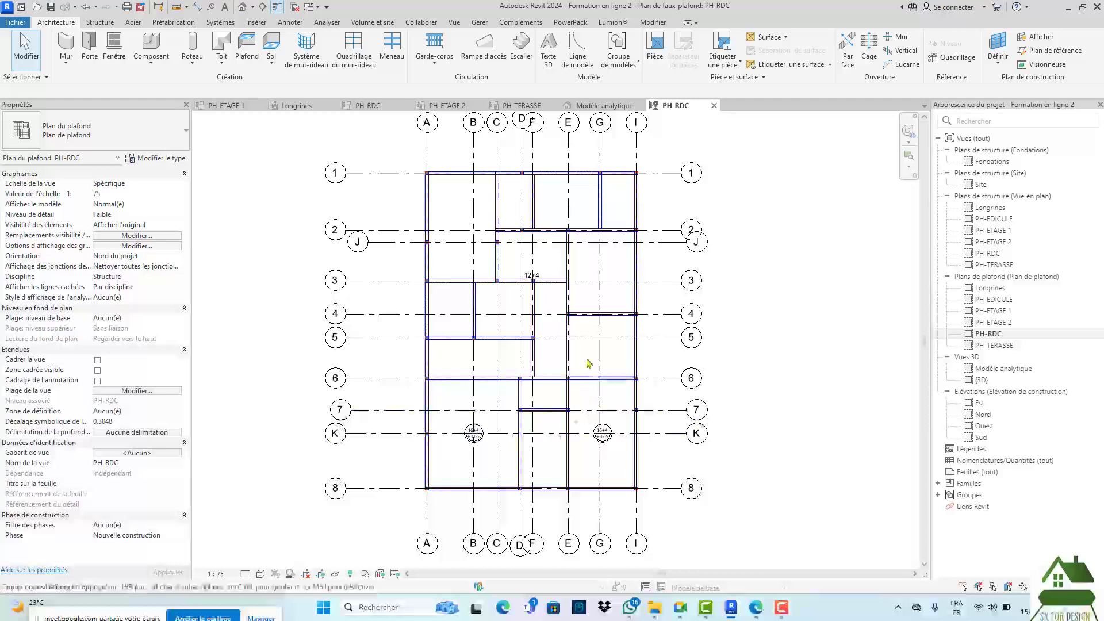
scroll(588, 363, up, 5)
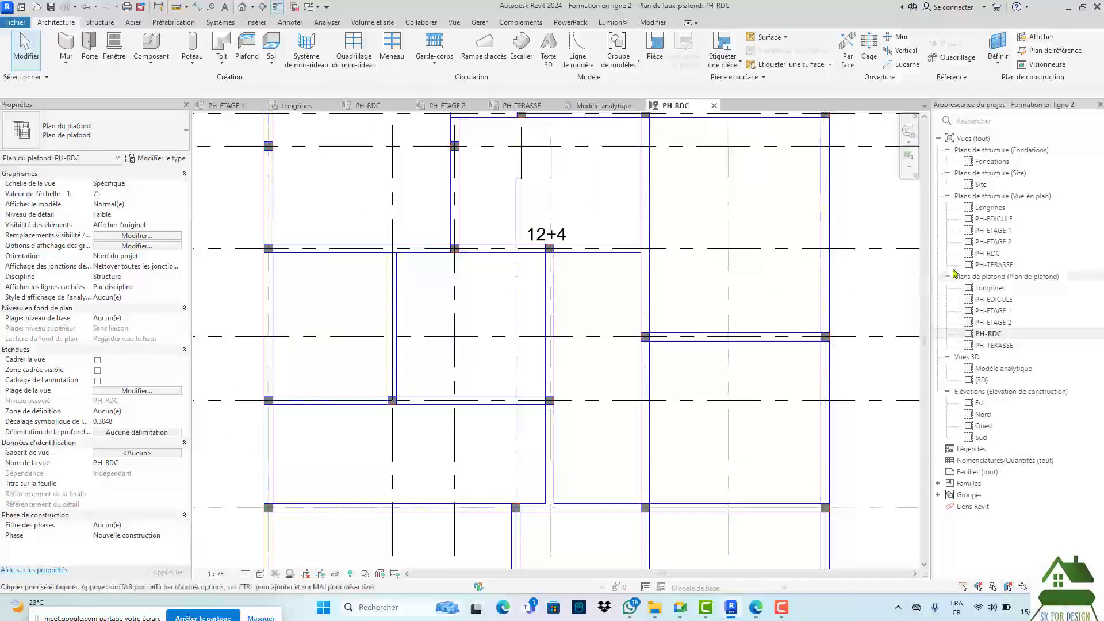
- In the PH-RDC structural plan, adjust the visual style and toggle the analytical model display
double_click(996, 253)
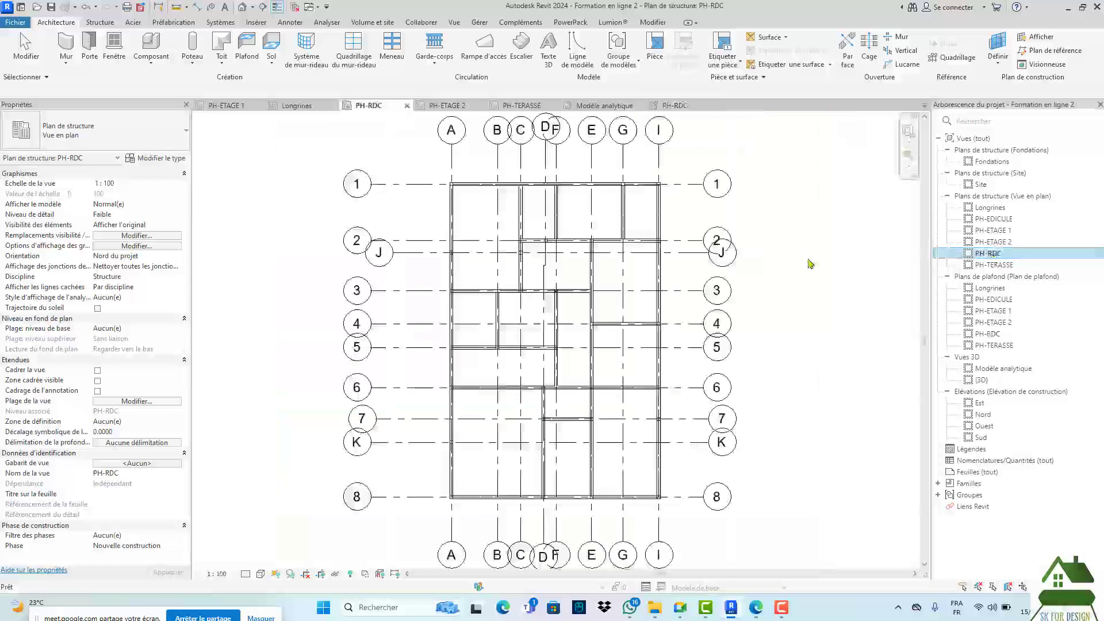
scroll(586, 451, up, 4)
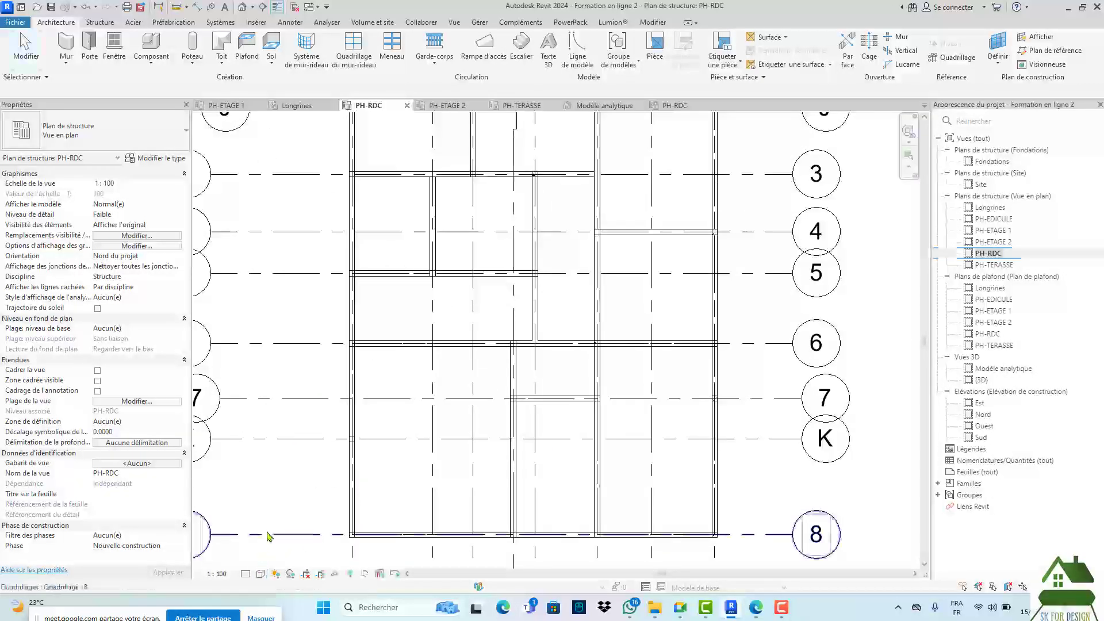
click(260, 574)
click(279, 504)
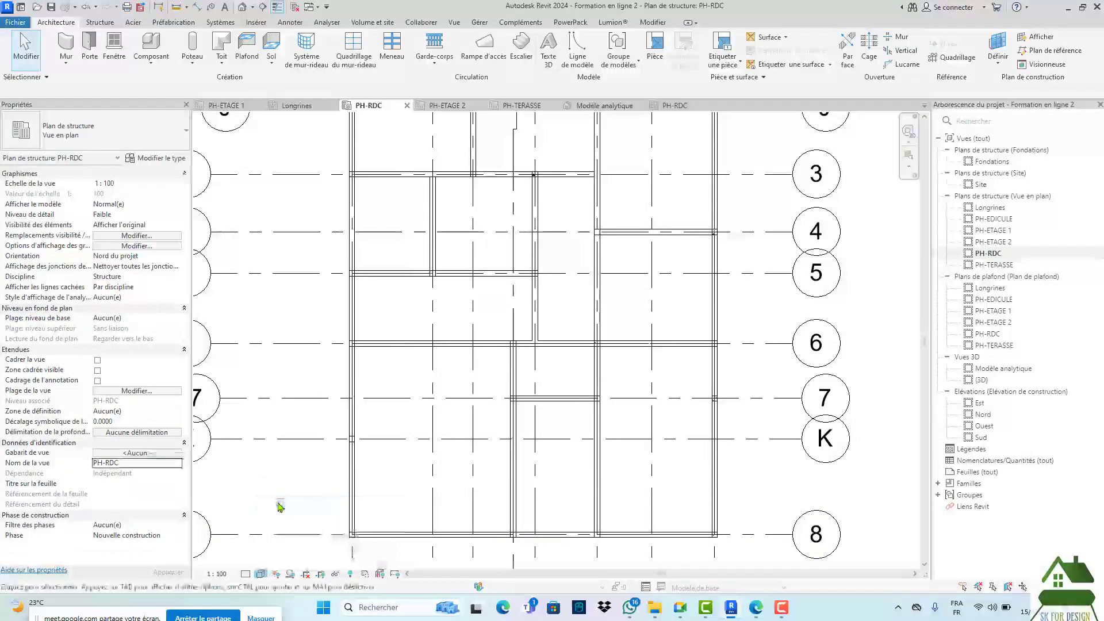
click(381, 575)
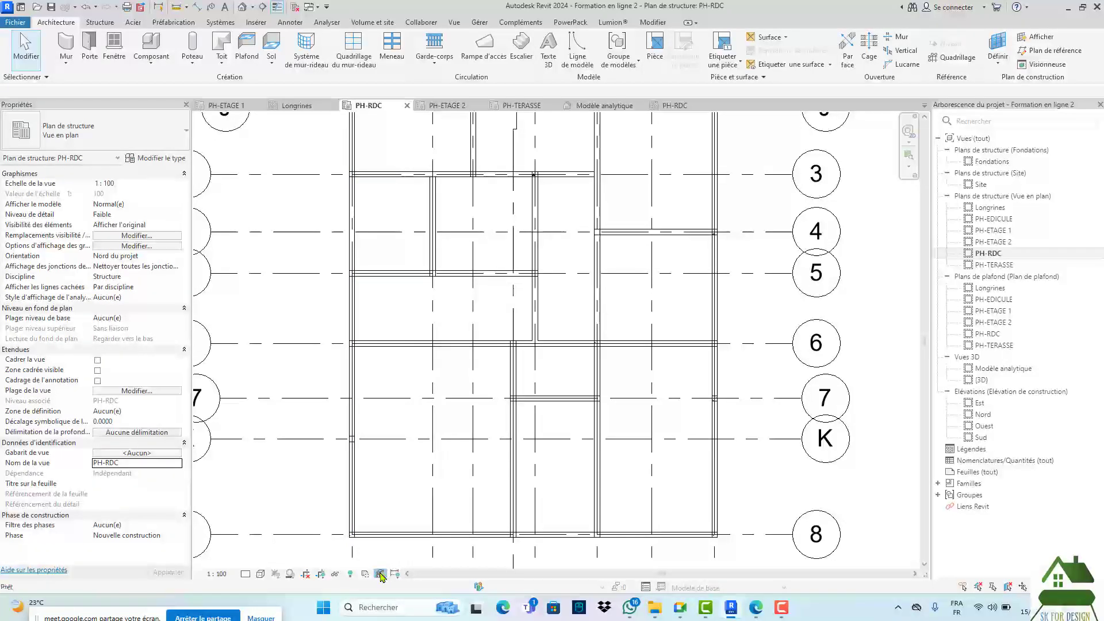
scroll(375, 373, up, 2)
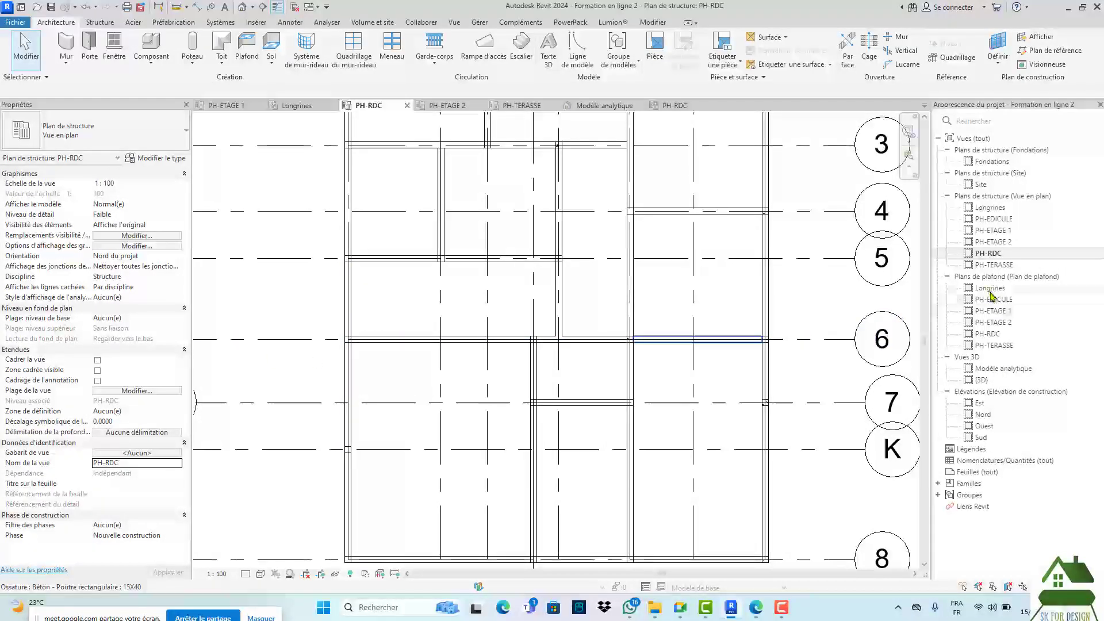
- Turn off the display of all analytical model categories in the PH-RDC ceiling plan
double_click(987, 334)
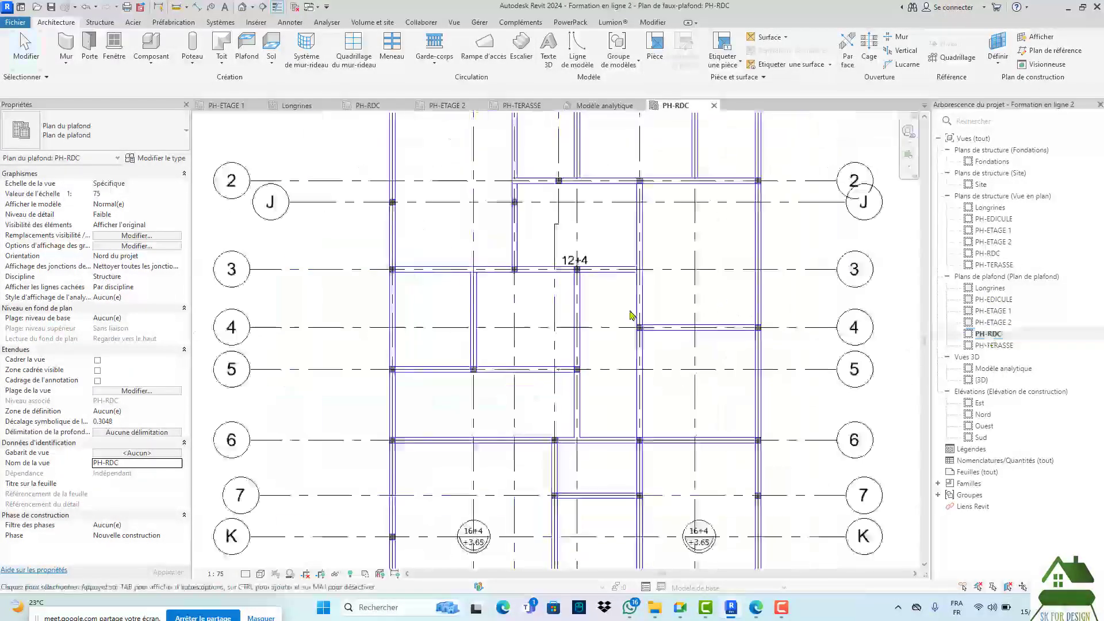
scroll(633, 316, down, 1)
key(v)
key(g)
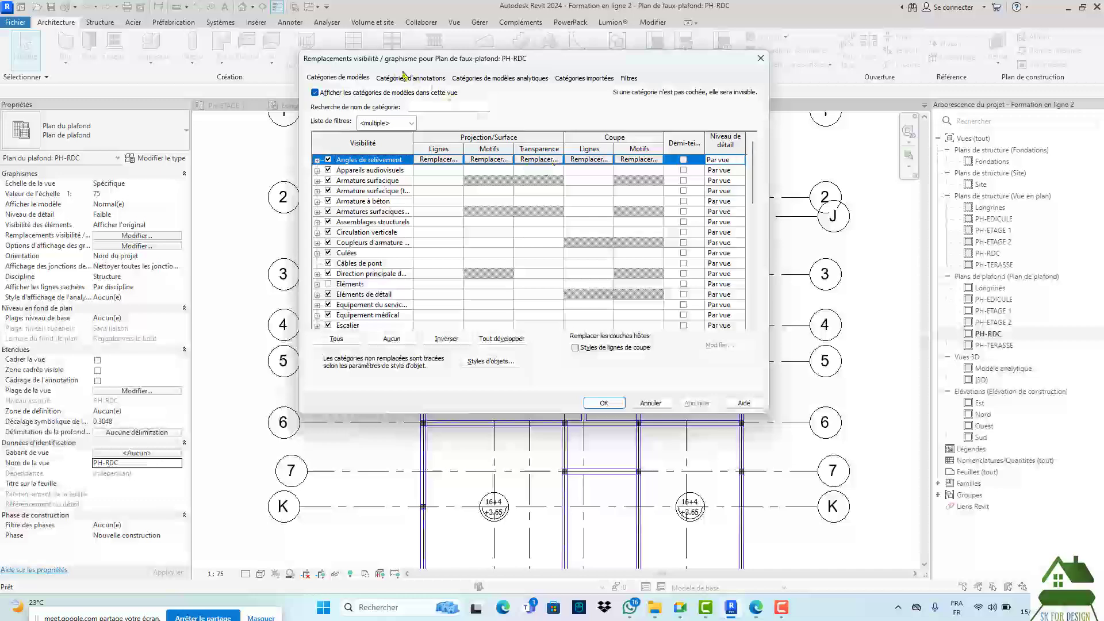
click(500, 78)
click(315, 93)
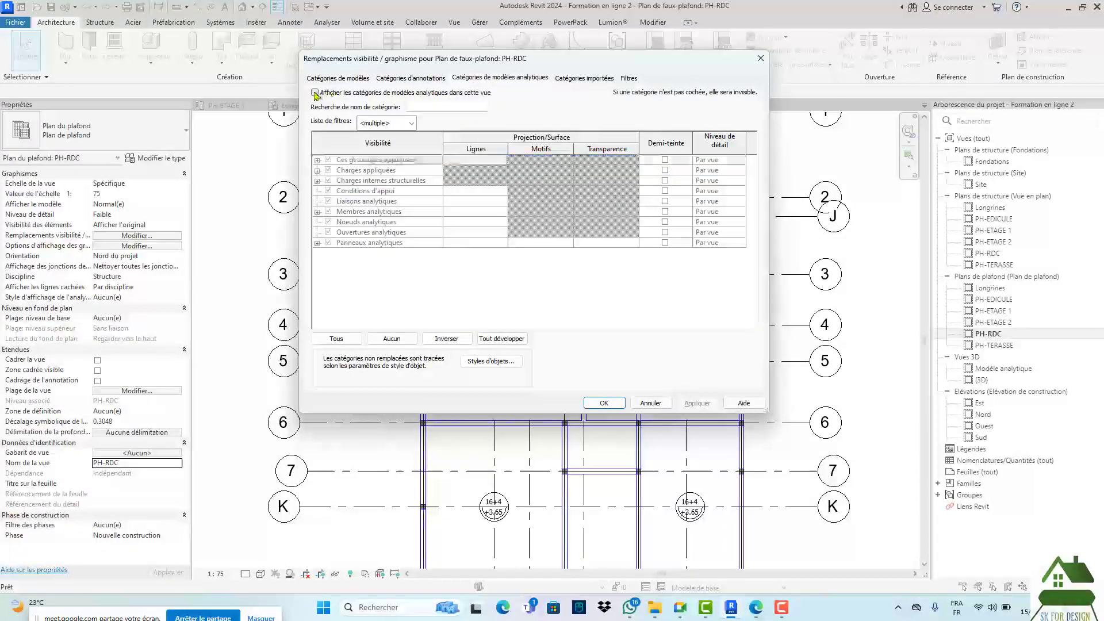
click(604, 402)
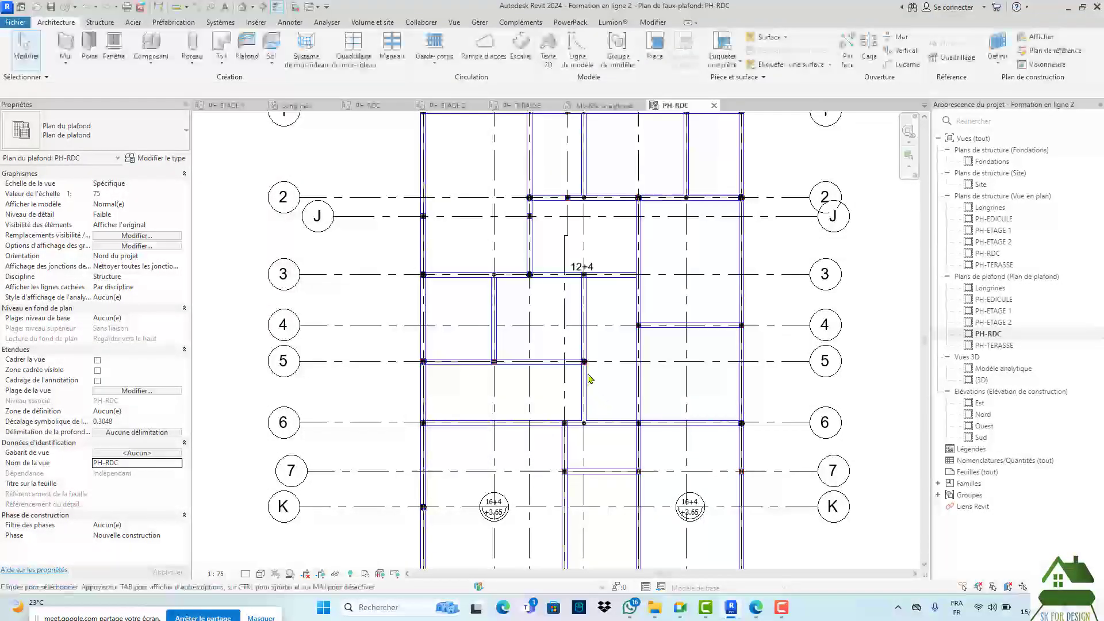
- Change the visual style of the PH-RDC ceiling plan and turn off thin line display
scroll(426, 311, up, 5)
scroll(535, 313, down, 3)
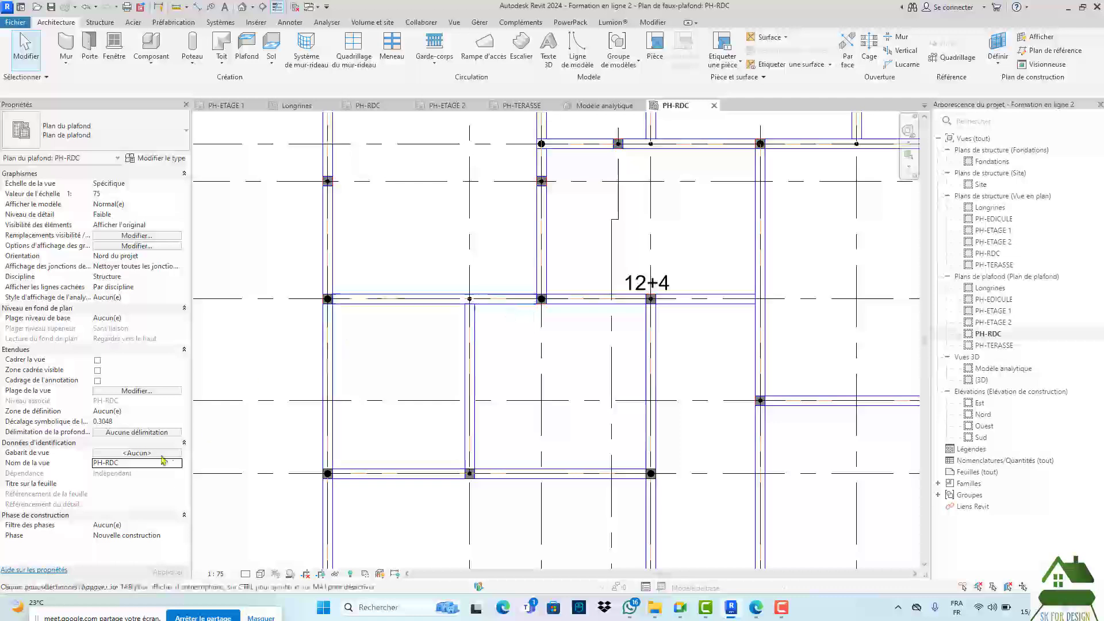
click(261, 573)
click(278, 506)
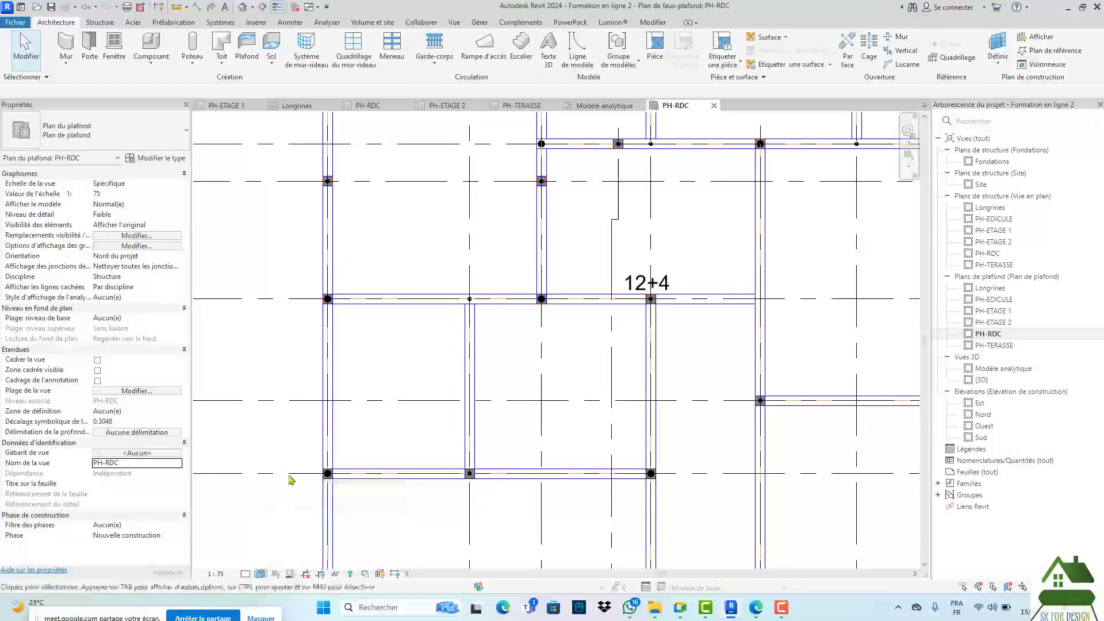
scroll(394, 280, up, 3)
click(277, 7)
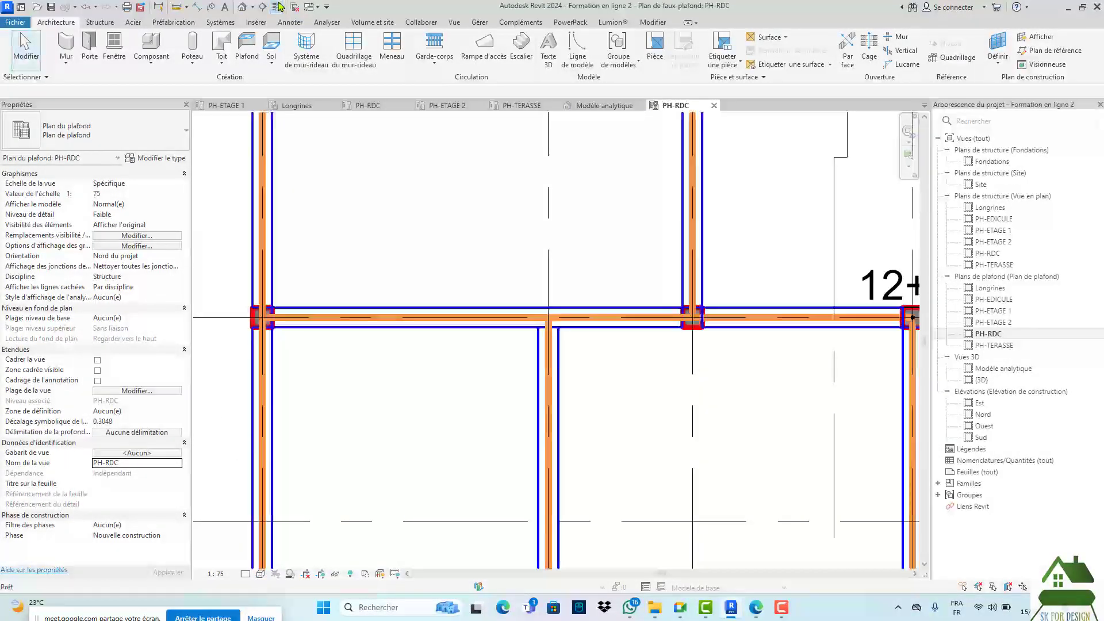
- Examine the beams and analytical lines of the PH-RDC ceiling plan, especially the grid 3 beam near the 12+4 label
scroll(375, 288, down, 3)
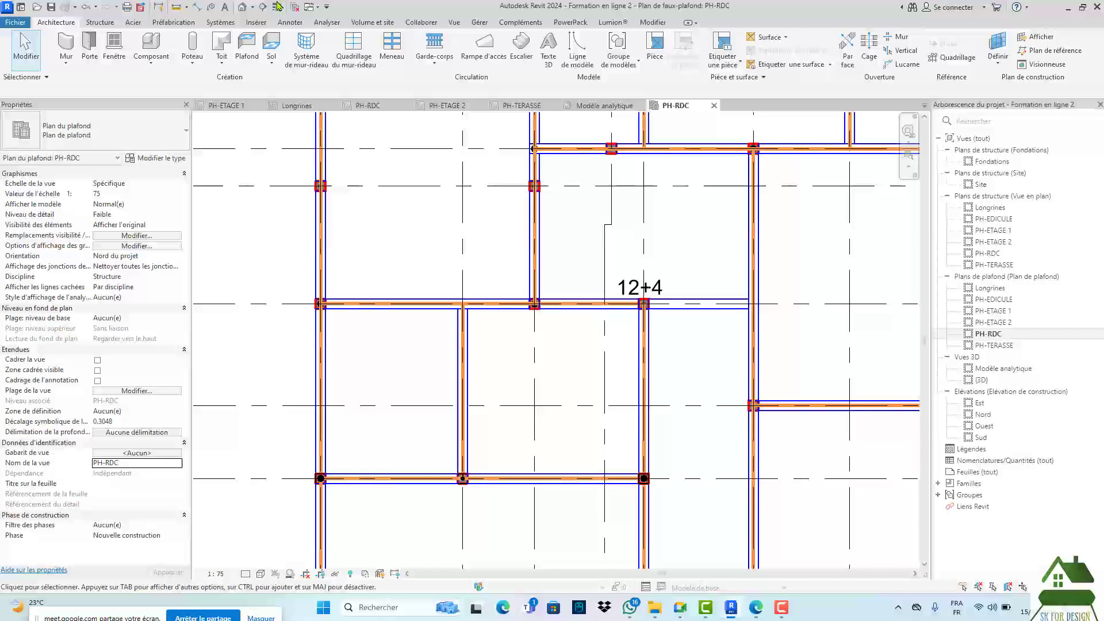
scroll(424, 352, down, 3)
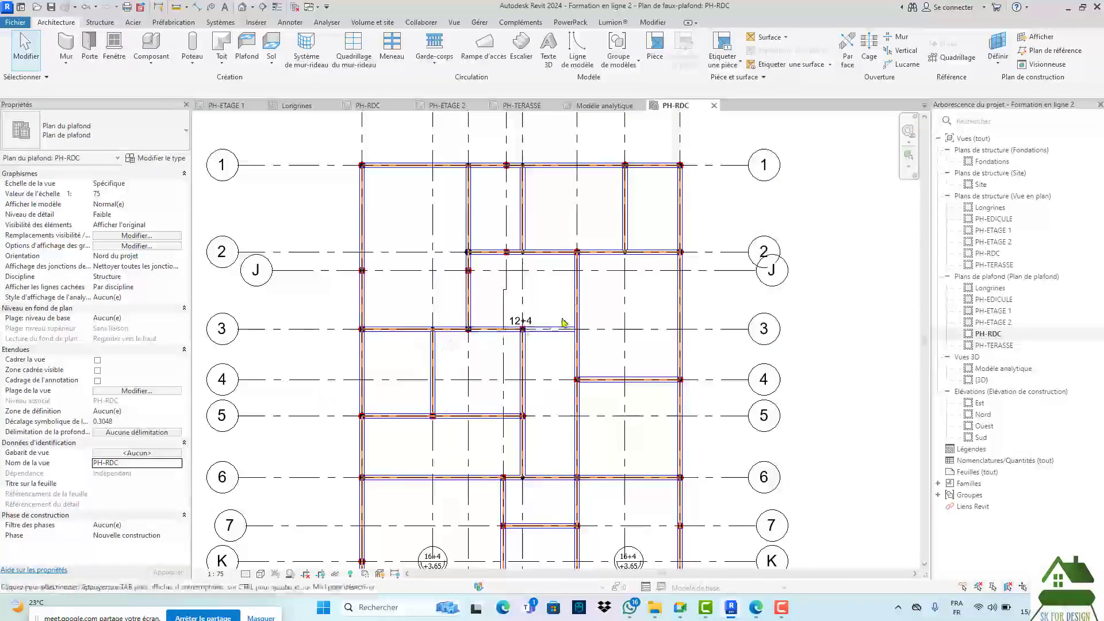
scroll(563, 323, up, 3)
scroll(496, 347, up, 2)
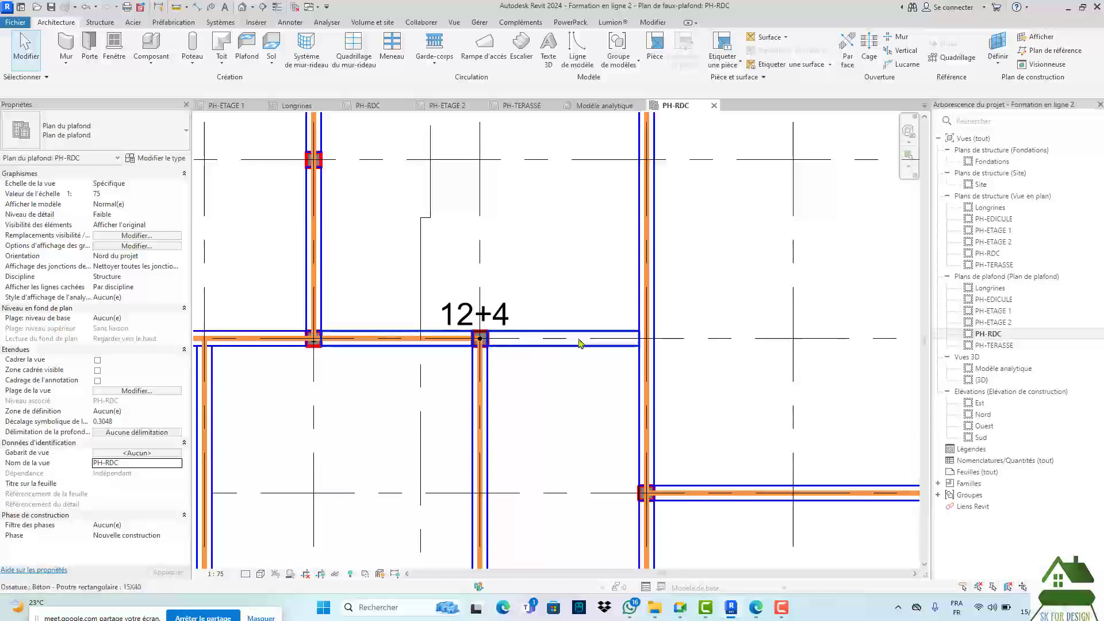
scroll(550, 353, down, 2)
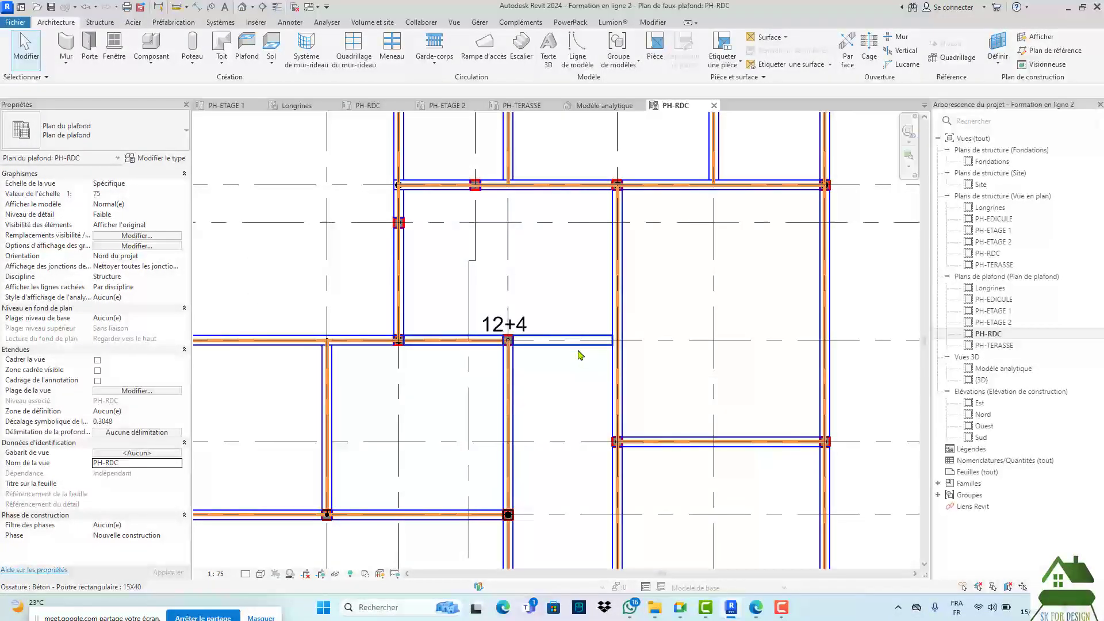
scroll(579, 355, down, 3)
scroll(578, 353, up, 2)
scroll(580, 348, down, 1)
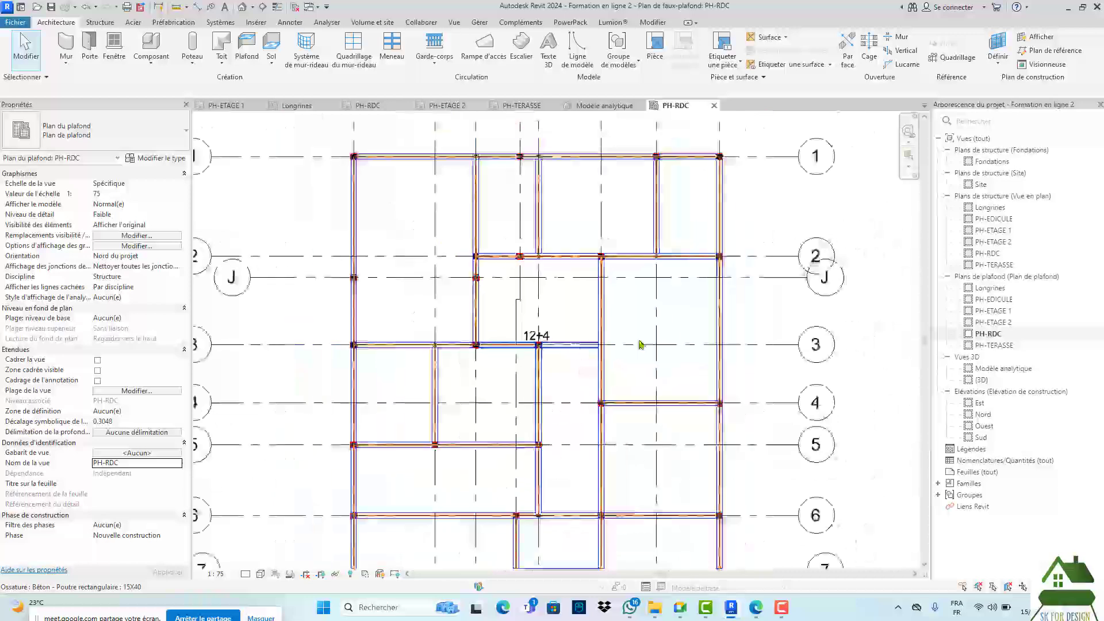
- Open the PH-ETAGE 1 ceiling plan
click(1002, 311)
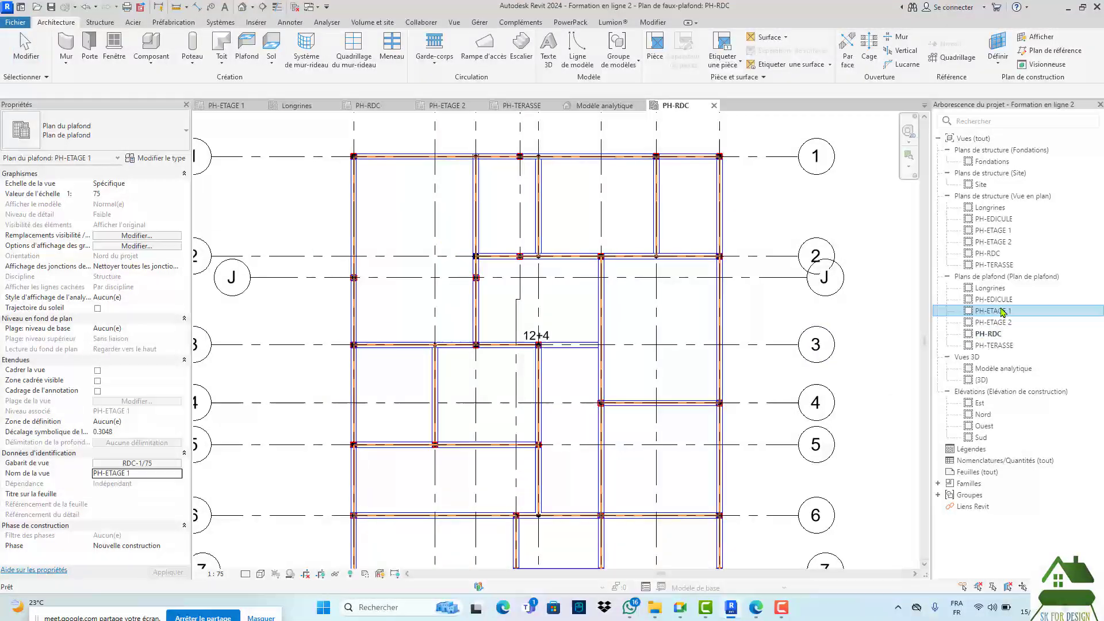
double_click(1002, 312)
scroll(499, 312, down, 1)
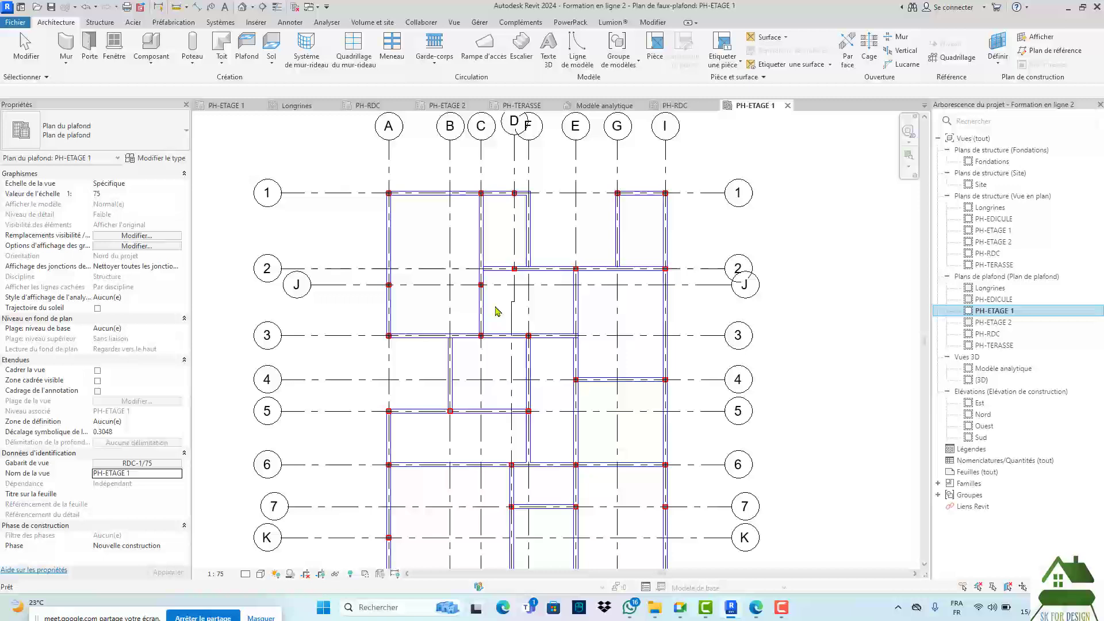
- Turn on the analytical model categories in the RDC-1/75 view template assigned to the PH-ETAGE 1 ceiling plan
click(167, 465)
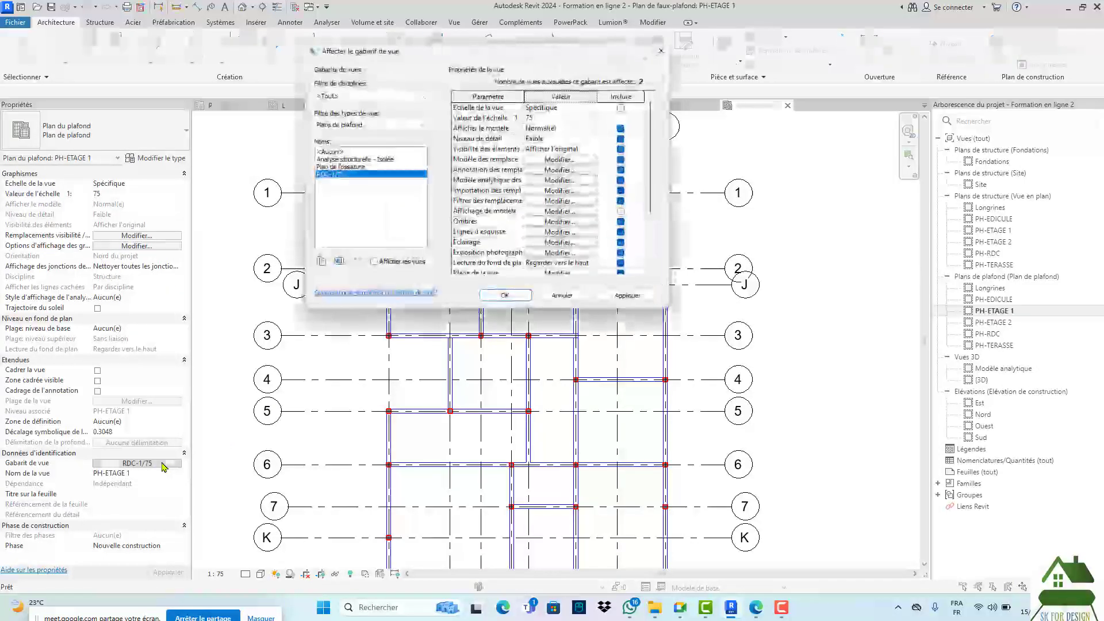
click(547, 161)
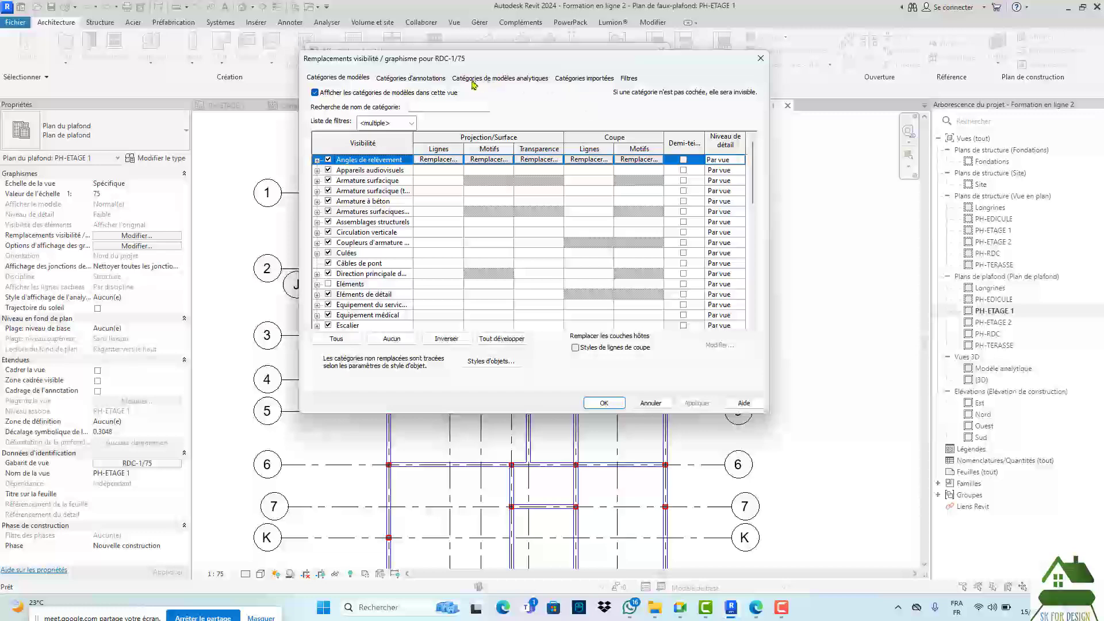
click(441, 80)
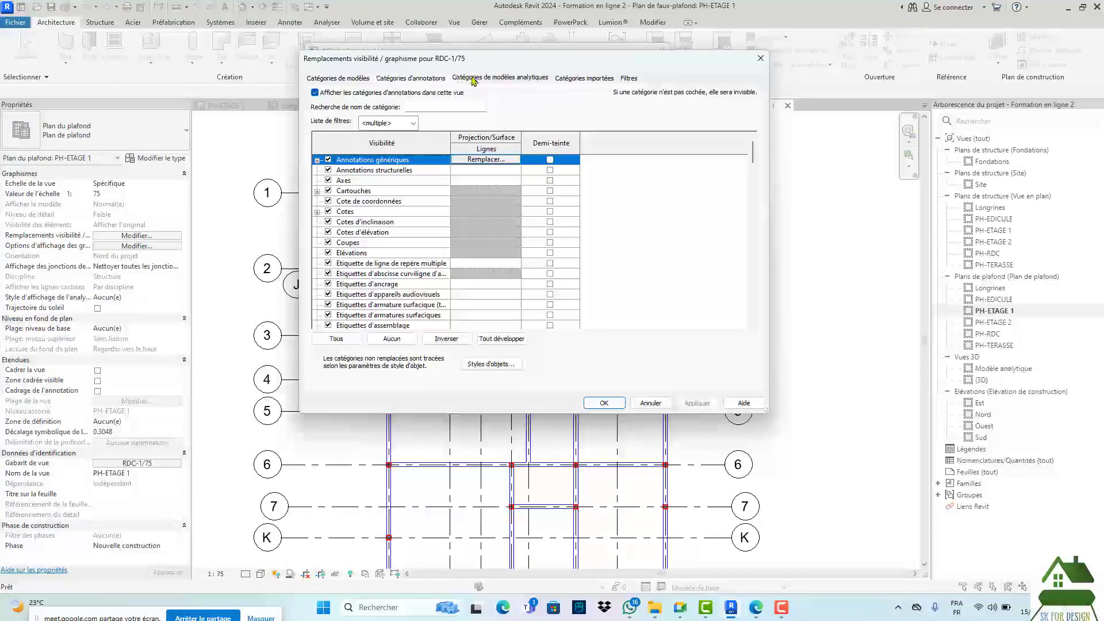
click(472, 78)
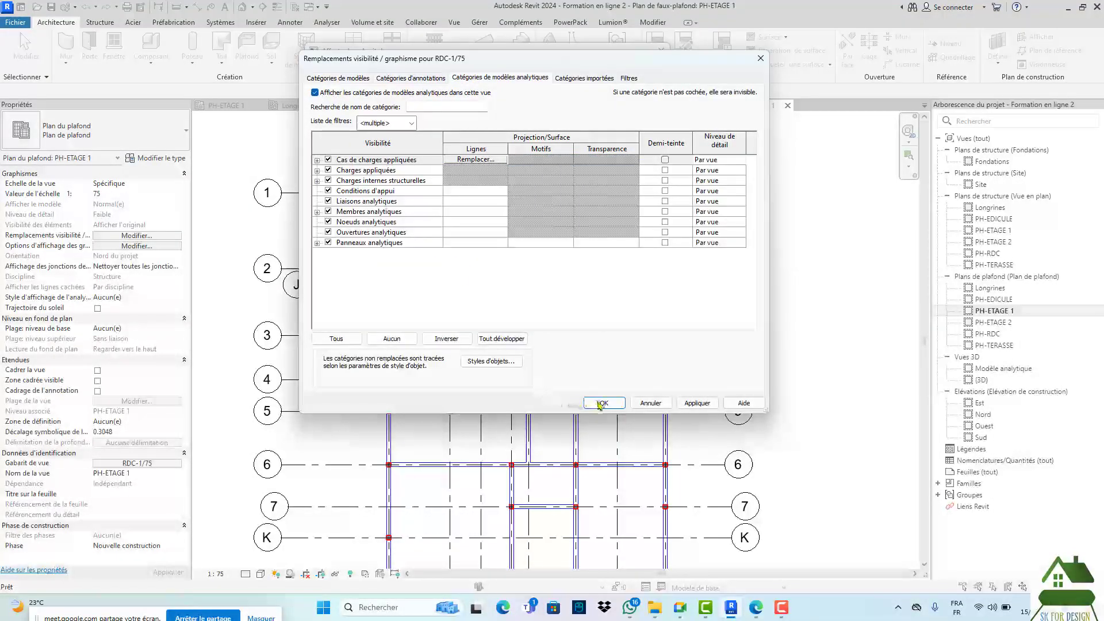
click(601, 404)
click(513, 298)
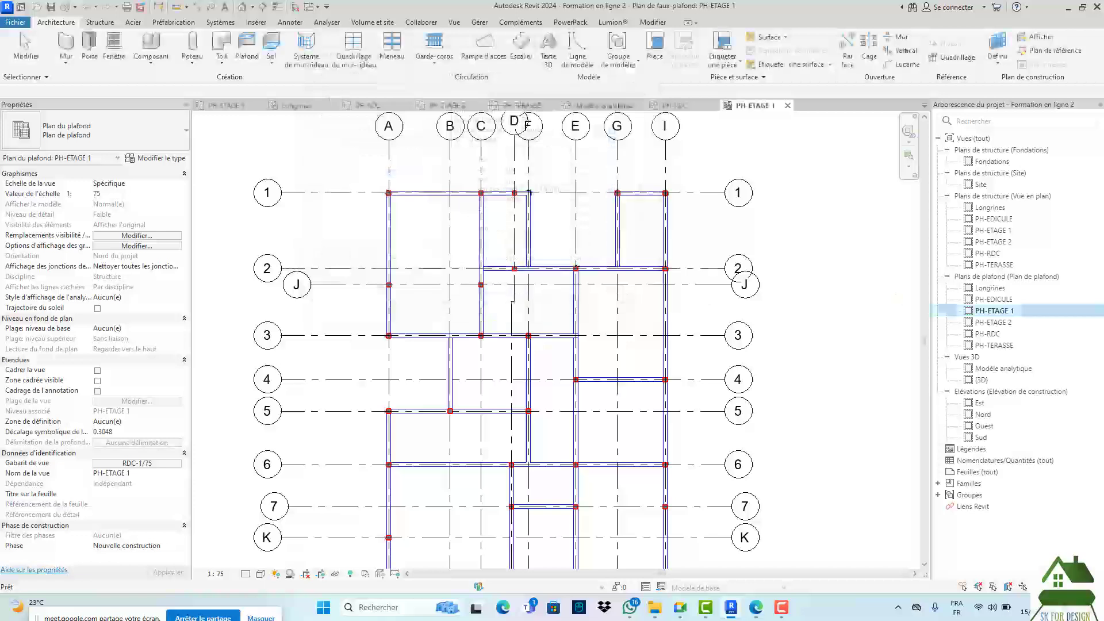
- Change the visual style of the PH-ETAGE 1 ceiling plan and inspect the beams along grid 3
click(261, 574)
click(305, 538)
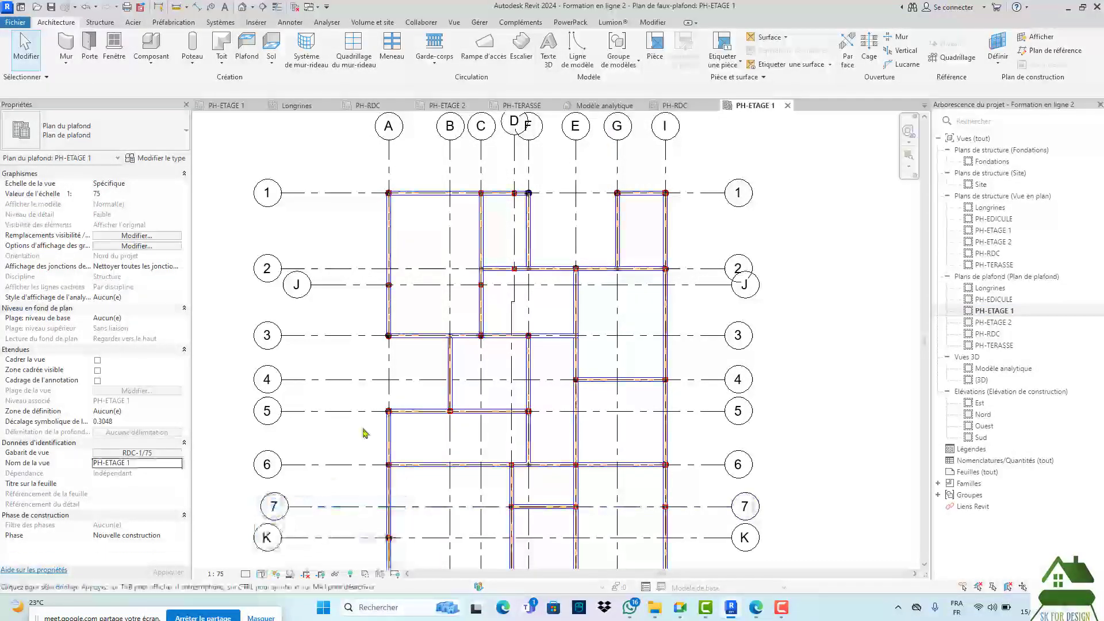
scroll(568, 326, up, 5)
scroll(571, 288, down, 3)
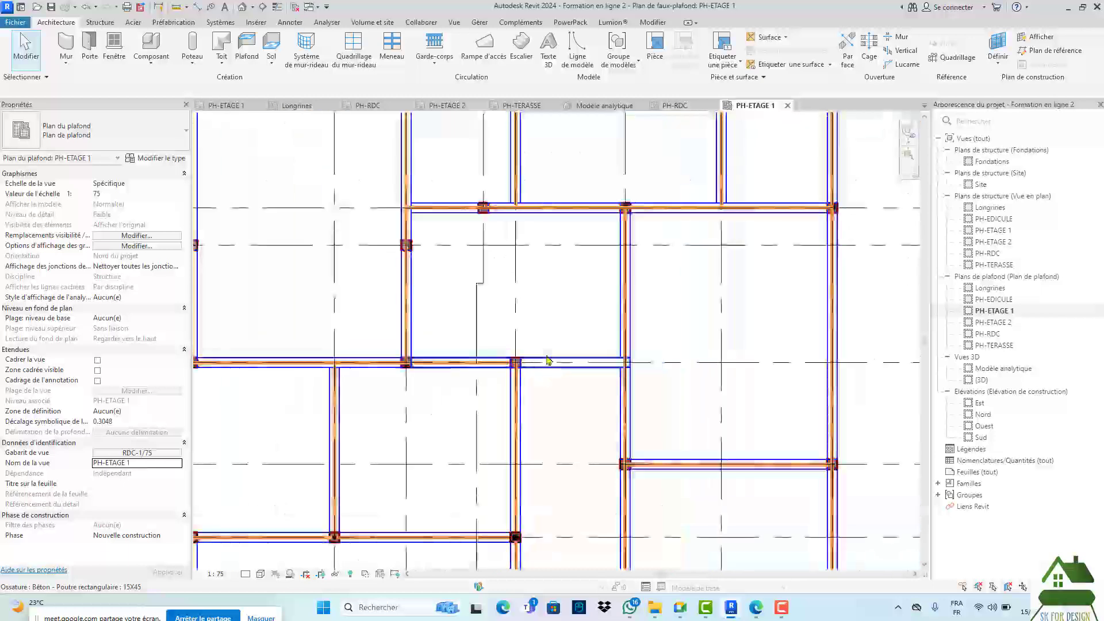
scroll(575, 348, up, 5)
scroll(604, 382, down, 2)
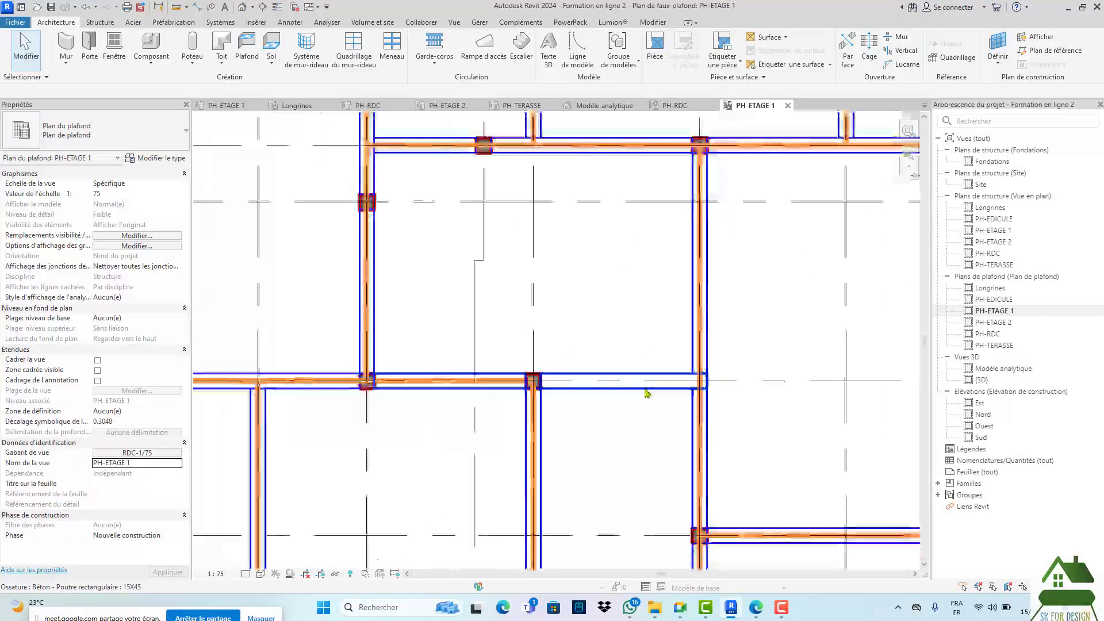
- Inspect the junction of the grid 3 and grid E beams, and set the grid E beam between grids 2 and 4 to type 15X45
click(677, 380)
scroll(679, 391, up, 3)
click(633, 440)
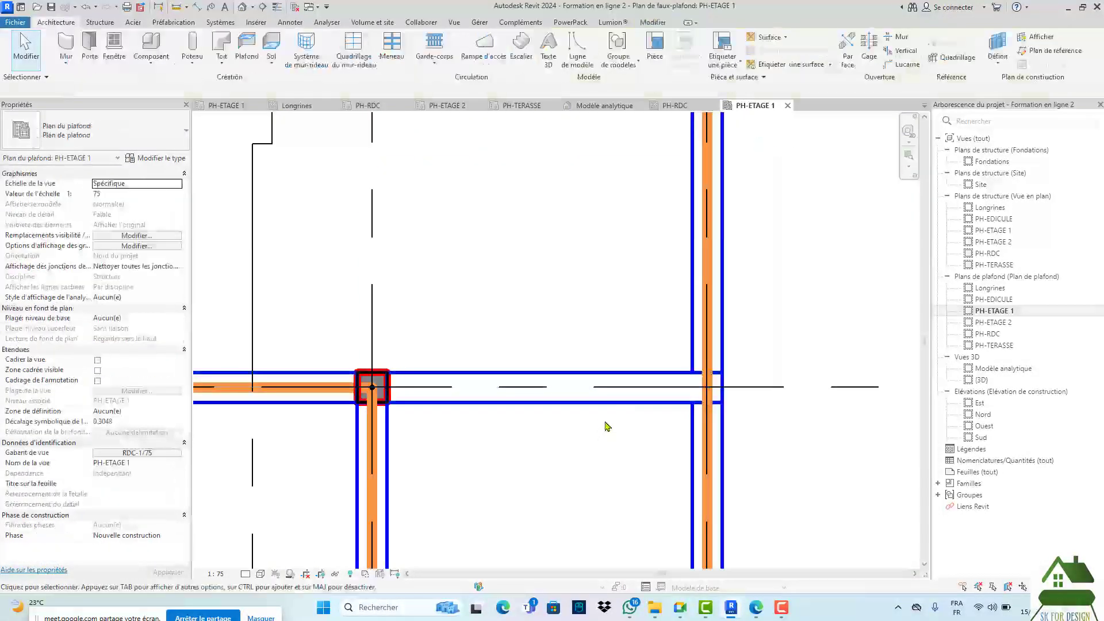
scroll(680, 465, down, 4)
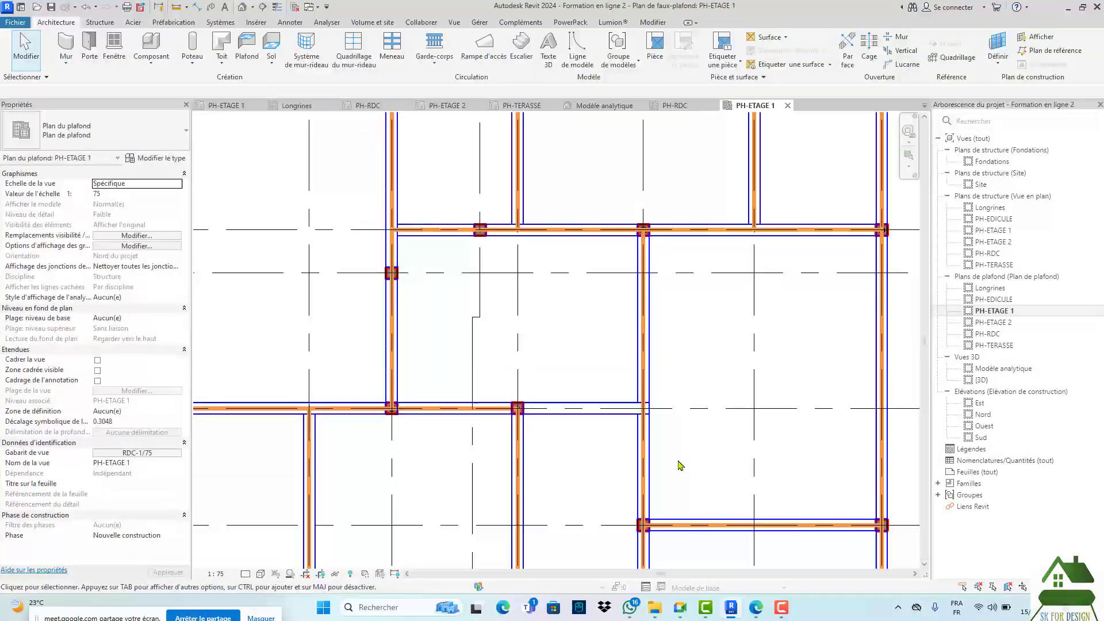
click(635, 462)
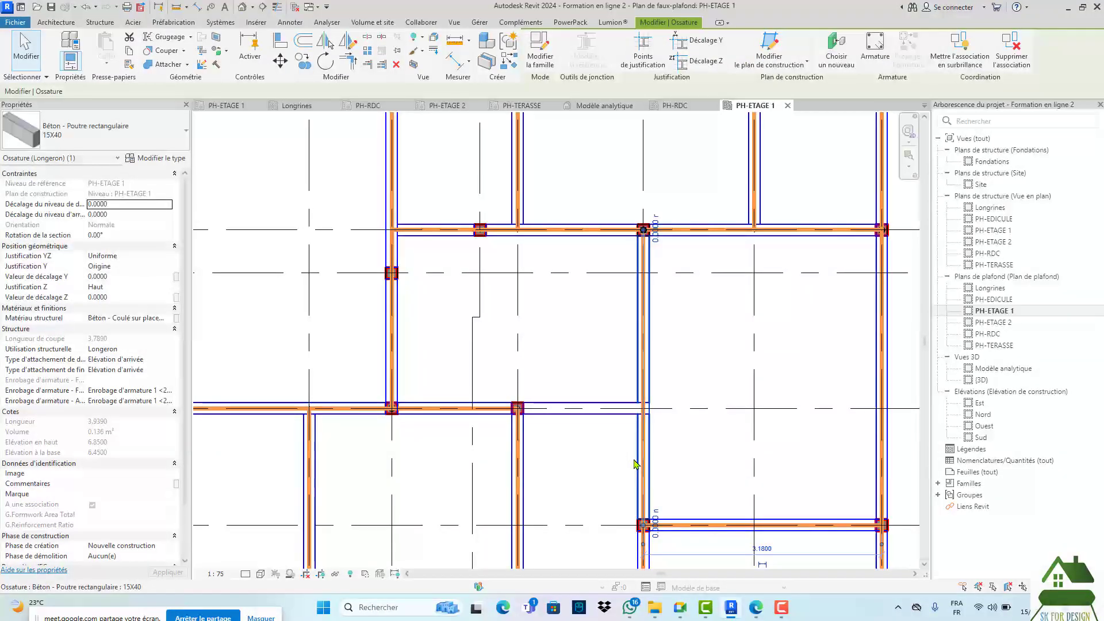
click(86, 131)
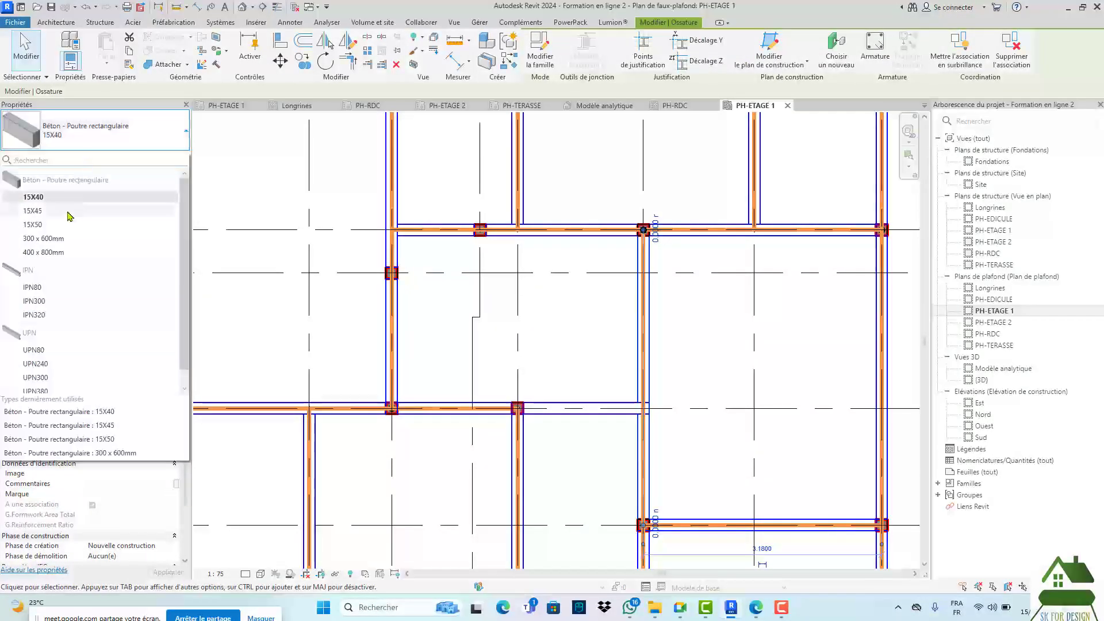
click(567, 333)
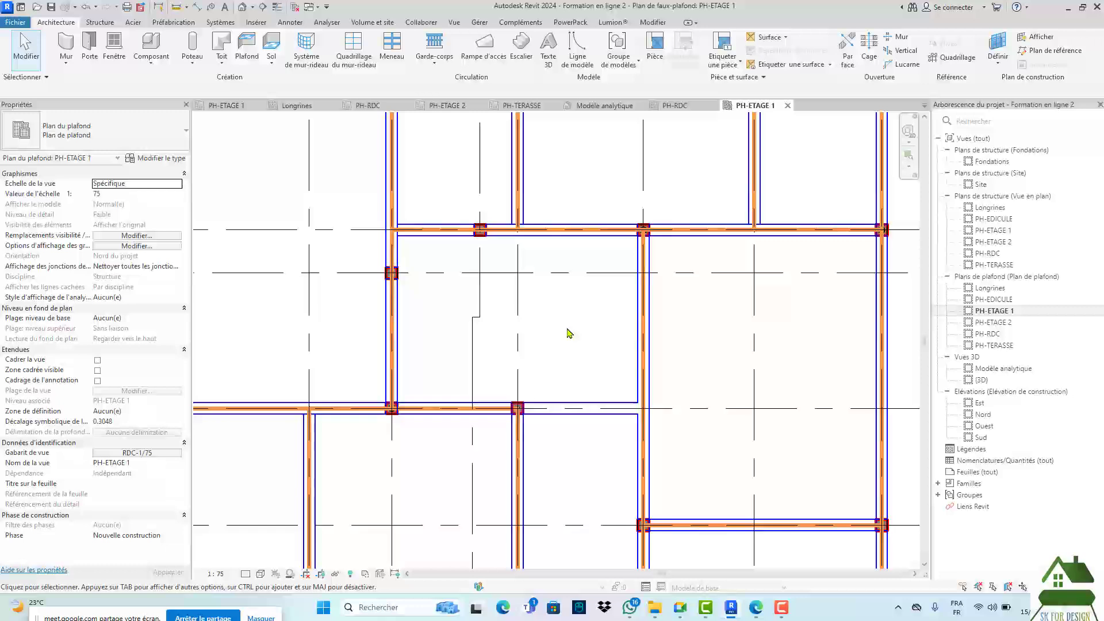
- Select the grid 3 beam that ends at grid E and check its section type
click(592, 408)
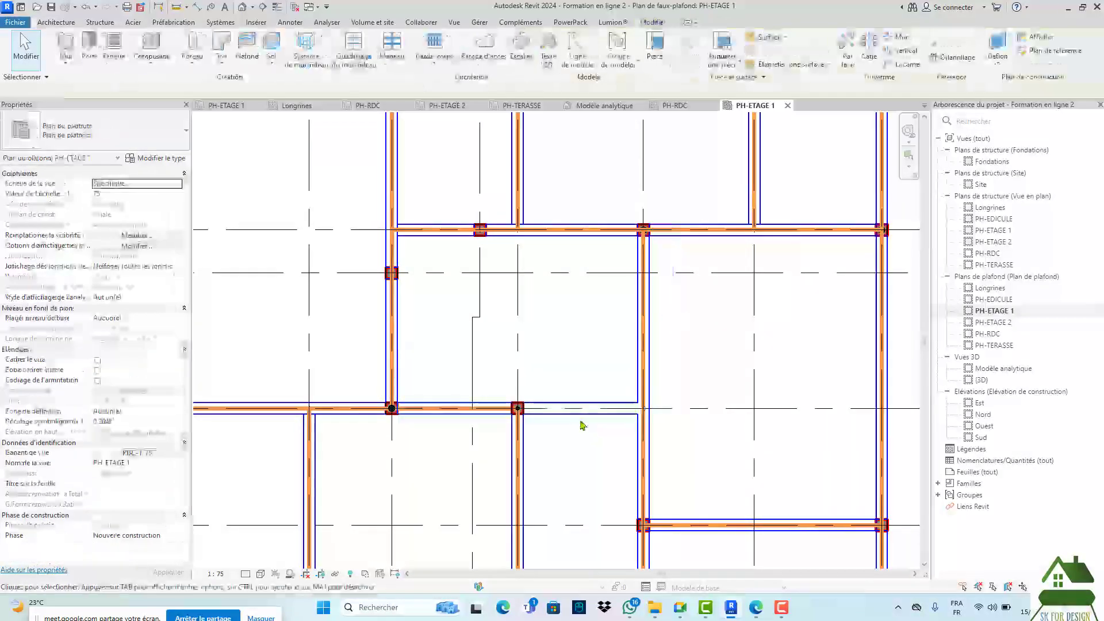
click(120, 142)
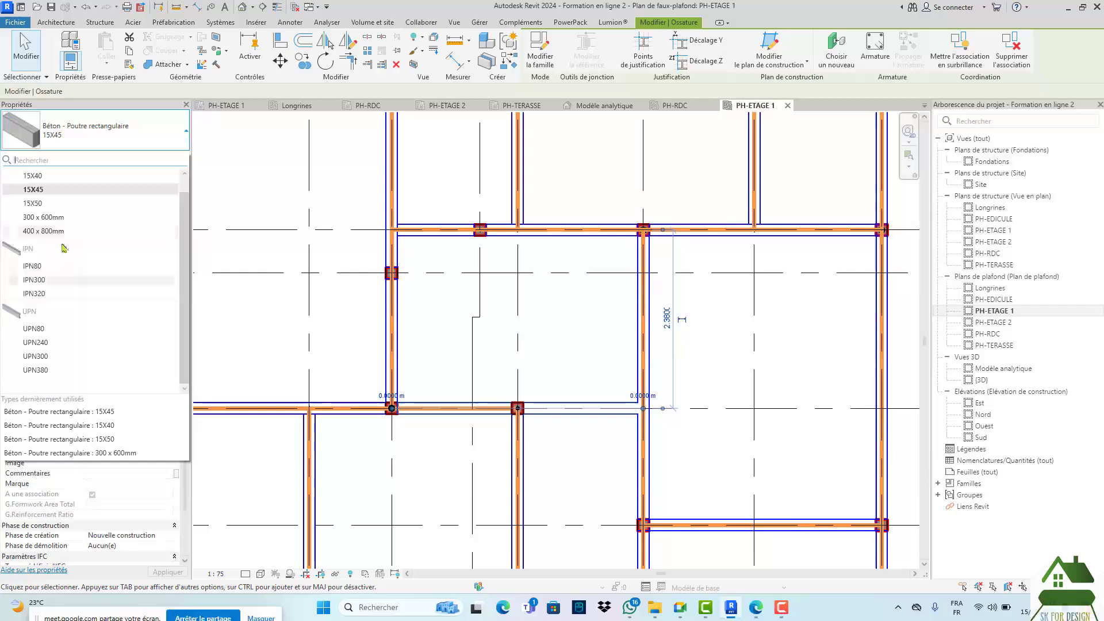
click(56, 183)
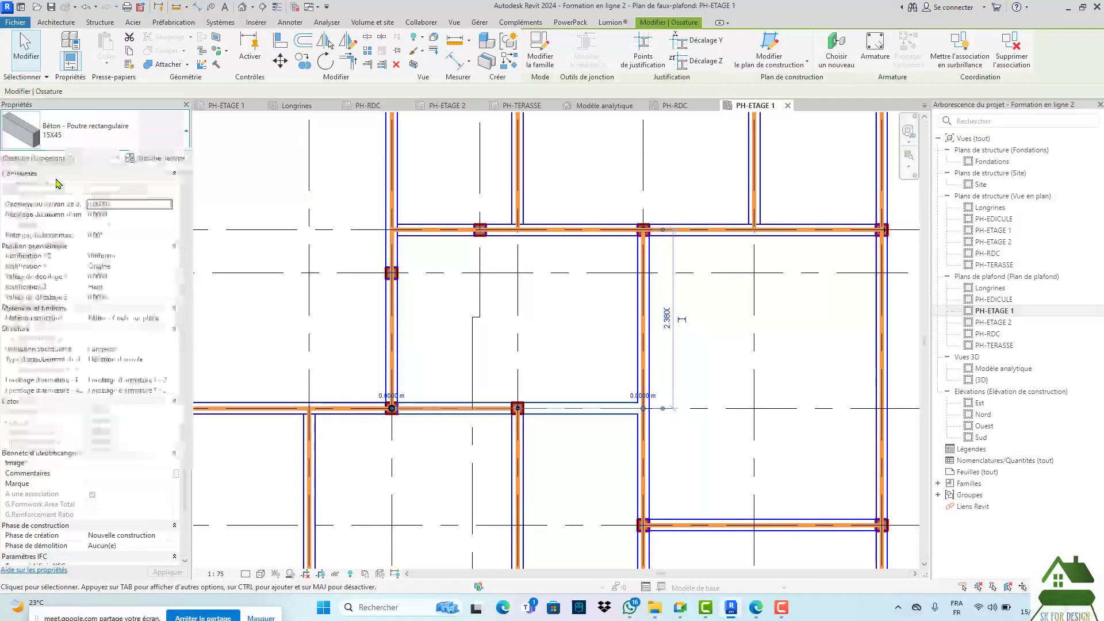
click(527, 312)
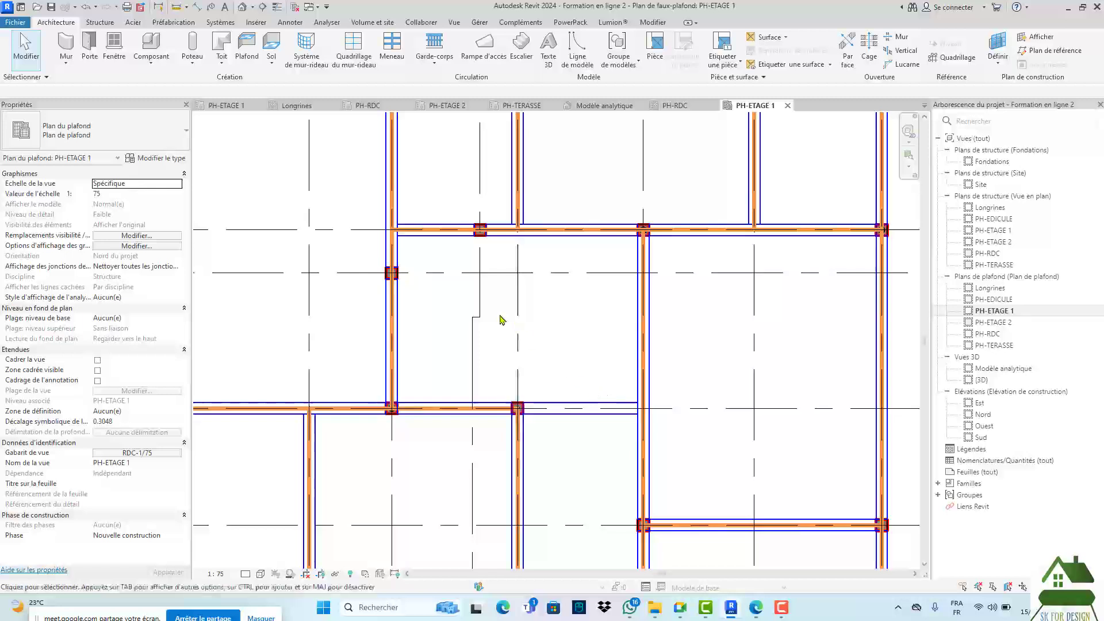
- Close the Longrines, PH-RDC structural plan, PH-ETAGE 2, PH-TERASSE and Modèle analytique views
middle_drag(556, 383, 611, 525)
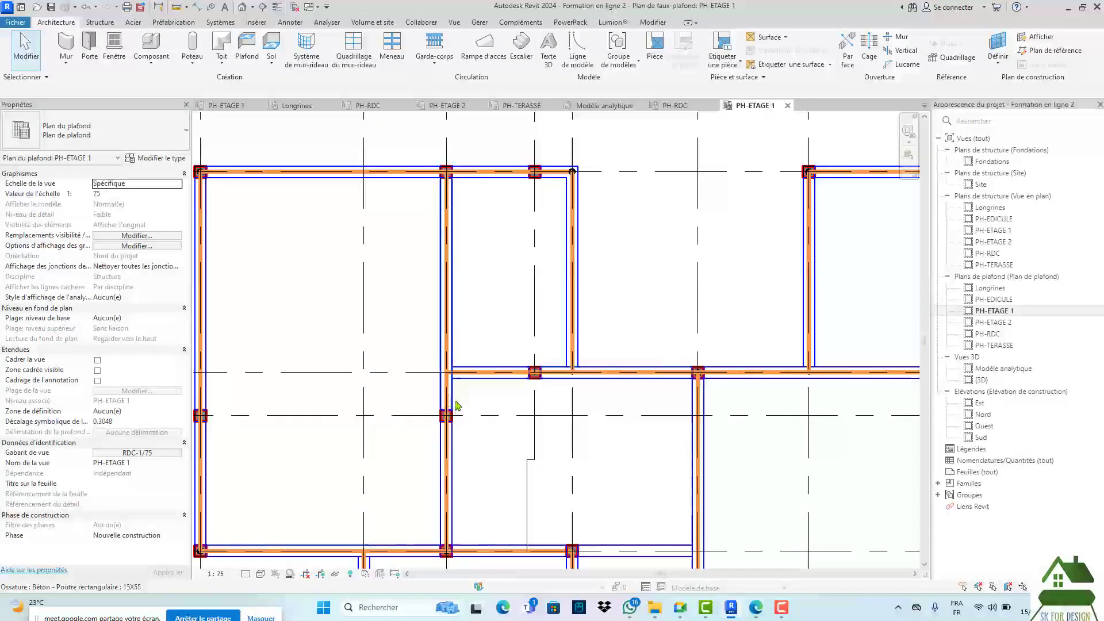
scroll(457, 322, down, 3)
scroll(544, 261, down, 4)
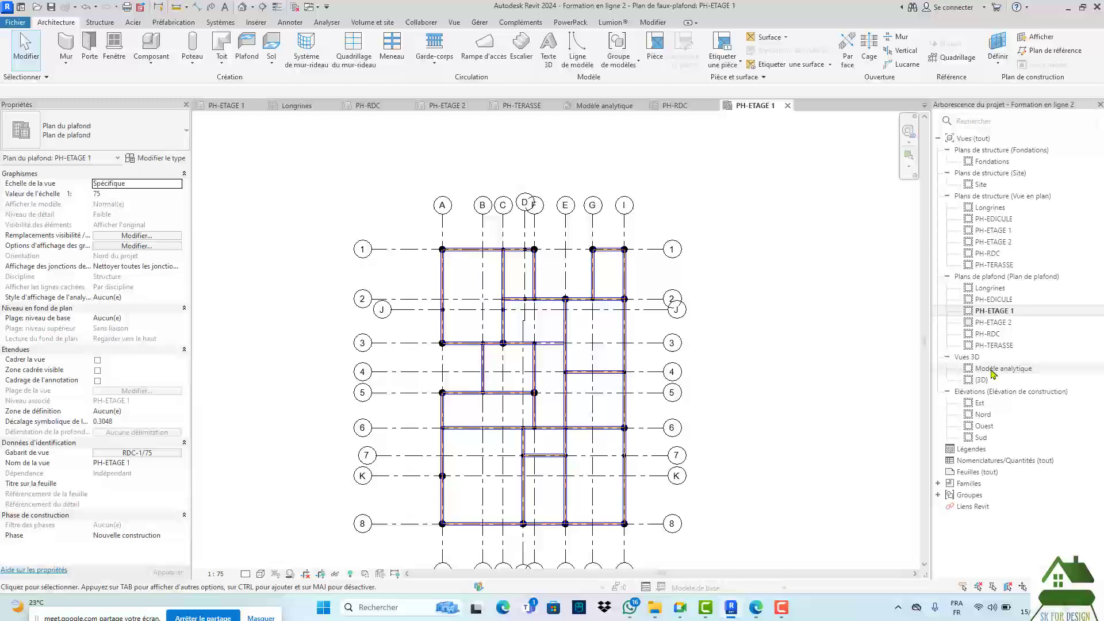
scroll(590, 201, down, 2)
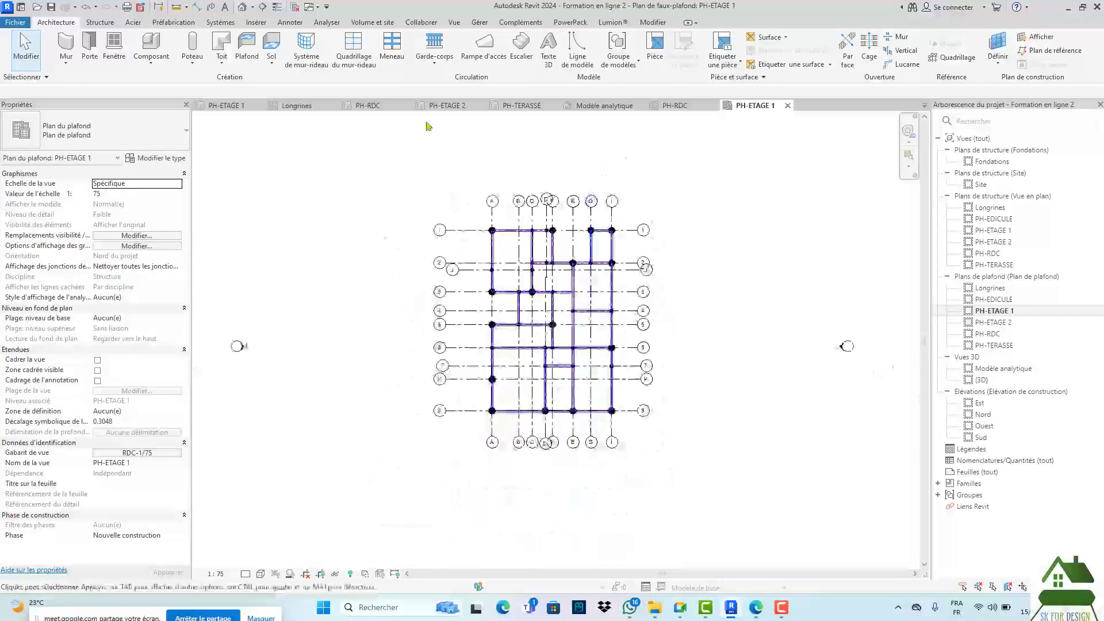
click(408, 105)
click(409, 106)
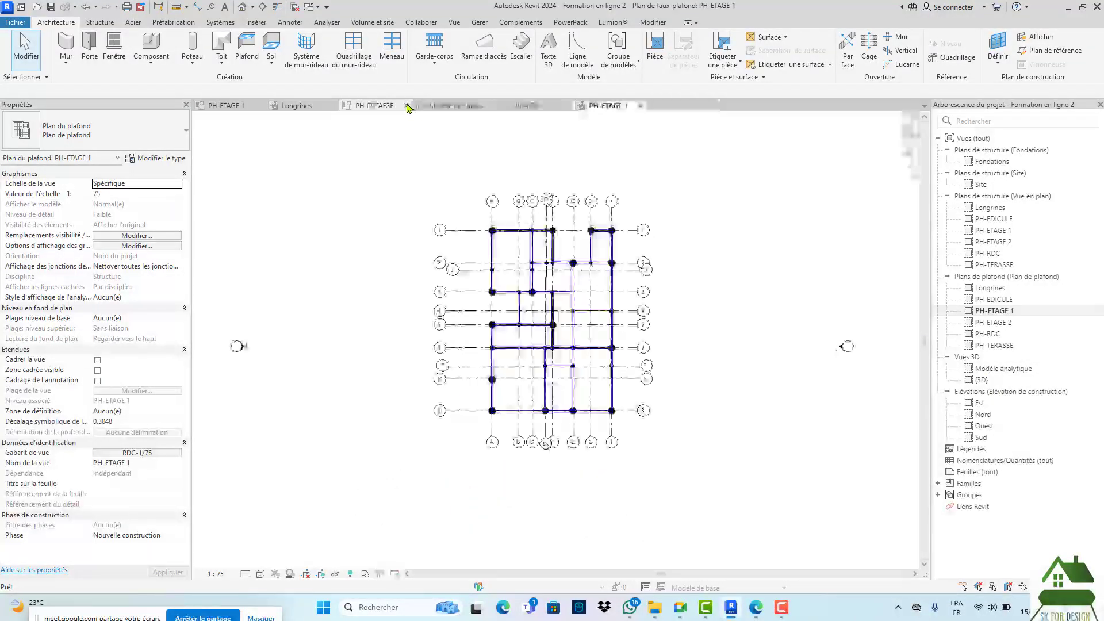
click(409, 106)
click(409, 106)
click(424, 106)
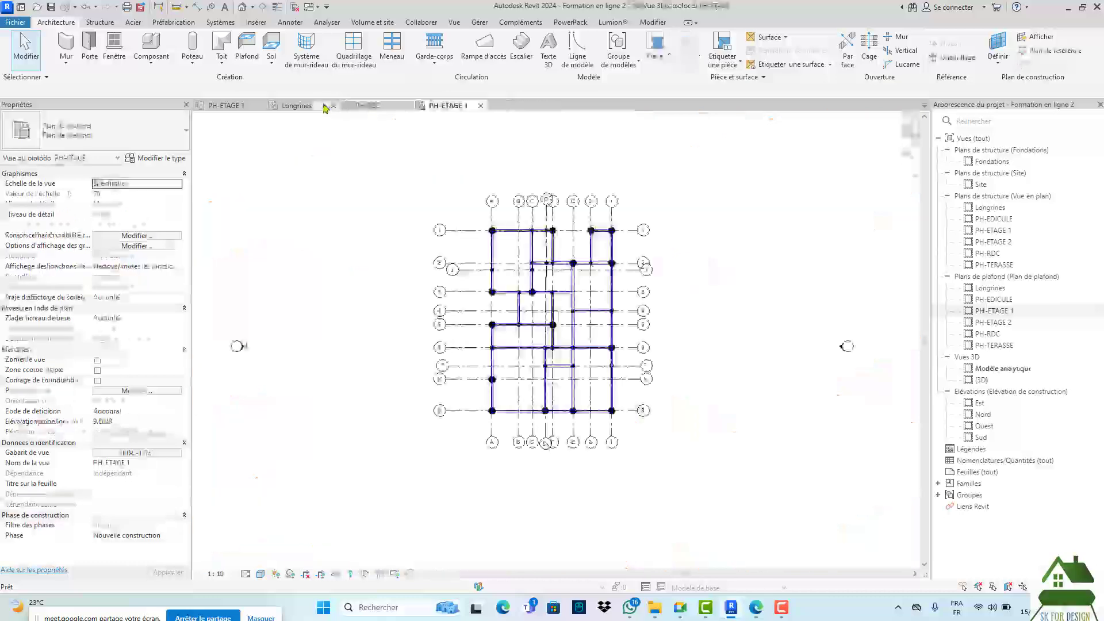
click(336, 106)
- Generate the analytical model of the whole building in the 3D view with the Physique à analytique pour les bâtiments automation
scroll(414, 253, down, 2)
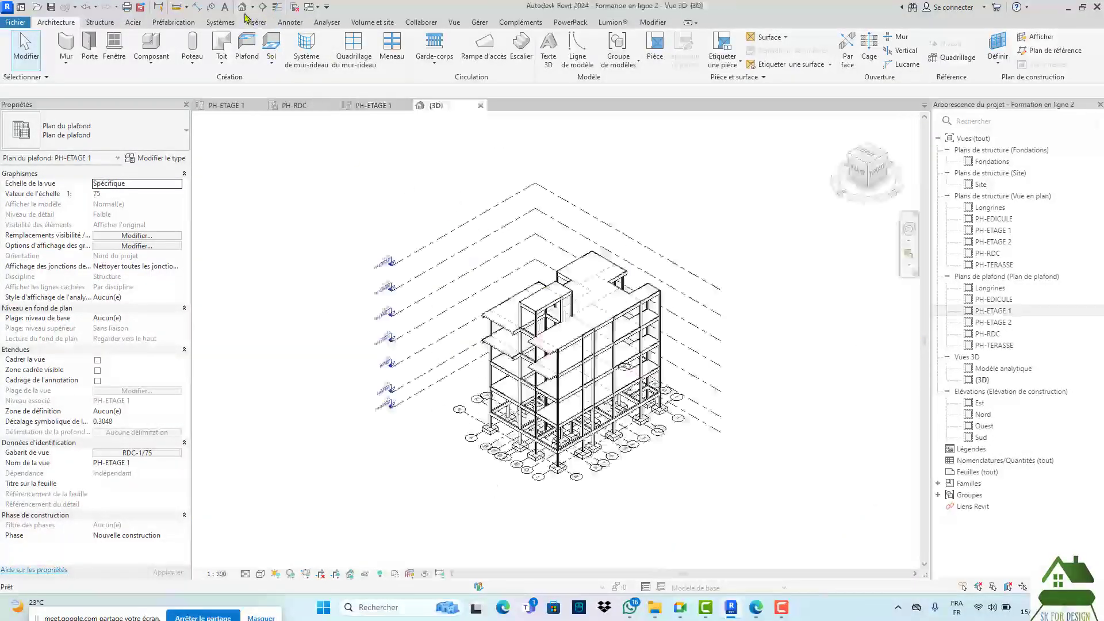
scroll(361, 184, down, 2)
drag(361, 183, 673, 480)
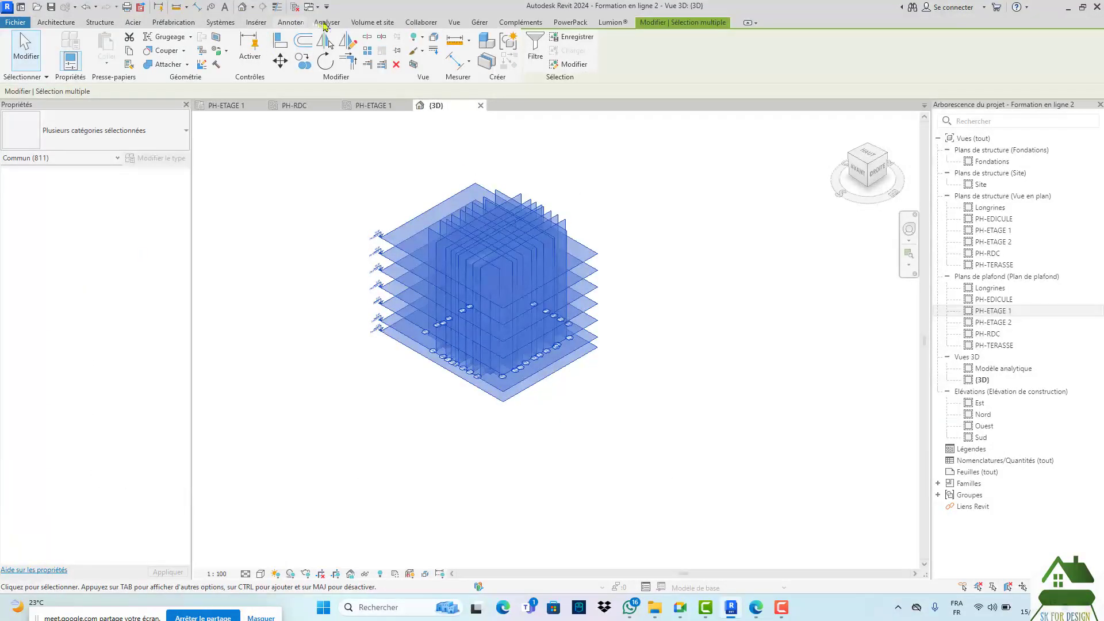
click(326, 23)
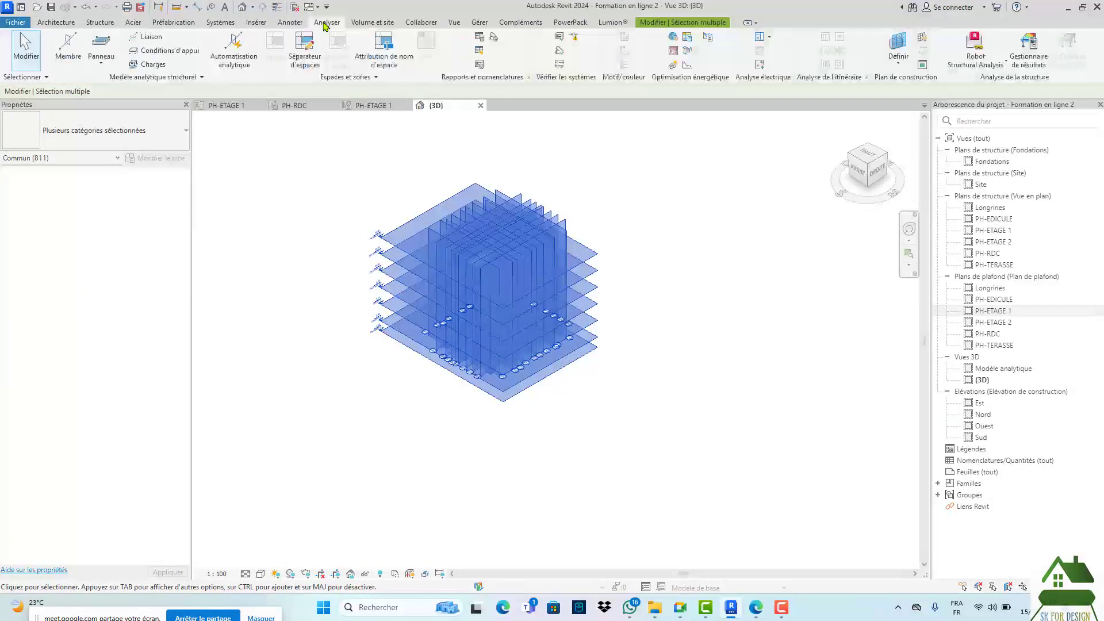
click(229, 54)
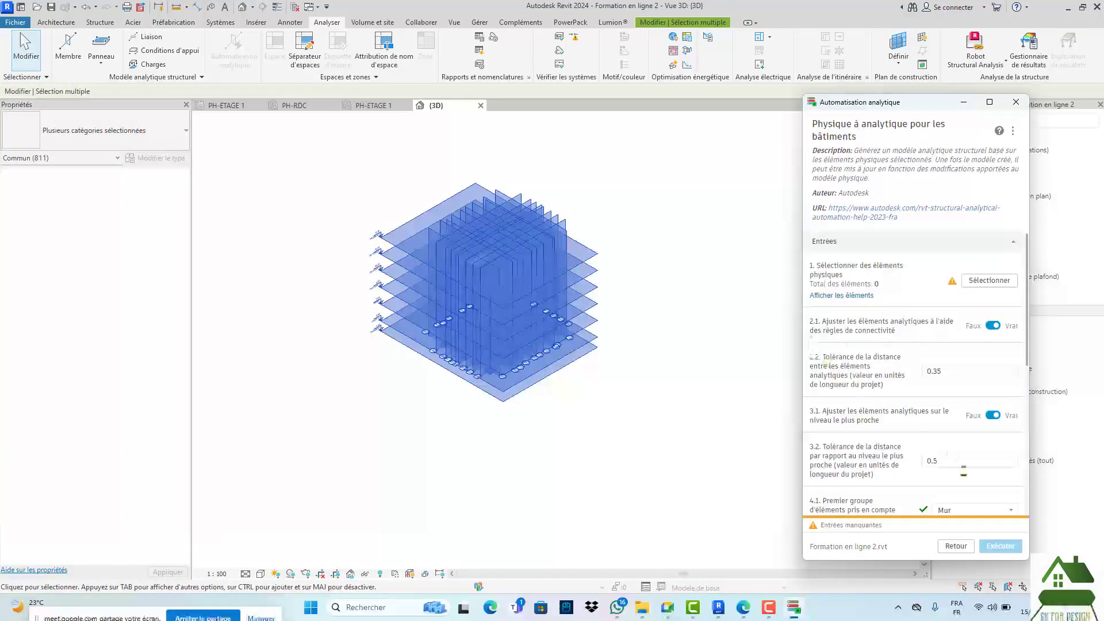
click(985, 286)
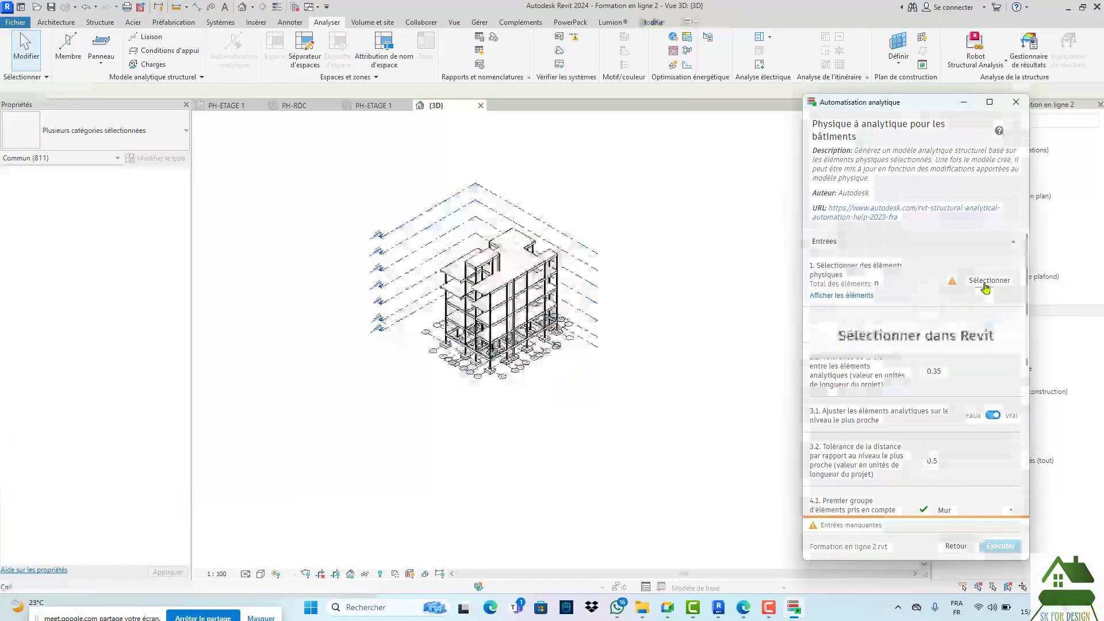
drag(347, 178, 653, 500)
click(990, 546)
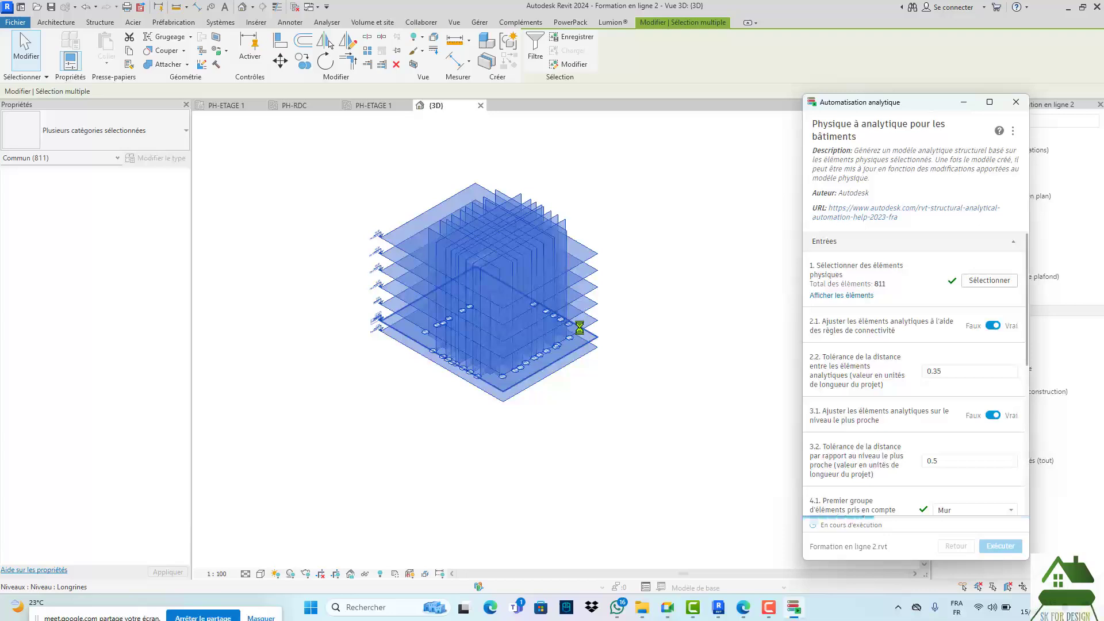
click(1016, 102)
click(688, 308)
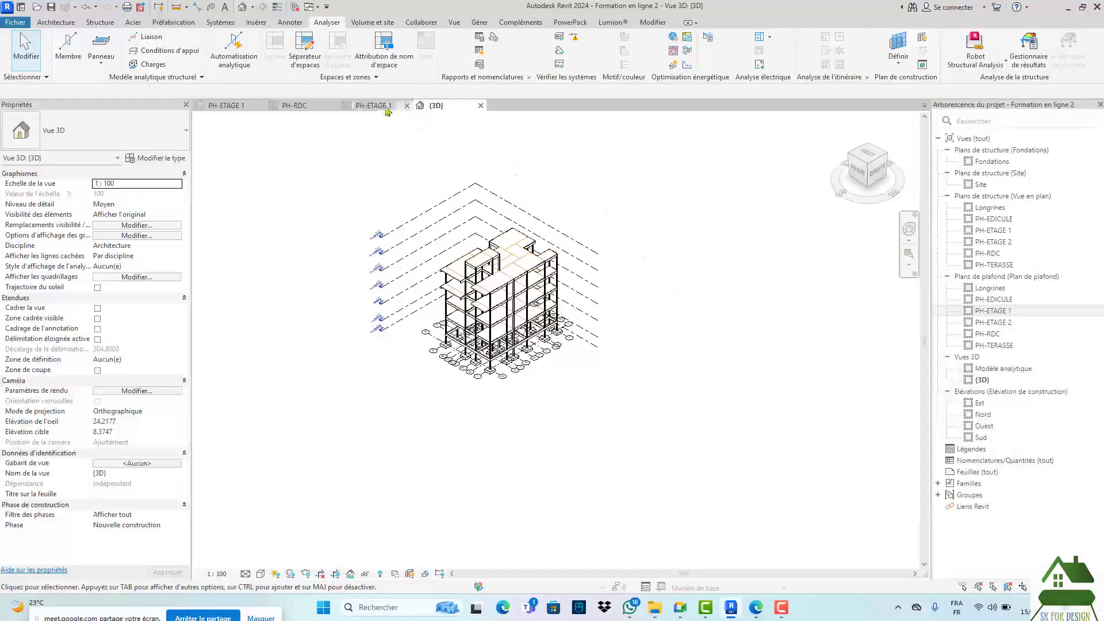
- Check the beams and their analytical display around the stair area on the PH-ETAGE 1 and PH-RDC ceiling plans
click(387, 108)
scroll(476, 289, up, 6)
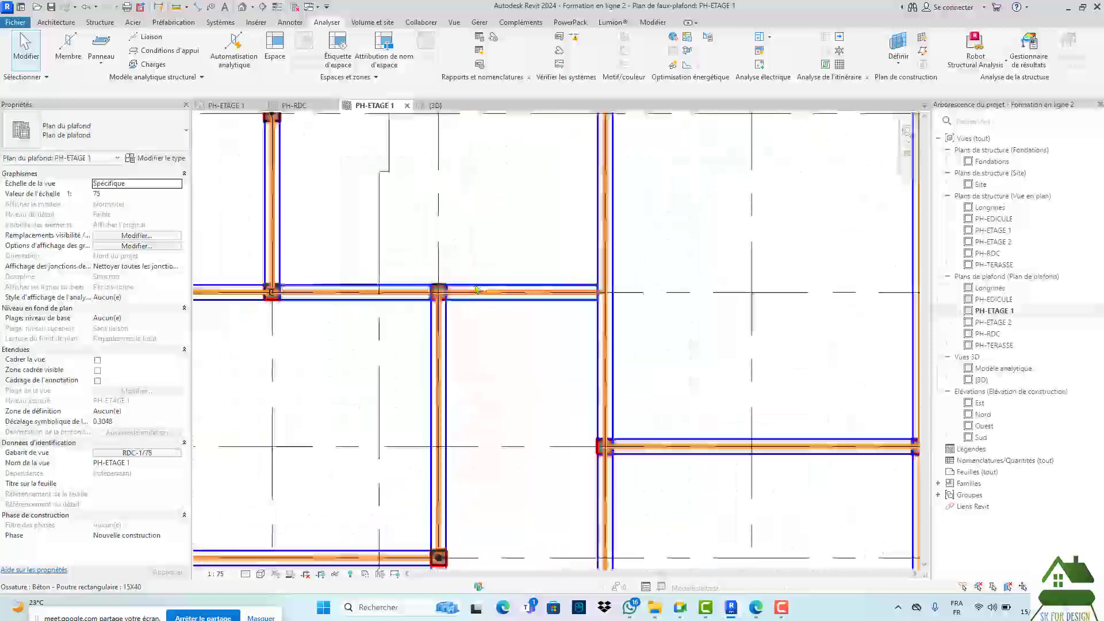
scroll(476, 289, down, 3)
scroll(567, 324, up, 2)
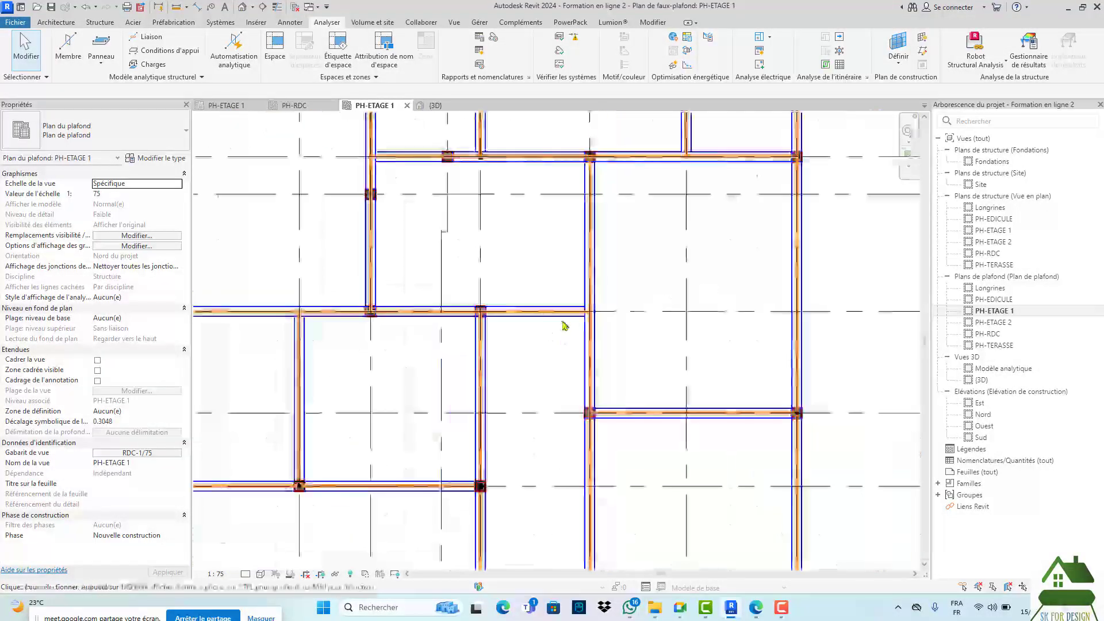
click(293, 108)
scroll(573, 325, up, 3)
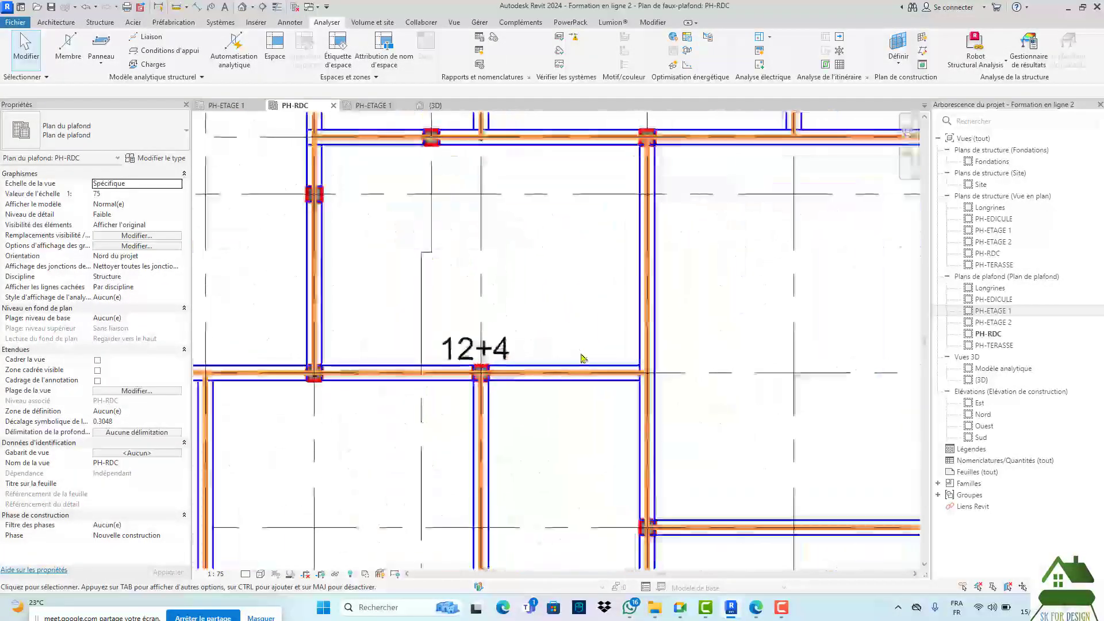
scroll(582, 357, down, 6)
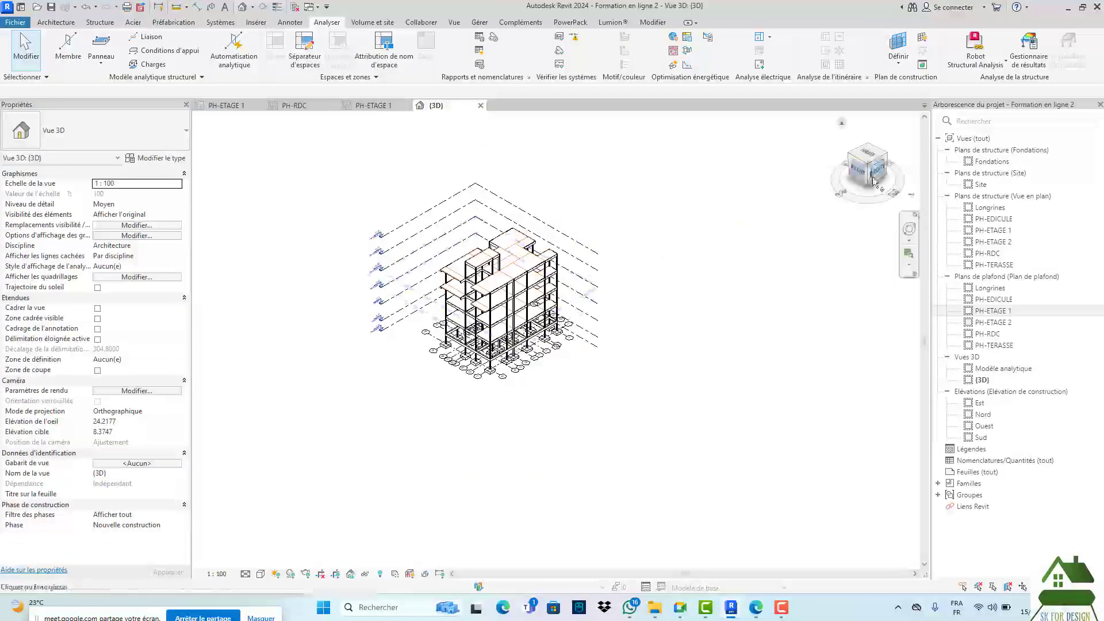
- Examine the building frame in the 3D view and open the Robot Structural Analysis link options
click(874, 182)
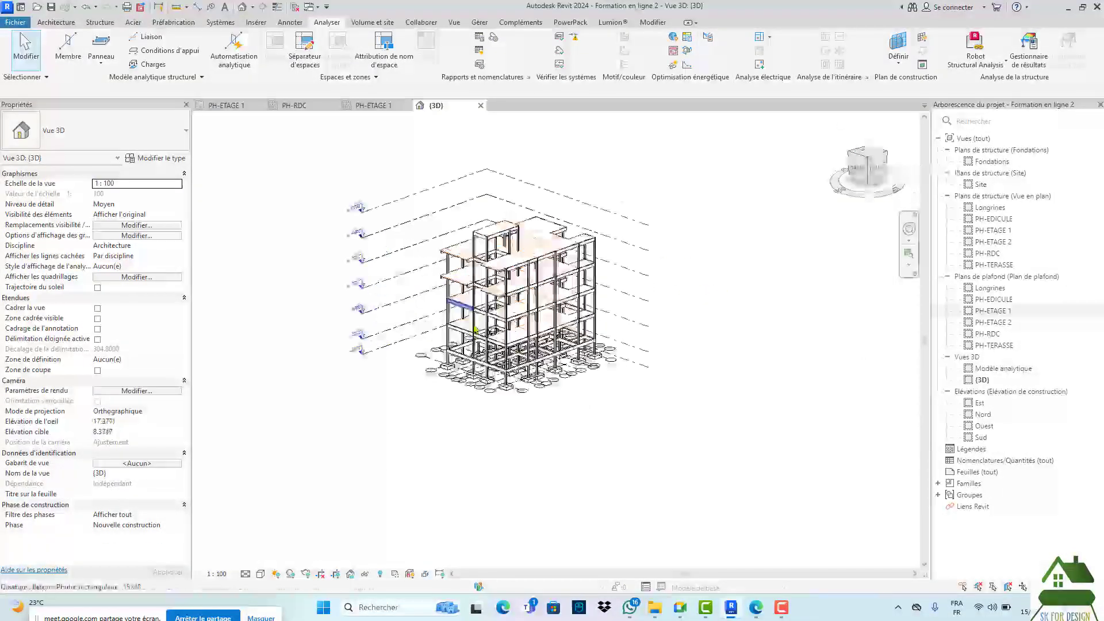
scroll(475, 329, up, 3)
scroll(495, 305, down, 4)
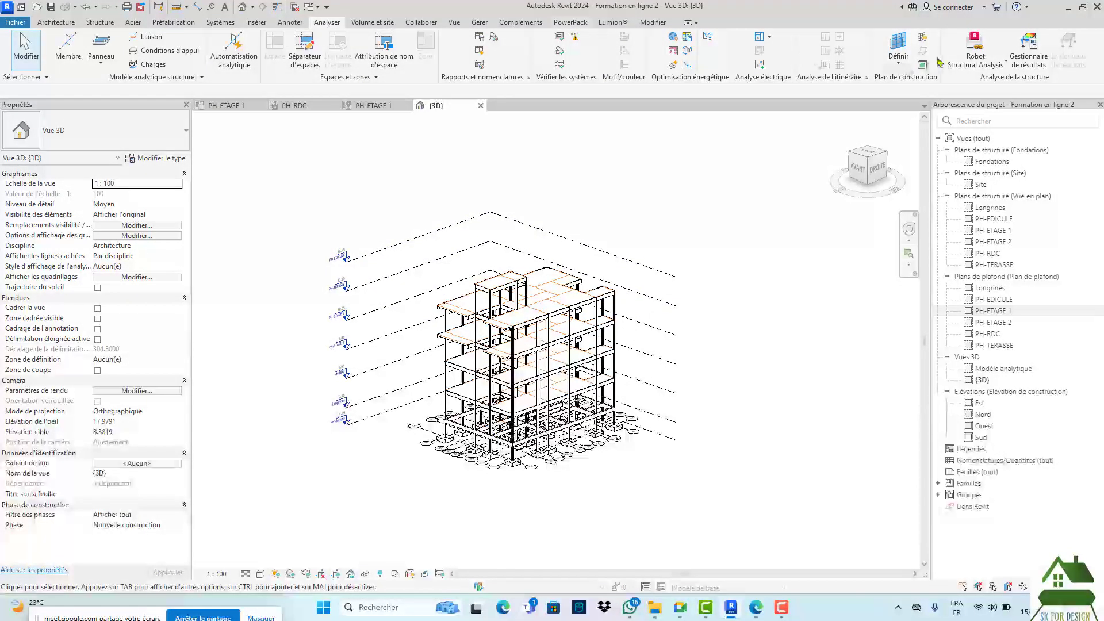
click(976, 55)
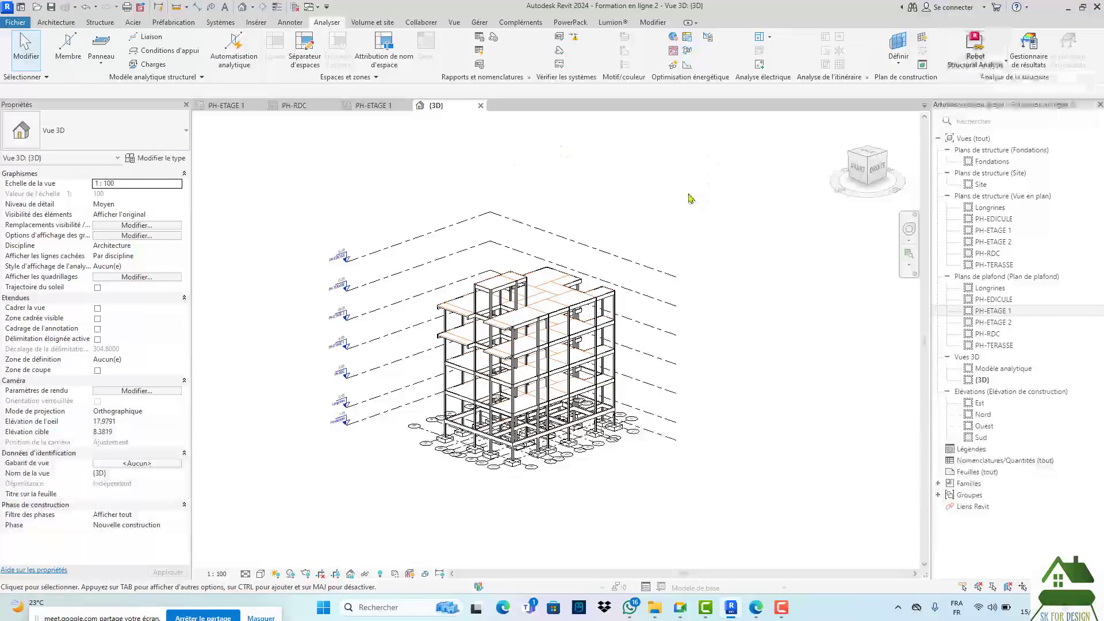
- Select the whole building in the 3D view and filter out the Panneaux analytiques and Quadrillages categories
scroll(500, 460, up, 2)
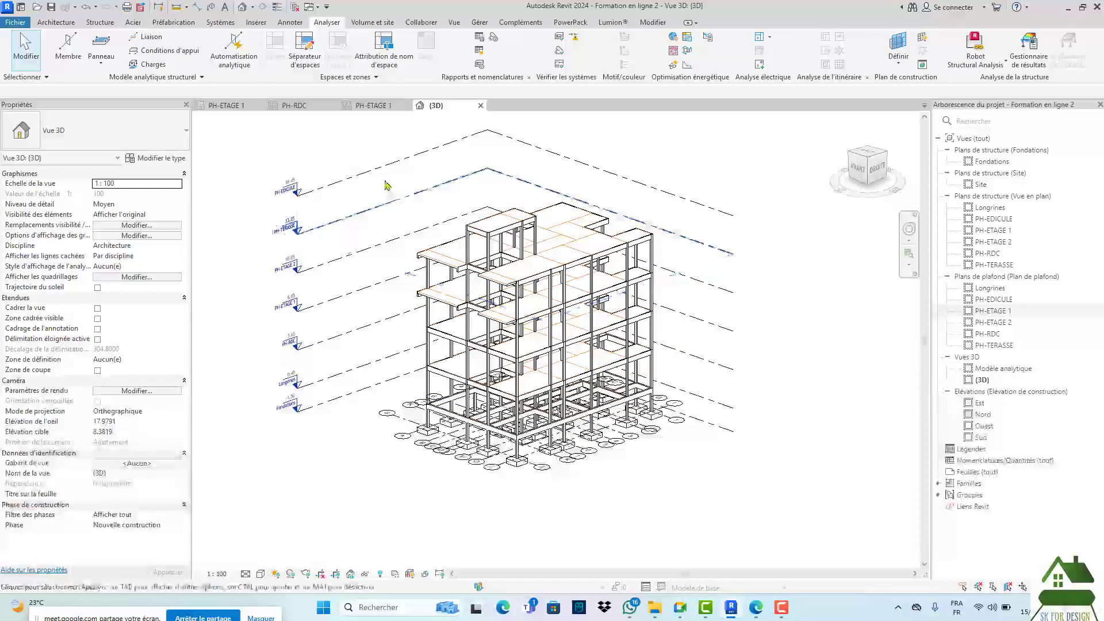
drag(339, 151, 761, 548)
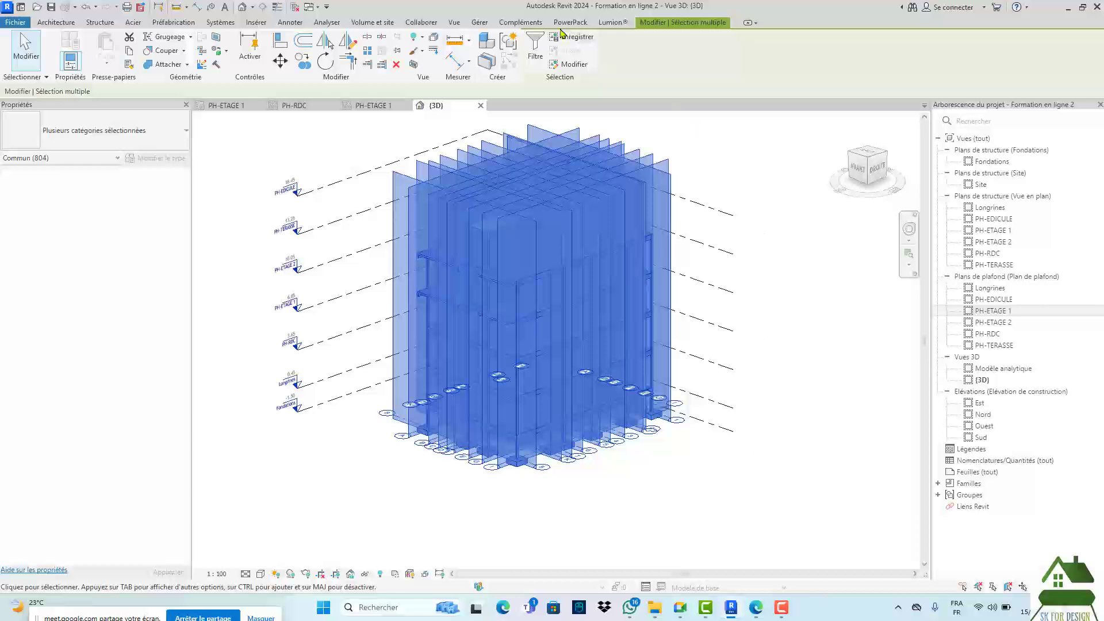
click(534, 45)
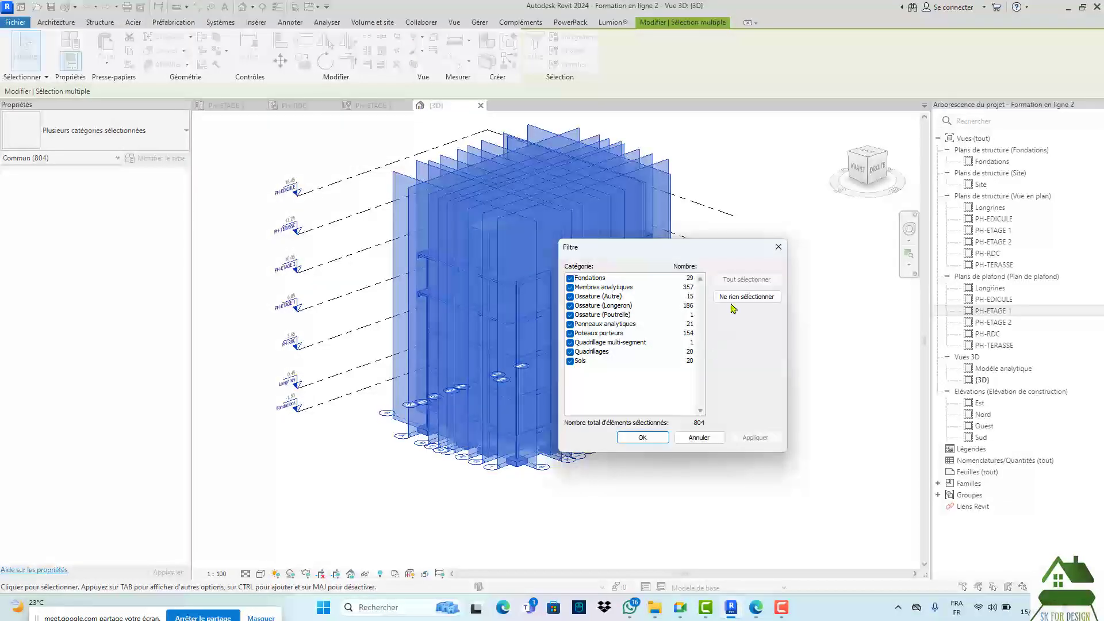
click(569, 324)
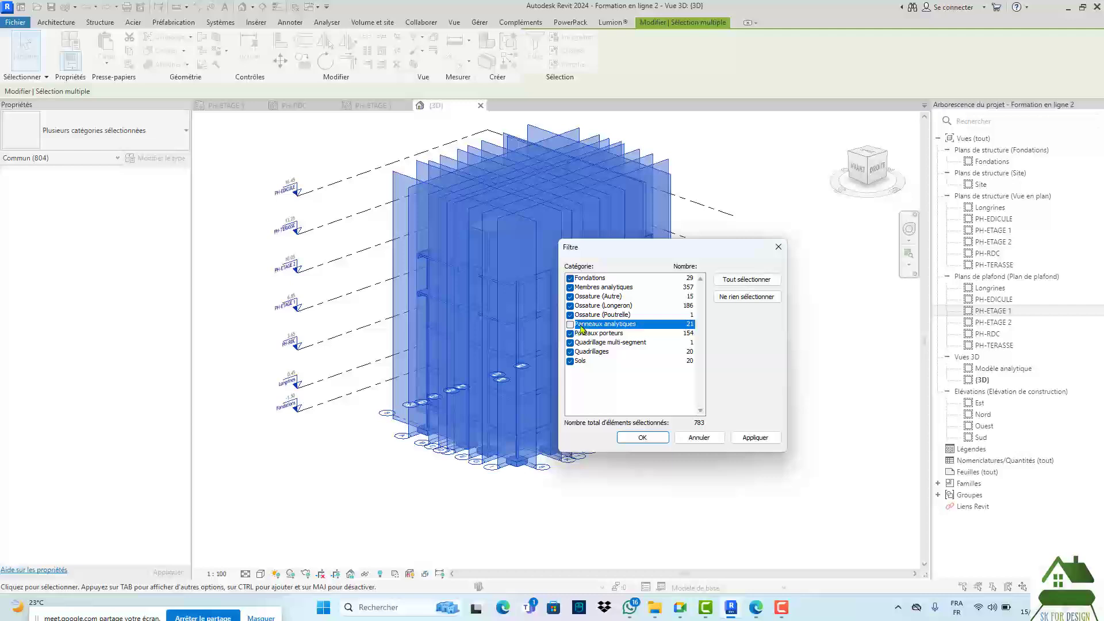
click(570, 352)
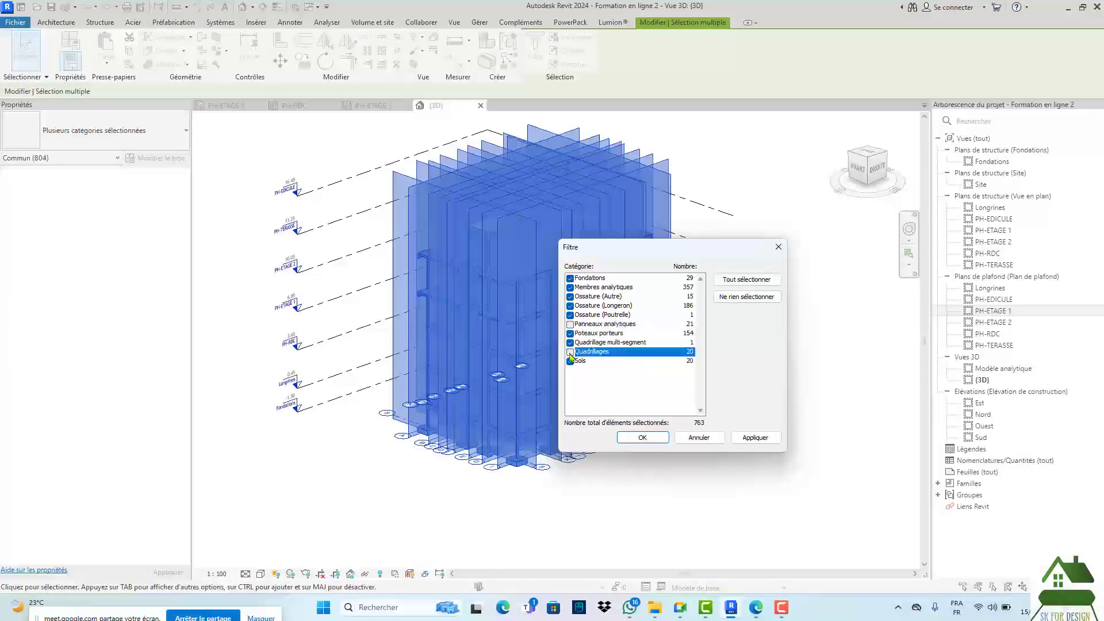
click(570, 361)
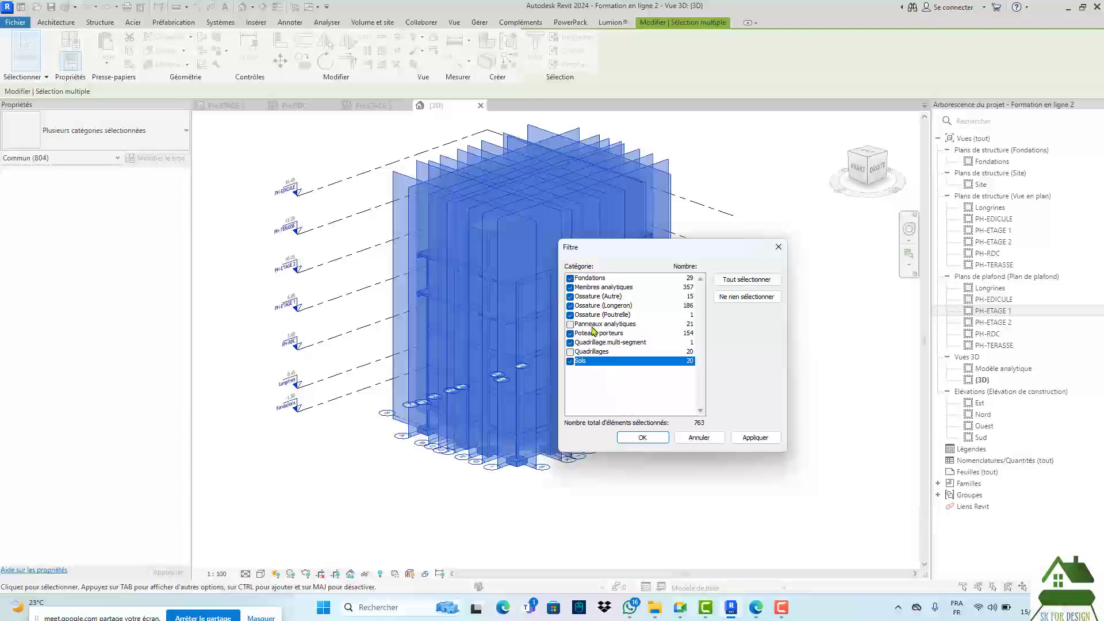
click(642, 439)
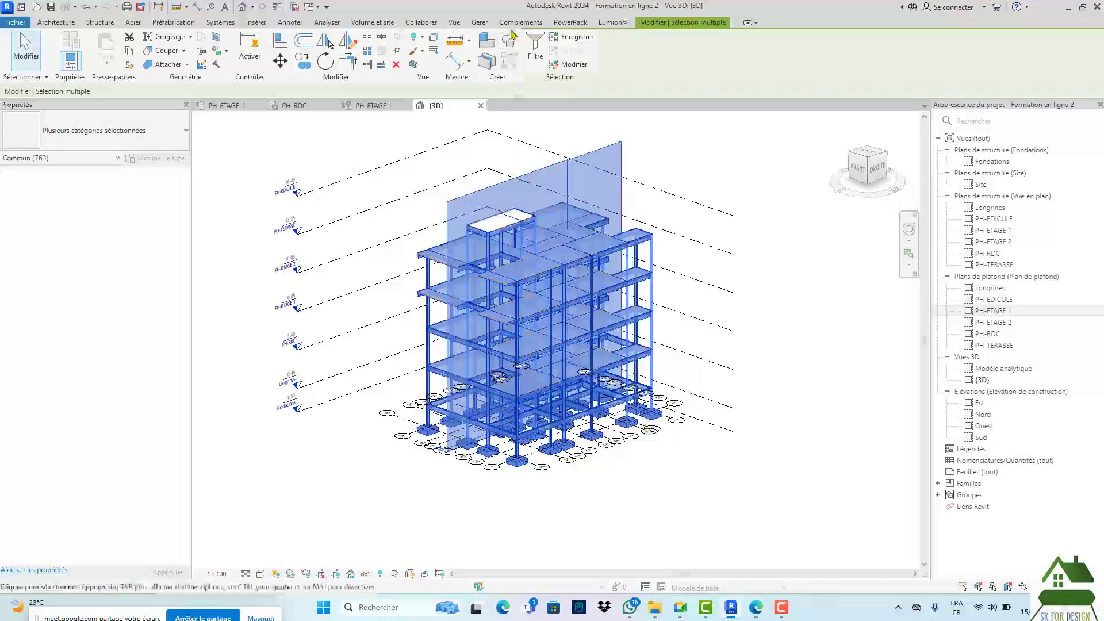
- Filter the Membres analytiques and Quadrillage multi-segment categories out of the current building selection
click(535, 43)
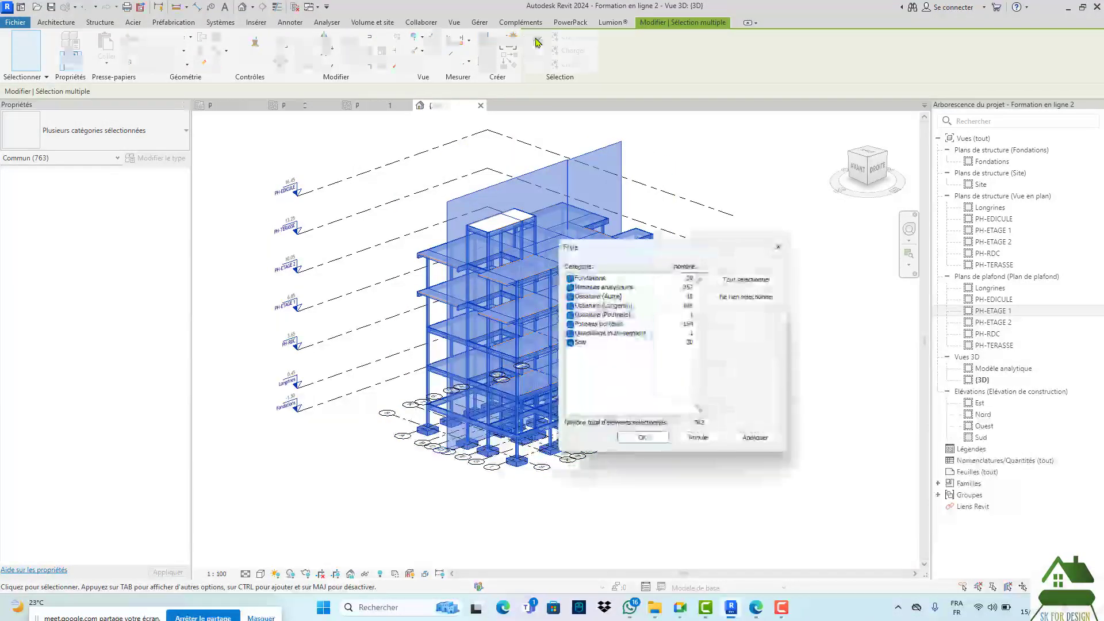
click(571, 288)
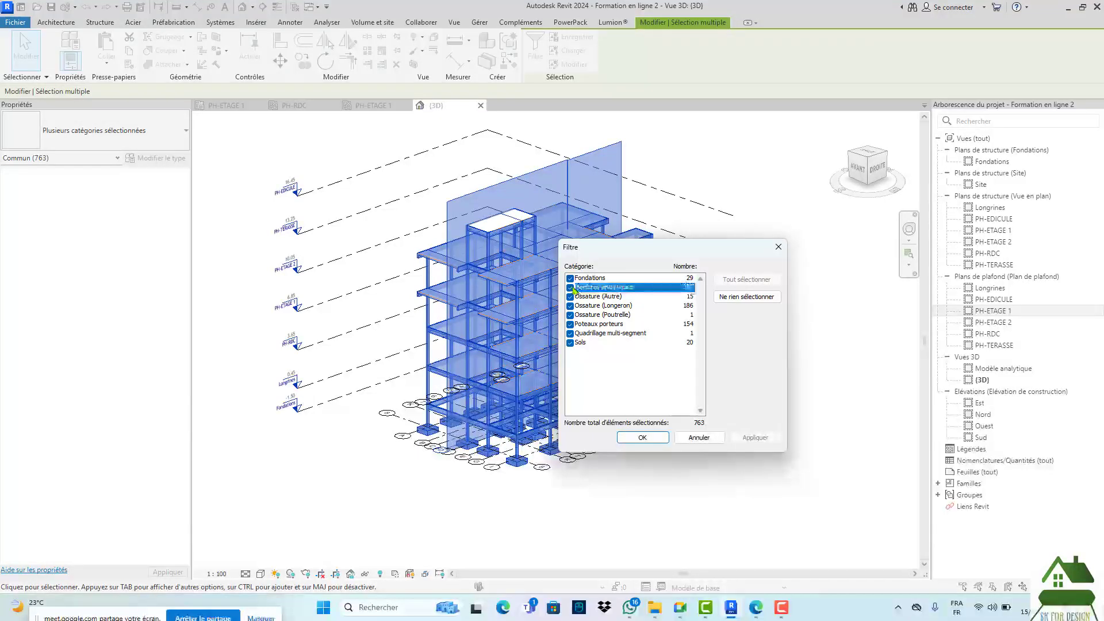
click(638, 438)
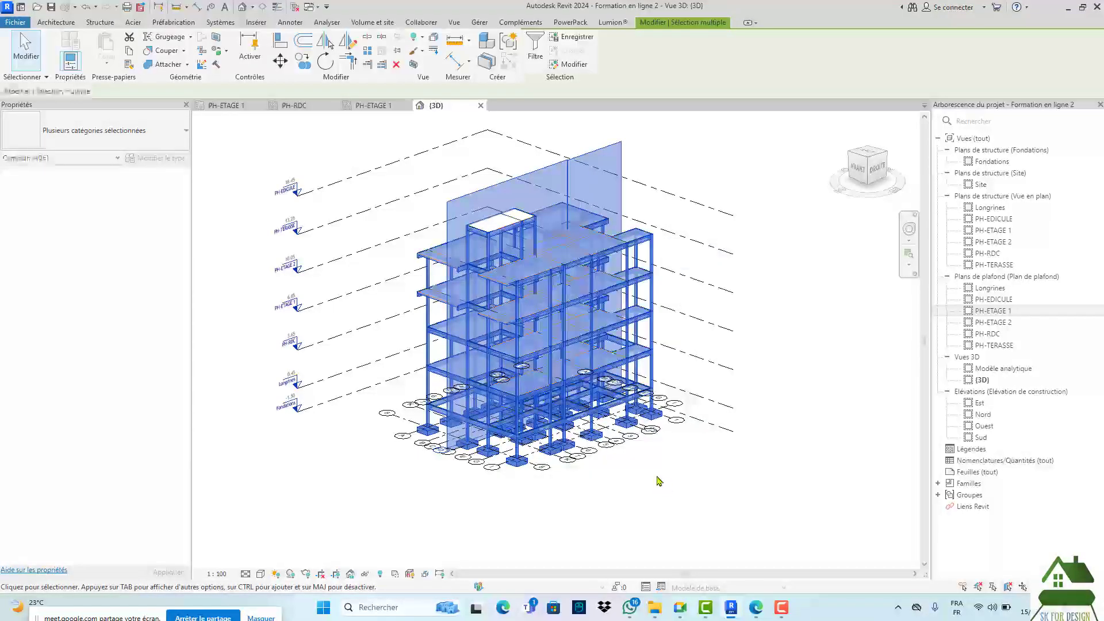
click(537, 47)
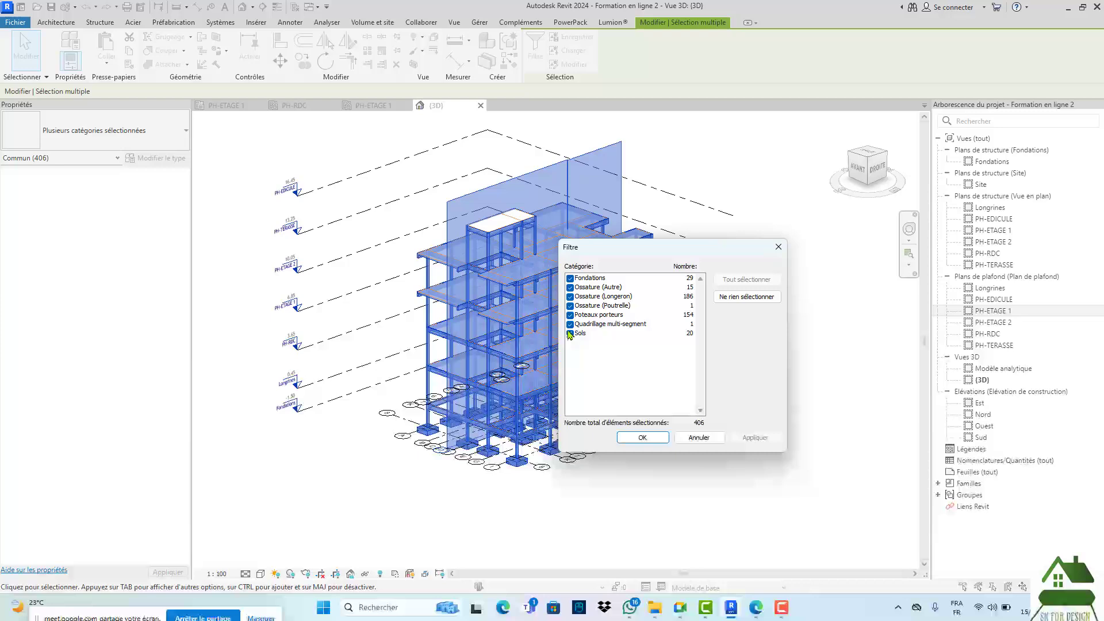
click(570, 324)
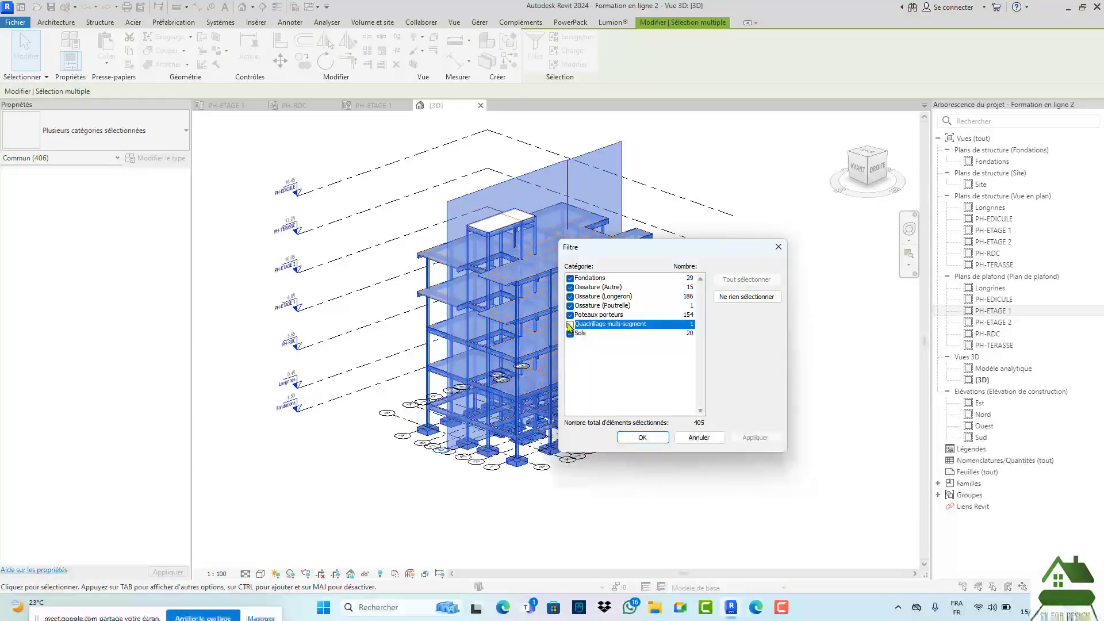
click(639, 438)
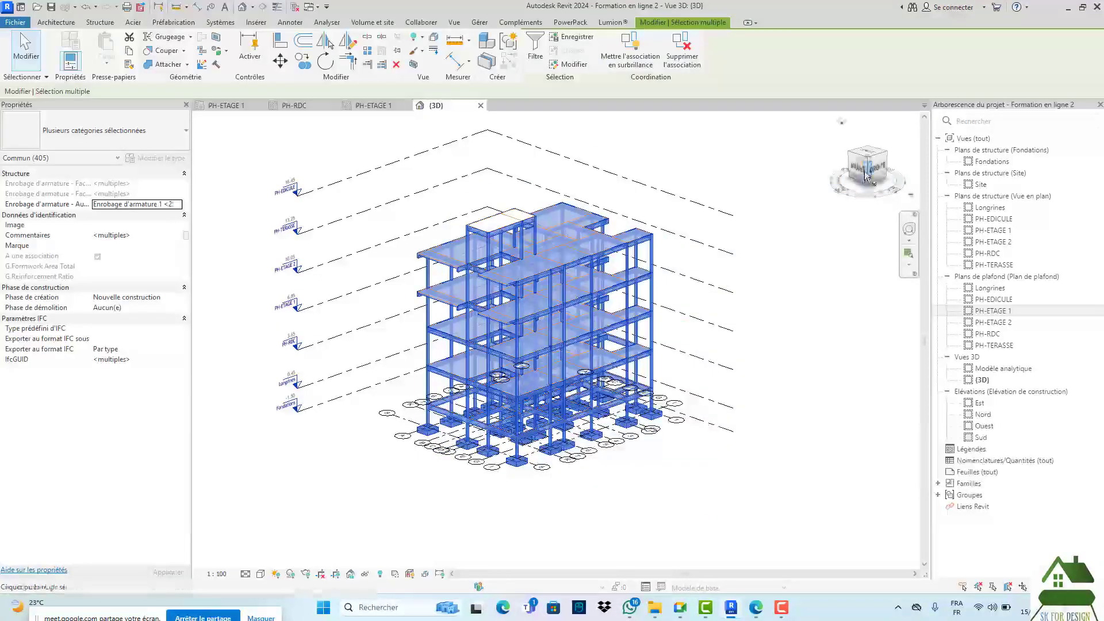
- Remove the Sols category from the selection, keeping only foundations, framing and structural columns
drag(866, 176, 454, 223)
scroll(484, 233, up, 3)
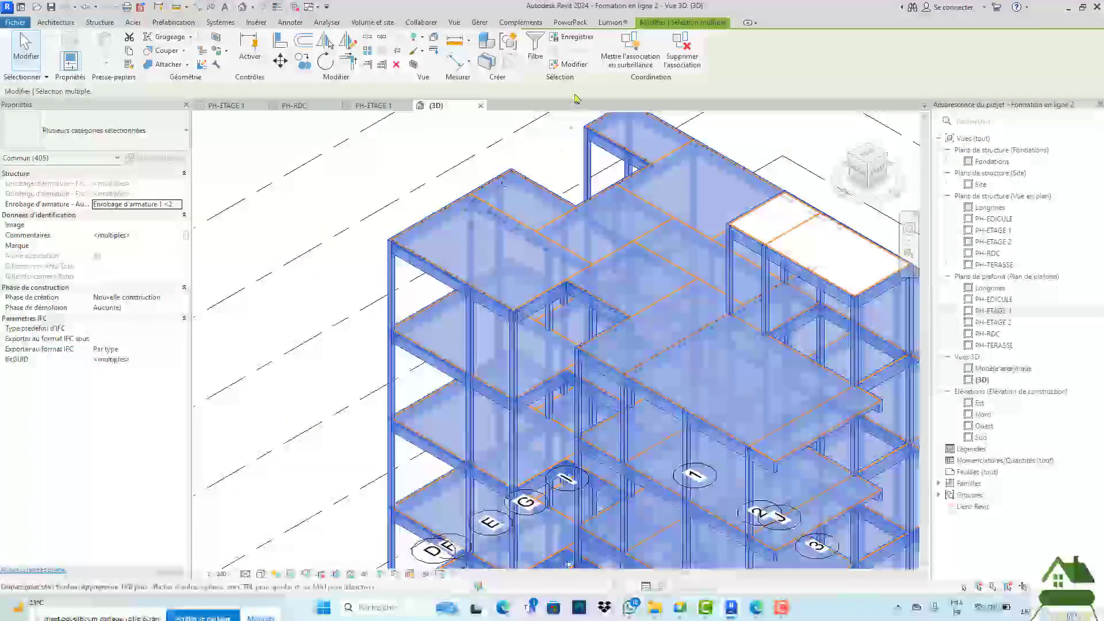
click(535, 49)
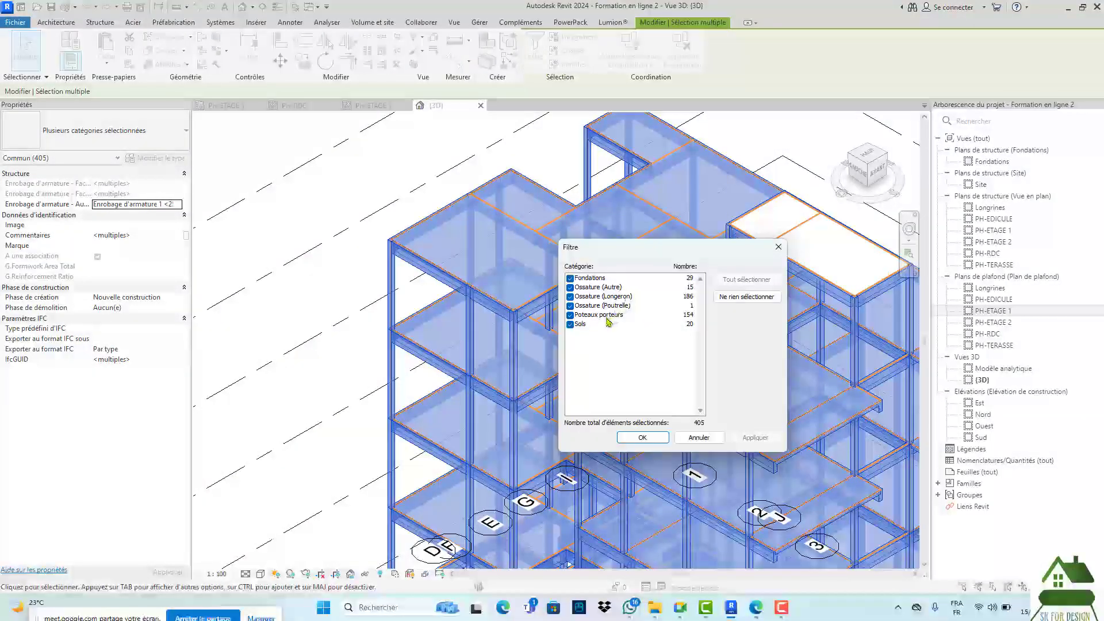
click(638, 436)
- Examine the filtered selection from several sides, especially the beams and the cantilevered 15 cm floors of the upper storeys
scroll(327, 197, down, 6)
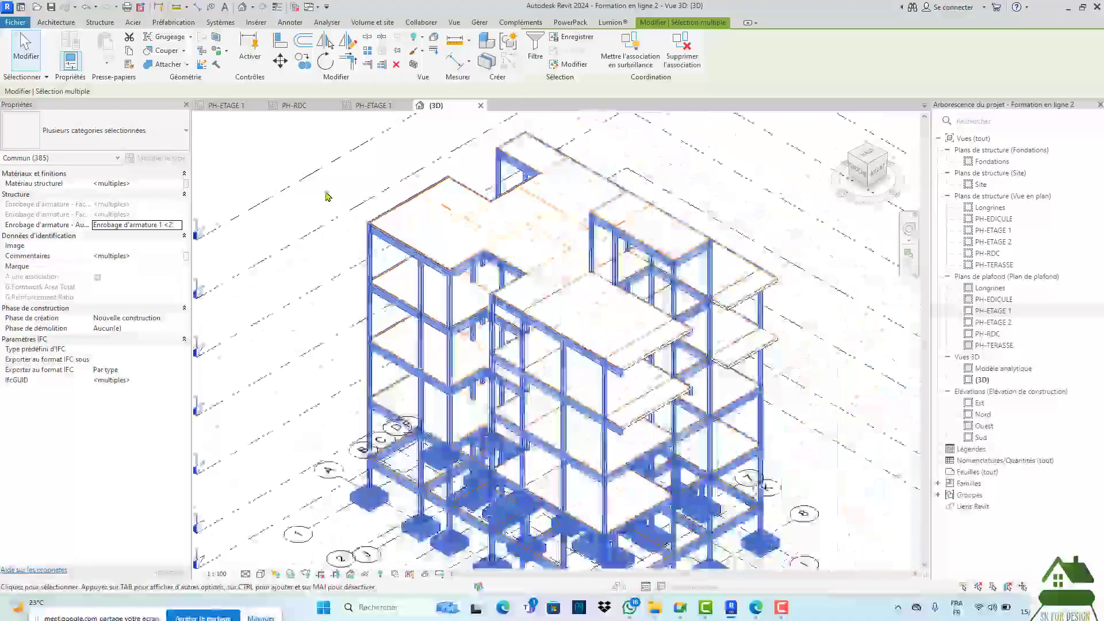
scroll(328, 197, down, 2)
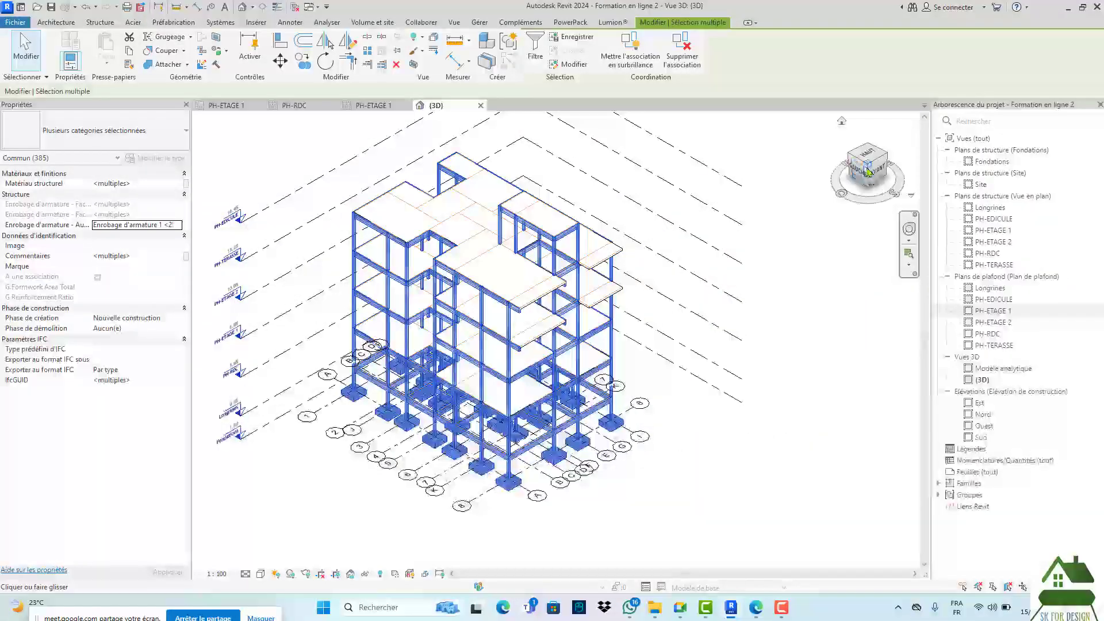
drag(868, 173, 676, 158)
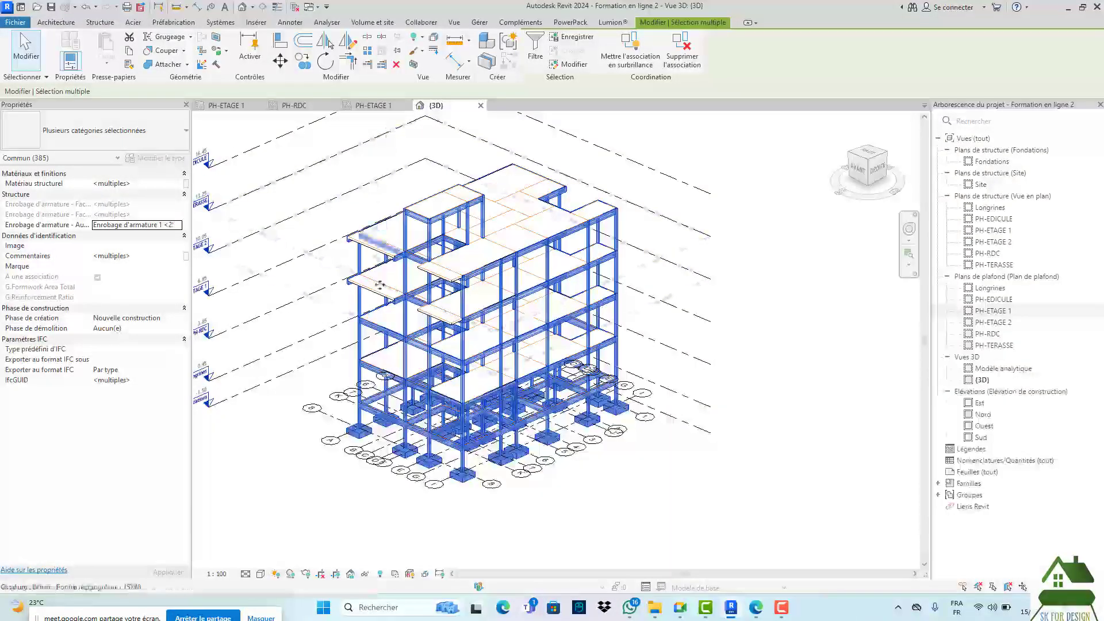
scroll(379, 285, up, 5)
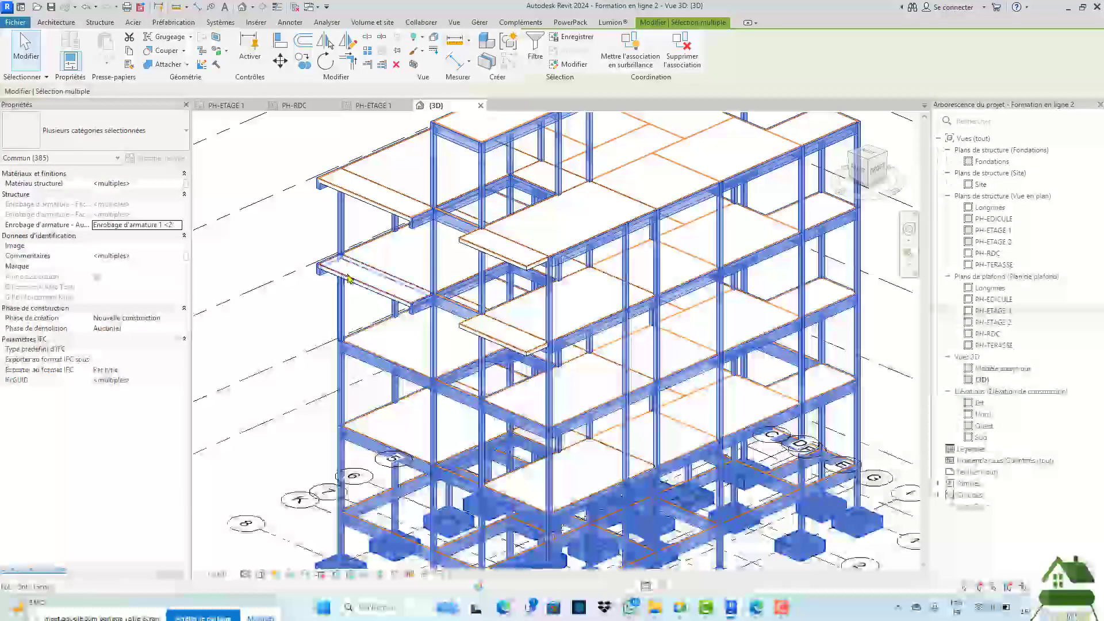
scroll(346, 140, down, 5)
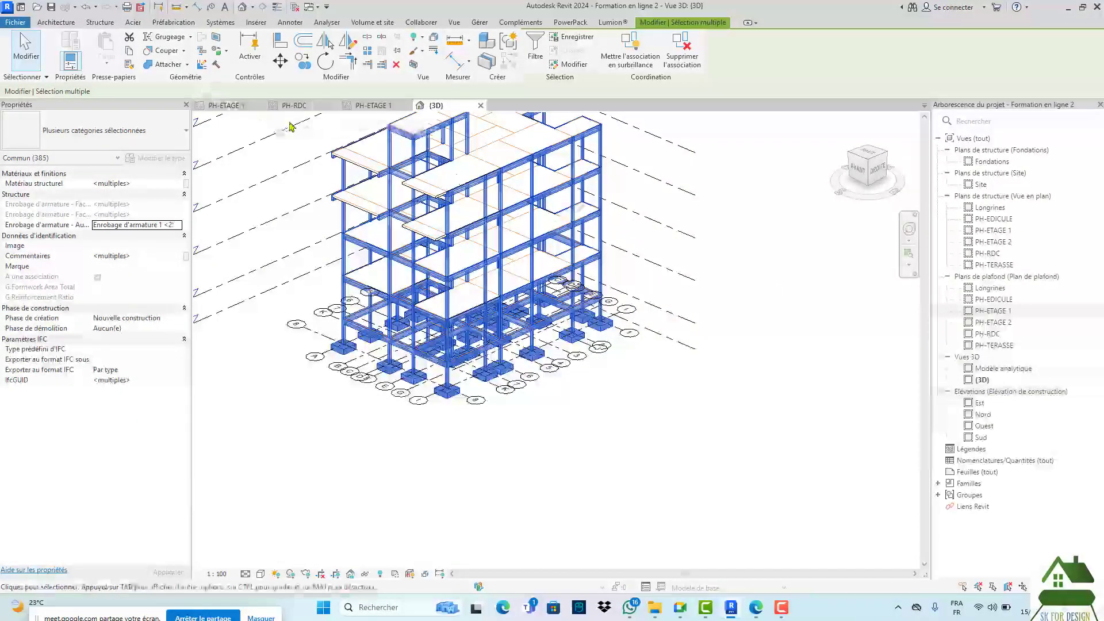
scroll(351, 176, up, 4)
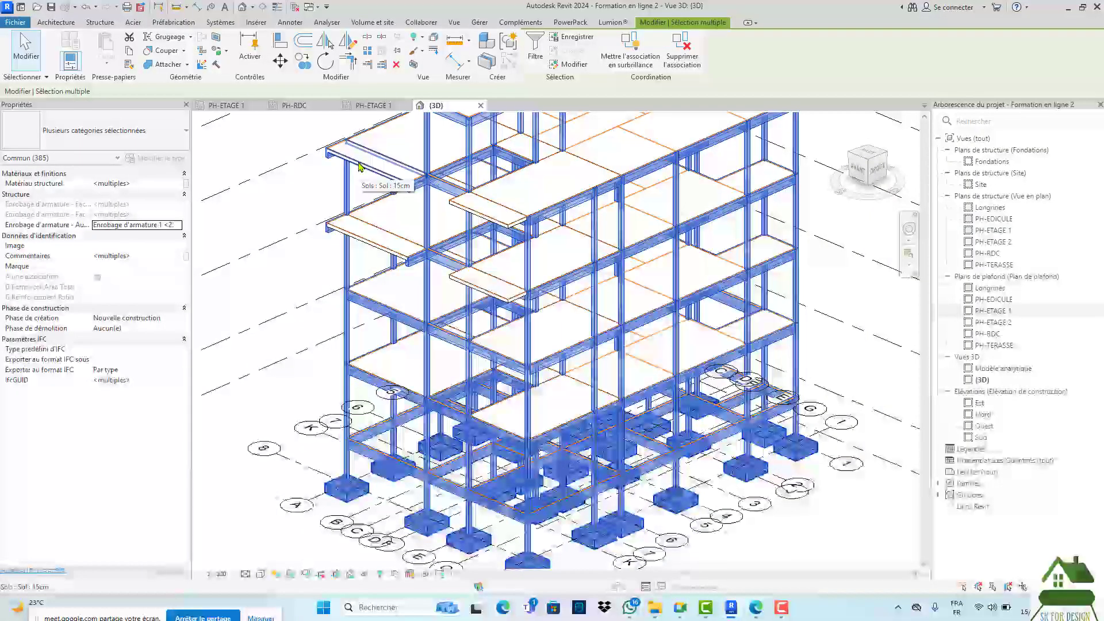
- Add the four cantilevered 15 cm floors of the two upper storeys to the current selection in the 3D view
ctrl+click(341, 147)
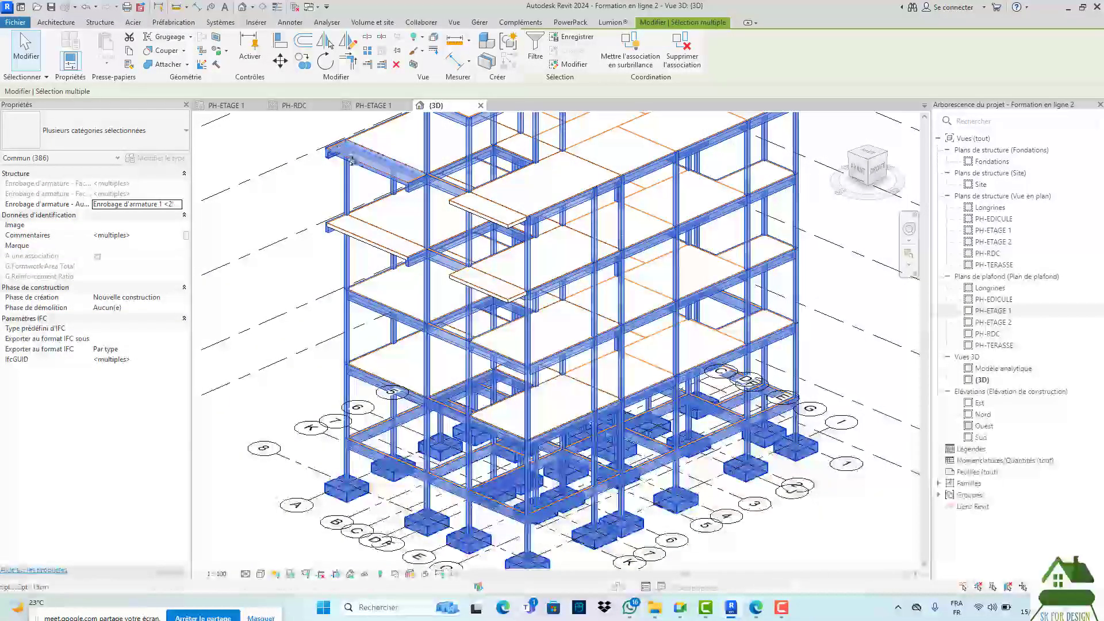
ctrl+click(373, 236)
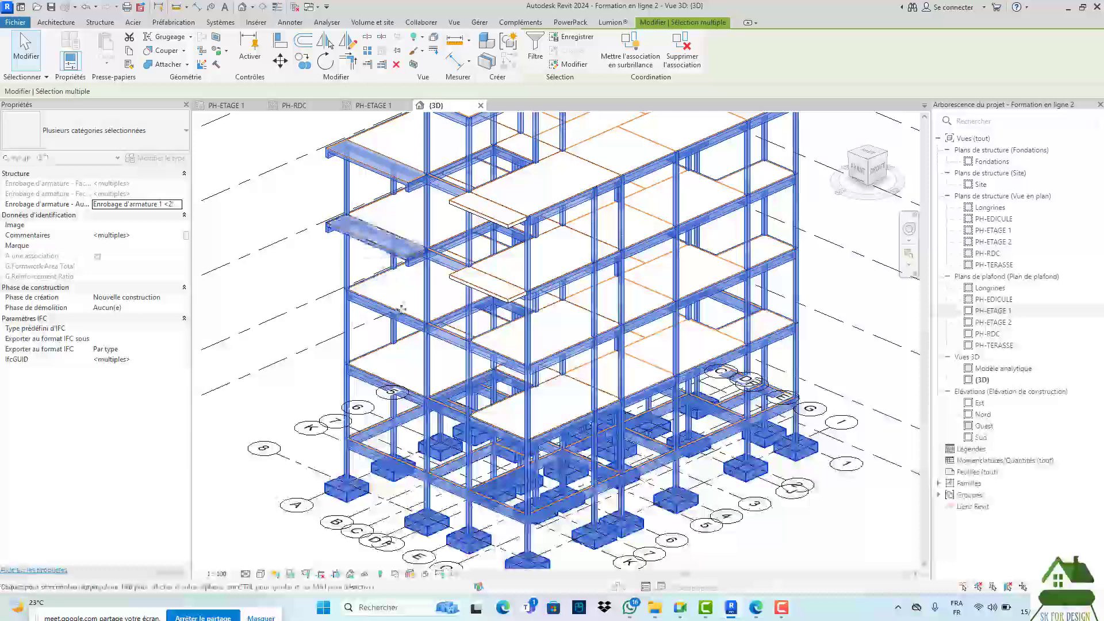
ctrl+click(480, 281)
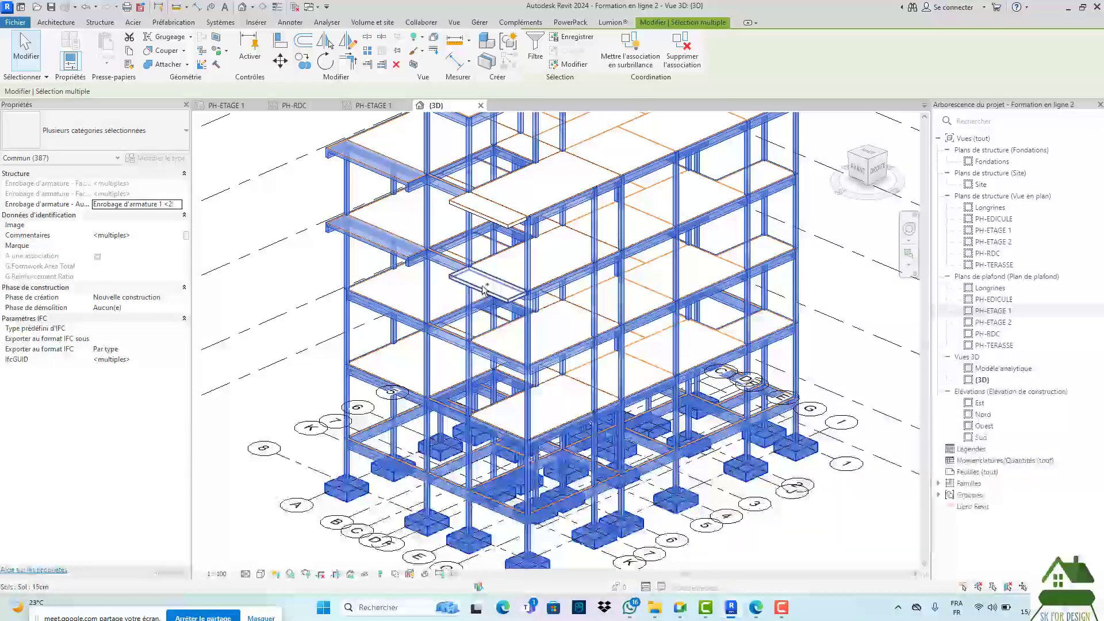
ctrl+click(465, 207)
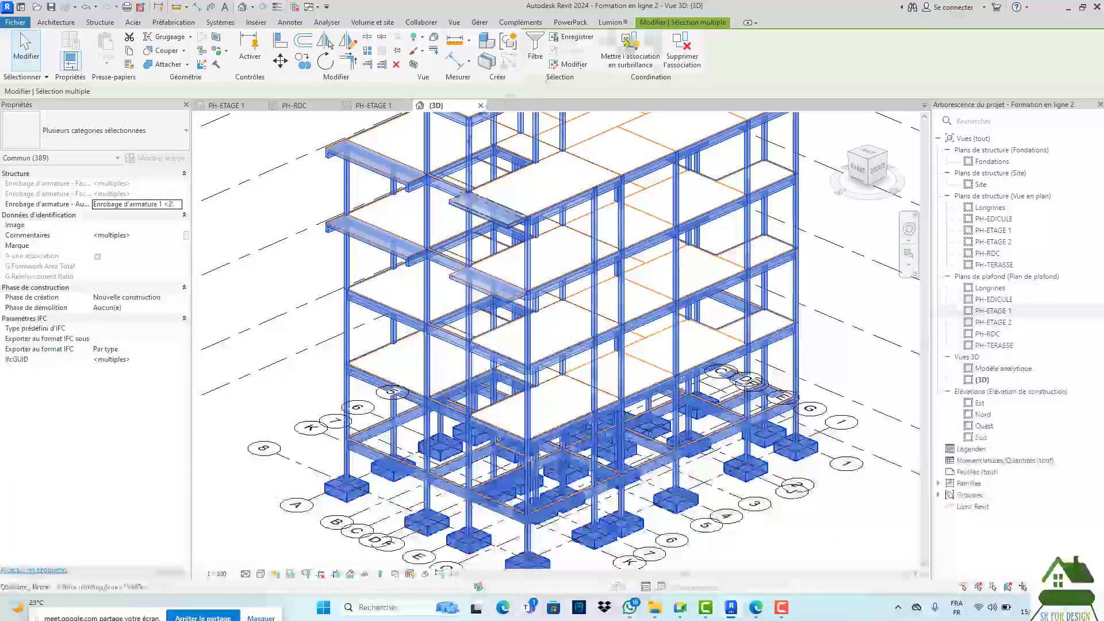
- Filter the Sols category out of the selection, keeping foundations, framing and structural columns
click(535, 53)
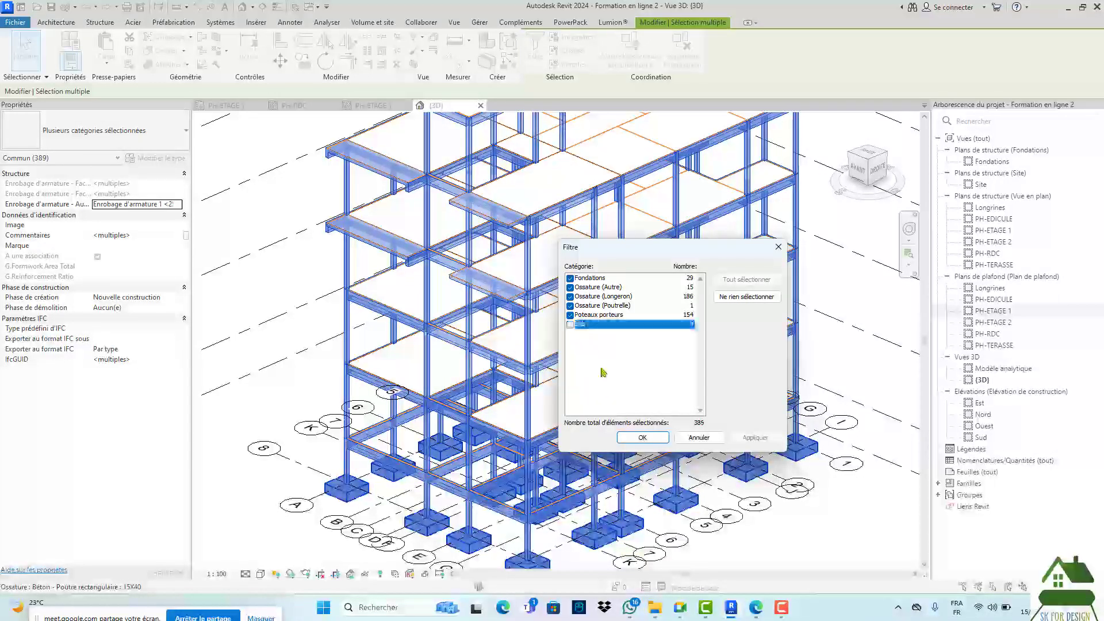
click(652, 437)
shift+click(368, 230)
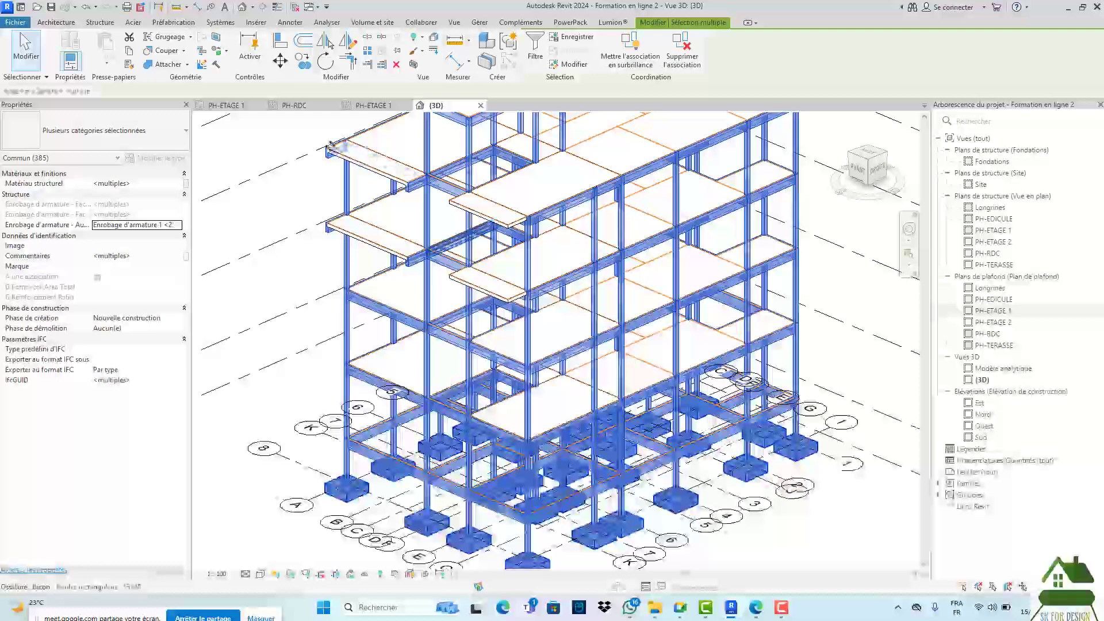
scroll(222, 132, up, 2)
scroll(222, 132, down, 3)
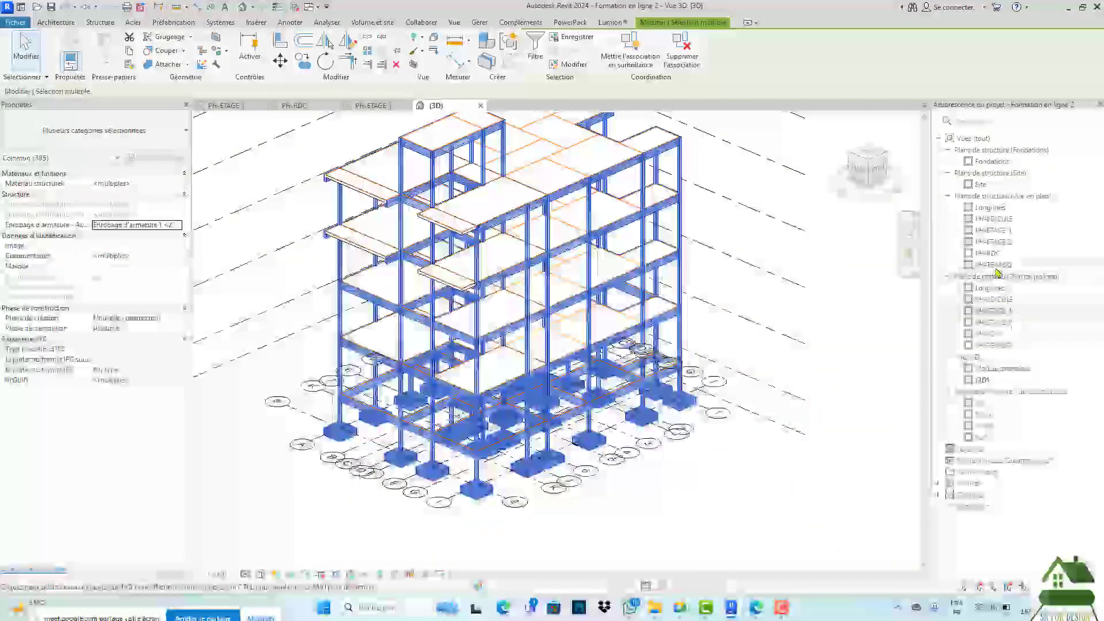
- Open the Modèle analytique 3D view and select the whole analytical model, viewed from the front-right corner
double_click(1001, 368)
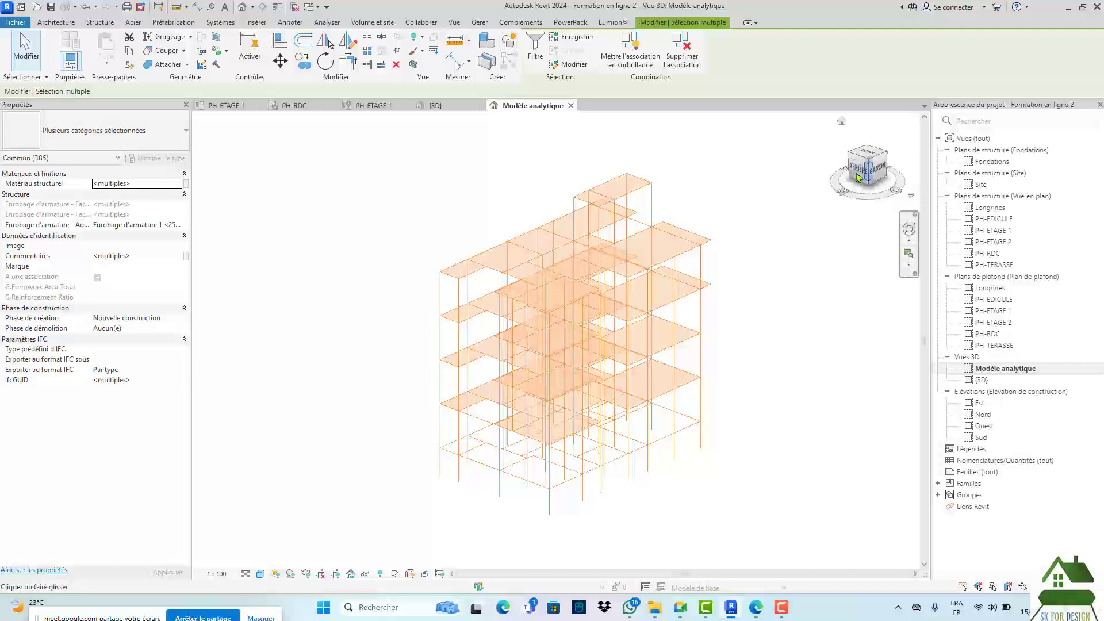
drag(867, 178, 402, 178)
click(636, 420)
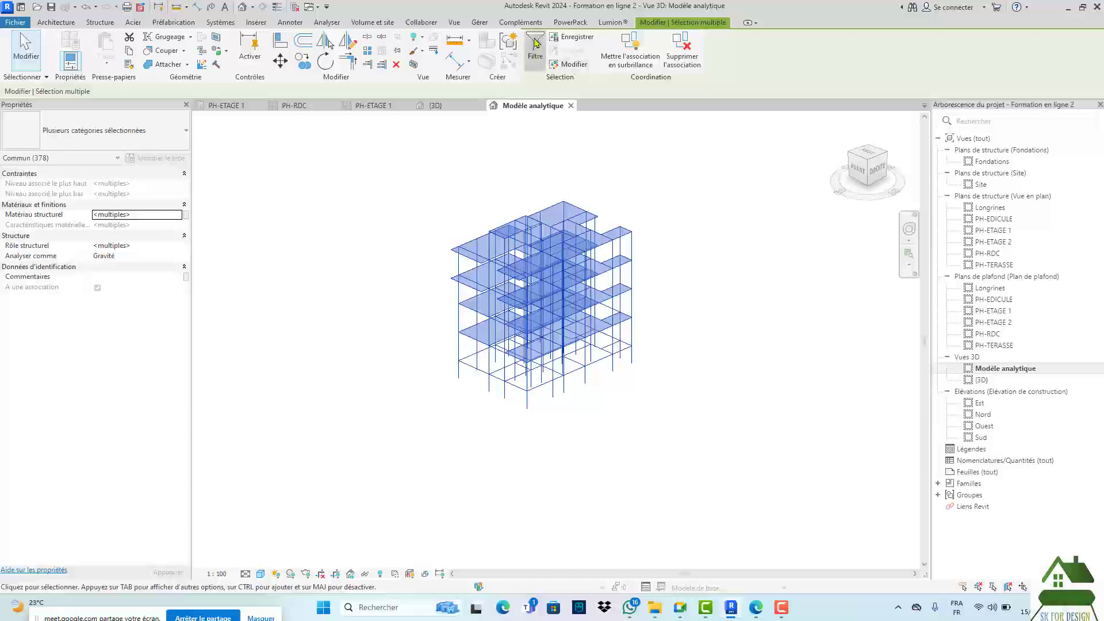
- Filter the Panneaux analytiques category out of the selection, keeping only Membres analytiques
click(534, 45)
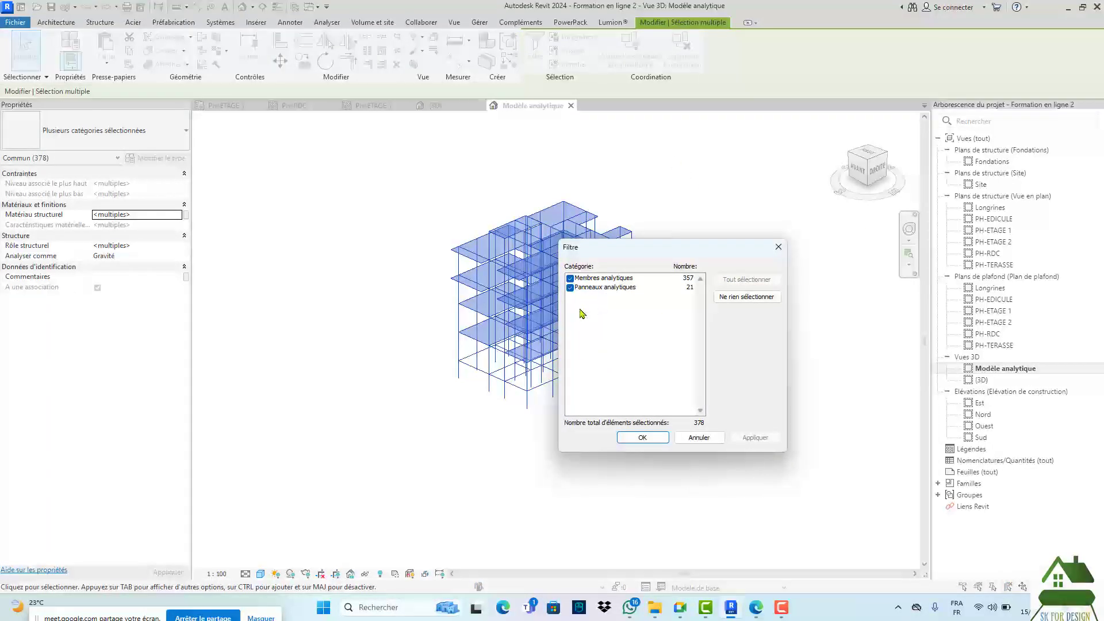
click(570, 288)
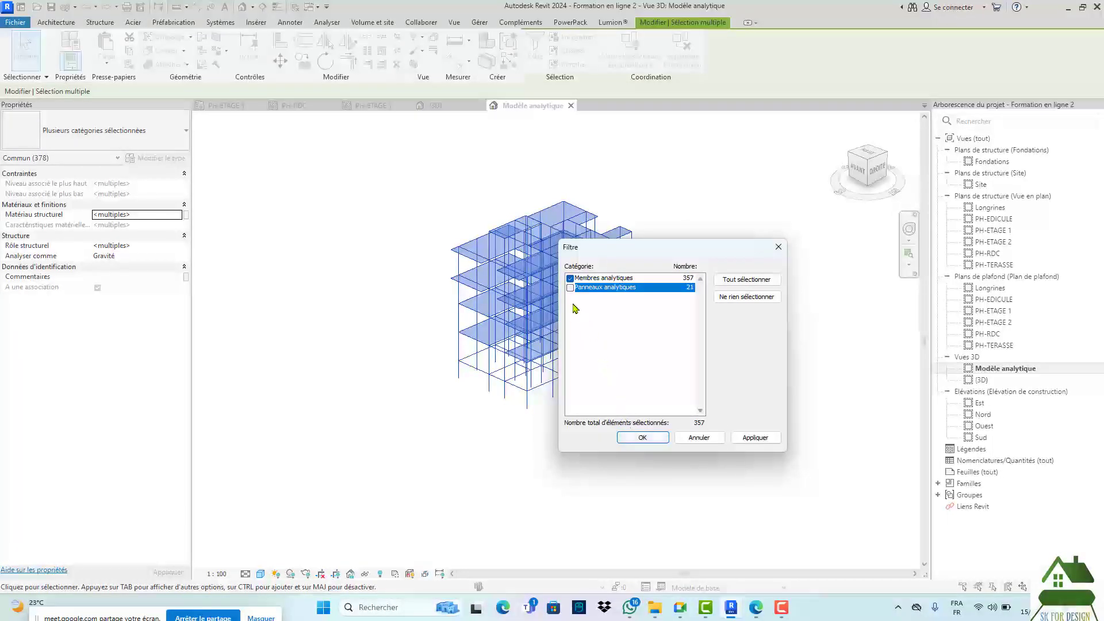
click(641, 437)
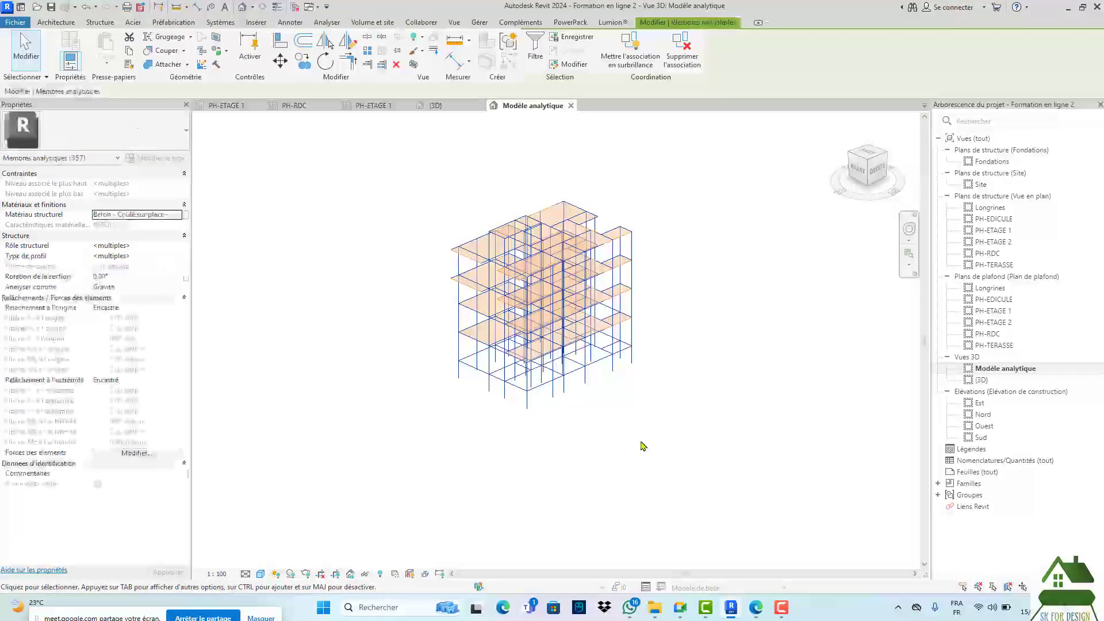
scroll(665, 406, up, 2)
scroll(664, 406, down, 1)
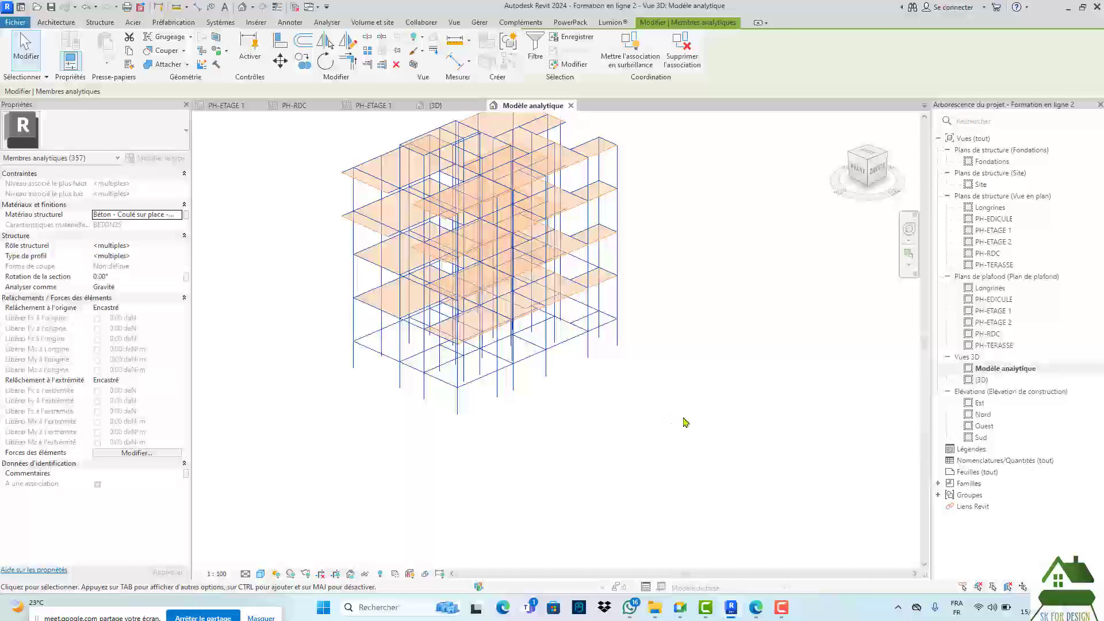
- Add the four cantilevered analytical panels of the two upper storeys to the selected analytical members
scroll(384, 250, up, 3)
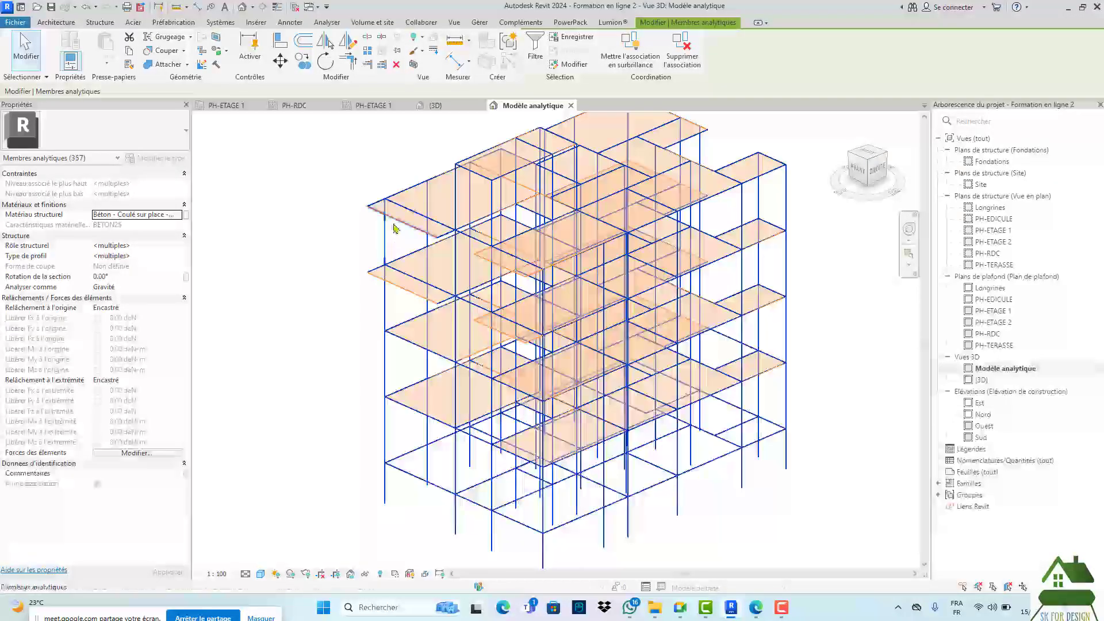
ctrl+click(397, 228)
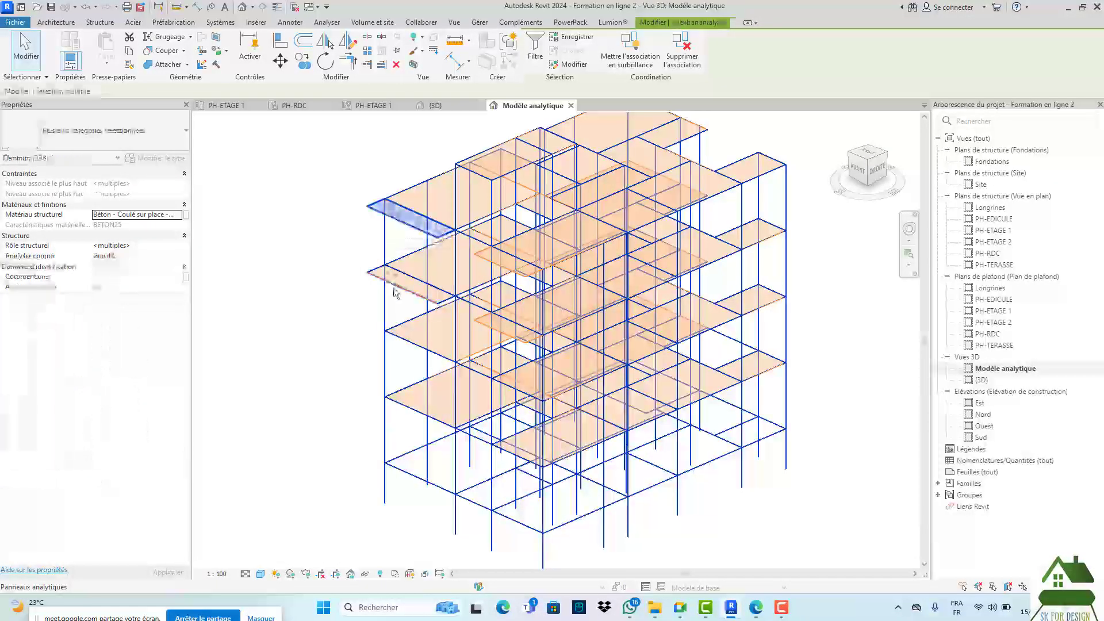
ctrl+click(499, 332)
ctrl+click(485, 326)
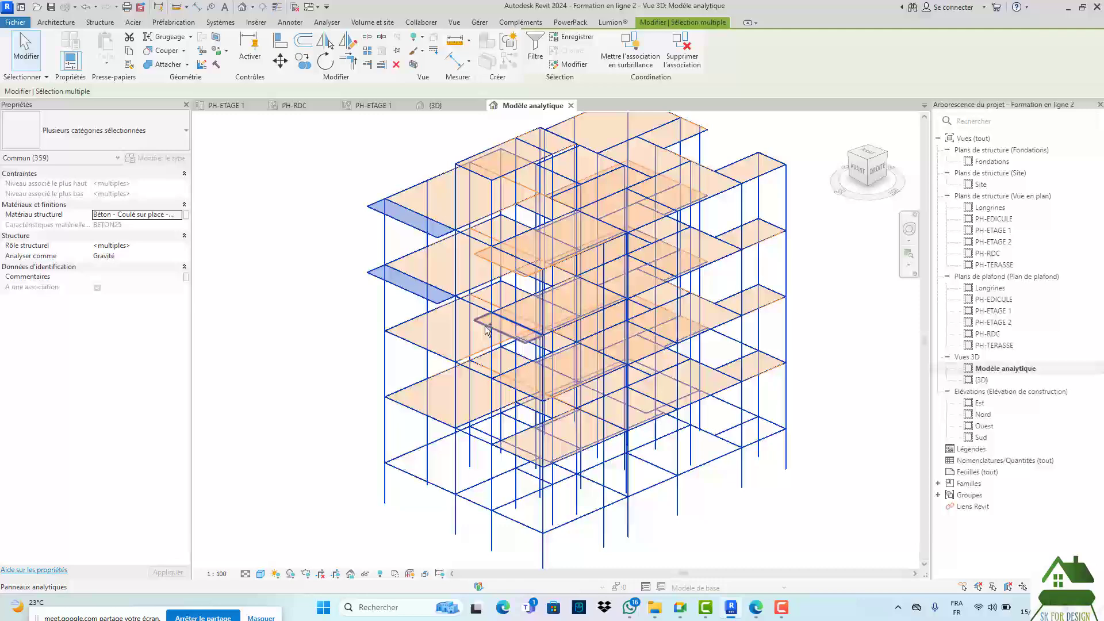
ctrl+click(486, 265)
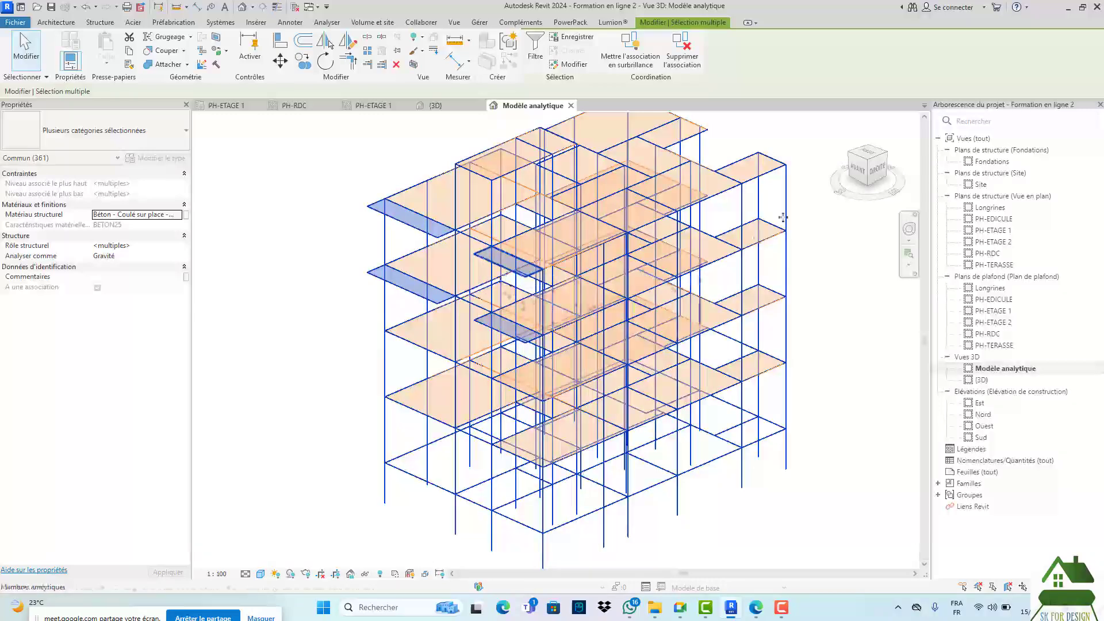
- Examine the selected analytical members and panels from the left-front side and review the selection's categories in the filter
scroll(833, 190, down, 1)
click(870, 166)
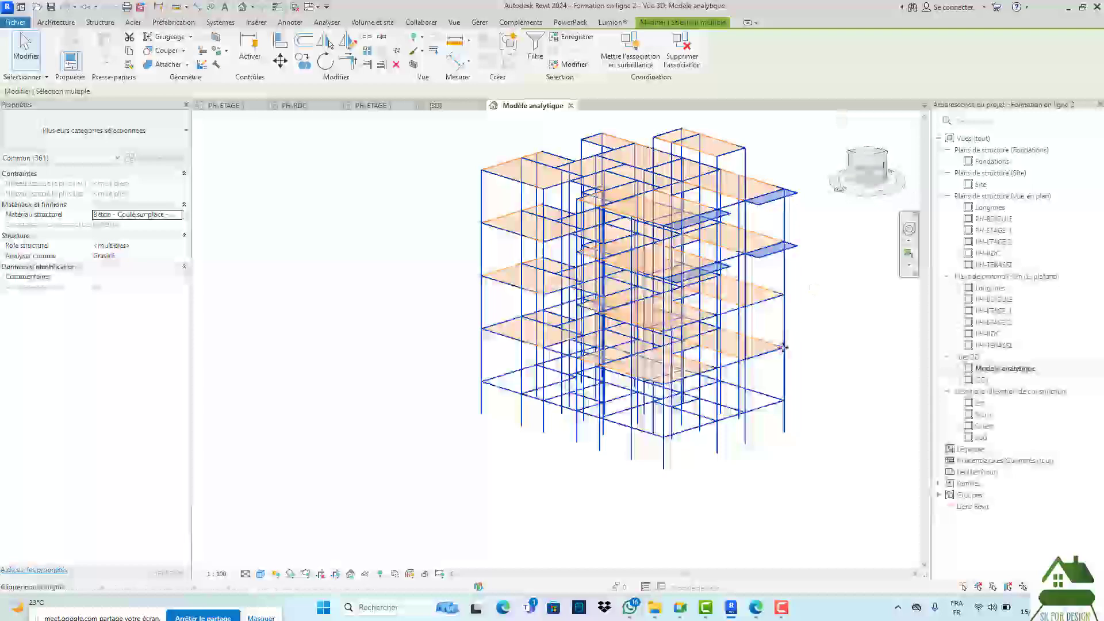
scroll(512, 222, up, 5)
scroll(325, 352, down, 5)
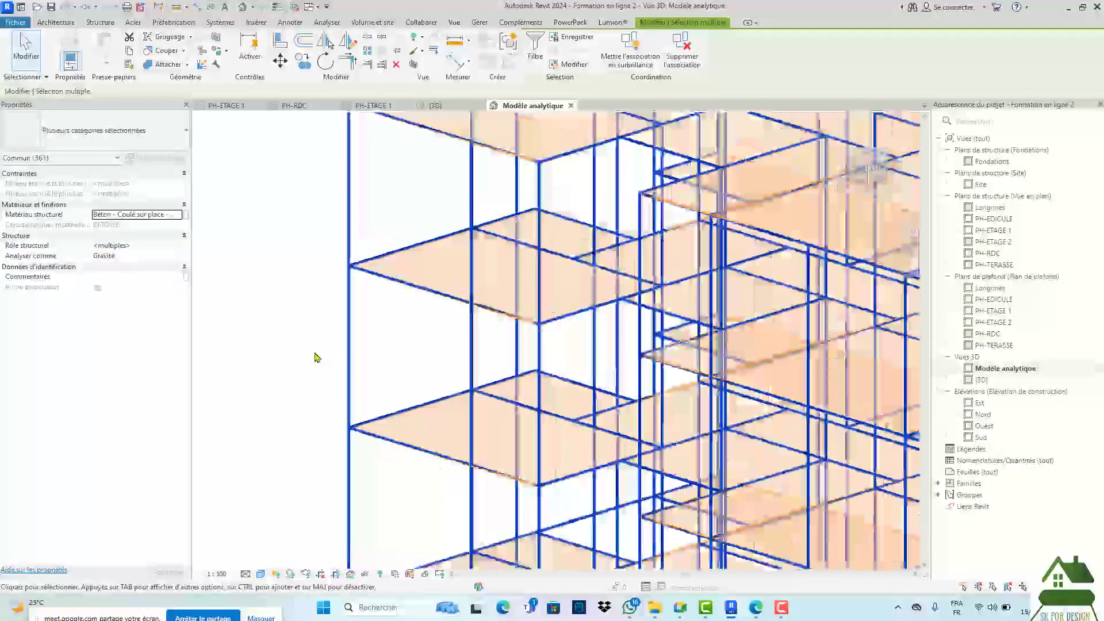
scroll(311, 352, down, 3)
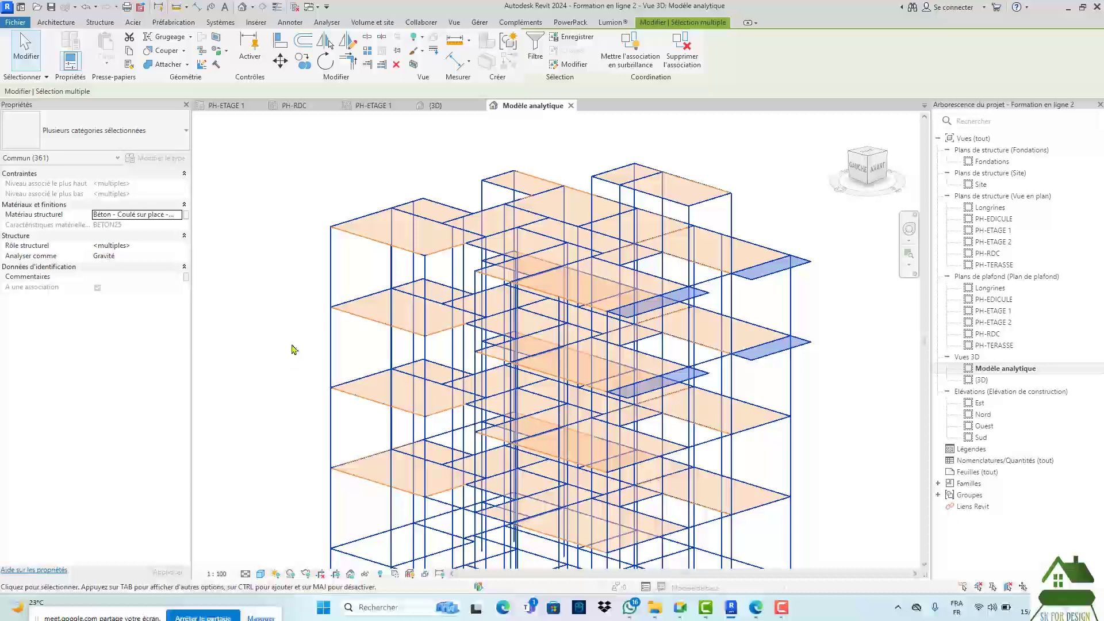
click(534, 50)
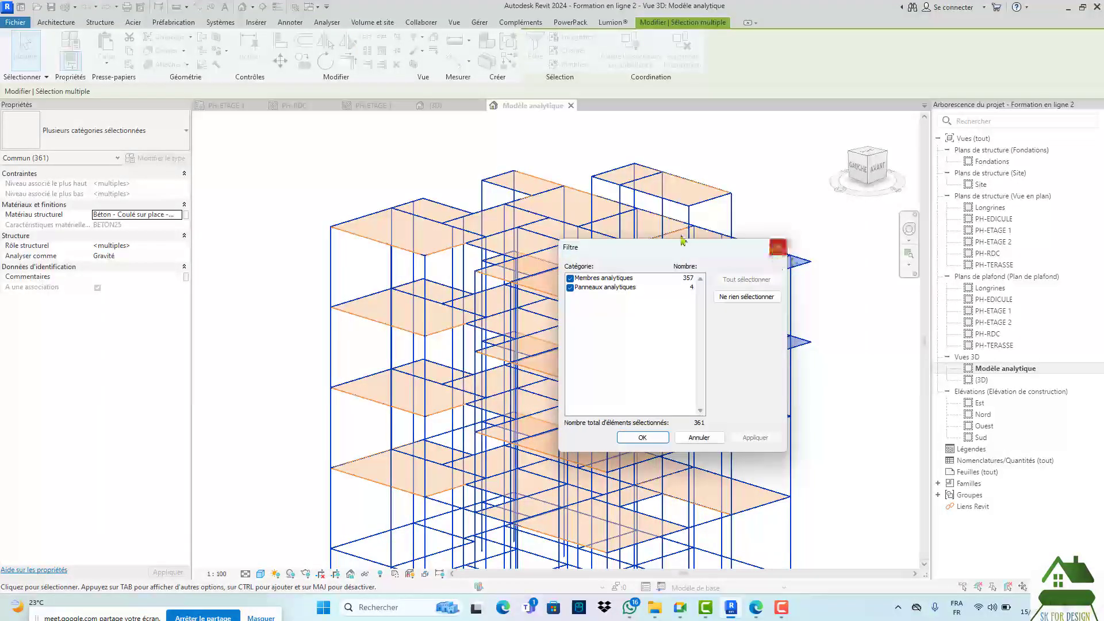
click(778, 247)
- Reselect the whole analytical model and filter out Panneaux analytiques so that only Membres analytiques stay selected
scroll(526, 213, down, 3)
click(374, 202)
drag(382, 167, 711, 460)
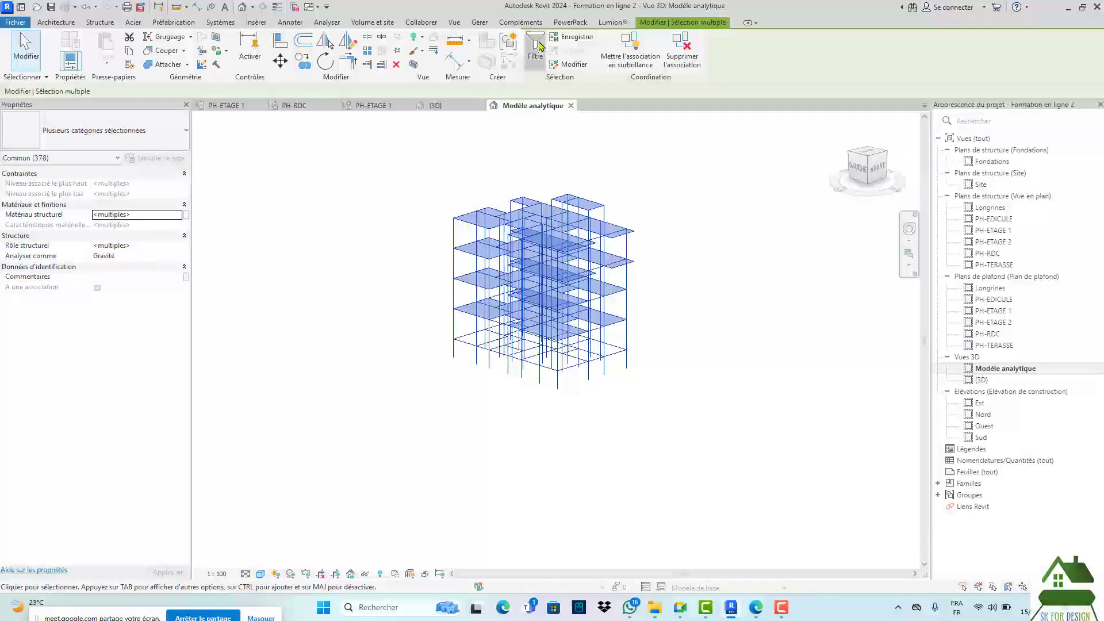
click(540, 46)
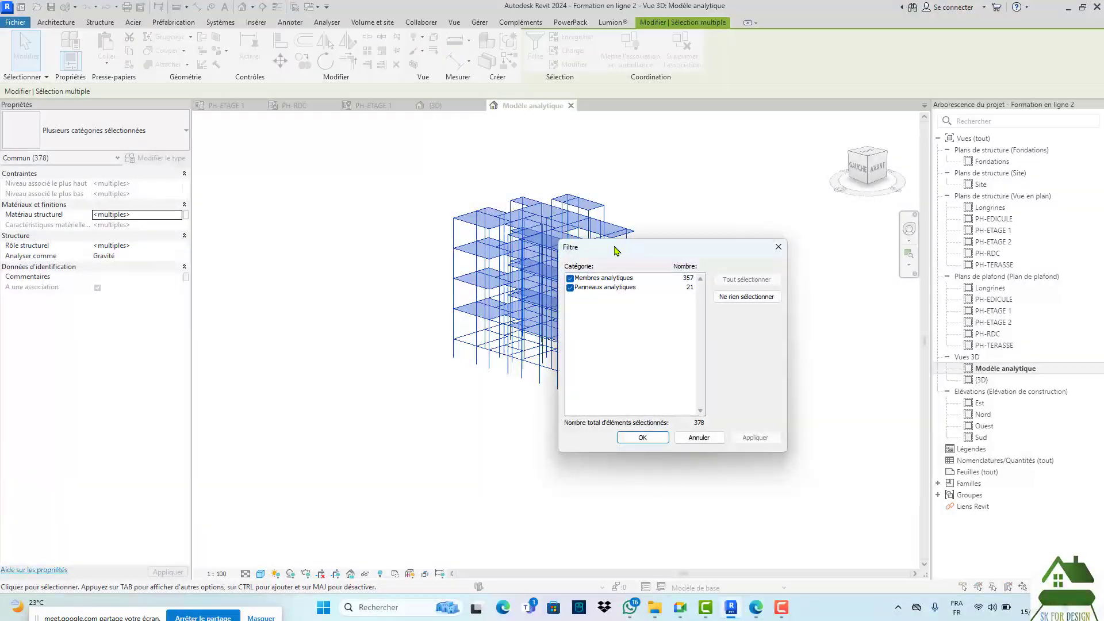
click(571, 287)
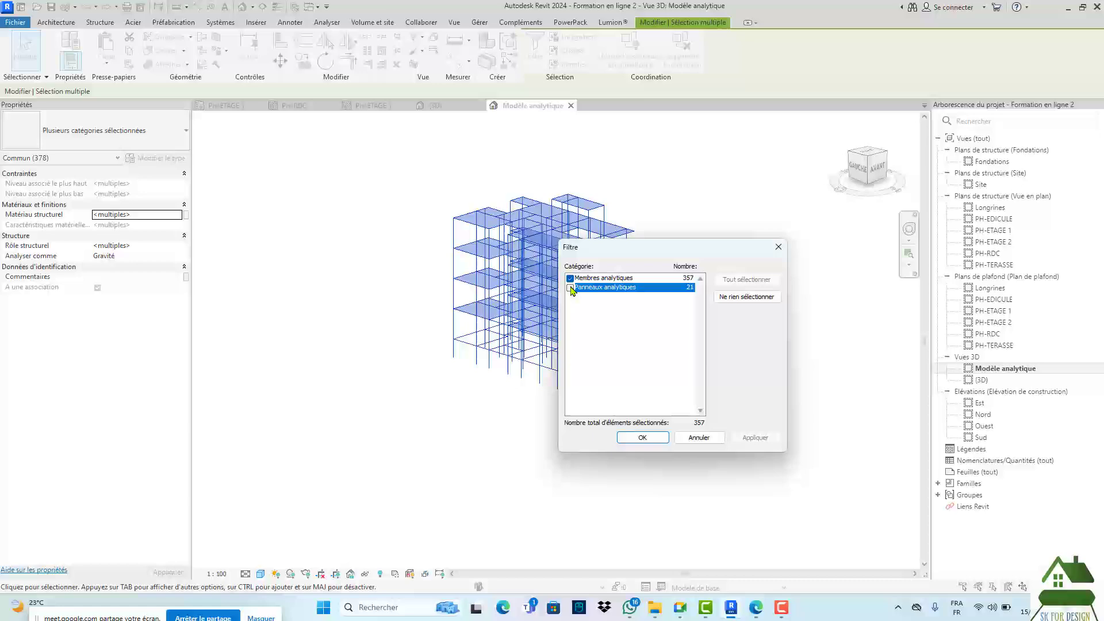
click(641, 438)
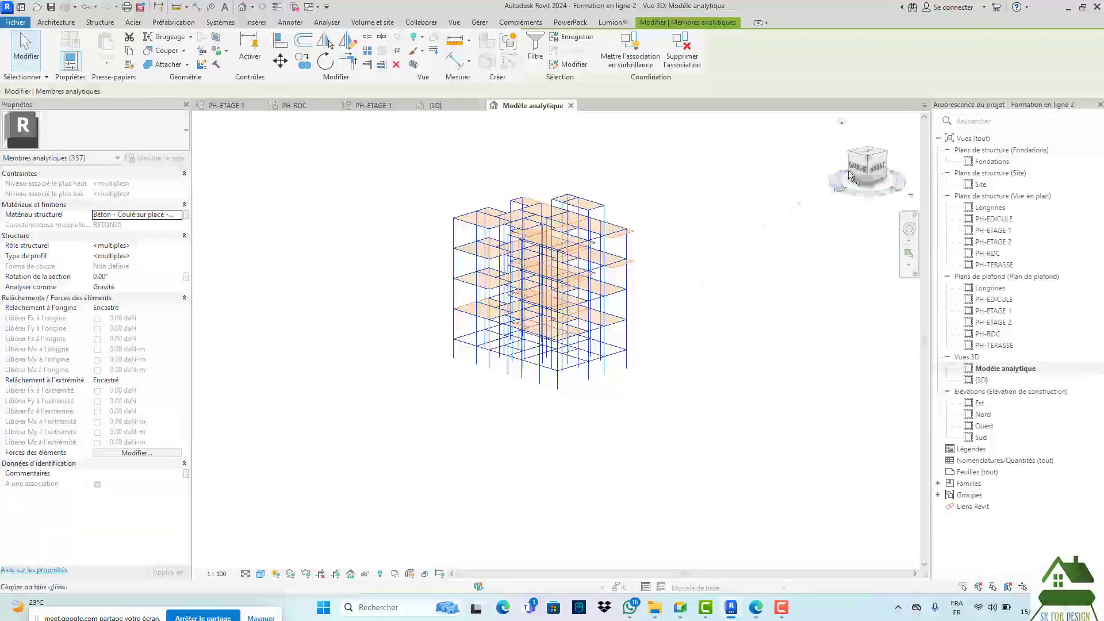
- Inspect the selected members around the building, and add the two upper storeys' four cantilevered analytical panels to the selection
scroll(362, 222, up, 8)
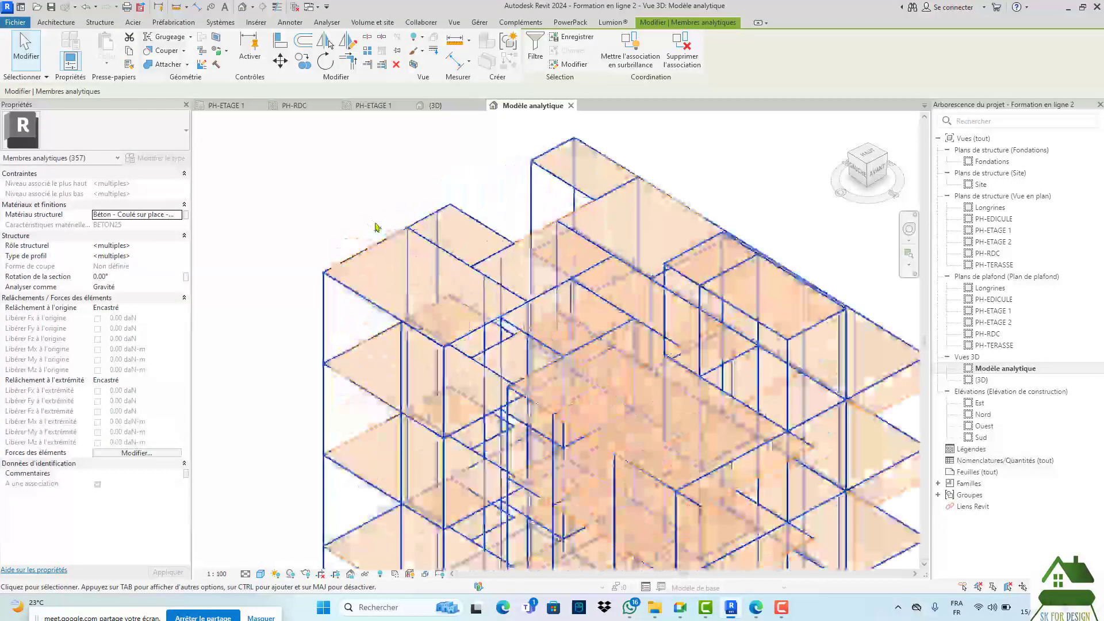
scroll(359, 230, up, 4)
scroll(340, 218, down, 4)
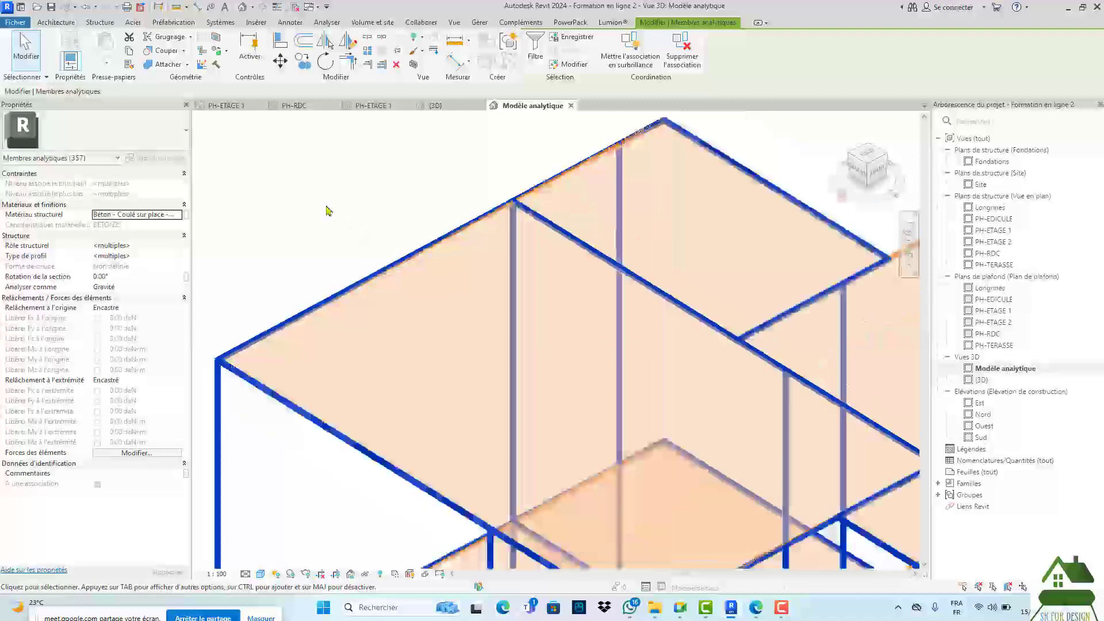
scroll(321, 206, down, 6)
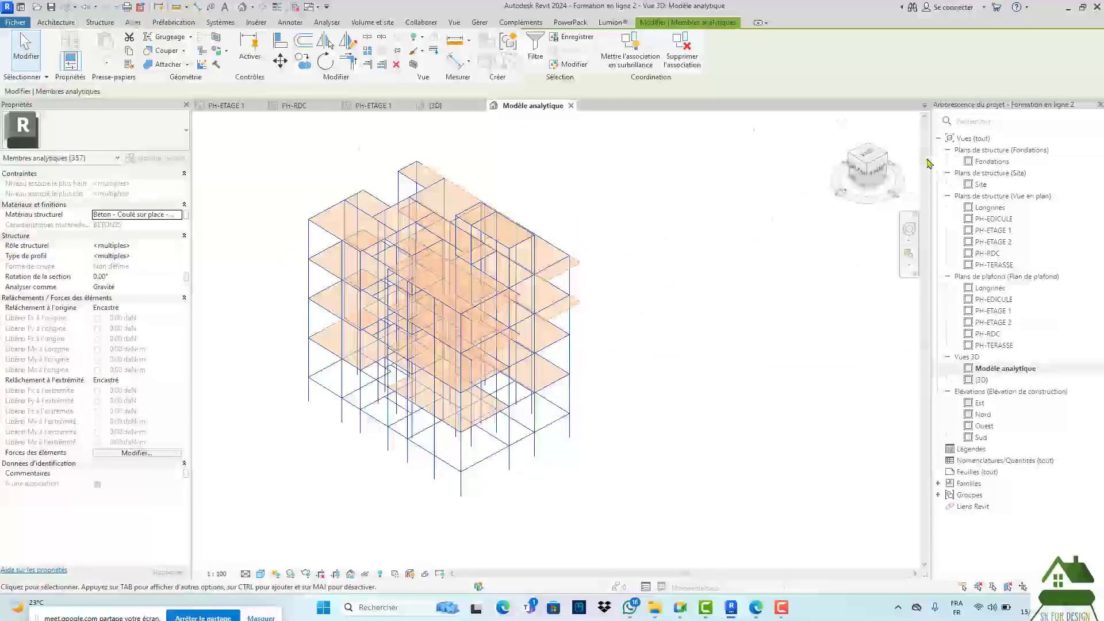
drag(877, 172, 783, 217)
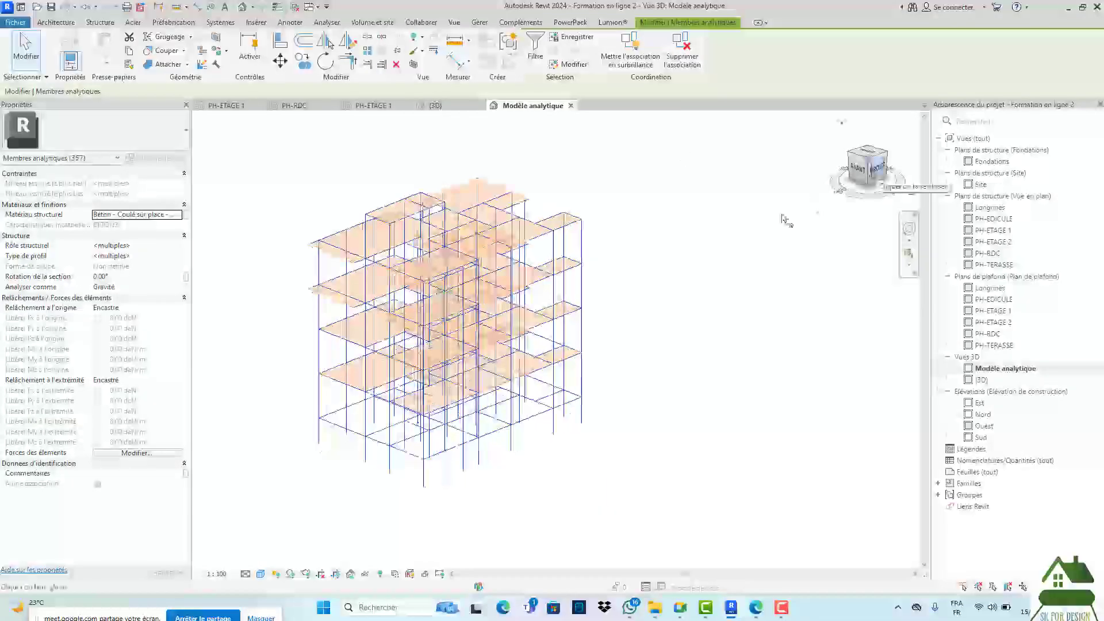
scroll(426, 230, up, 5)
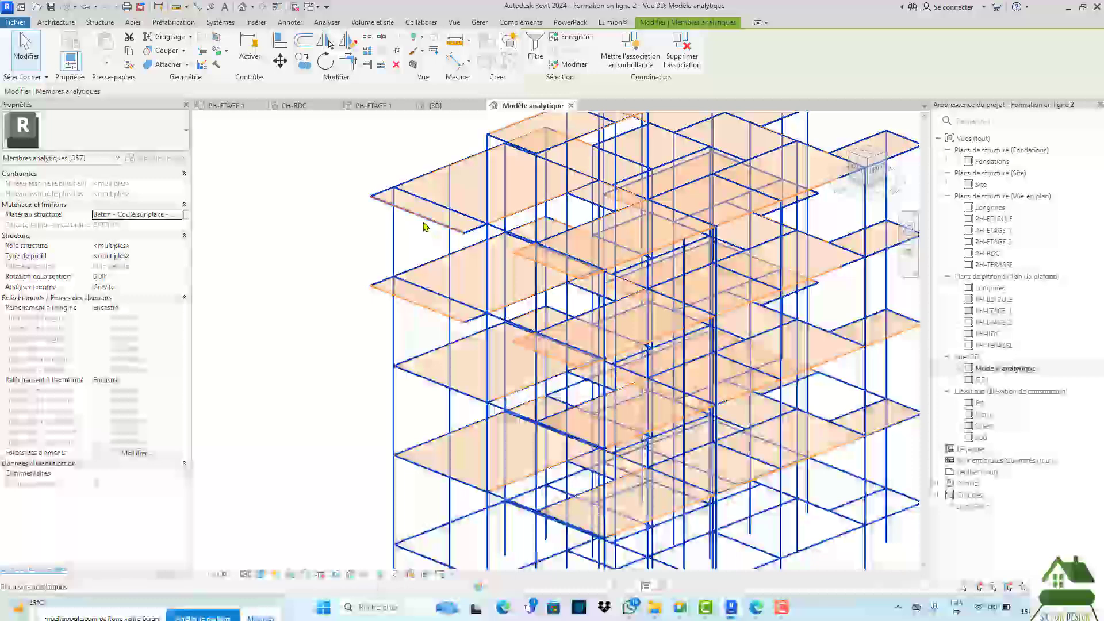
ctrl+click(424, 221)
ctrl+click(437, 302)
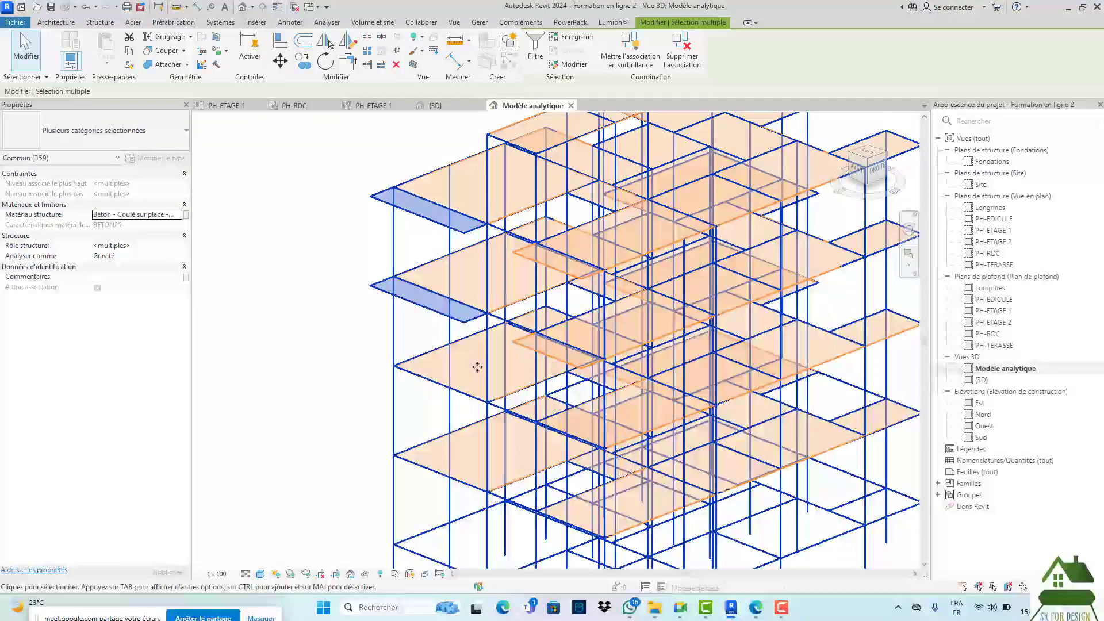
ctrl+click(530, 353)
ctrl+click(522, 260)
scroll(427, 311, down, 3)
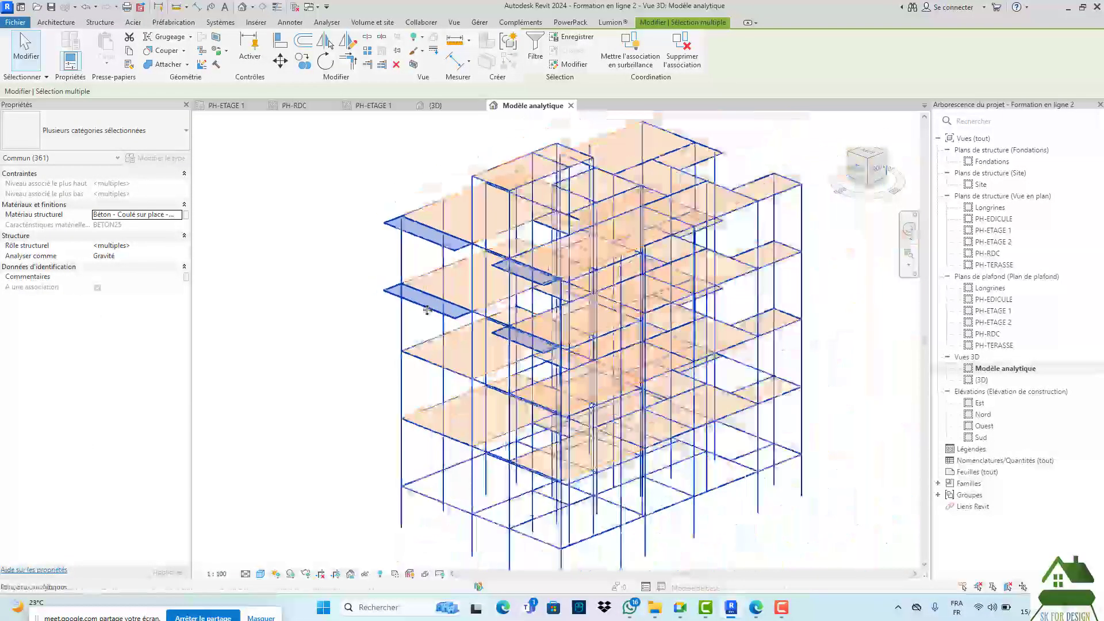
scroll(428, 311, down, 2)
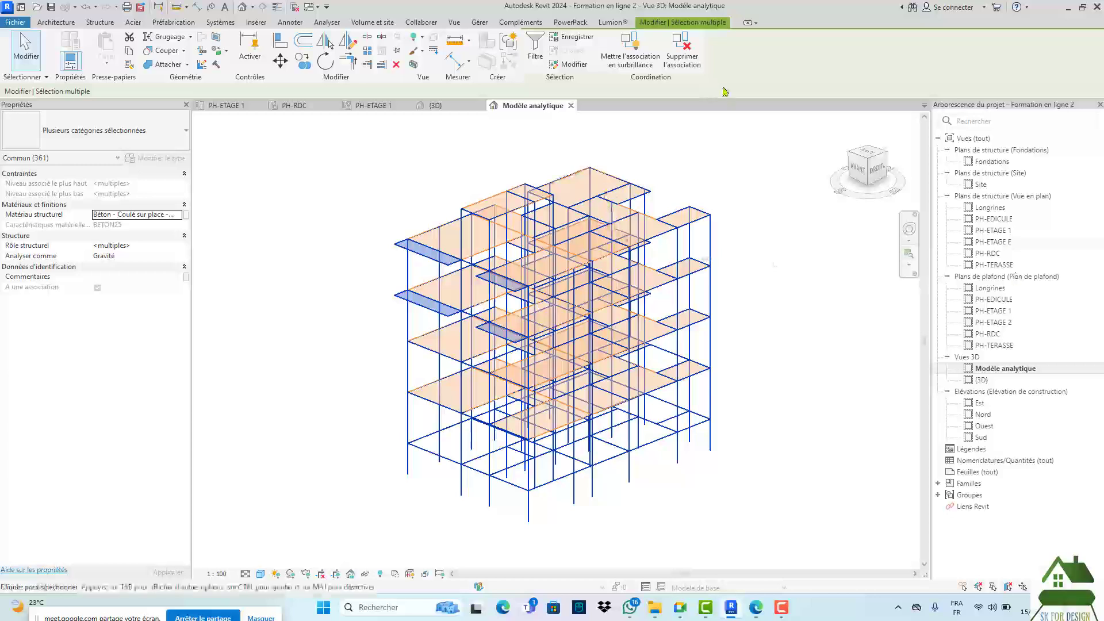
- Send only the current selection to Robot Structural Analysis by direct integration, with DL1 as the self-weight case, and decline viewing the message list
click(321, 23)
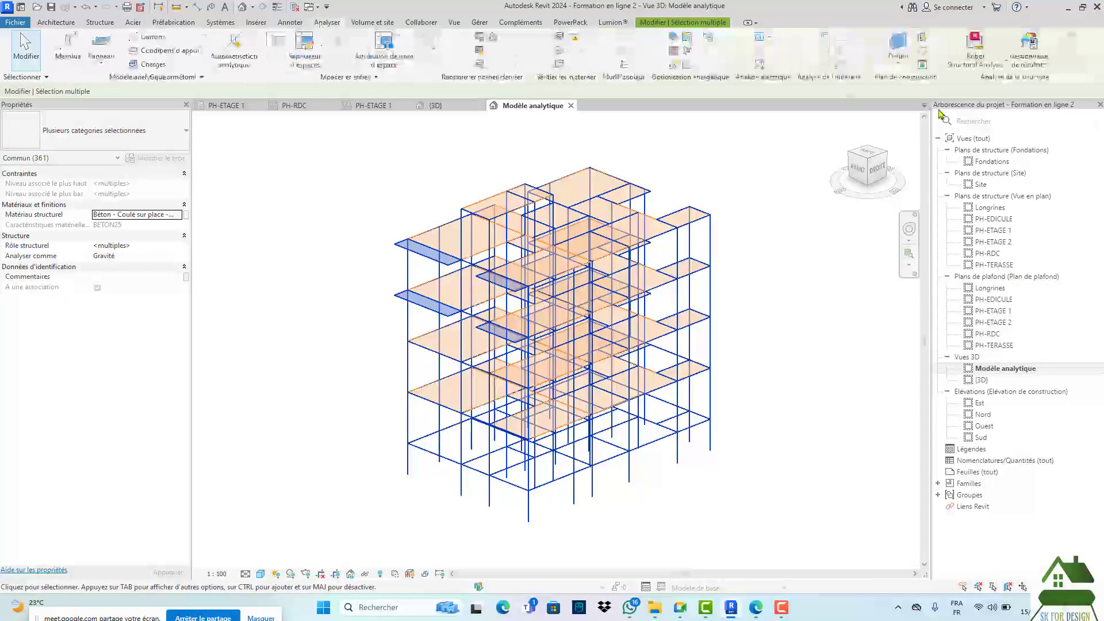
click(975, 54)
click(994, 105)
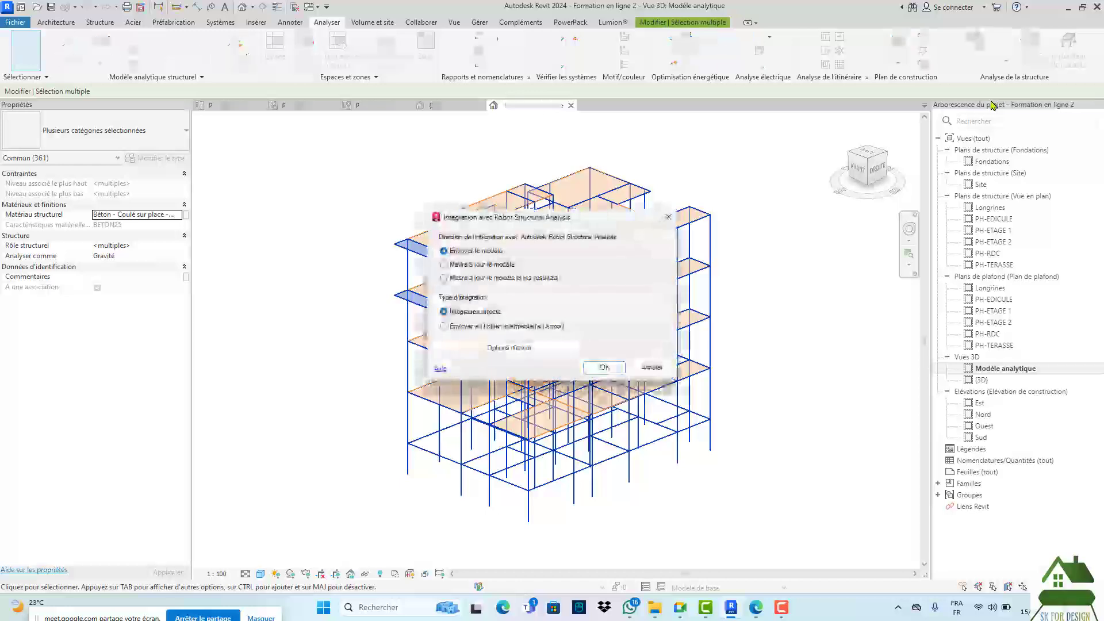
click(510, 348)
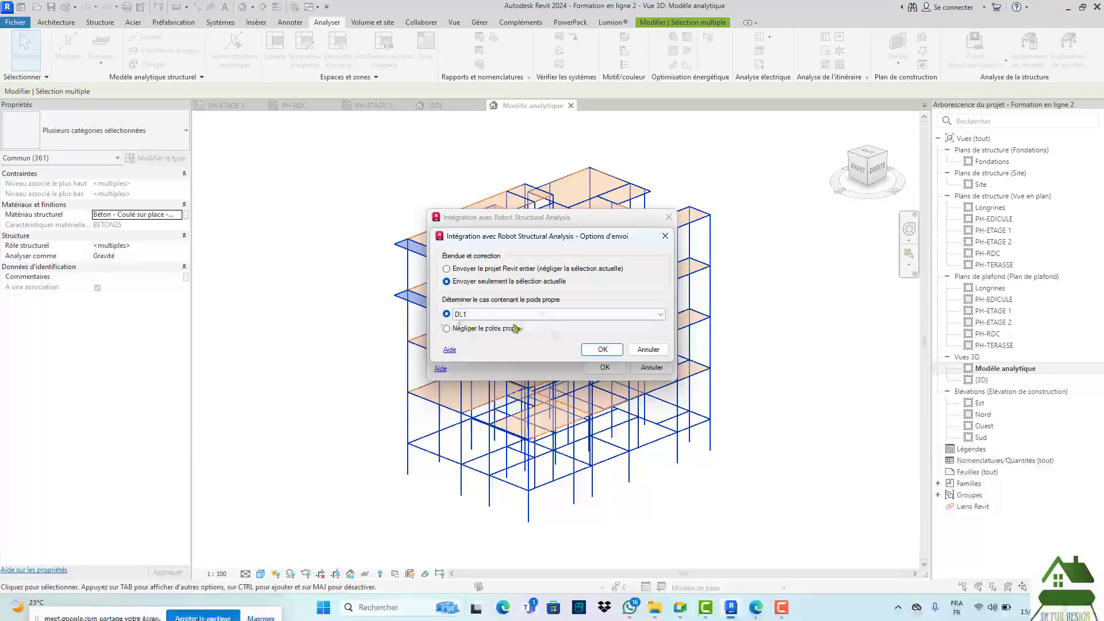
click(602, 349)
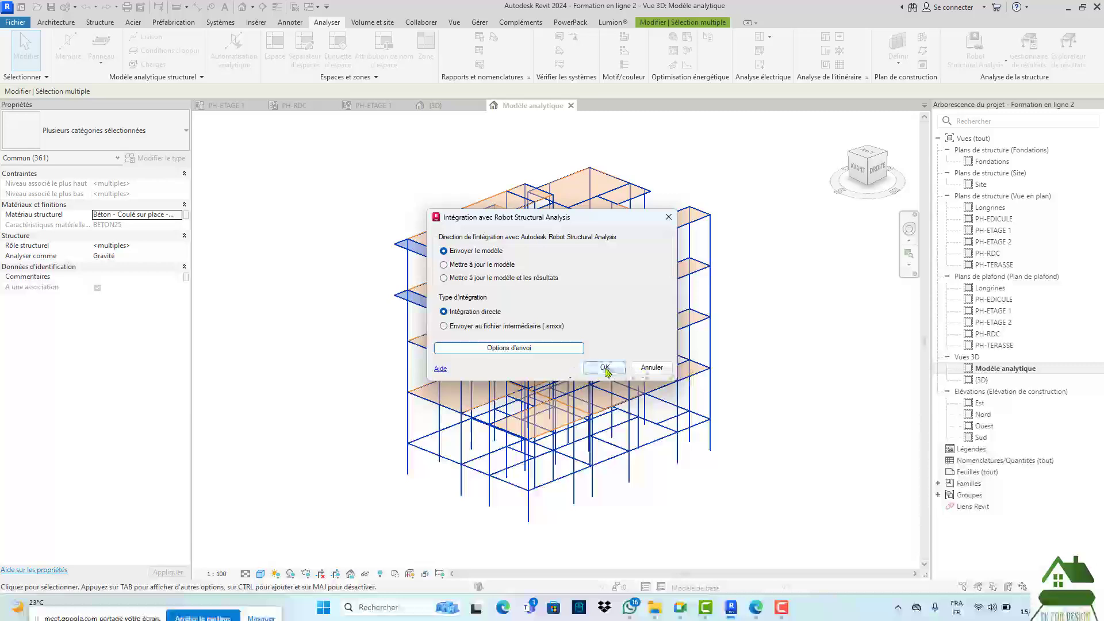
click(605, 368)
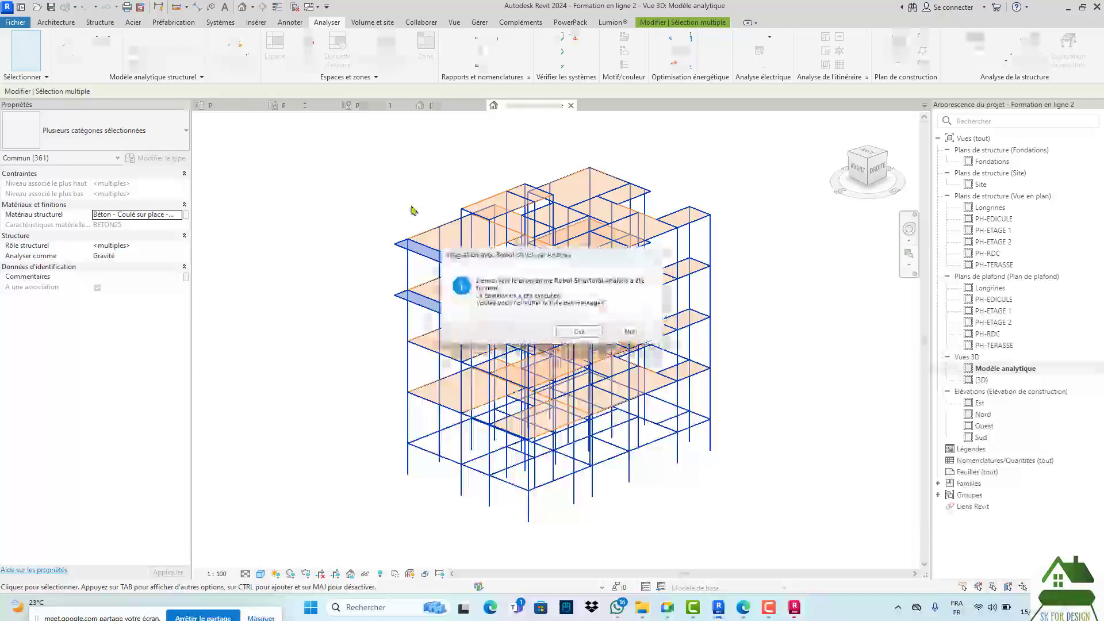
click(631, 333)
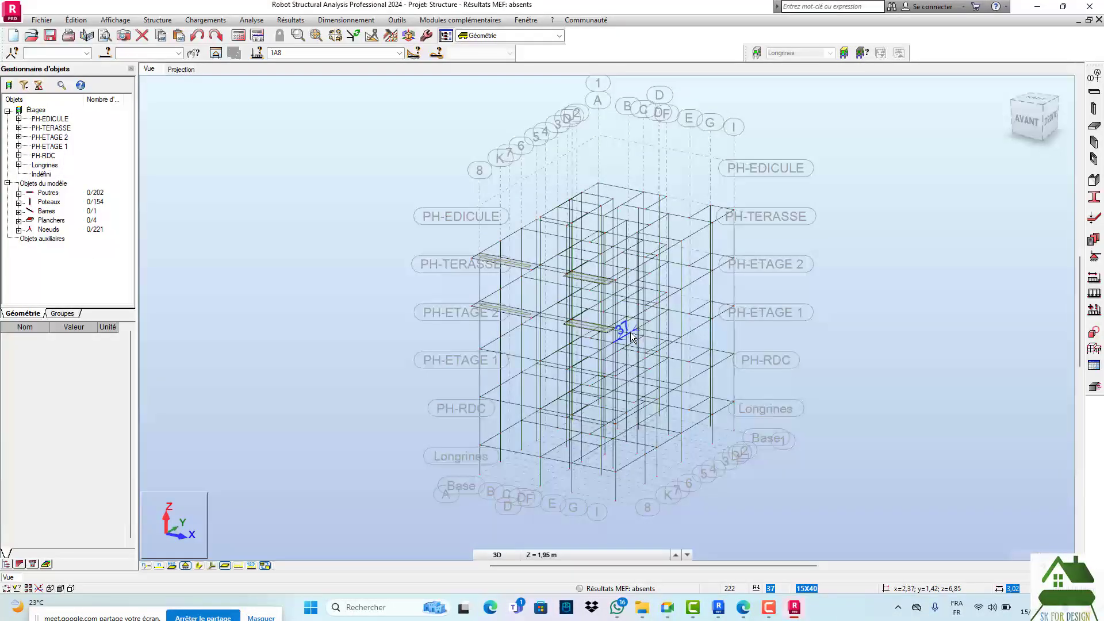
- Display the section shapes of all beams and columns on the transferred Robot model
scroll(593, 309, up, 5)
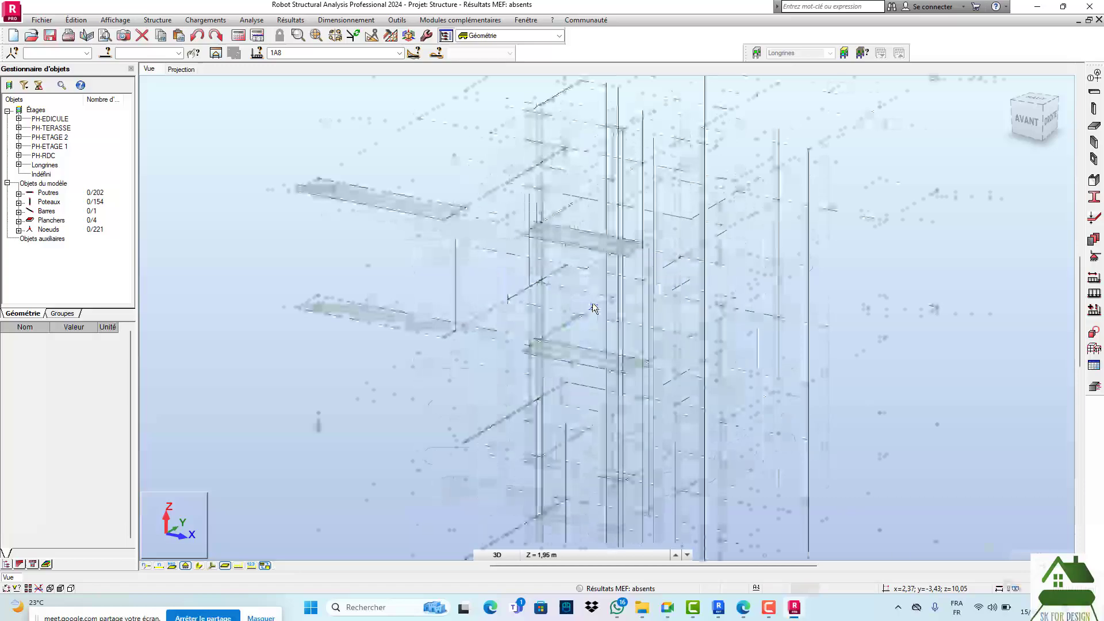
scroll(491, 288, down, 5)
click(199, 566)
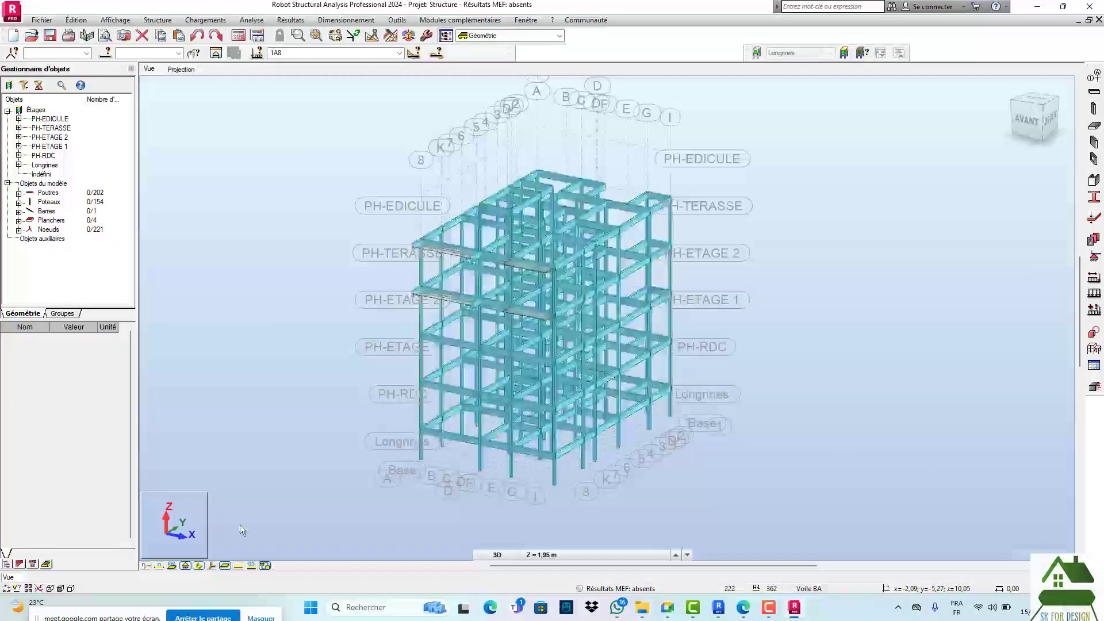
- Examine the cantilevered floor panels at PH-TERASSE and PH-ETAGE 2 and the beams around them
scroll(543, 238, up, 4)
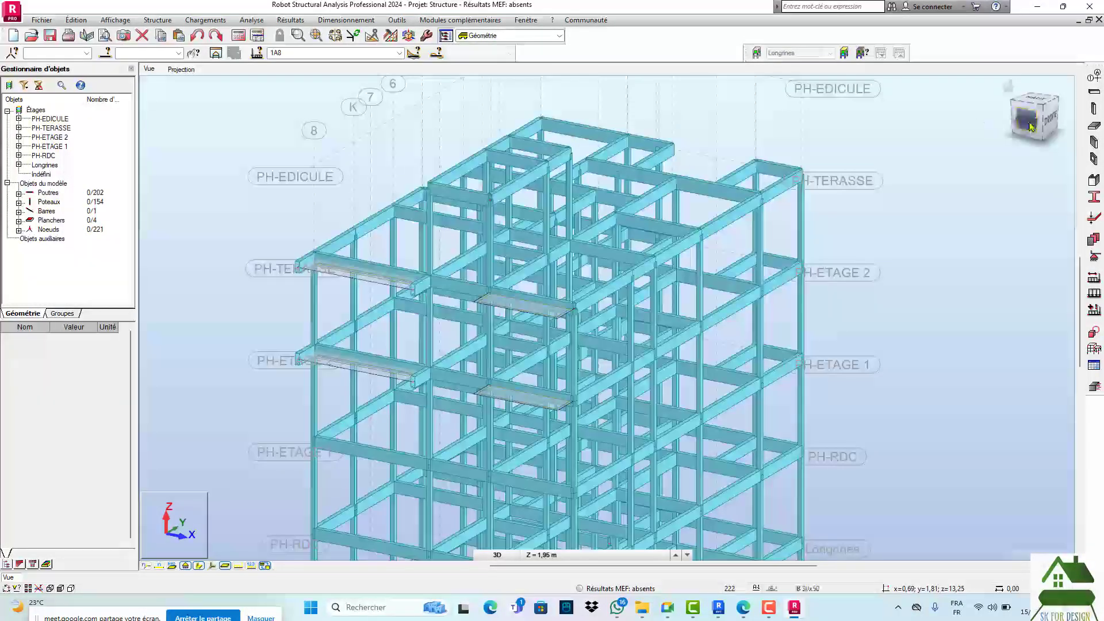
click(1031, 127)
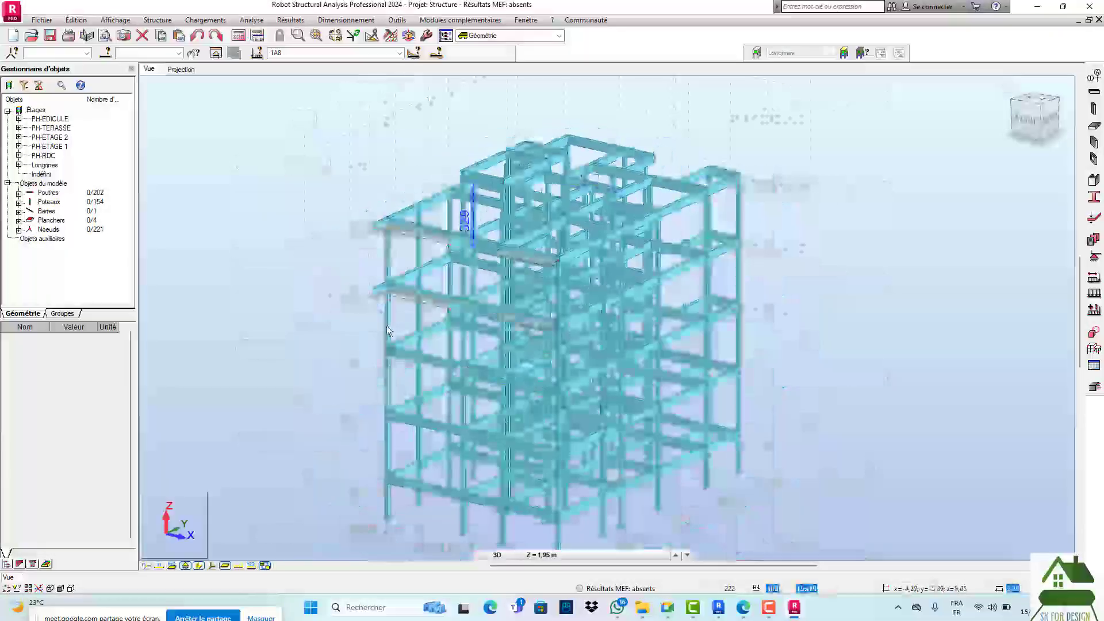
scroll(389, 330, up, 6)
scroll(701, 345, down, 4)
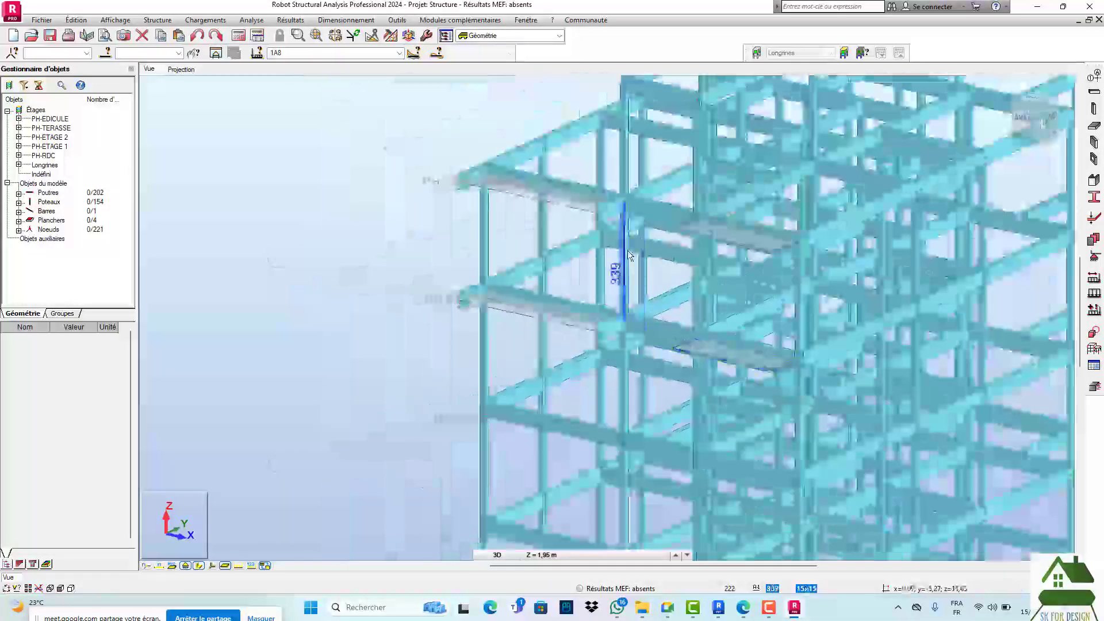
middle_drag(629, 256, 425, 223)
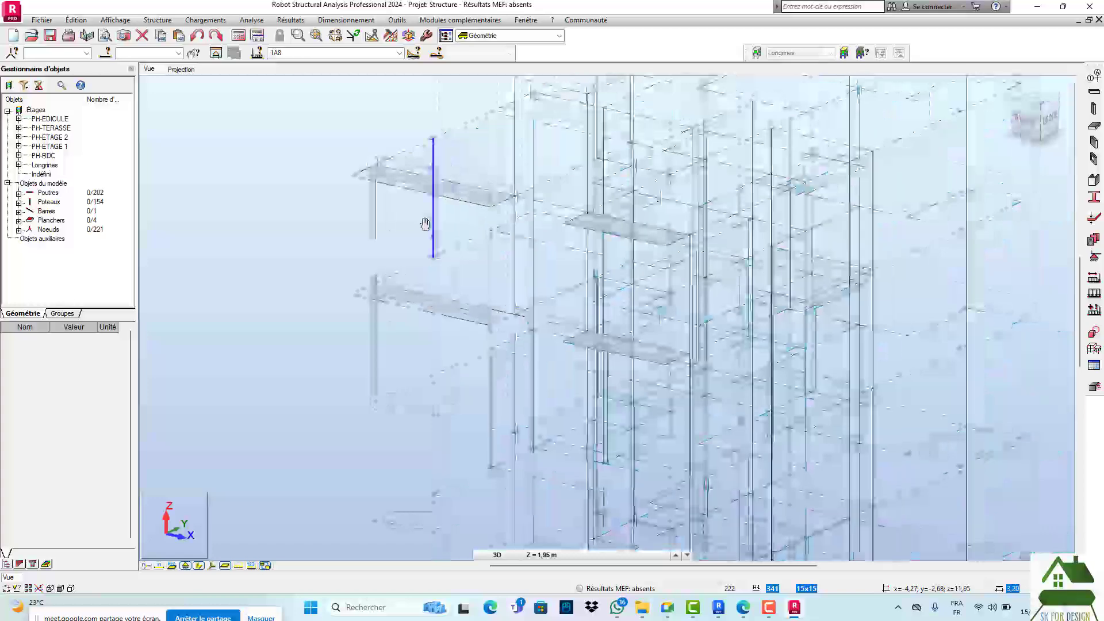
scroll(428, 216, down, 5)
scroll(437, 203, up, 8)
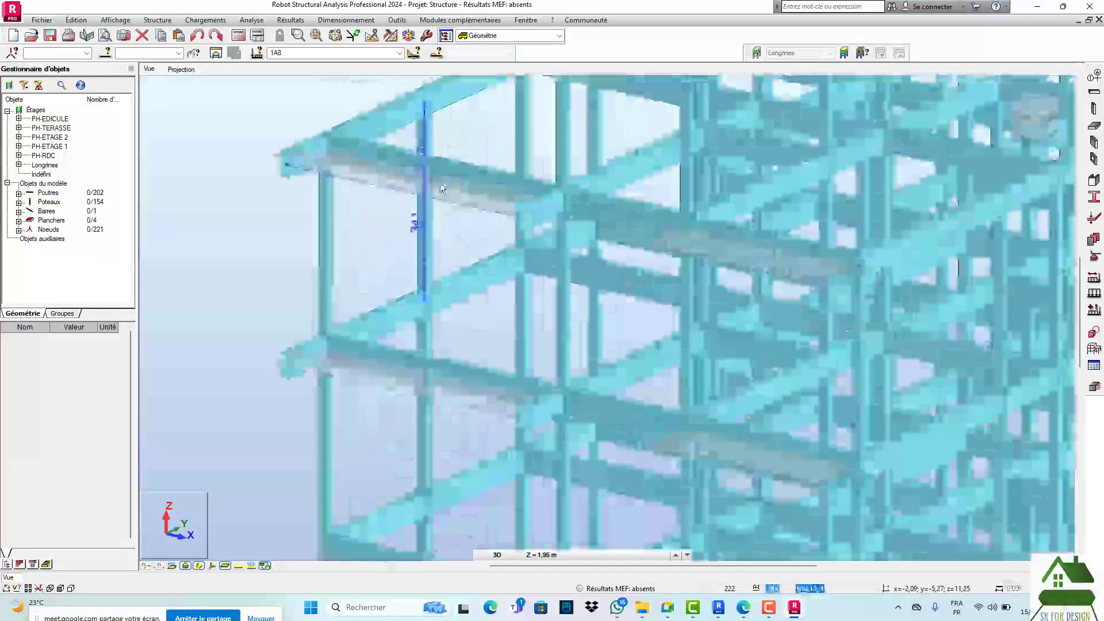
scroll(370, 187, up, 3)
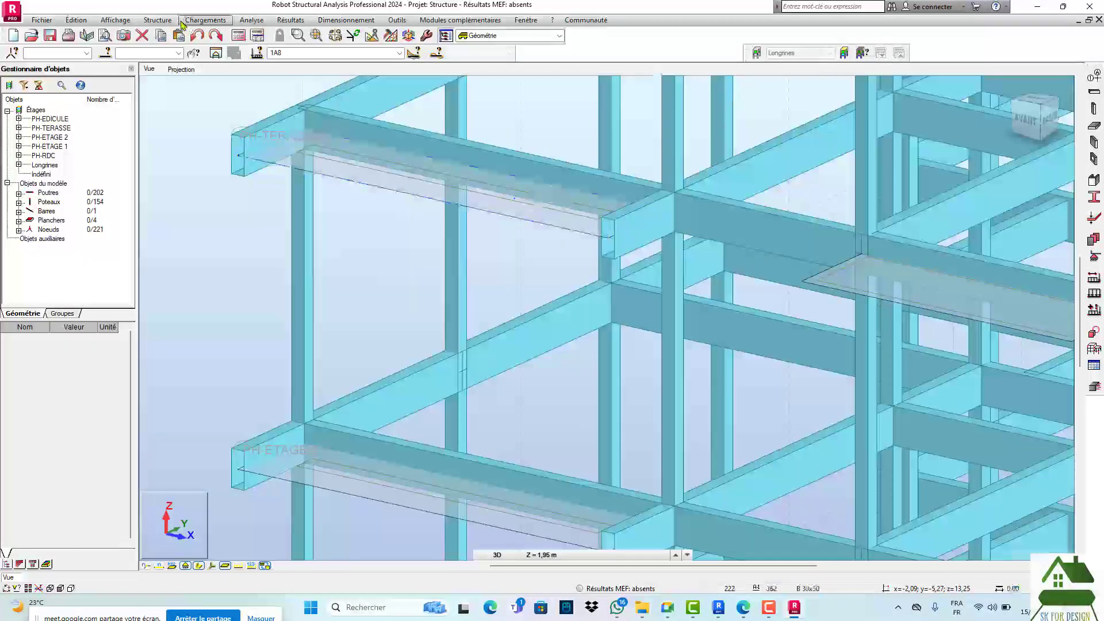
- Turn on the panel thickness (Epaisseur des panneaux) in the display attributes for panels and finite elements
click(154, 21)
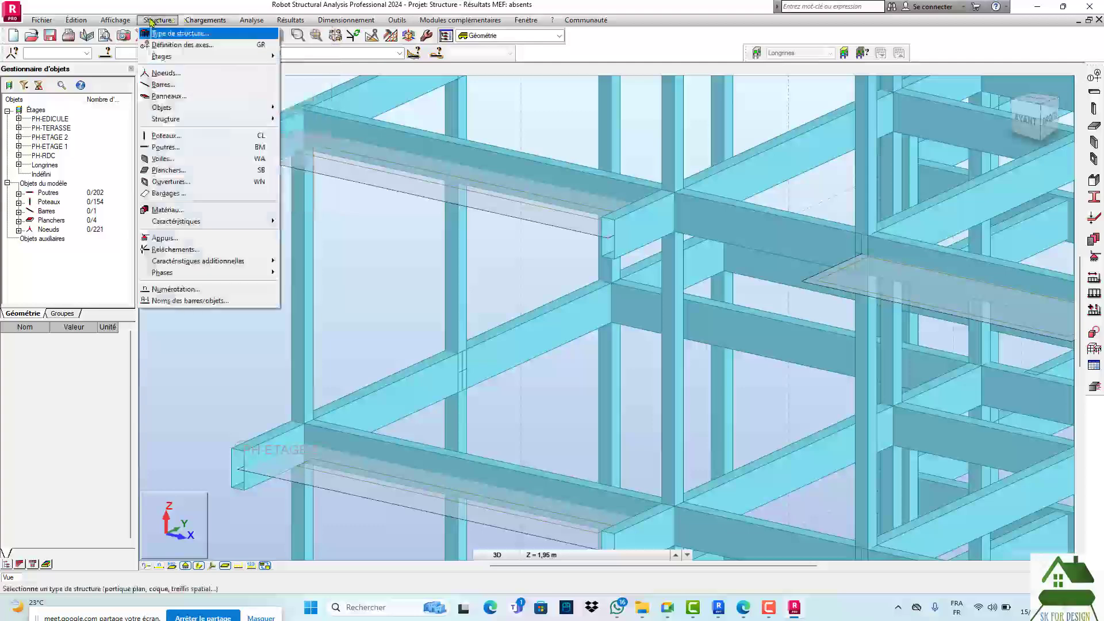
click(118, 20)
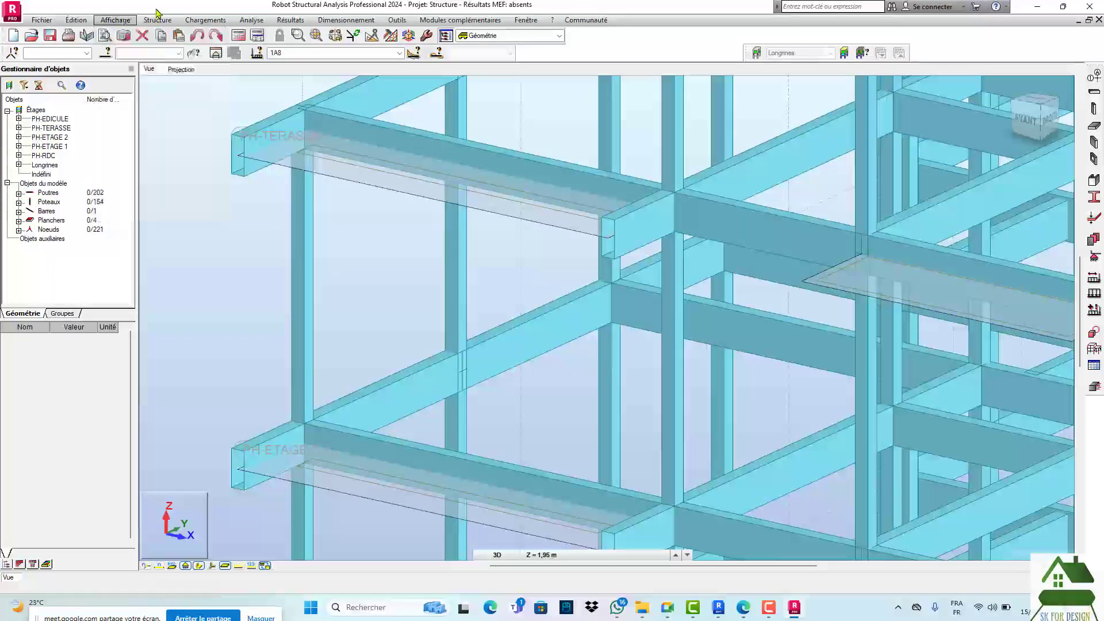
click(122, 20)
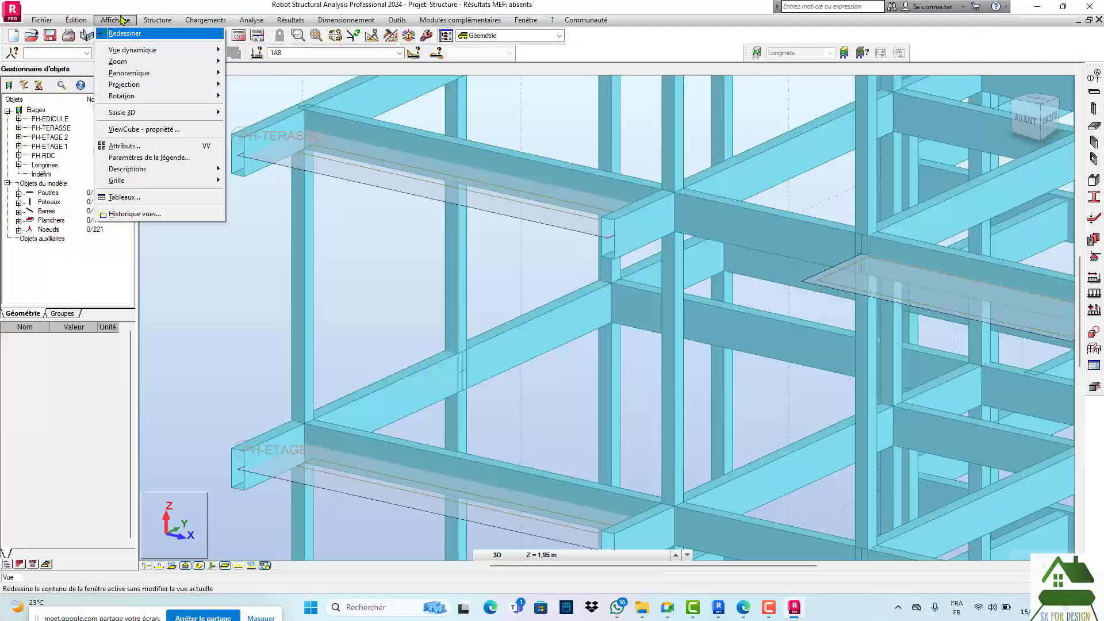
click(125, 146)
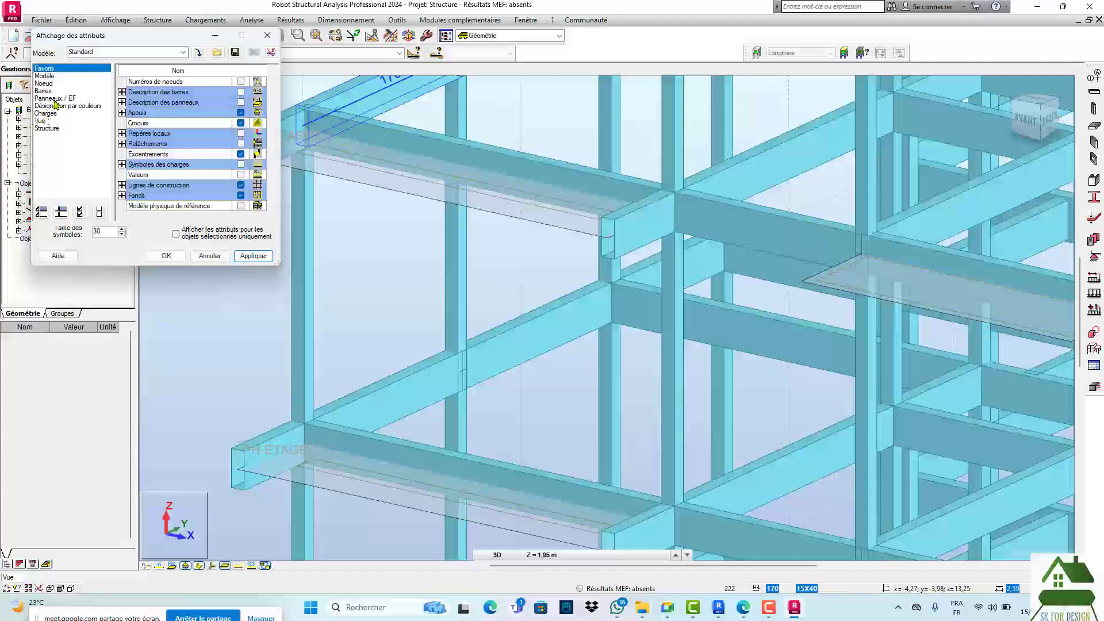
click(52, 99)
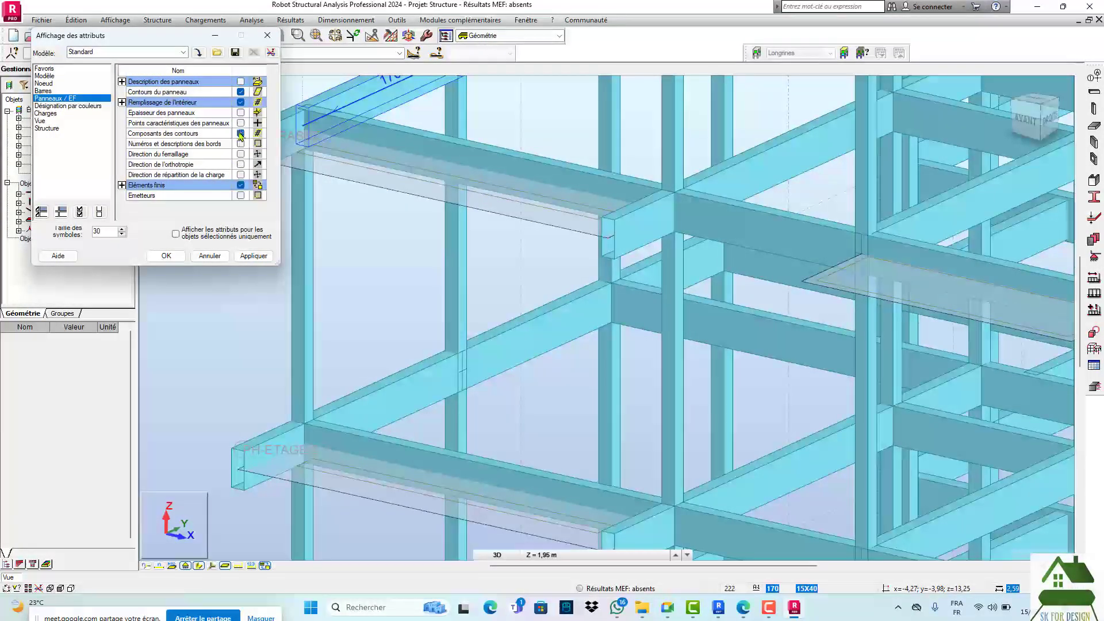
click(241, 113)
click(254, 256)
click(163, 256)
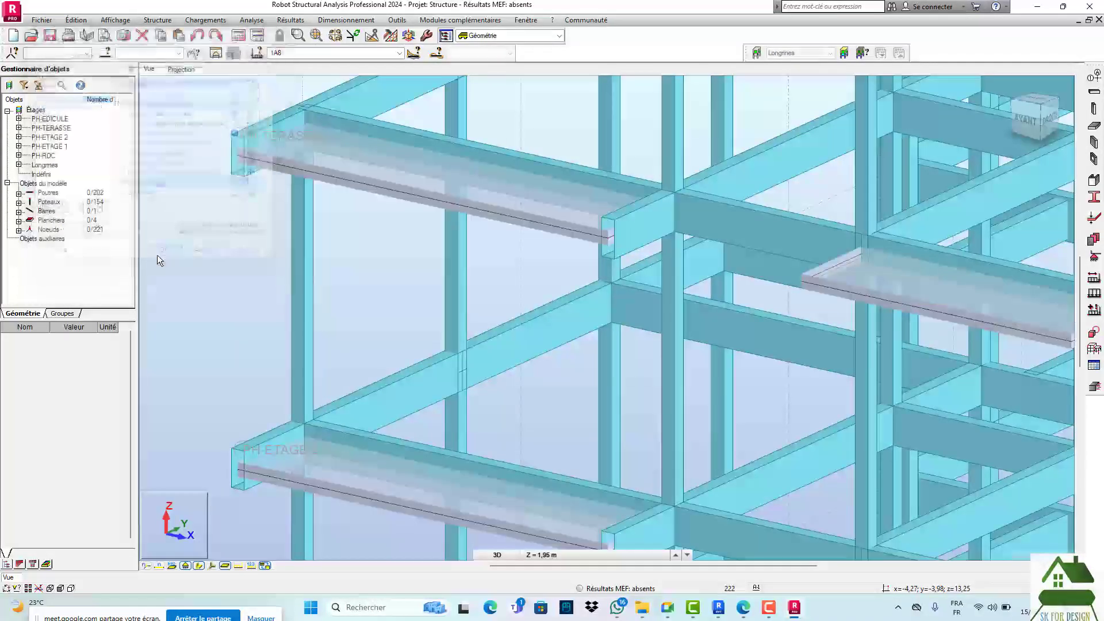
- Inspect the cantilevered panels with their thickness shown, and view the whole structure from its DROITE side
scroll(319, 187, down, 5)
scroll(516, 233, up, 8)
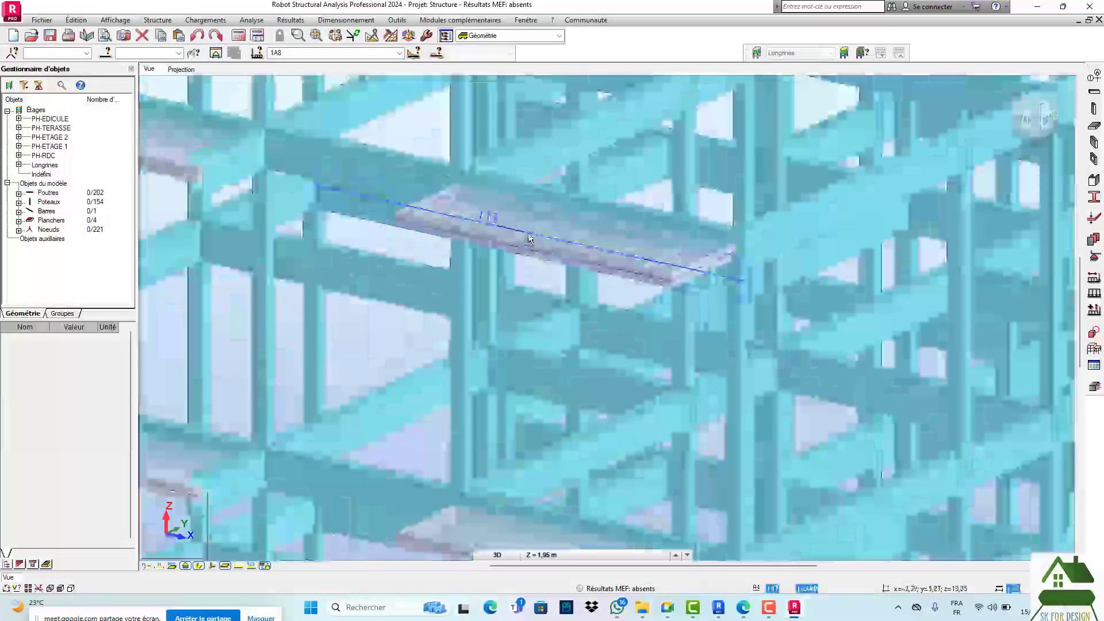
scroll(529, 238, down, 8)
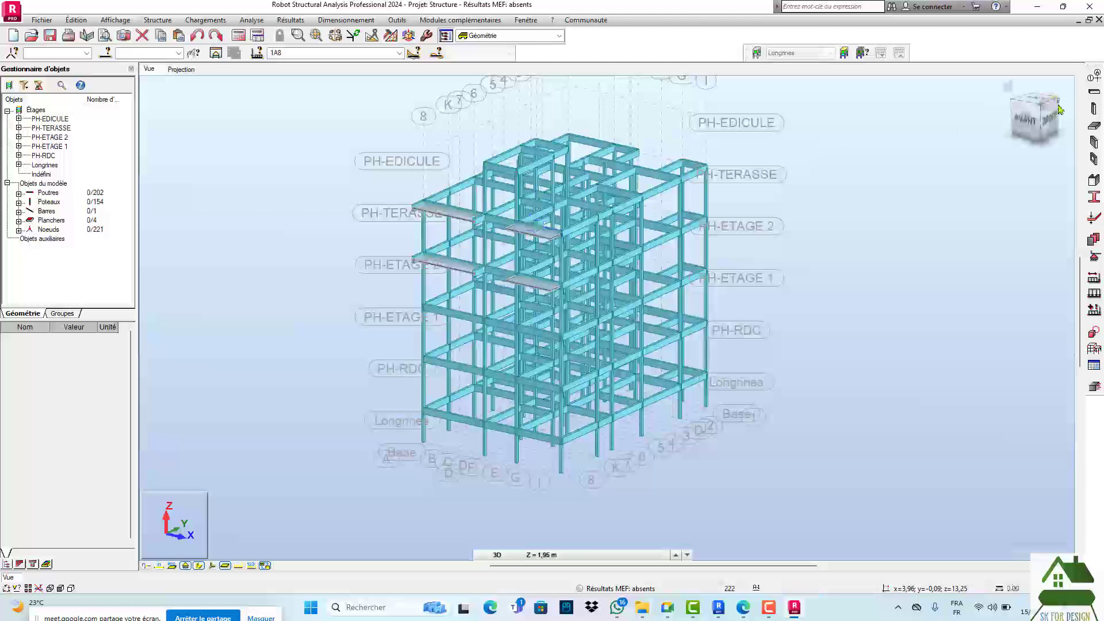
click(1060, 109)
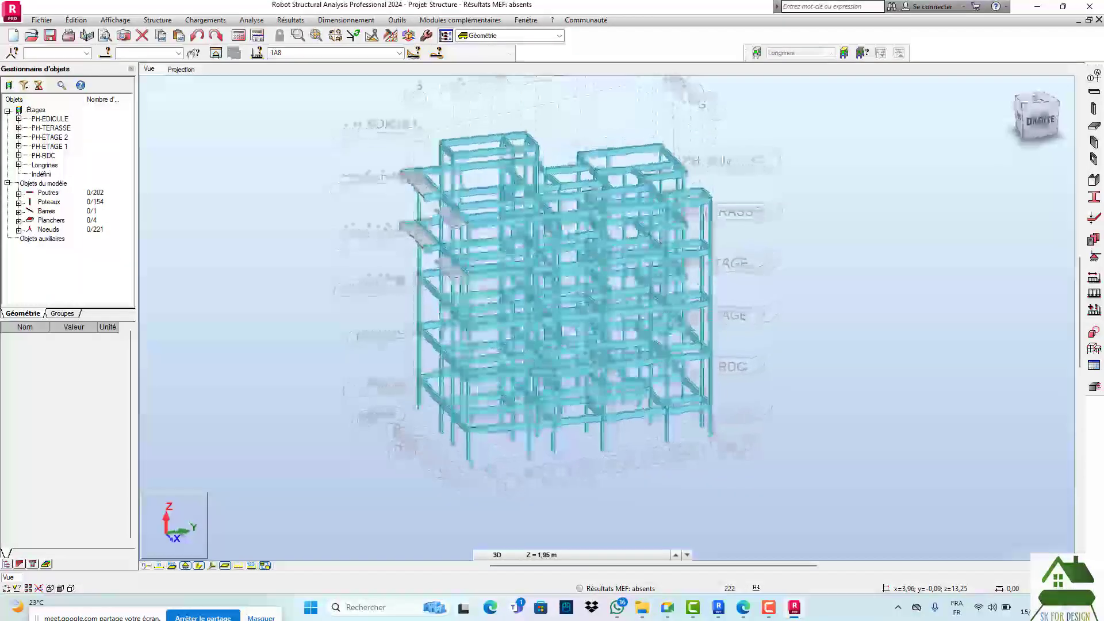
click(1050, 119)
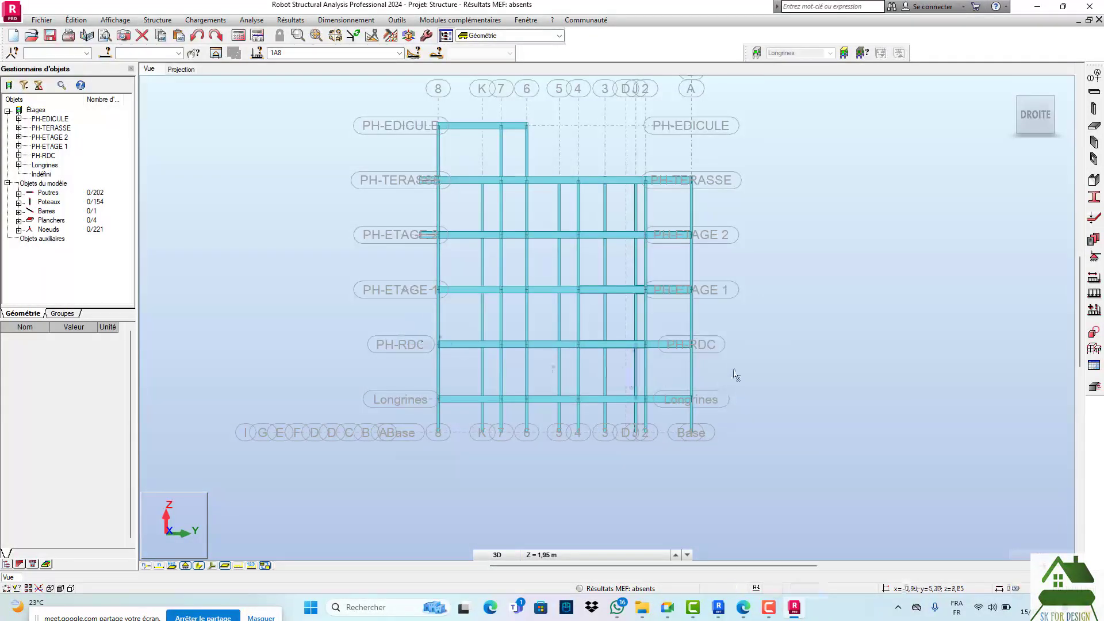
drag(733, 368, 403, 329)
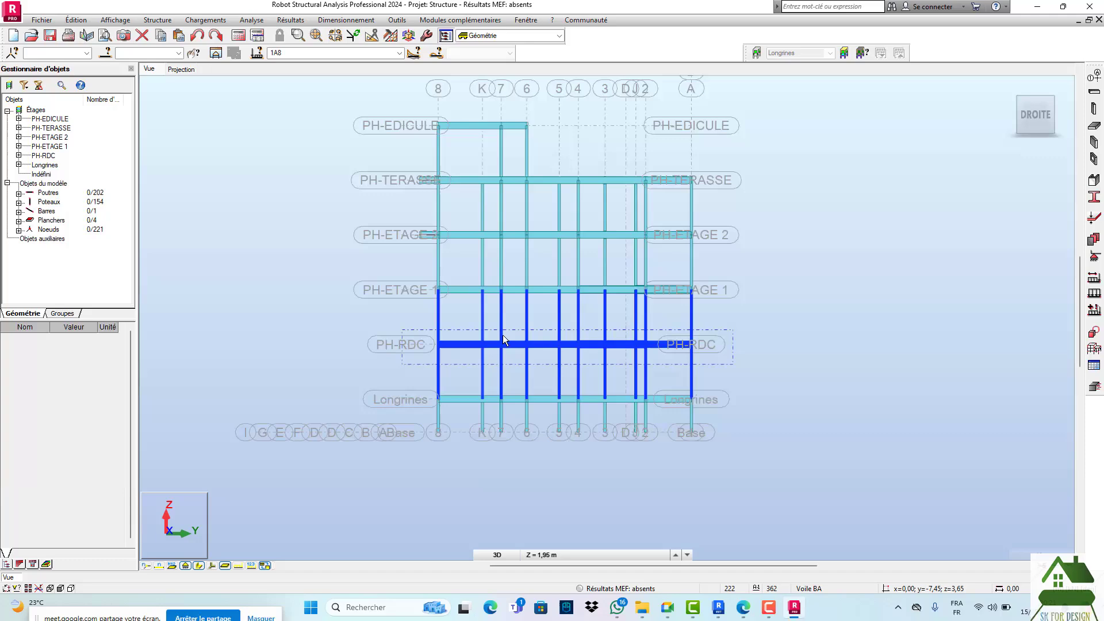
click(817, 335)
scroll(817, 328, down, 1)
drag(1041, 117, 1061, 125)
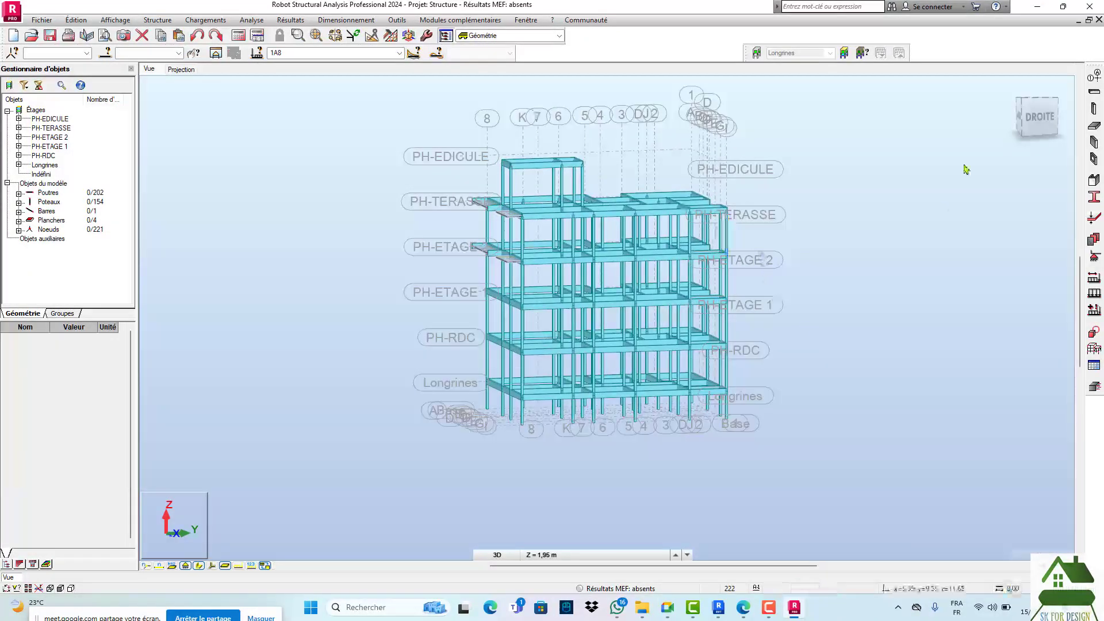
click(1035, 118)
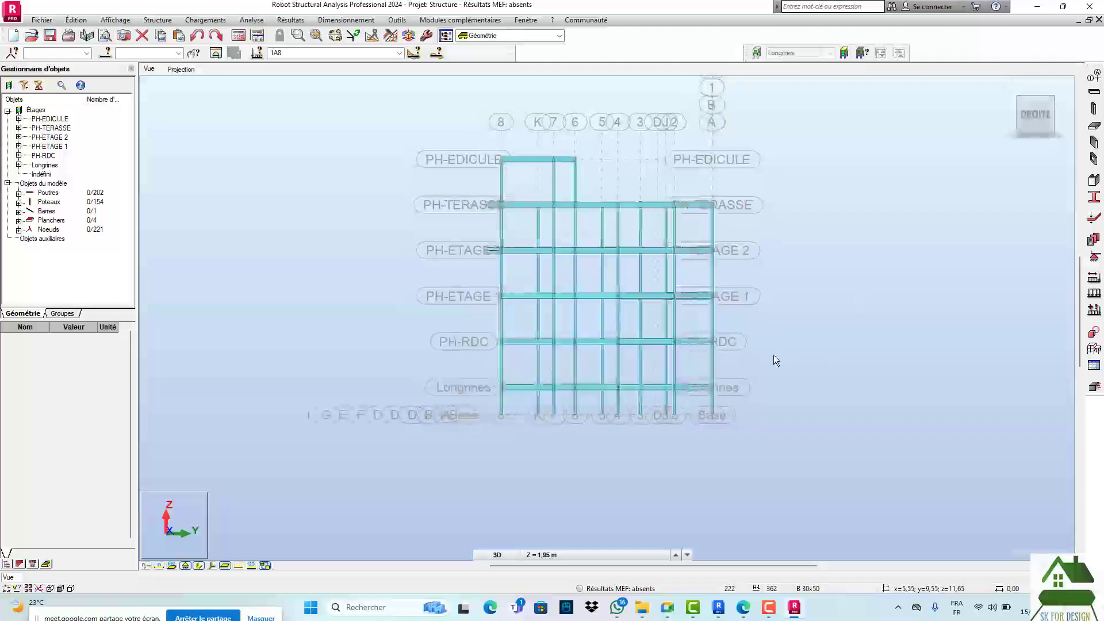
- Select the PH-RDC beams and only the columns beneath them, and isolate this storey in its own view
drag(772, 354, 447, 327)
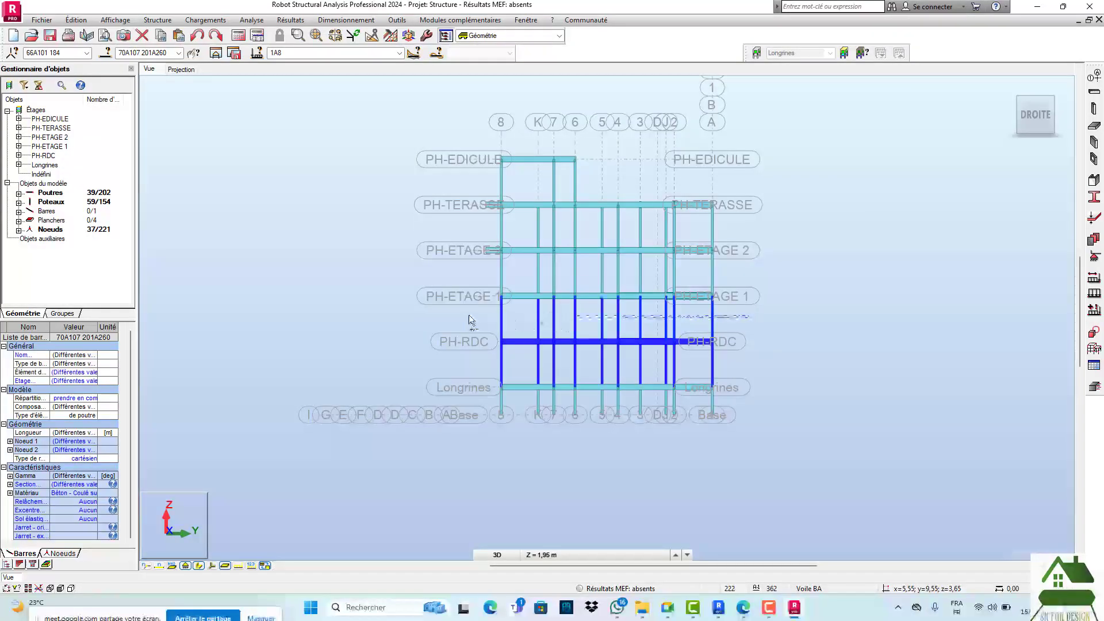
ctrl+click(424, 319)
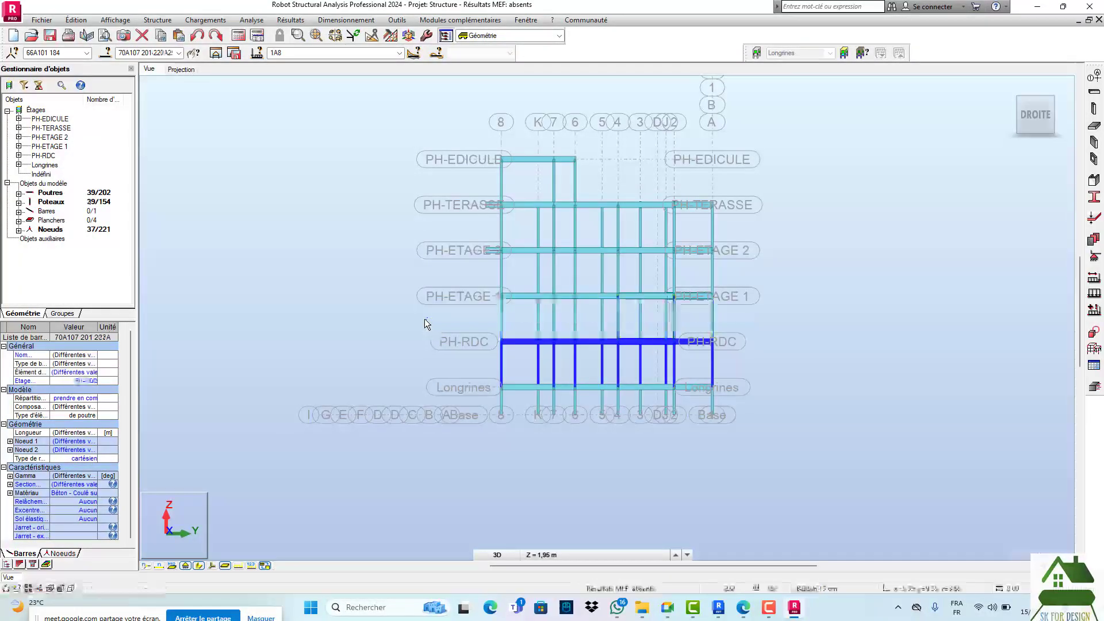
click(216, 53)
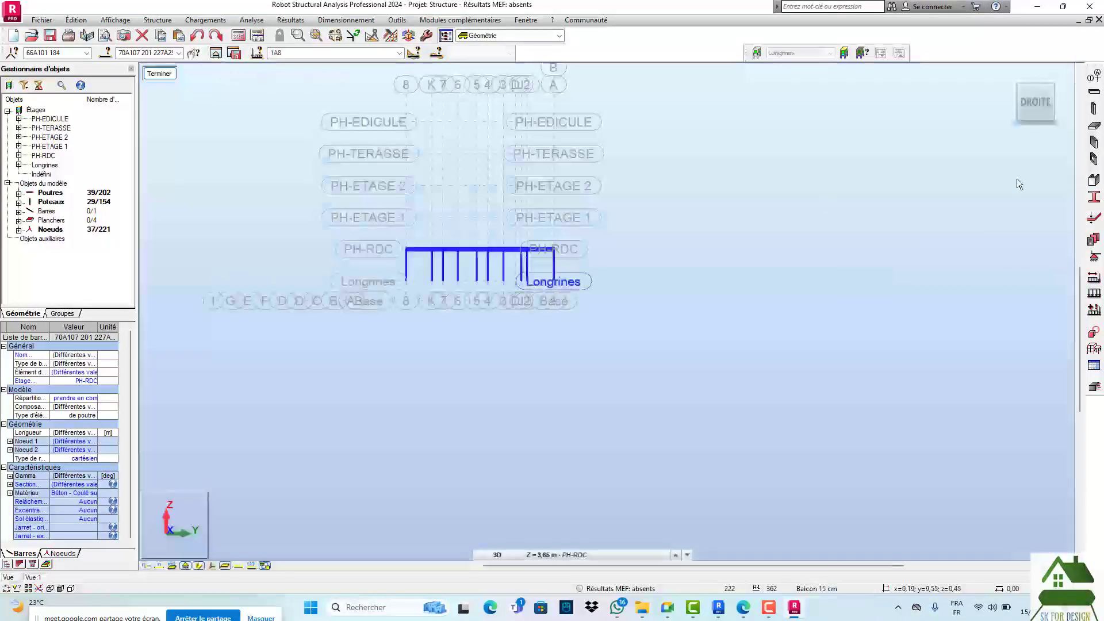
- Examine the isolated PH-RDC beams and columns in an isometric view, and return to the whole structure
click(1008, 79)
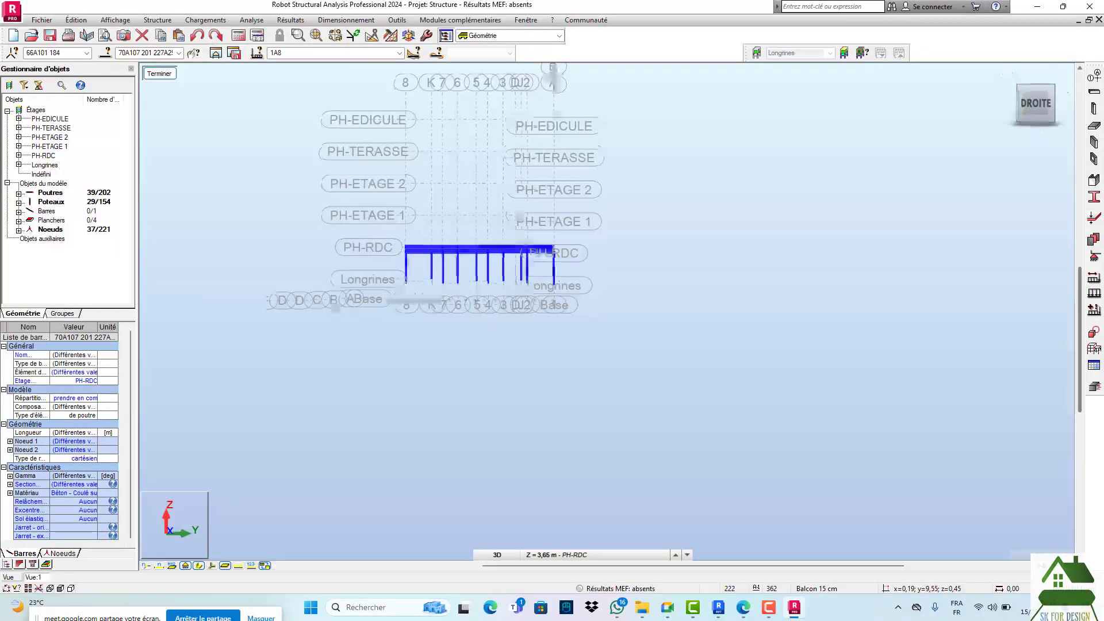
click(690, 219)
scroll(481, 235, up, 8)
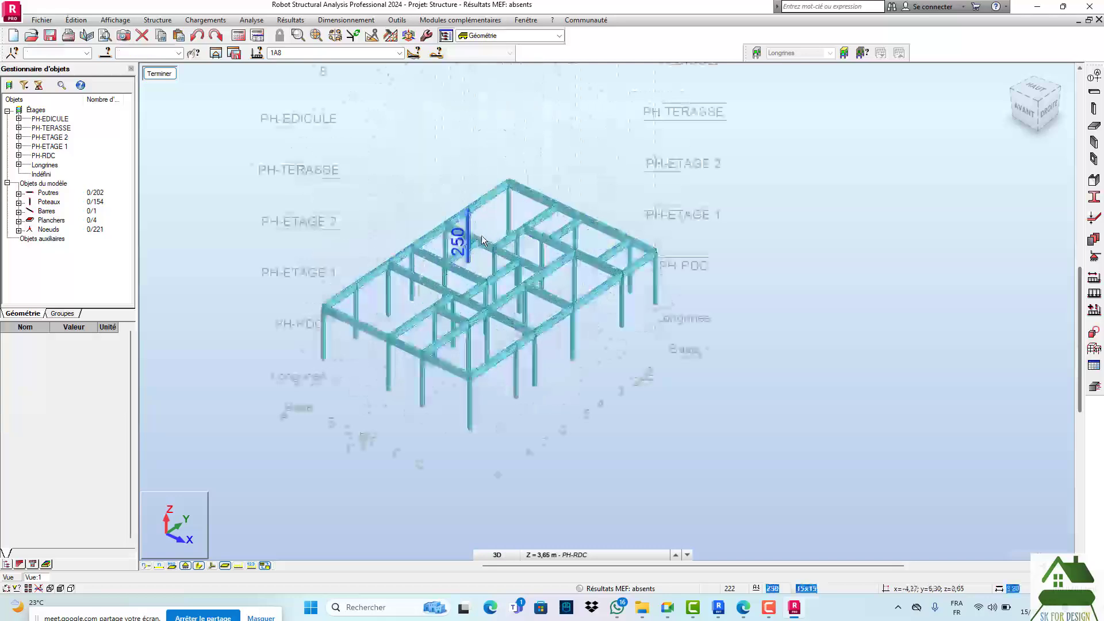
scroll(524, 211, down, 4)
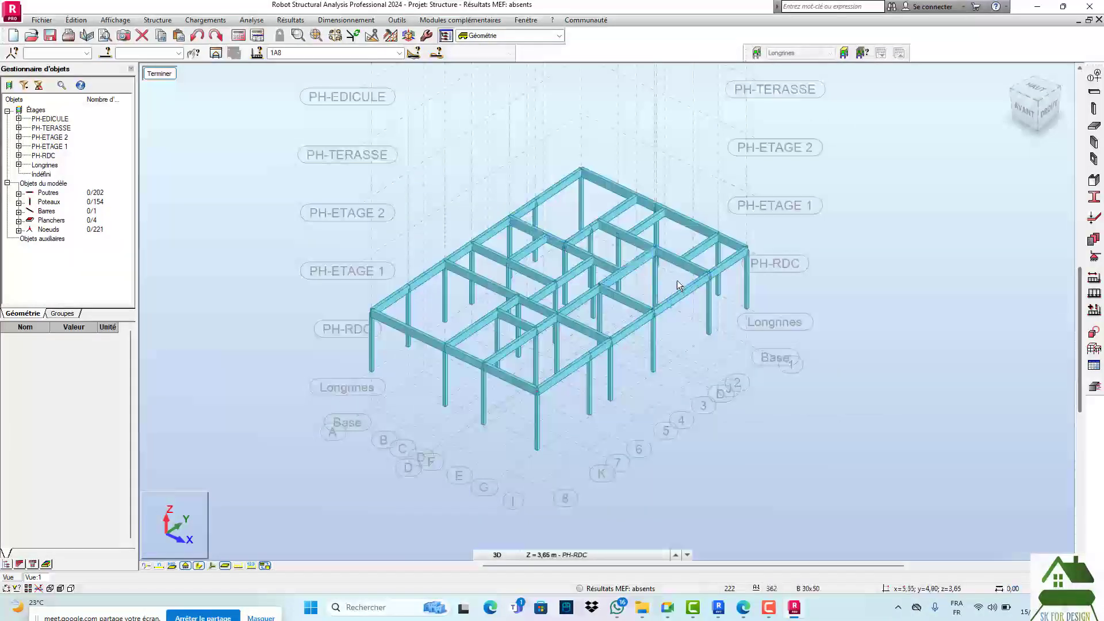
click(159, 74)
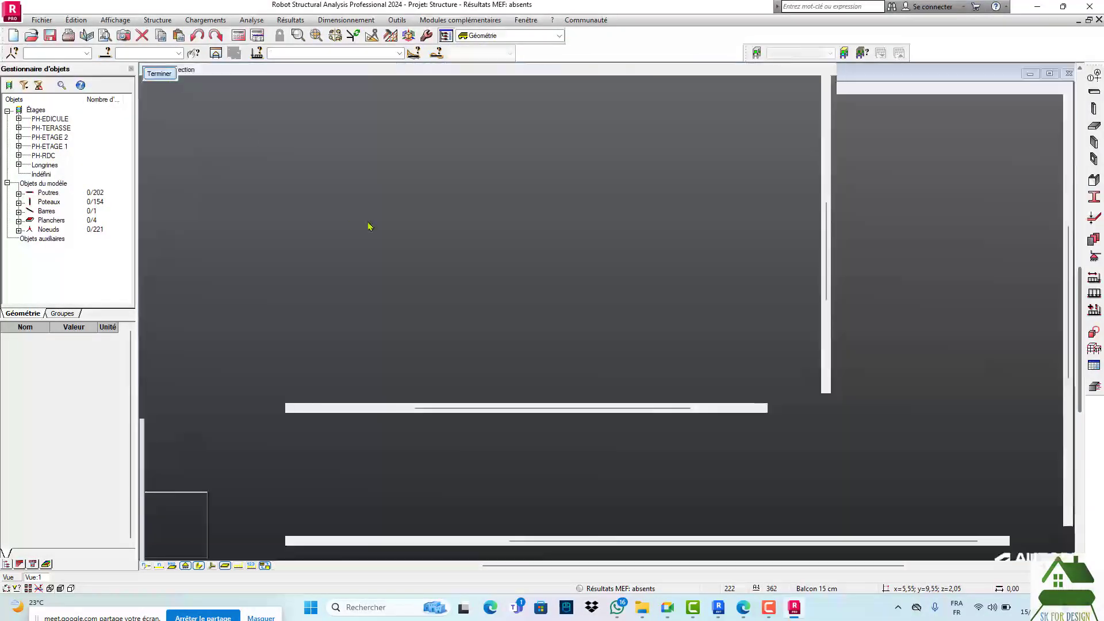
scroll(529, 264, down, 2)
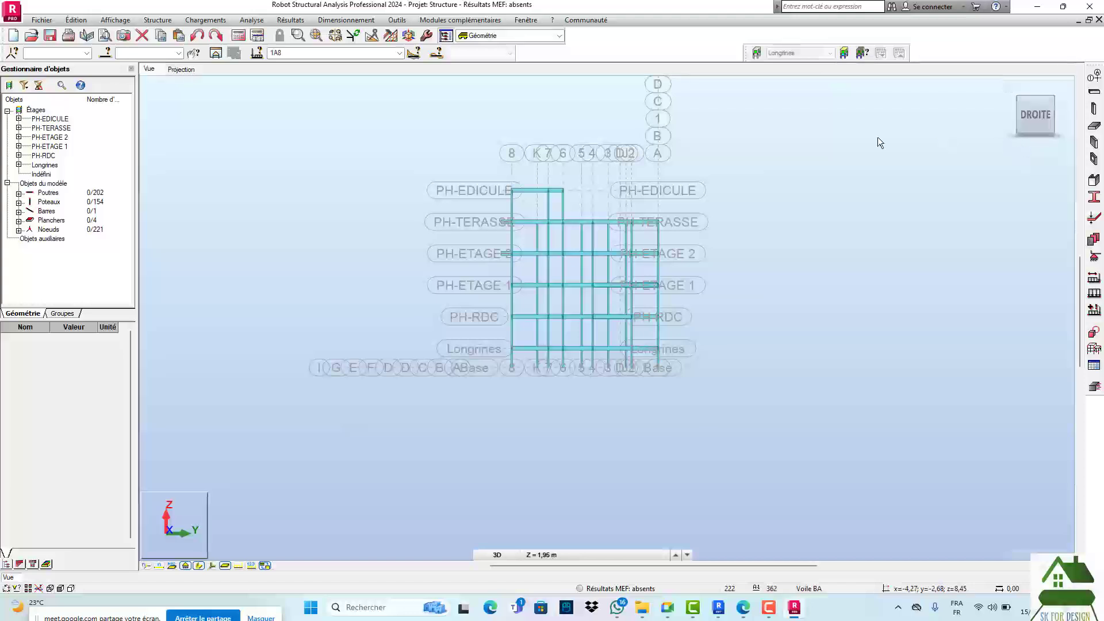
- Tilt the whole structure into a 3D view and set the Selection filter to bars (Barre)
drag(1036, 137, 1042, 140)
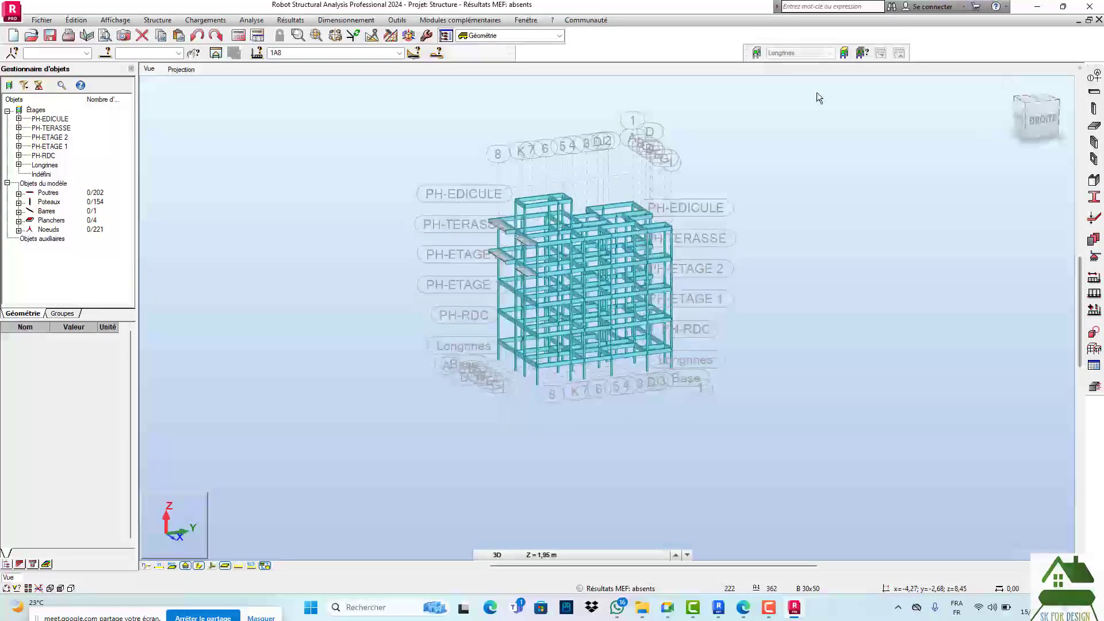
click(434, 55)
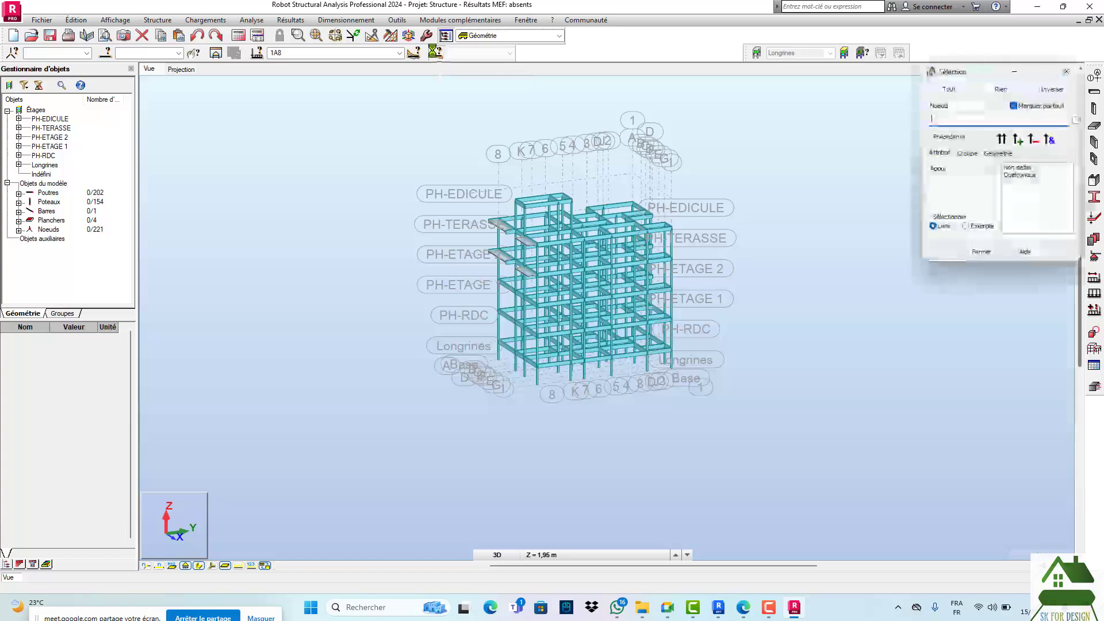
drag(984, 72, 758, 107)
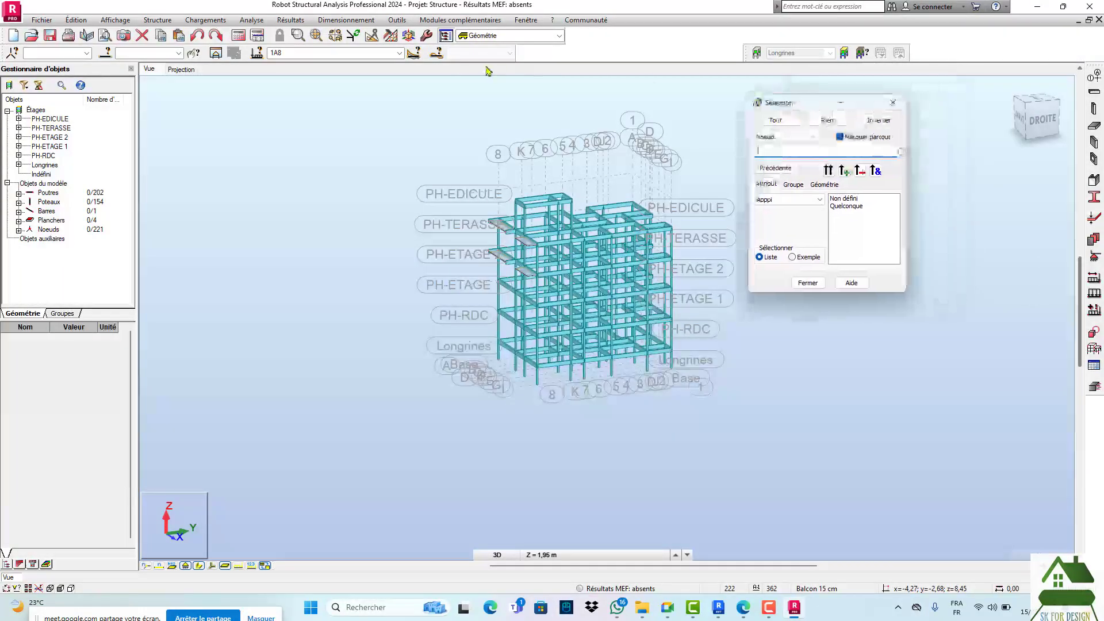
click(809, 137)
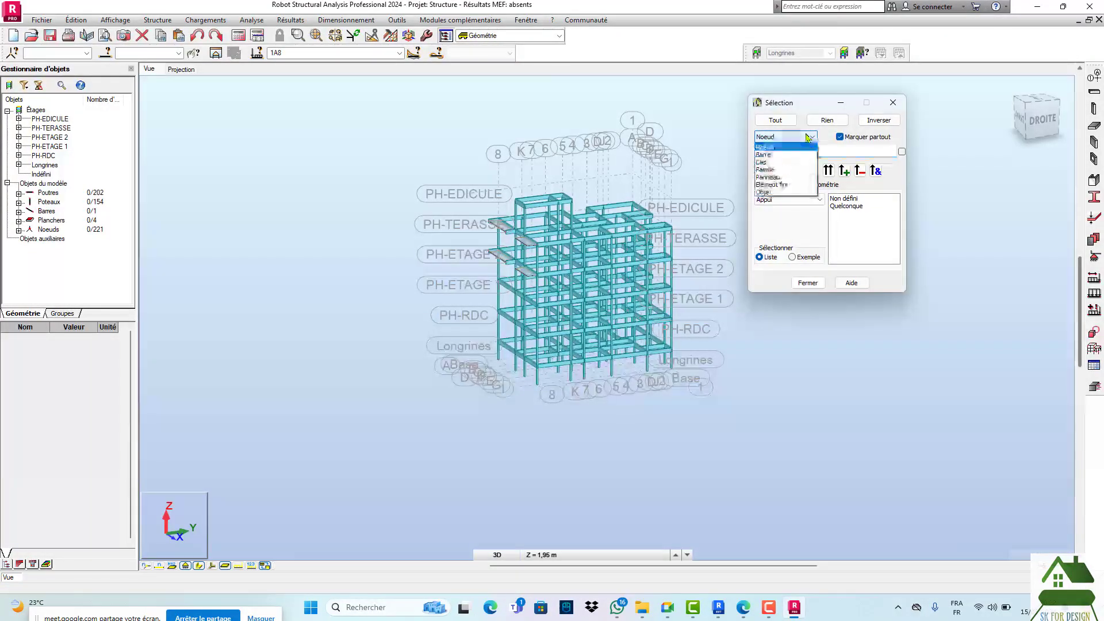
click(775, 155)
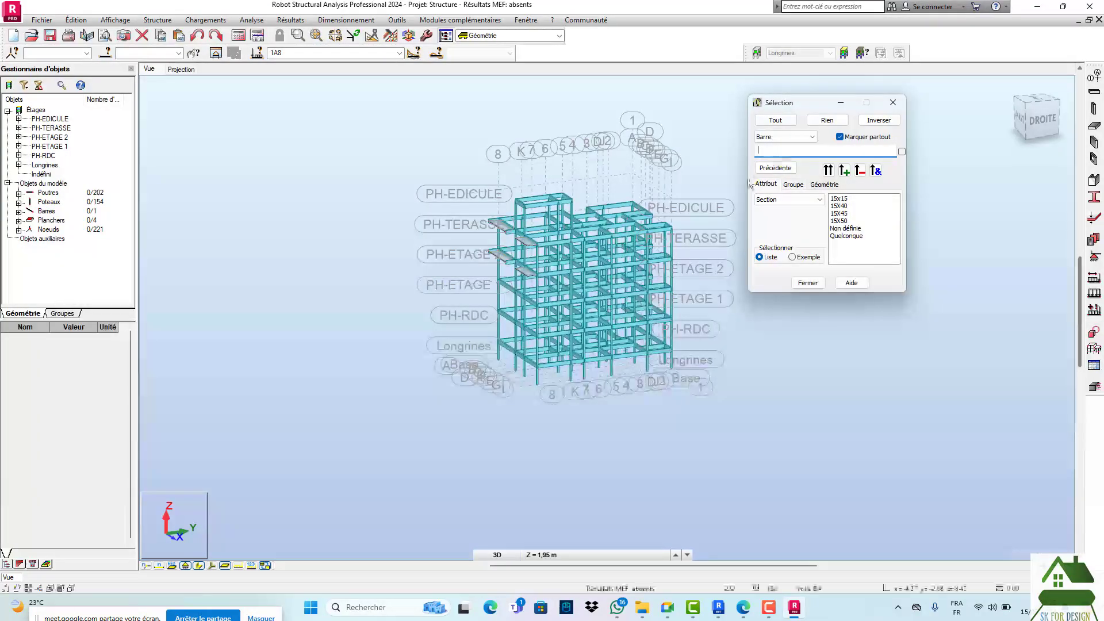
click(846, 198)
ctrl+click(855, 206)
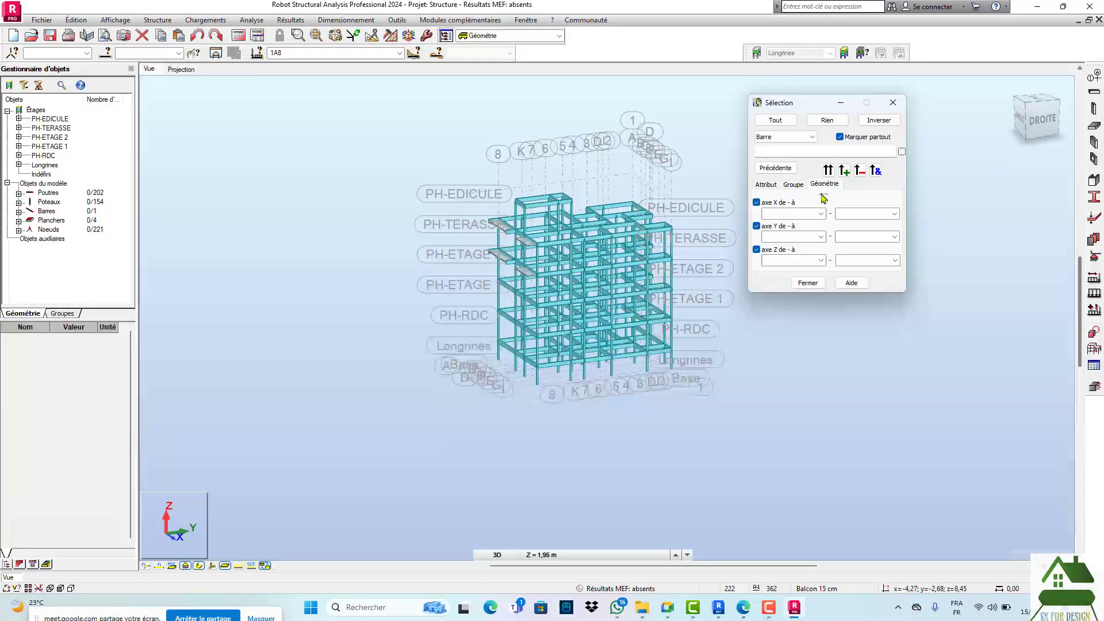
- Select all bars between the Longrines level (Z 0,45) and the PH-RDC level (Z 3,65) by geometry
click(821, 261)
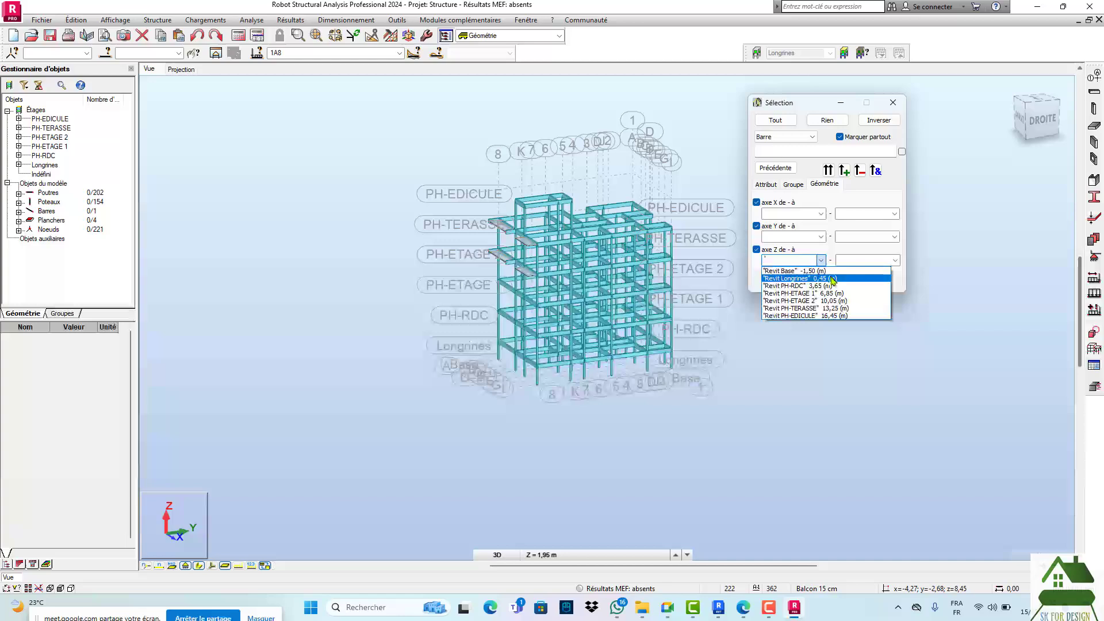
click(832, 280)
click(895, 261)
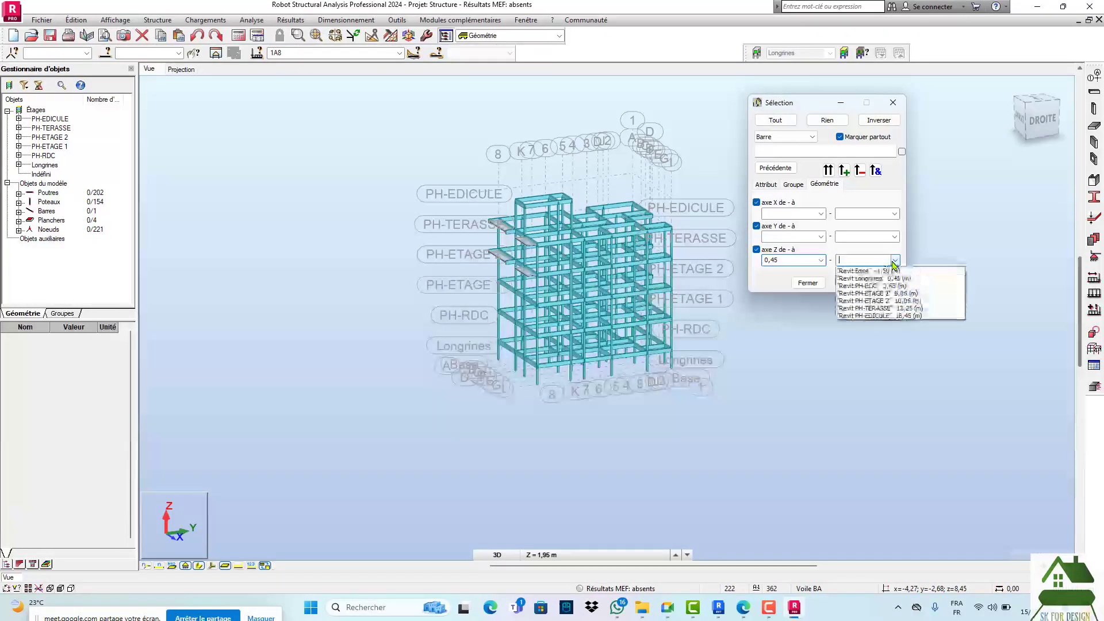
click(900, 287)
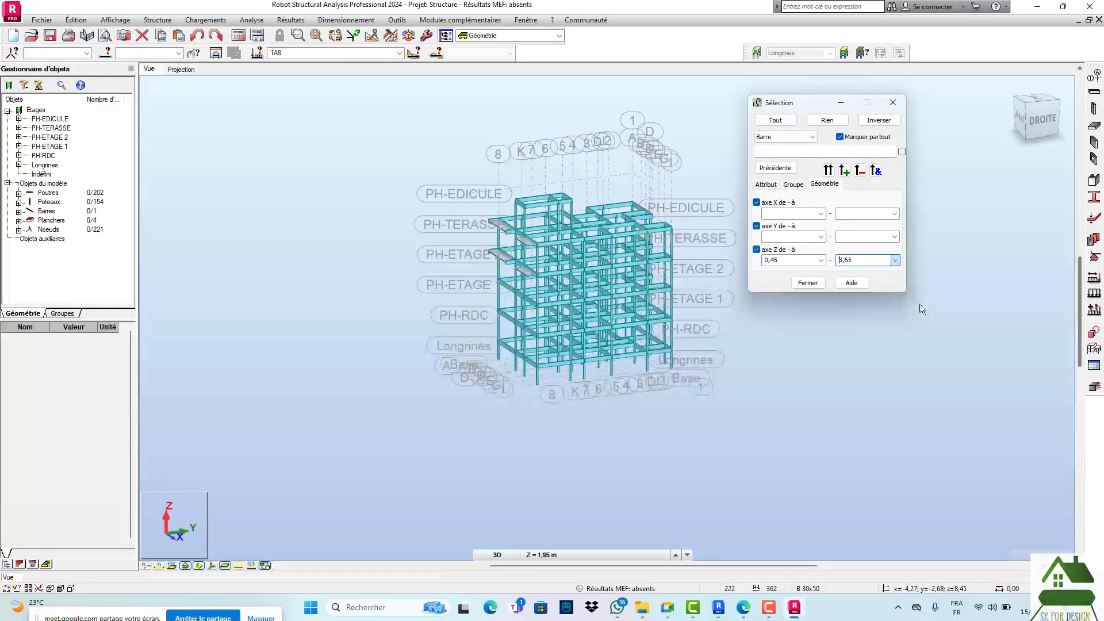
click(829, 172)
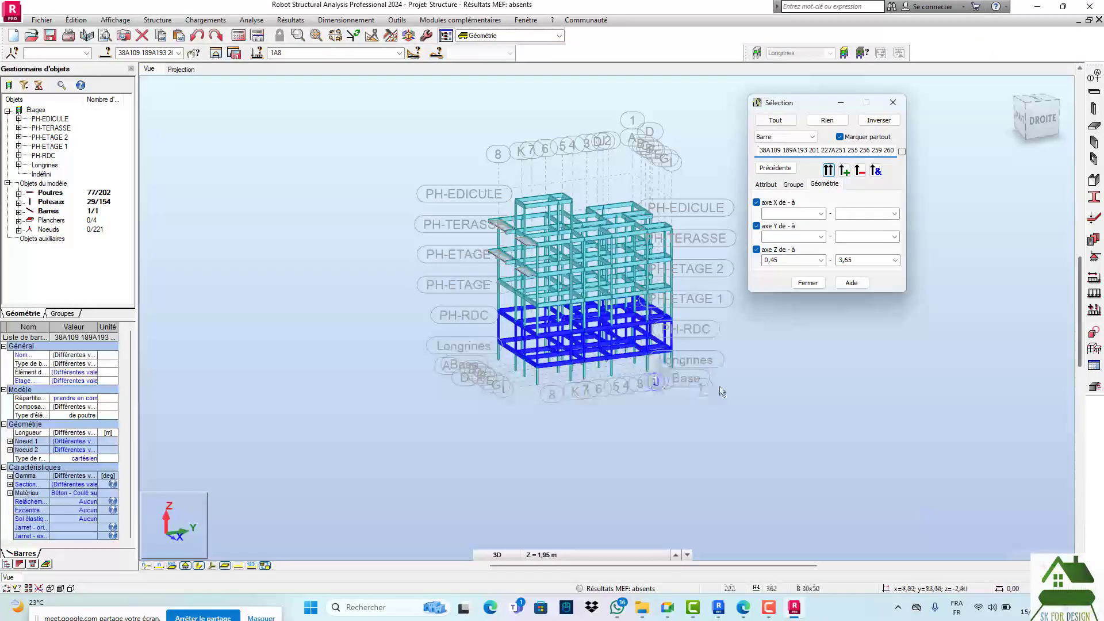
- Narrow the Z range to 3,65 - 3,65, try removing and re-adding that level, and select only the PH-RDC beams
click(820, 264)
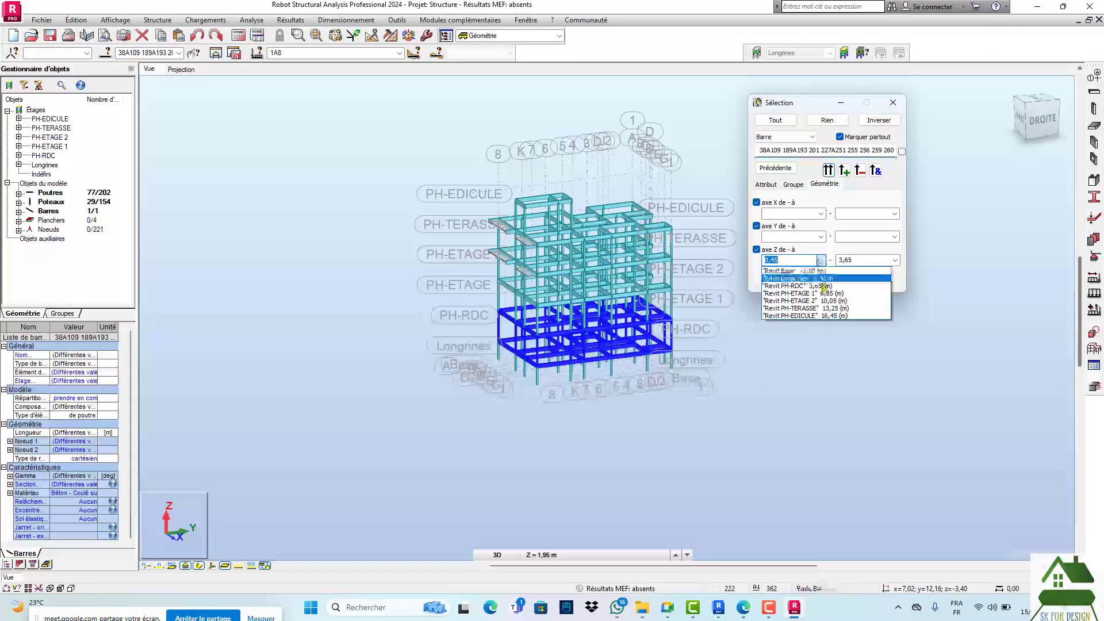
click(825, 301)
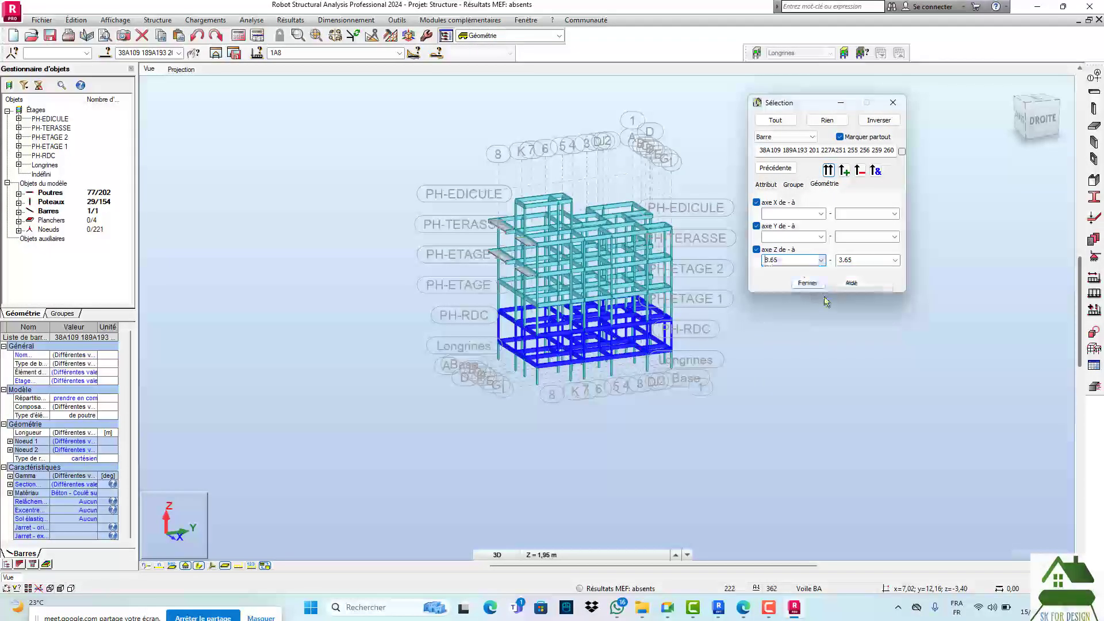
click(859, 170)
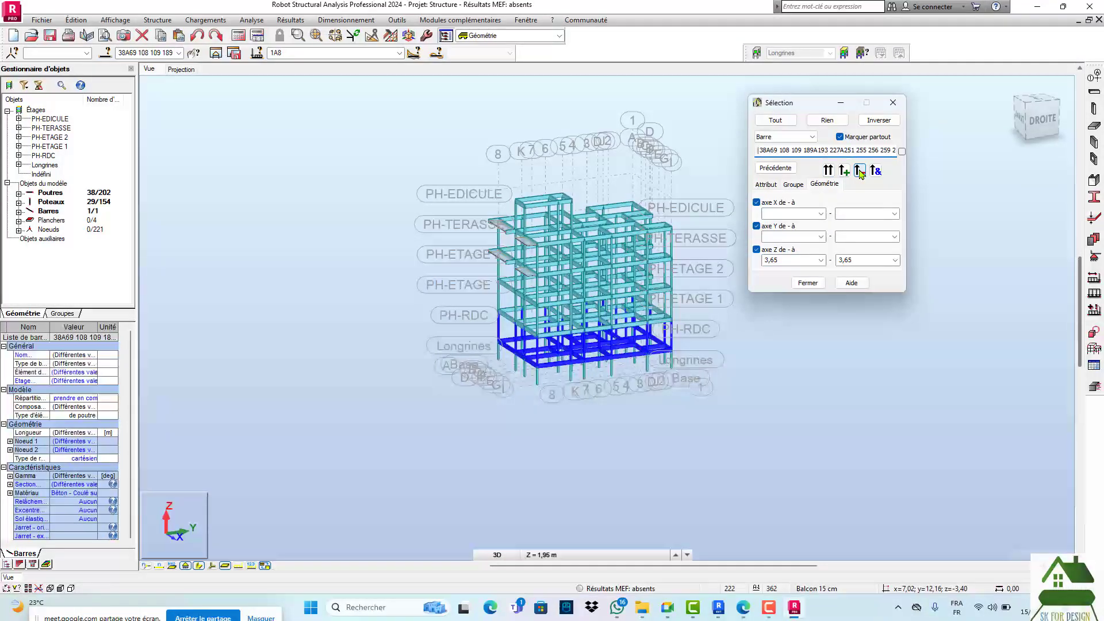
click(845, 171)
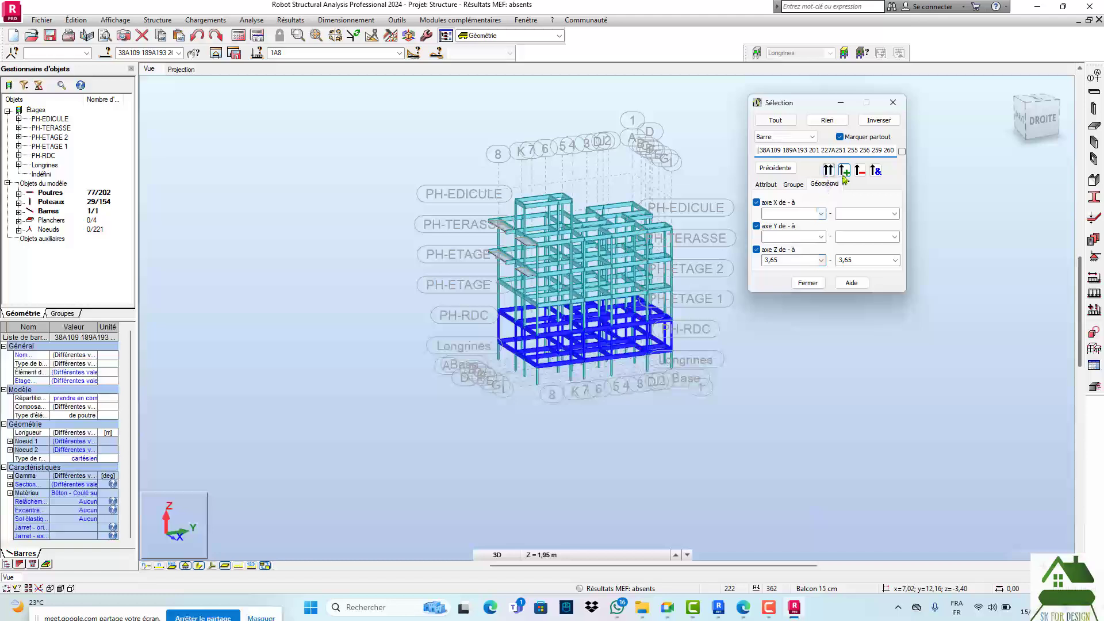
click(829, 171)
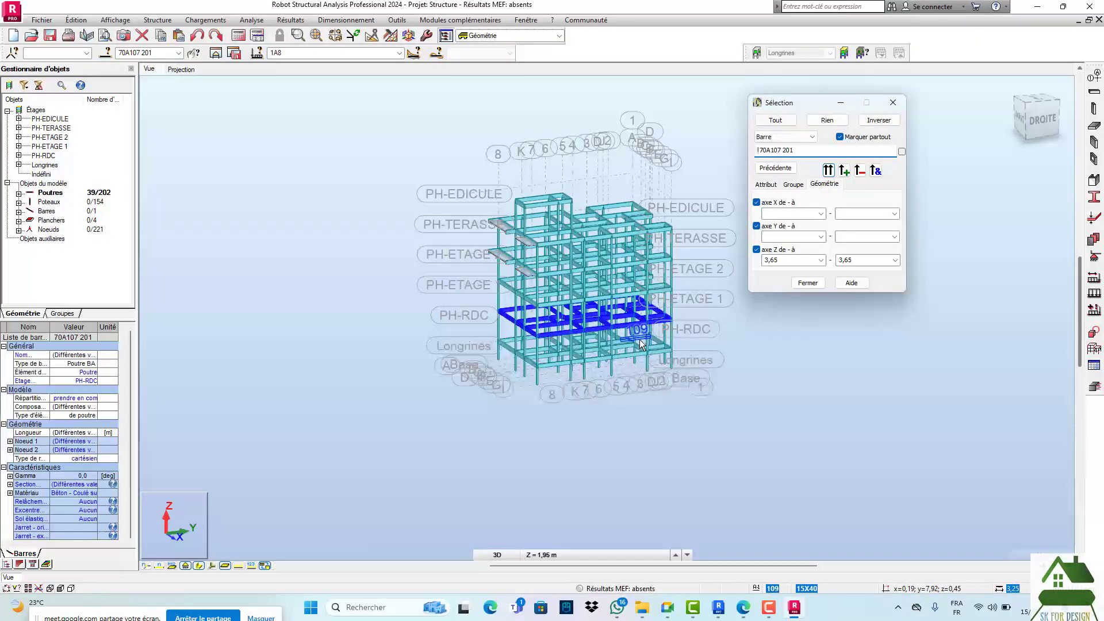
click(893, 103)
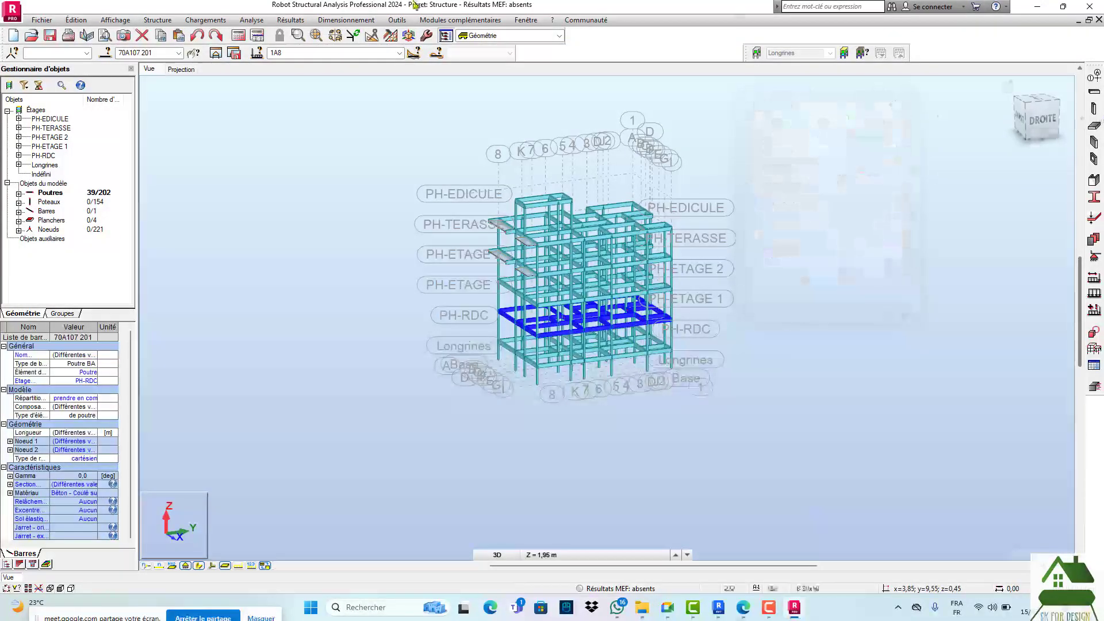
- Isolate the selected PH-RDC beams in their own view and clear the selection
click(215, 53)
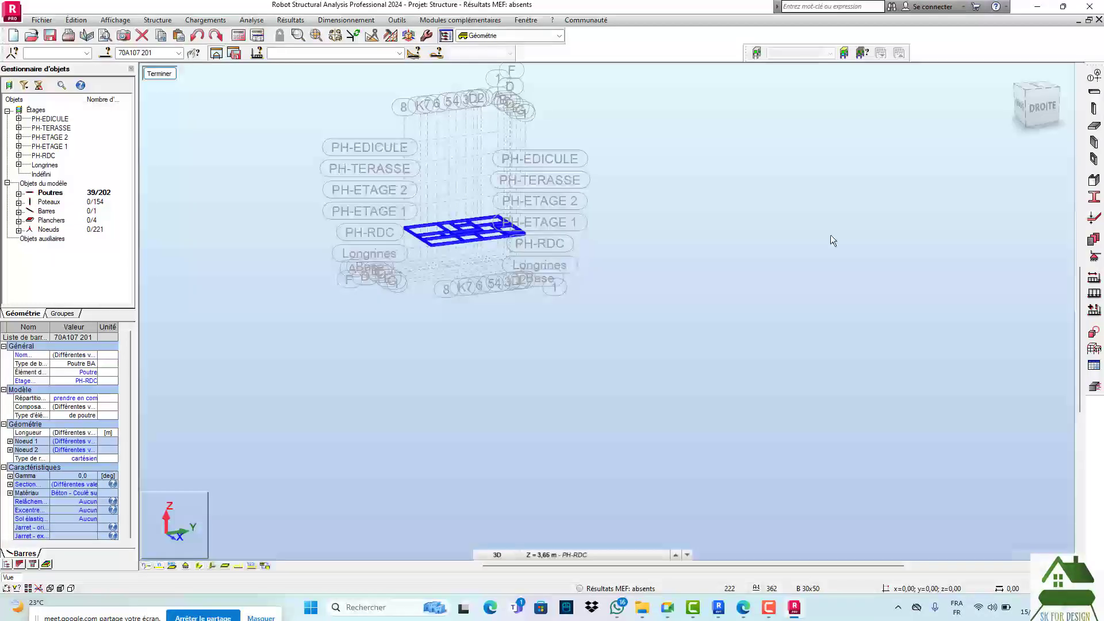
click(834, 240)
scroll(435, 230, up, 7)
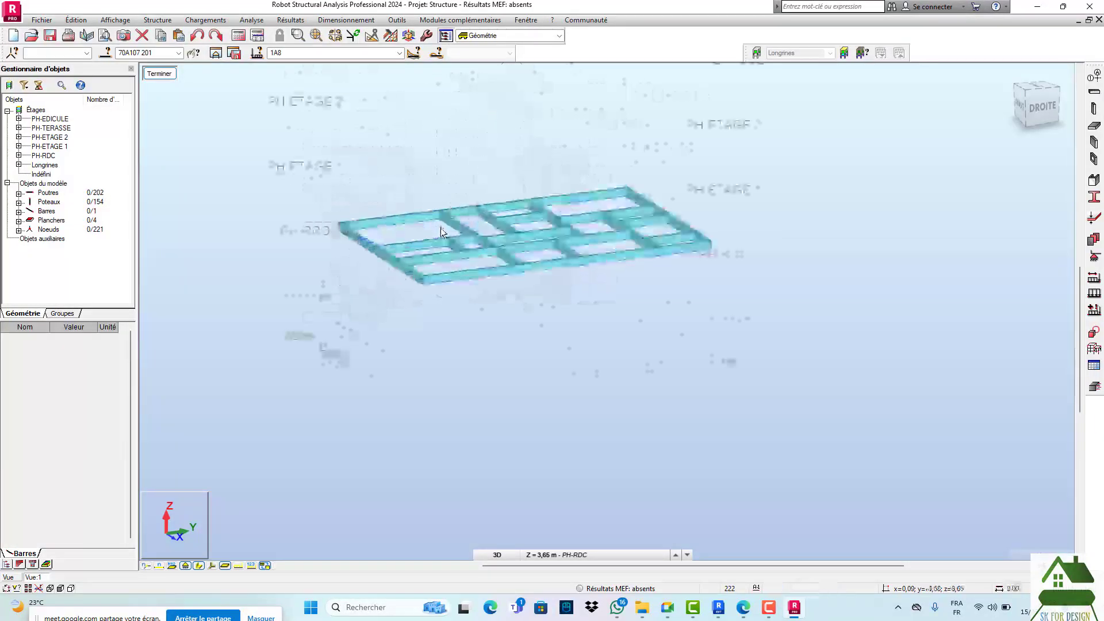
- Examine the isolated PH-RDC beam grid from the GAUCHE side, and return to the whole structure
scroll(947, 130, down, 3)
drag(1039, 109, 869, 135)
scroll(799, 147, up, 3)
middle_drag(367, 165, 350, 210)
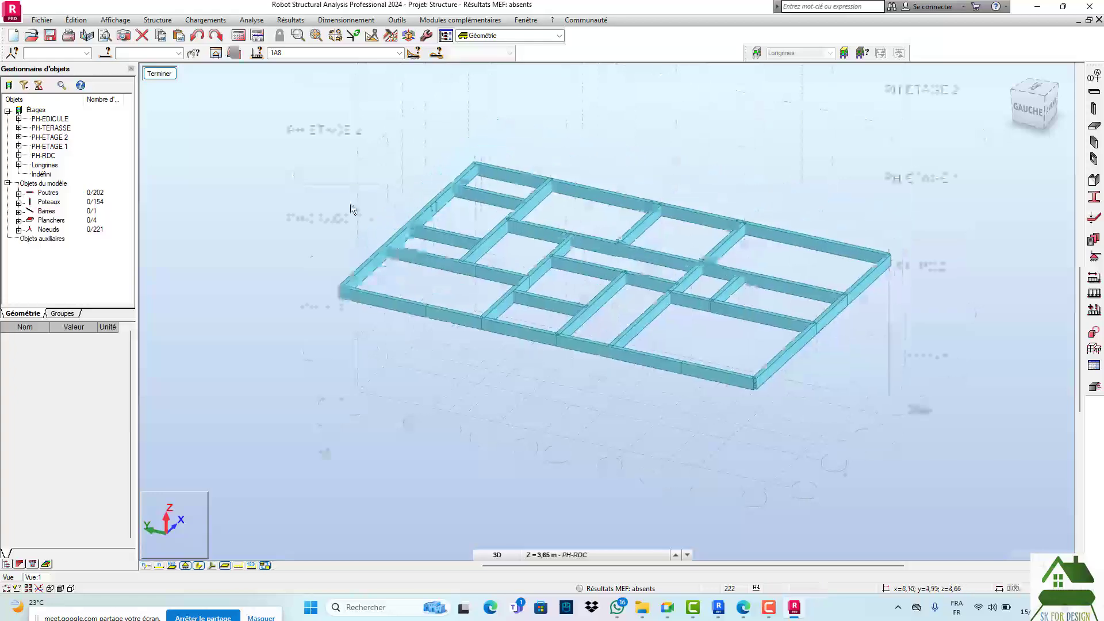
scroll(351, 210, up, 2)
mouse_move(468, 201)
middle_down()
mouse_move(402, 225)
mouse_move(454, 240)
middle_up()
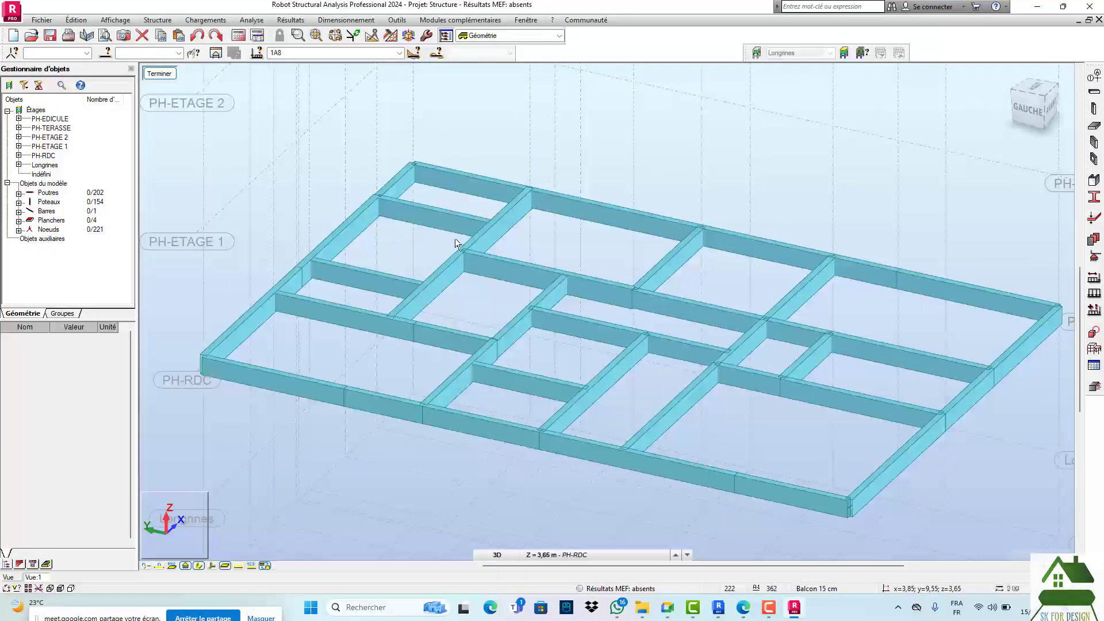
scroll(455, 238, down, 2)
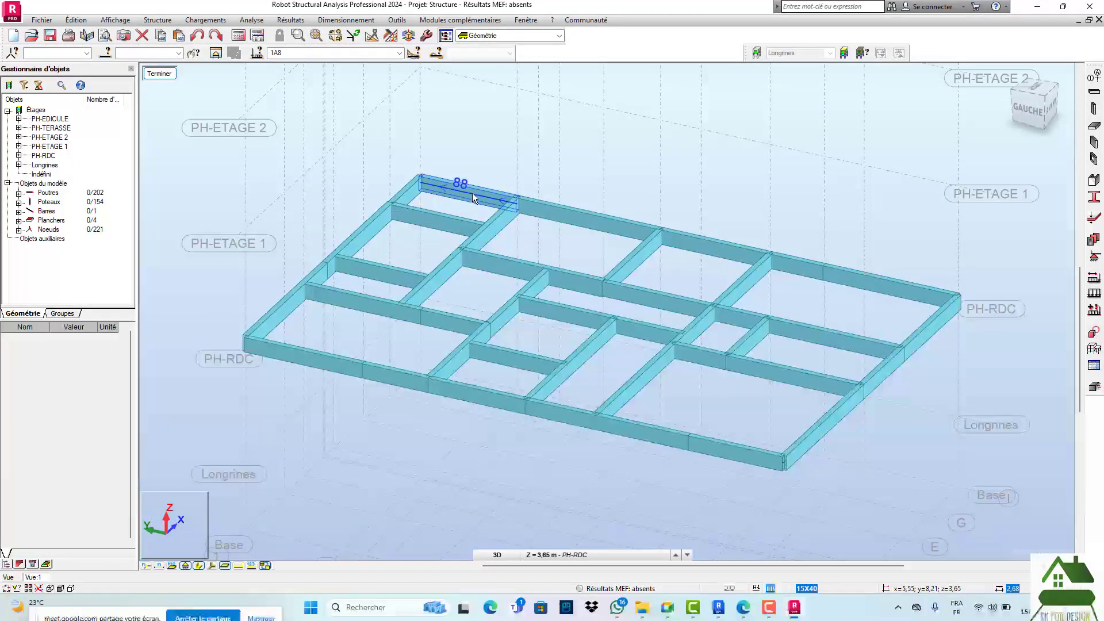
scroll(492, 174, down, 1)
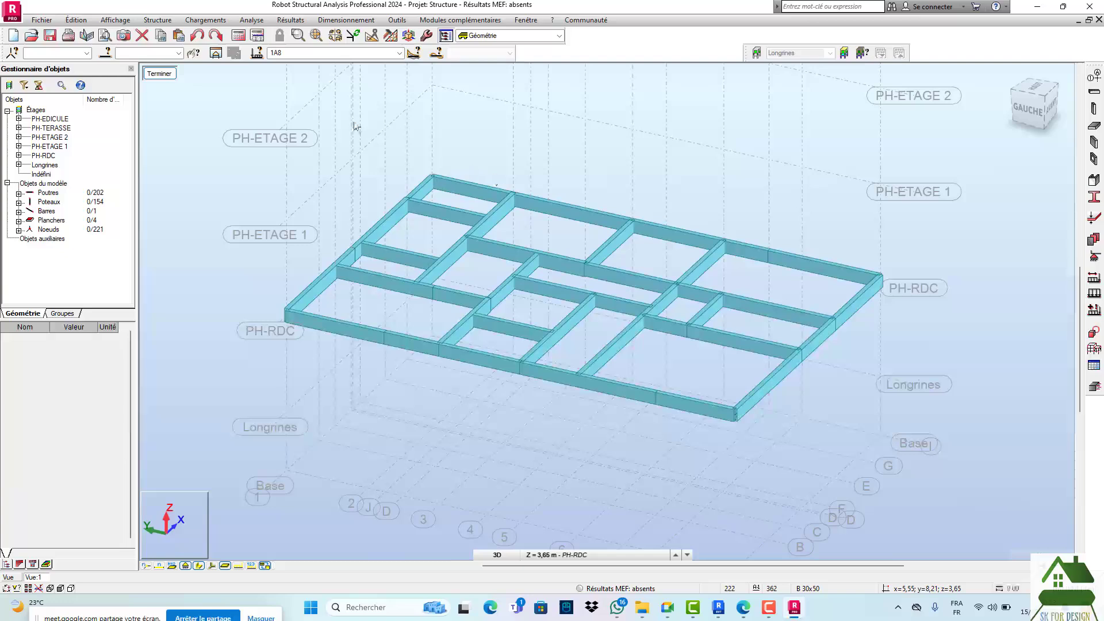
click(159, 73)
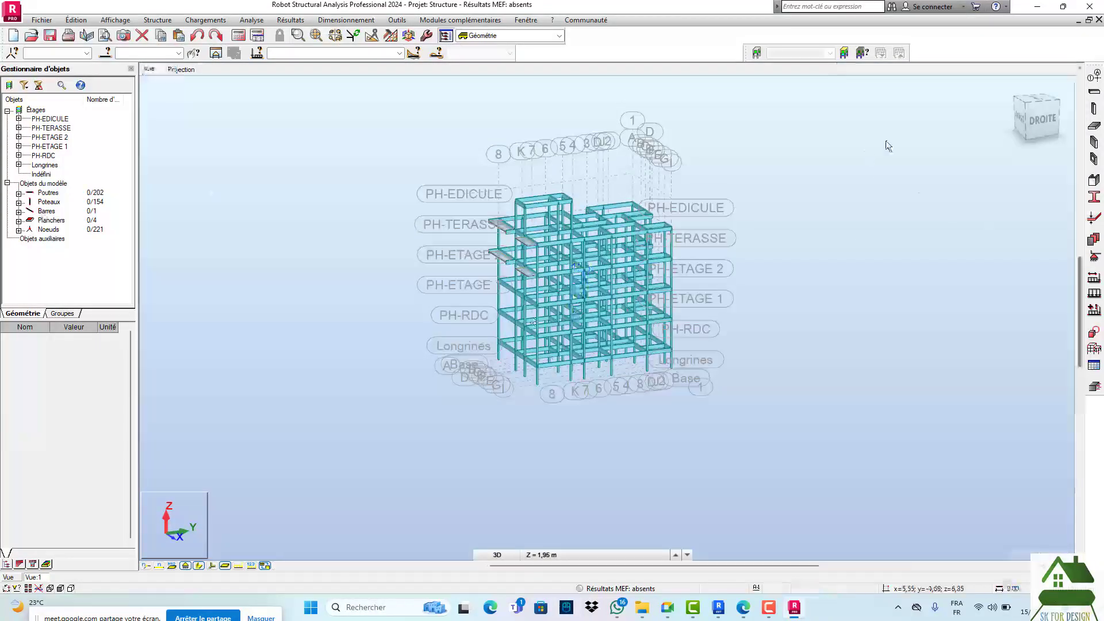
- From the DROITE side, select the PH-RDC beams with only their supporting columns, view them isolated in 3D, and return to the whole structure
click(1040, 119)
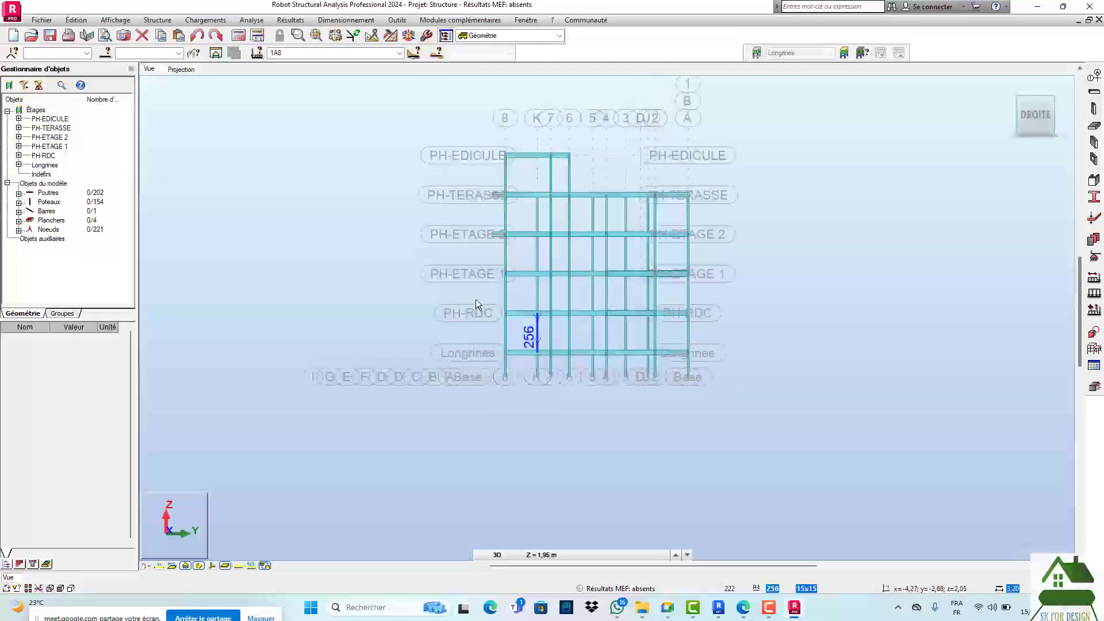
scroll(477, 299, up, 1)
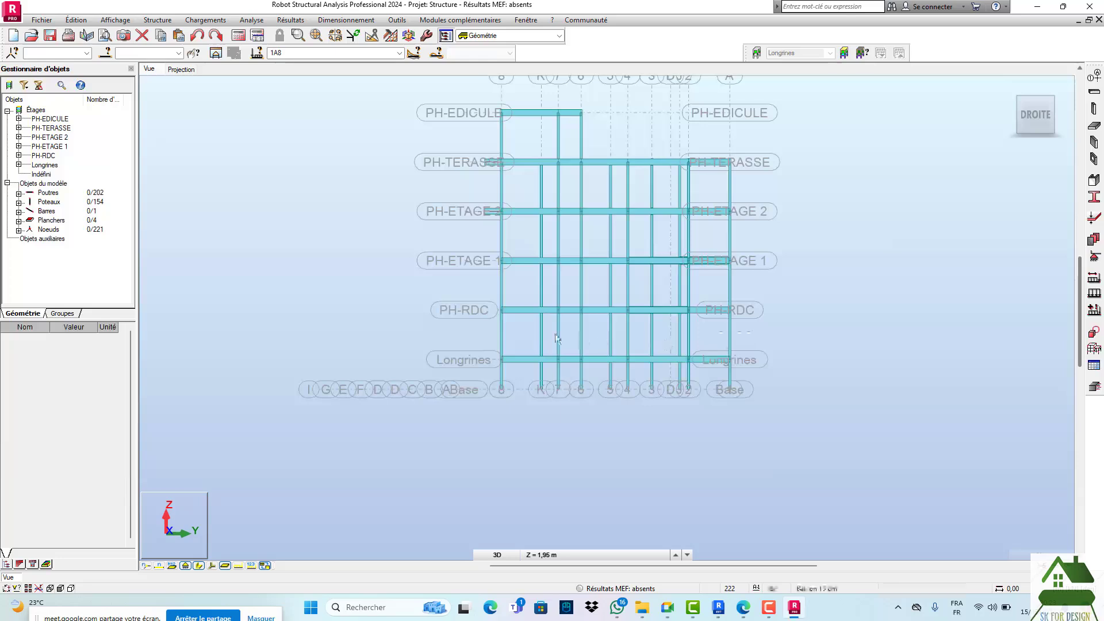
click(475, 305)
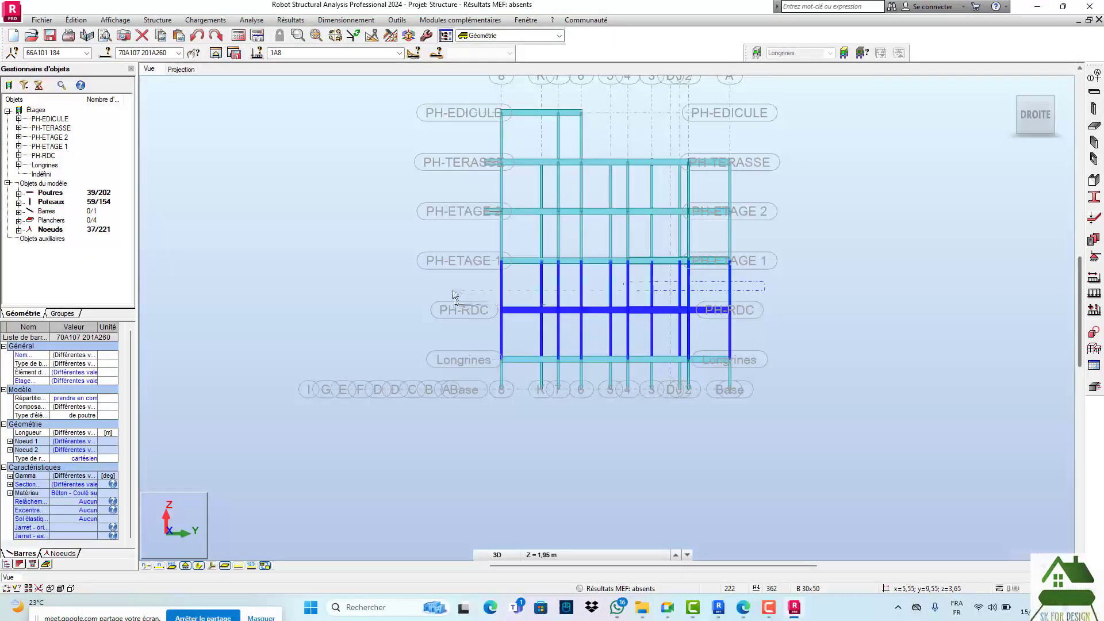
drag(454, 293, 450, 289)
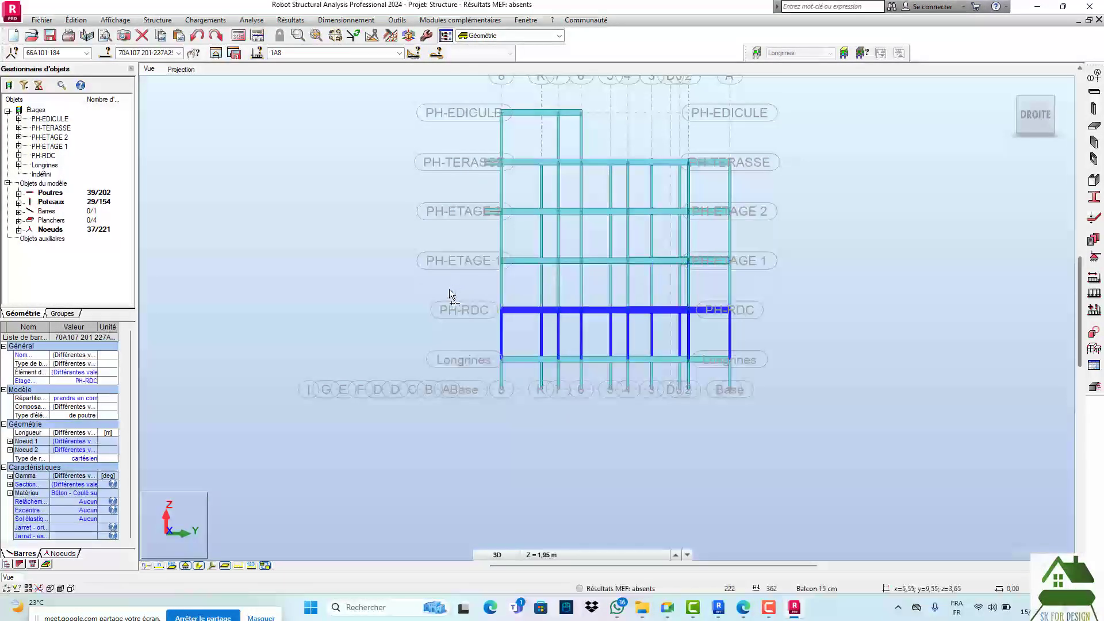
click(232, 56)
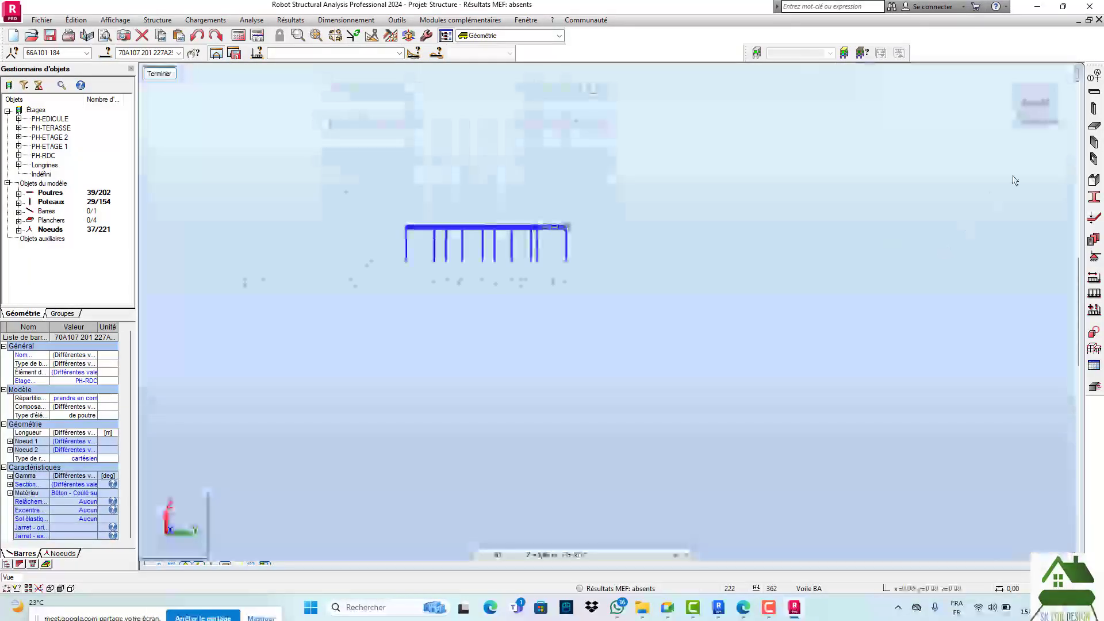
drag(1037, 105, 1011, 130)
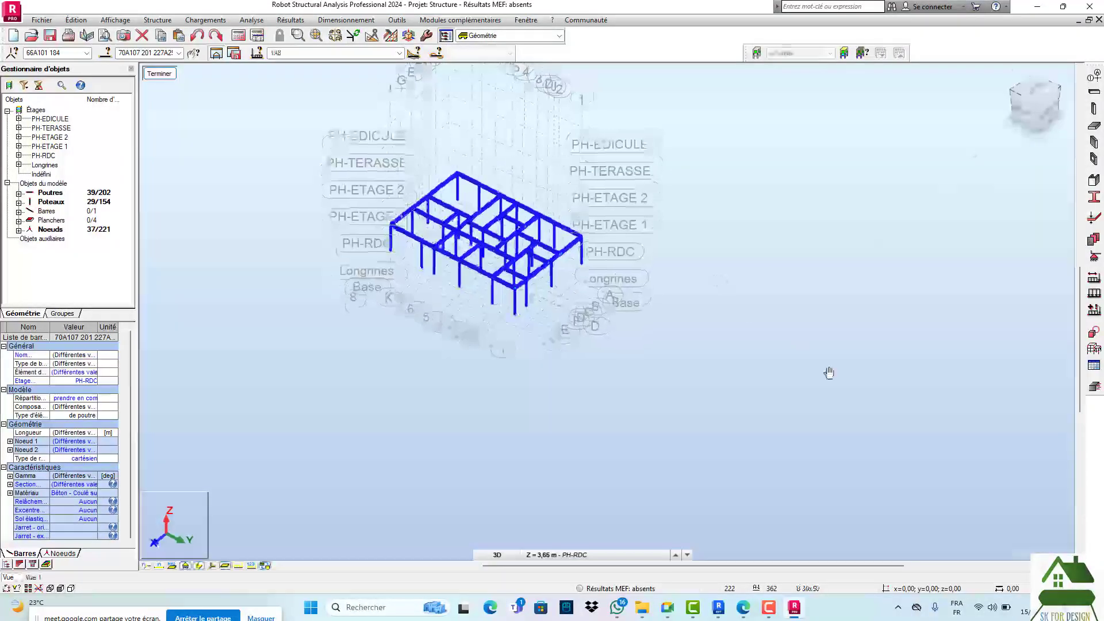
click(8, 583)
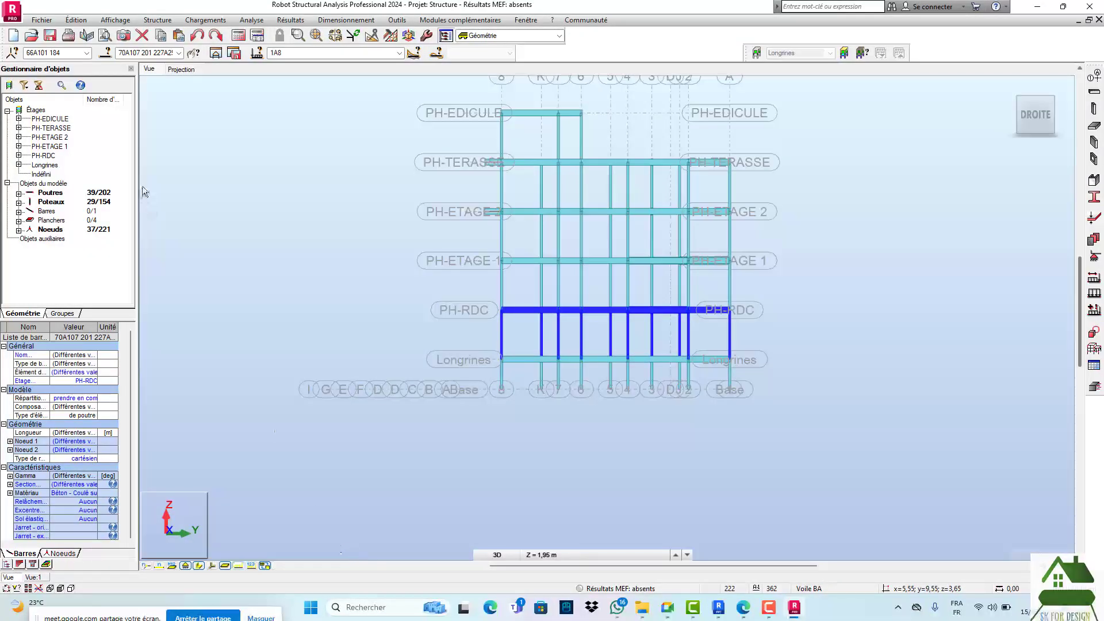
- Open the plan projection, set its level to PH-RDC at 3,65 m, and examine the beam layout
click(176, 71)
scroll(628, 326, up, 4)
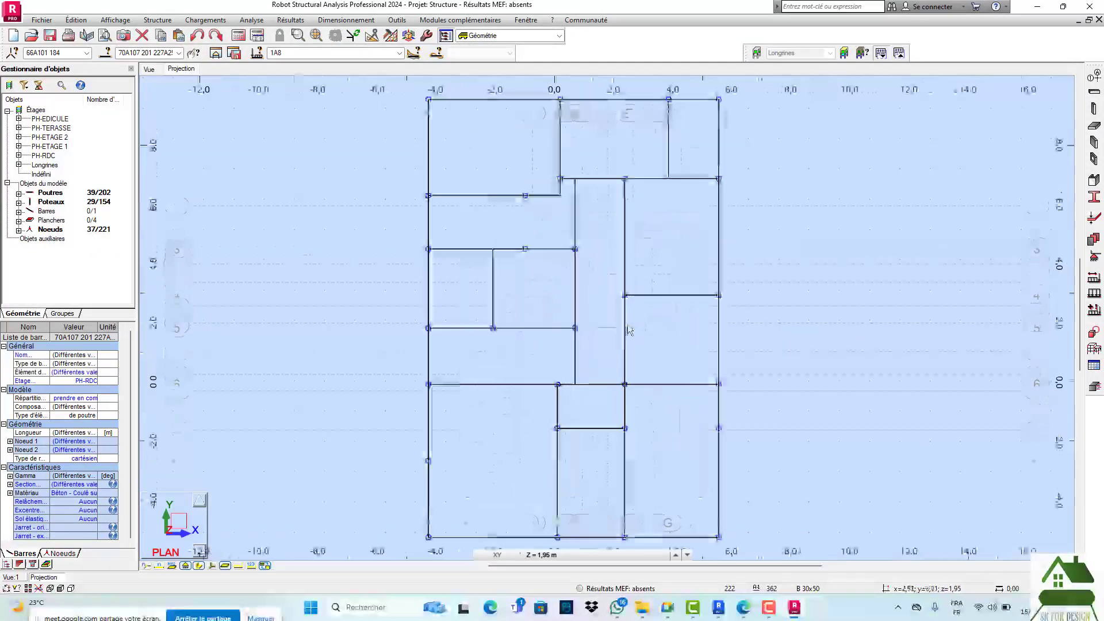
scroll(629, 329, up, 2)
scroll(567, 174, down, 3)
scroll(526, 243, up, 4)
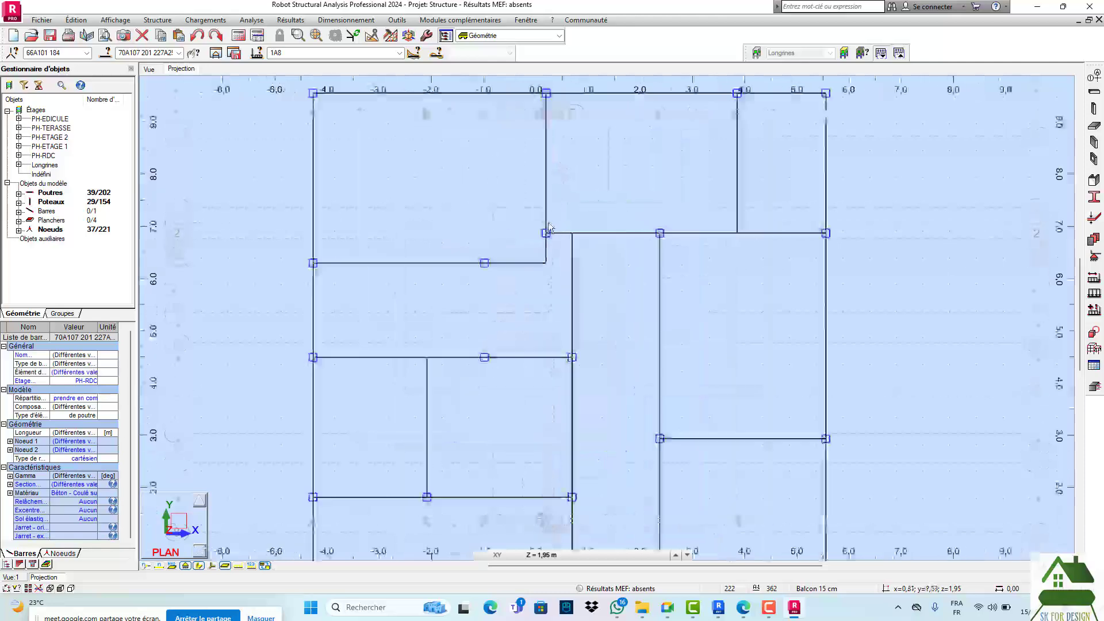
scroll(526, 244, down, 1)
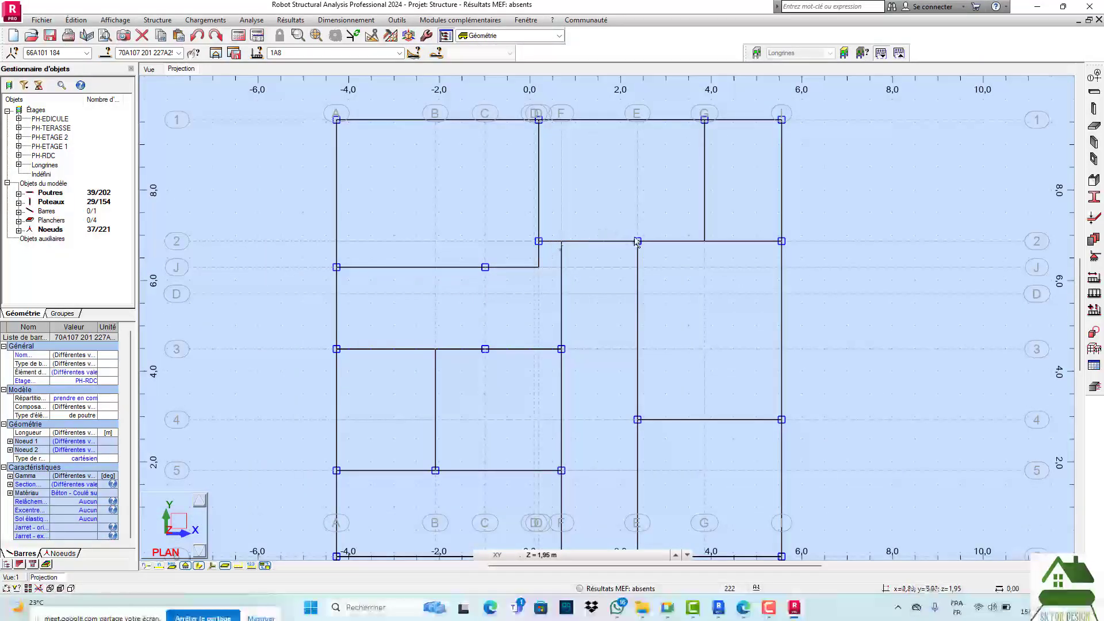
scroll(632, 245, down, 3)
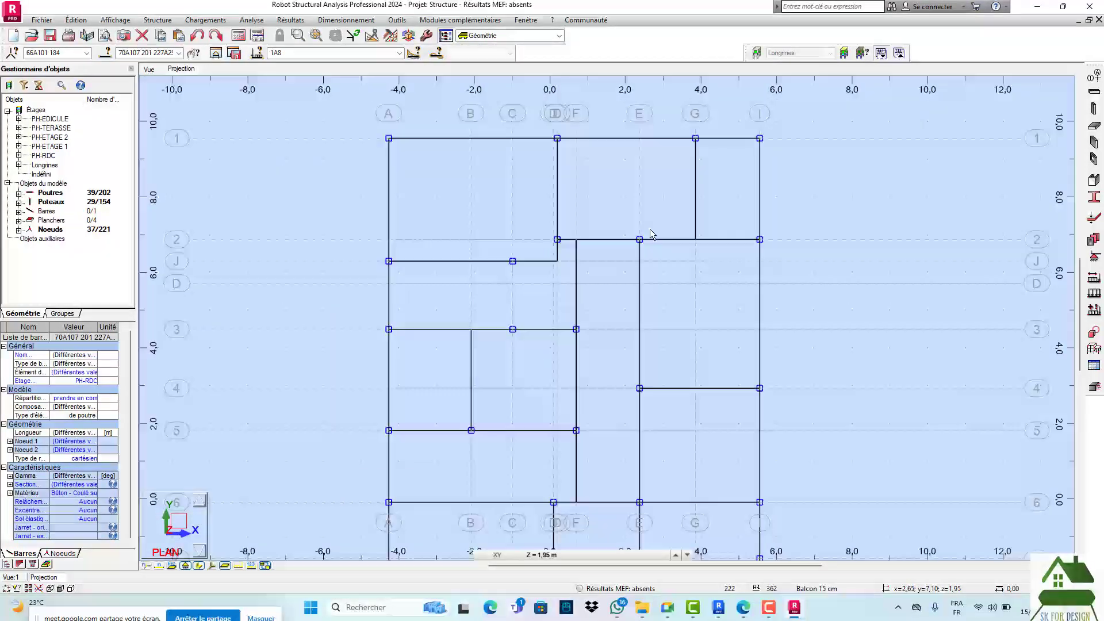
click(553, 557)
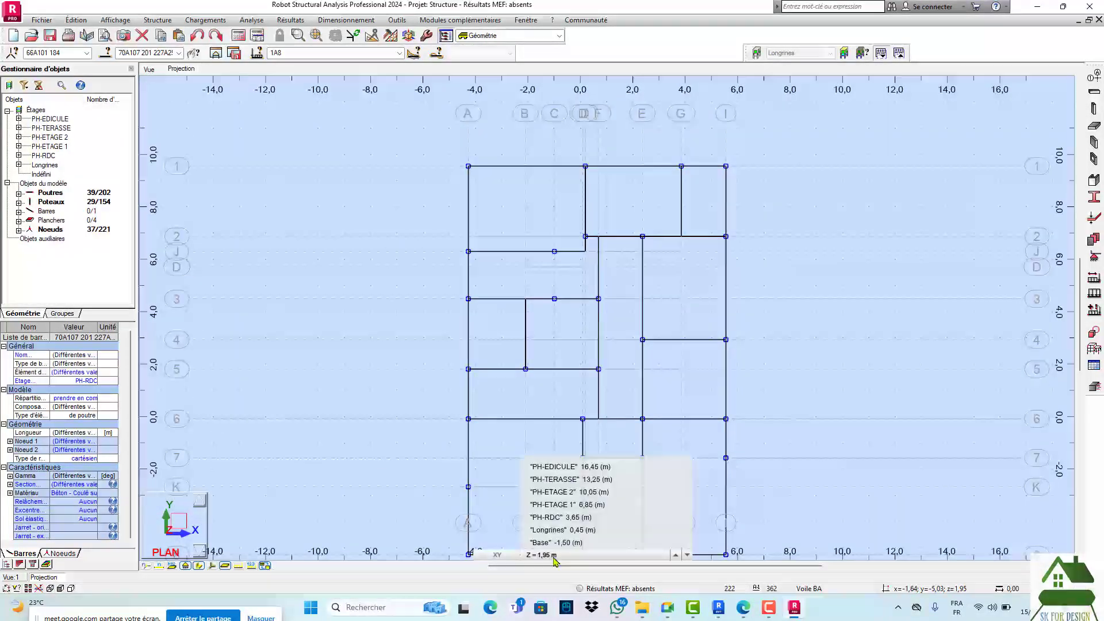
click(583, 517)
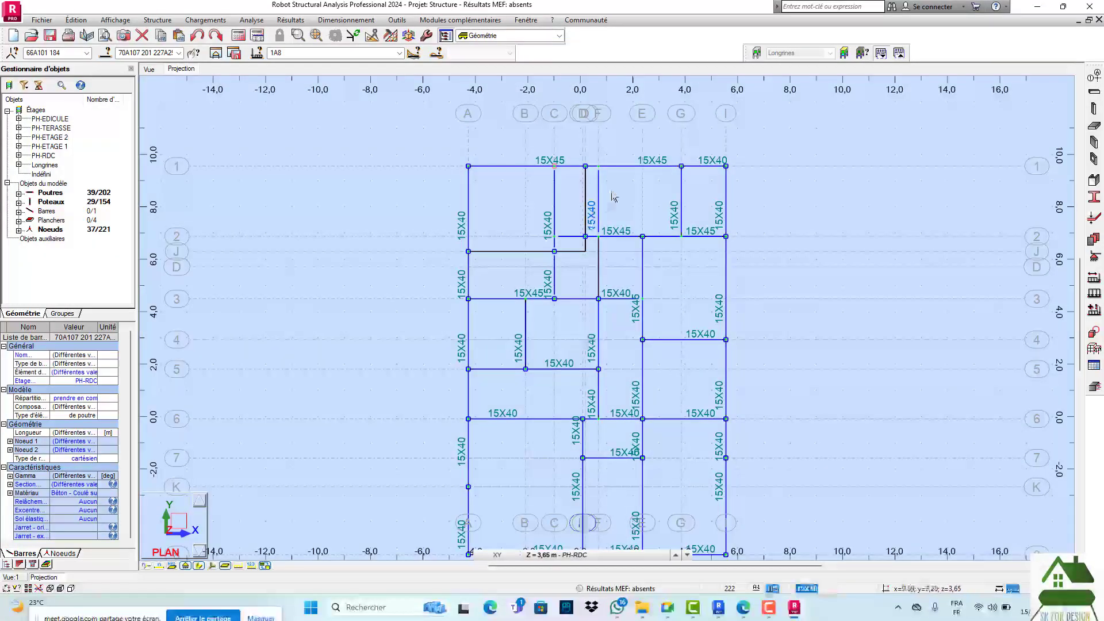
scroll(614, 196, up, 3)
scroll(560, 279, down, 2)
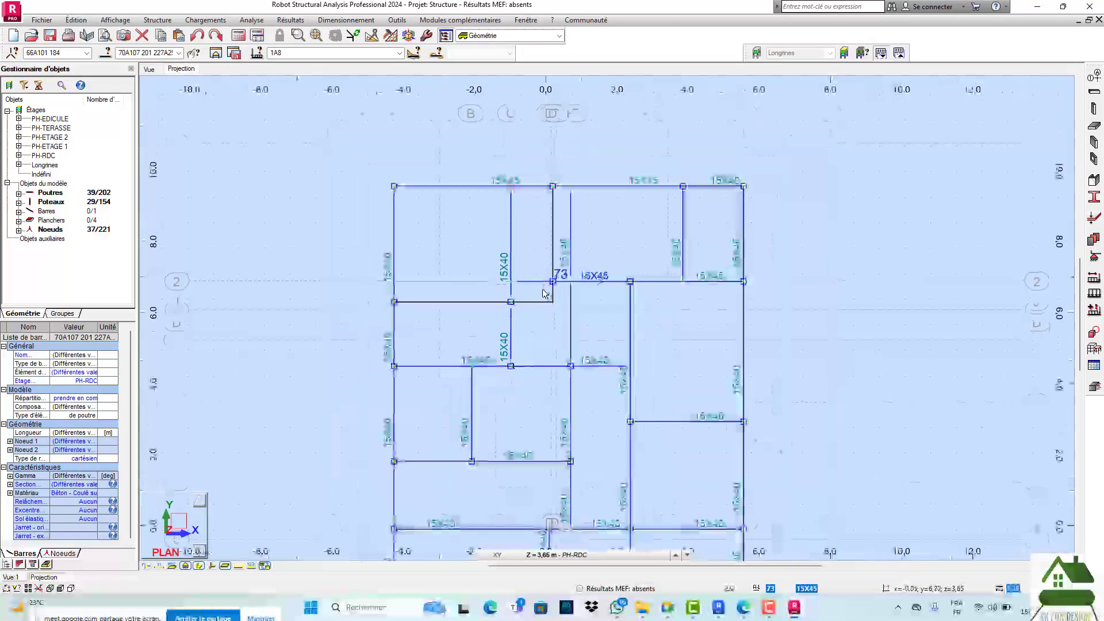
- Return to 3D, view only the selected PH-RDC beams and columns in isolation, and clear the selection
click(147, 68)
click(1046, 118)
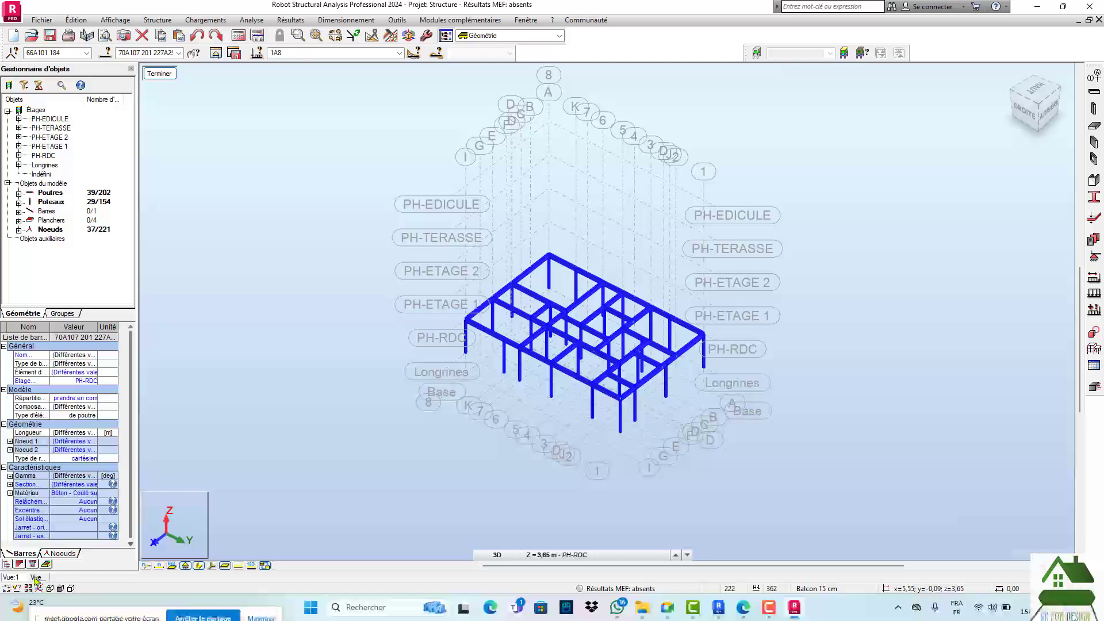
scroll(485, 327, up, 4)
click(329, 313)
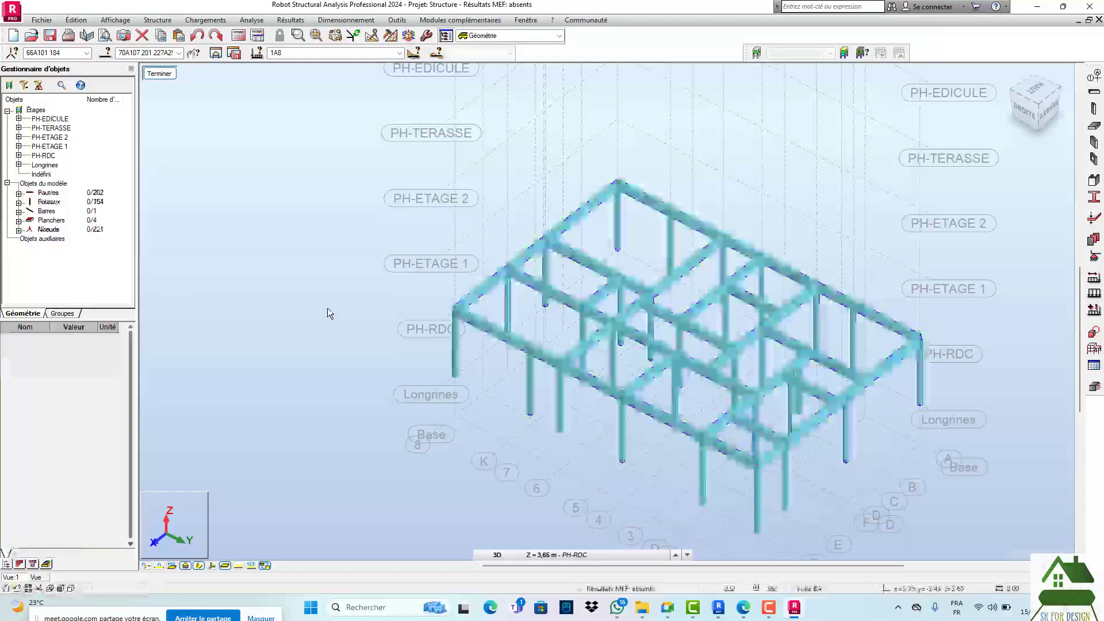
- Switch to Revit, open the PH-RDC ceiling plan, and examine its beams and columns
click(724, 608)
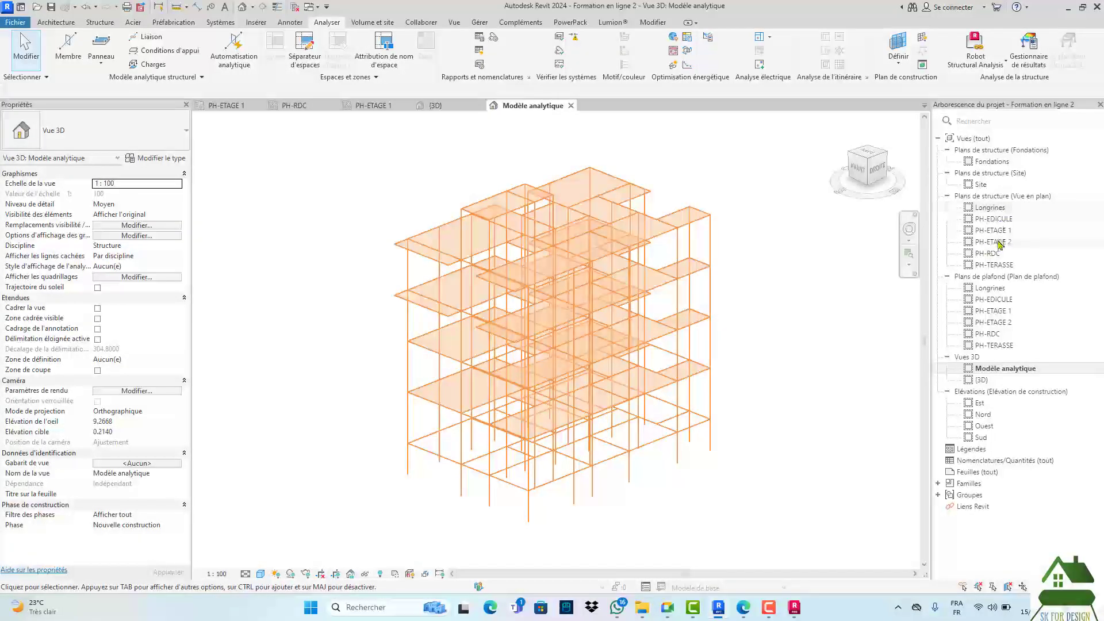
click(947, 196)
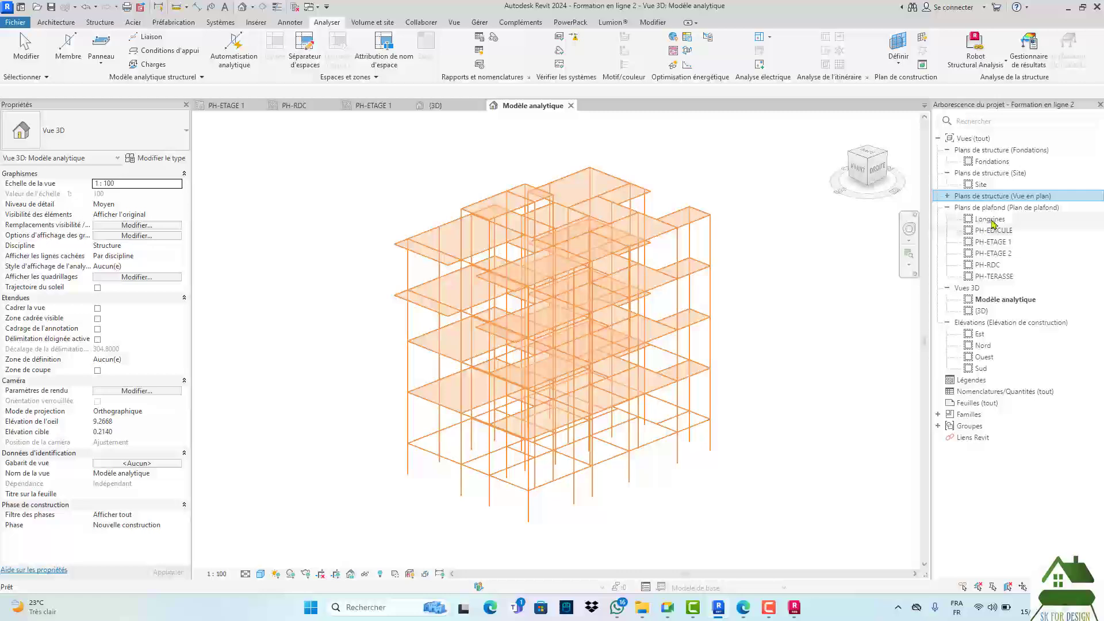
double_click(987, 264)
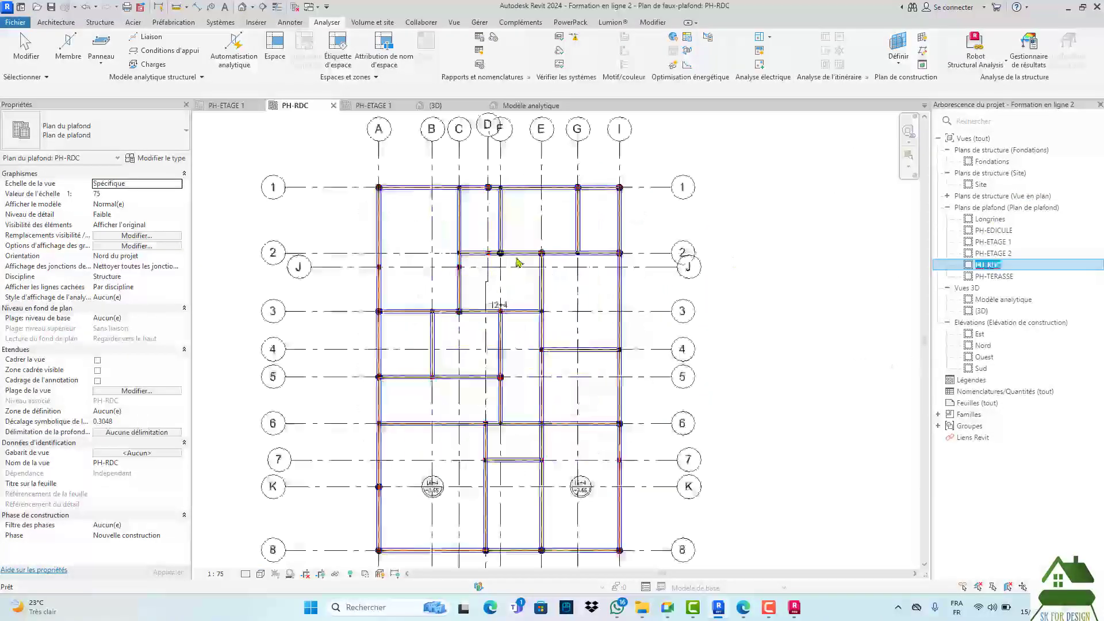
scroll(519, 262, up, 3)
scroll(548, 241, down, 3)
scroll(520, 291, up, 2)
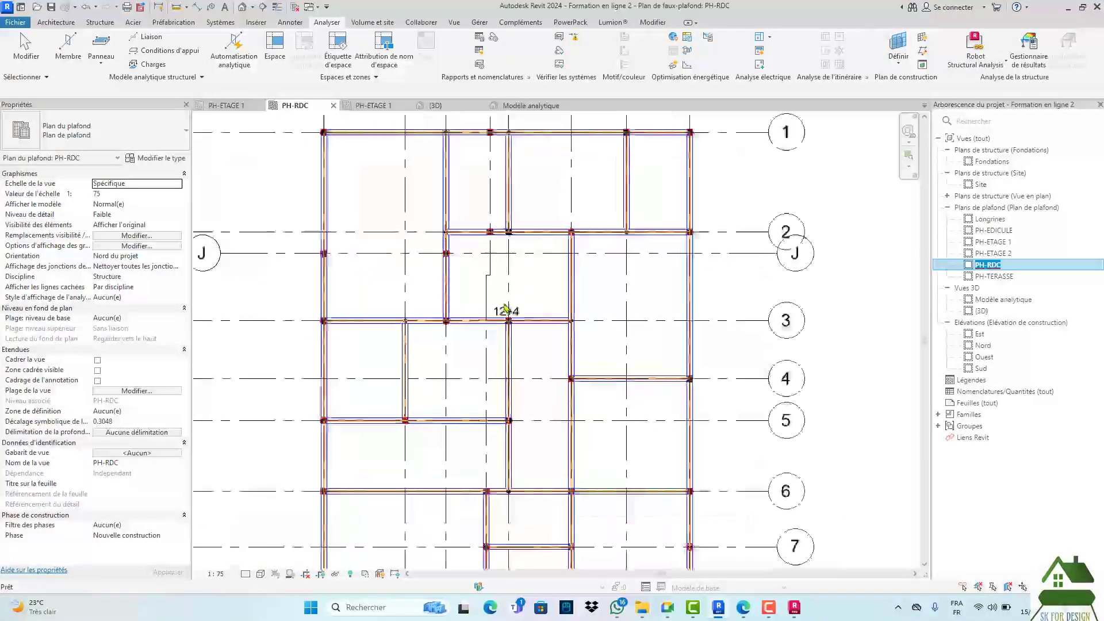
scroll(517, 283, down, 3)
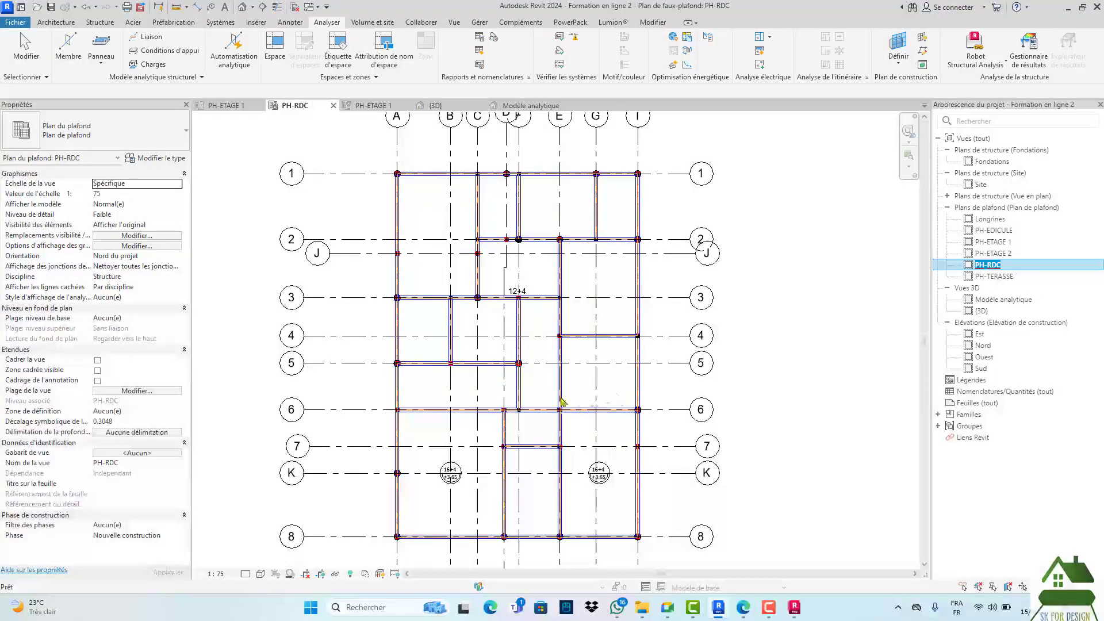
scroll(443, 400, up, 2)
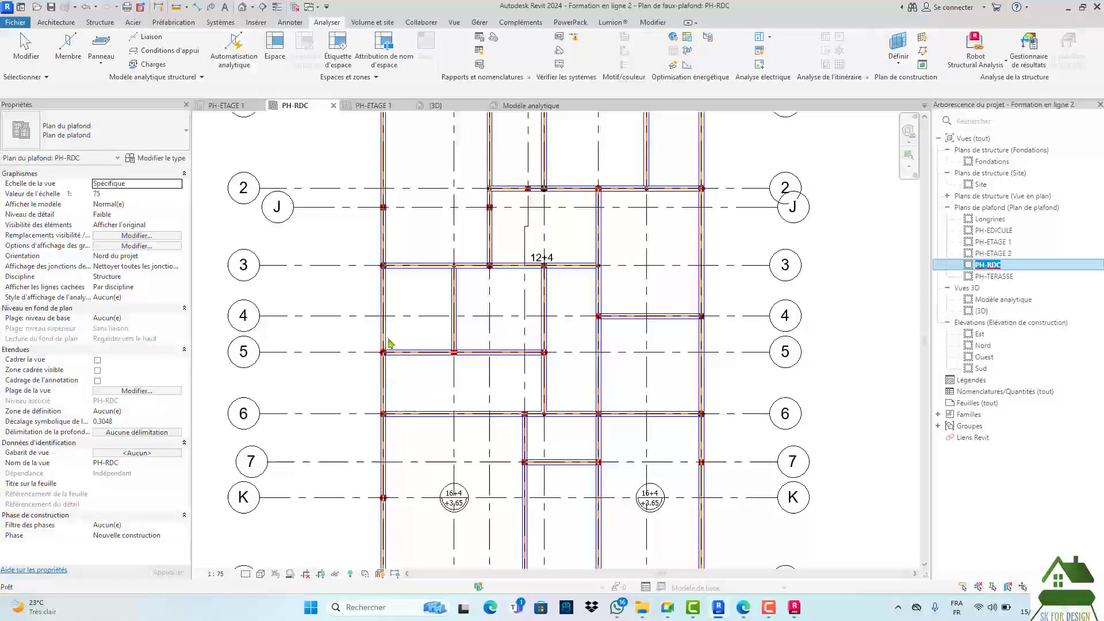
- Compare the isolated PH-RDC frame in Robot Structural Analysis with the PH-RDC ceiling plan in Revit
click(720, 608)
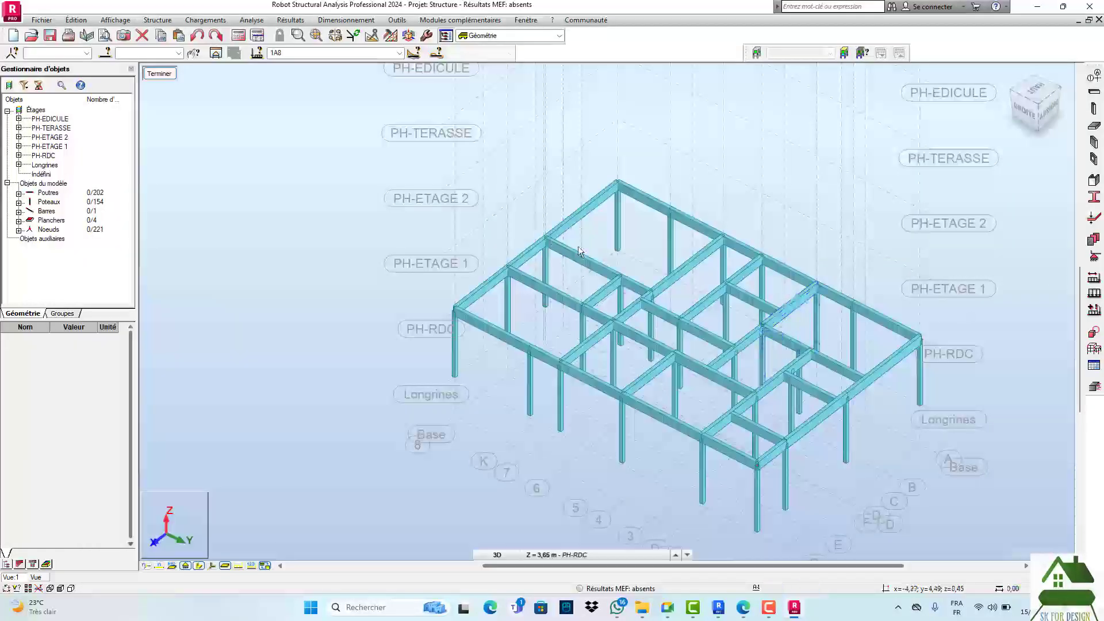
scroll(719, 299, up, 3)
click(720, 609)
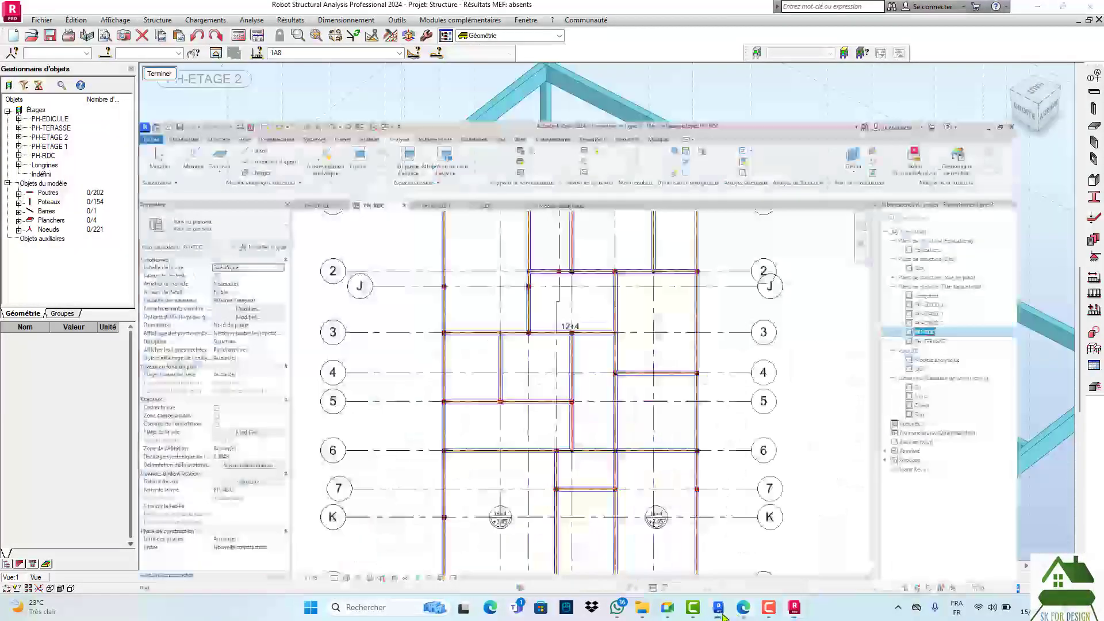
scroll(579, 193, up, 5)
scroll(592, 322, down, 4)
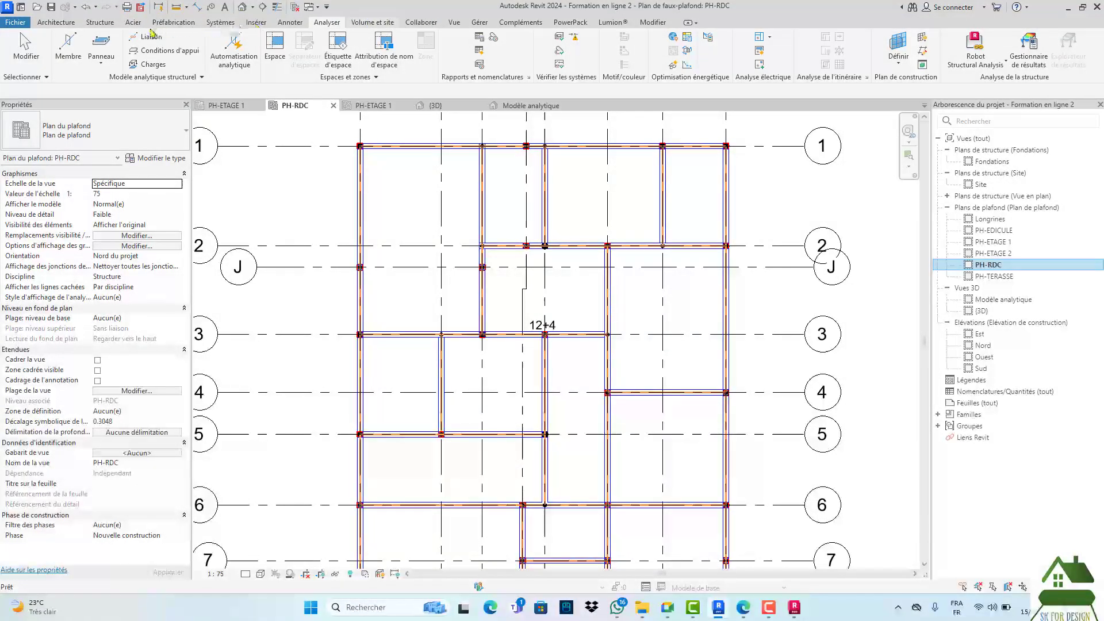
- Draw two parallel horizontal detail lines in the <Lignes épaisses> style in the bay between axes A–C and 1–2
click(289, 22)
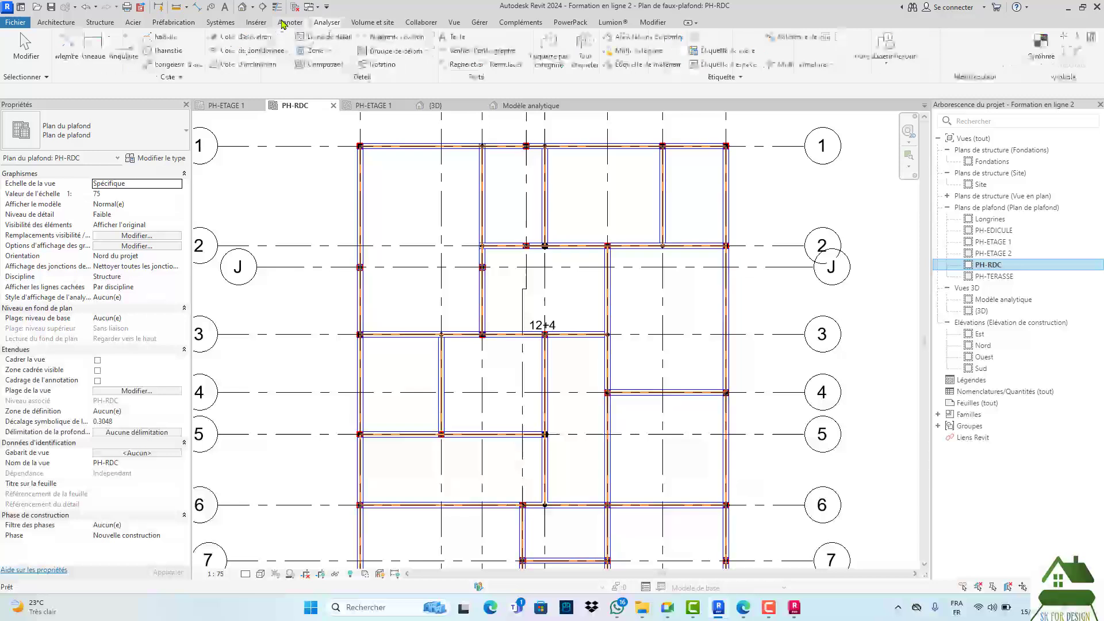
click(323, 36)
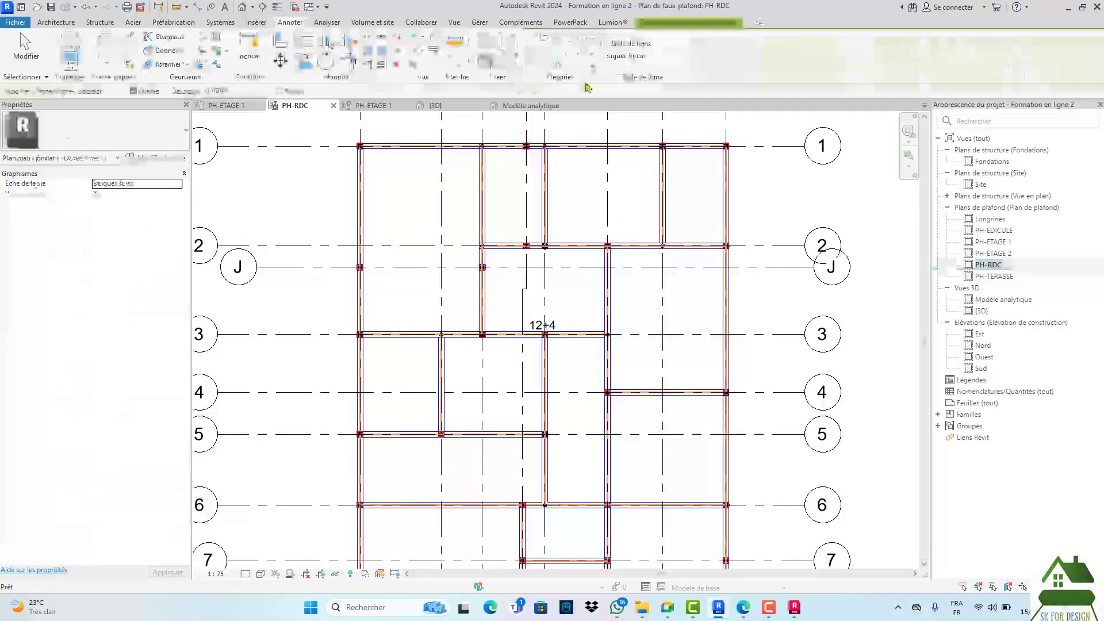
click(638, 55)
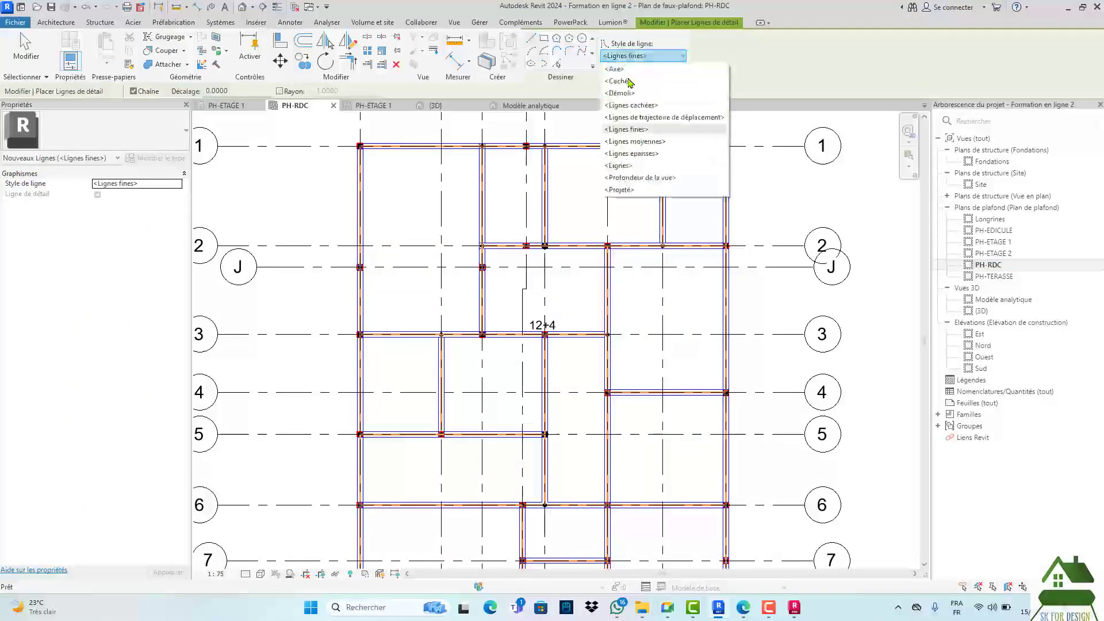
click(640, 154)
click(393, 217)
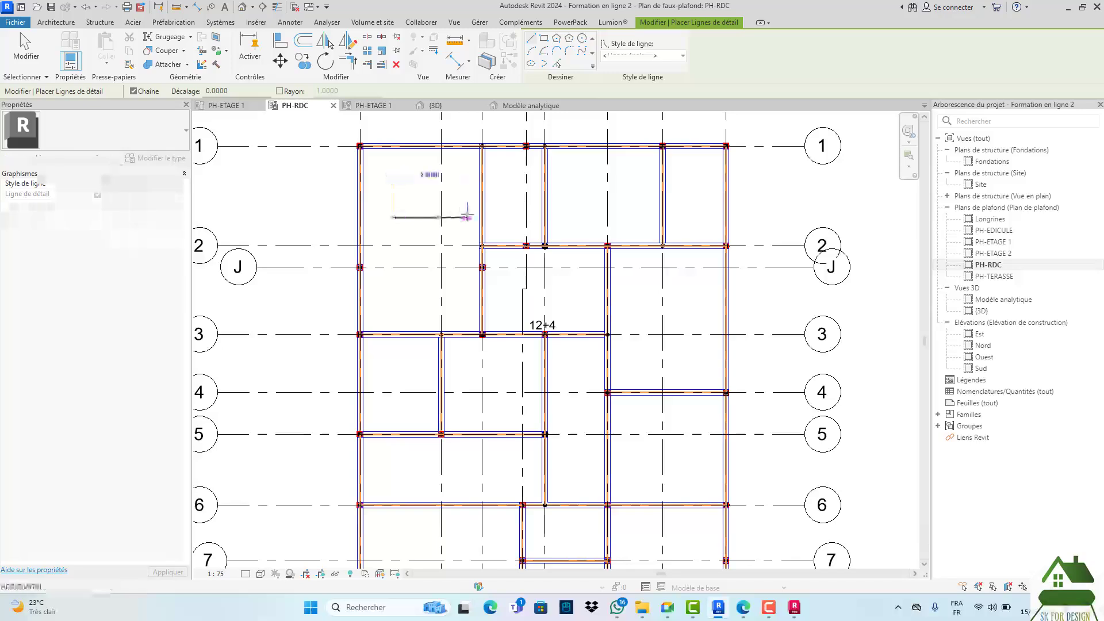
key(Escape)
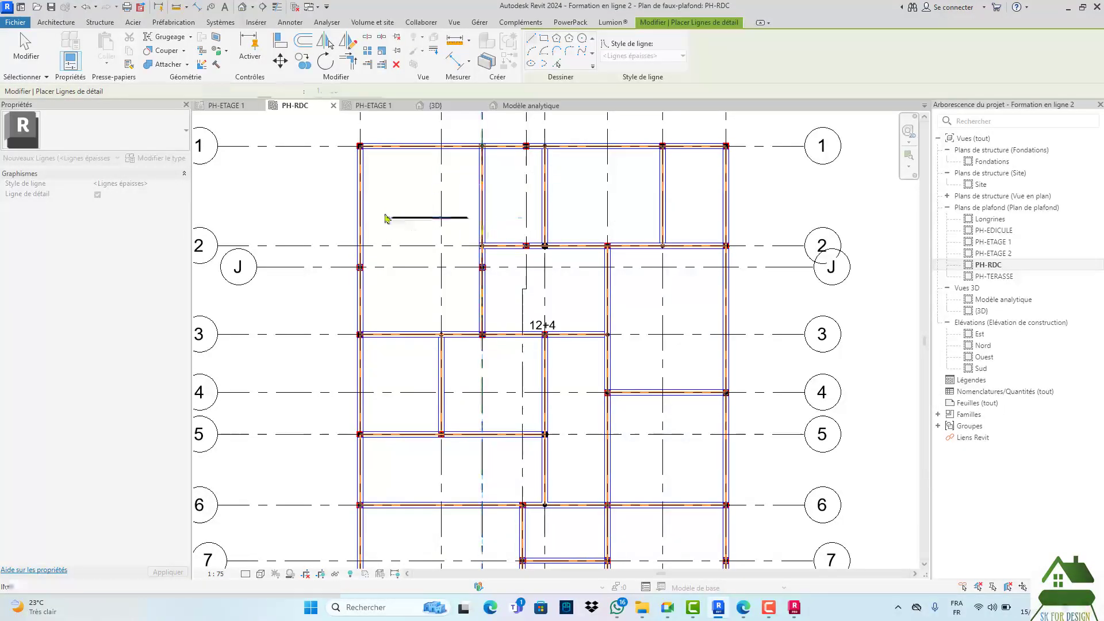
click(393, 236)
click(465, 237)
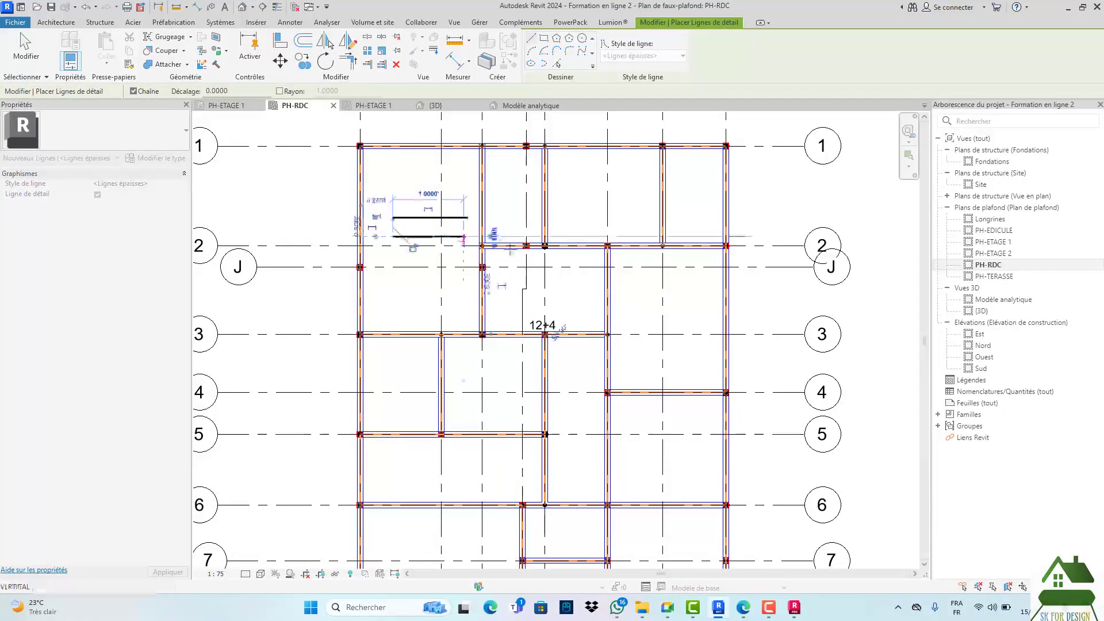
key(Escape)
key(Escape)
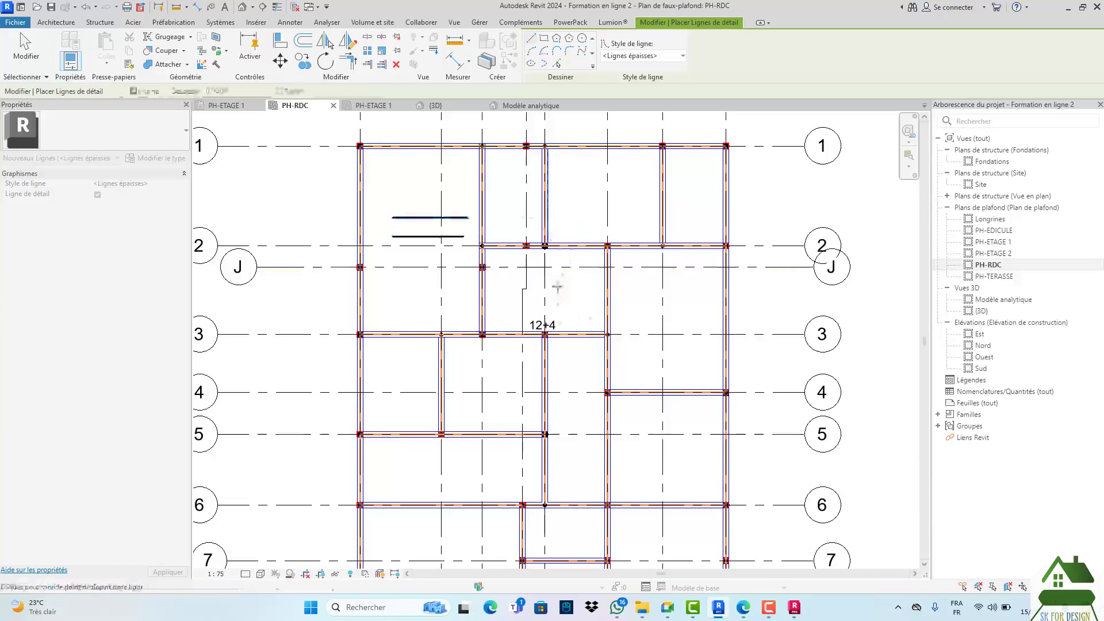
- Draw a vertical detail line about 1.9 m long in the 12+4 bay and a horizontal one between axes E–I and 2–4
click(563, 246)
scroll(561, 264, up, 2)
click(564, 352)
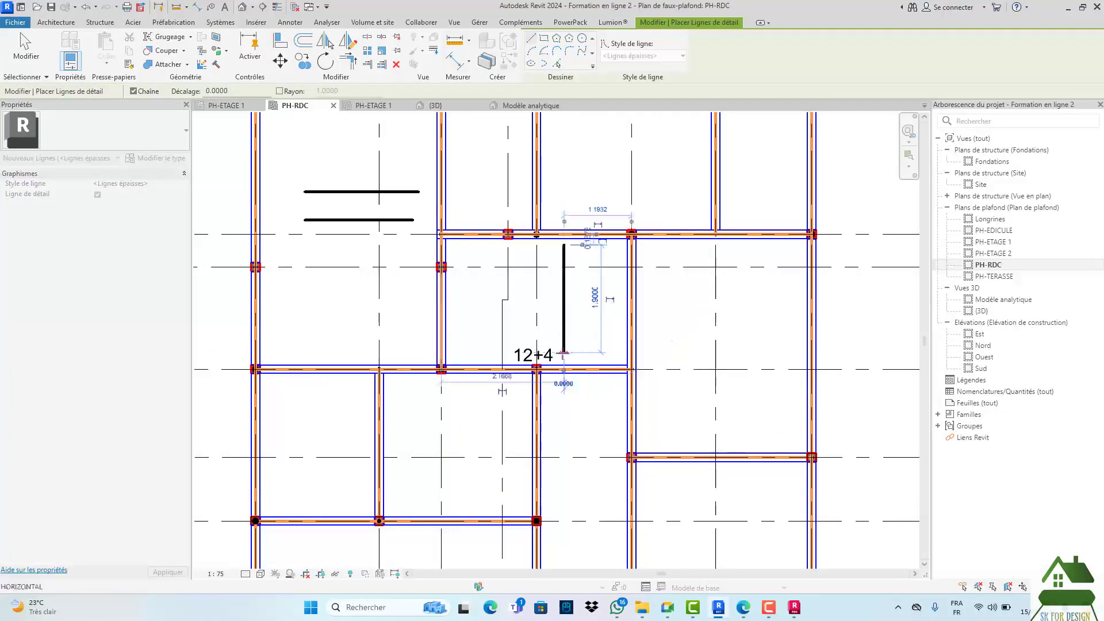
key(Escape)
click(664, 310)
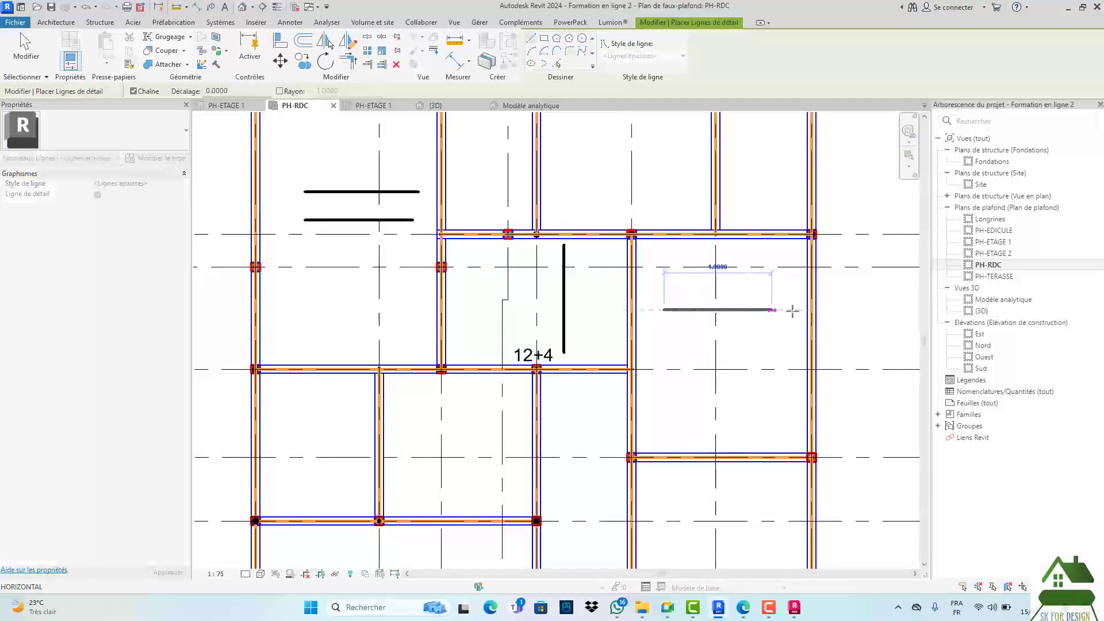
click(795, 310)
key(Escape)
scroll(674, 384, down, 2)
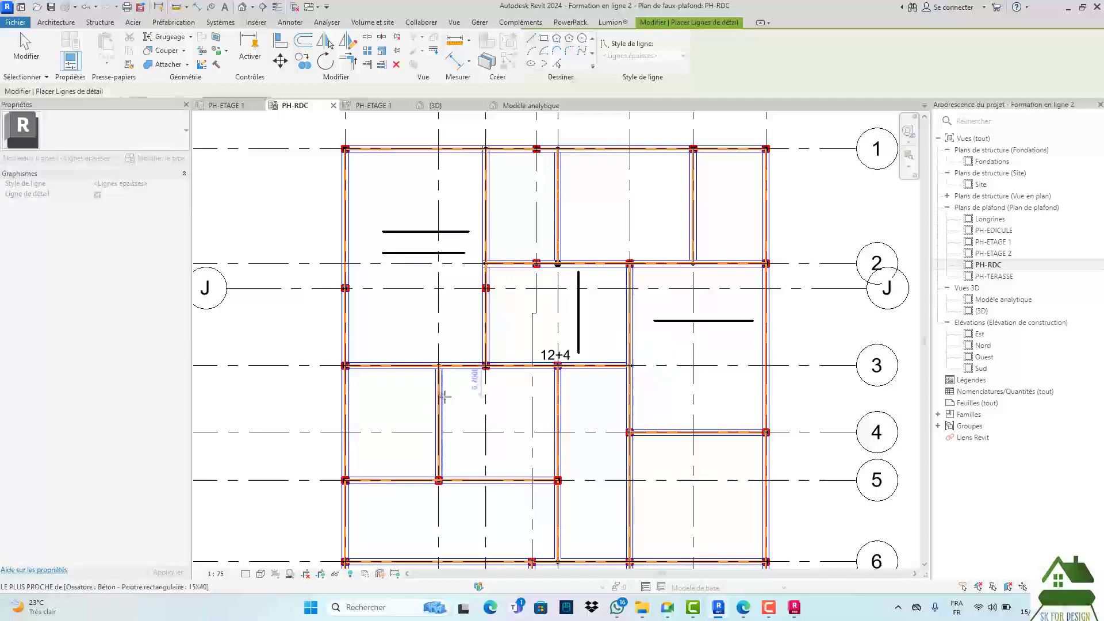
- Draw horizontal detail lines in the bay between axes E–I and 4–6 and in the narrow bay between axes F and E
middle_drag(469, 376, 424, 342)
middle_drag(647, 466, 565, 431)
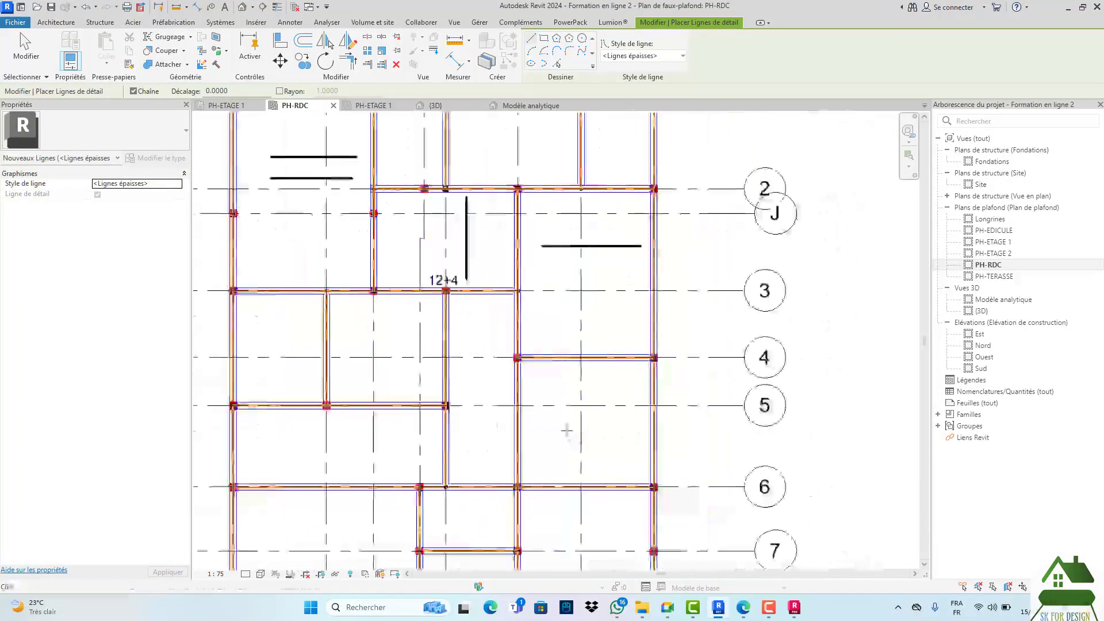
click(555, 423)
click(633, 424)
key(Escape)
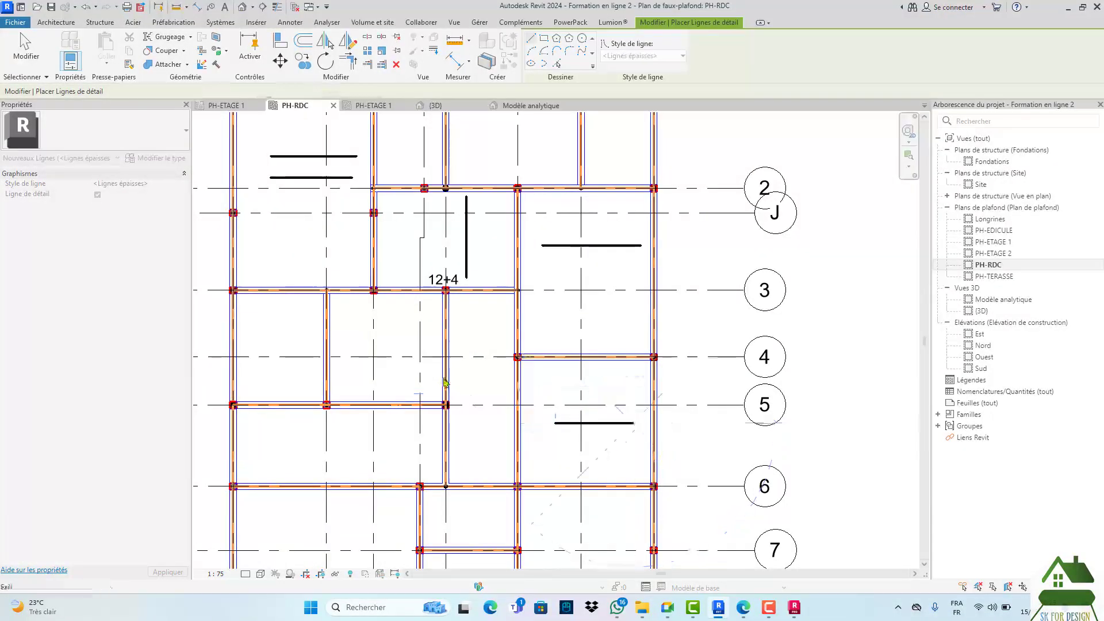
scroll(464, 380, up, 2)
click(464, 379)
click(531, 381)
key(Escape)
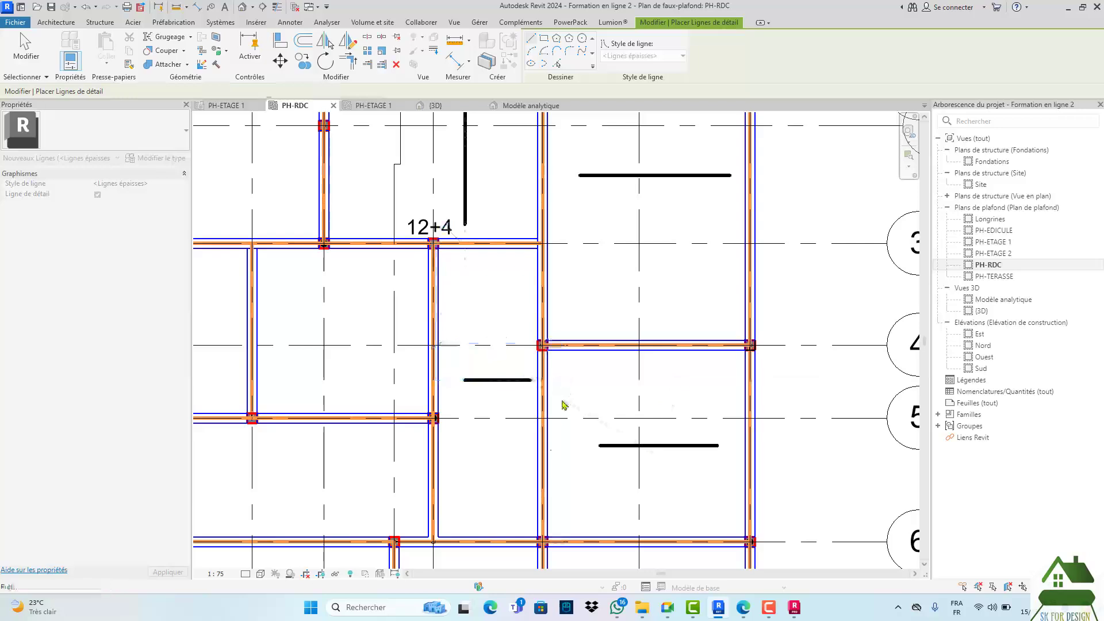
- Place aligned dimensions for the clear height and clear width of the bay between axes 3 and 5, just below the 12+4 label
scroll(592, 367, down, 2)
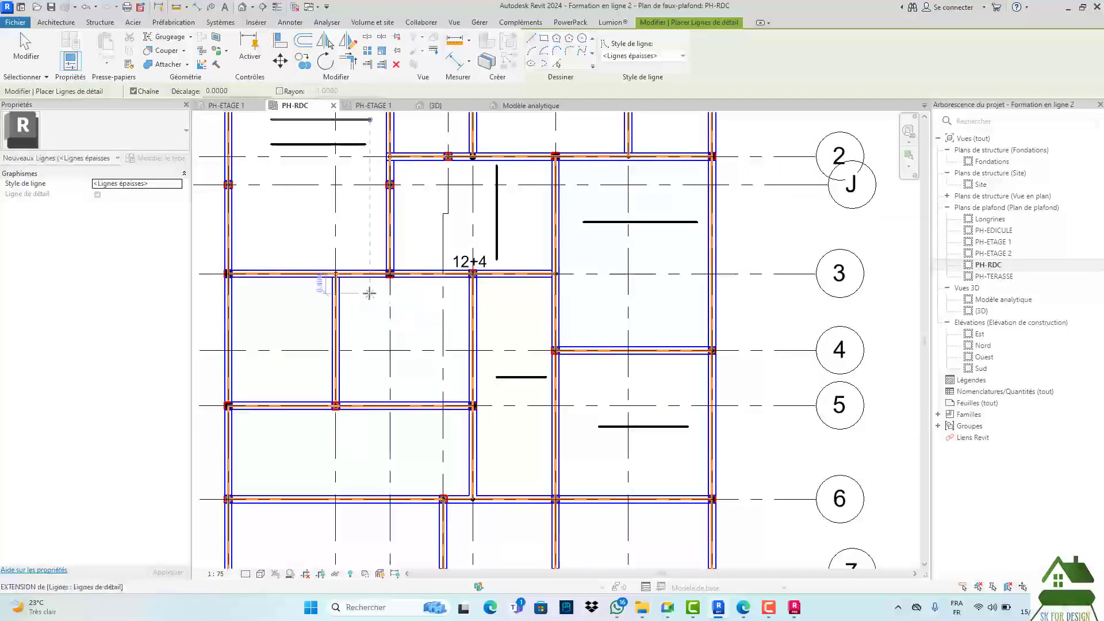
click(290, 22)
click(68, 49)
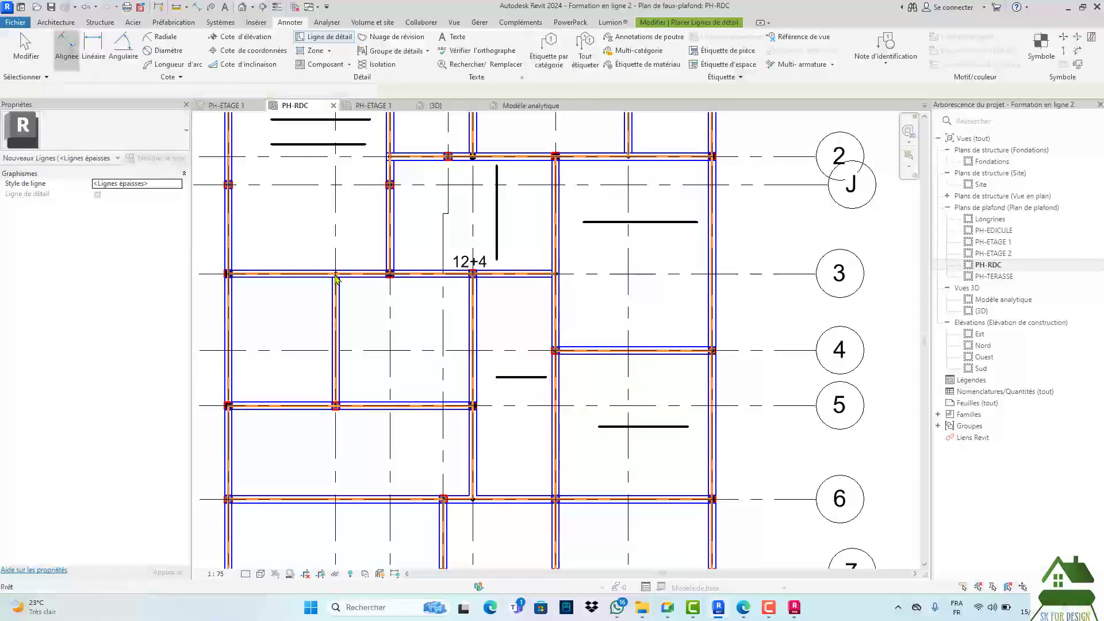
scroll(358, 282, up, 2)
click(357, 273)
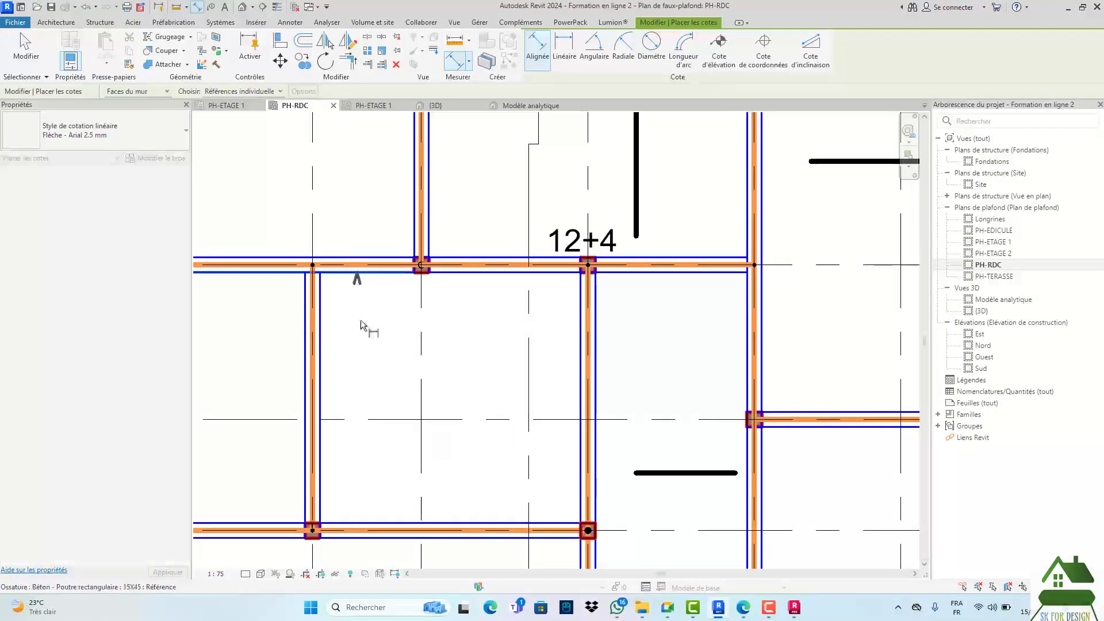
click(382, 522)
click(378, 467)
click(321, 469)
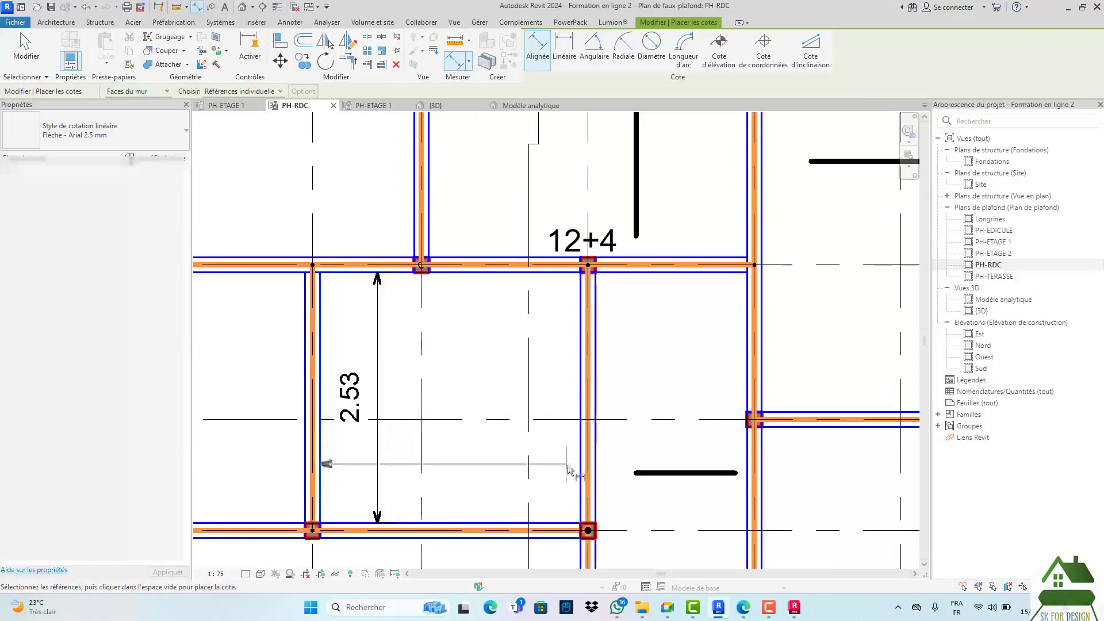
click(579, 477)
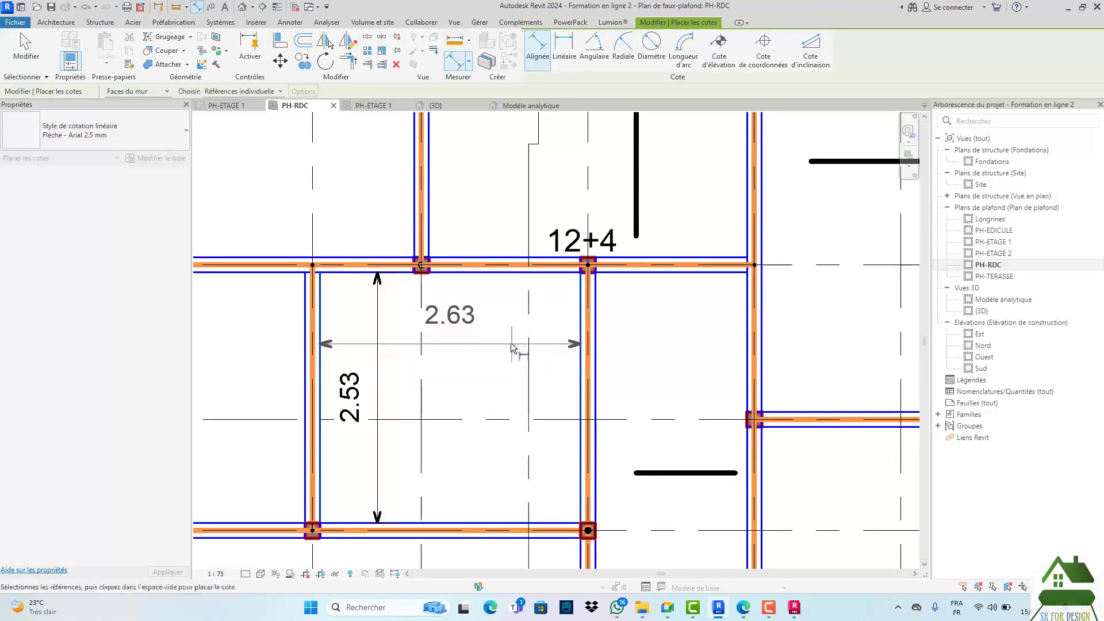
click(511, 347)
scroll(508, 345, down, 1)
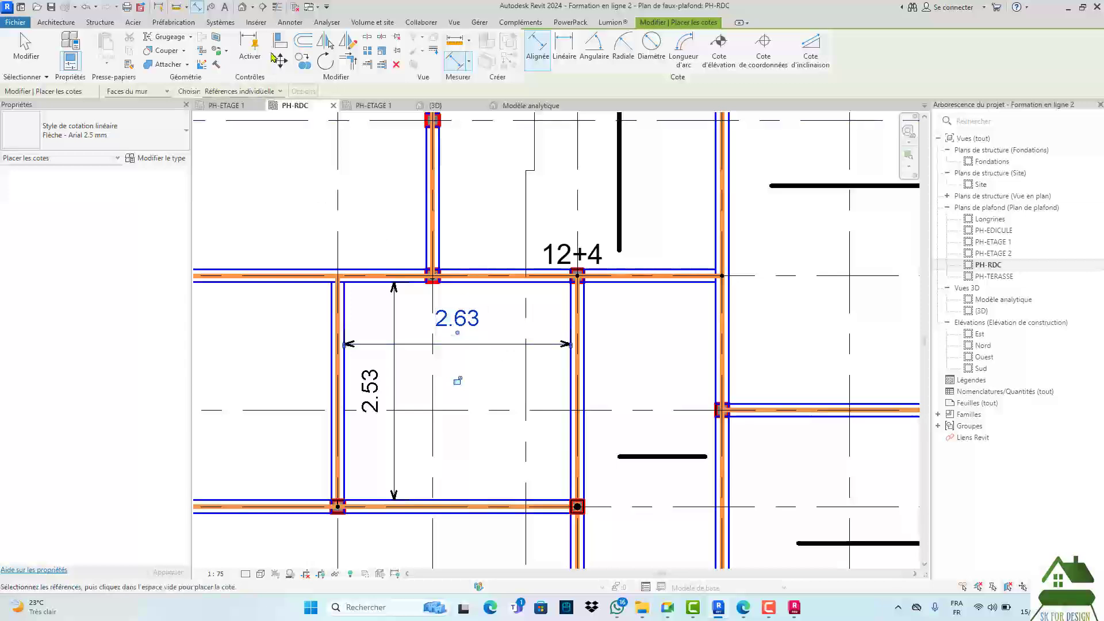
- Draw a vertical detail line about 1.7 m long in the dimensioned bay between axes 3 and 5
click(284, 23)
click(322, 37)
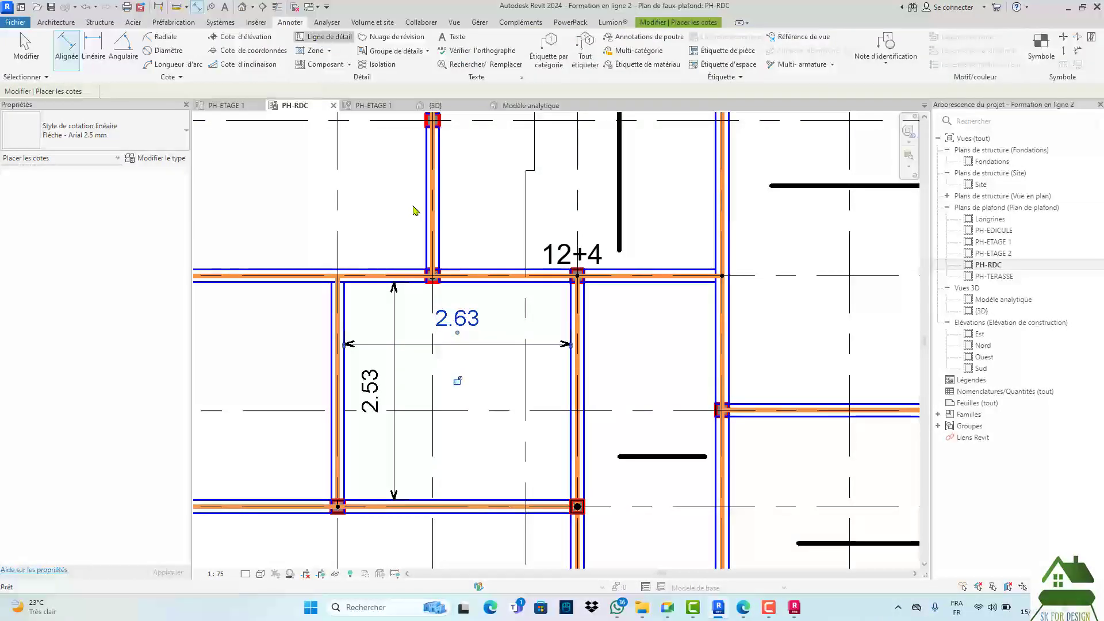
click(495, 314)
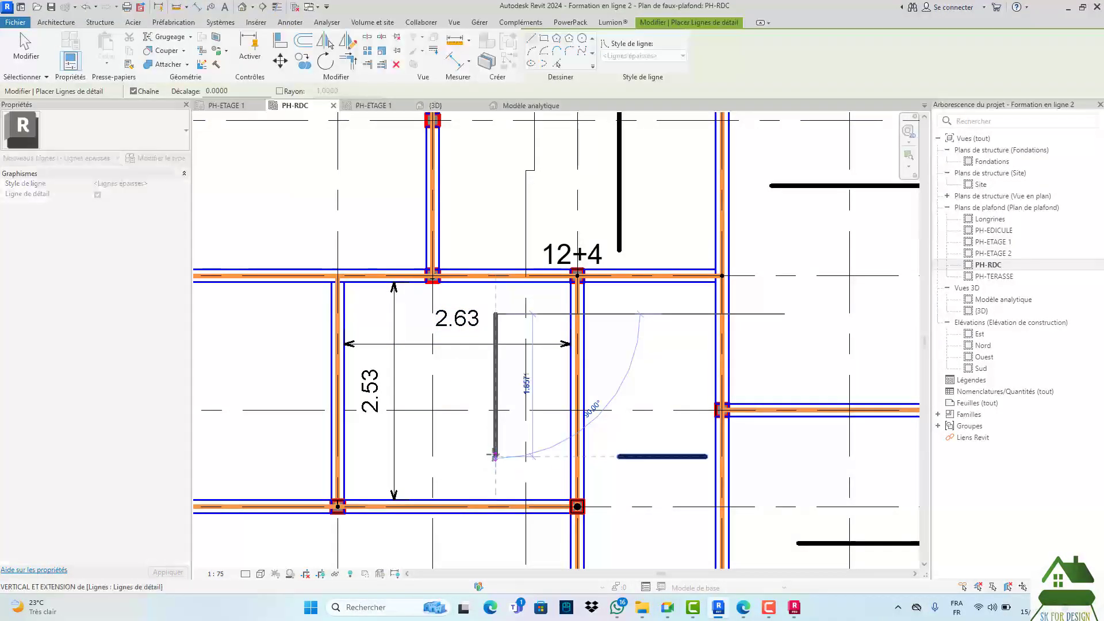
click(496, 457)
key(Escape)
key(Escape)
scroll(445, 412, down, 1)
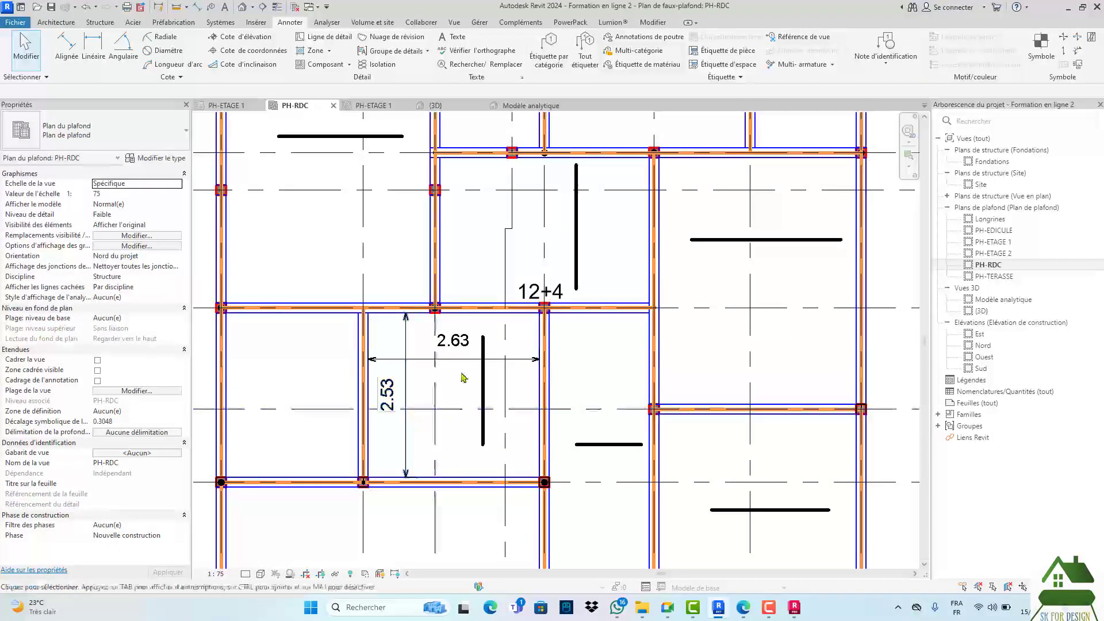
- Place aligned dimensions for the clear height and clear width of the bay between axes 4 and 6
scroll(520, 425, down, 2)
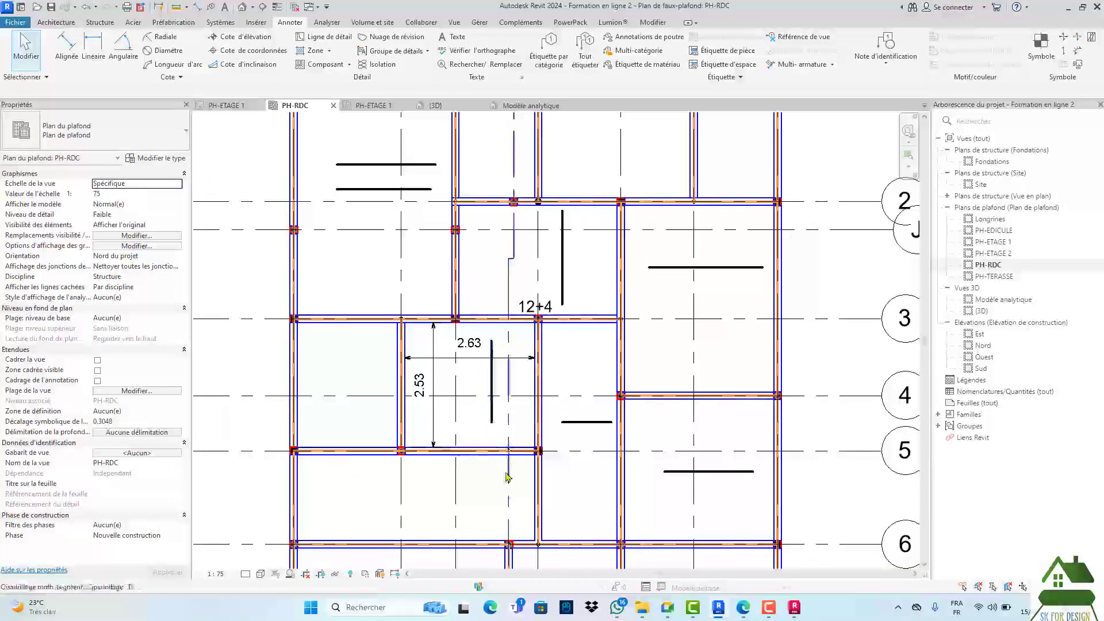
middle_drag(574, 495, 540, 466)
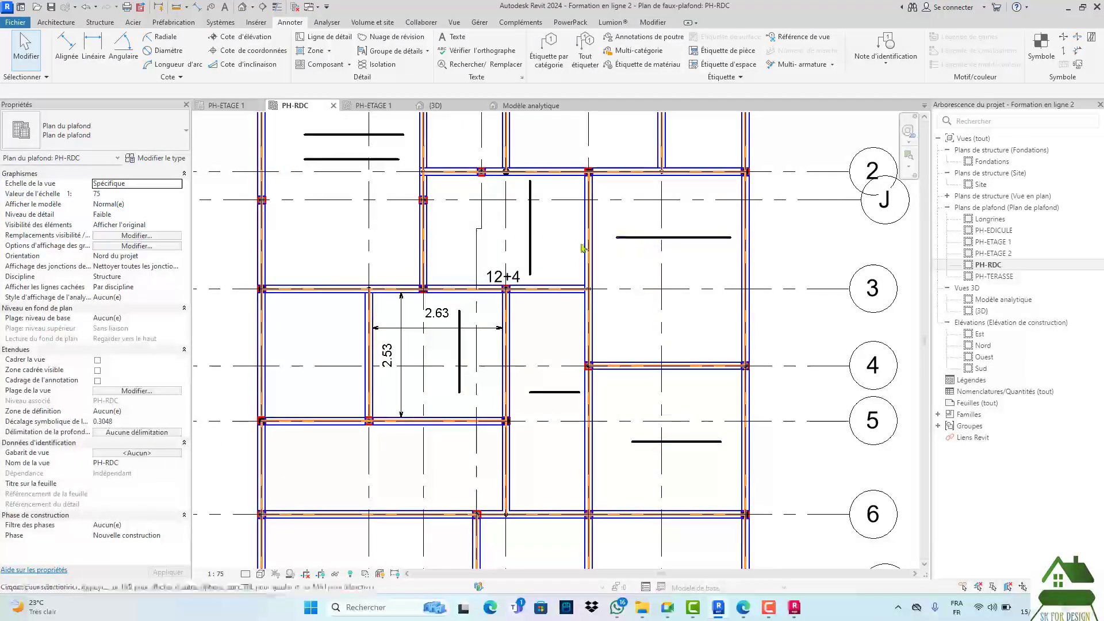
click(67, 53)
scroll(639, 414, up, 2)
click(624, 363)
middle_drag(624, 546, 627, 504)
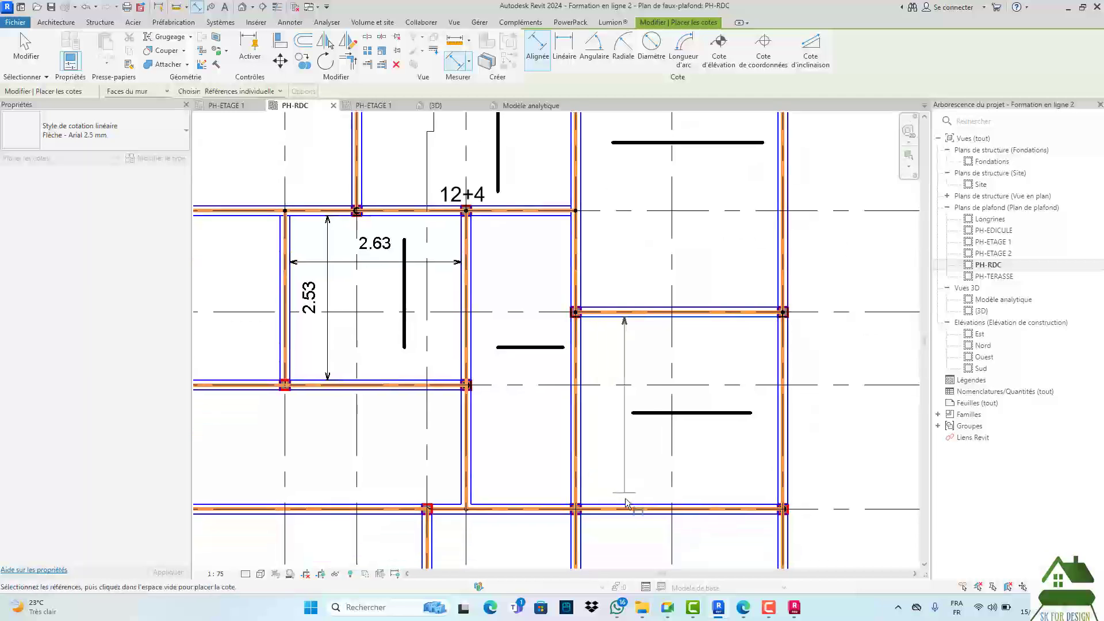
click(627, 505)
click(623, 492)
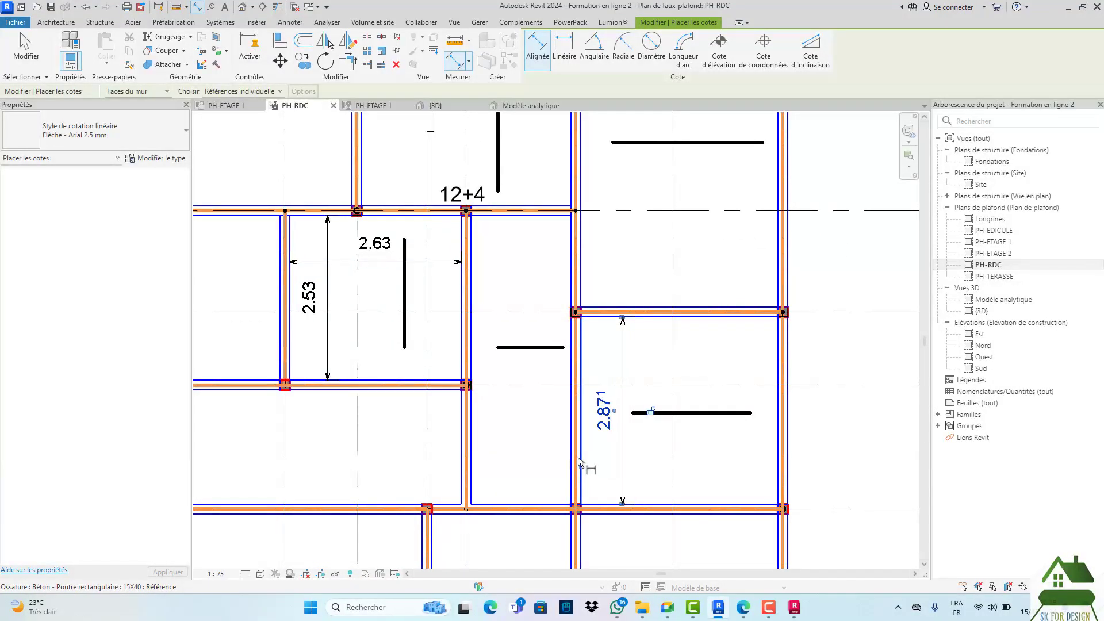
click(588, 460)
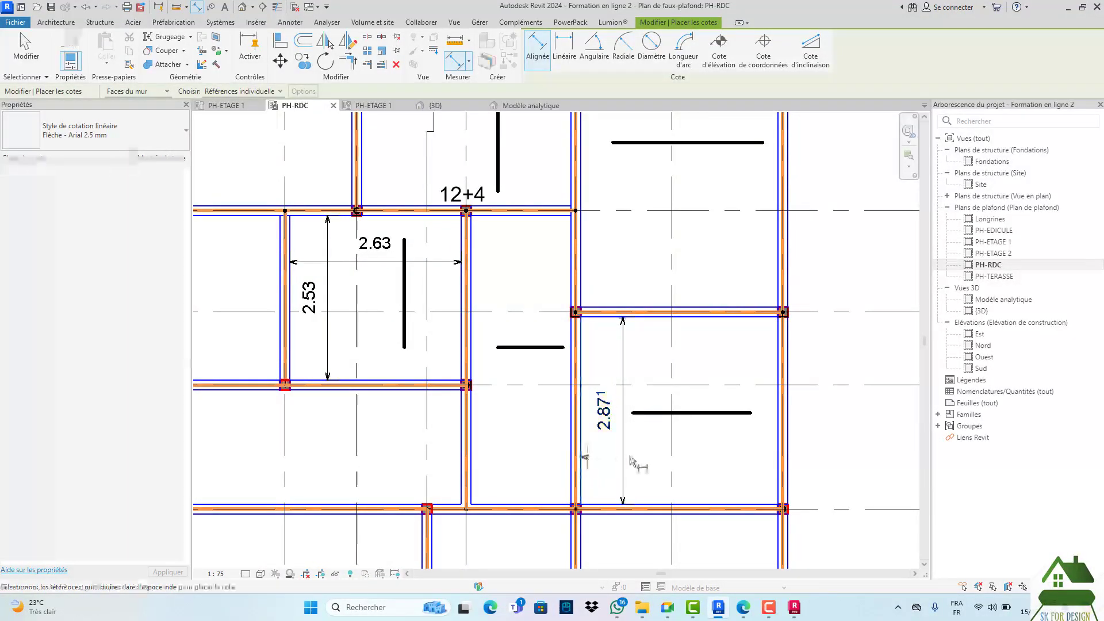
click(776, 463)
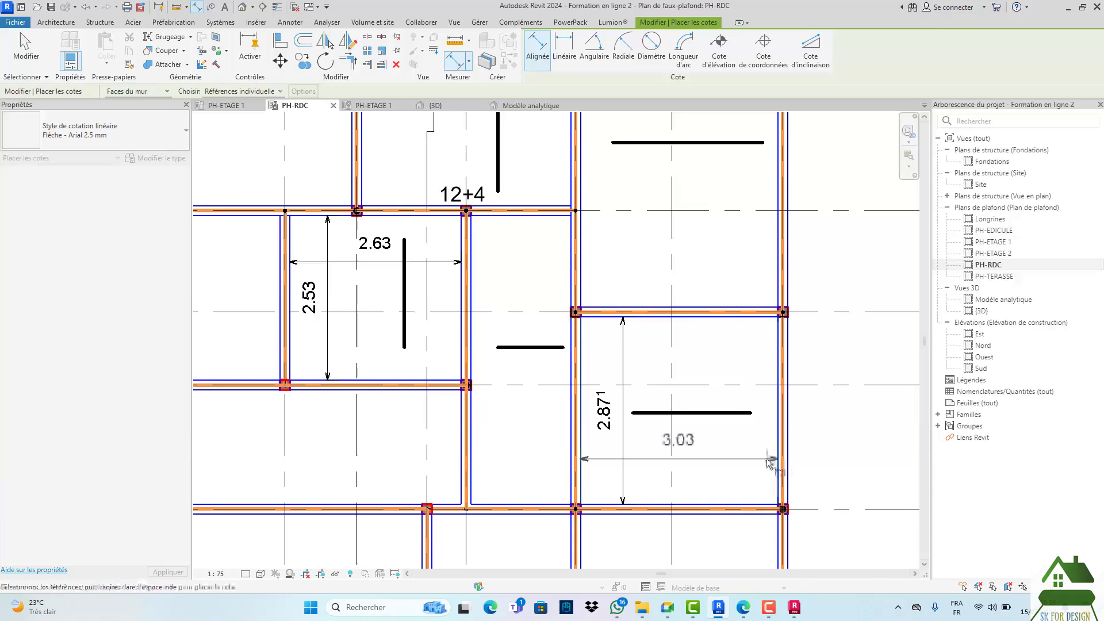
click(741, 467)
scroll(713, 448, down, 1)
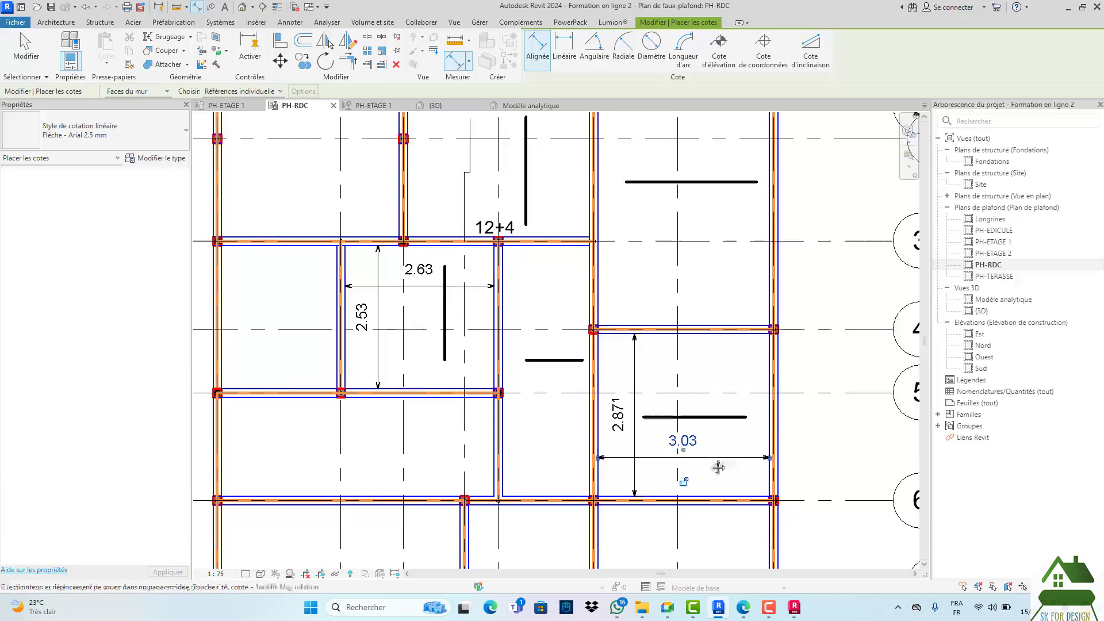
- Draw a horizontal detail line in the bay between axes 4 and 6, starting near its left beam above the existing line
scroll(713, 449, down, 2)
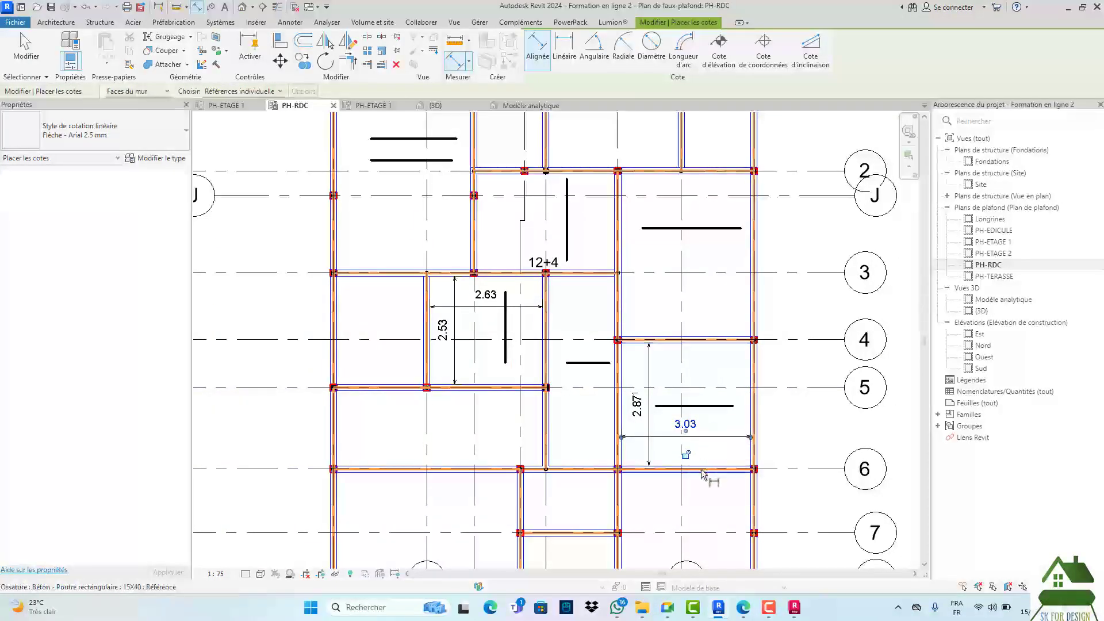
scroll(695, 501, up, 2)
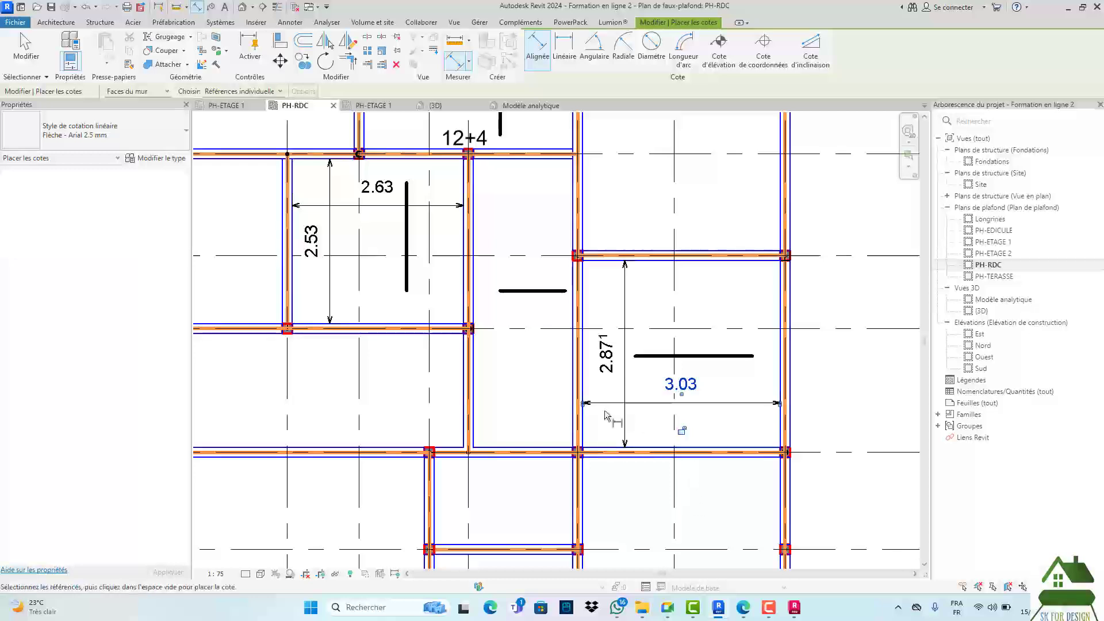
scroll(586, 407, up, 1)
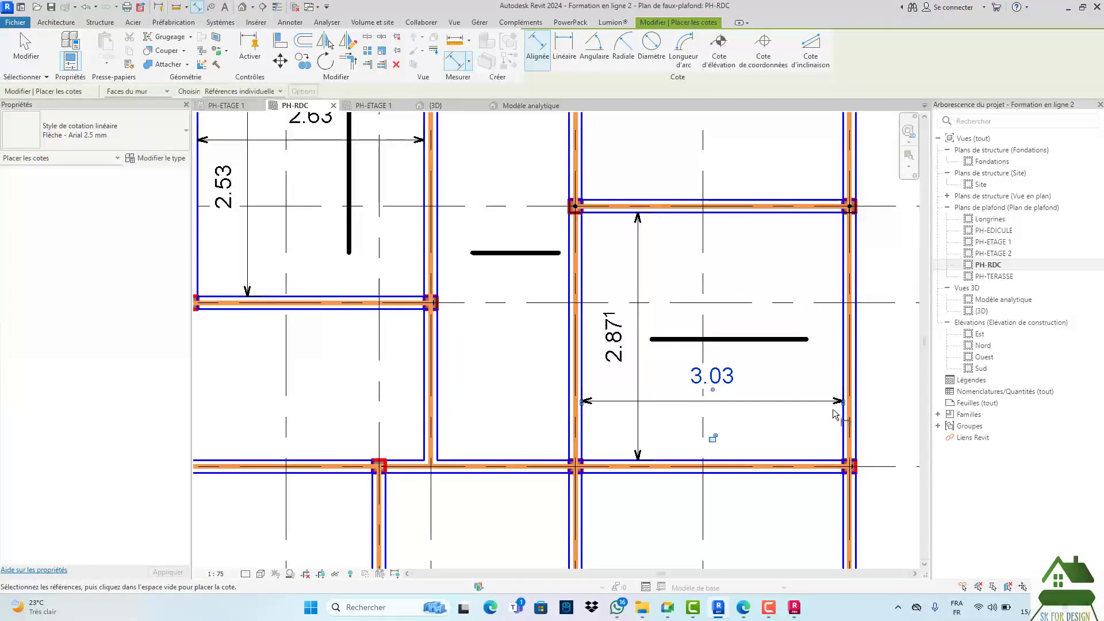
scroll(835, 412, down, 2)
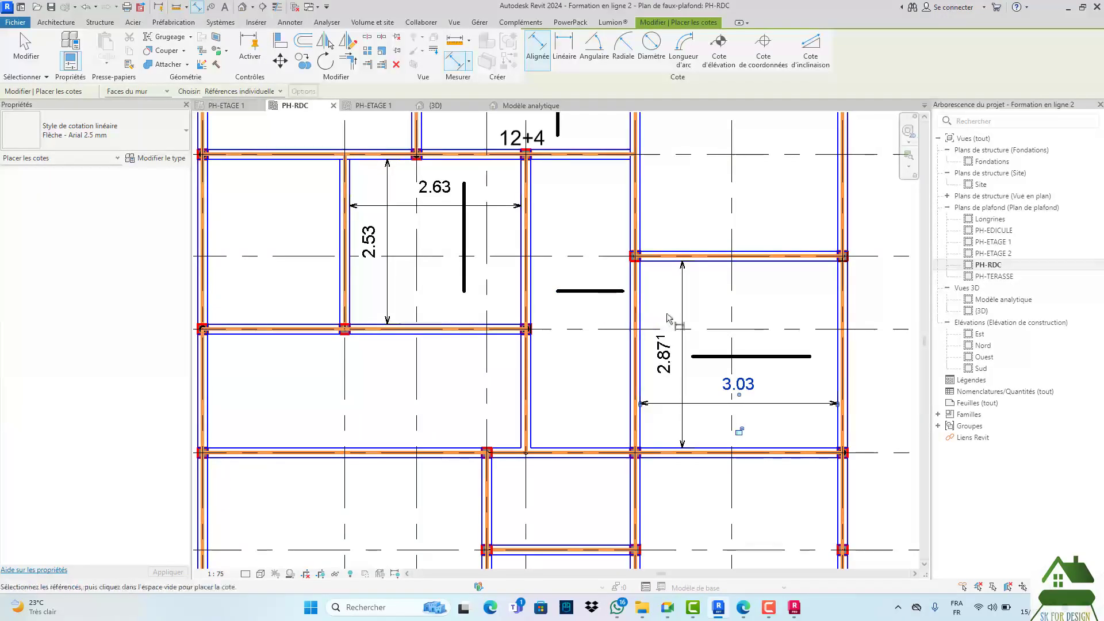
scroll(644, 313, up, 2)
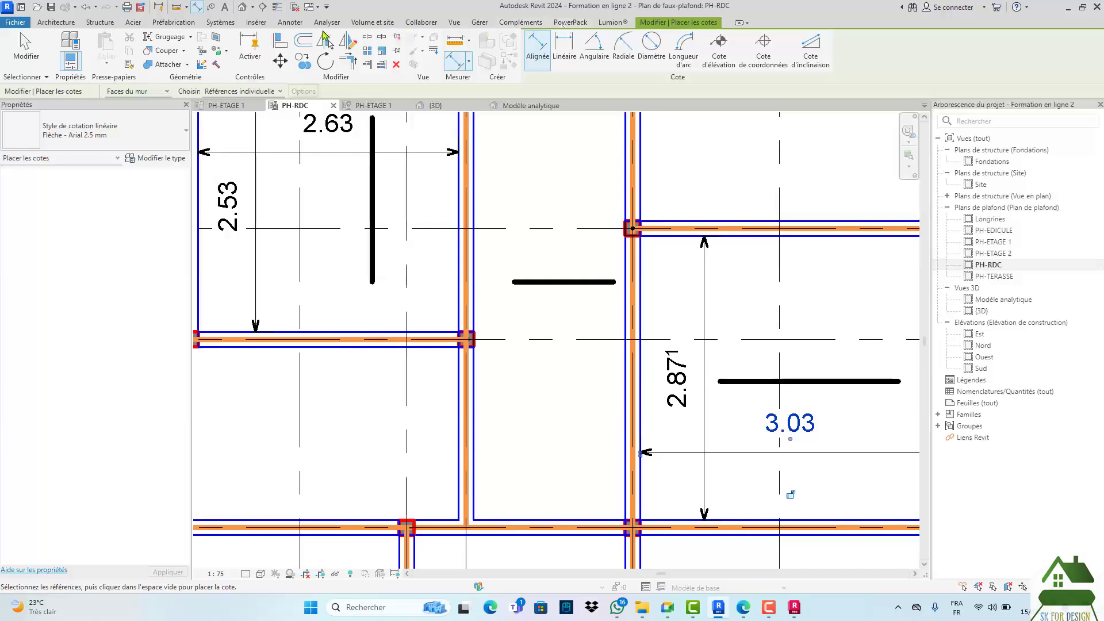
click(295, 25)
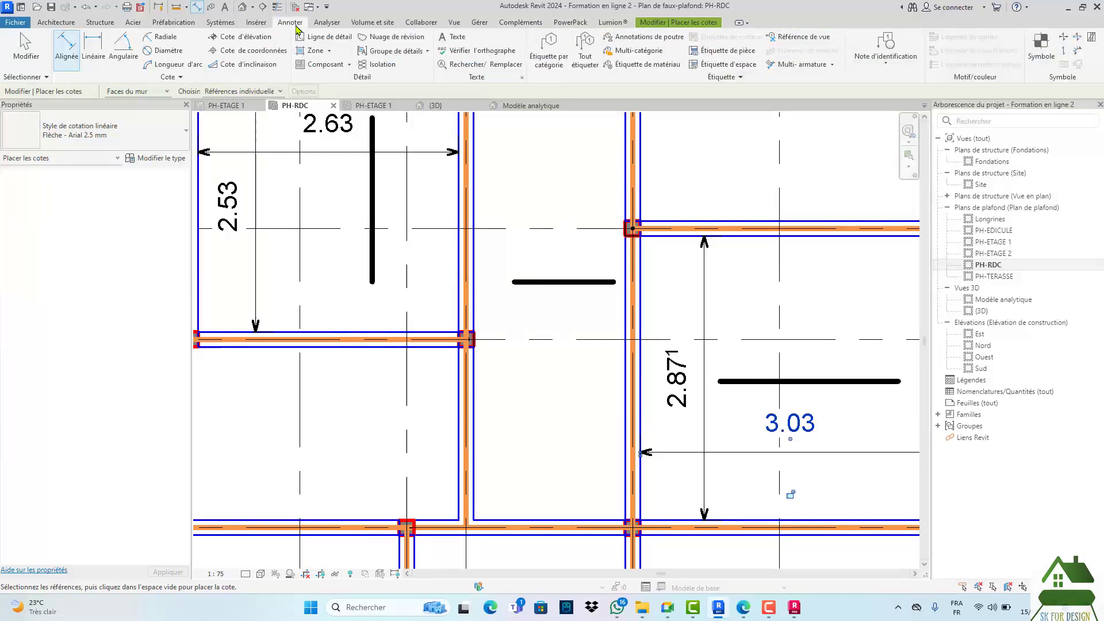
click(326, 40)
click(650, 282)
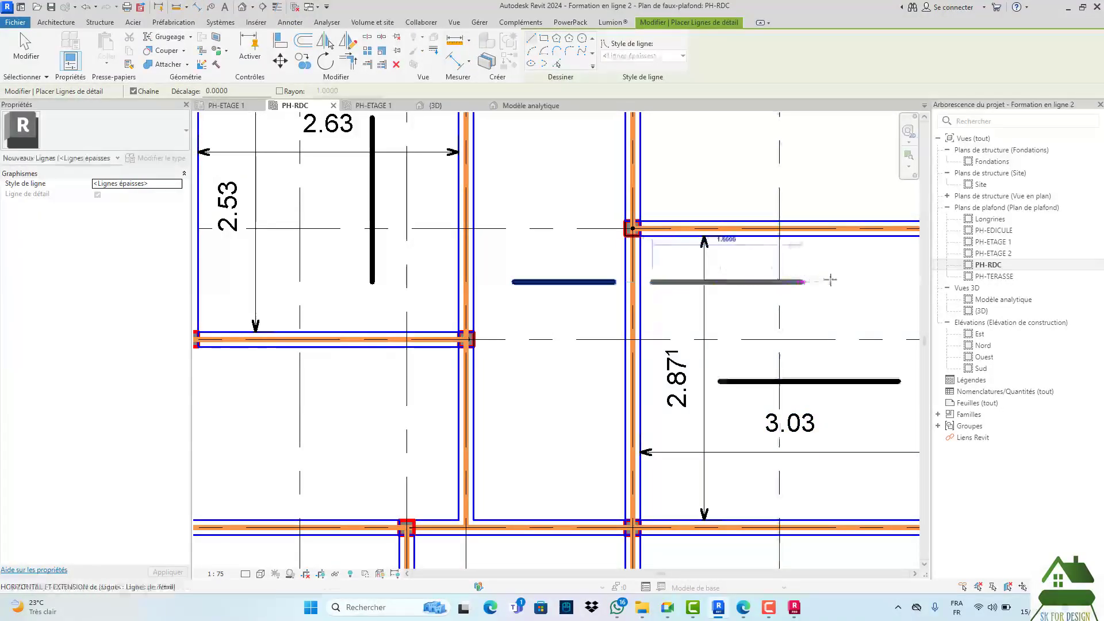
- Finish the thick horizontal detail line below grid 4 between grids E and I, and add a short one crossing the grid E beam
click(863, 282)
key(Escape)
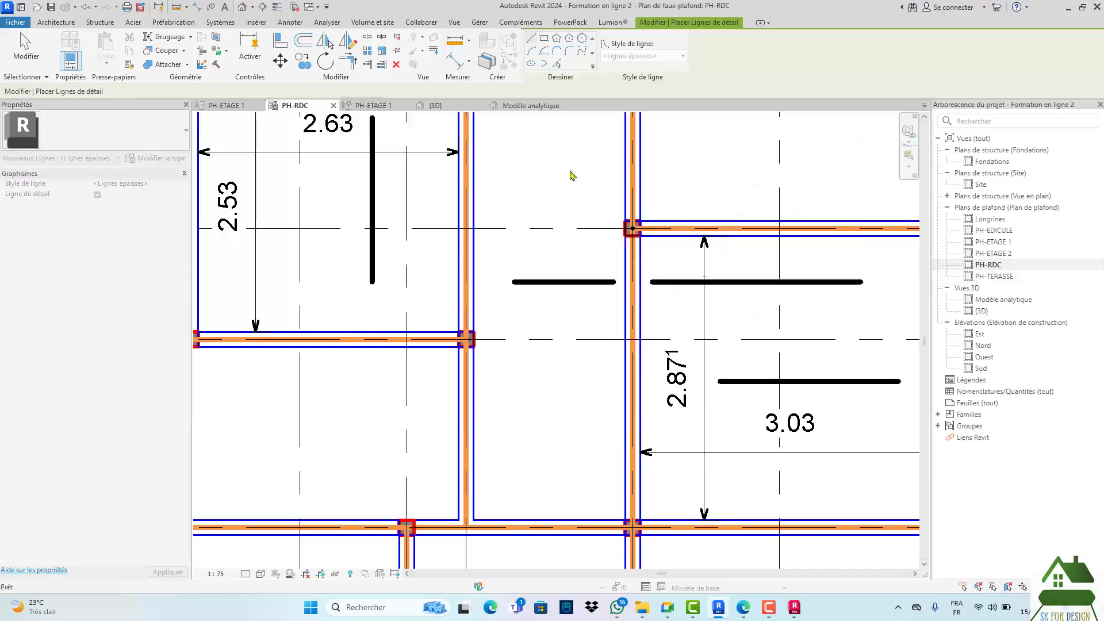
click(532, 47)
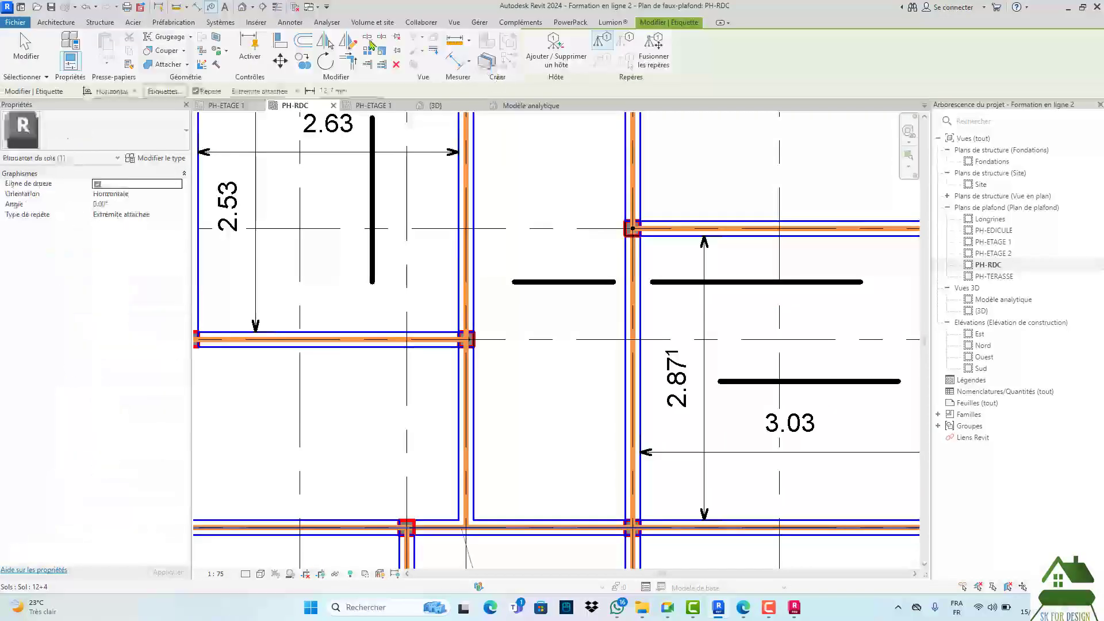
click(292, 24)
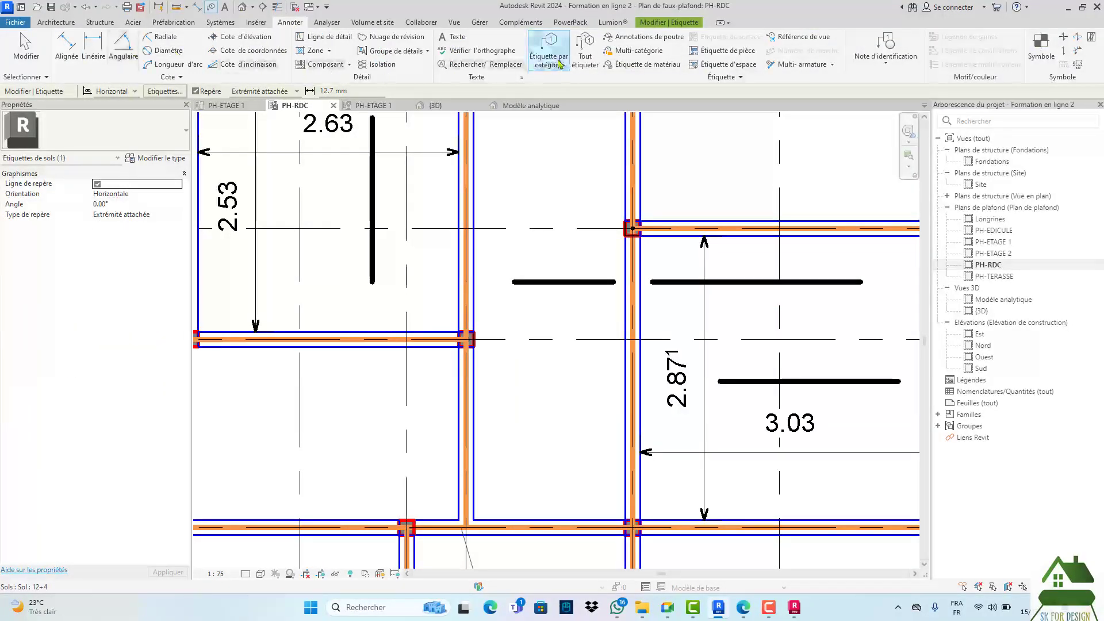
click(325, 37)
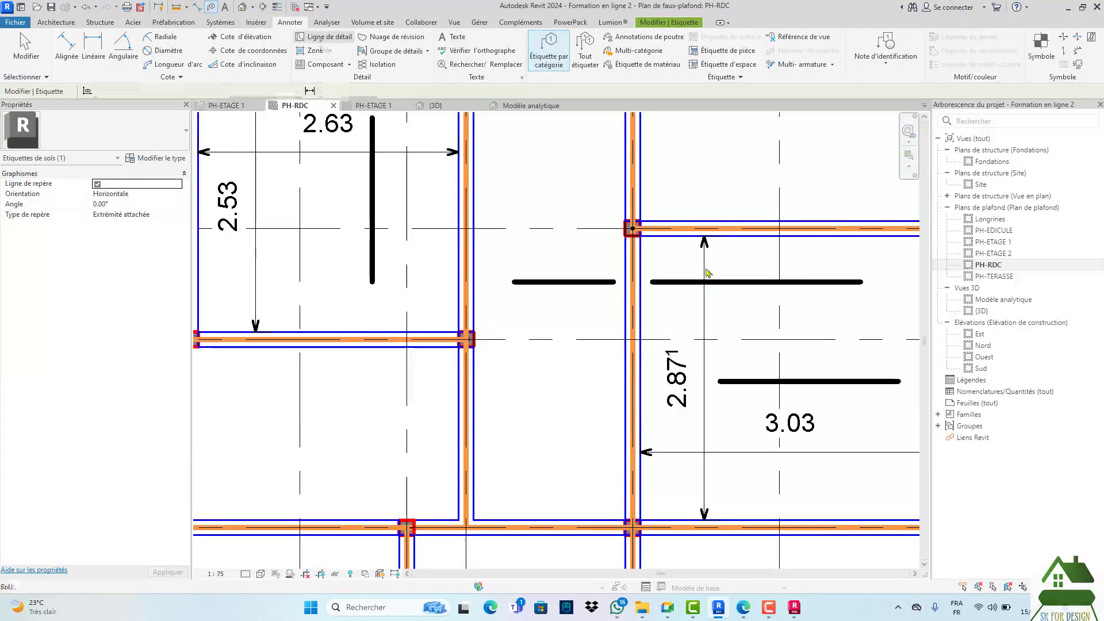
click(596, 297)
click(677, 296)
key(Escape)
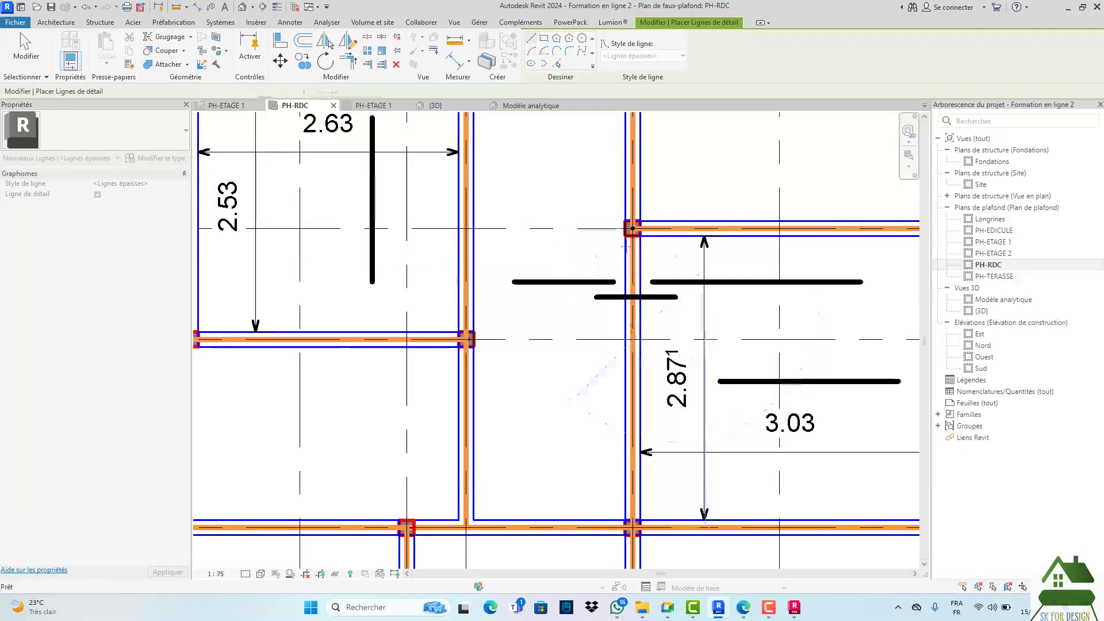
- Draw a thick vertical detail line in the room between grids 5 and 6, between grids C and D
scroll(620, 268, down, 2)
scroll(652, 414, down, 2)
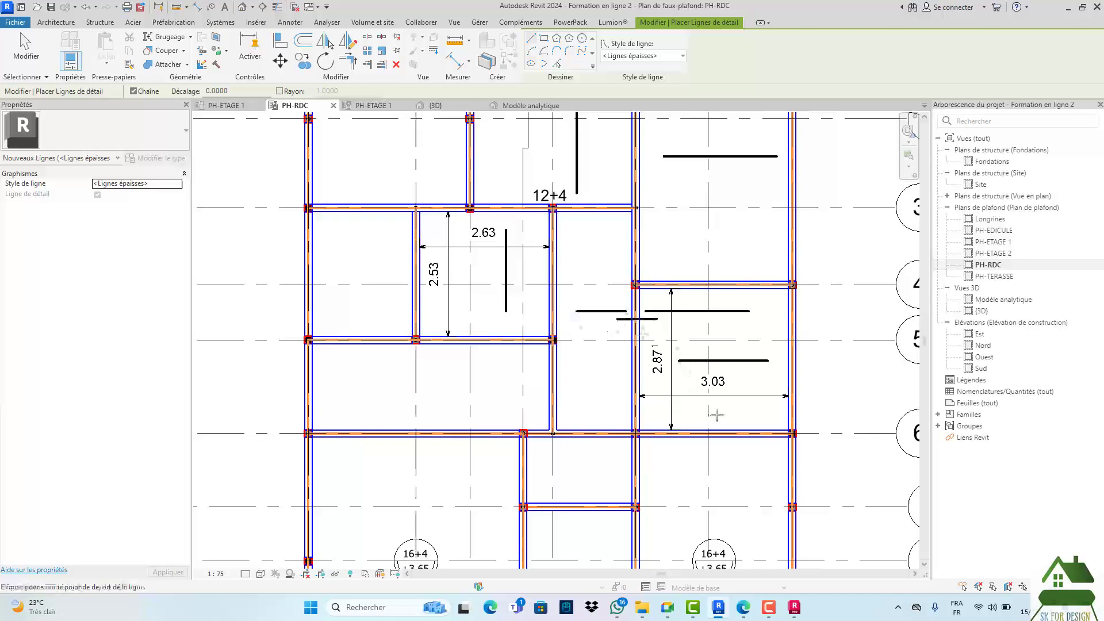
scroll(751, 417, up, 2)
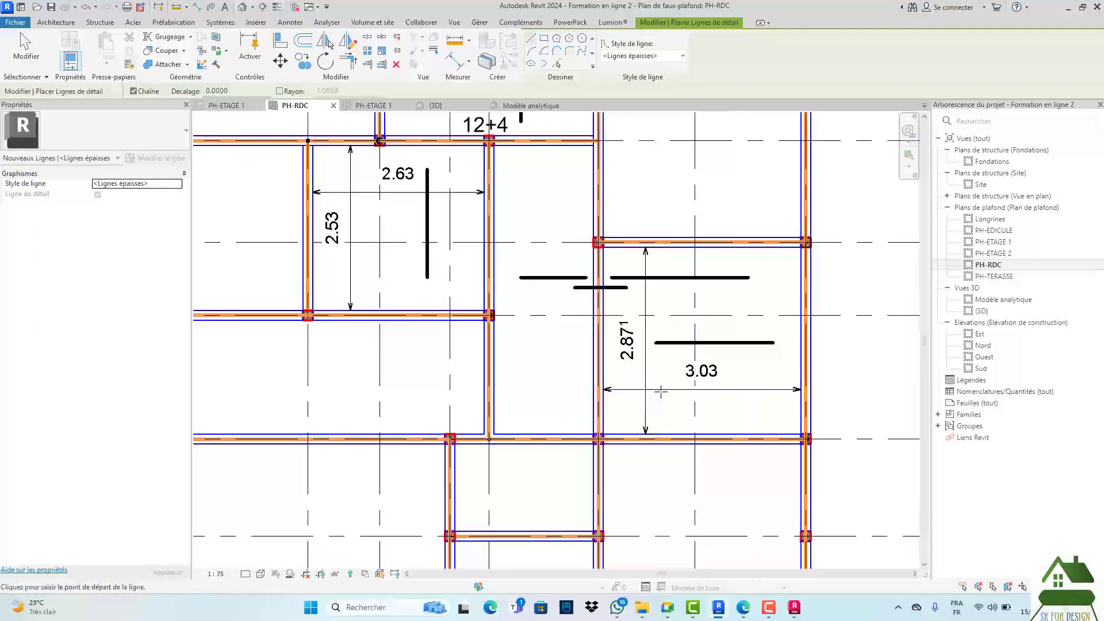
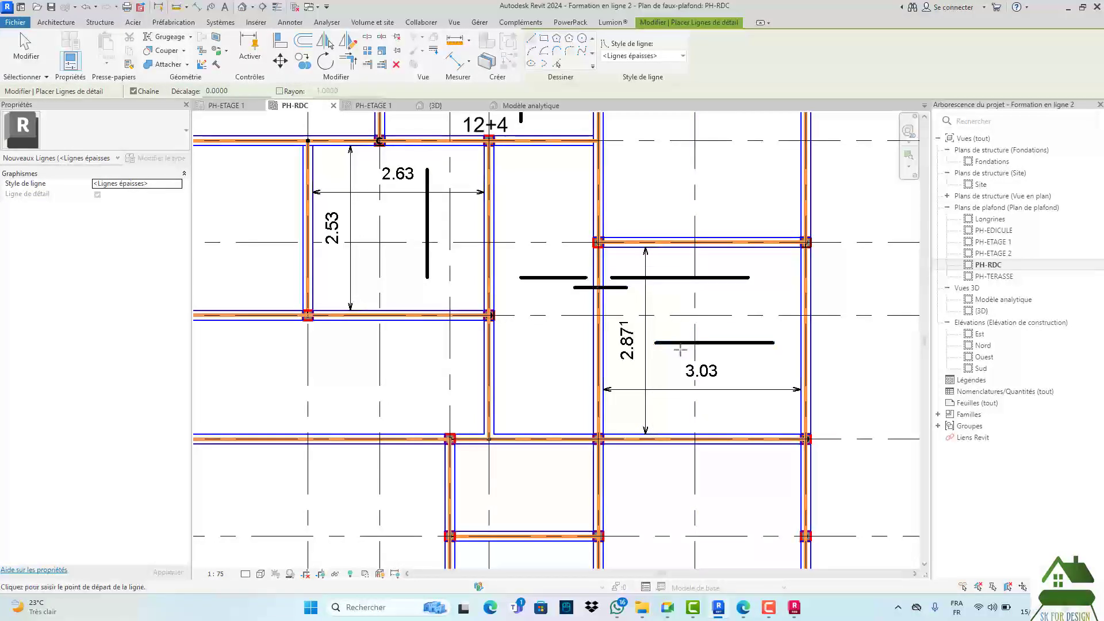
scroll(680, 350, down, 3)
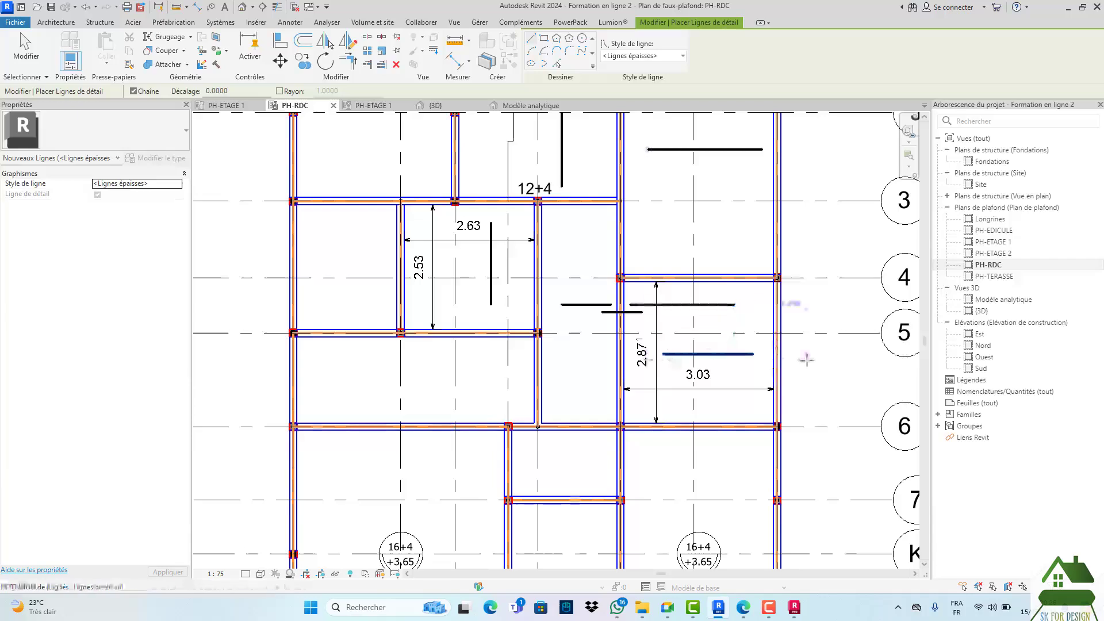
click(473, 354)
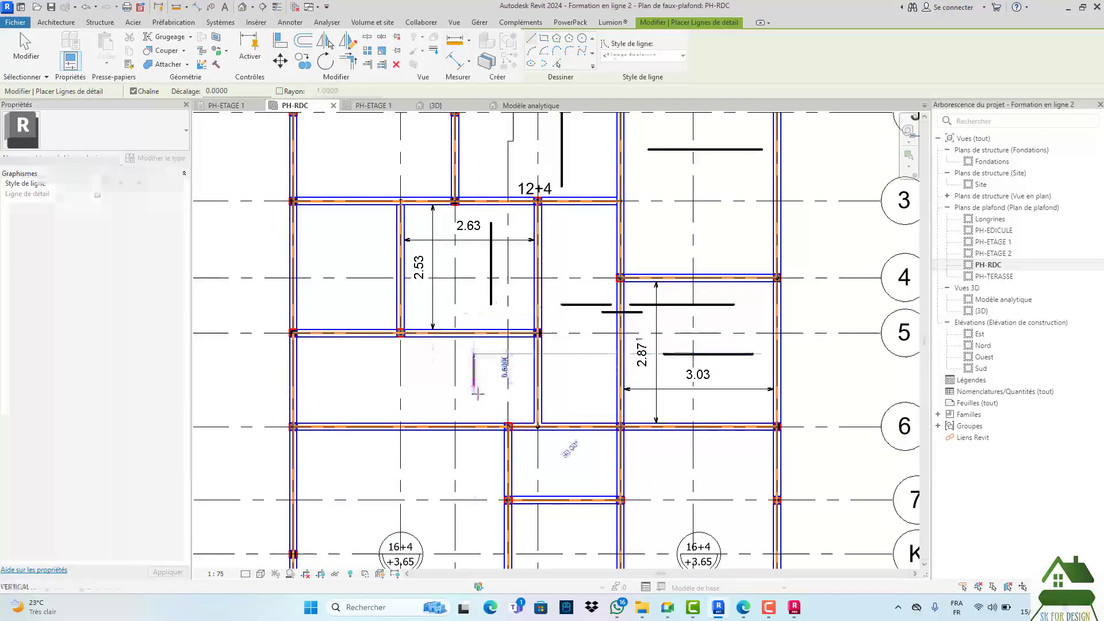
click(475, 407)
key(Escape)
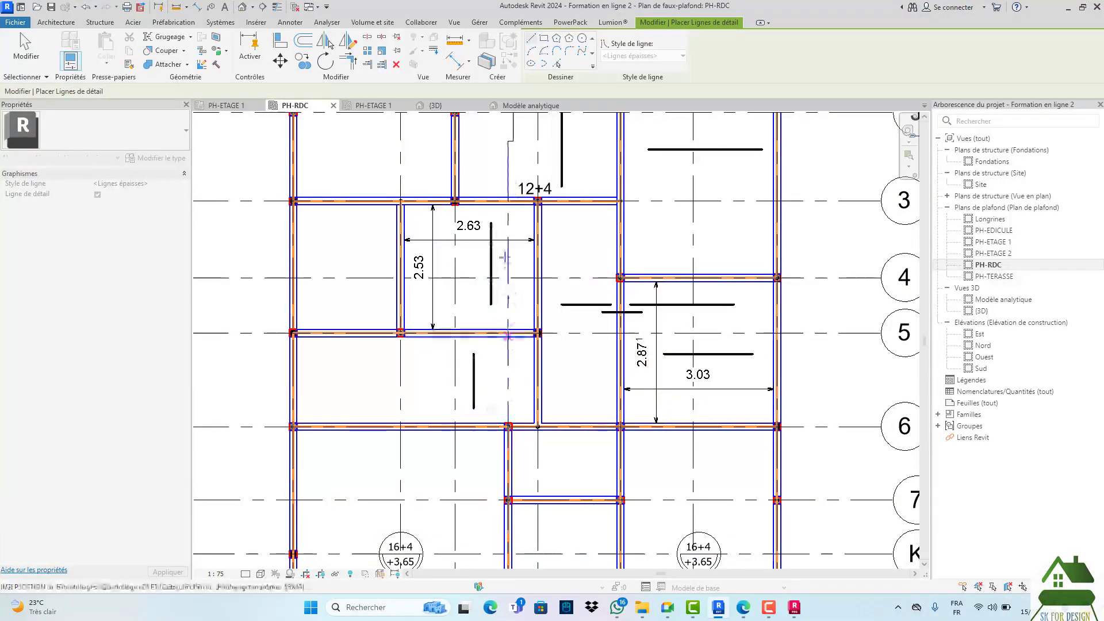
scroll(502, 355, down, 2)
click(493, 315)
key(Escape)
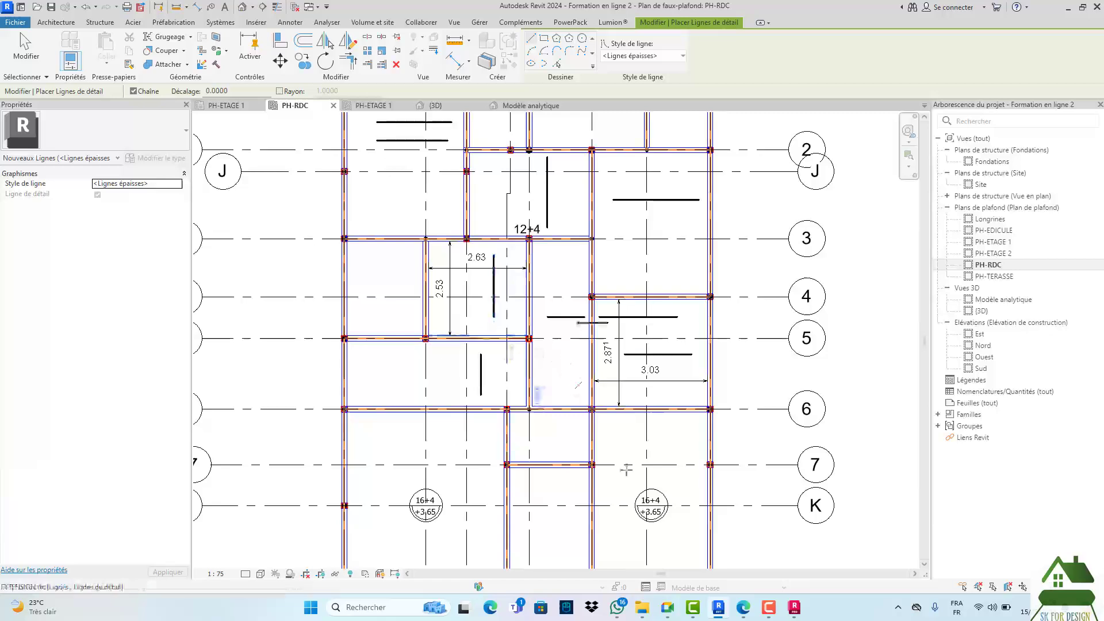
- Draw a thick horizontal detail line about 1.7 m long in the corner room between grids G and I and grids 1 and 2
middle_drag(644, 361, 630, 410)
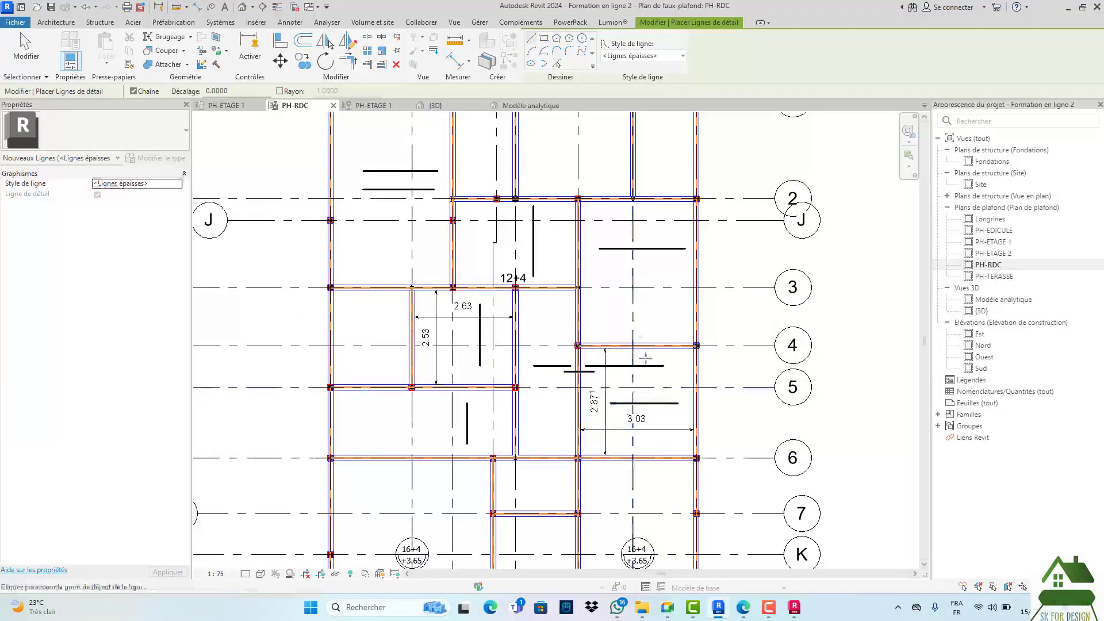
middle_drag(602, 163, 584, 296)
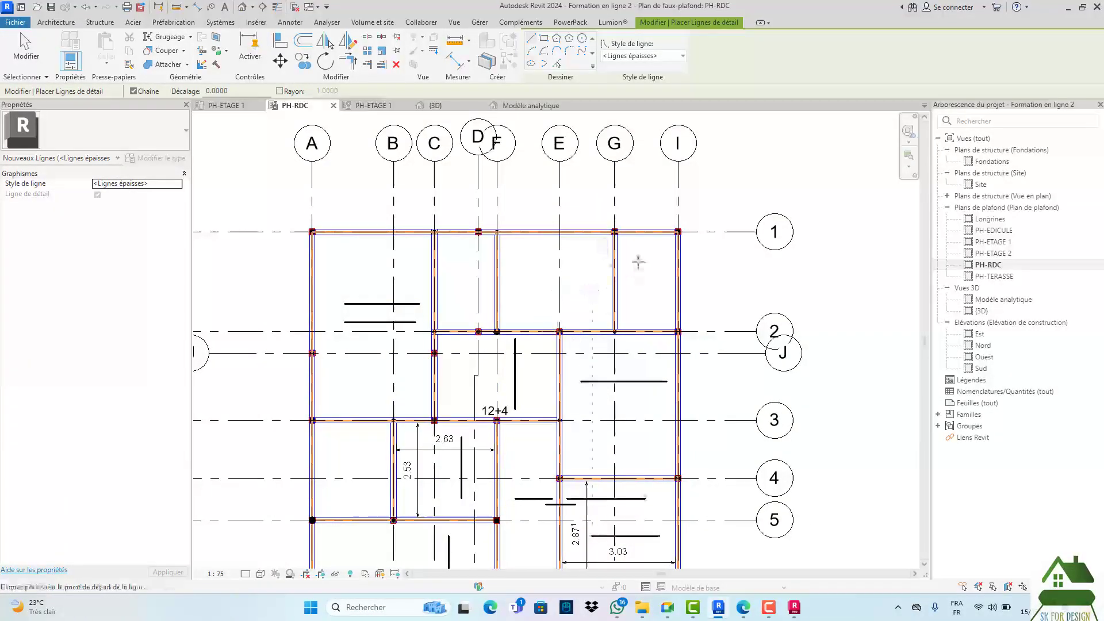
scroll(638, 262, up, 2)
click(611, 262)
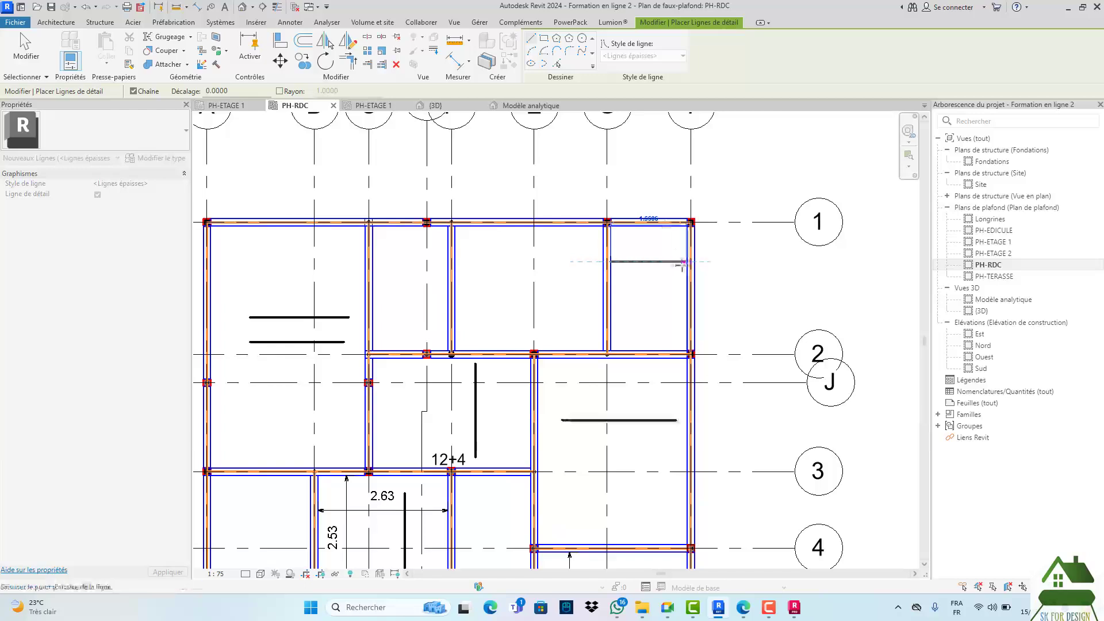
click(684, 261)
key(Escape)
scroll(645, 247, down, 3)
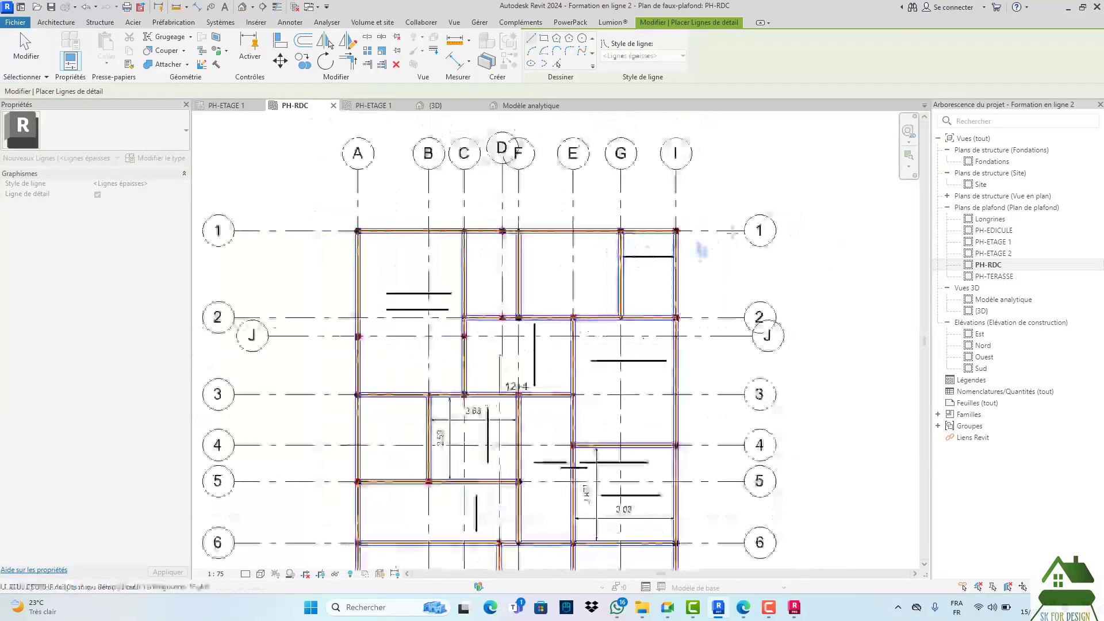
middle_drag(656, 317, 625, 223)
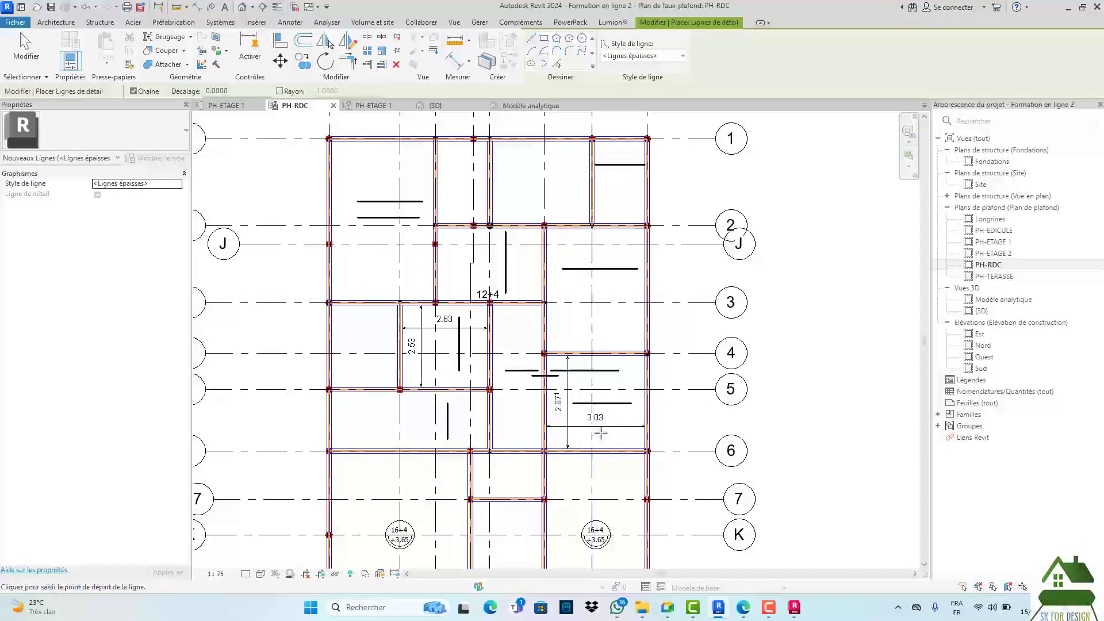
middle_drag(644, 440, 640, 440)
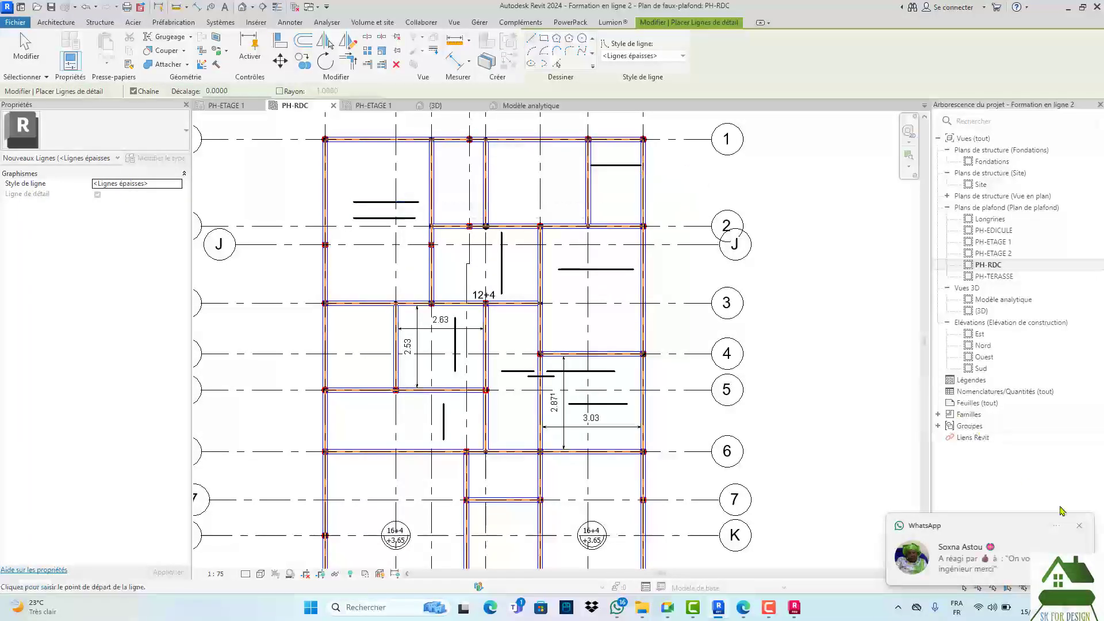
click(1079, 526)
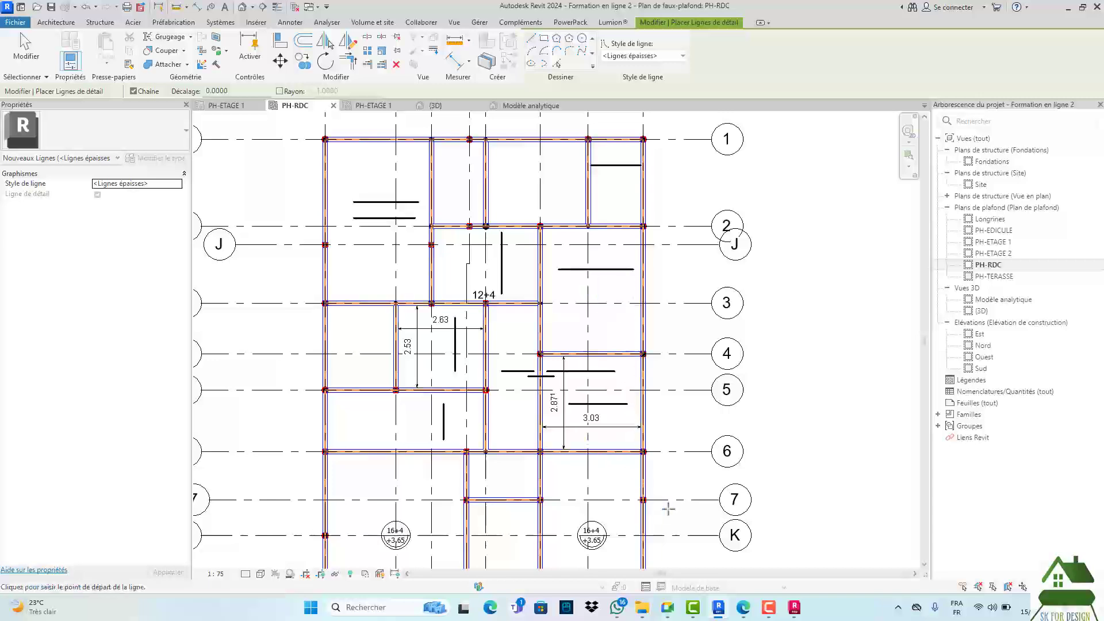
scroll(635, 238, down, 1)
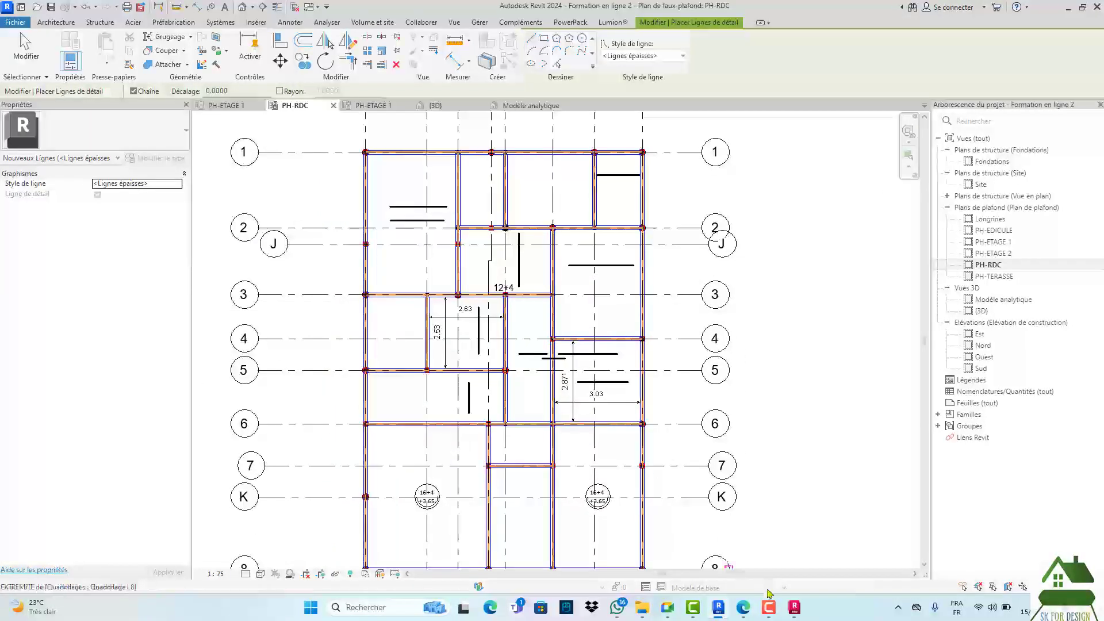
- Switch to Robot Structural Analysis and display the structure in plan projection at the PH-RDC level, Z = 3.65 m
click(794, 607)
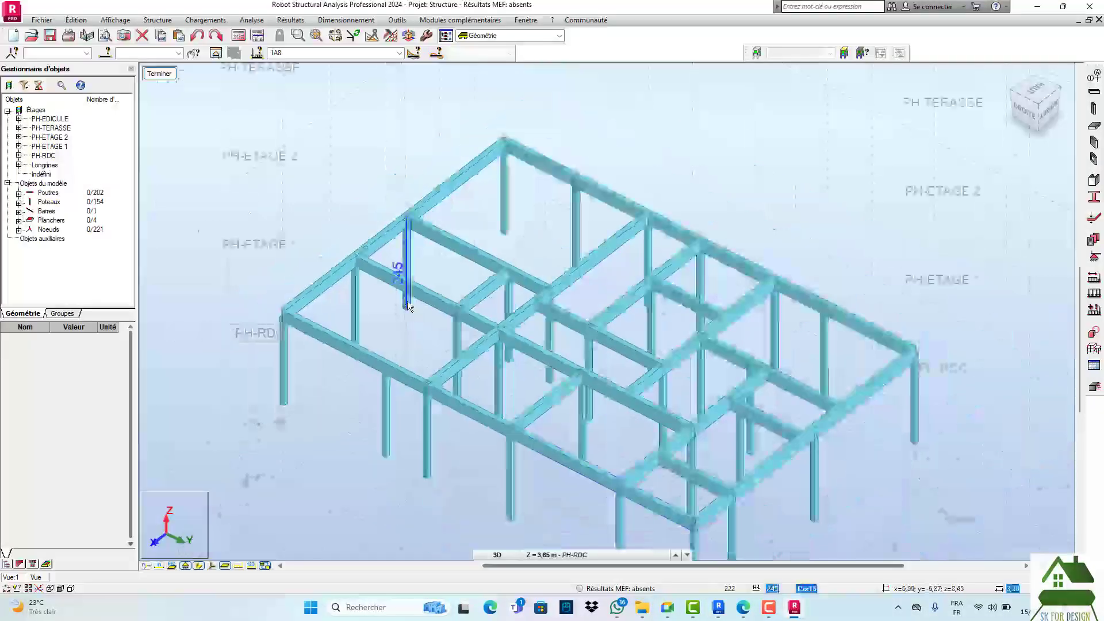
scroll(408, 306, down, 2)
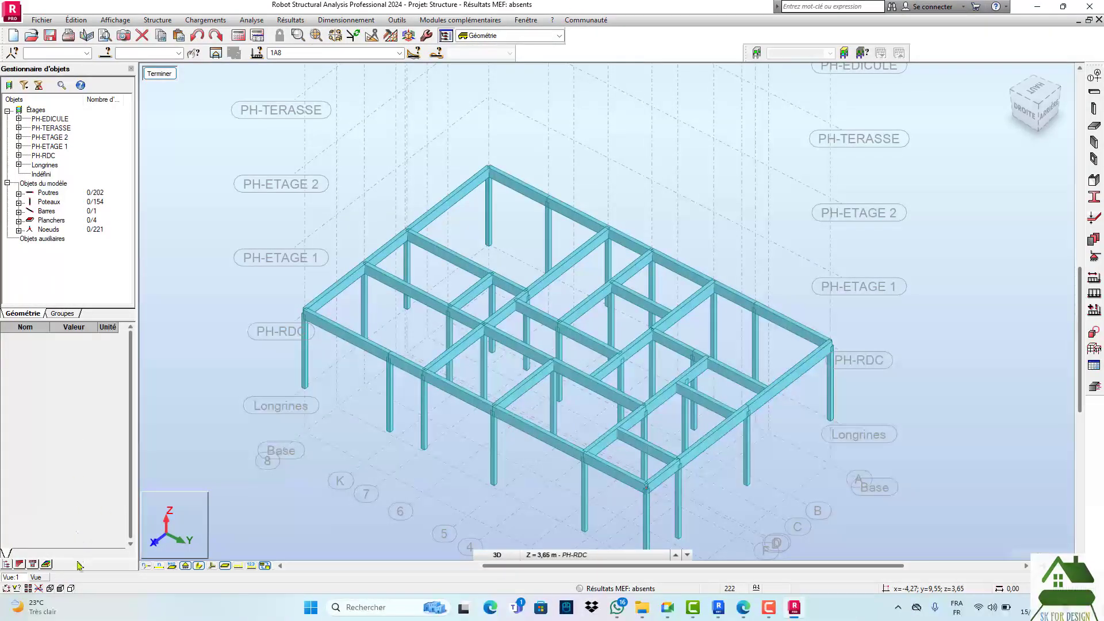
click(34, 577)
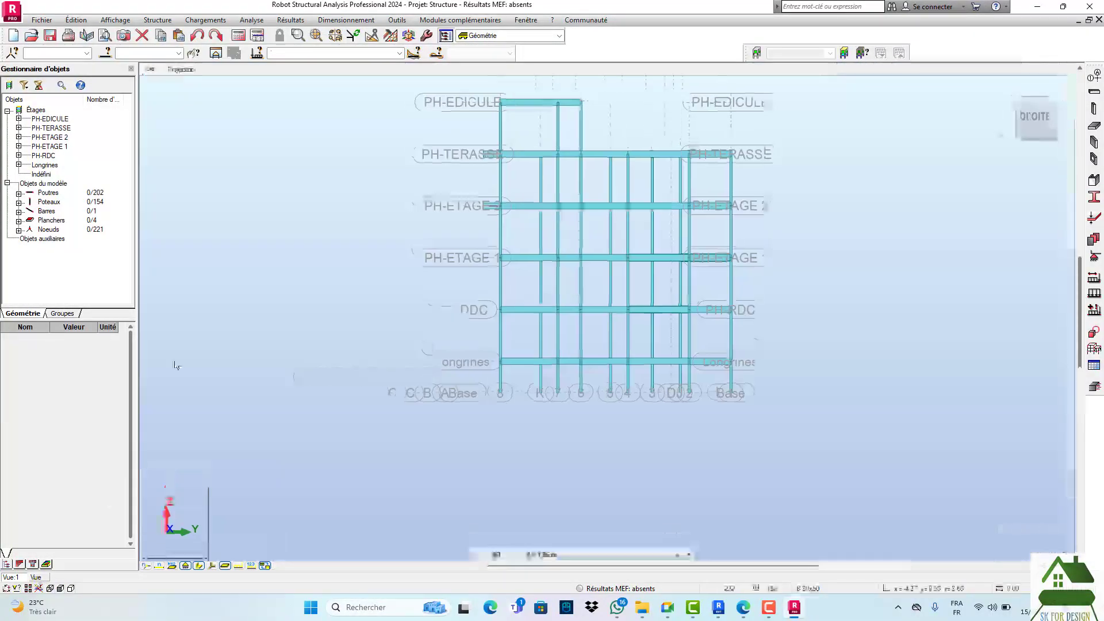
click(183, 70)
scroll(523, 220, down, 3)
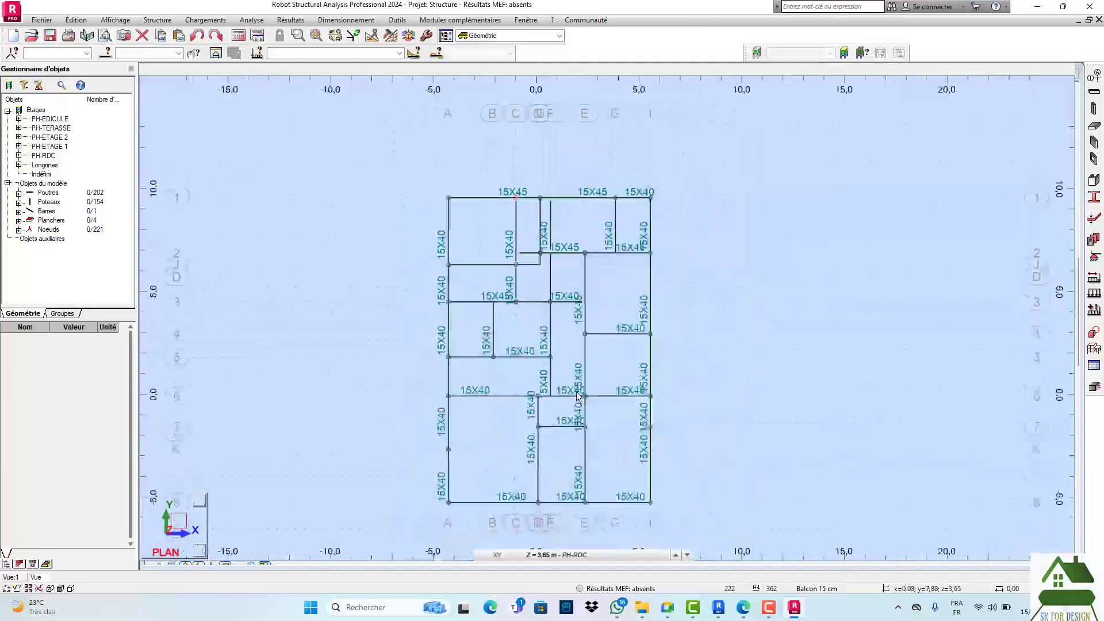
mouse_move(566, 556)
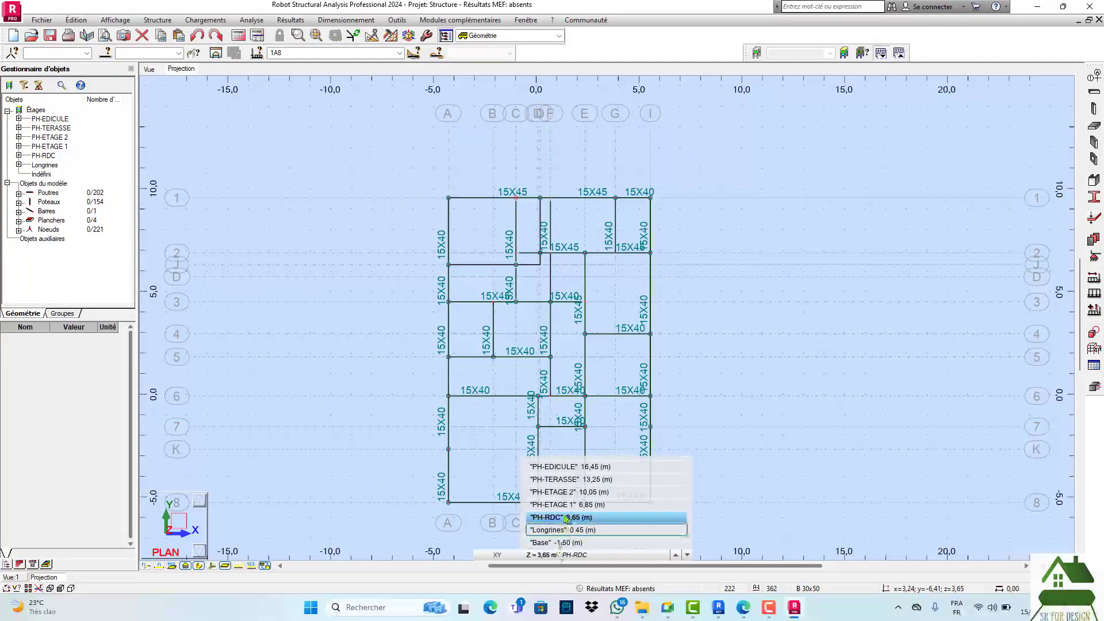
click(566, 518)
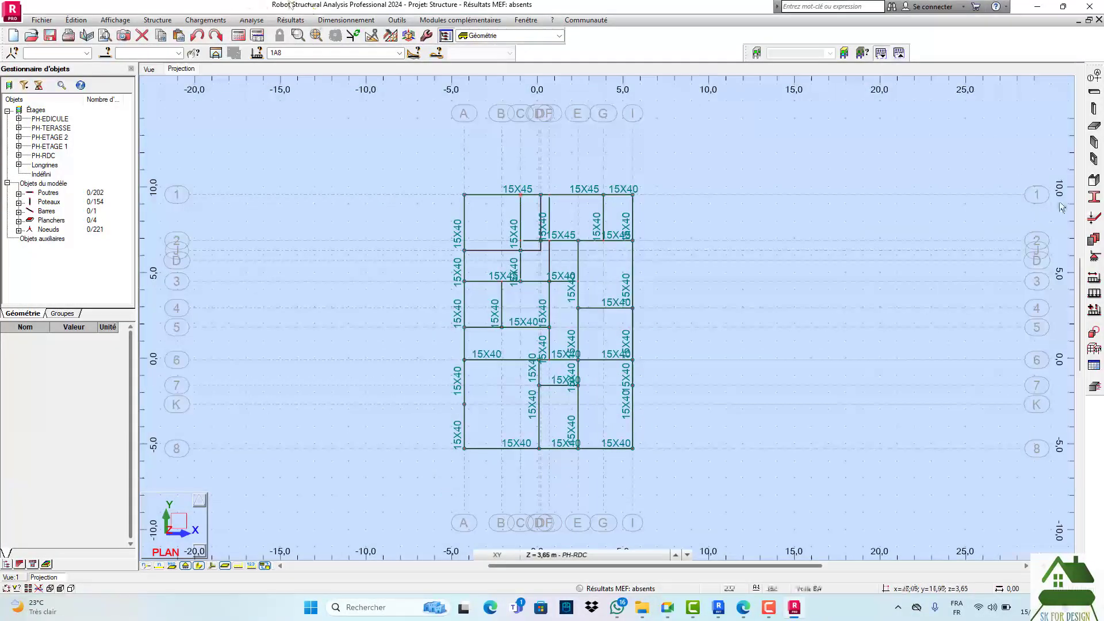
- Start a contour definition with the Bardage/Face object type and move its dialog clear of the PH-RDC plan
click(1095, 349)
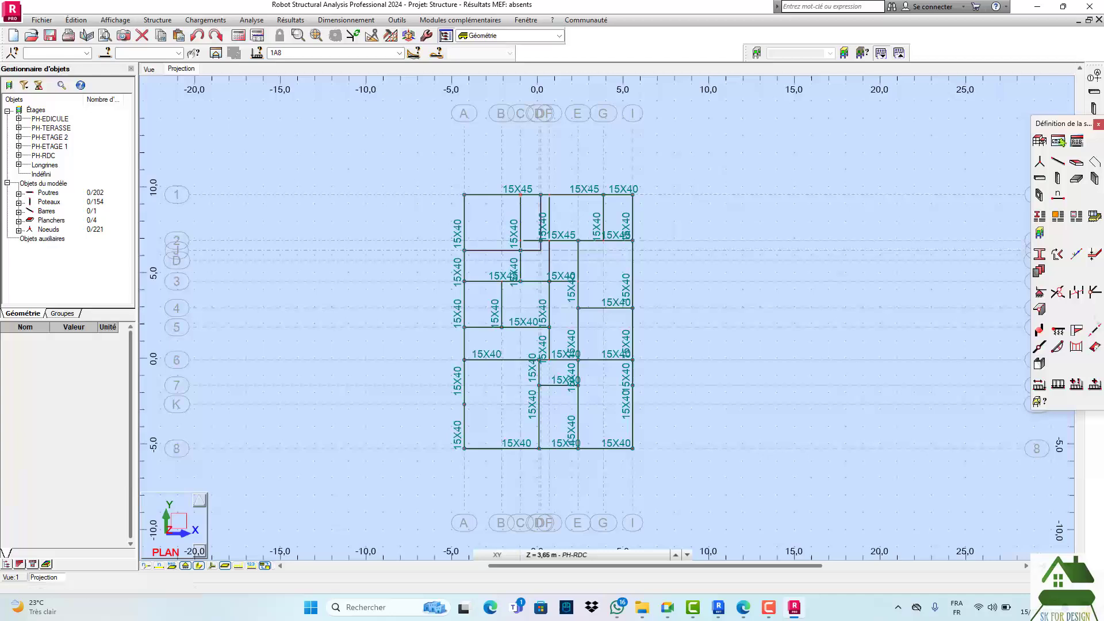
drag(1052, 124, 974, 100)
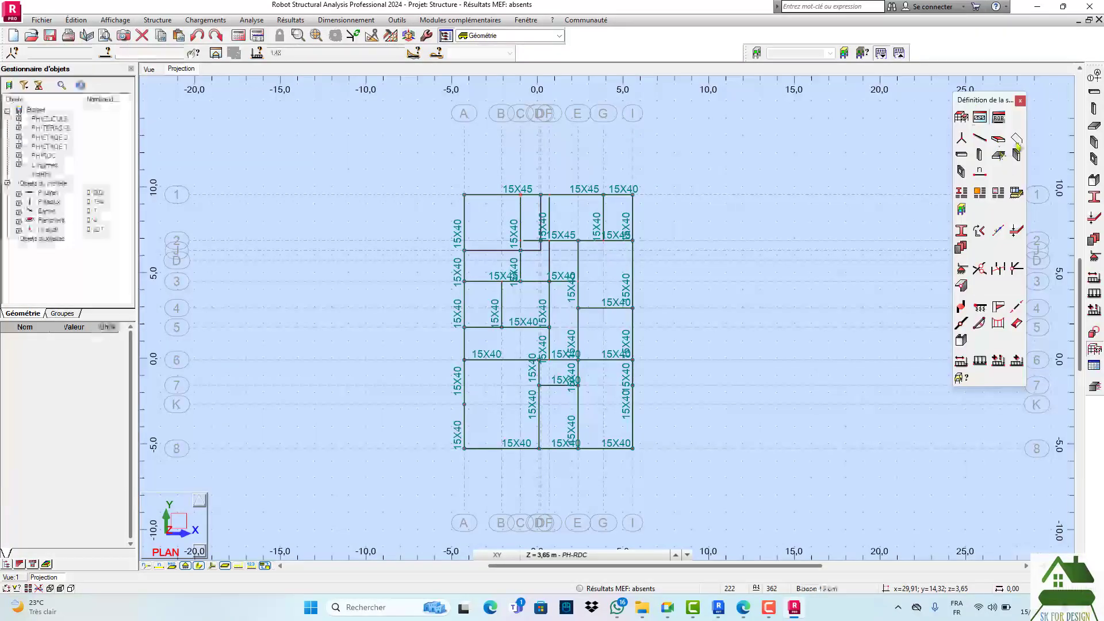
click(1016, 151)
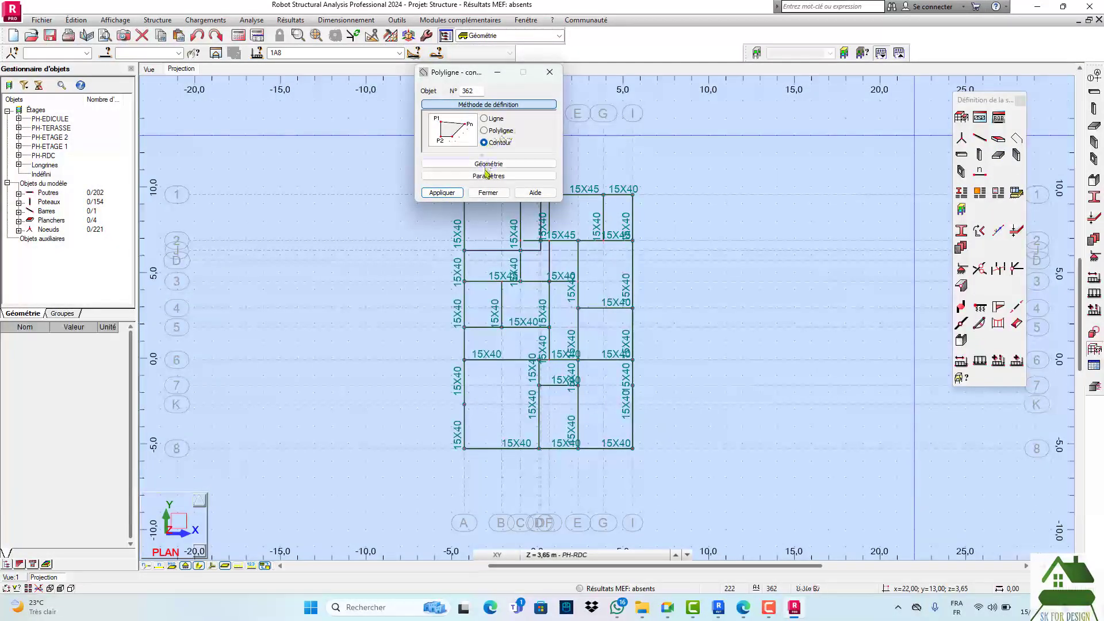
click(487, 176)
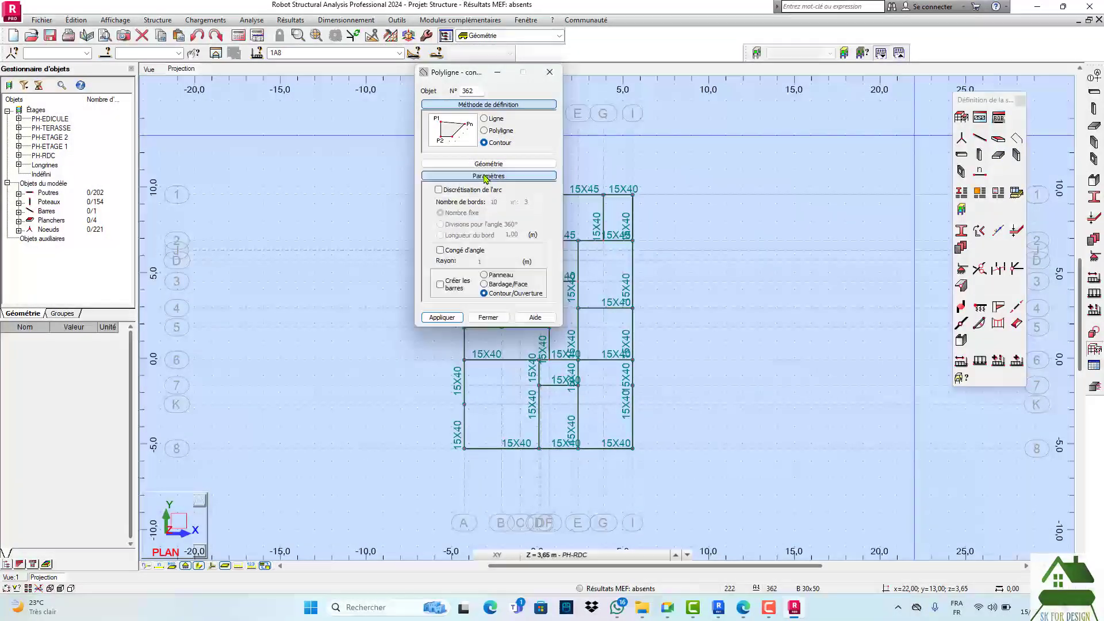
click(483, 284)
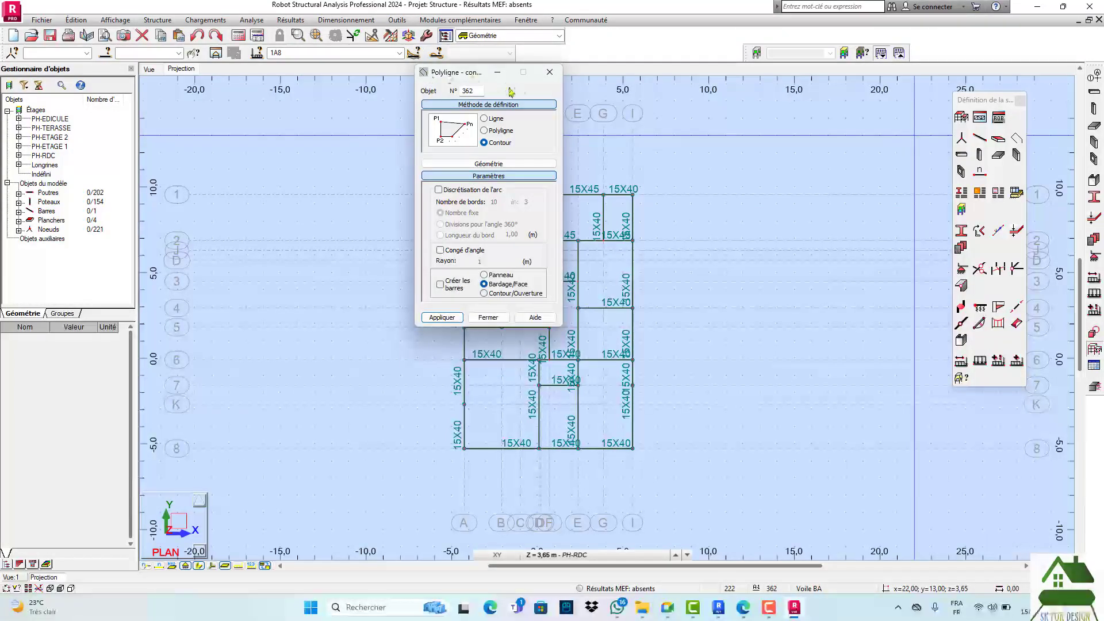
drag(447, 78, 773, 99)
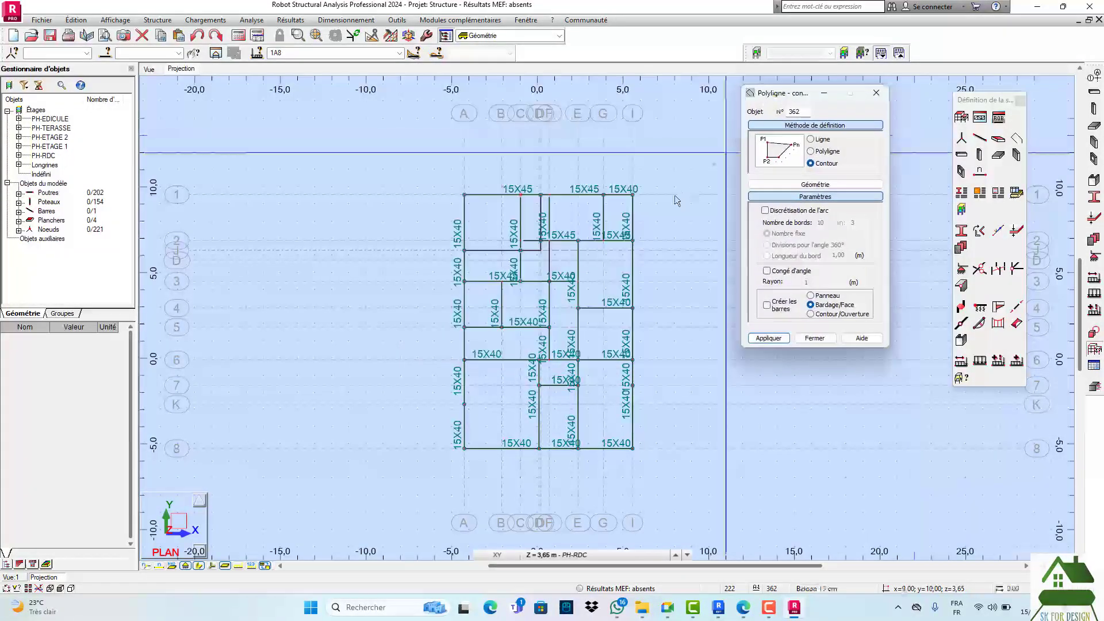
scroll(629, 280, up, 2)
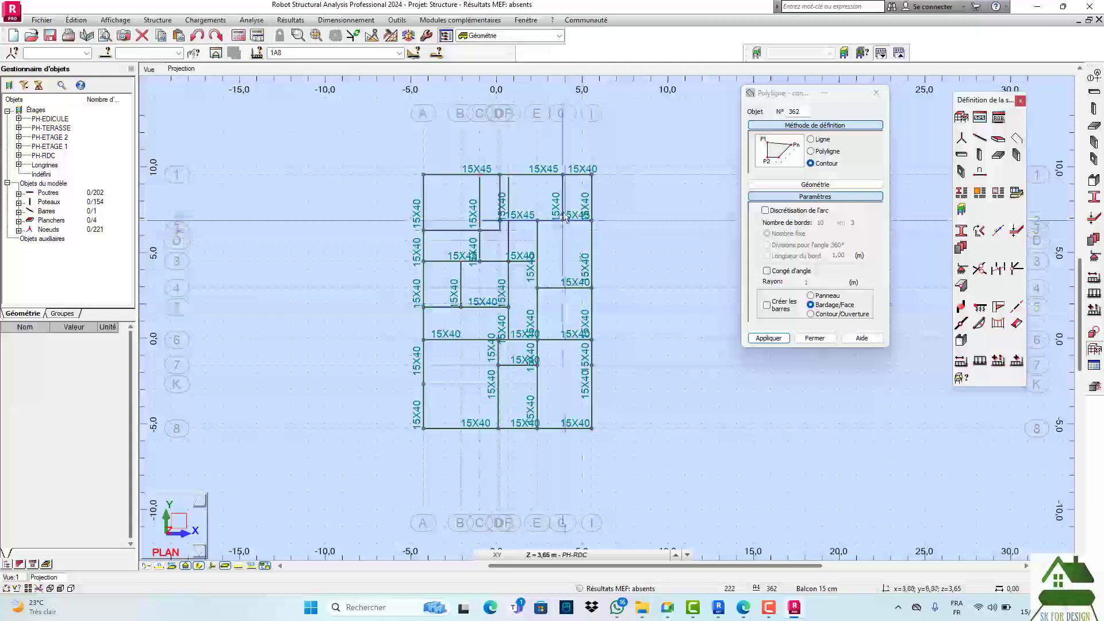
scroll(577, 213, up, 2)
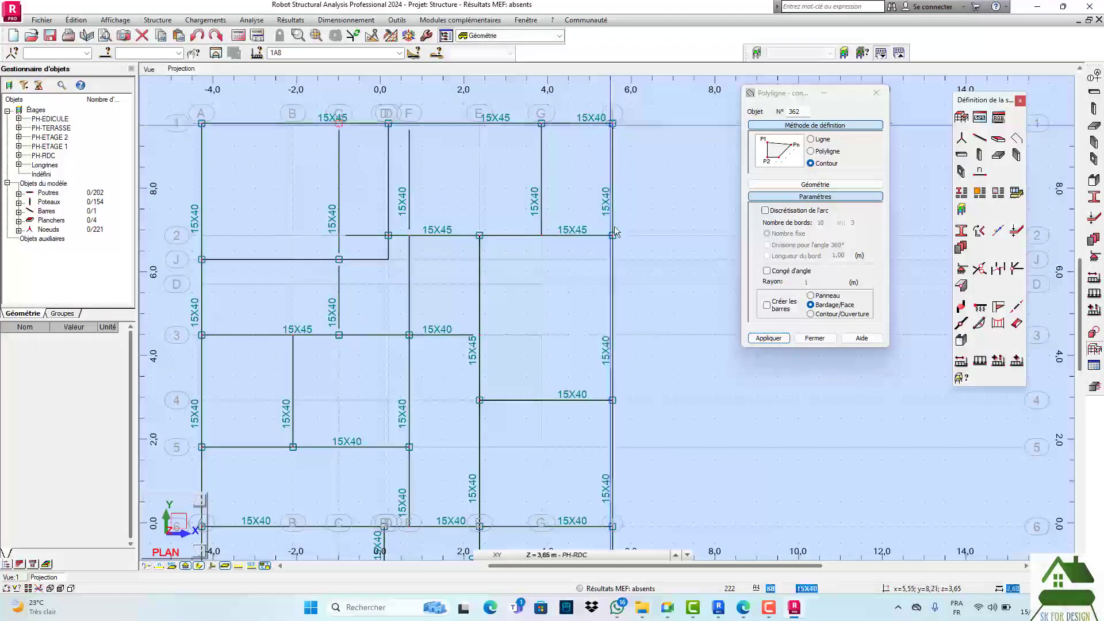
scroll(612, 394, down, 2)
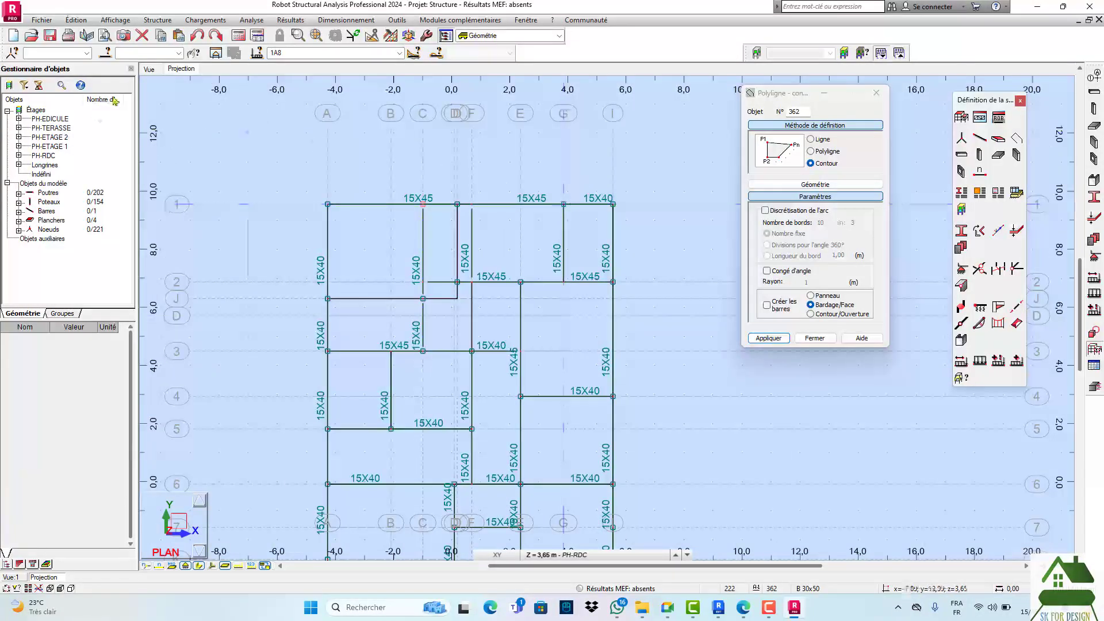
- In the 3D view, outline an L-shaped cladding contour between grids G and I from grid 1 to 2 and between E and I from 2 to 6
click(149, 69)
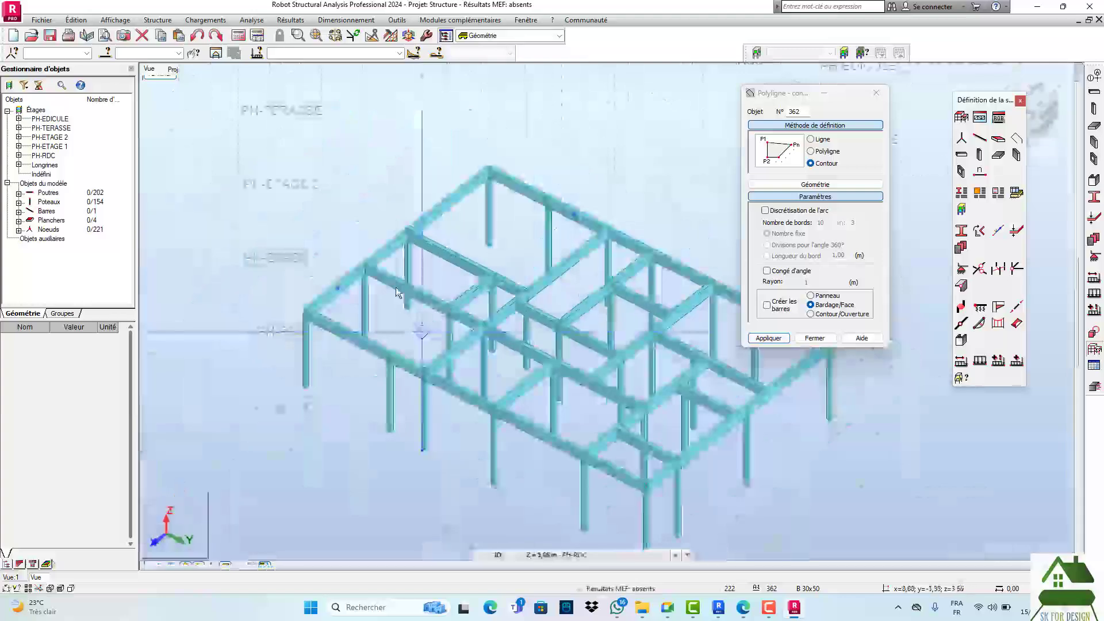
scroll(510, 397, up, 4)
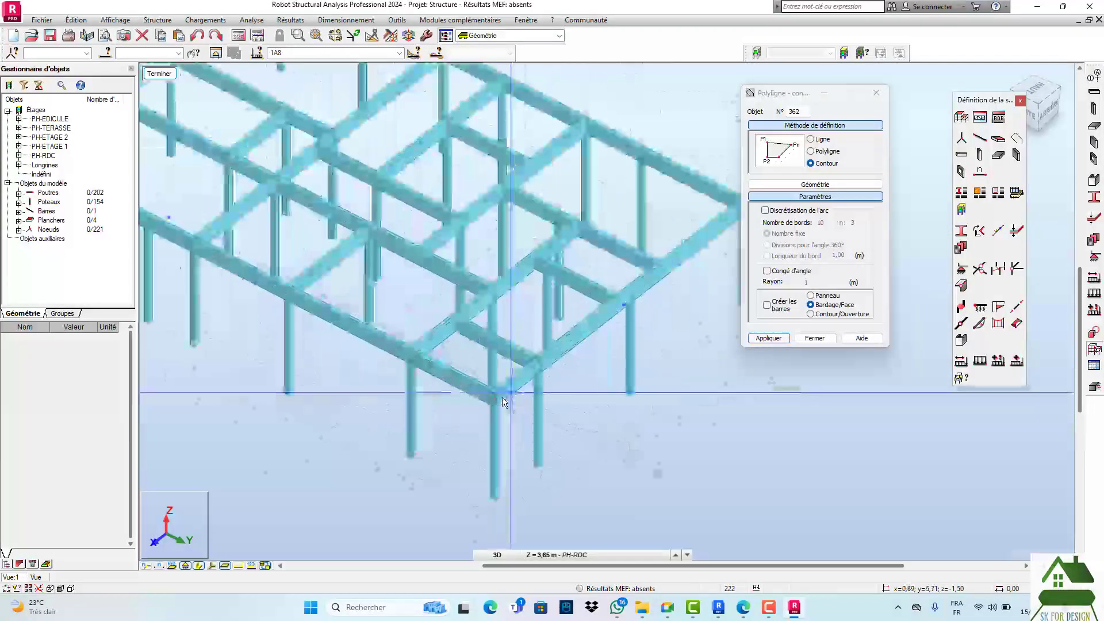
click(496, 401)
scroll(497, 401, up, 1)
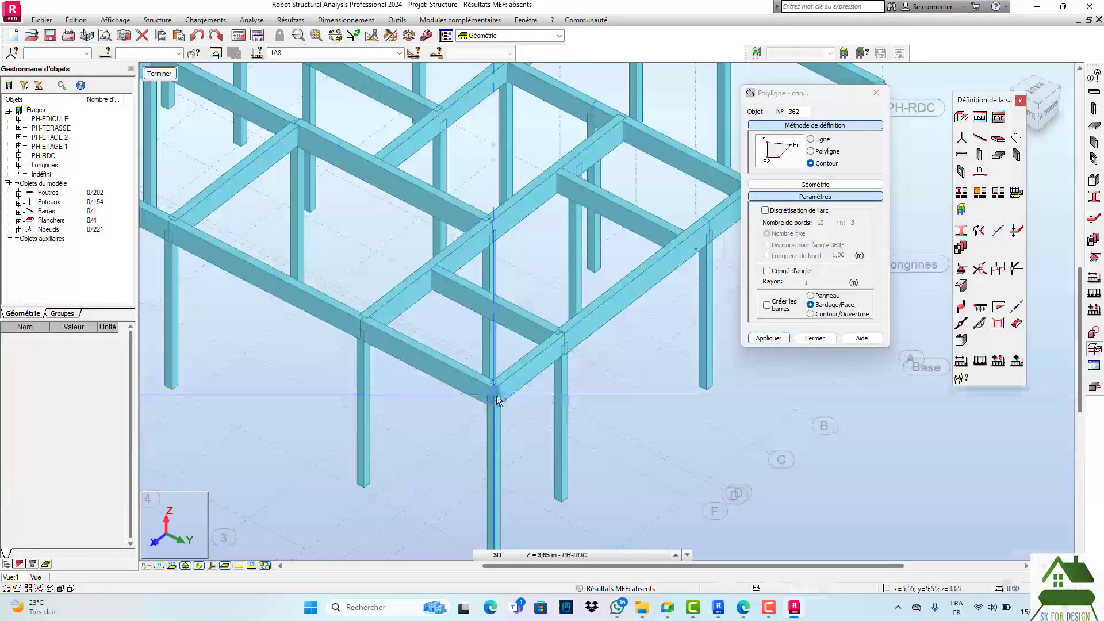
scroll(497, 397, down, 2)
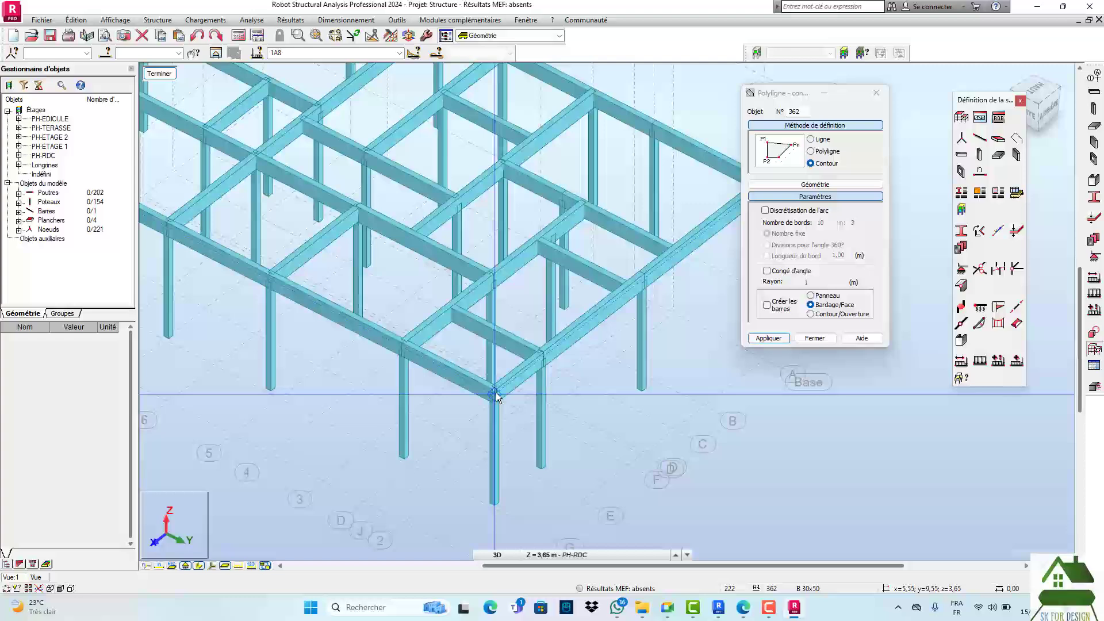
scroll(495, 397, down, 3)
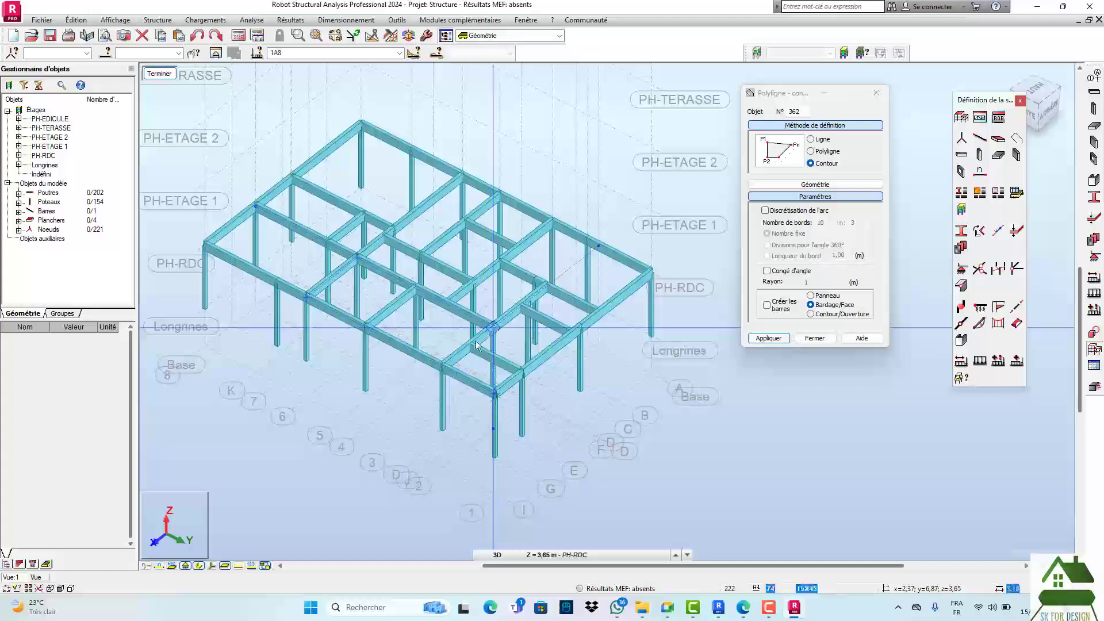
click(522, 373)
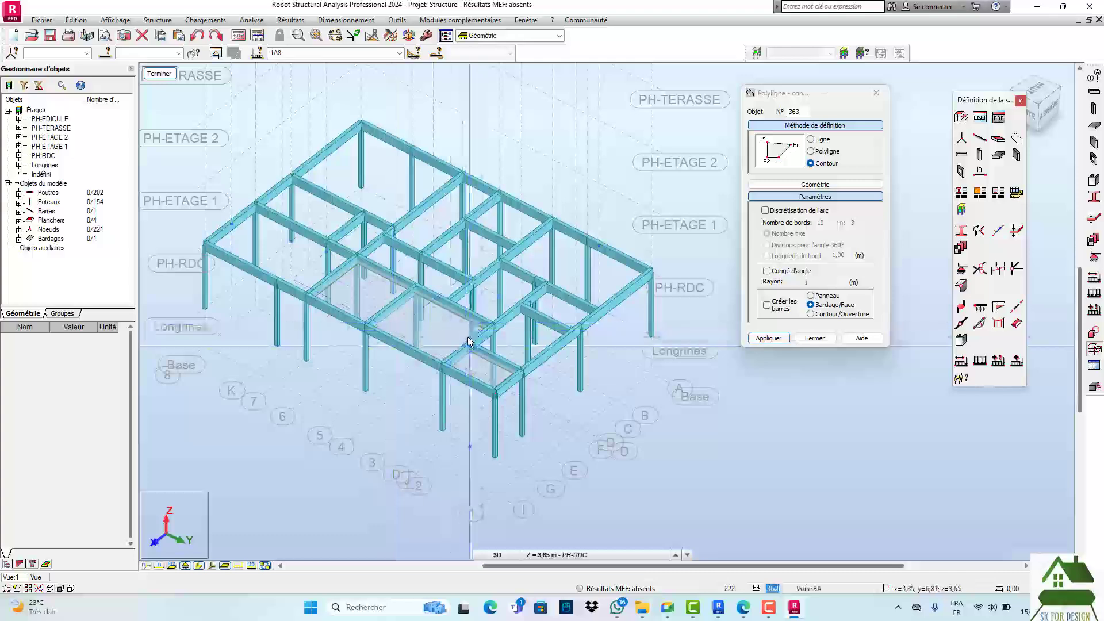
- Switch to Revit and examine the span direction lines and beam layout on the PH-RDC plan
click(715, 614)
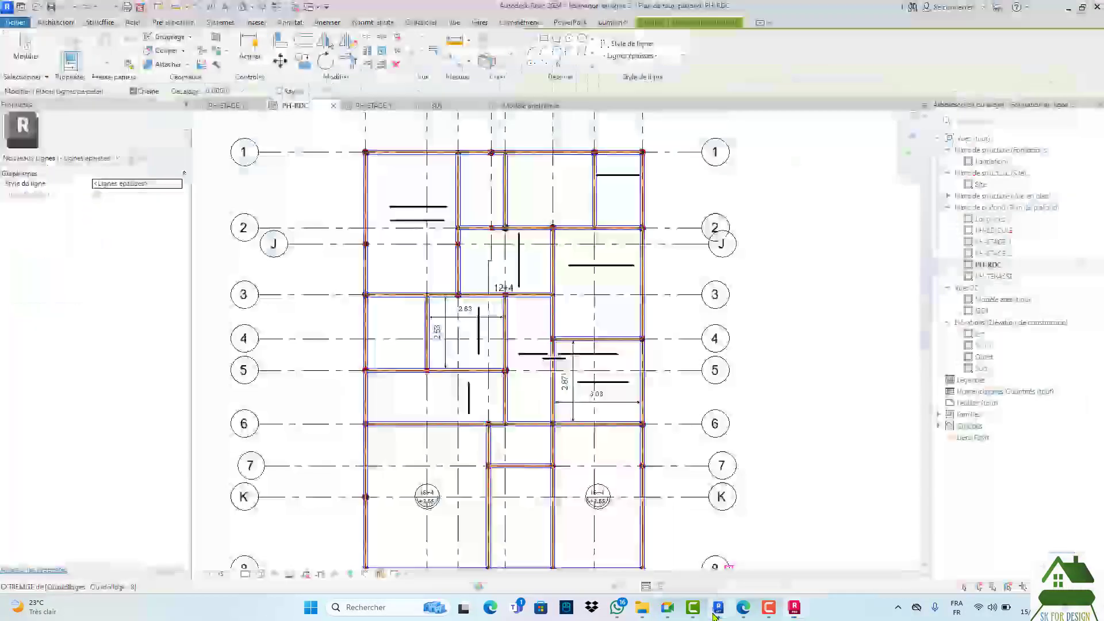
middle_drag(641, 326, 649, 289)
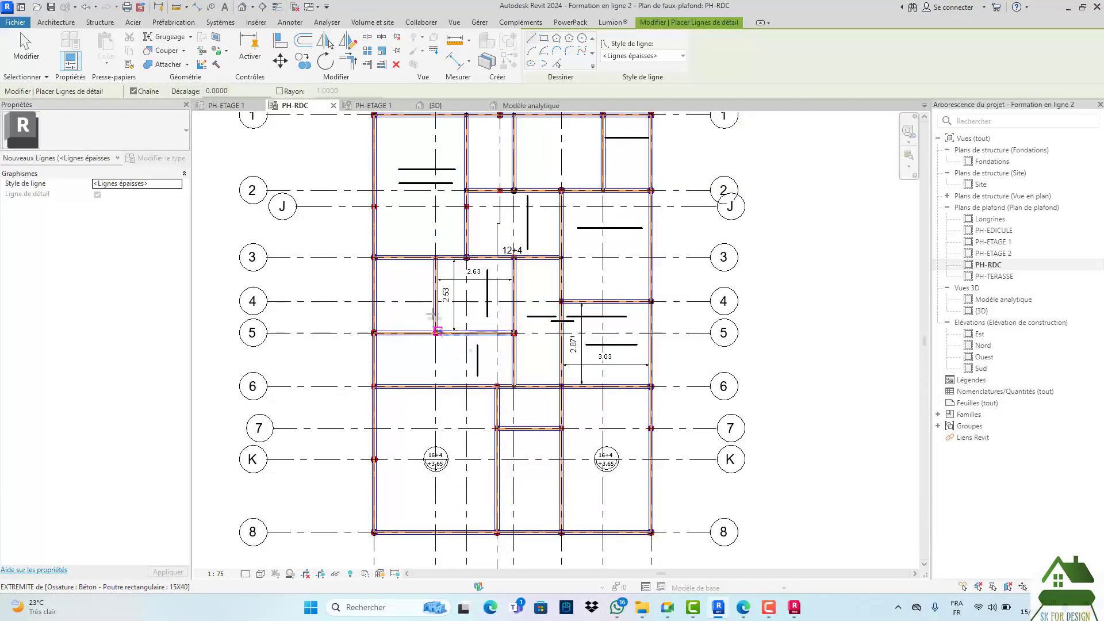
click(437, 332)
key(Escape)
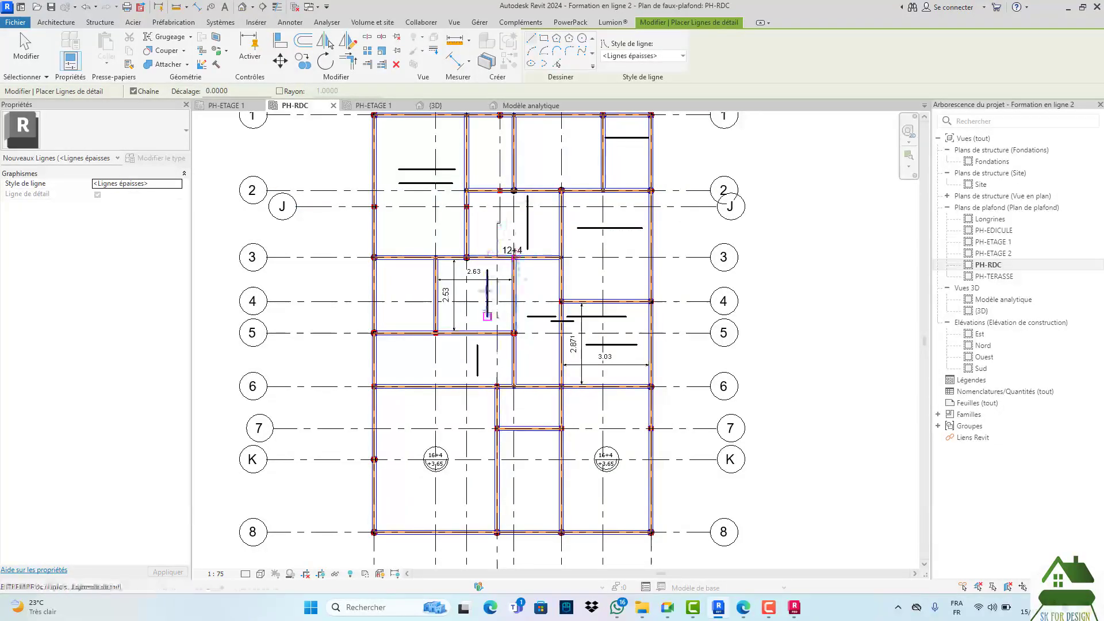
click(487, 315)
key(Escape)
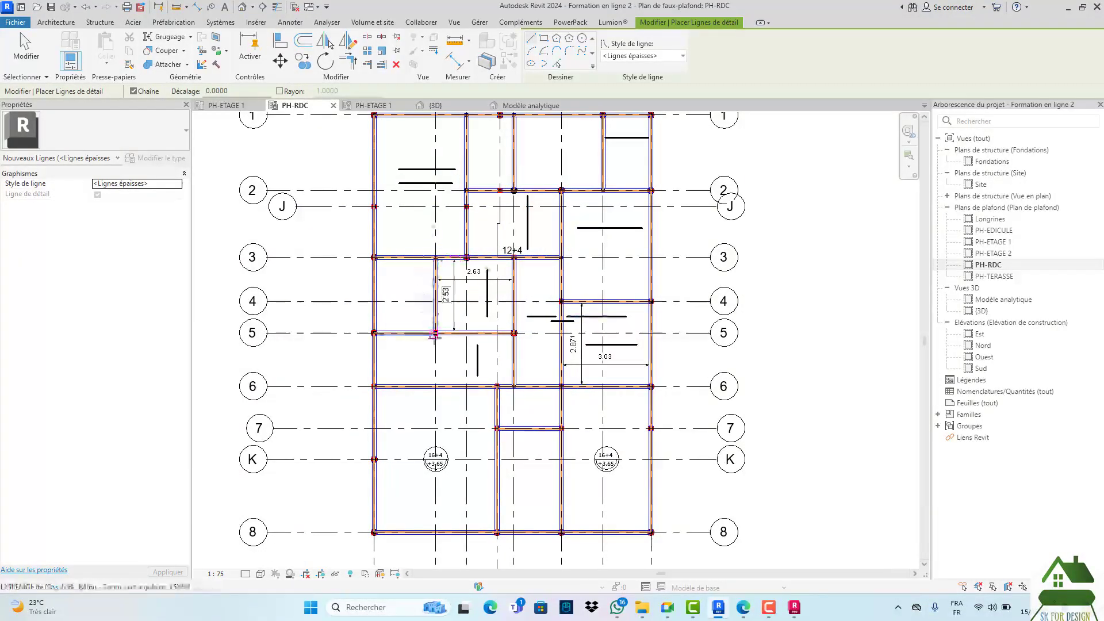
- Switch back to Robot Structural Analysis and outline a rectangular cladding contour between grids E and I, from grid 6 to grid 8, in the plan projection
click(796, 610)
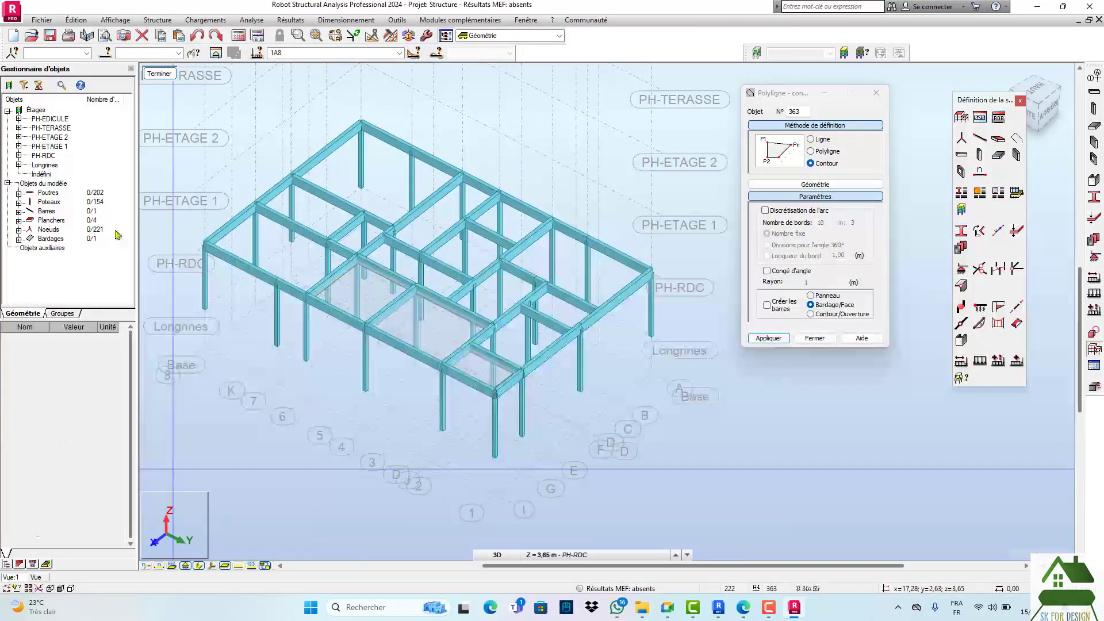
click(40, 578)
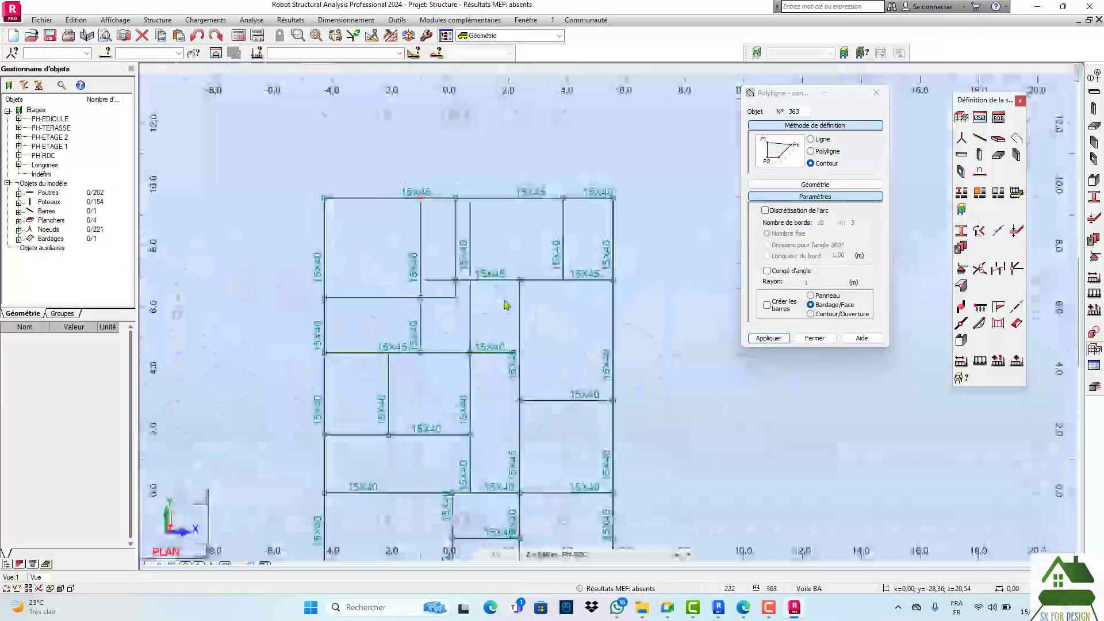
scroll(556, 351, up, 2)
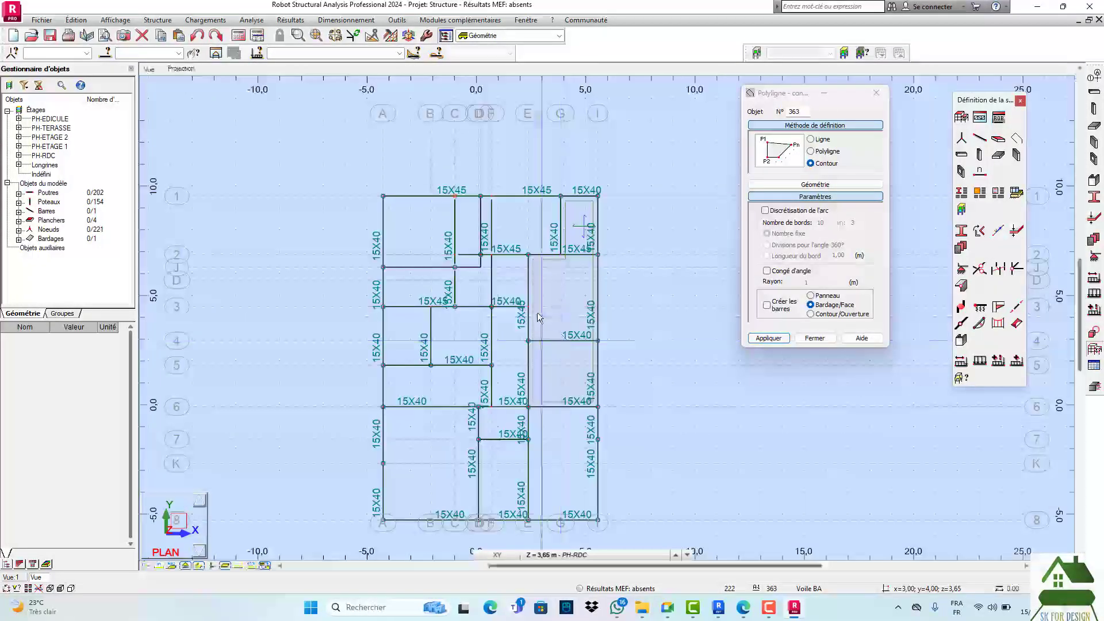
scroll(537, 513, up, 2)
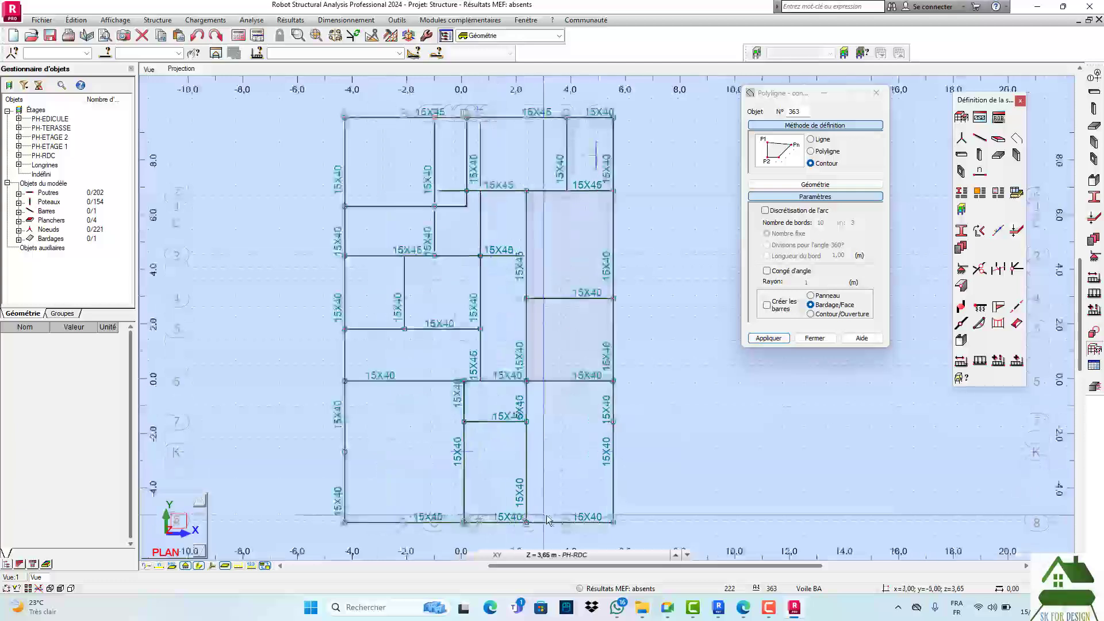
scroll(640, 509, up, 3)
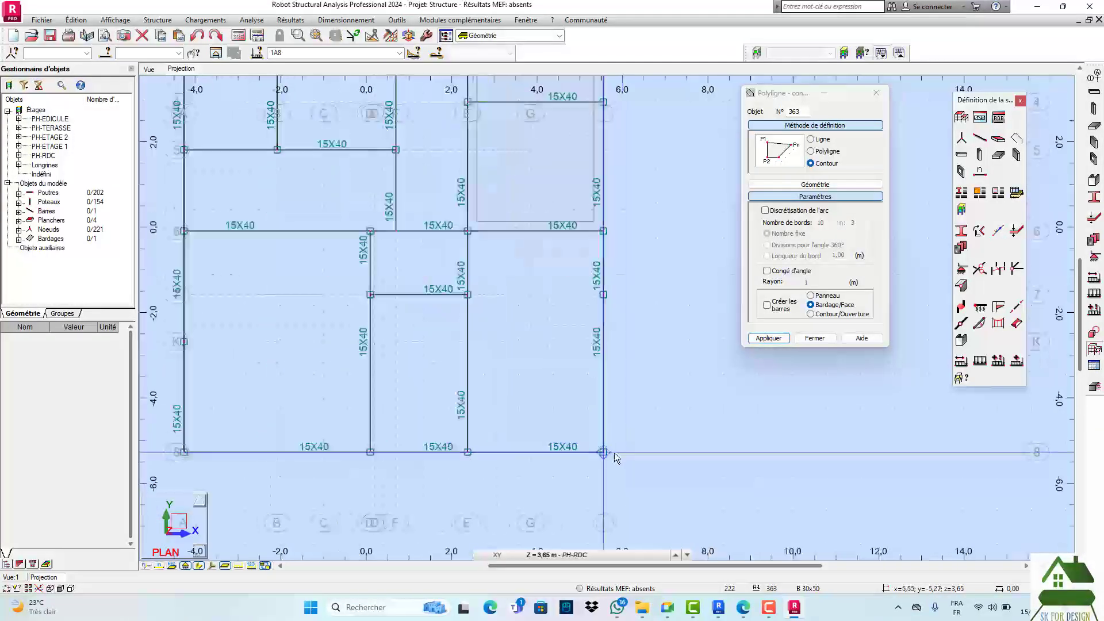
click(597, 452)
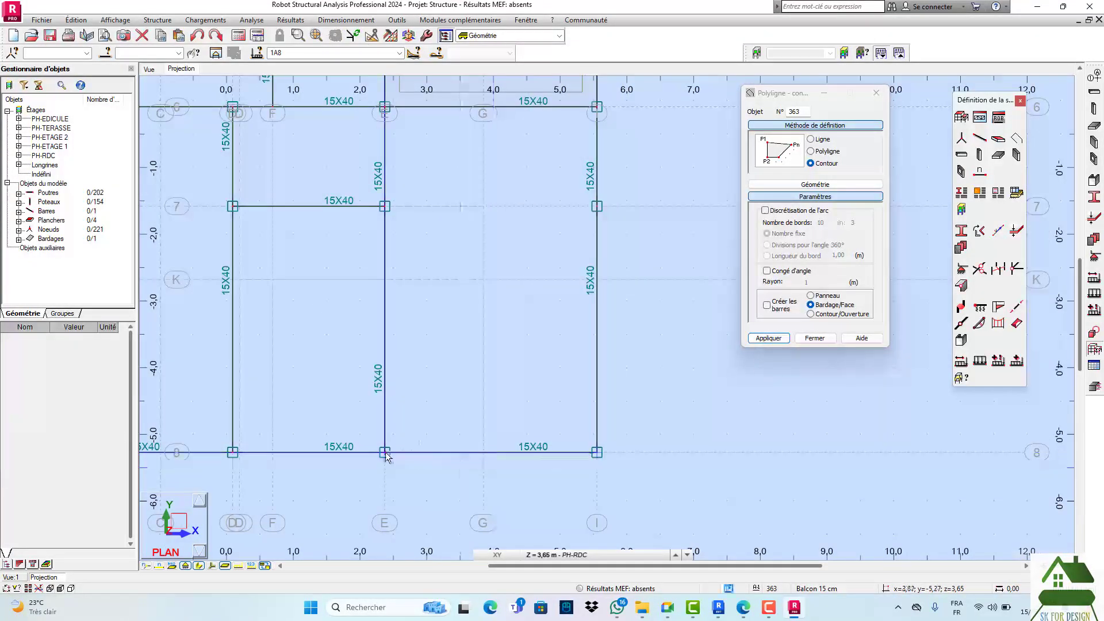
click(597, 108)
click(597, 453)
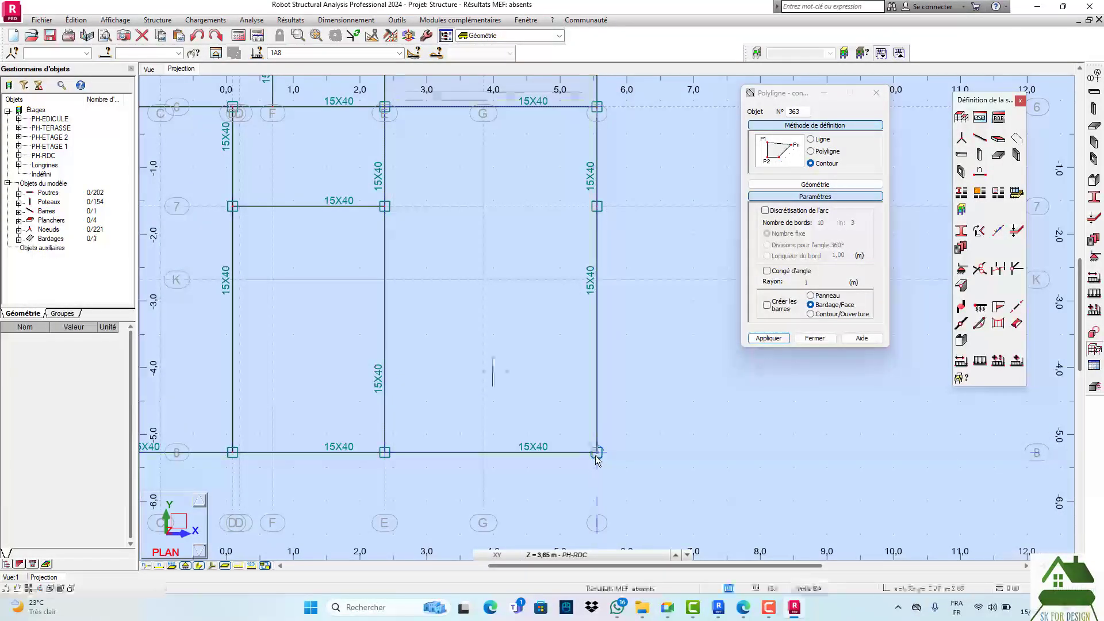
- Outline a rectangular cladding contour over the bay between grids A and D, from grid 6 to grid 8
scroll(612, 455, down, 3)
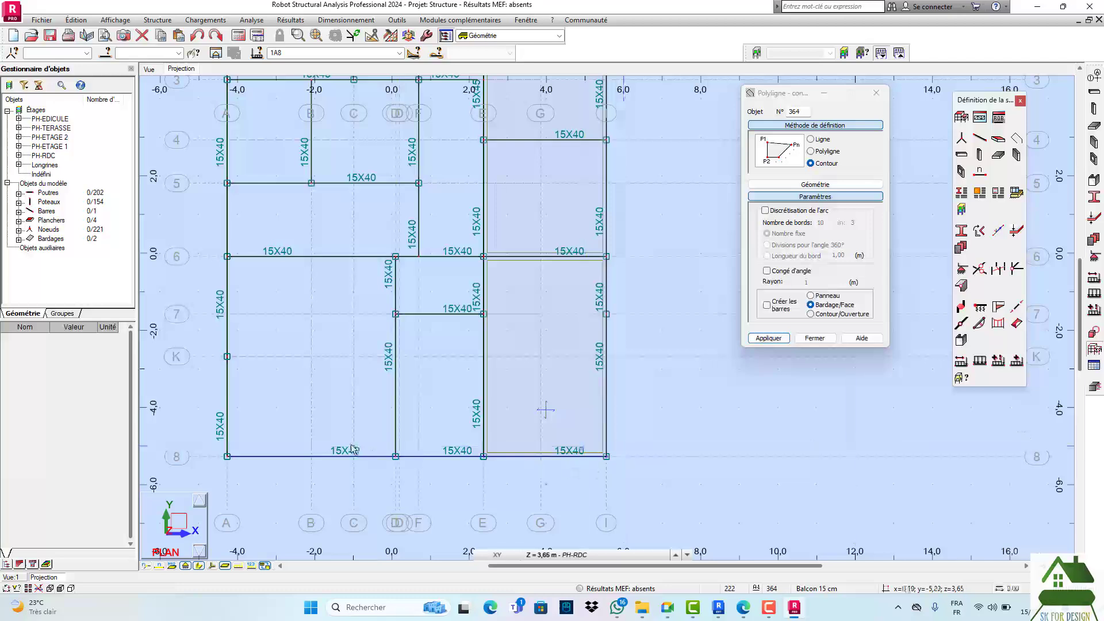
click(396, 458)
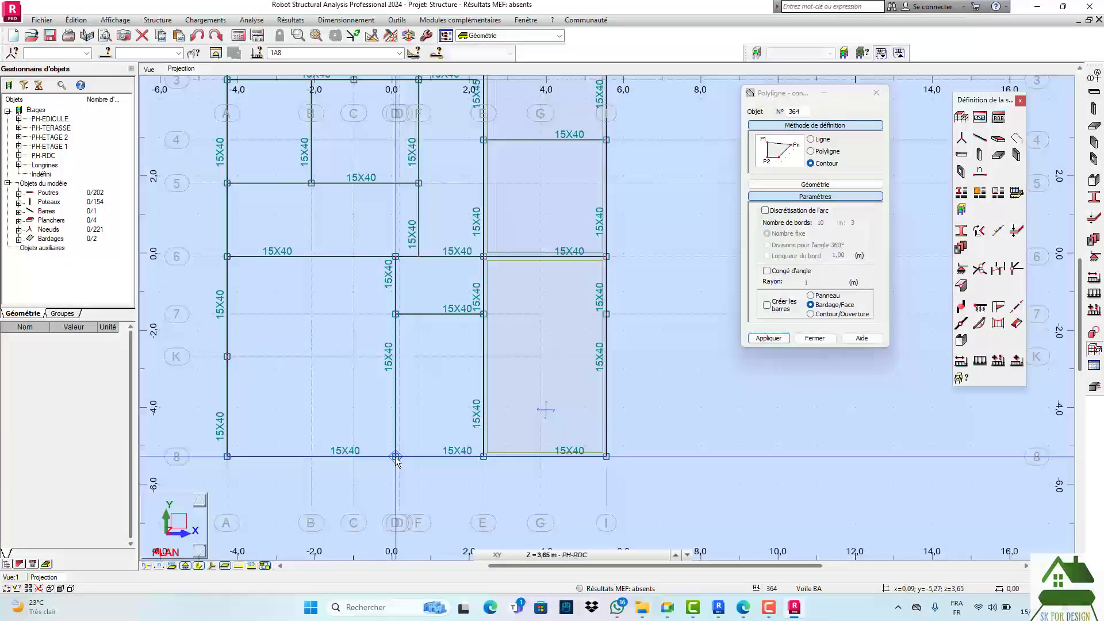
click(396, 257)
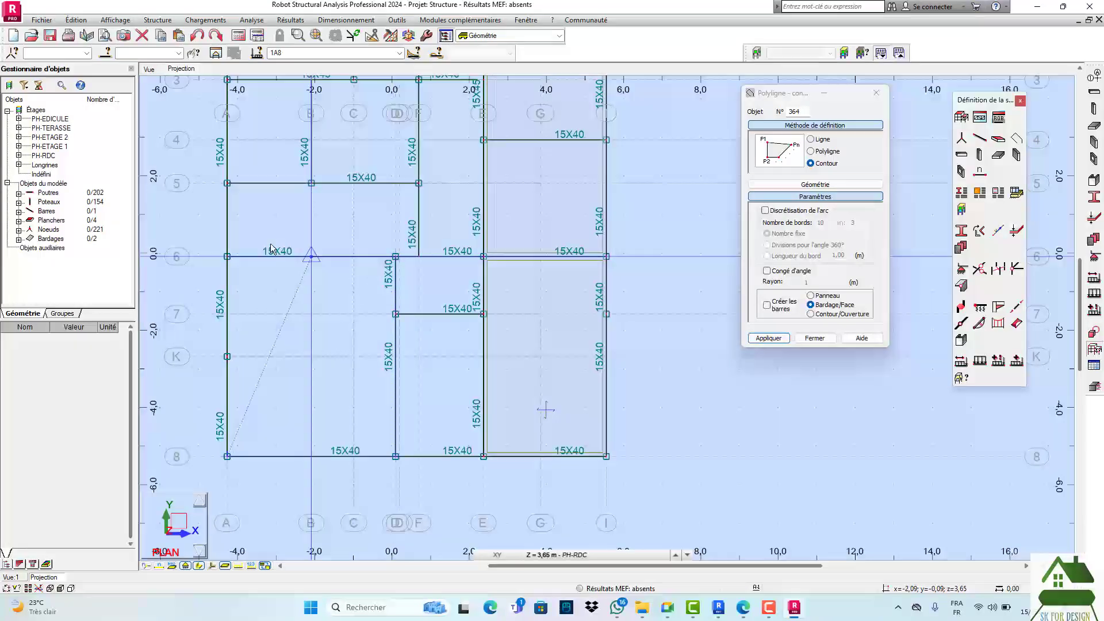
click(227, 257)
click(227, 457)
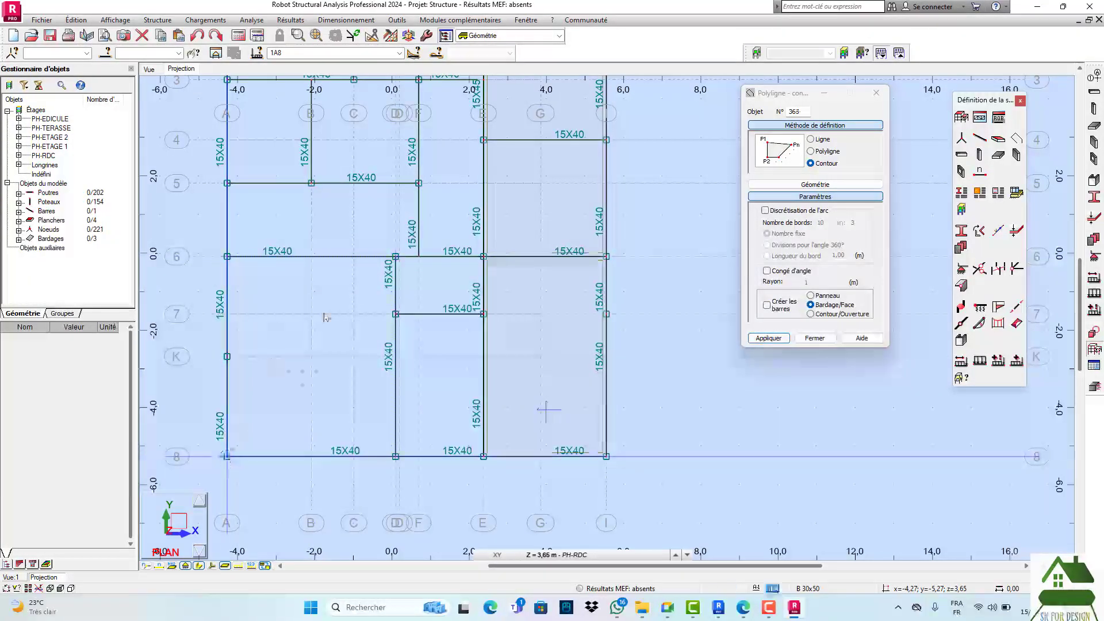
- Try a stepped cladding contour over the rooms between grids A and F, from grid 2 to grid 6, and undo it
middle_drag(377, 334, 433, 466)
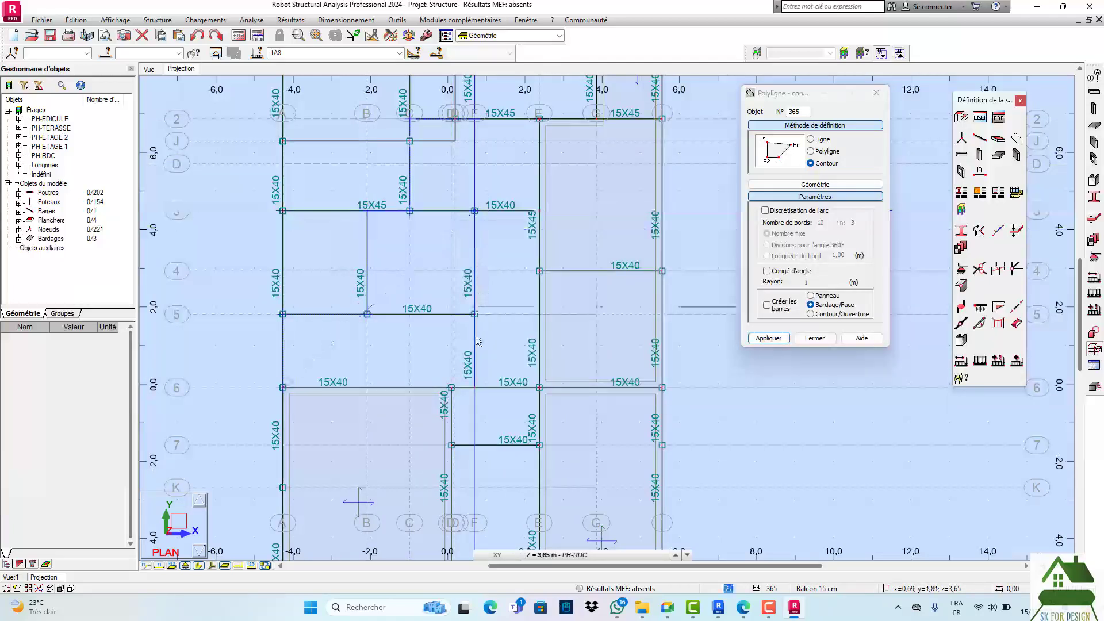
click(283, 388)
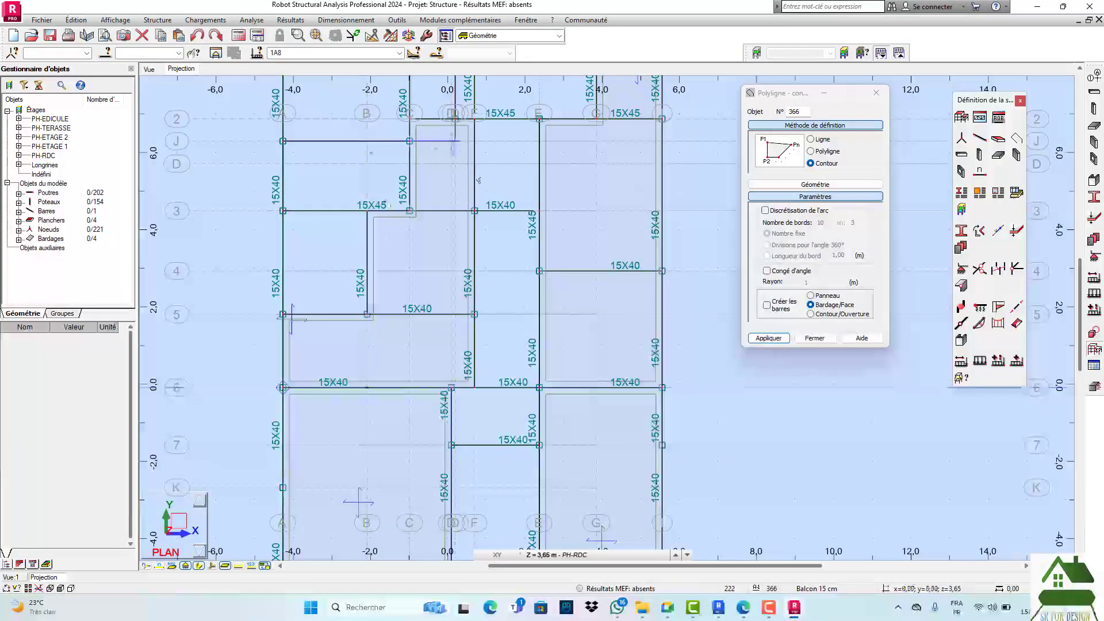
middle_drag(536, 217, 546, 340)
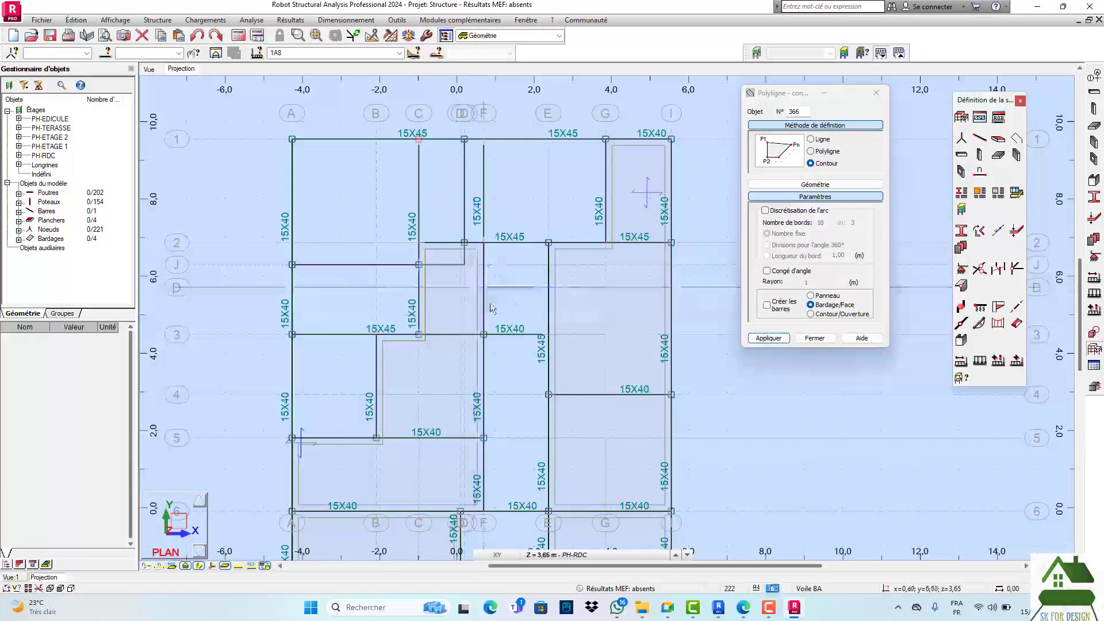
click(198, 35)
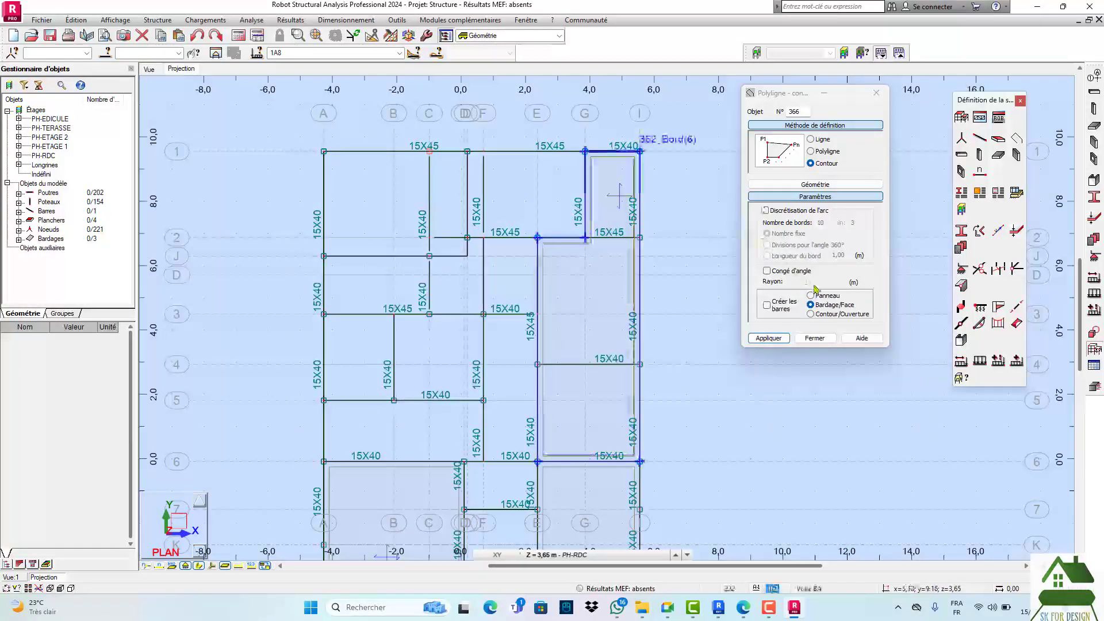
- Restart the Contour definition and outline a stepped cladding between grids A and F from grid 6 upward, extending to grid E between grids 2 and 3
scroll(465, 209, down, 2)
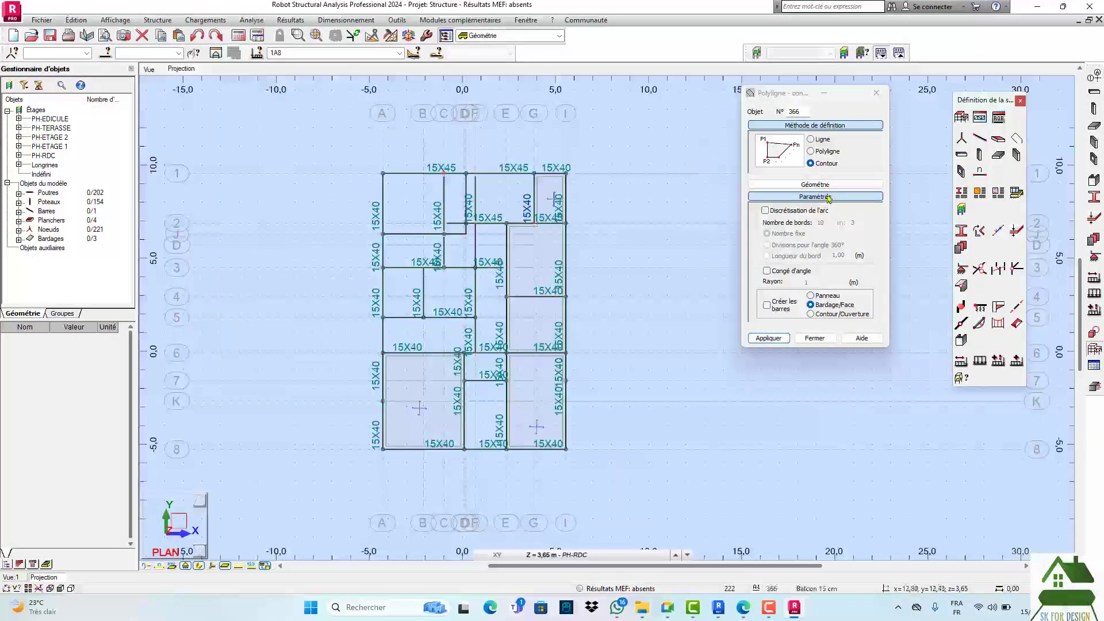
click(813, 152)
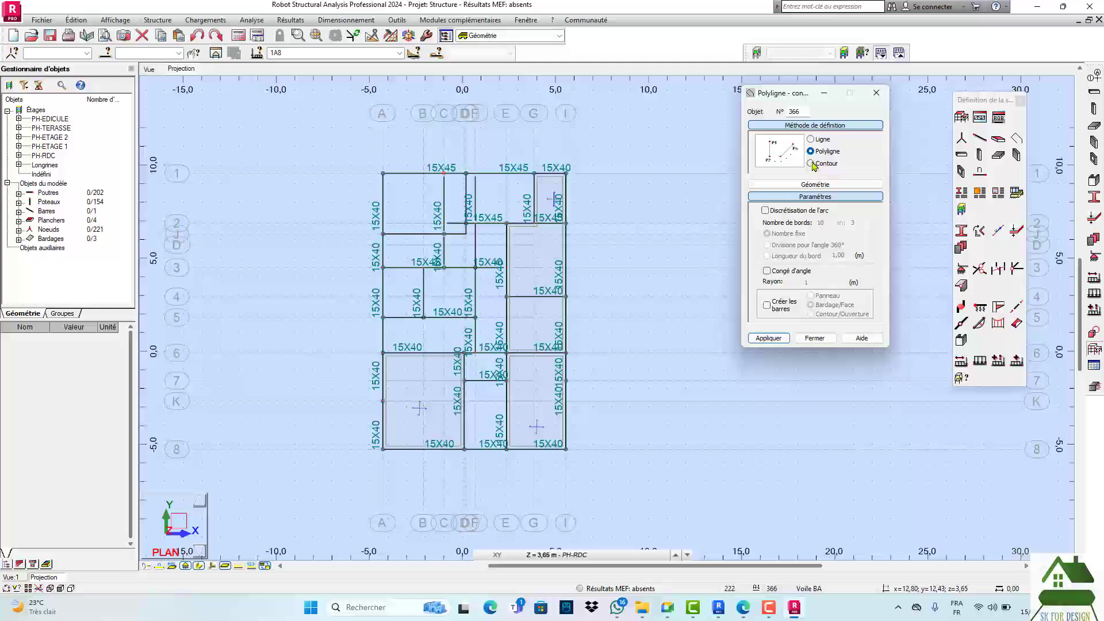
click(812, 164)
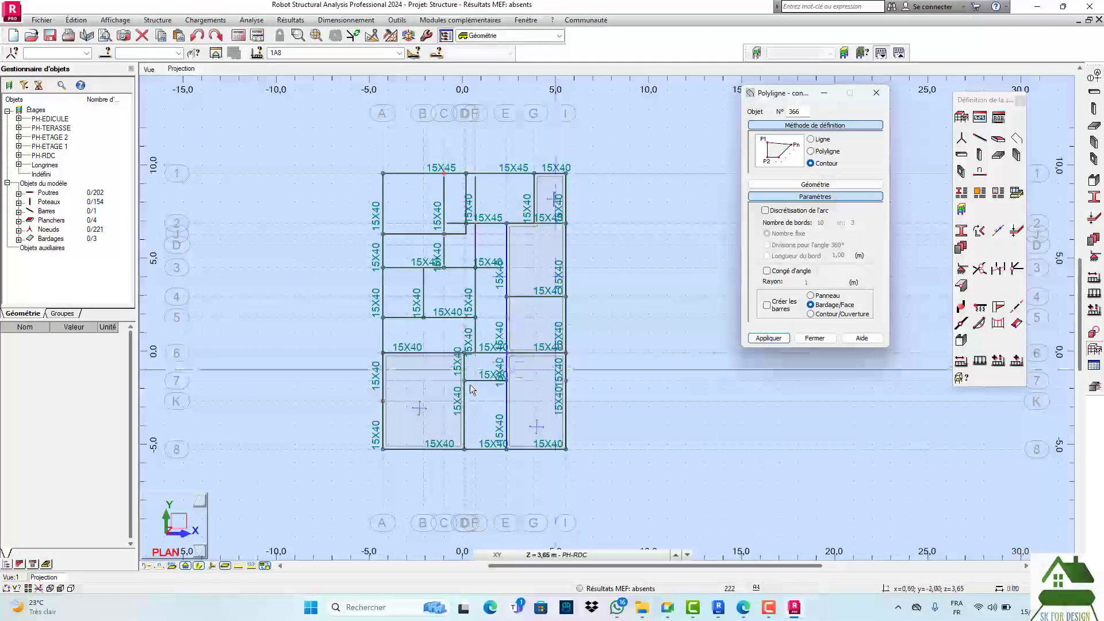
scroll(384, 357, up, 2)
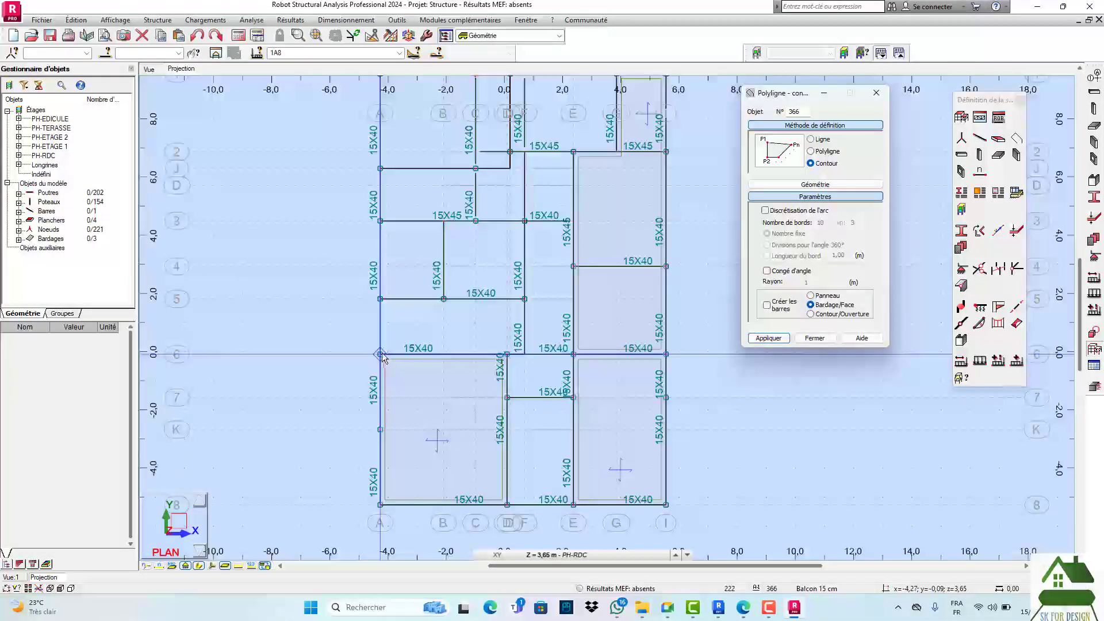
click(381, 355)
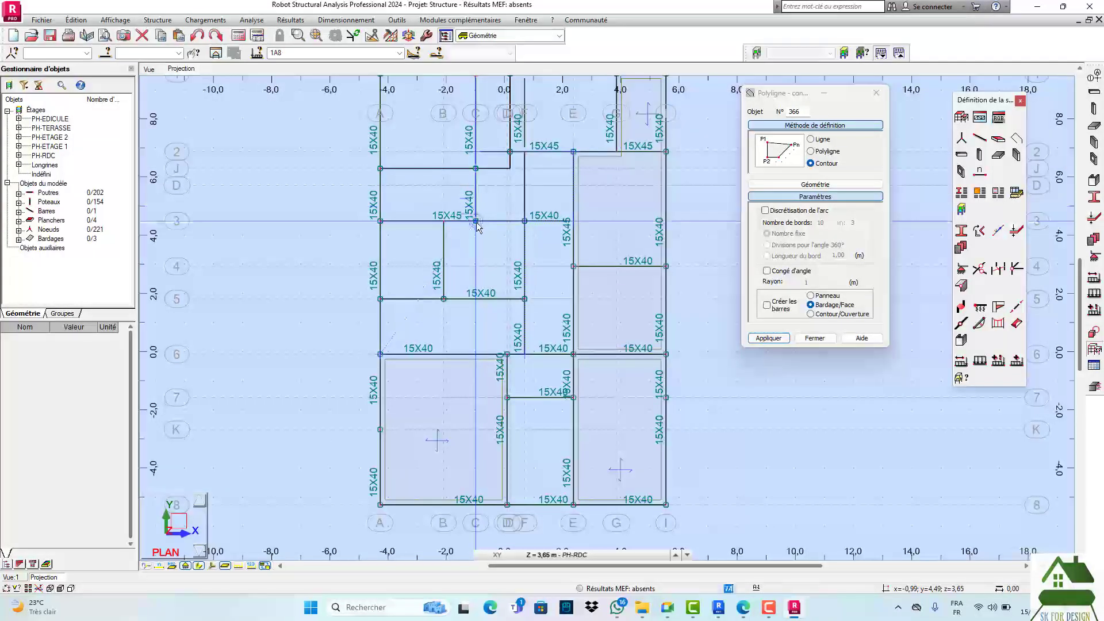
click(445, 226)
click(444, 299)
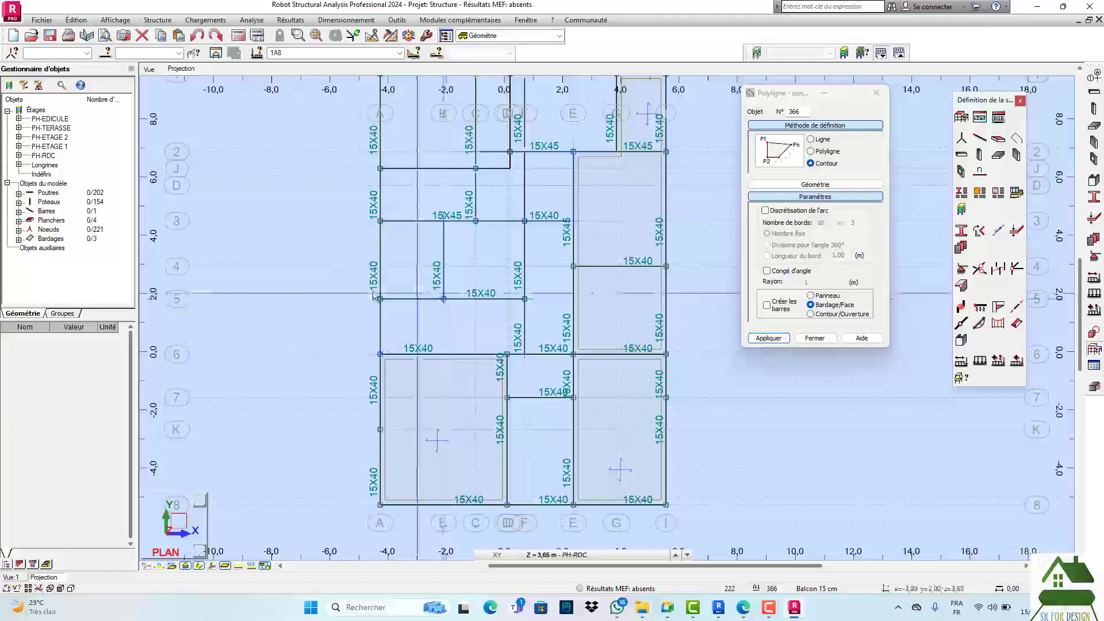
click(380, 353)
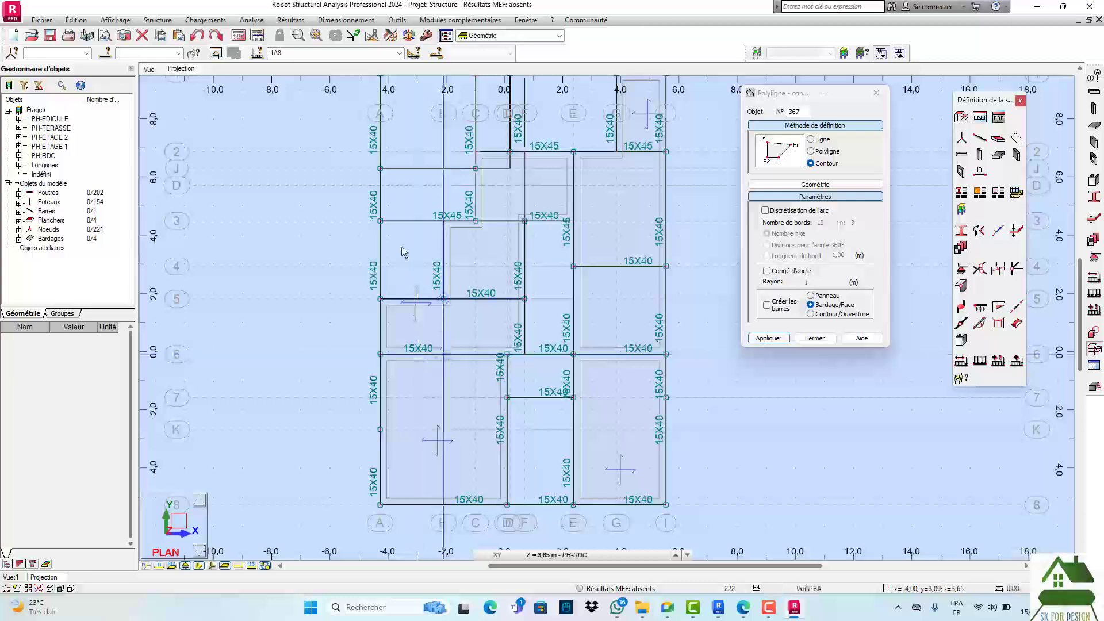
- Outline a stepped cladding contour between grids A and C from grid 1 to grid 3, extending to grid D between grids 1 and 2
middle_drag(402, 251, 404, 357)
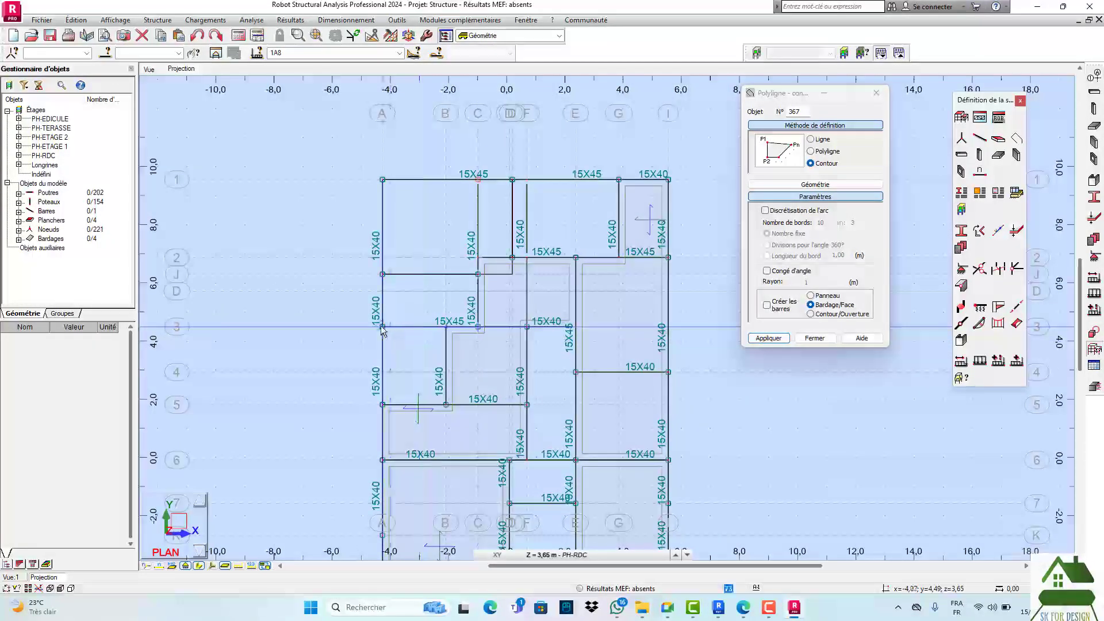
click(382, 180)
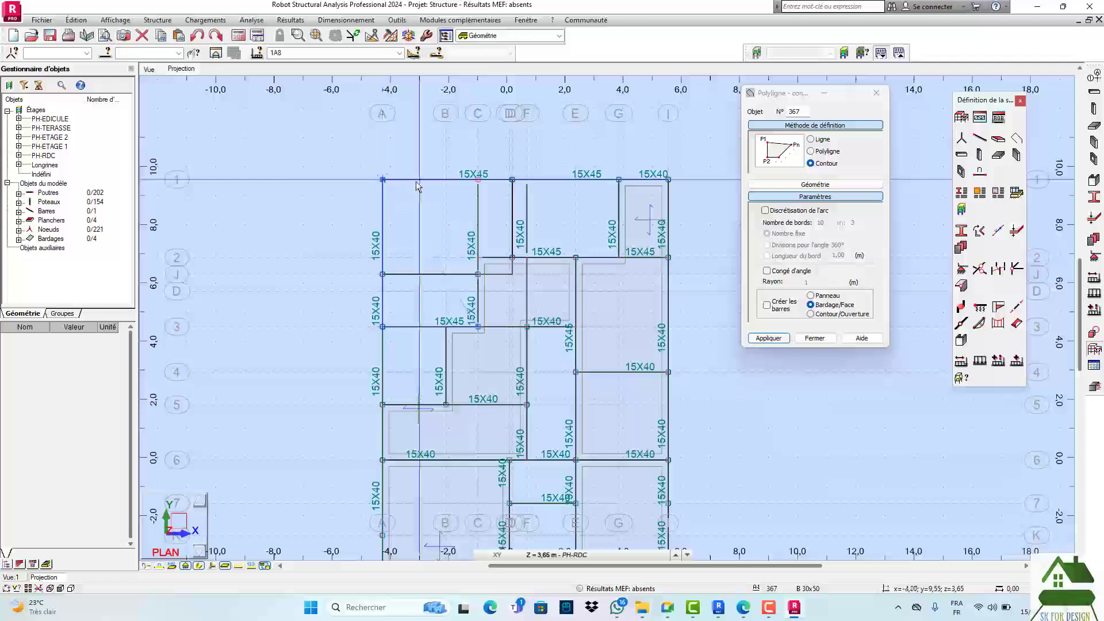
click(485, 181)
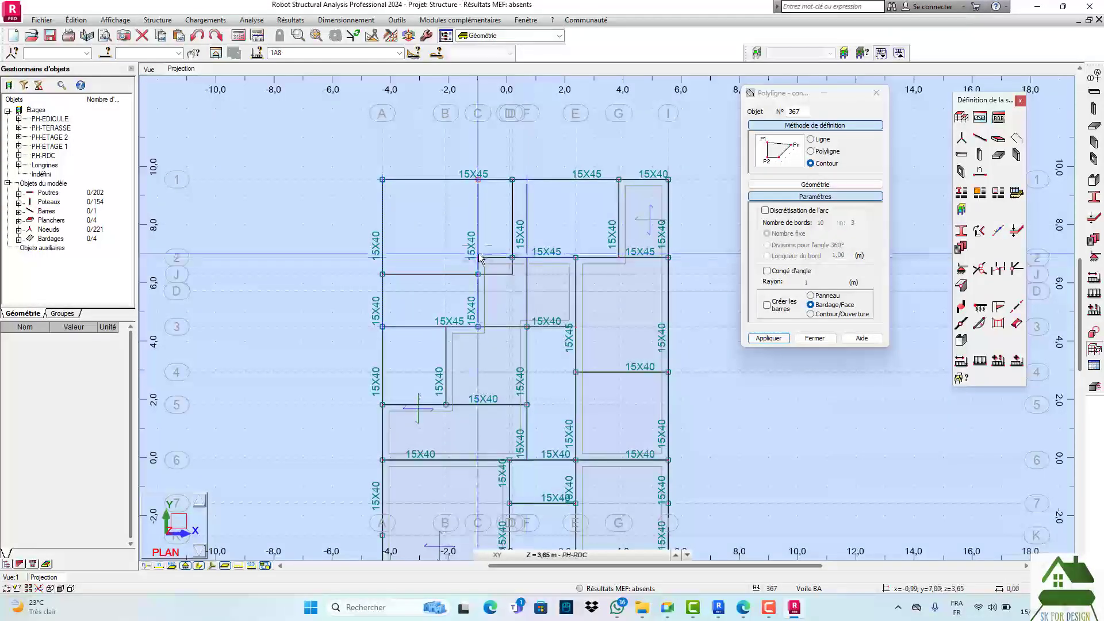
click(478, 327)
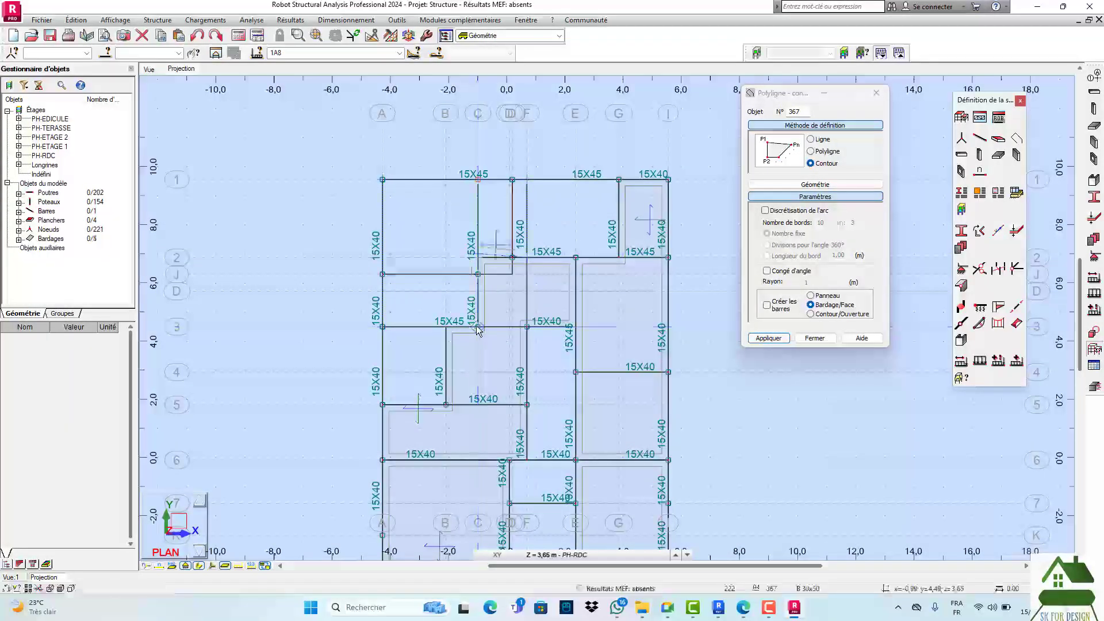
- Close the contour definition and show only the PH-RDC level in an isometric 3D view
click(152, 70)
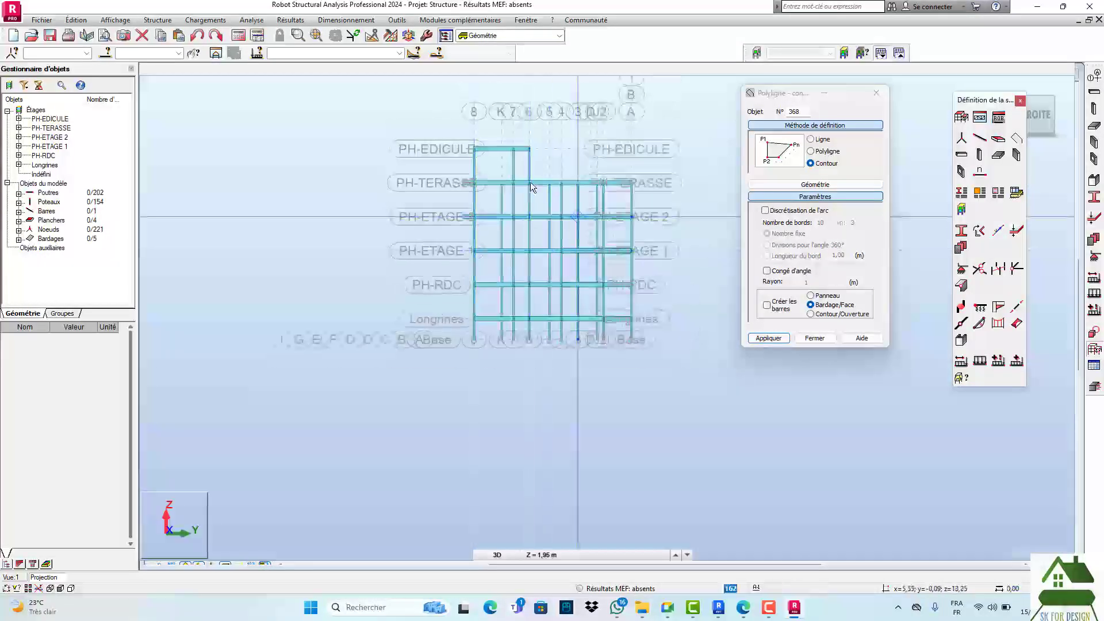
click(880, 99)
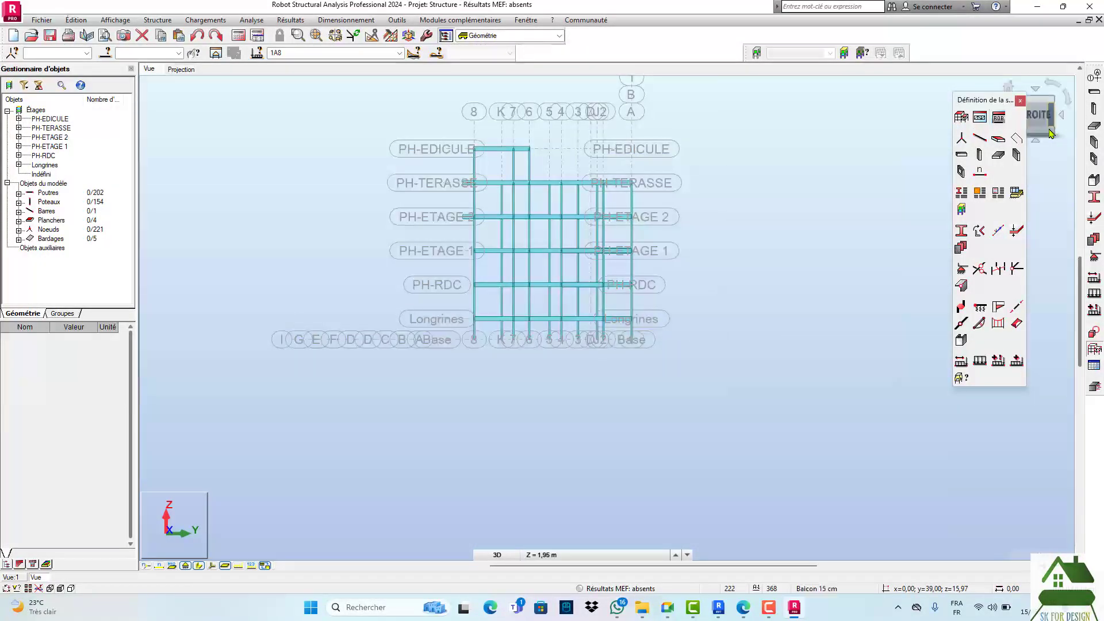
mouse_move(1049, 128)
mouse_down()
mouse_move(1048, 144)
mouse_move(1064, 139)
mouse_up()
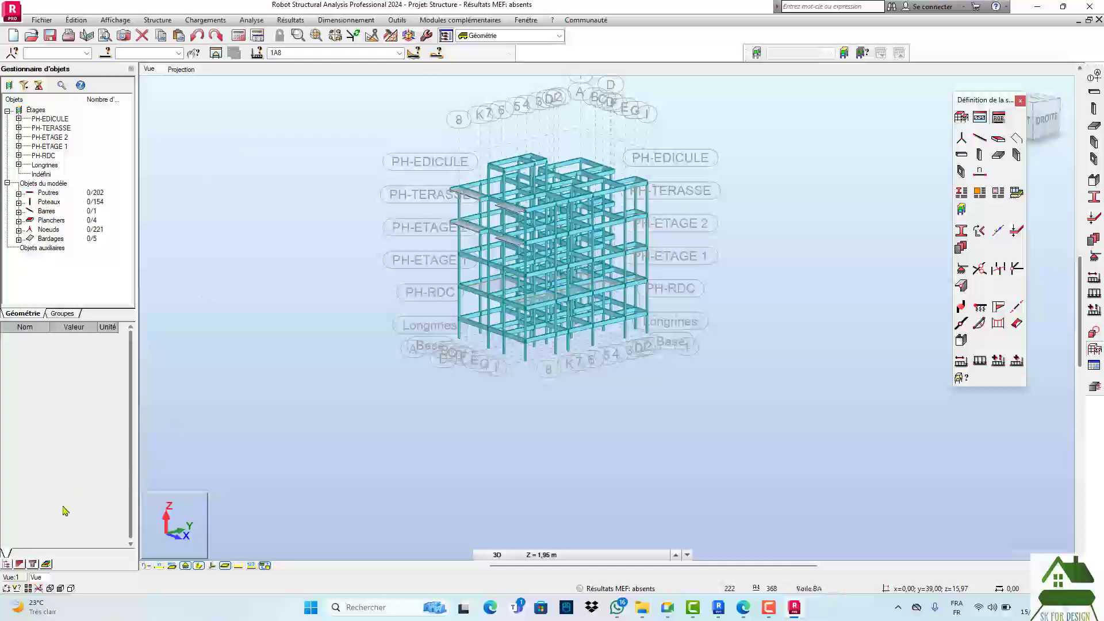
click(10, 579)
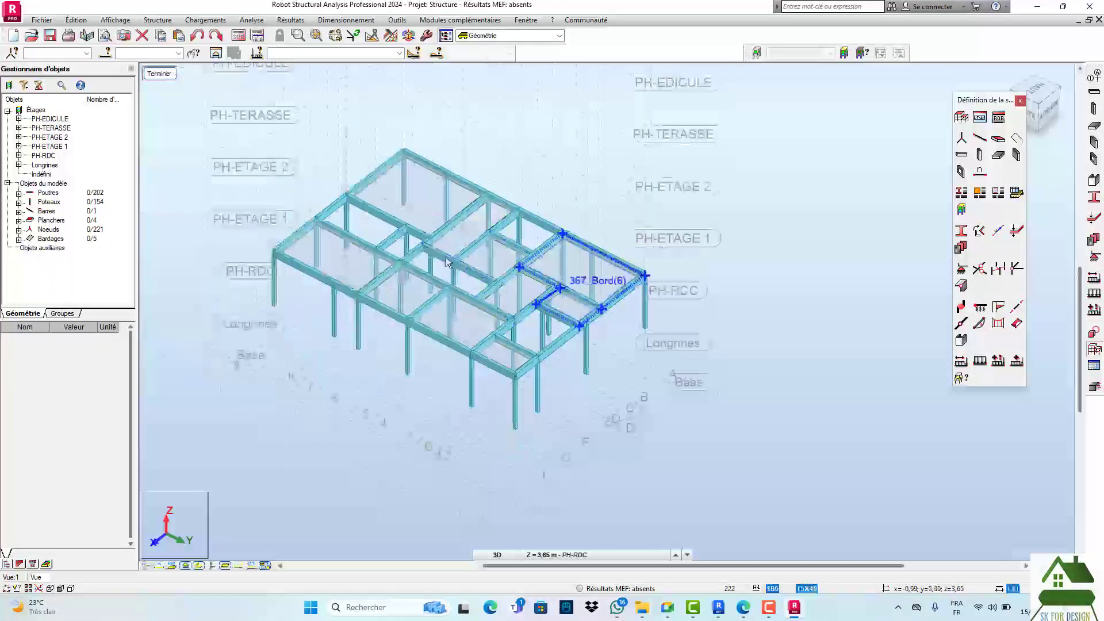
- Examine the cladding contours on the PH-RDC level in 3D, selecting them one by one, to find bays that lack cladding
scroll(368, 256, up, 5)
click(384, 256)
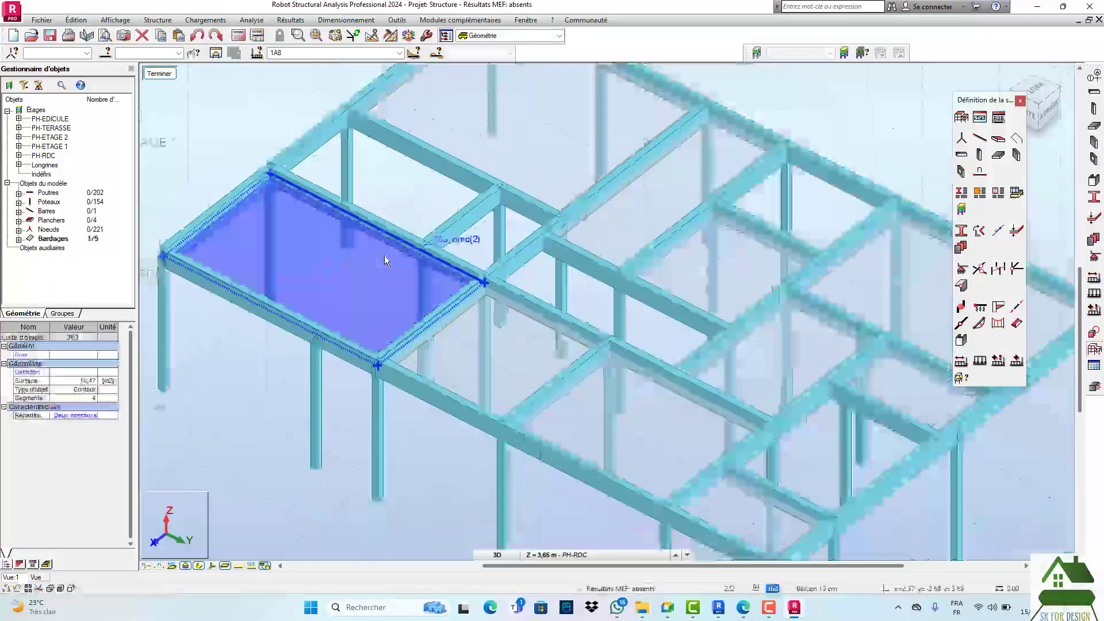
scroll(384, 255, down, 5)
click(621, 199)
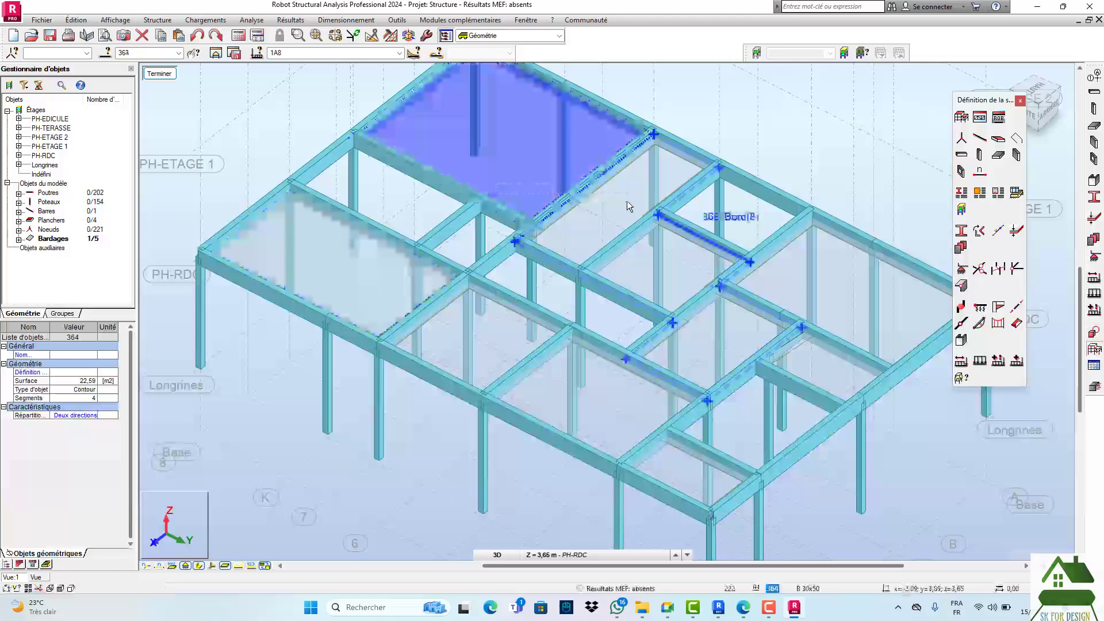
click(826, 275)
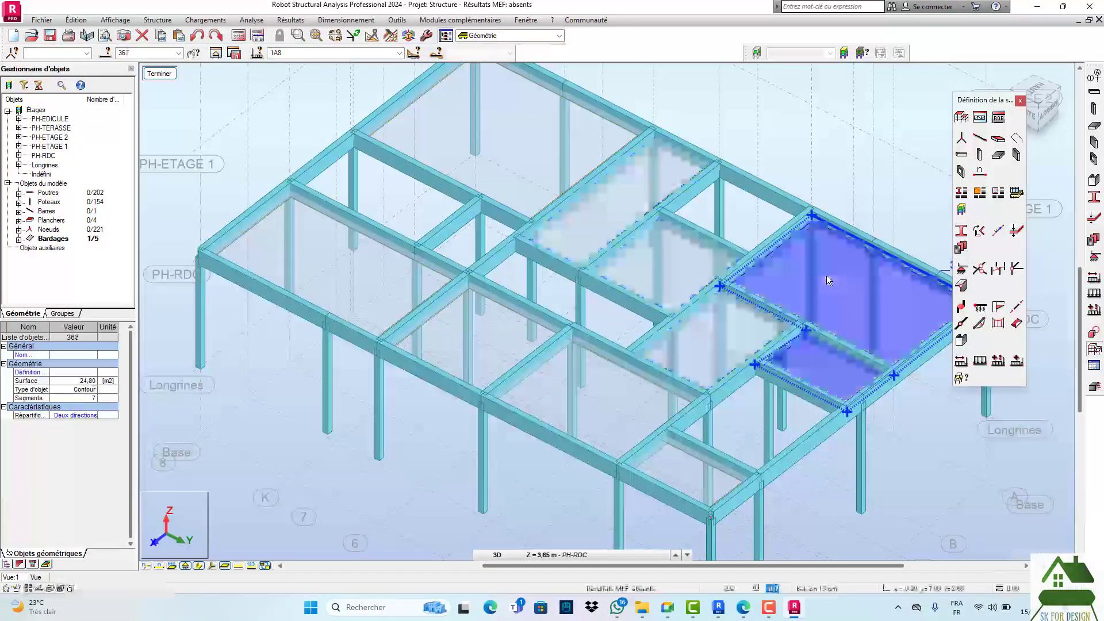
scroll(826, 275, down, 3)
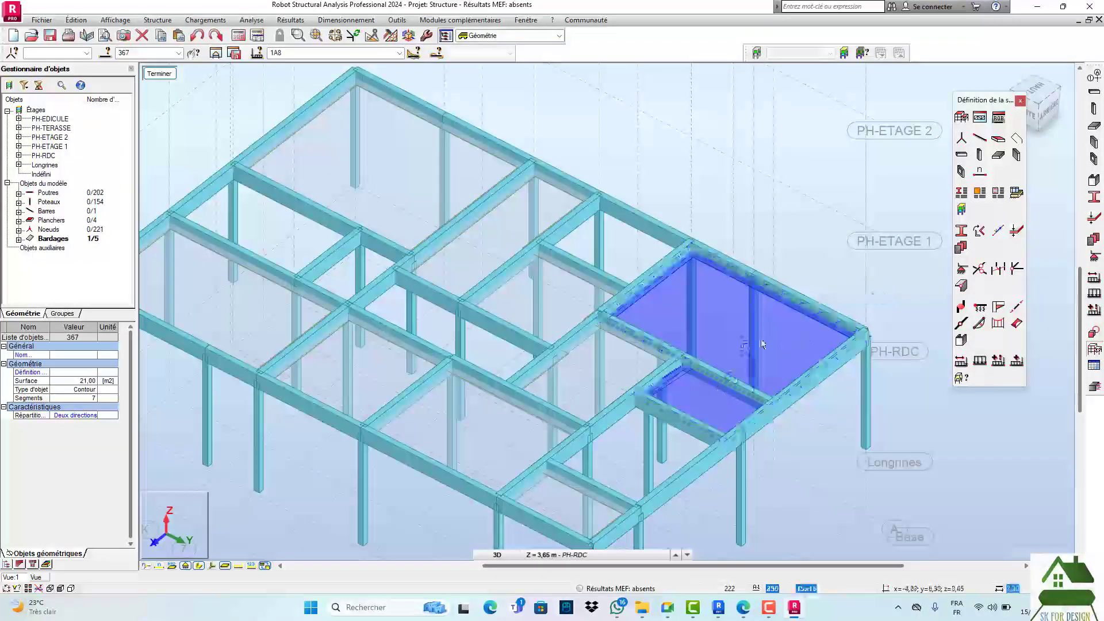
scroll(763, 344, down, 3)
scroll(520, 252, up, 5)
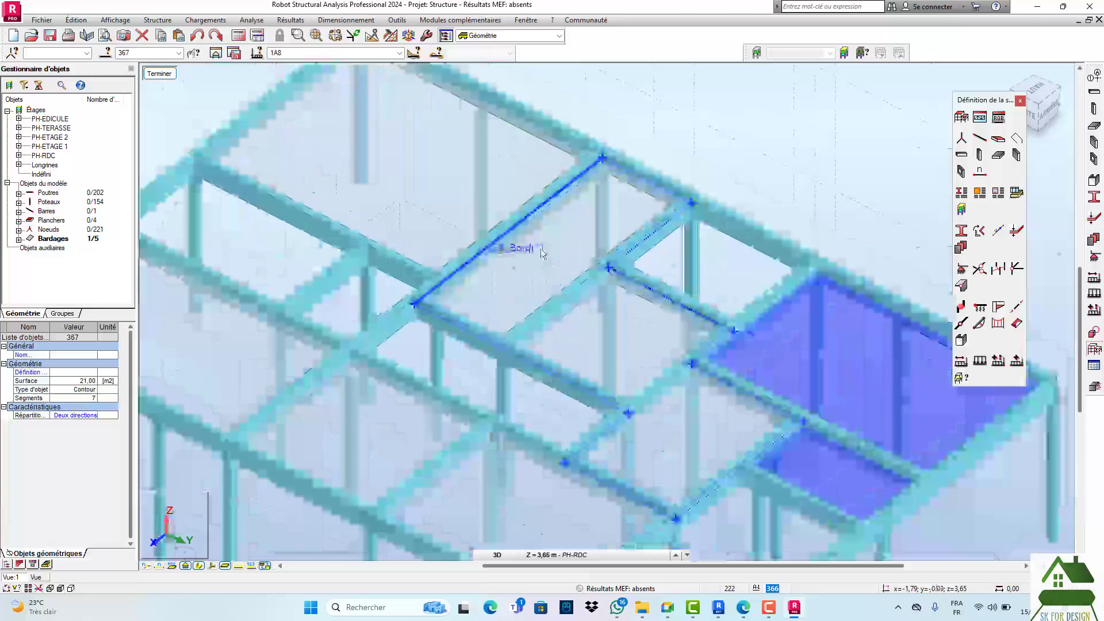
scroll(541, 251, down, 5)
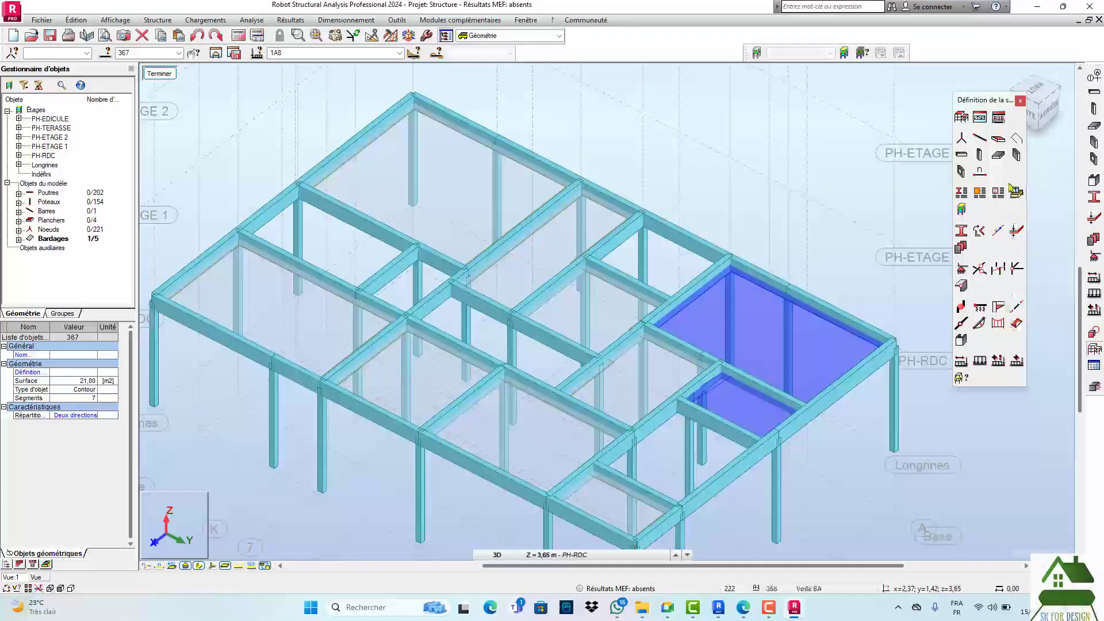
- Try to outline a Bardage/Face contour over the strip between grids E and F, from grid 3 to grid 6
click(1017, 141)
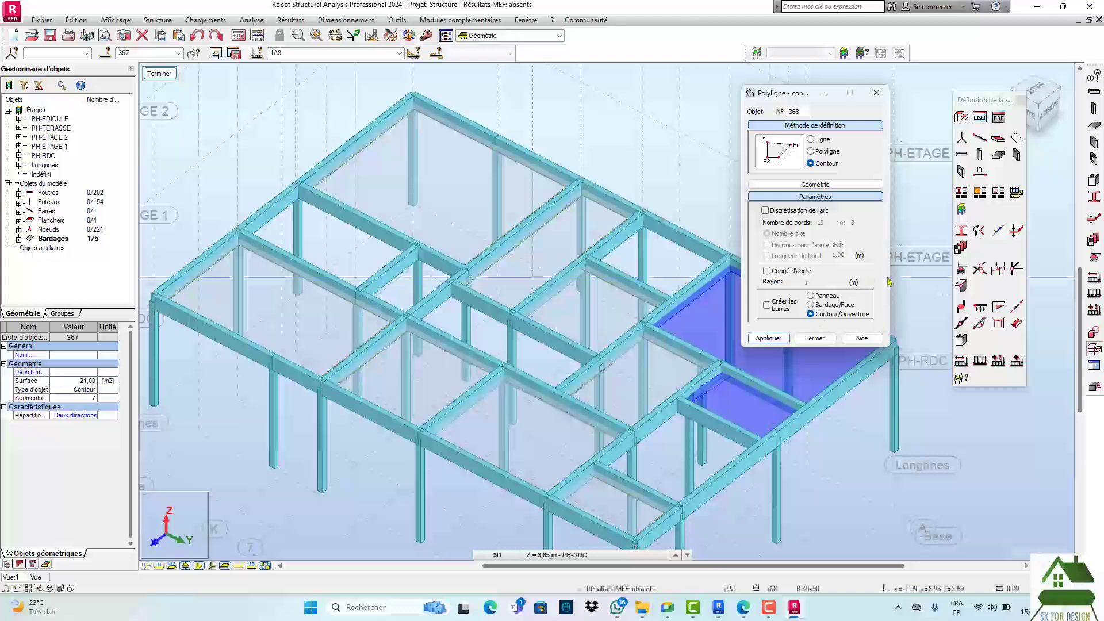
drag(808, 93, 932, 73)
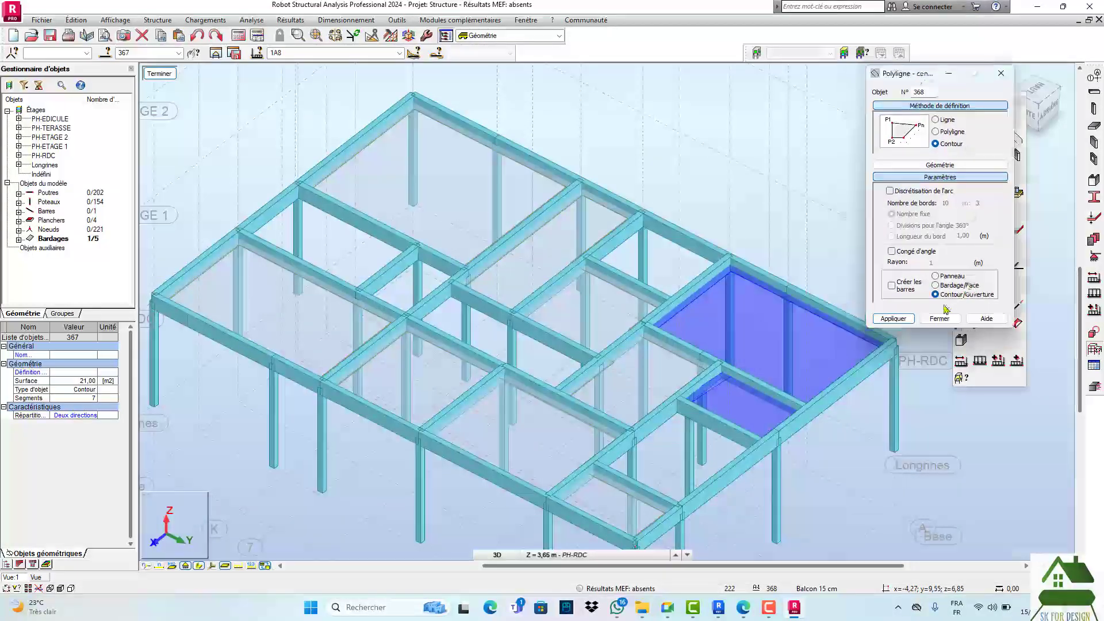
click(936, 286)
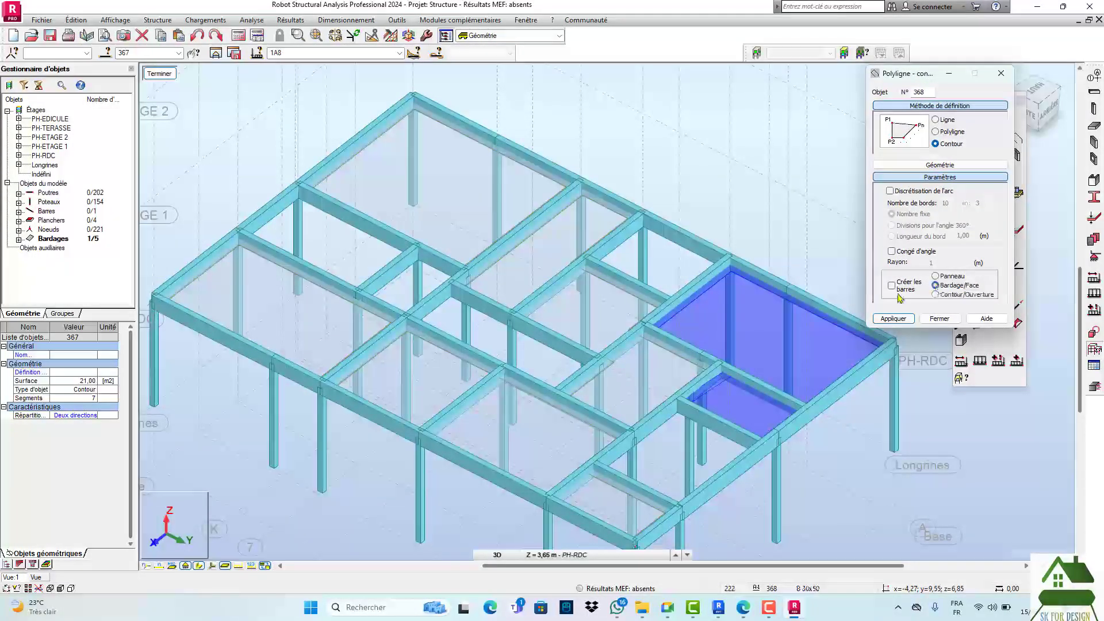
click(450, 287)
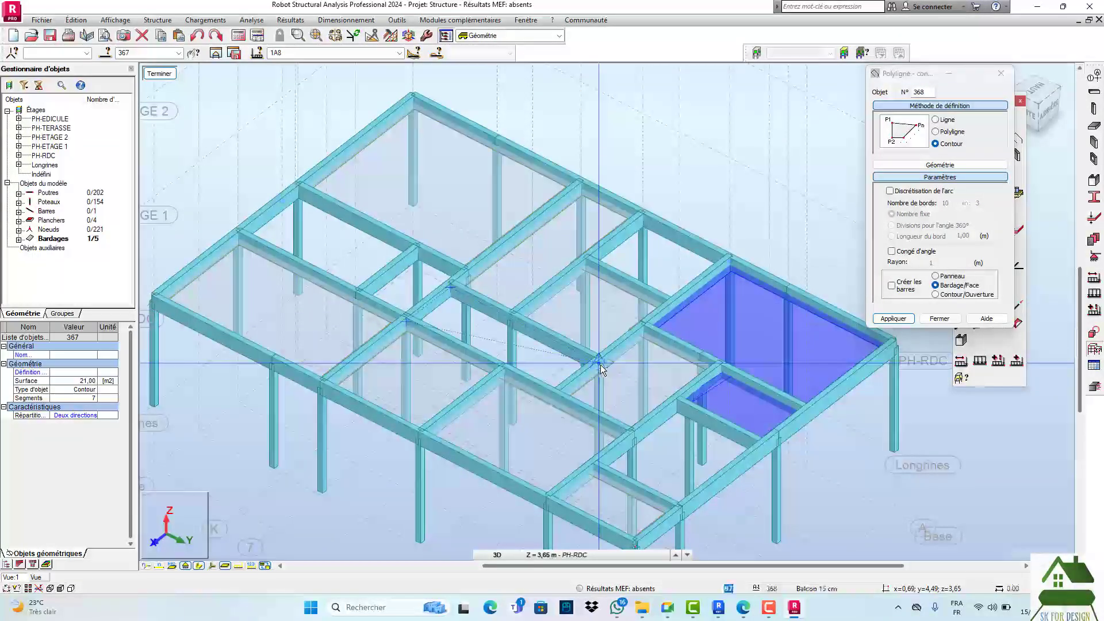
click(599, 363)
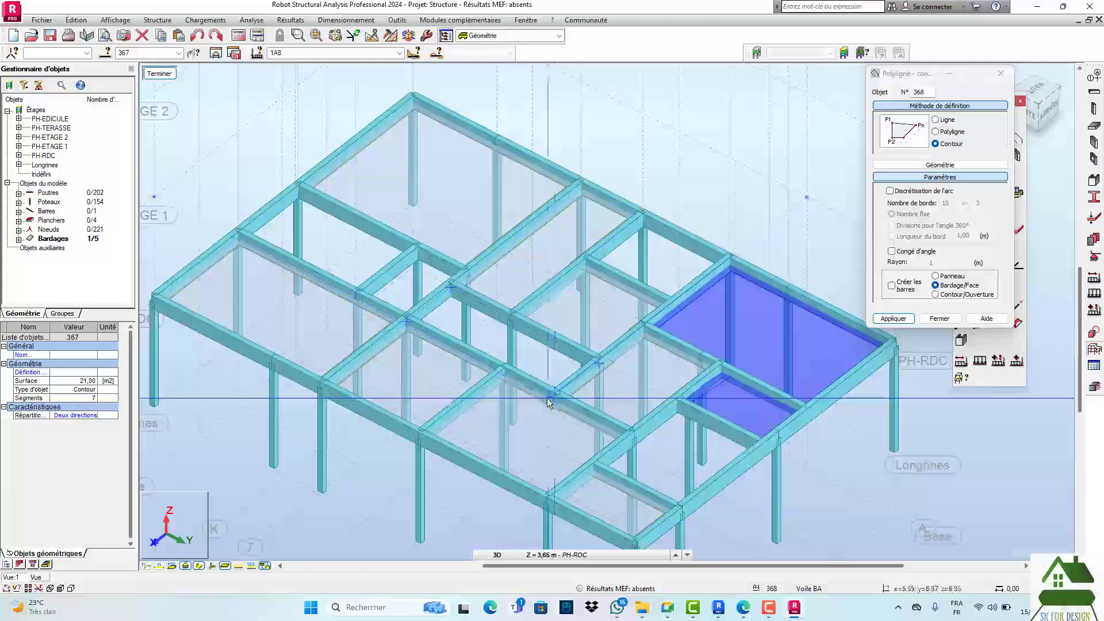
click(548, 398)
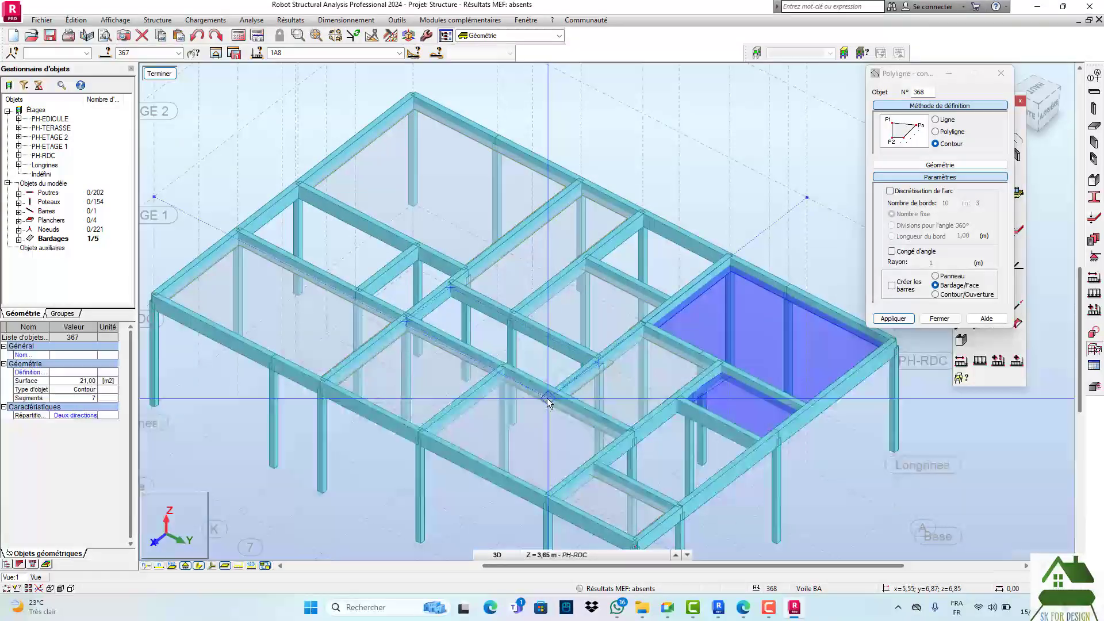
click(406, 324)
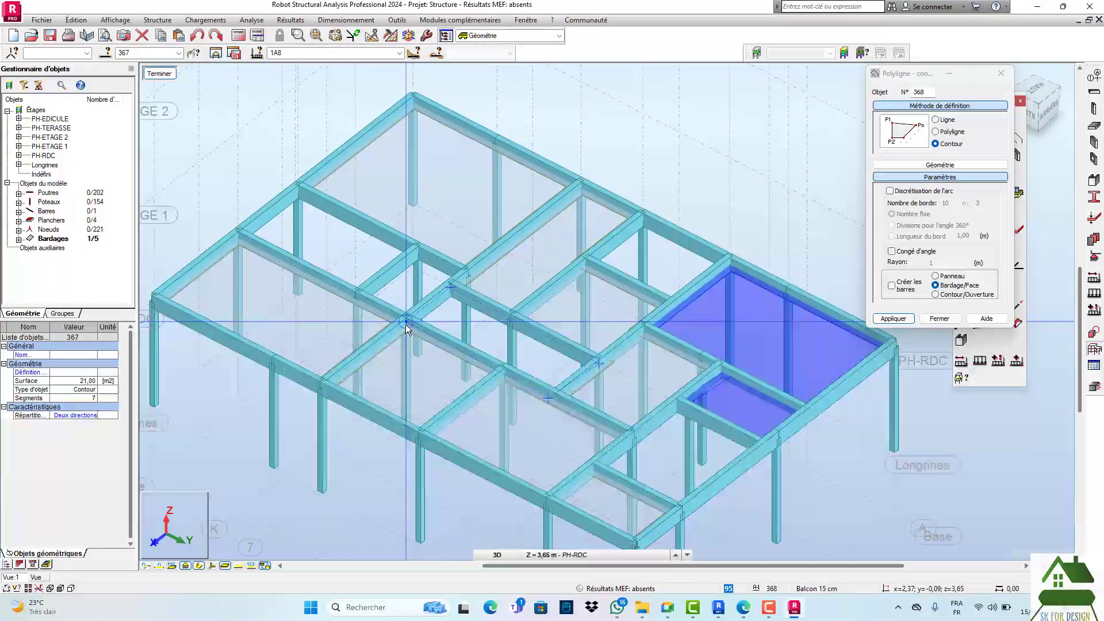
click(451, 288)
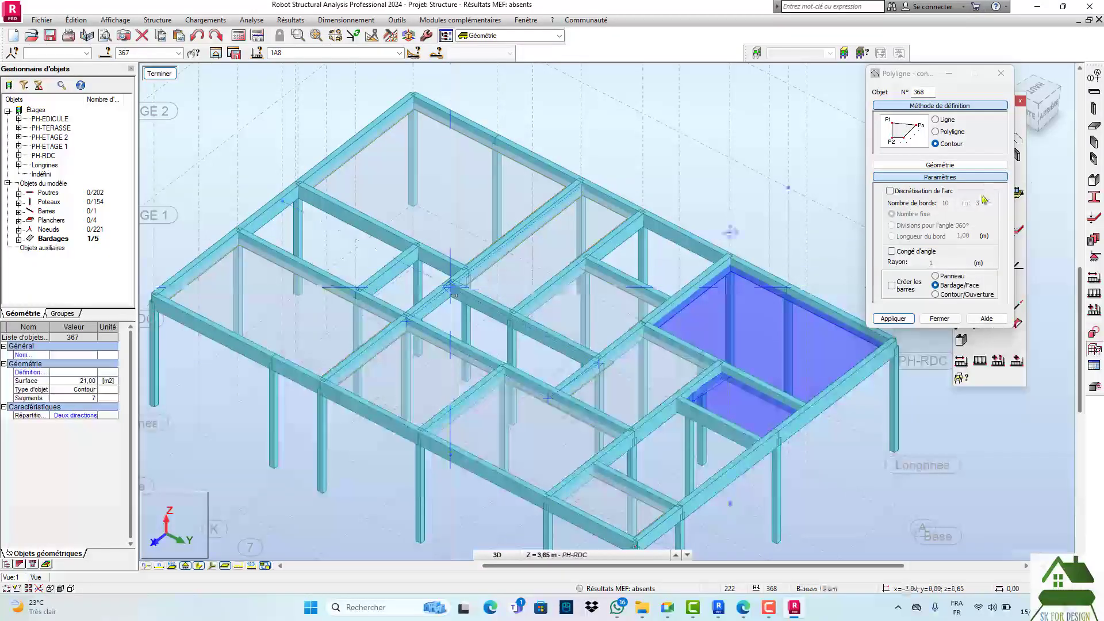
click(935, 132)
click(936, 144)
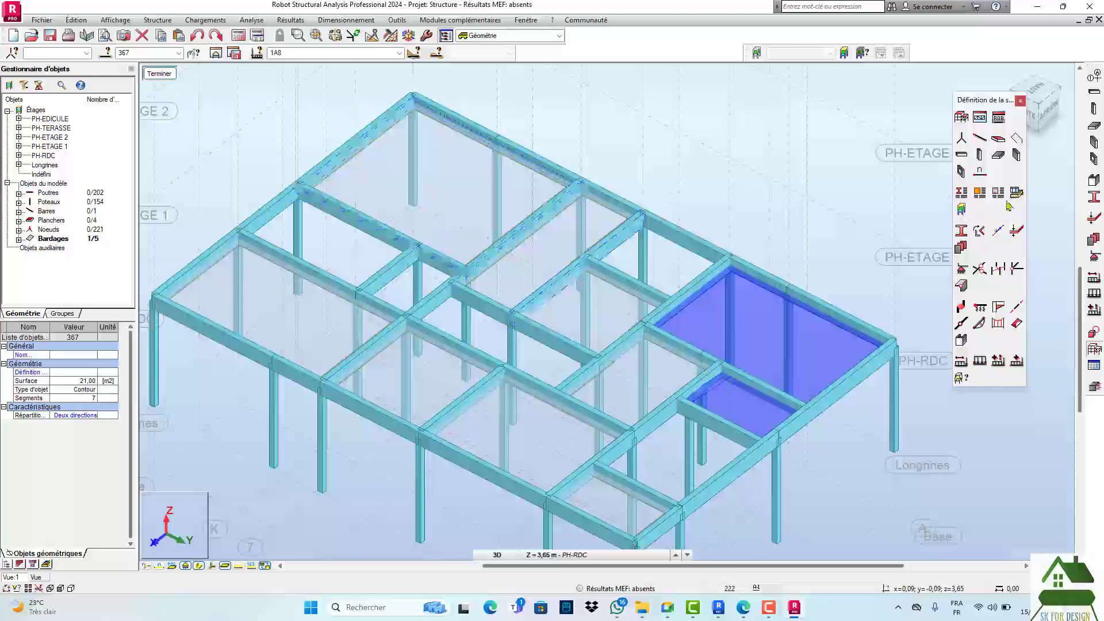
- Restart the Contour definition as Bardage/Face and outline the strip between grids E and F, from grid 6 to grid 3
click(1017, 140)
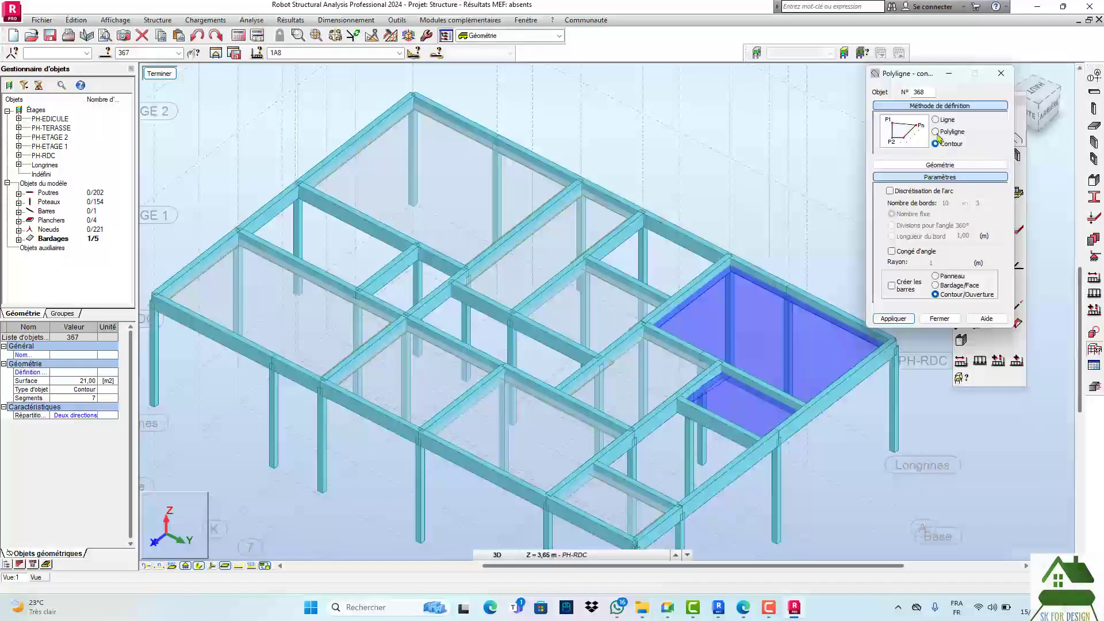
click(936, 287)
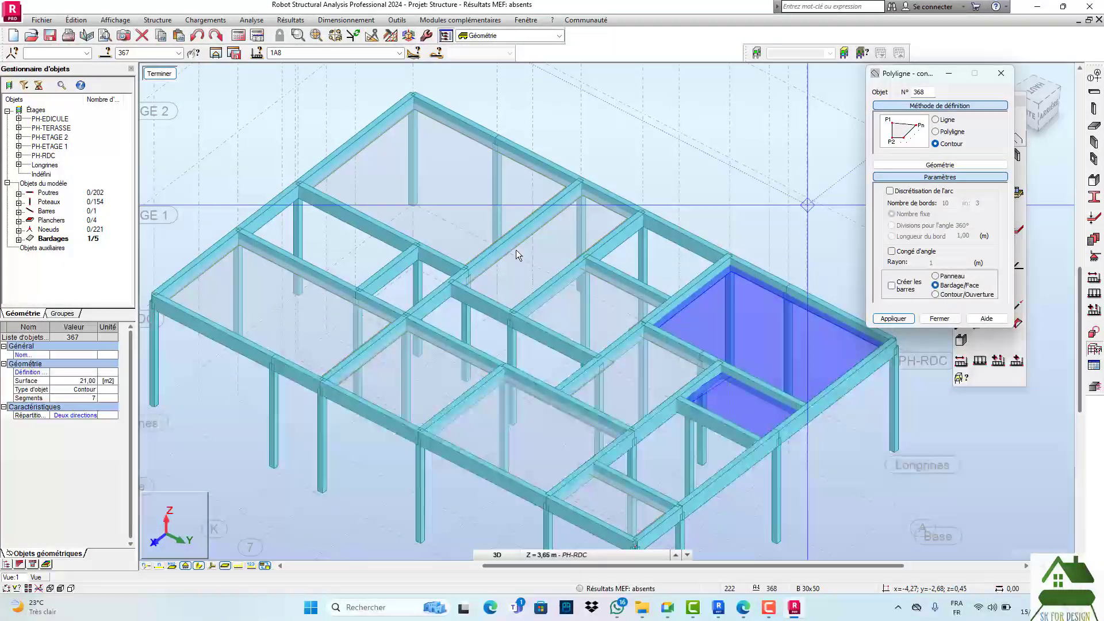
click(451, 289)
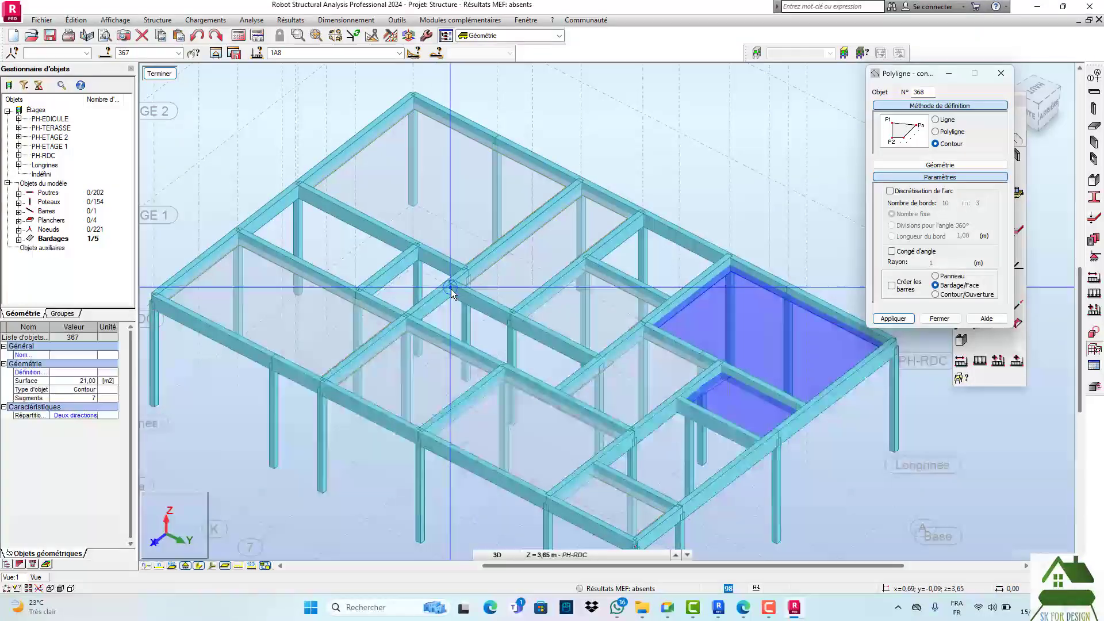
click(598, 371)
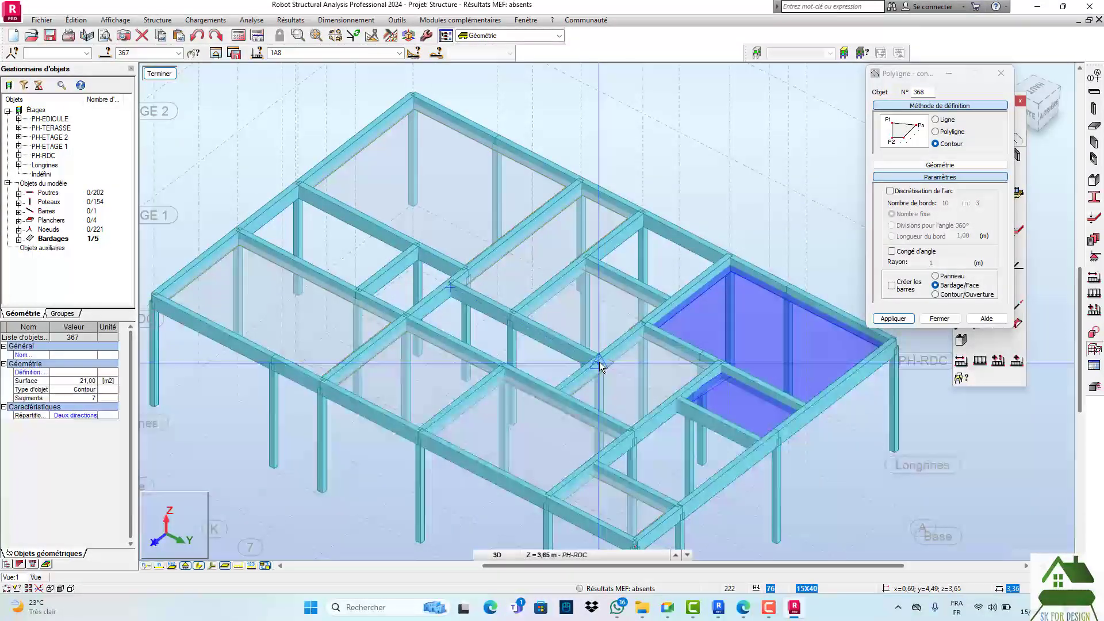
click(555, 397)
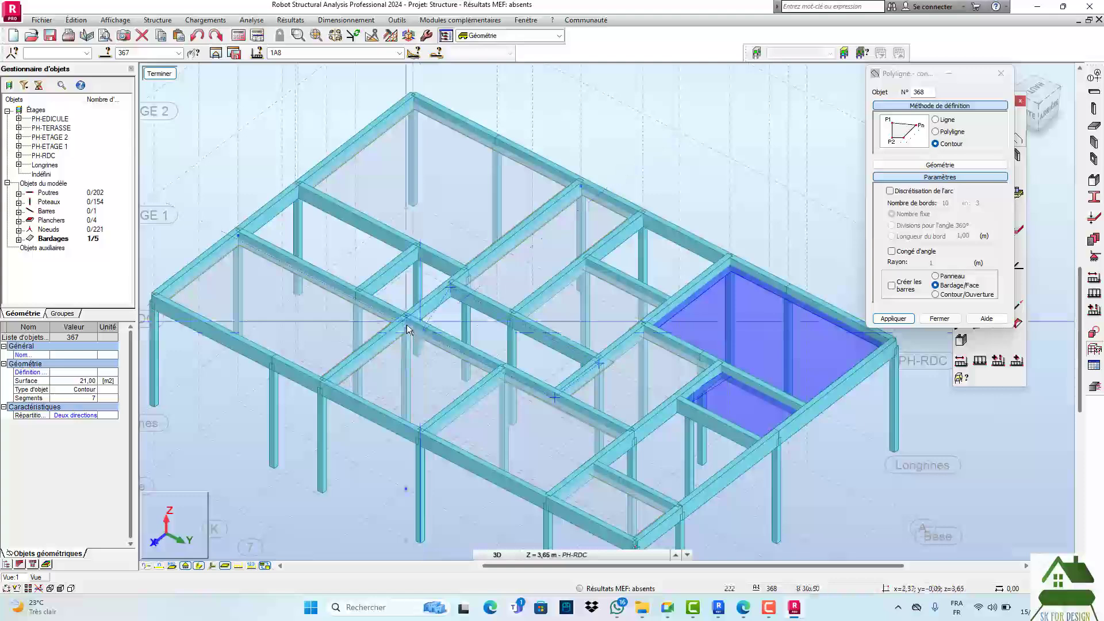
click(452, 287)
scroll(450, 291, up, 2)
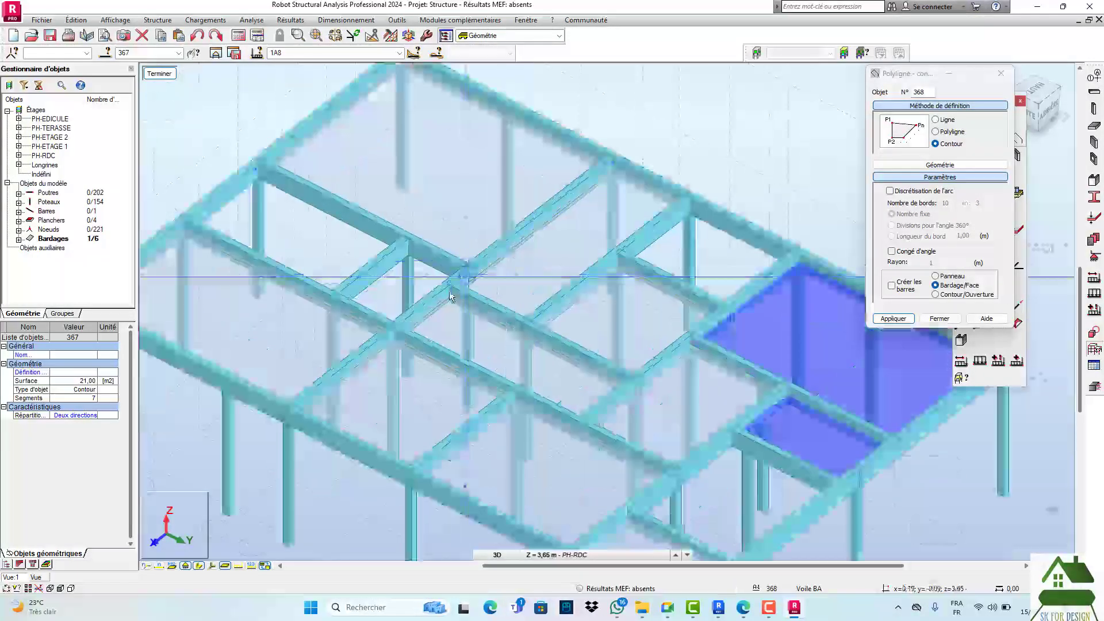
scroll(454, 302, up, 3)
scroll(429, 254, down, 3)
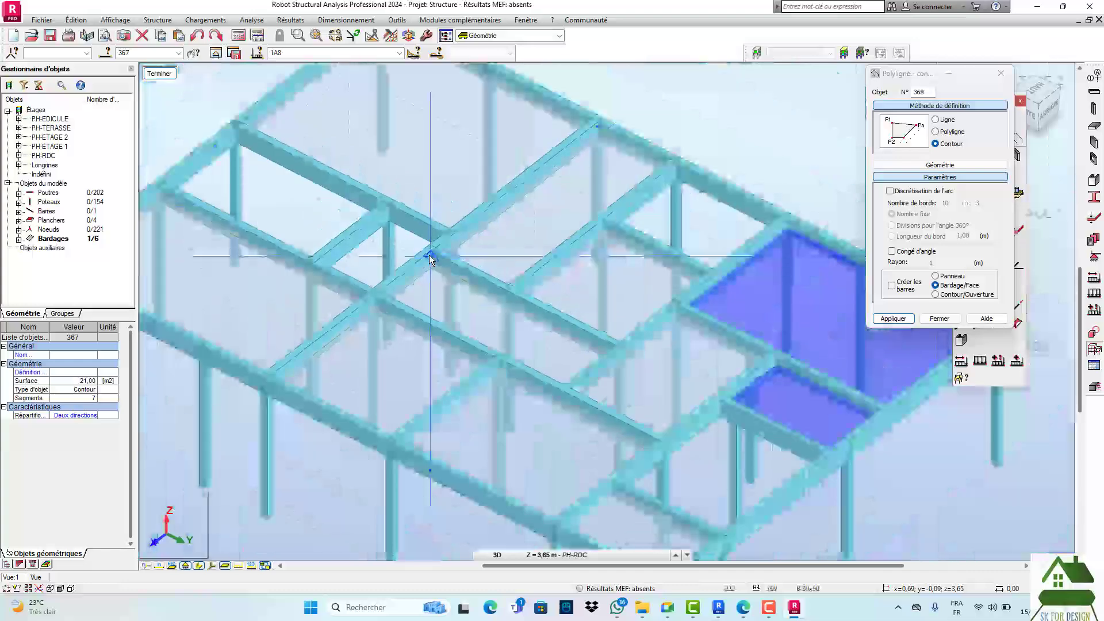
scroll(429, 254, down, 5)
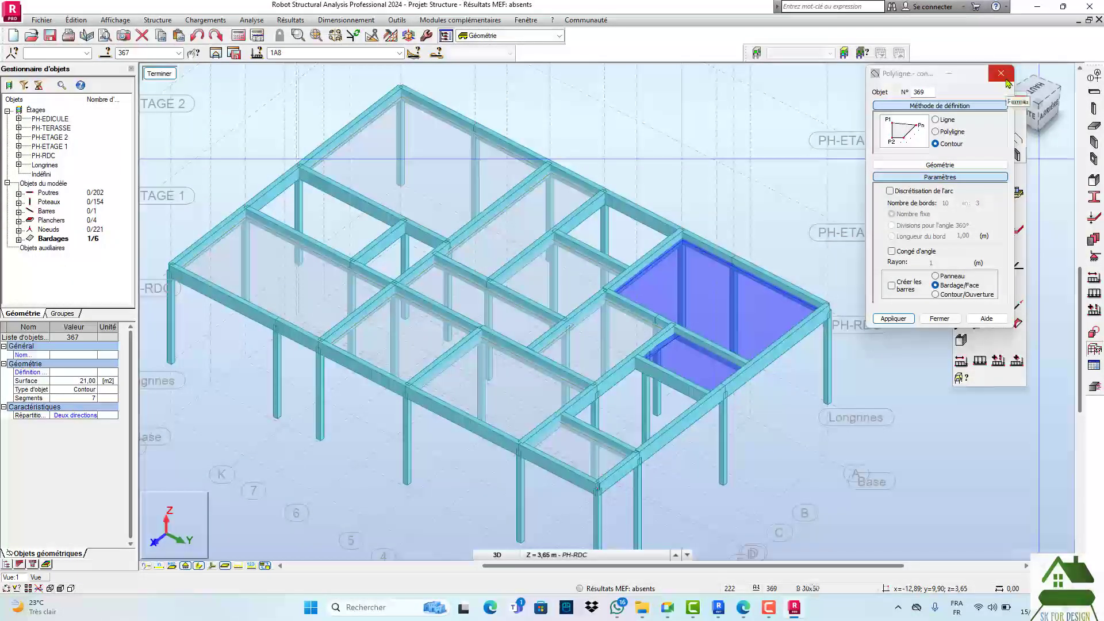
click(1007, 80)
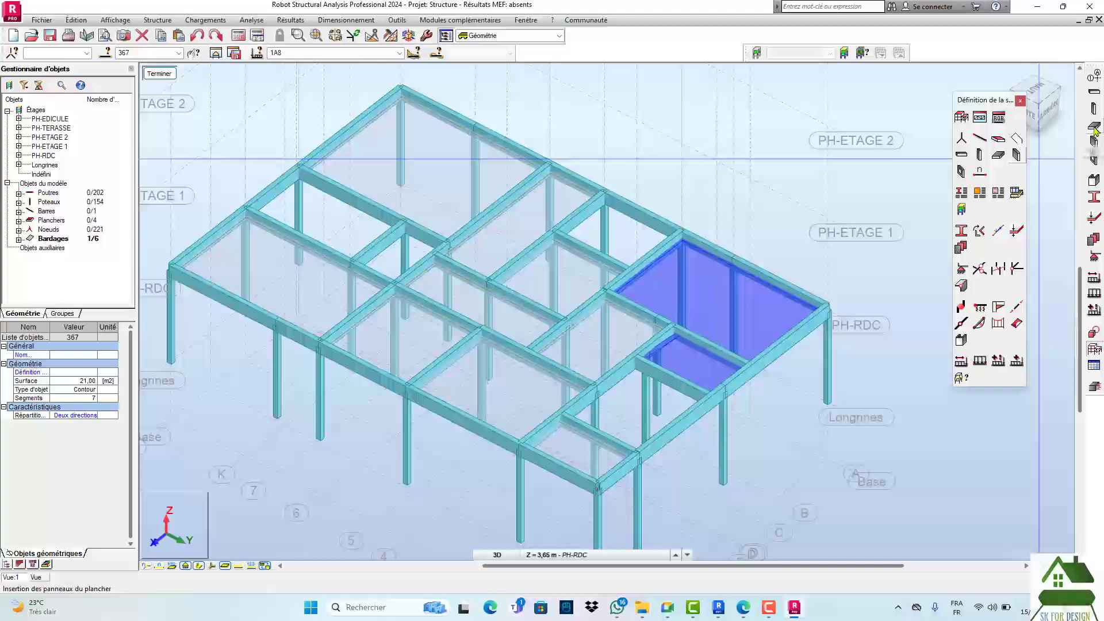
- Start a floor panel definition and add a new uniform concrete thickness named escalier 15, 15 cm thick
click(1094, 128)
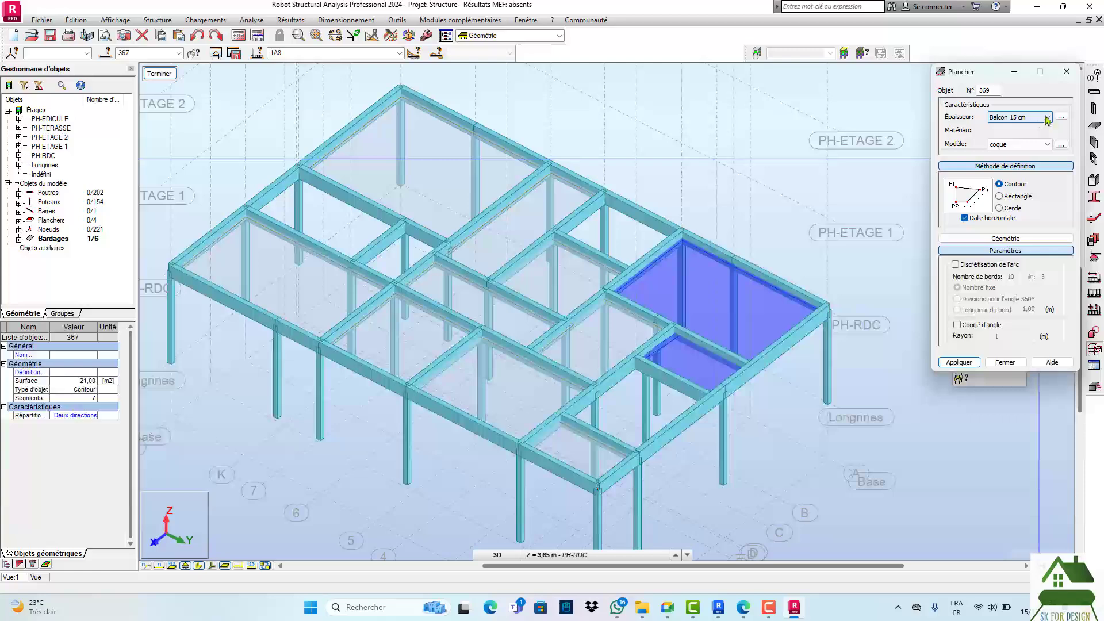
click(1047, 118)
click(1048, 118)
click(1062, 117)
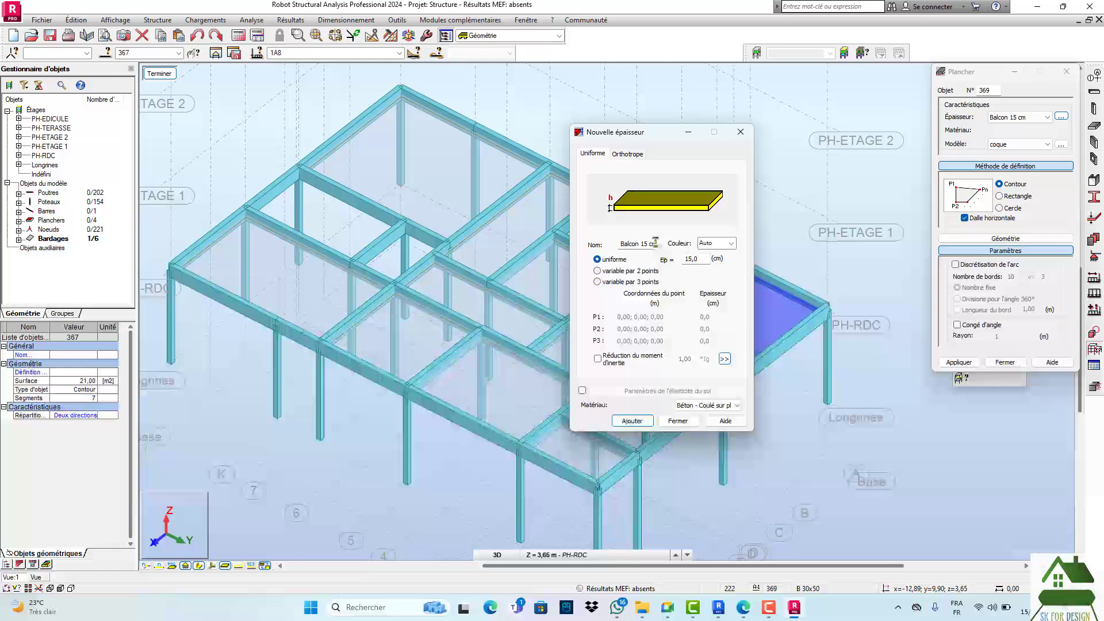
drag(655, 242, 568, 251)
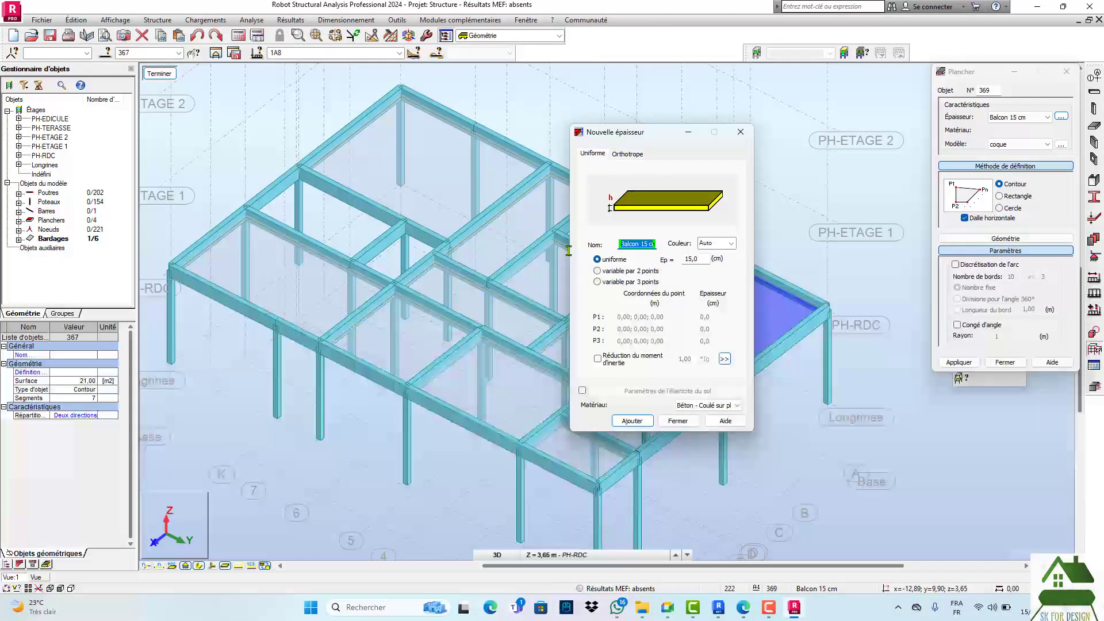
text(em)
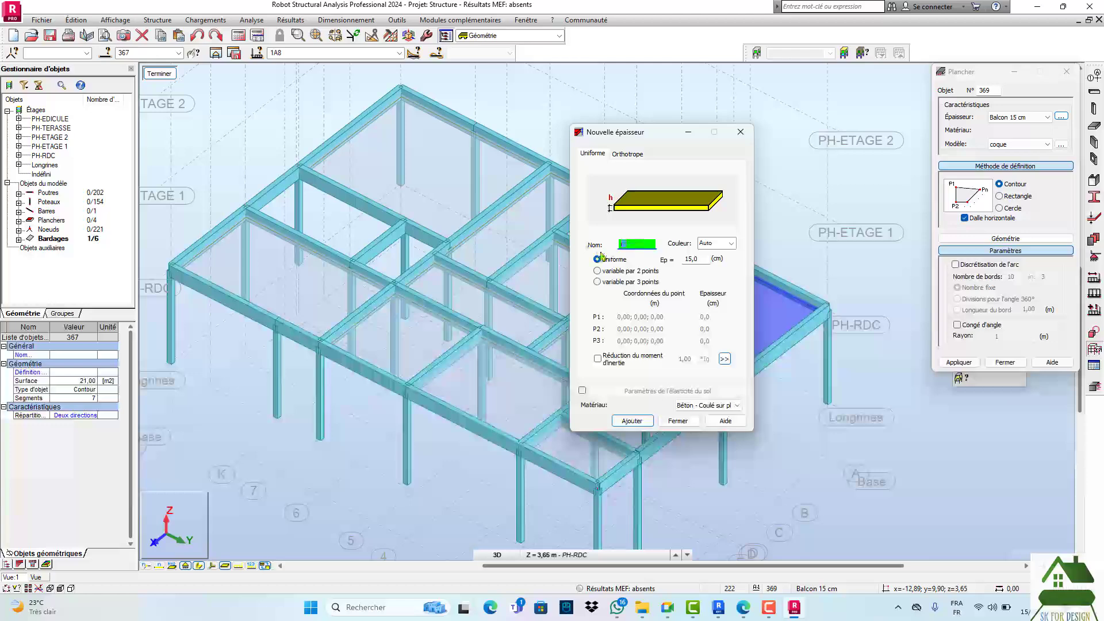
text(escal)
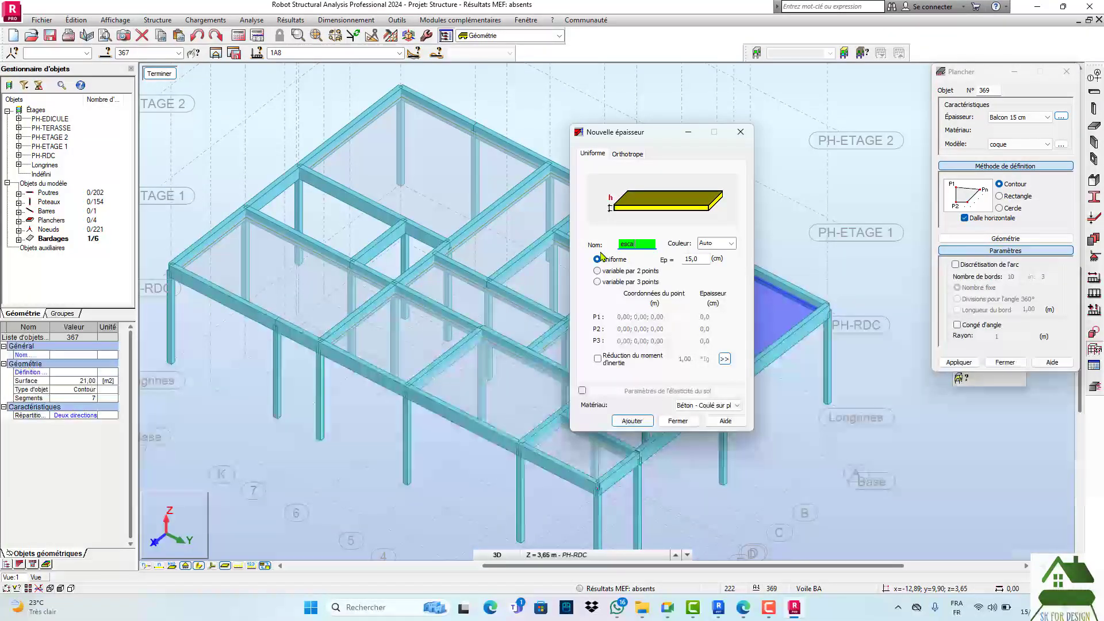
text(ie)
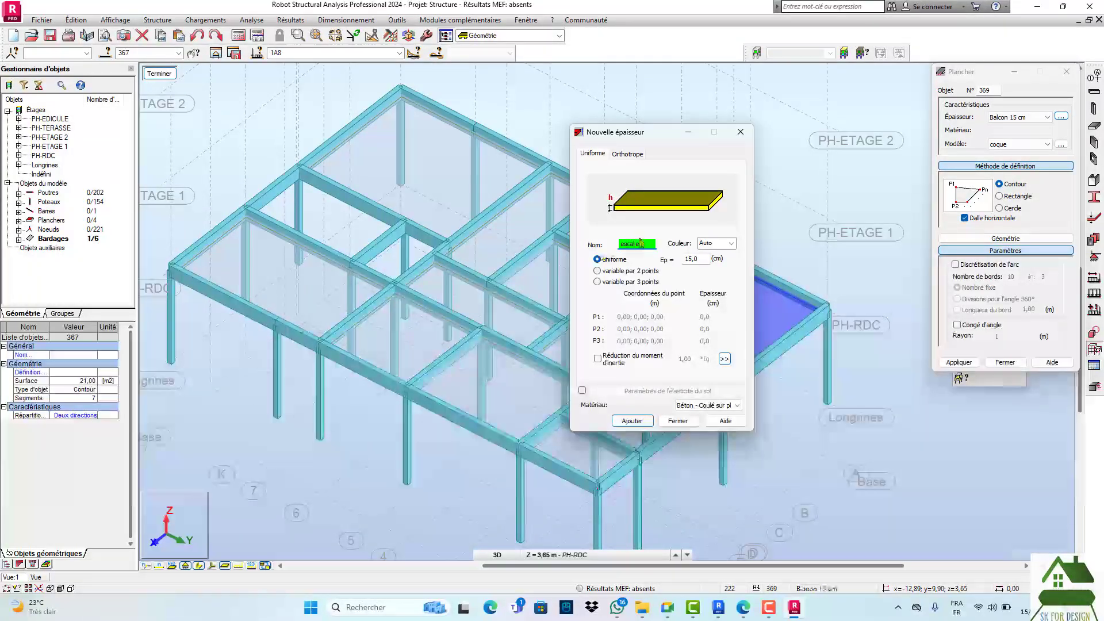
text(r)
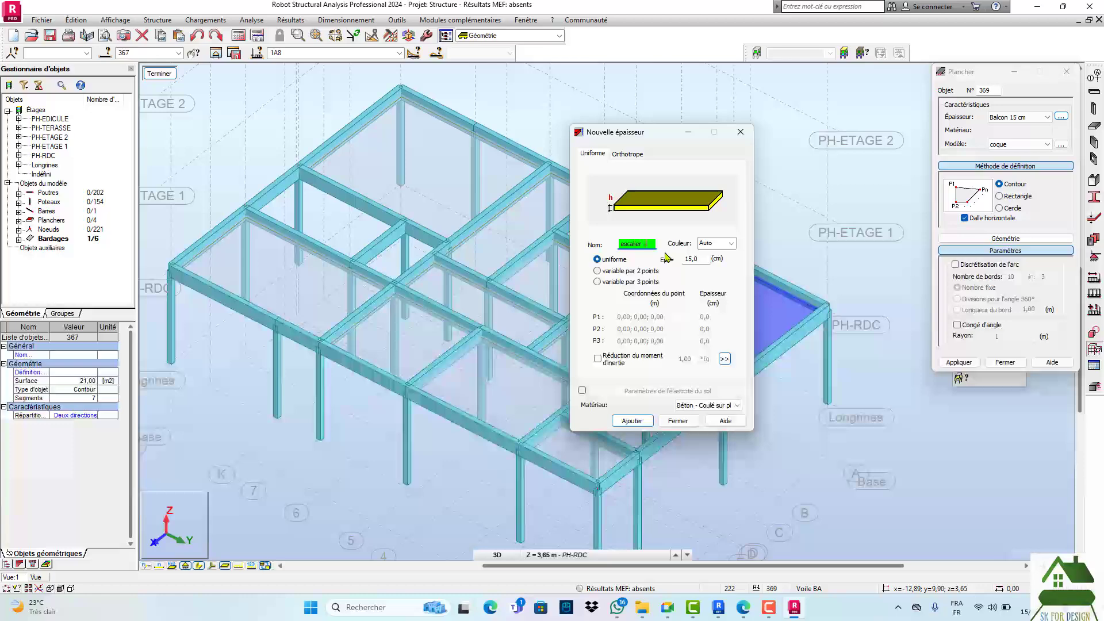
text( 15)
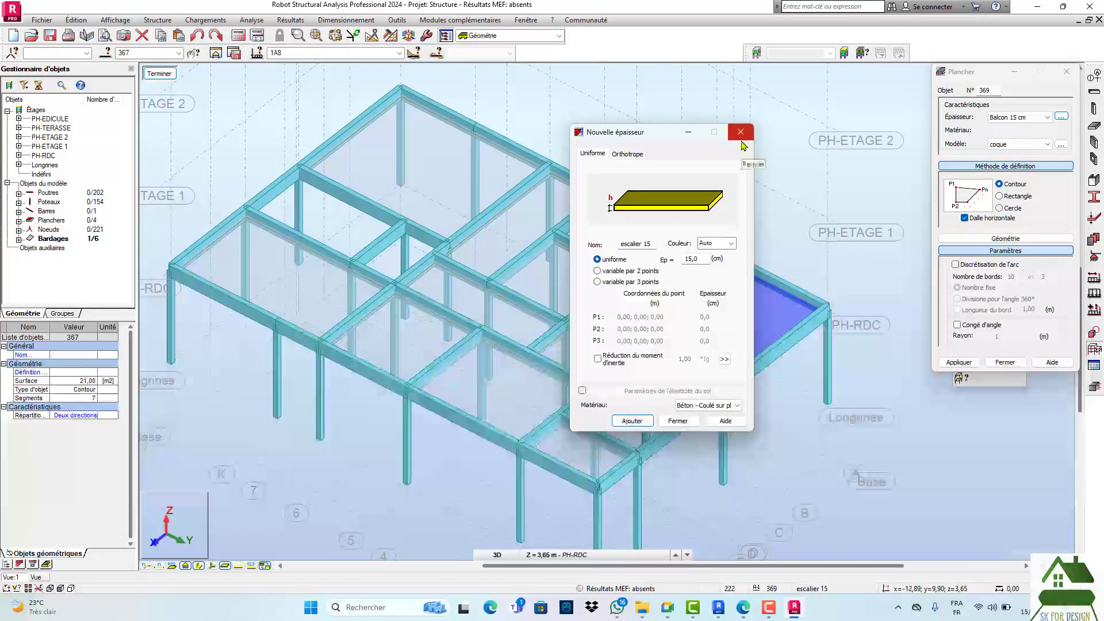
drag(650, 137, 877, 125)
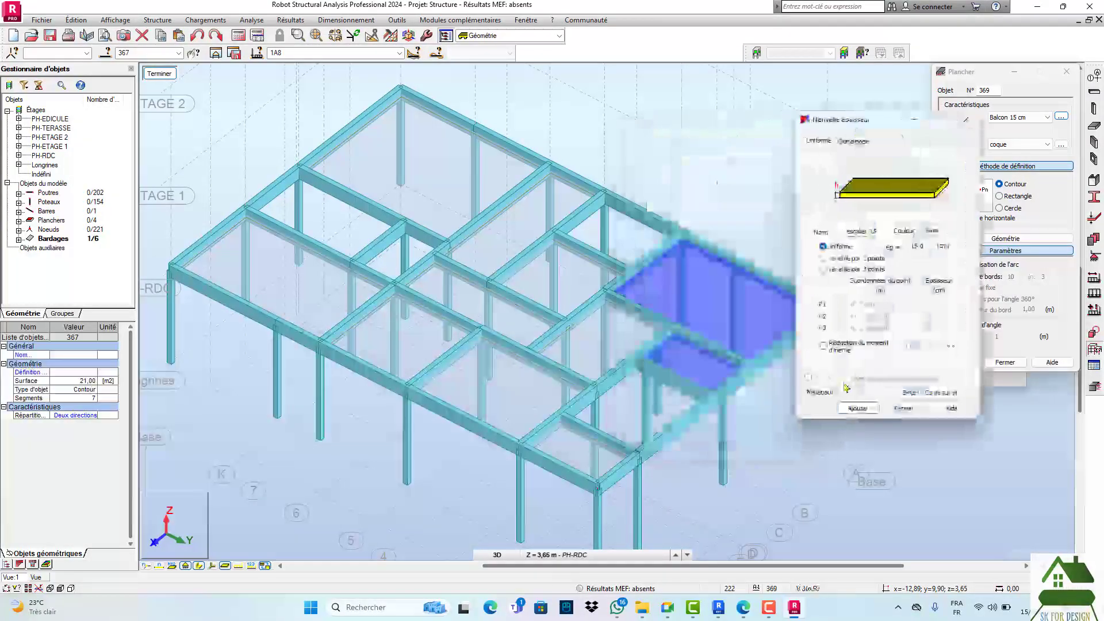
click(904, 409)
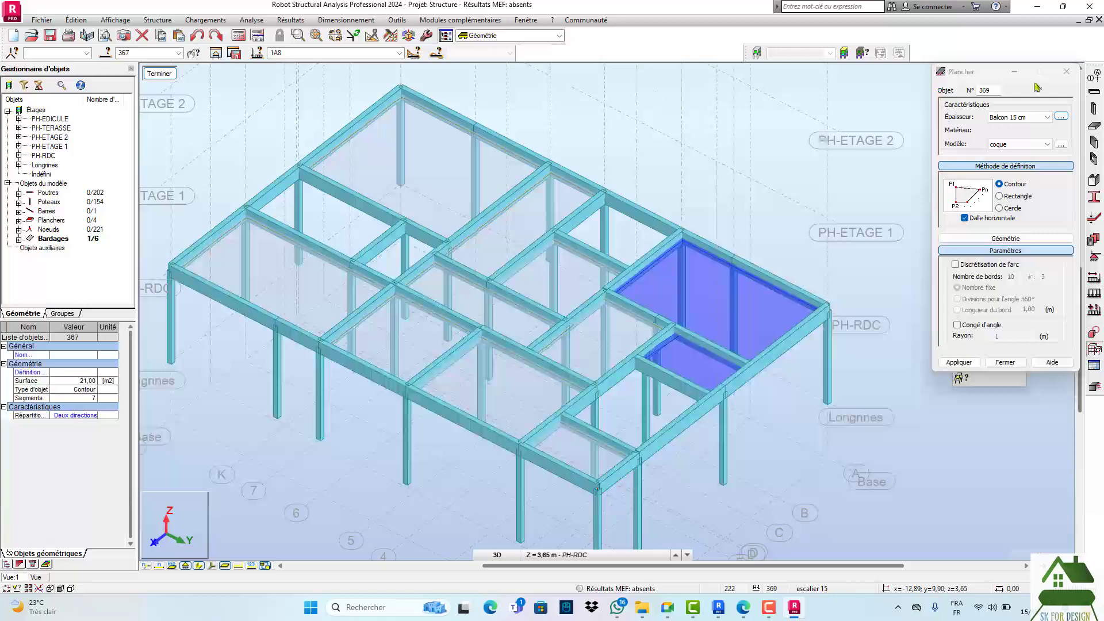
- Assign the escalier 15 thickness and the coque calculation model to the new floor panel
click(1046, 118)
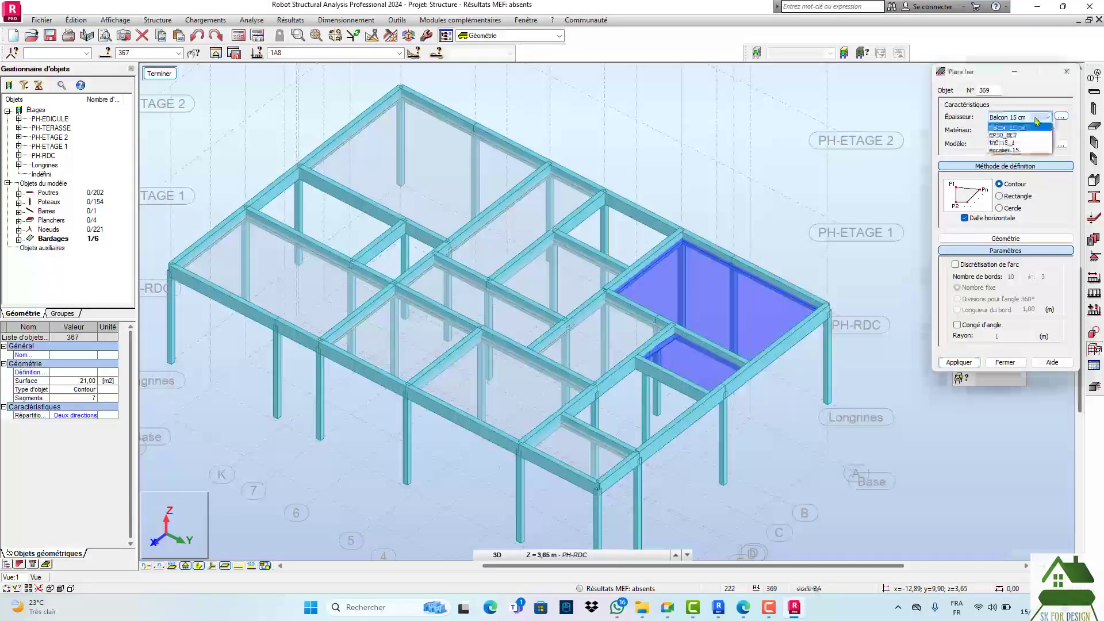
click(1022, 151)
click(1038, 145)
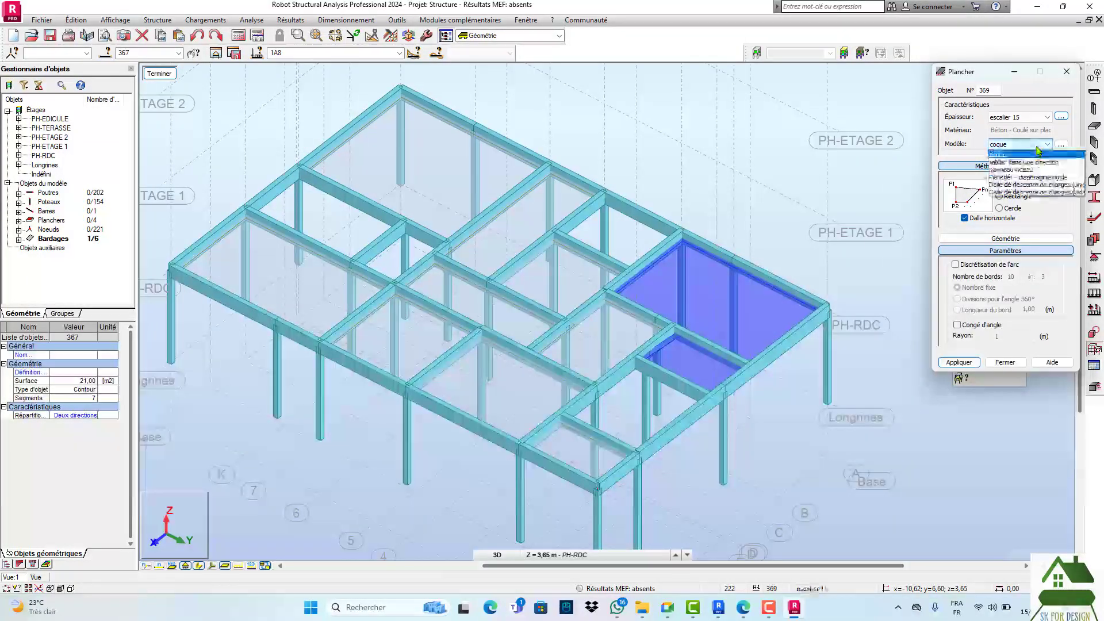
click(1029, 154)
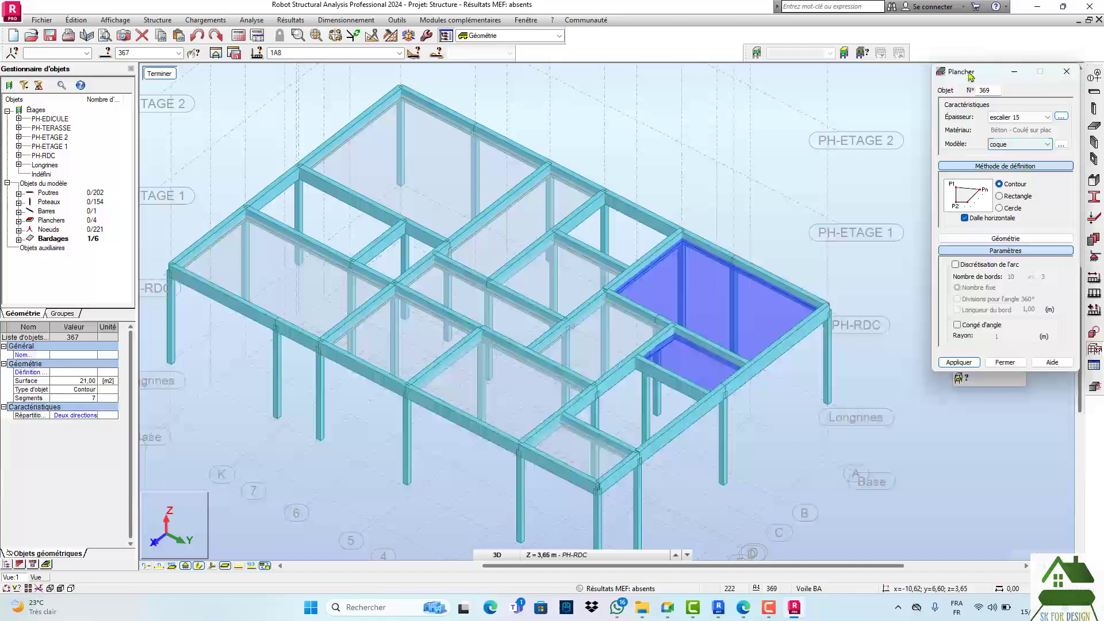
- Review the available panel calculation models and the rigidity and load-transfer settings of the coque model
drag(972, 76, 914, 82)
click(978, 145)
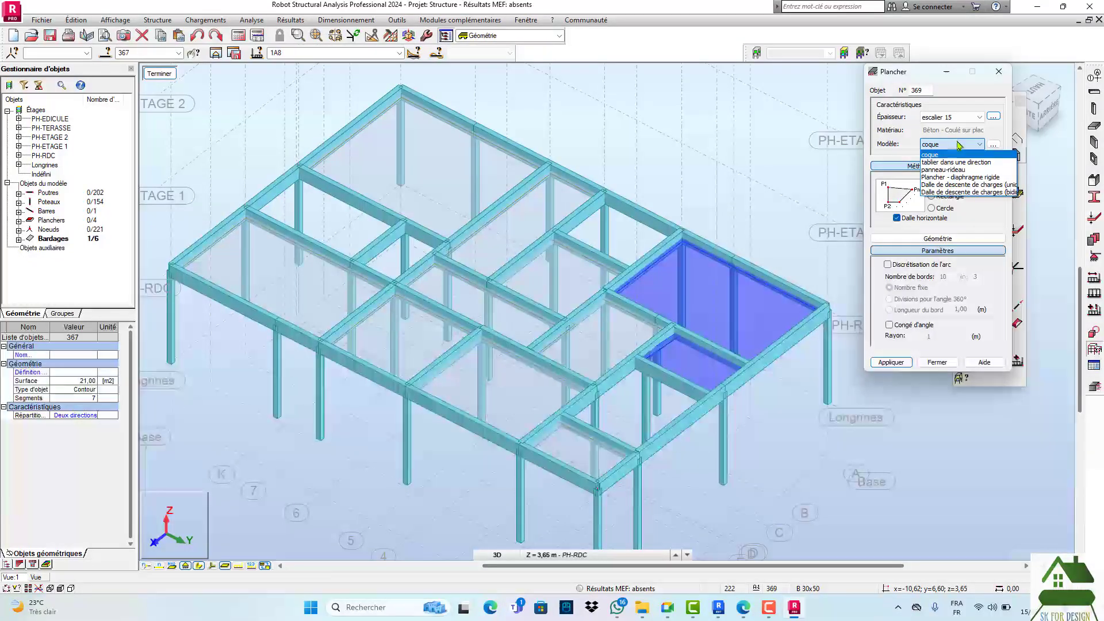
click(959, 145)
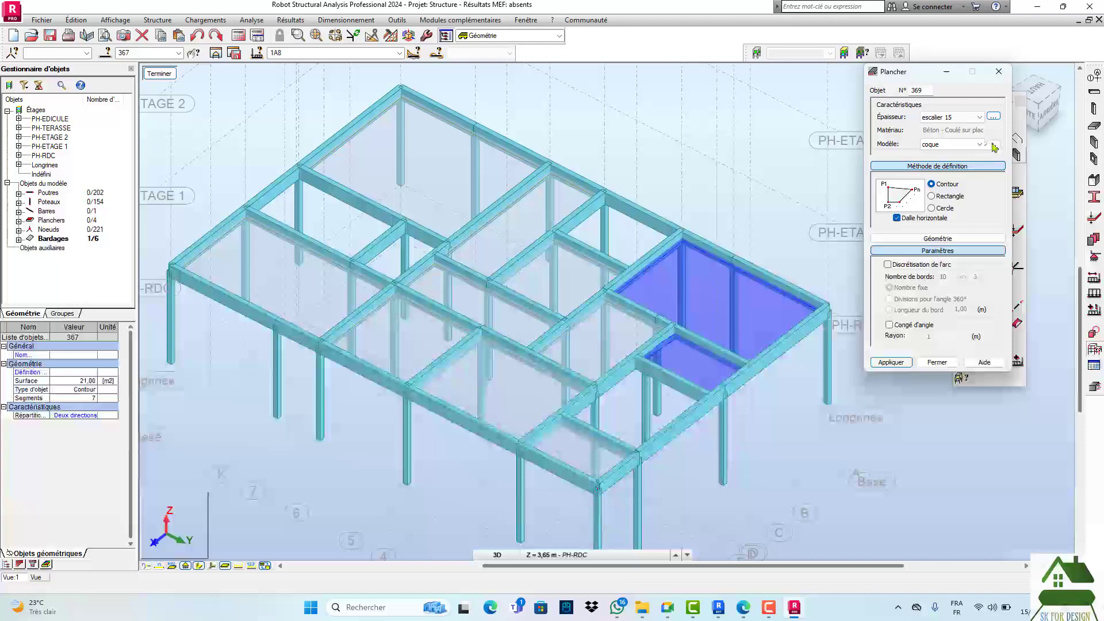
click(995, 148)
drag(923, 139, 795, 110)
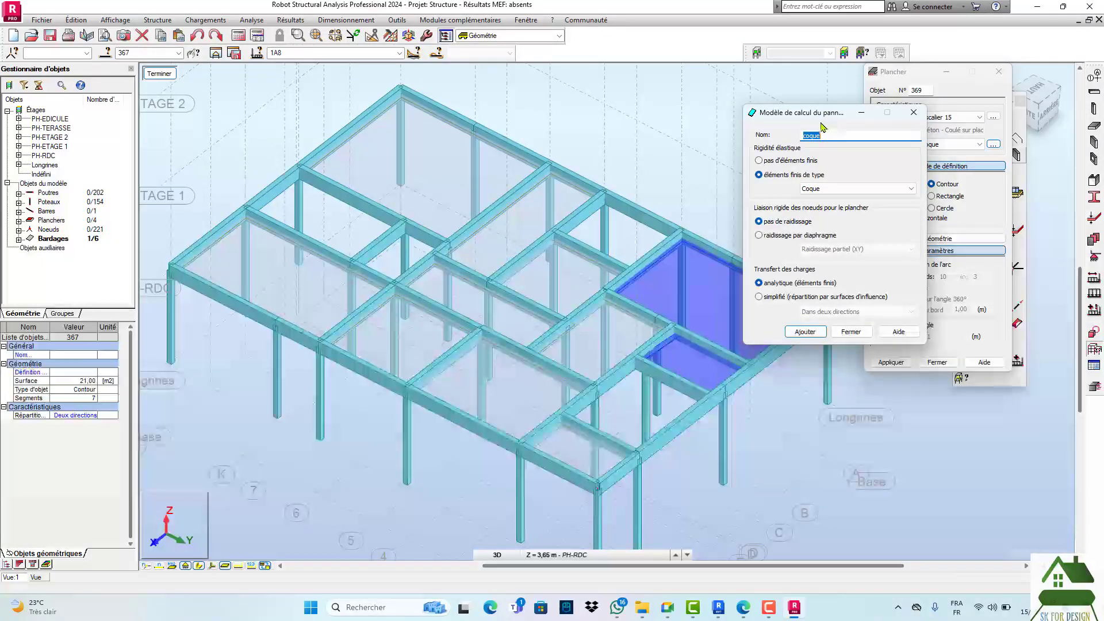
click(914, 112)
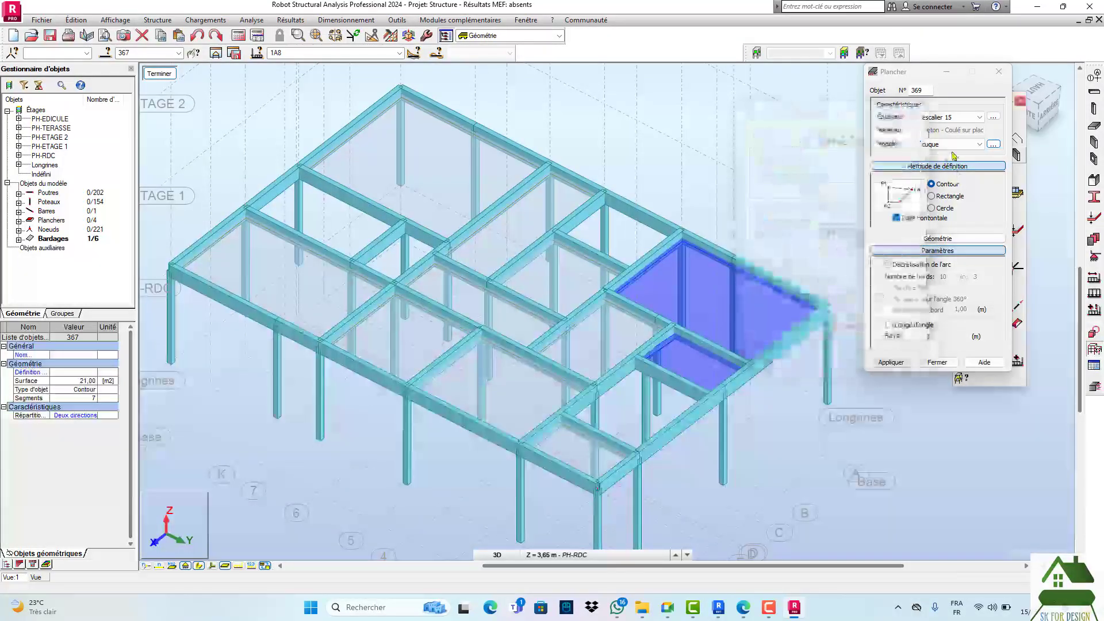
click(955, 144)
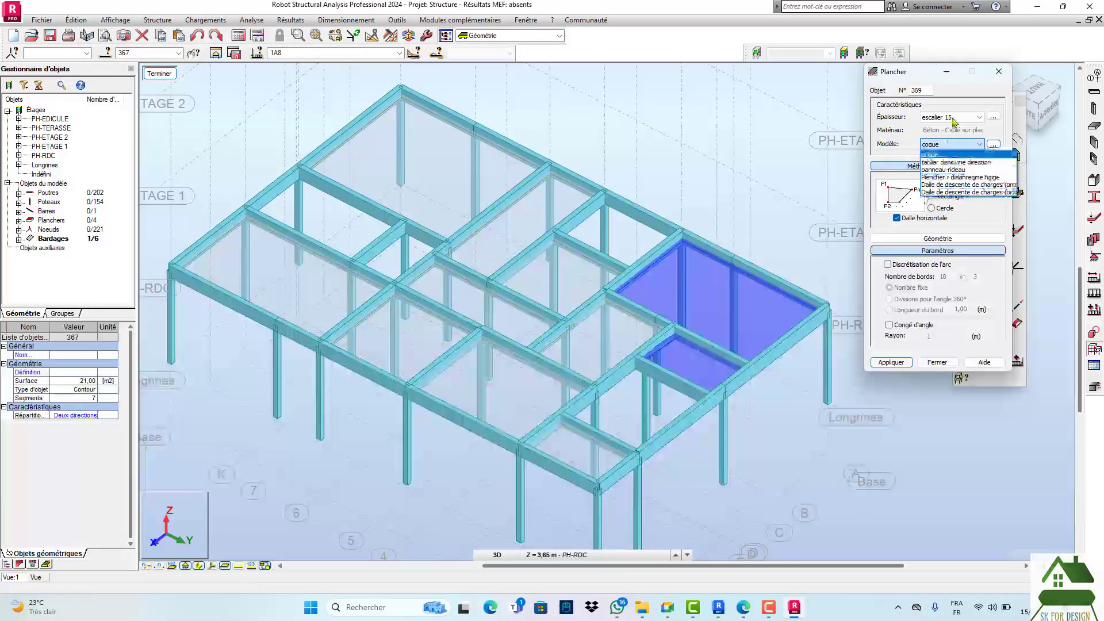
click(970, 104)
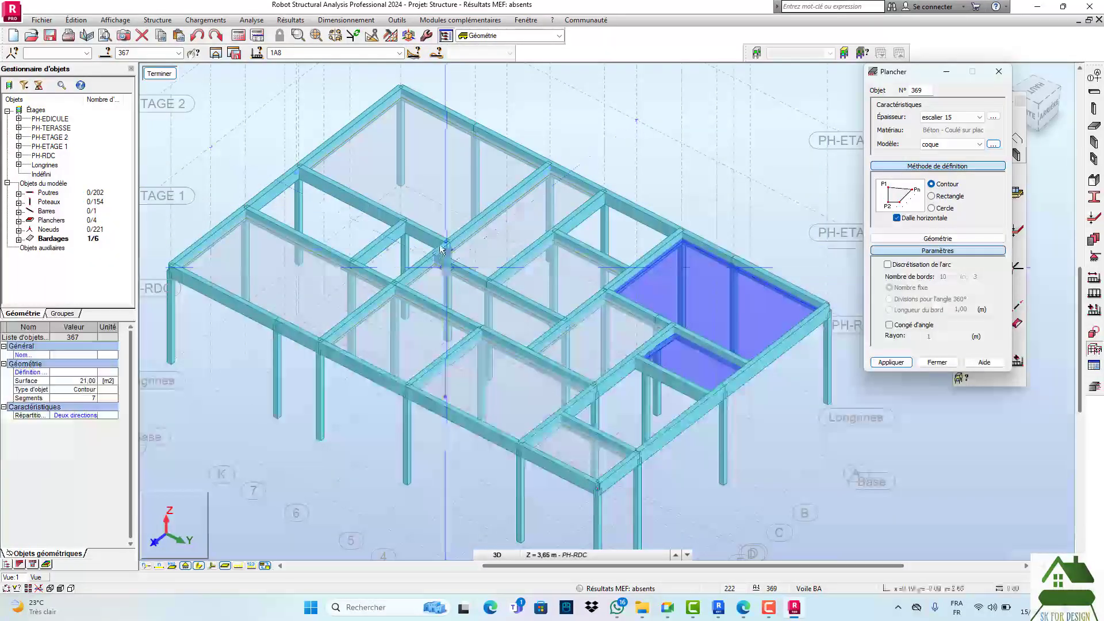
- Outline the escalier 15 floor panel over the small bay between grids D and E, from grid 7 to grid 6, and finish the definition
click(406, 226)
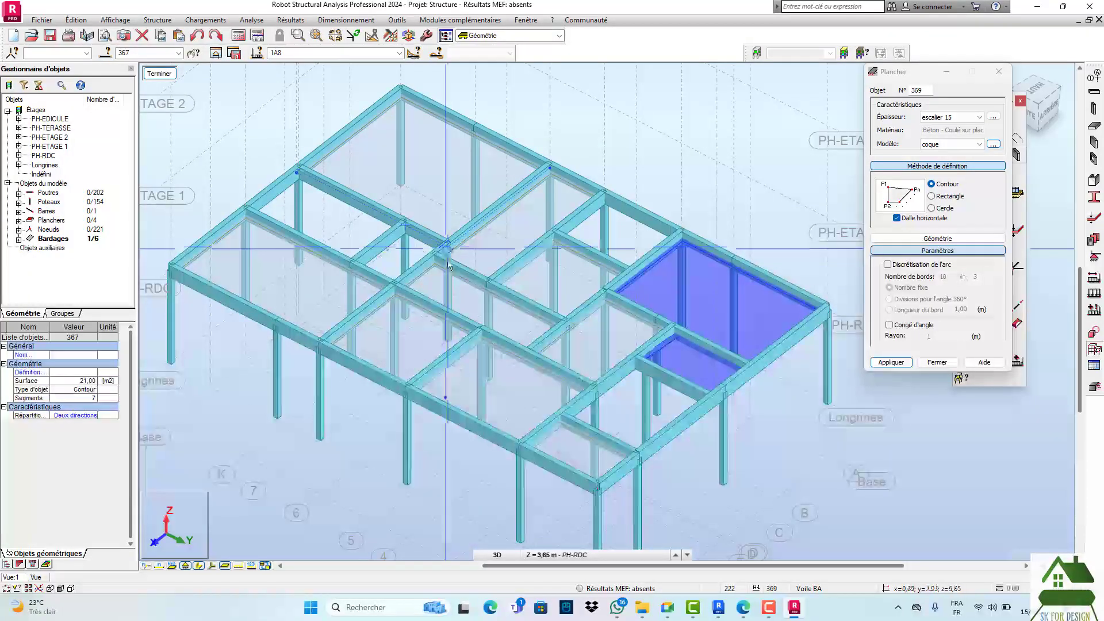
click(449, 247)
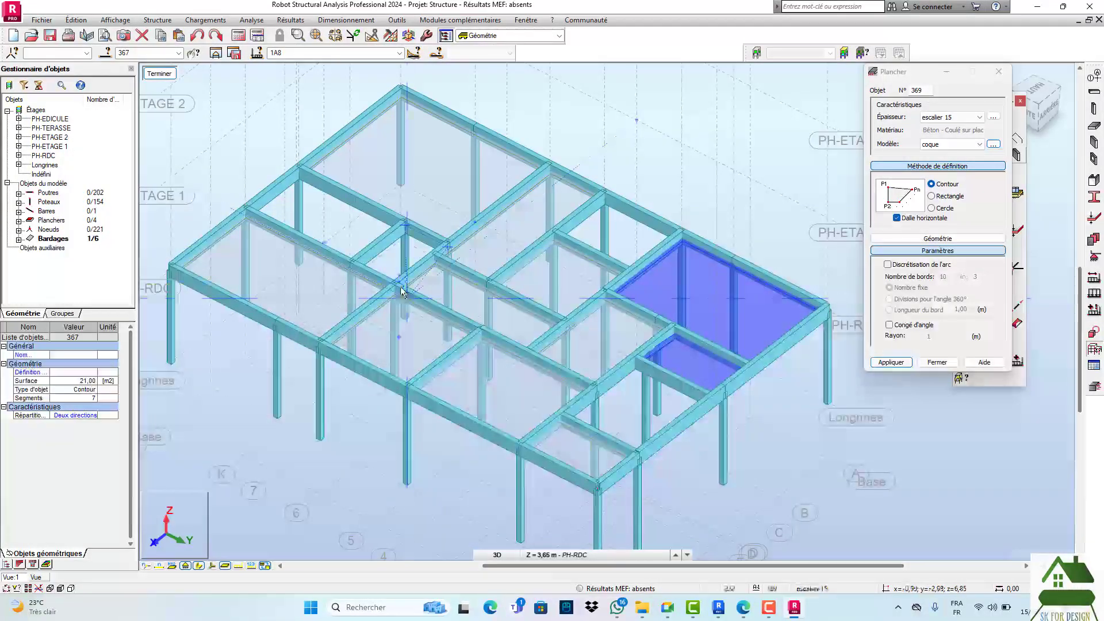
click(397, 290)
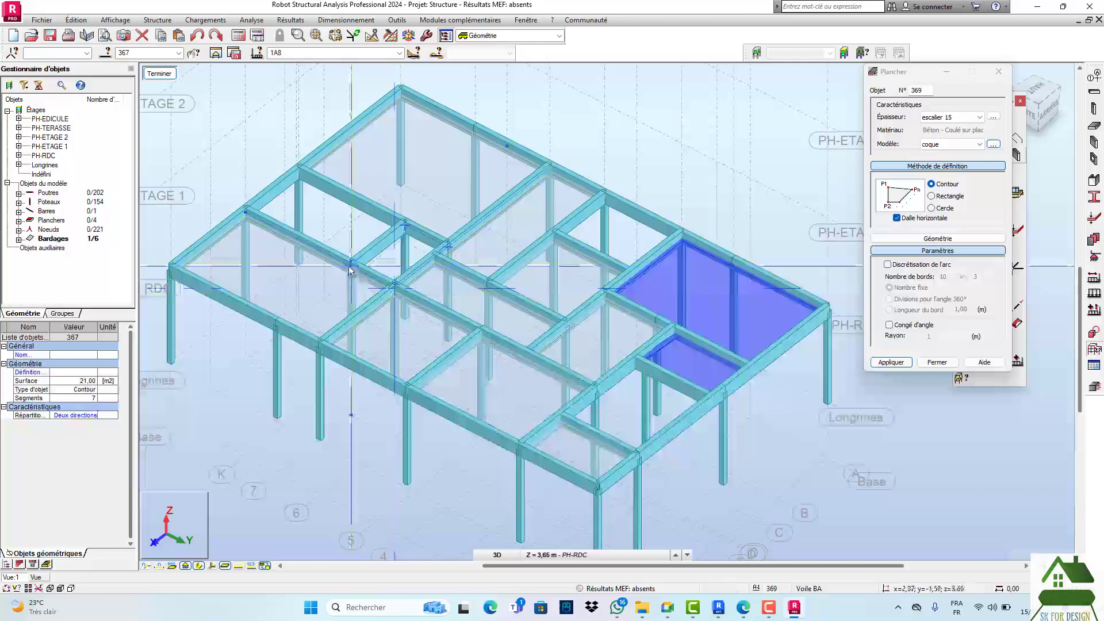
click(401, 233)
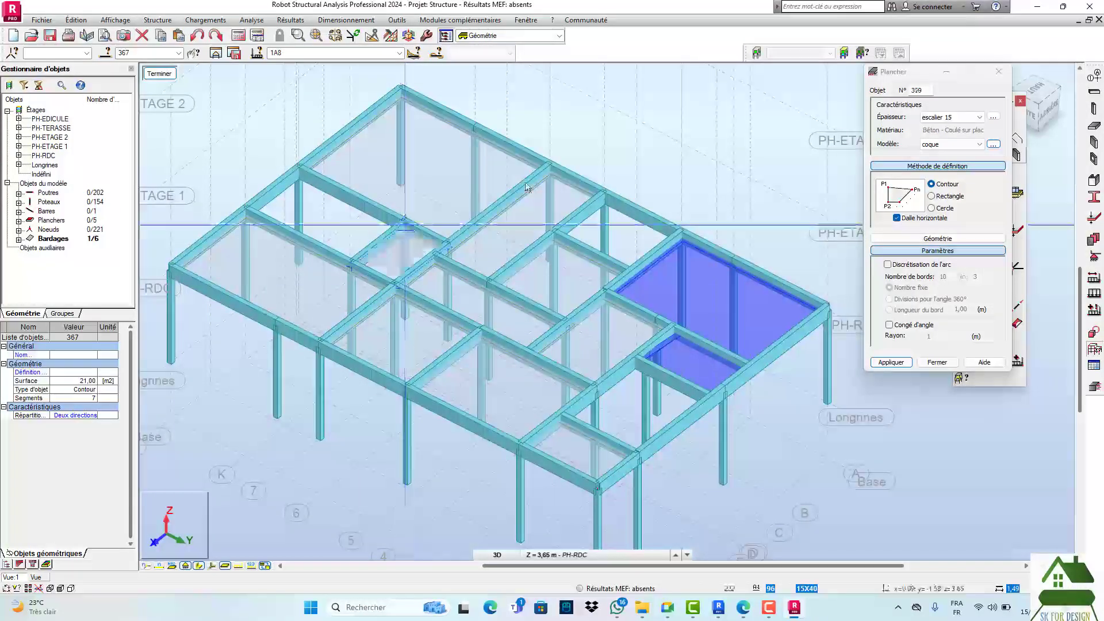
click(998, 72)
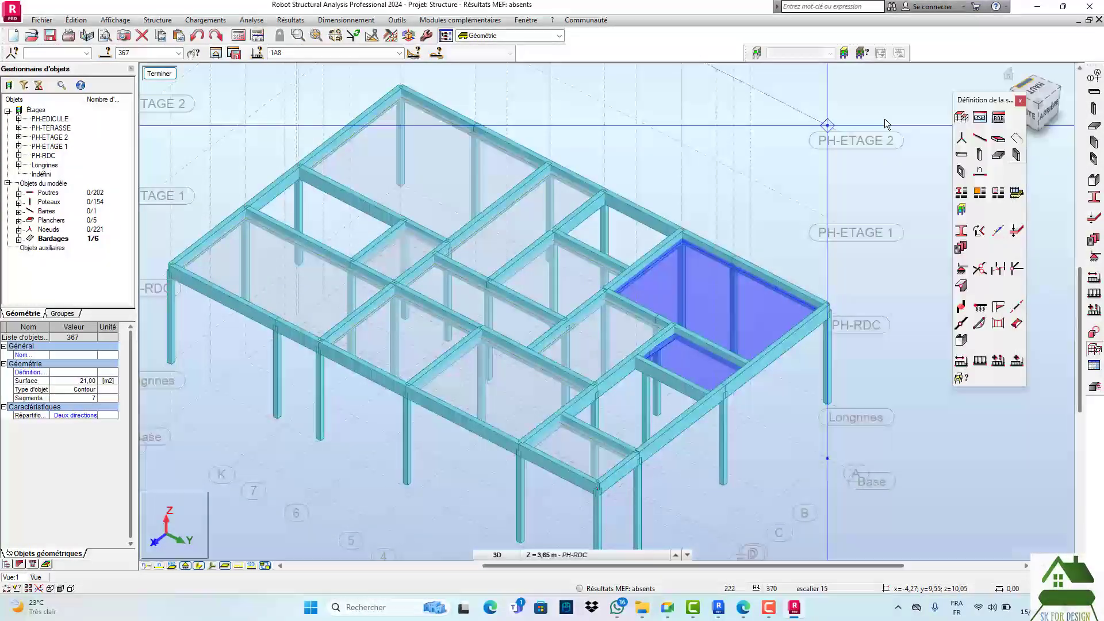
- Clear the selection and inspect the PH-RDC panels in 3D from the opposite side of the building
click(718, 212)
scroll(870, 189, down, 1)
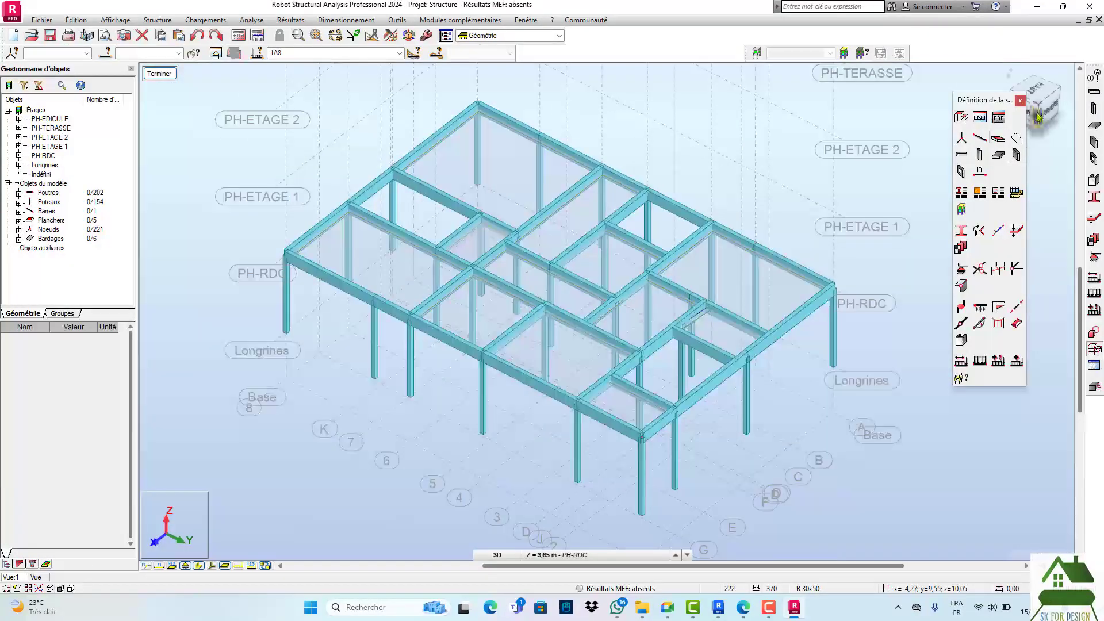
click(1038, 118)
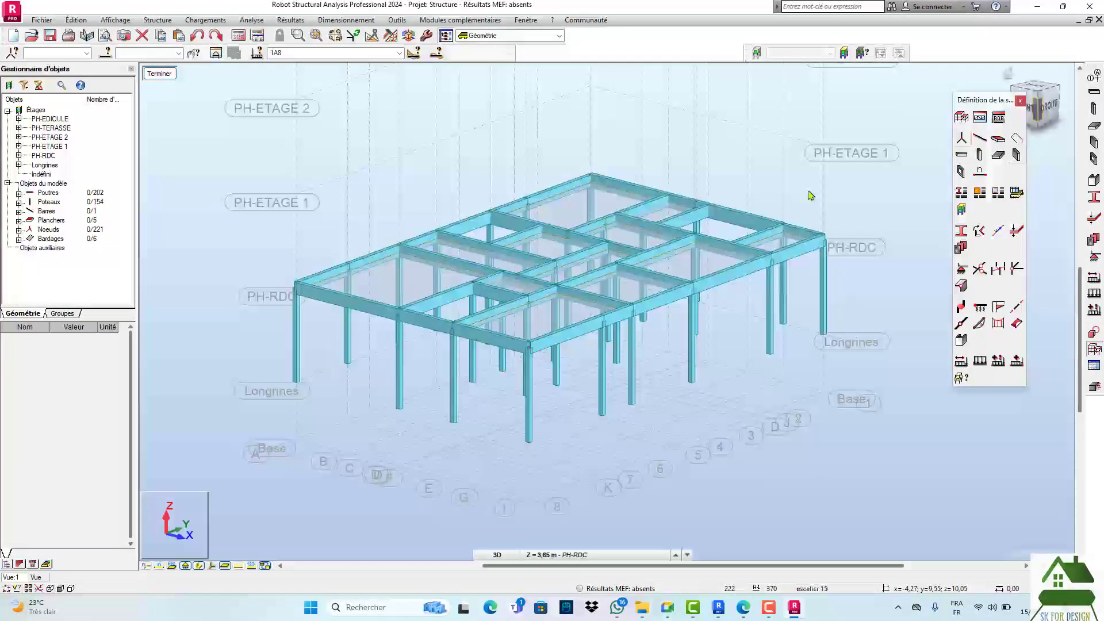
click(1039, 119)
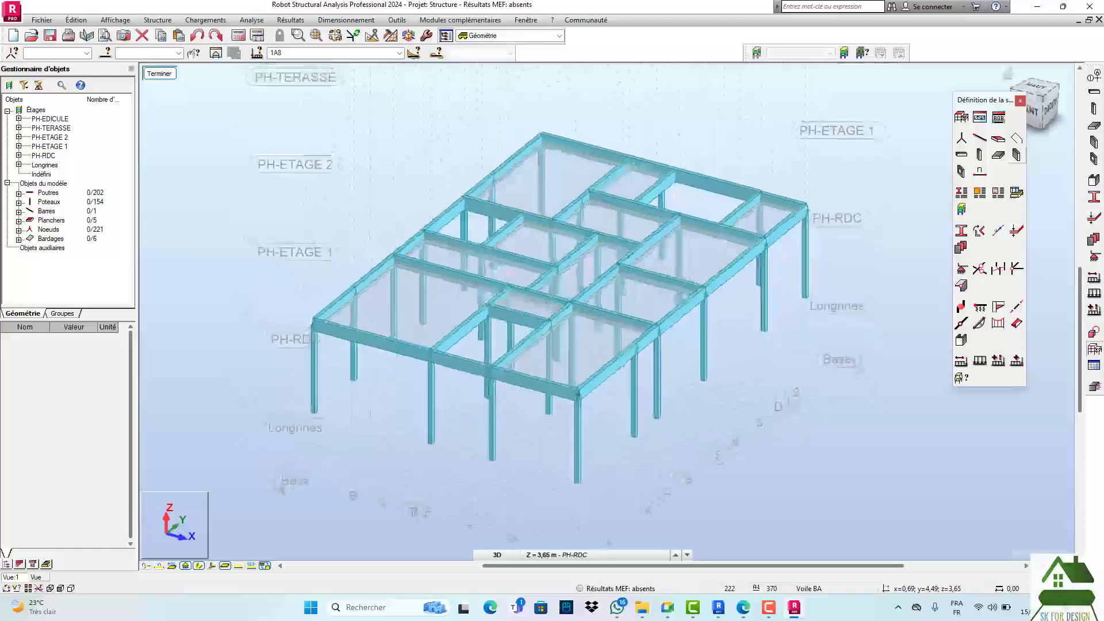
scroll(543, 287, up, 2)
scroll(523, 301, down, 1)
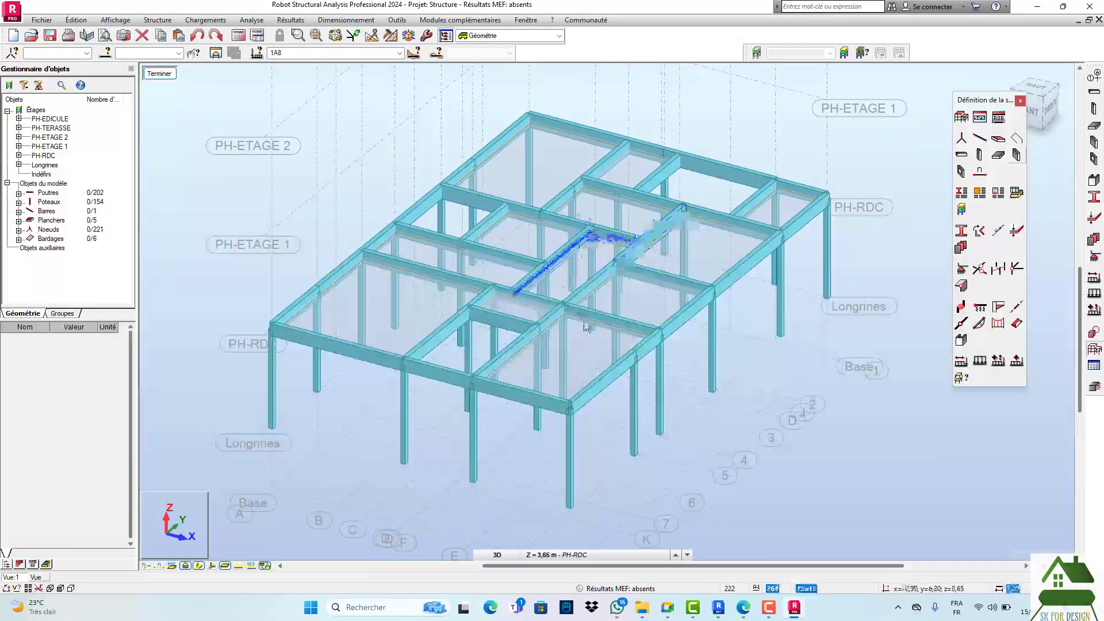
- Switch to Revit, compare the PH-RDC and PH-ETAGE 1 ceiling plans for differences in the bays, and return to Robot
click(718, 610)
scroll(557, 291, down, 3)
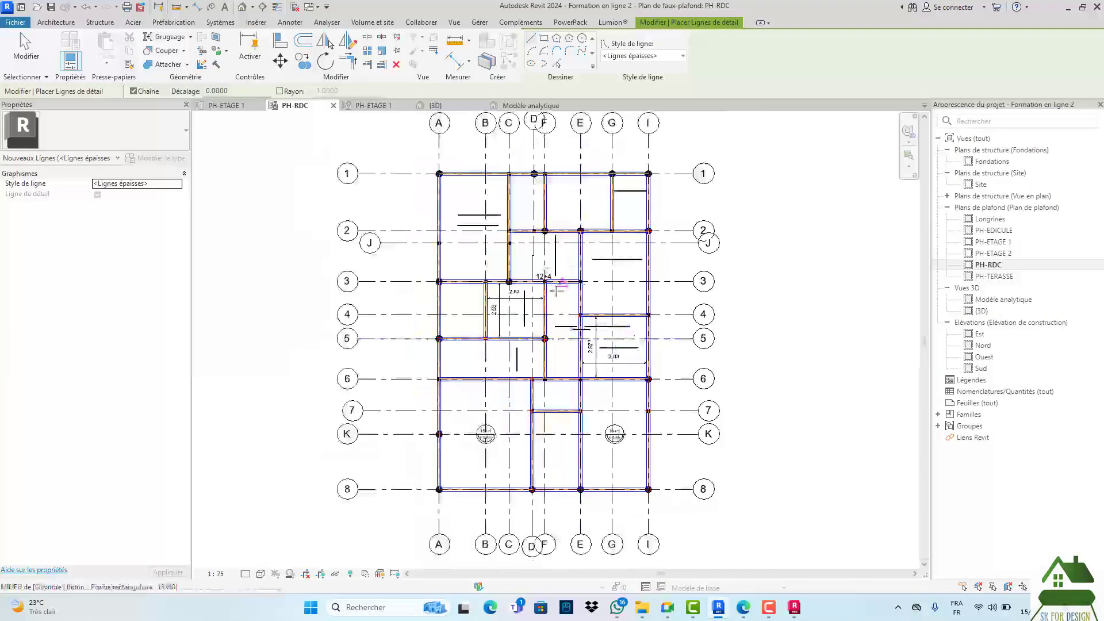
double_click(995, 242)
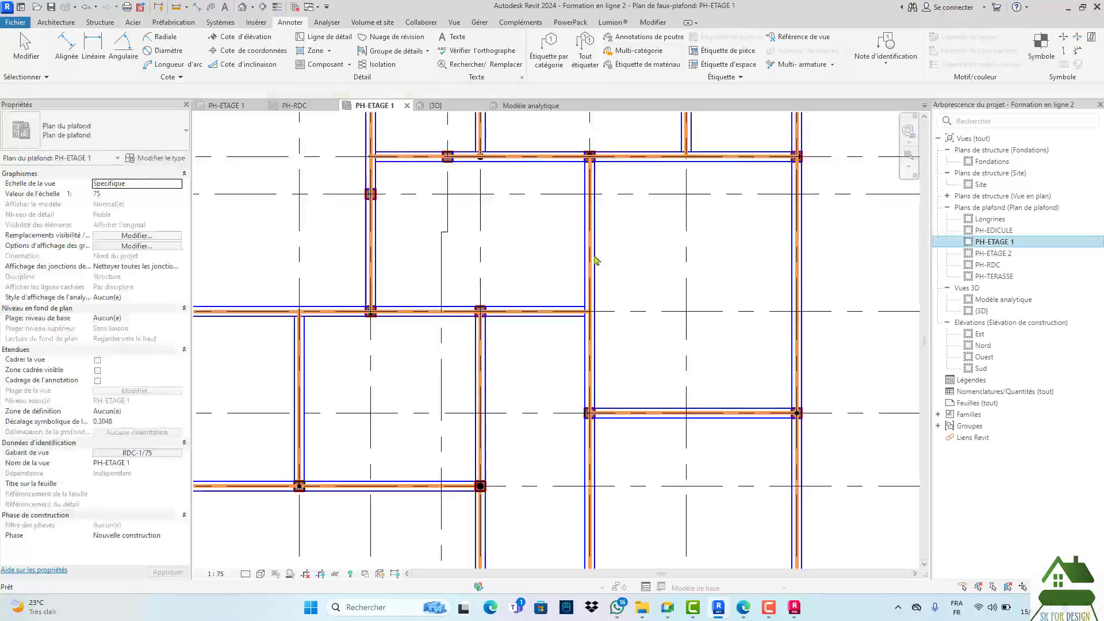
scroll(595, 261, down, 5)
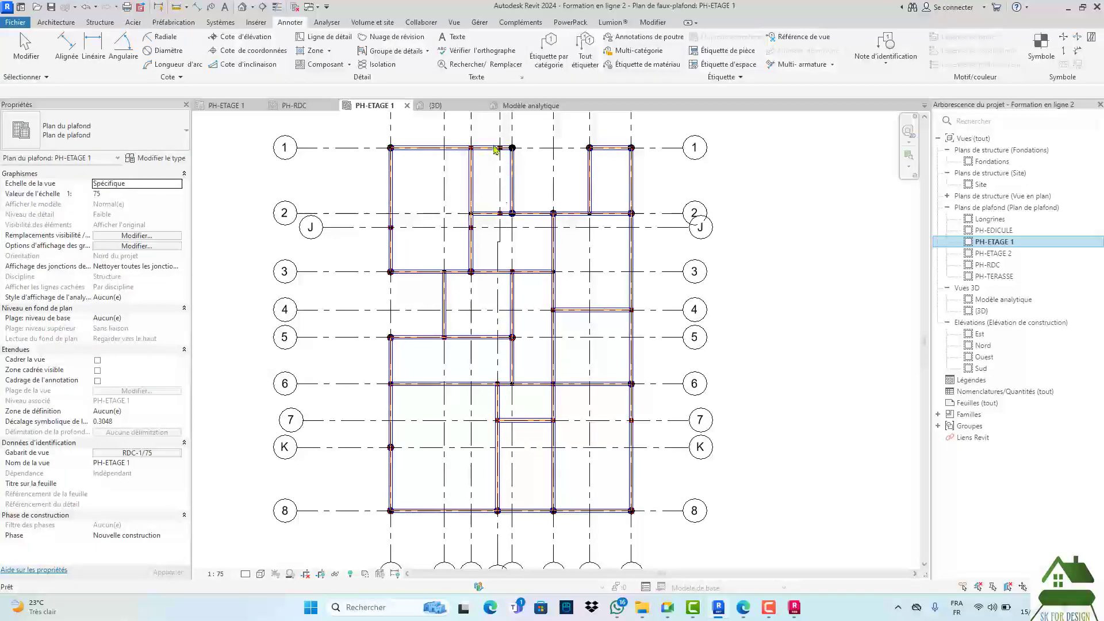
click(293, 106)
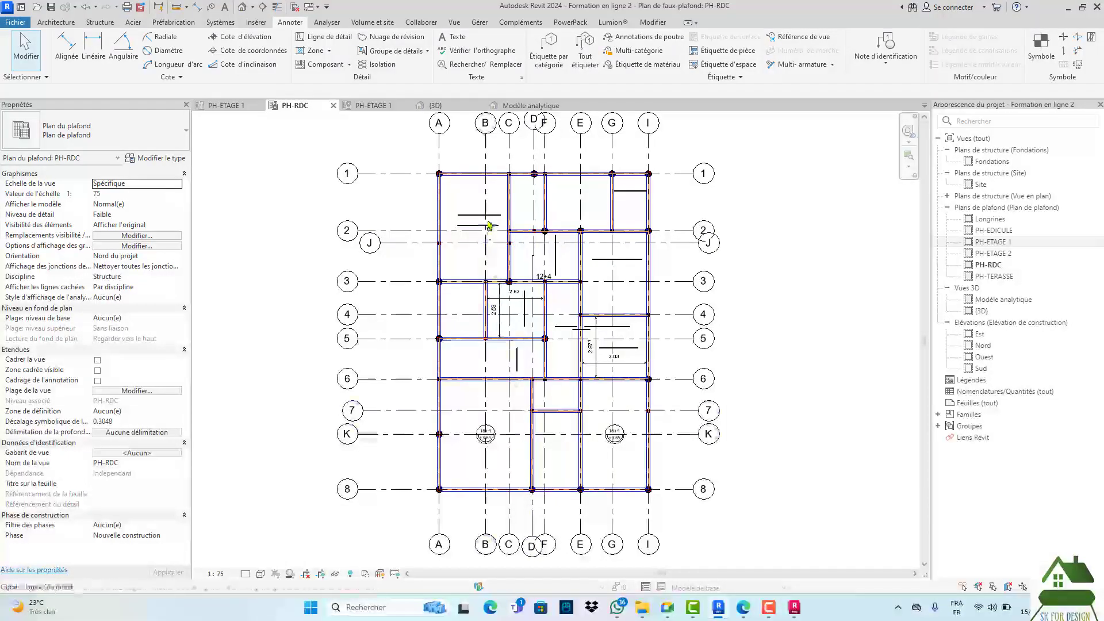
click(384, 107)
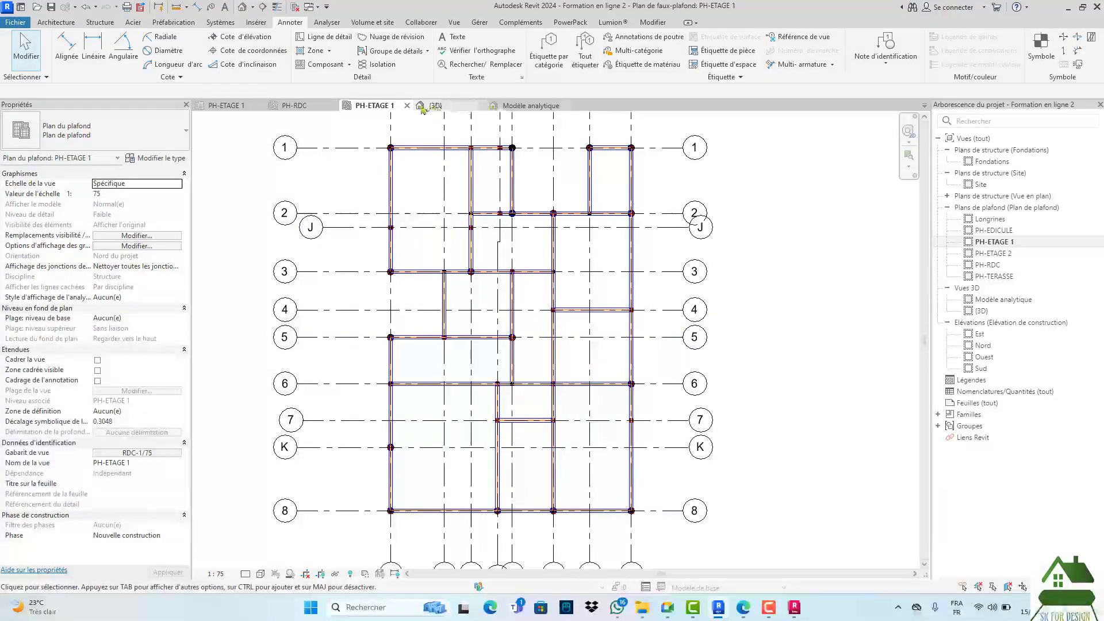
click(294, 105)
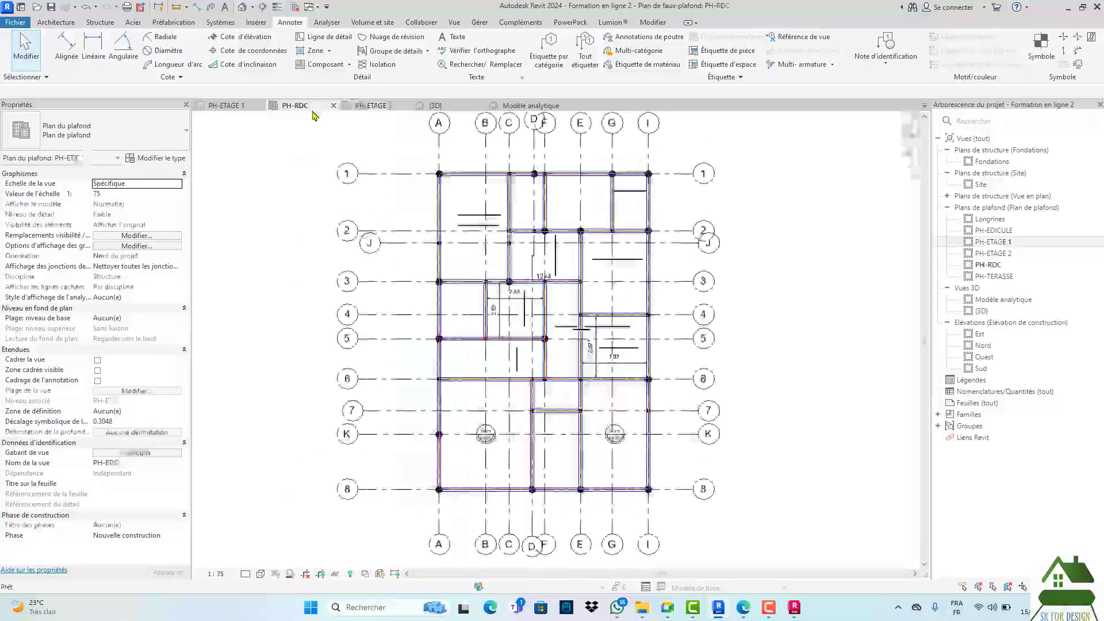
click(789, 609)
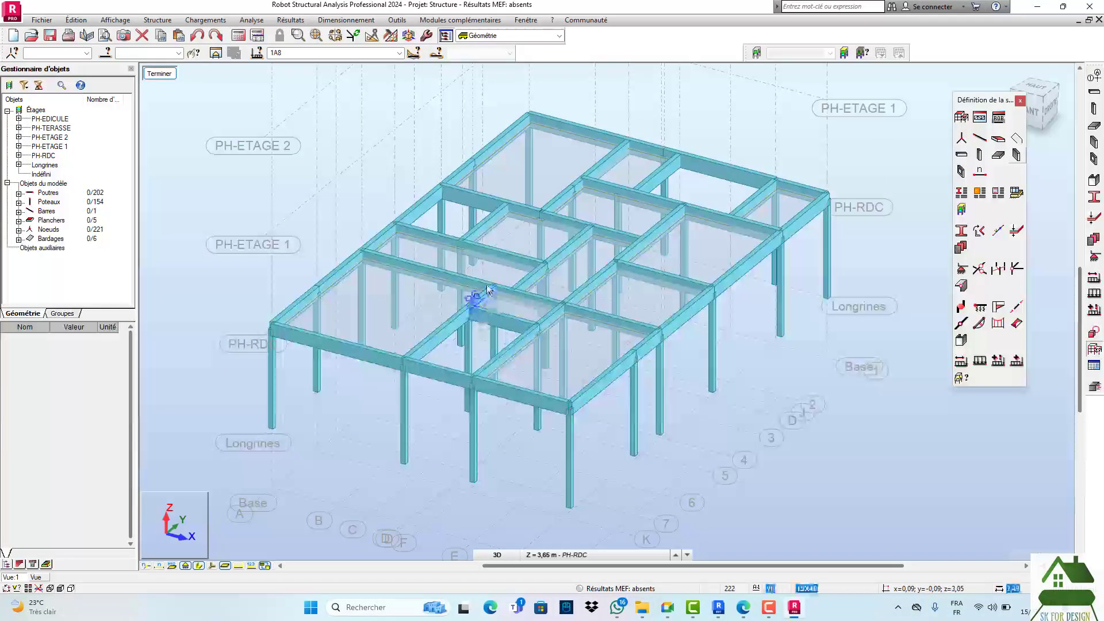
- Leave the isolated PH-RDC view and bring back the whole building structure in 3D
scroll(517, 292, down, 1)
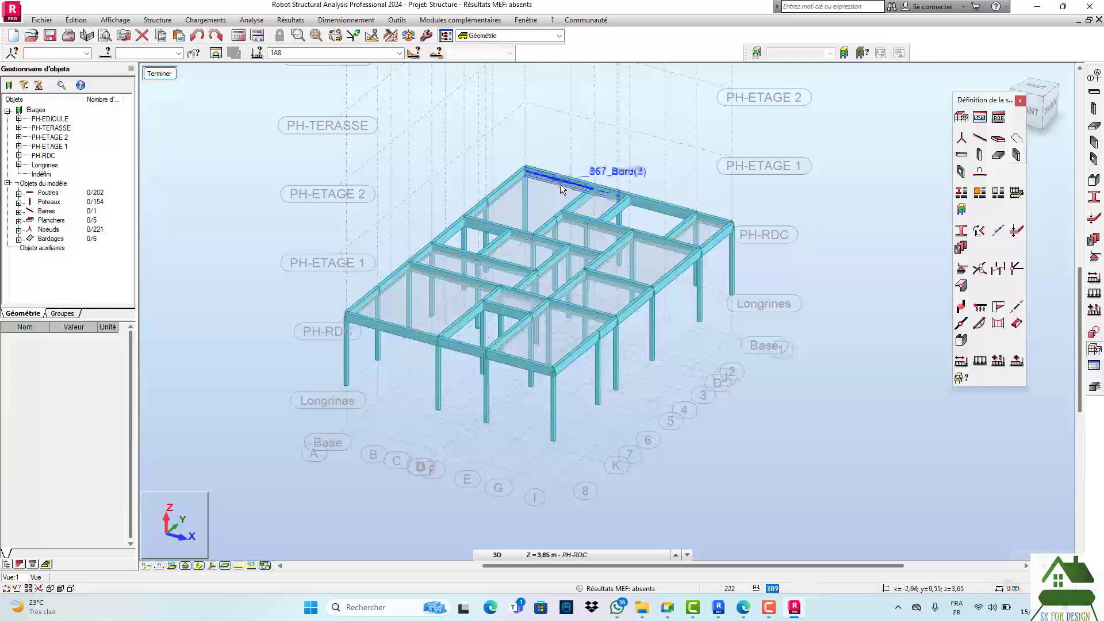
click(157, 74)
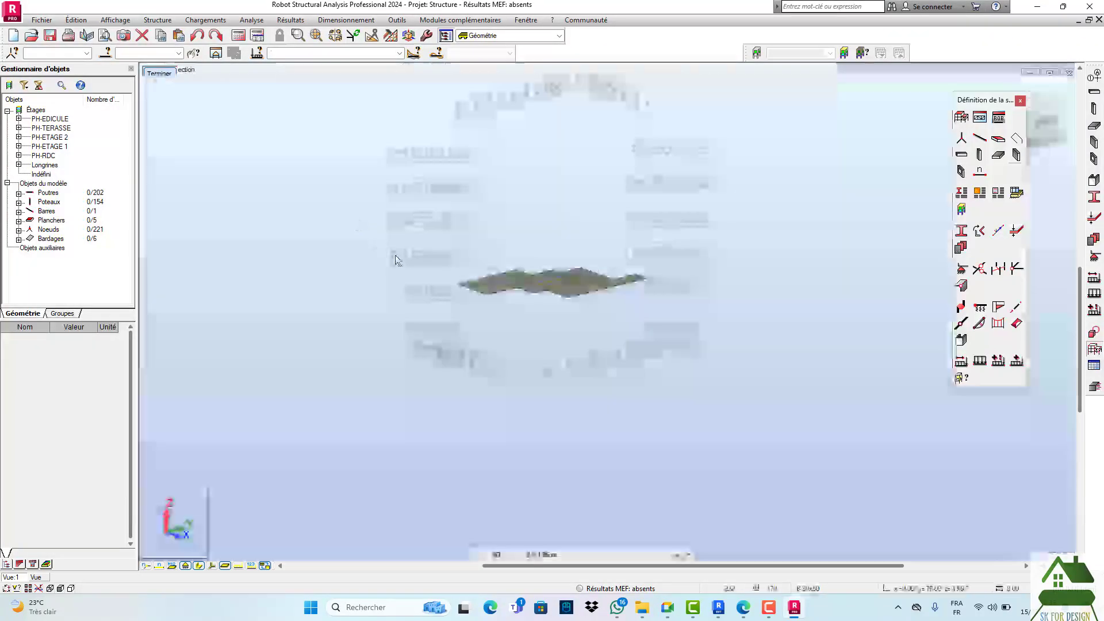
scroll(525, 296, up, 3)
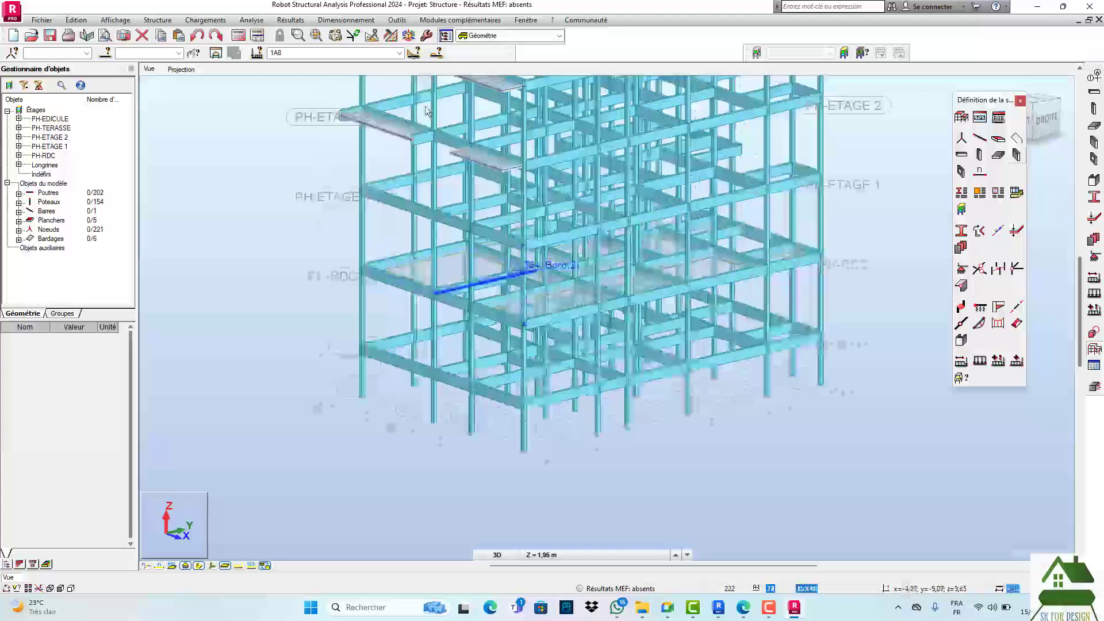
- Select all objects of type Contour in the model with the selection filter
click(435, 55)
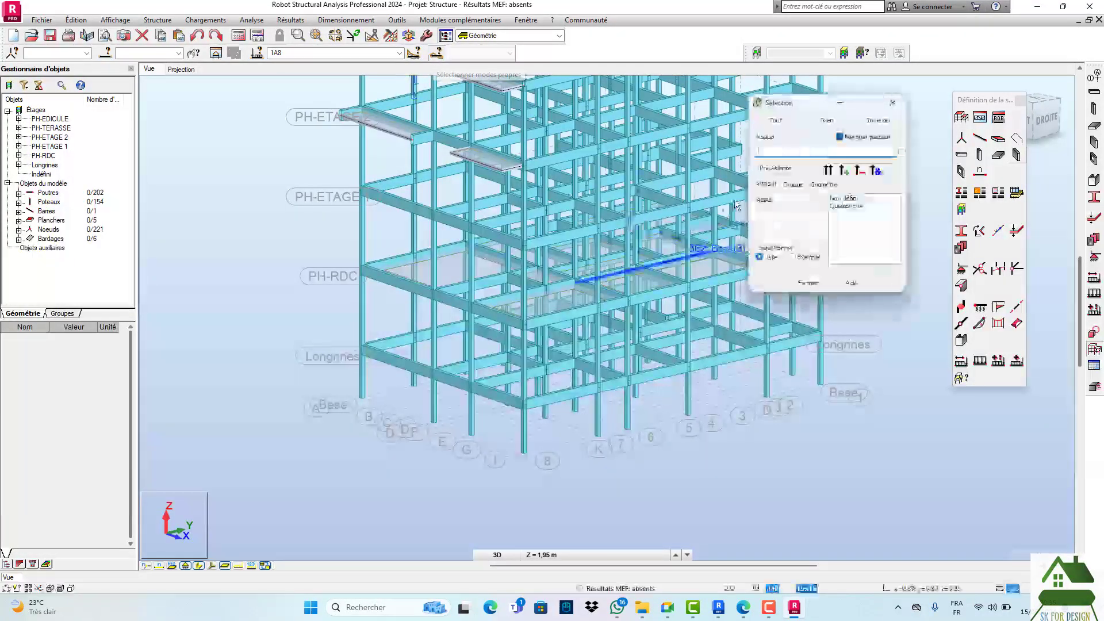
click(774, 138)
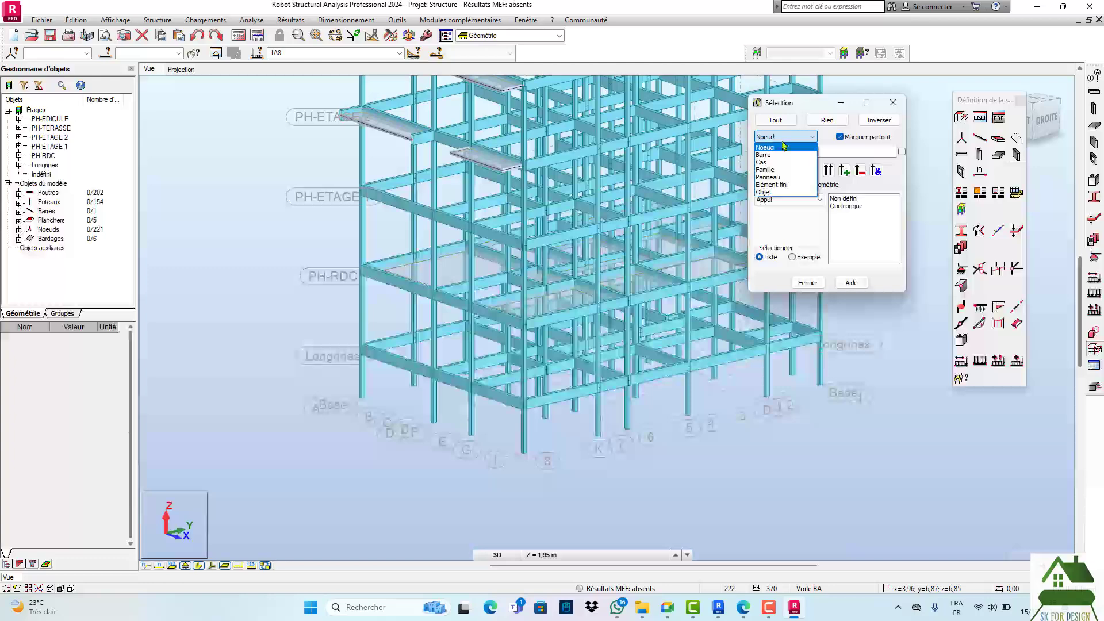
click(784, 186)
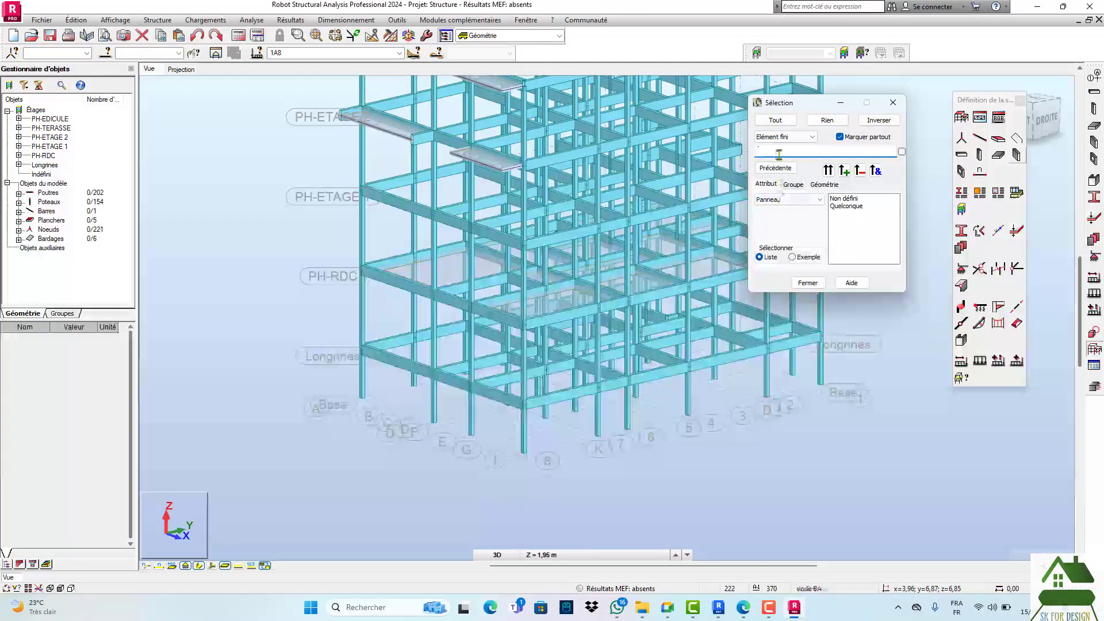
click(783, 137)
click(769, 193)
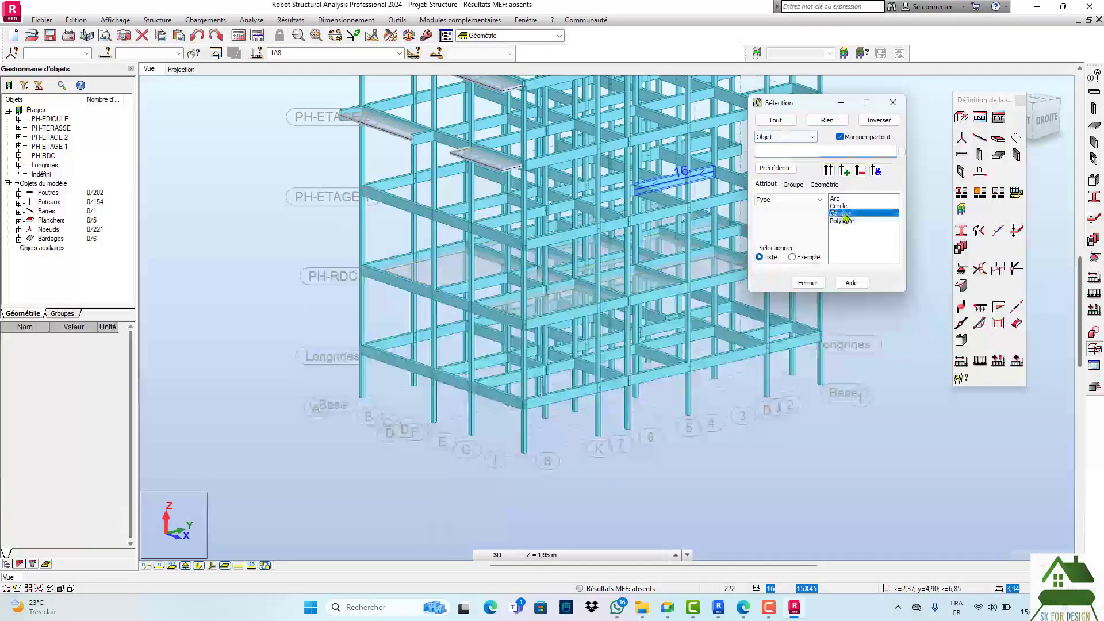
click(828, 170)
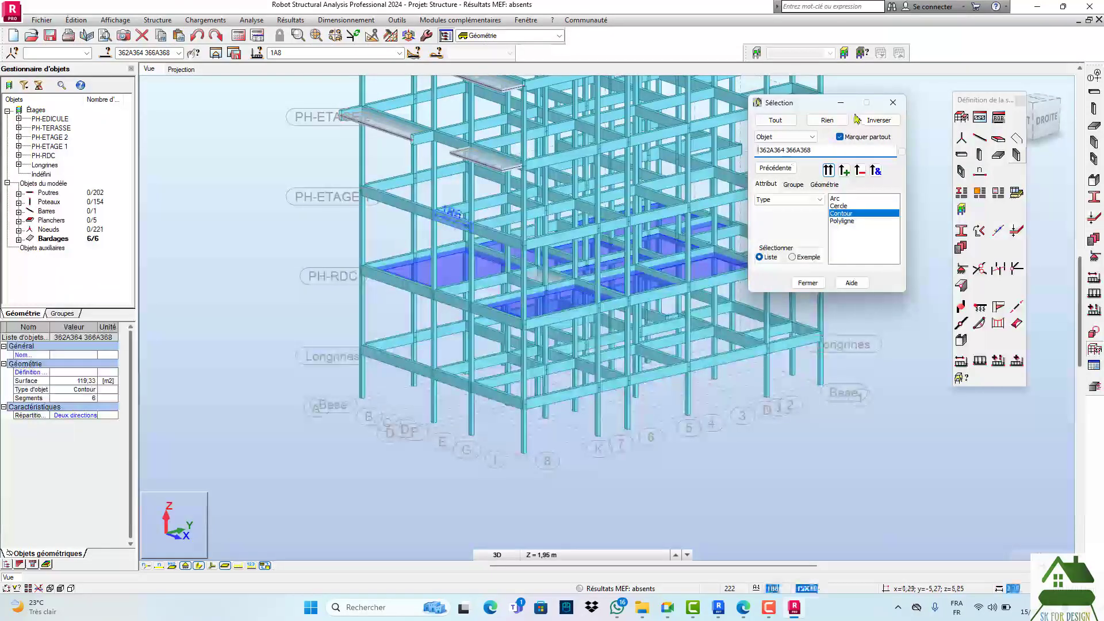
click(892, 103)
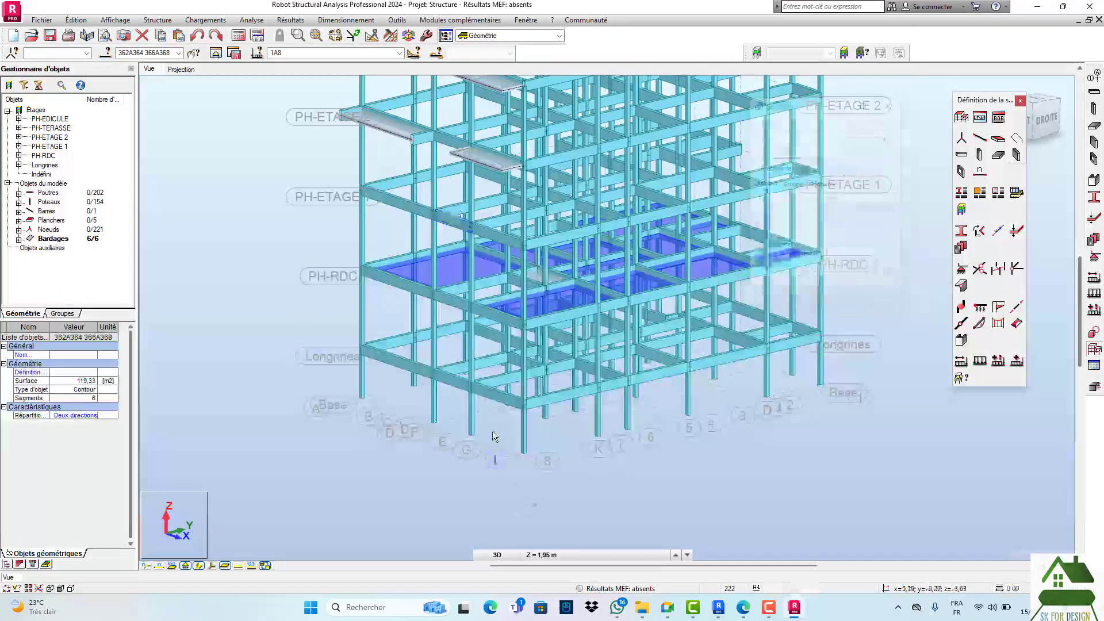
- Copy the selected PH-RDC claddings to the upper floors by translation 0; 0; 3.20 m with 3 repetitions
scroll(488, 246, down, 3)
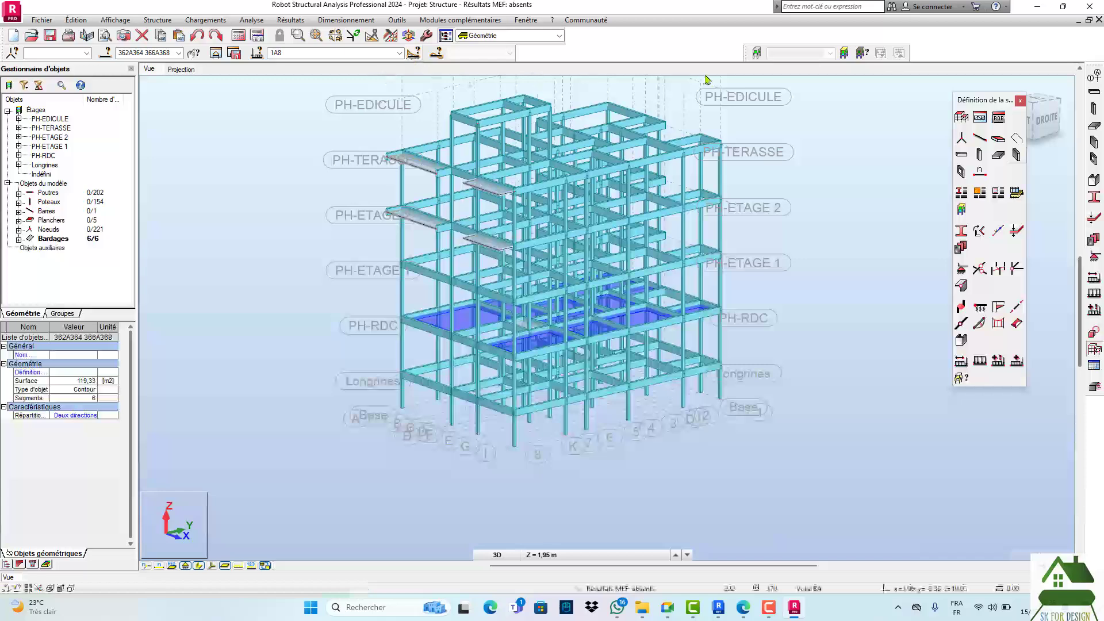
click(372, 35)
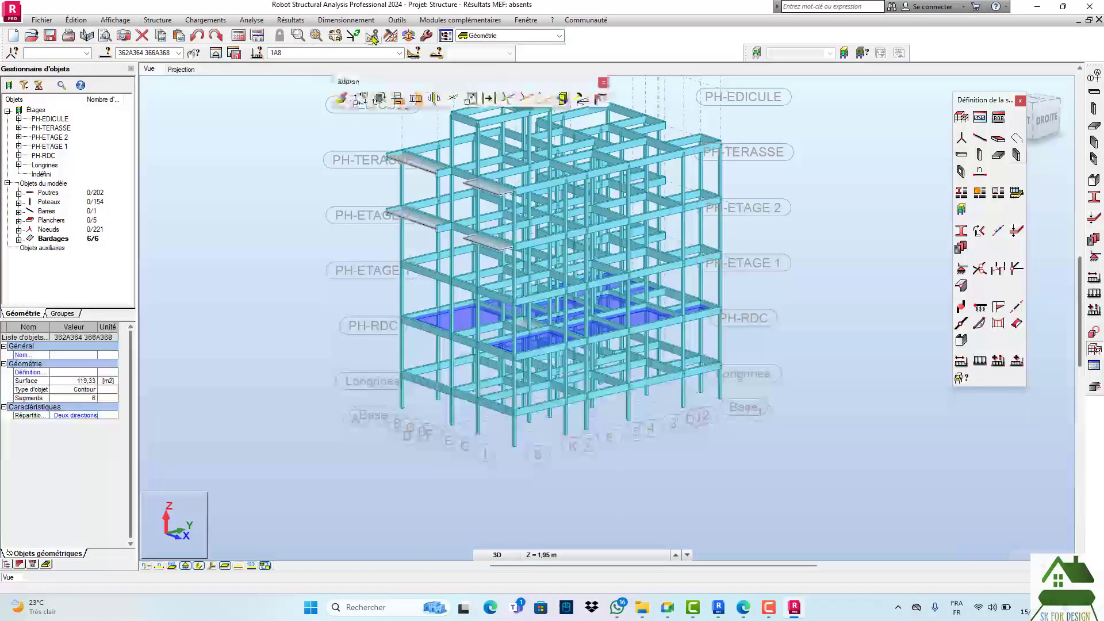
click(360, 100)
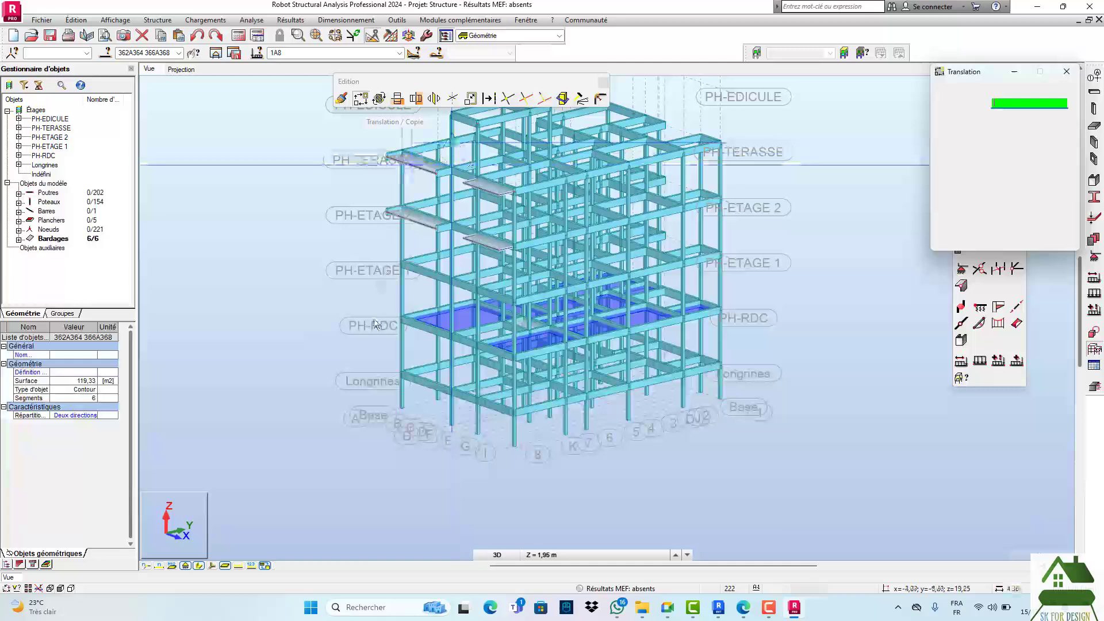
scroll(374, 324, down, 1)
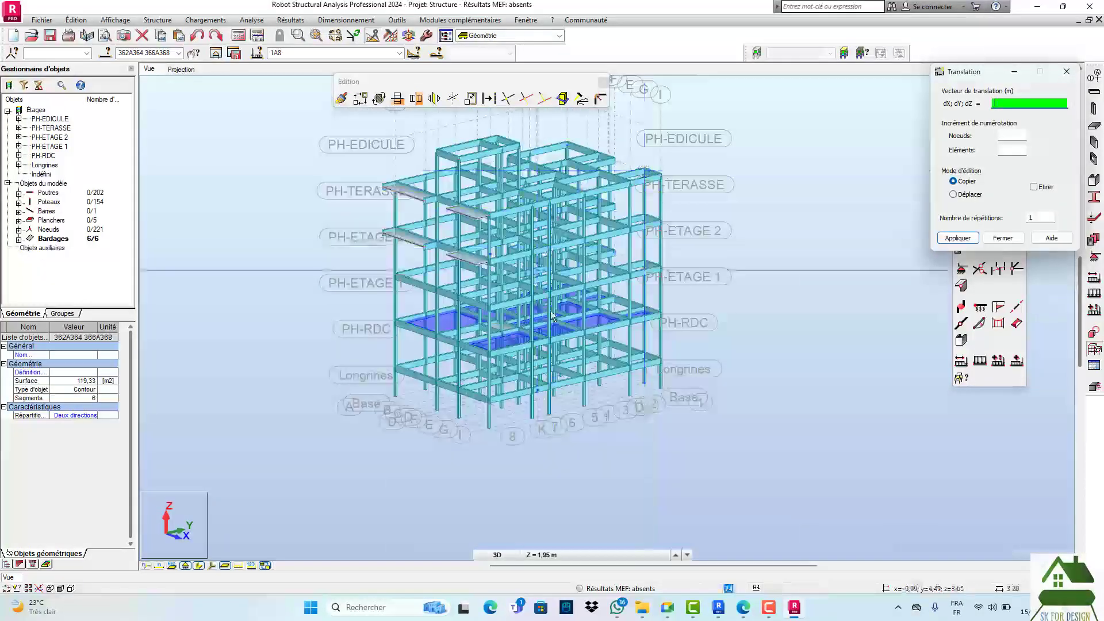
scroll(551, 316, up, 2)
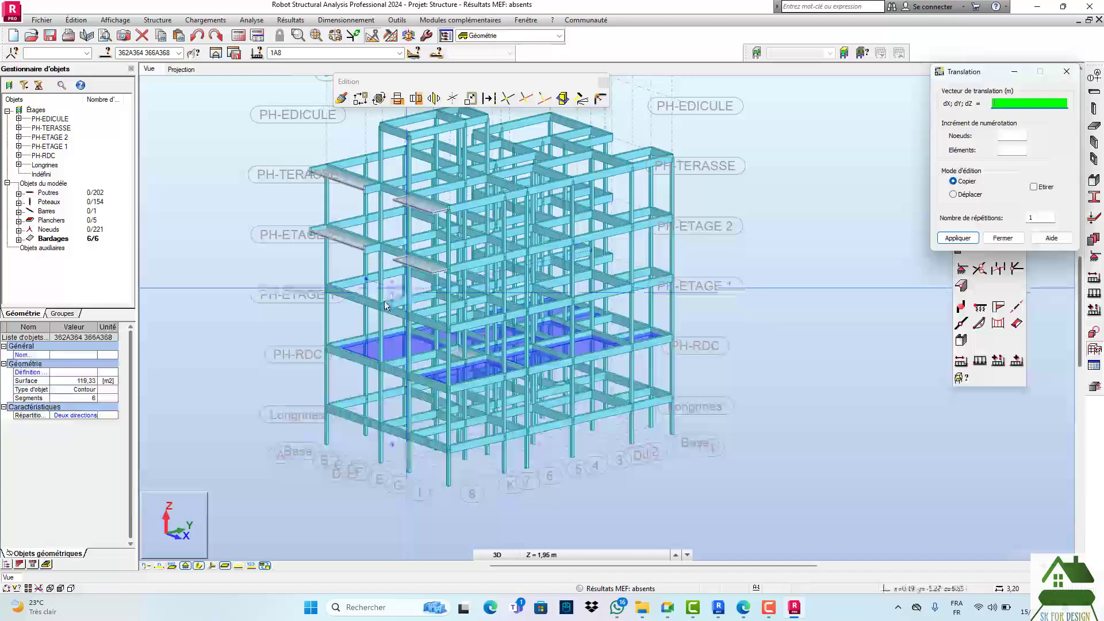
click(387, 190)
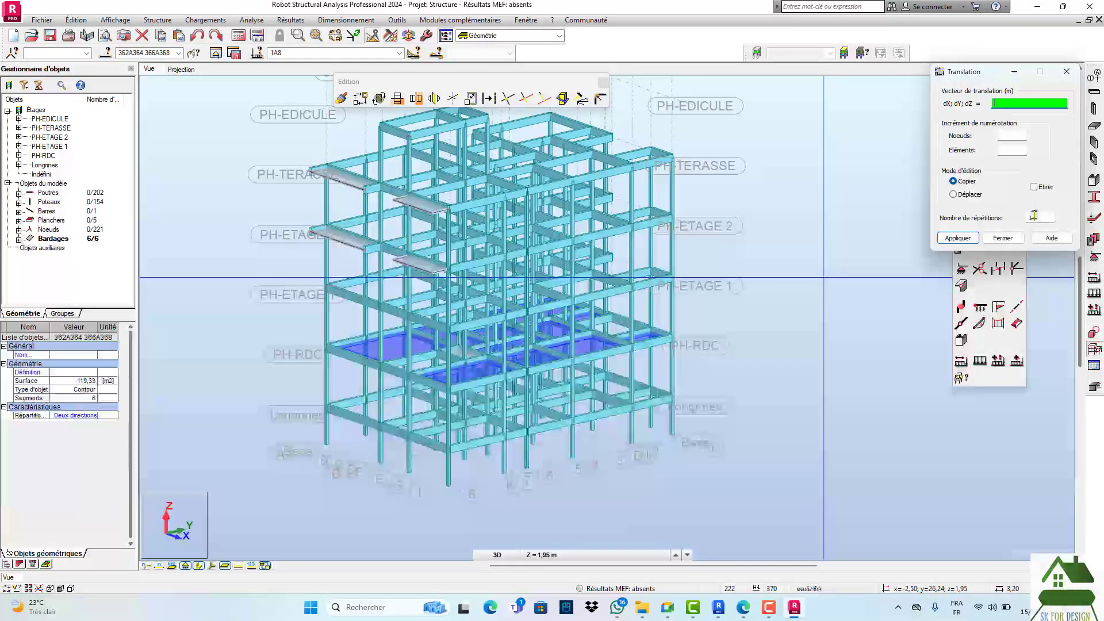
text(3)
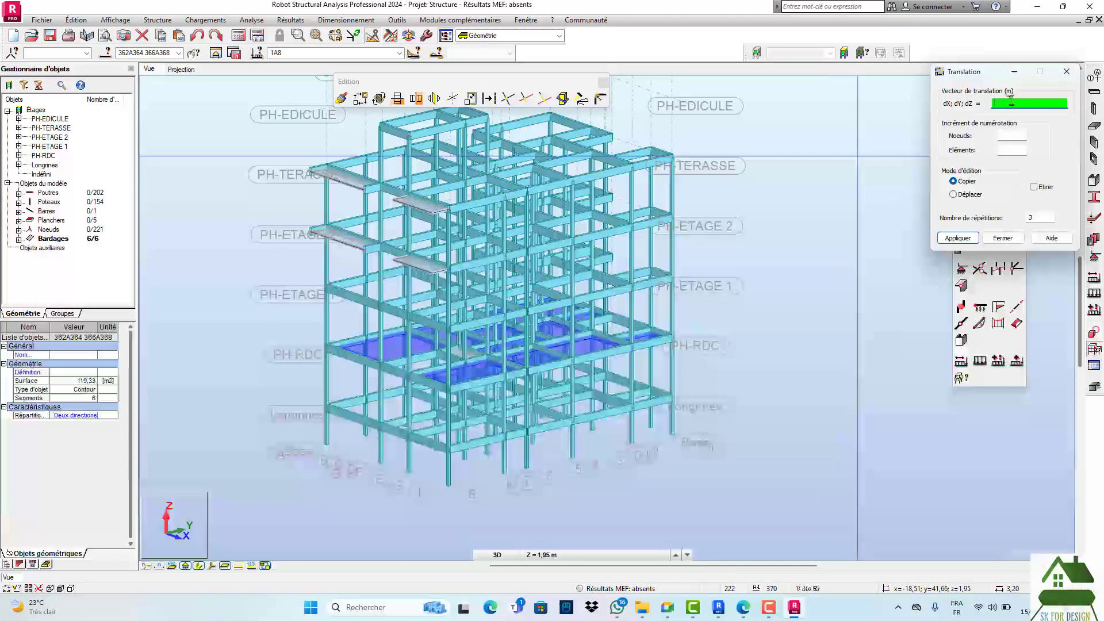
click(449, 388)
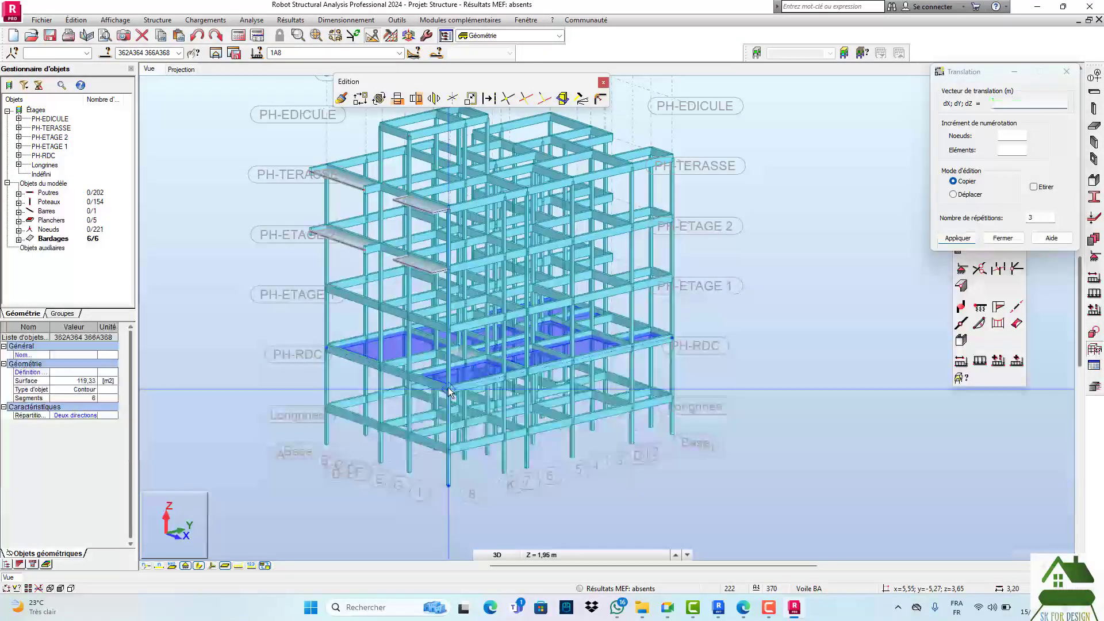
click(448, 332)
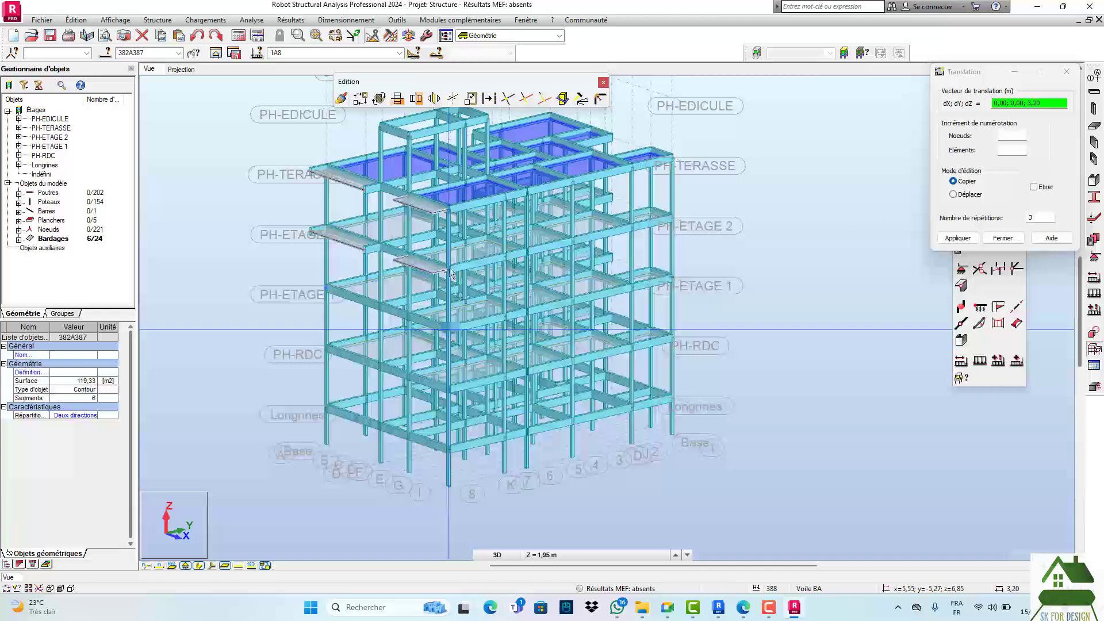
click(1067, 75)
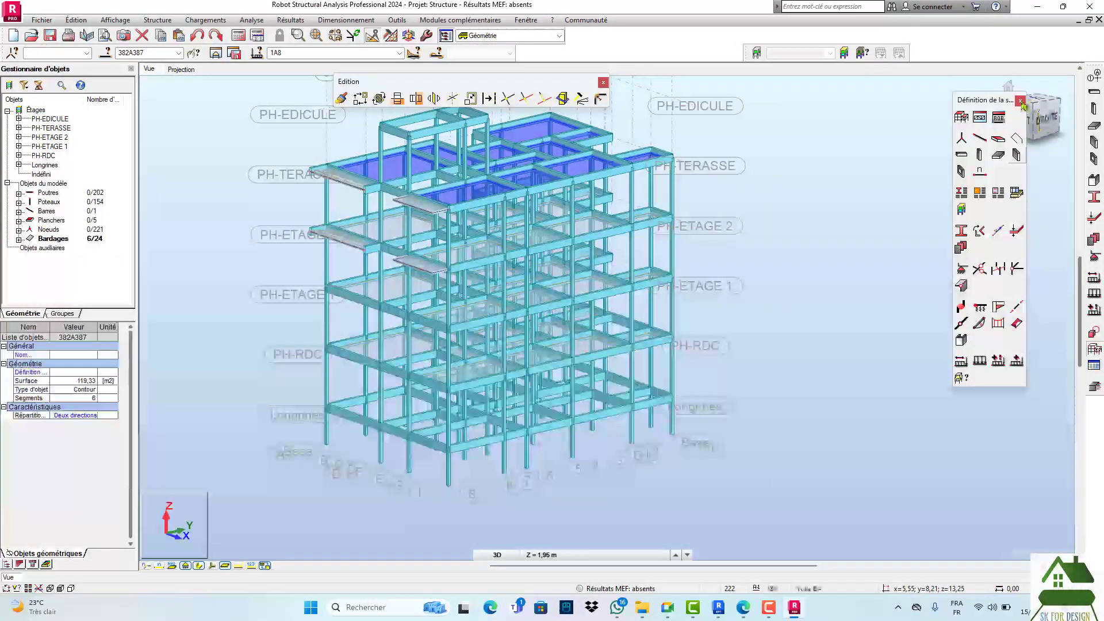
- Inspect the copied claddings on the upper floors in 3D from the front corner of the building
drag(1039, 119, 1054, 127)
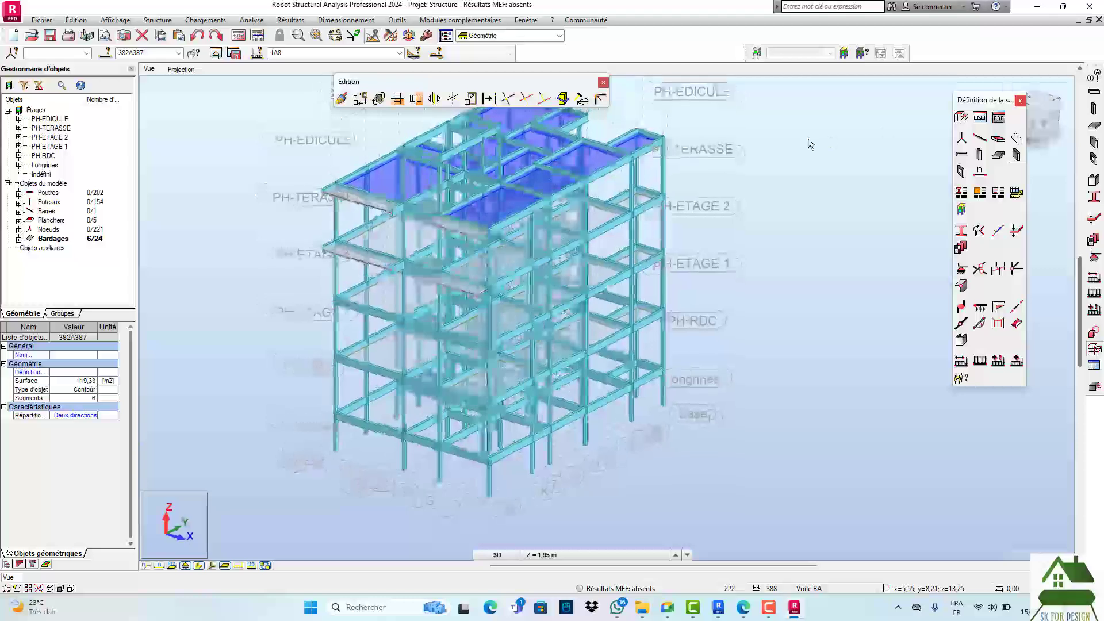
middle_drag(808, 143, 799, 165)
scroll(619, 291, up, 3)
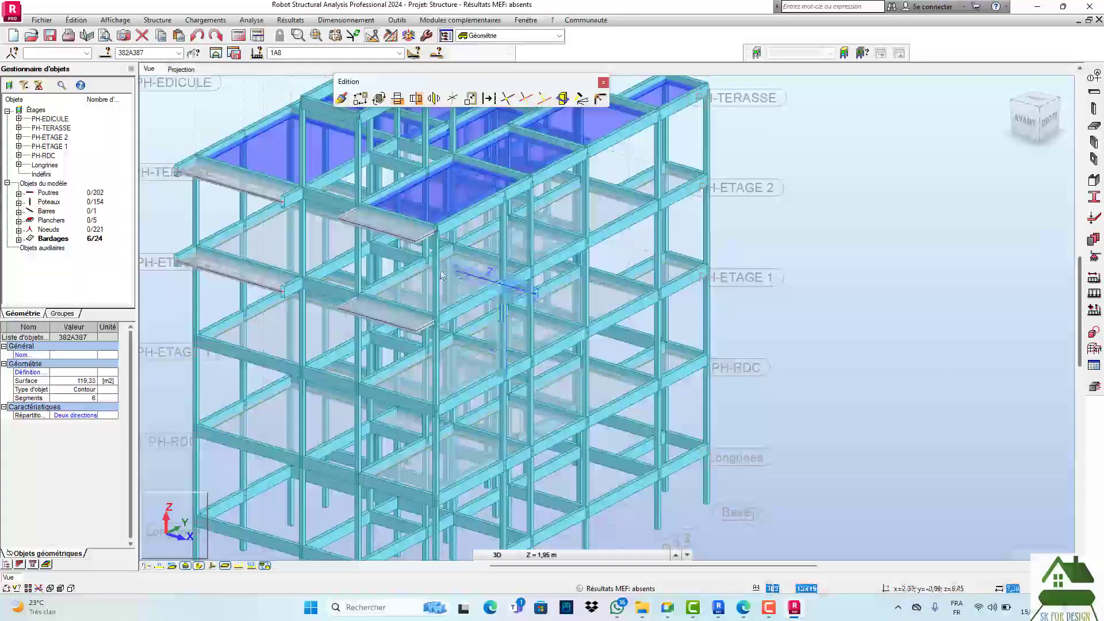
scroll(443, 274, up, 5)
scroll(518, 303, down, 4)
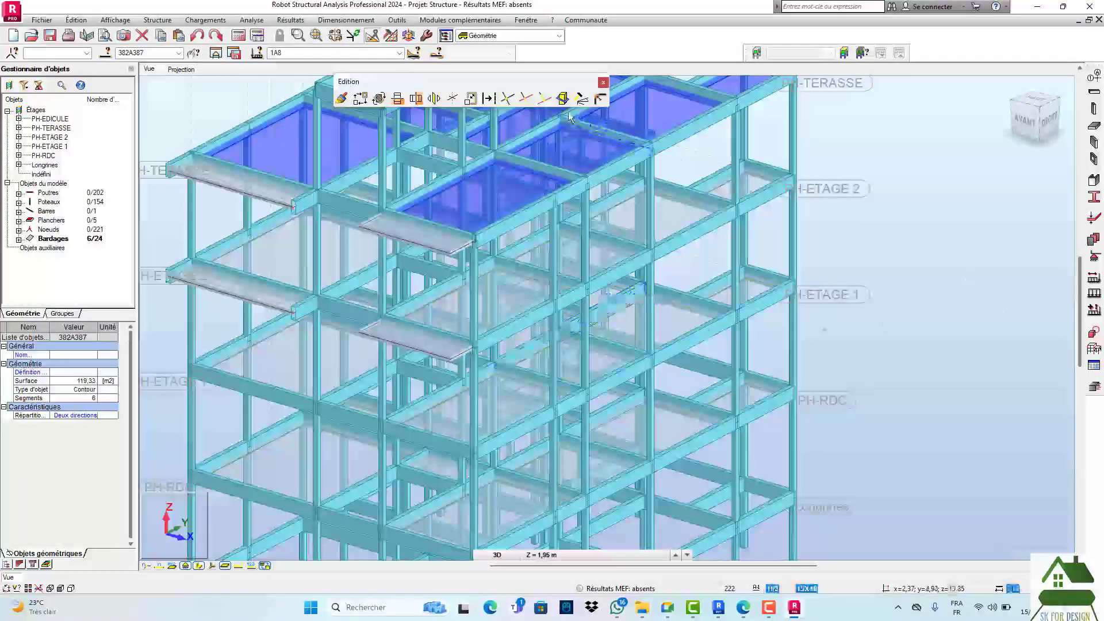
scroll(559, 363, down, 3)
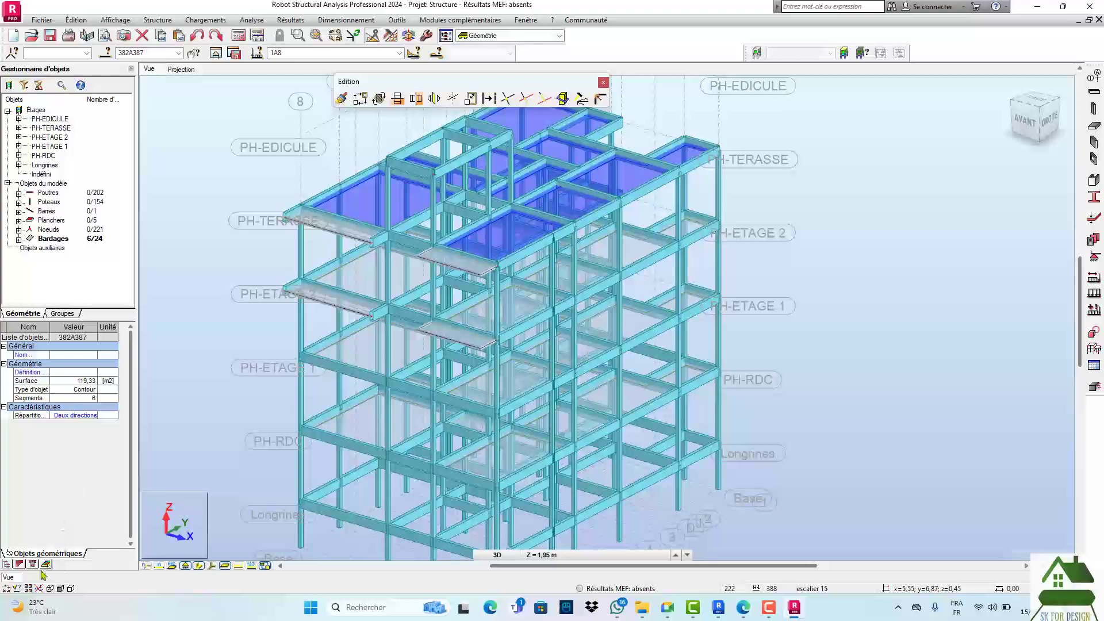
- Bring up the PH-RDC plan and check the cladding outlines, especially along grid 2 between C and F and down to grid 8
click(180, 69)
scroll(537, 243, down, 1)
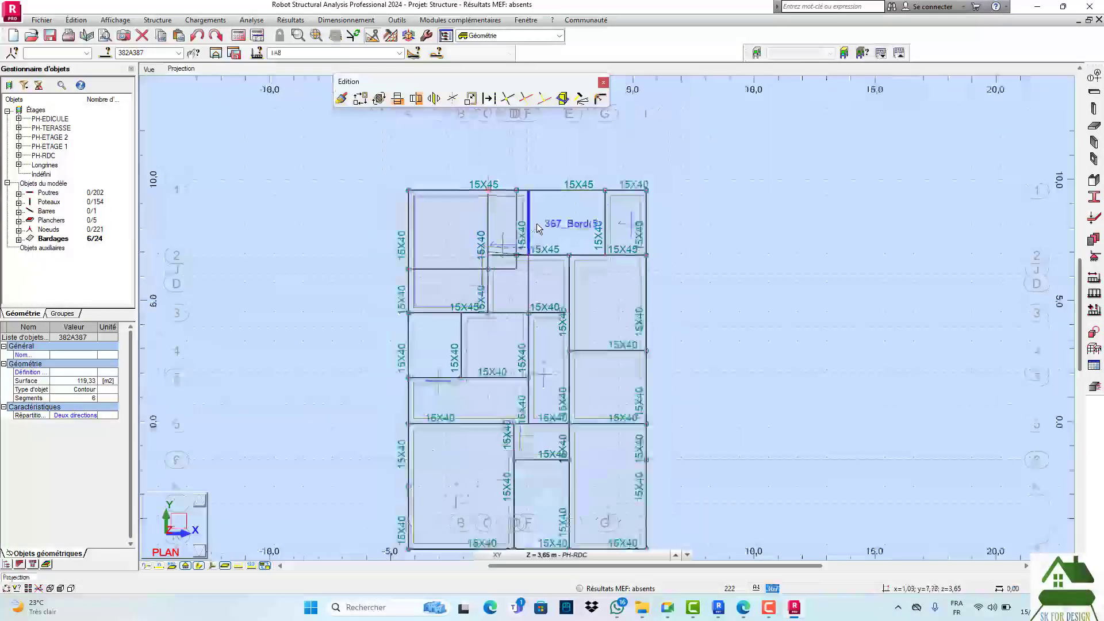
scroll(539, 228, up, 5)
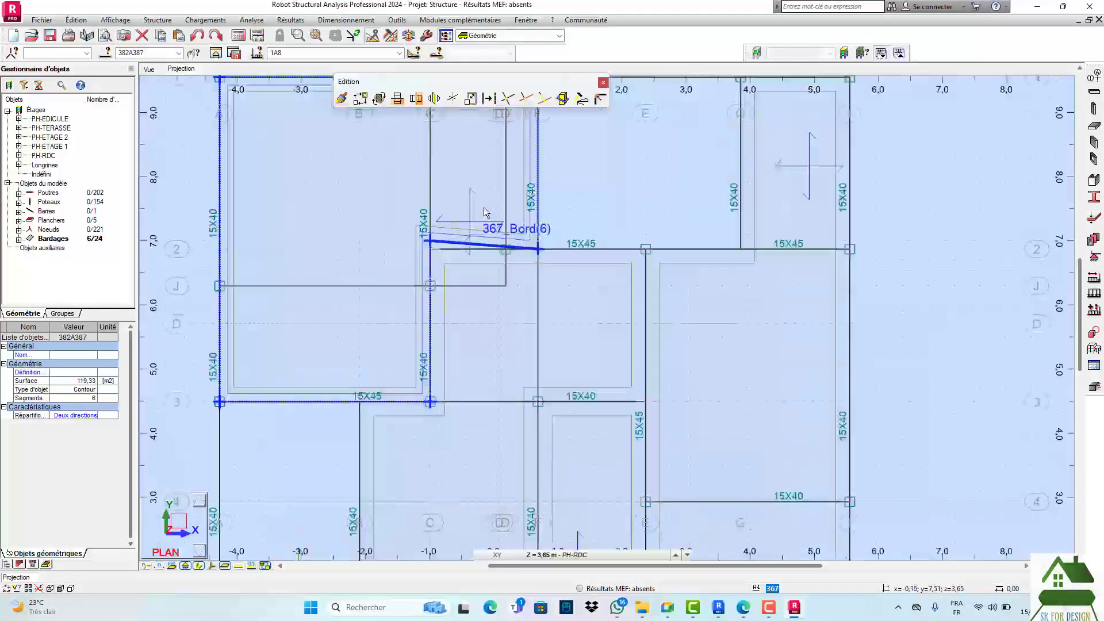
scroll(485, 213, up, 2)
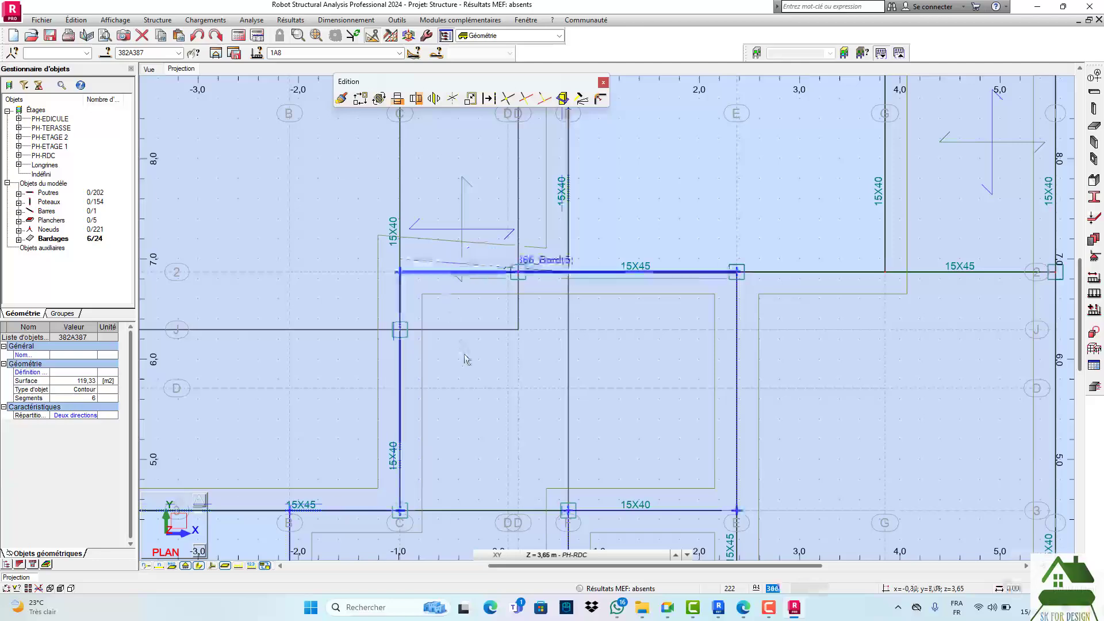
scroll(450, 252, down, 4)
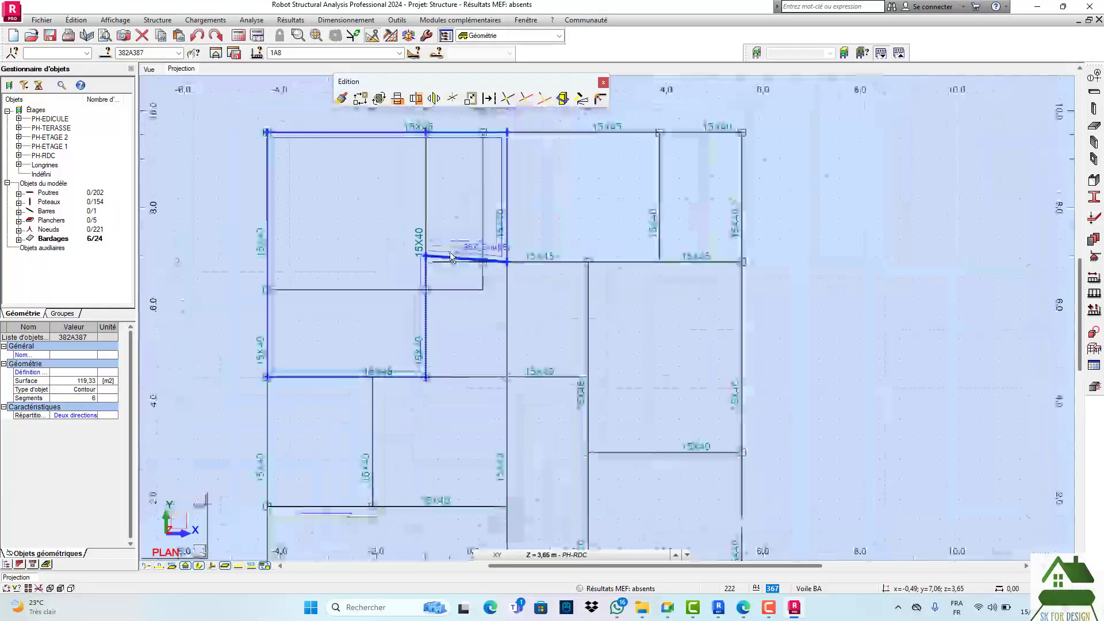
scroll(449, 257, up, 4)
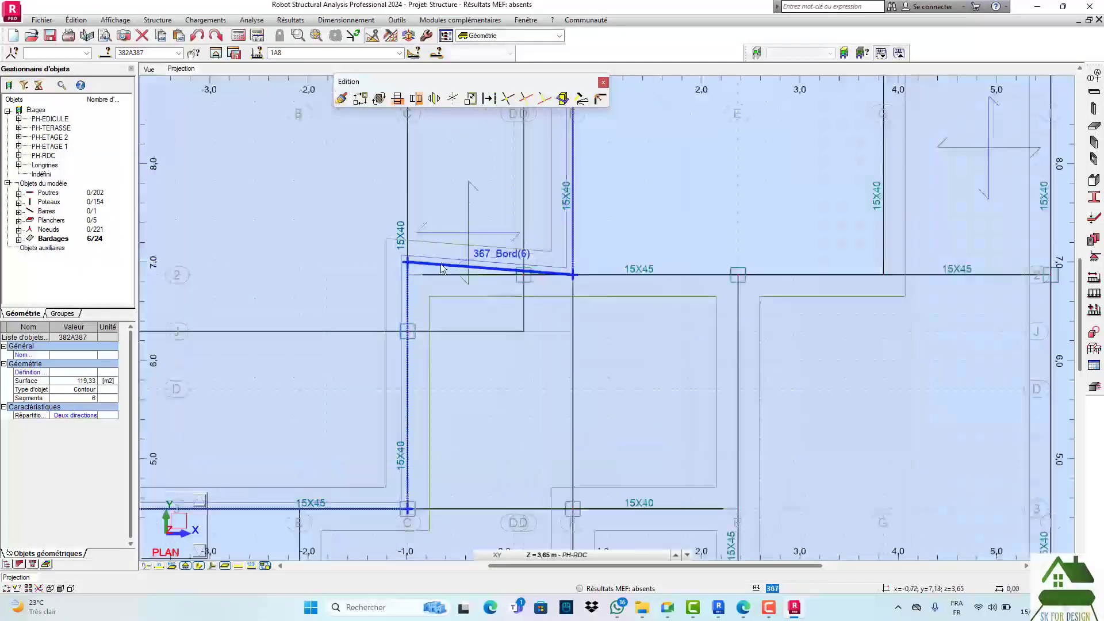
scroll(442, 268, down, 4)
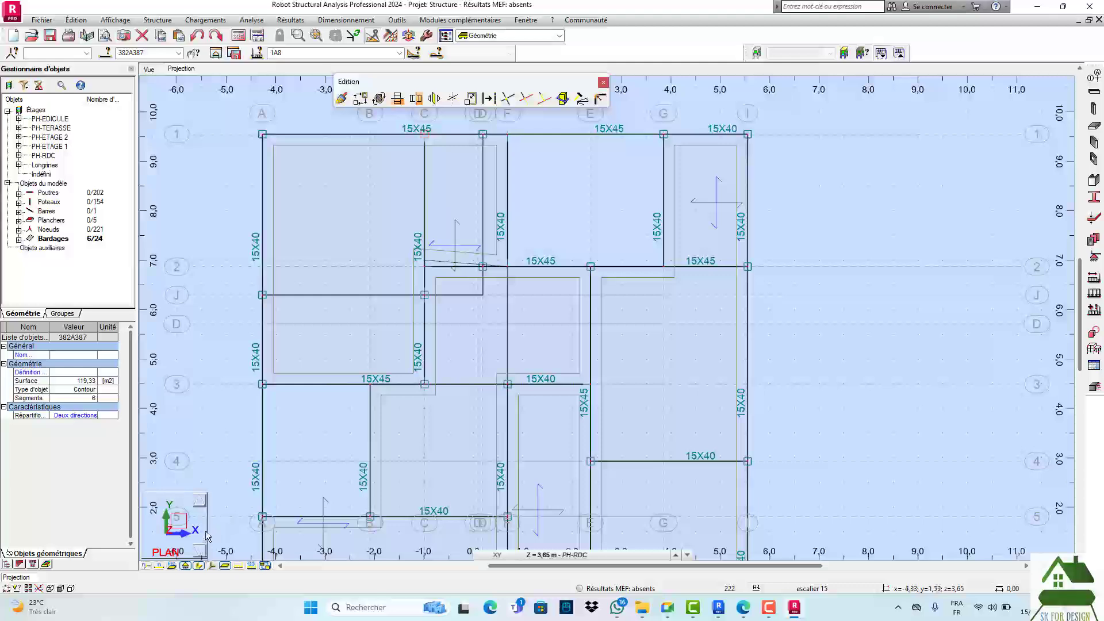
scroll(494, 190, down, 2)
scroll(466, 191, down, 1)
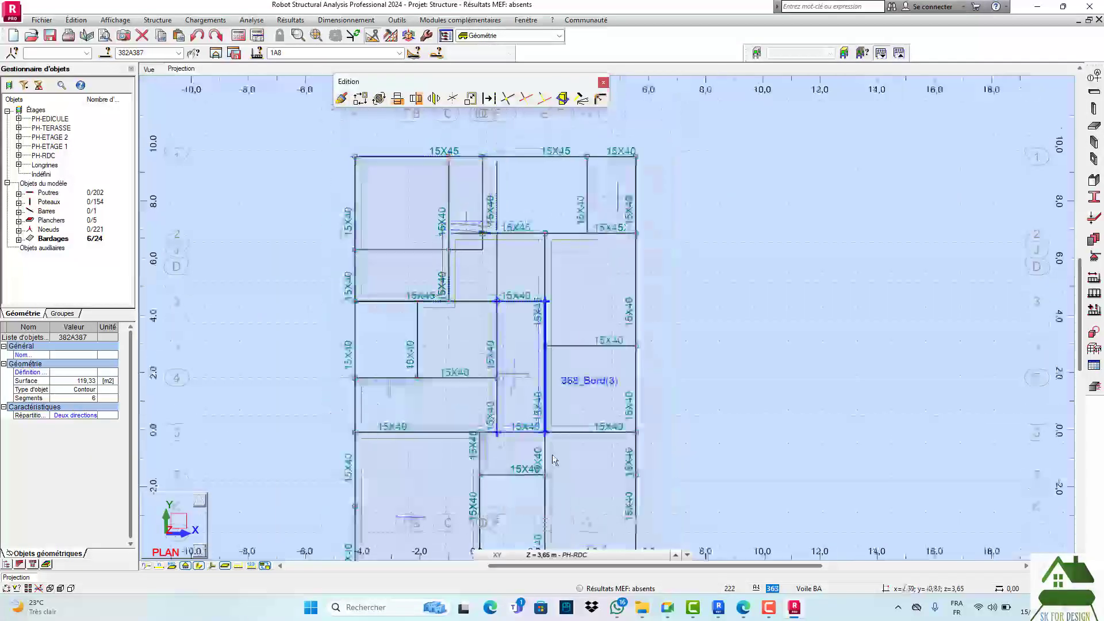
scroll(562, 431, up, 4)
scroll(564, 255, down, 3)
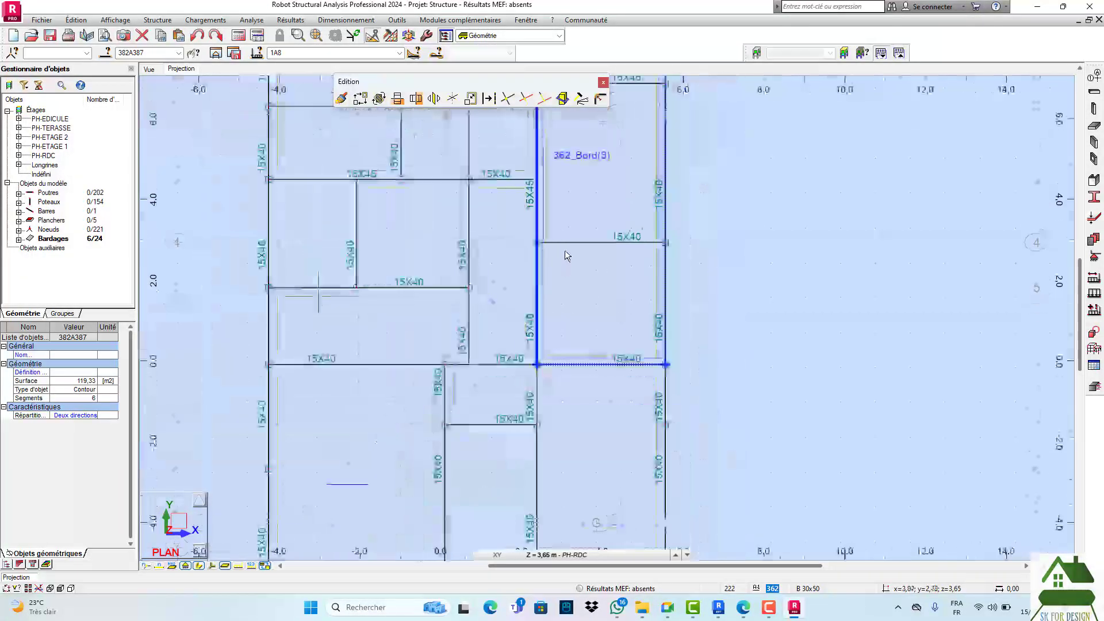
scroll(565, 252, down, 2)
scroll(495, 488, up, 6)
scroll(472, 488, down, 2)
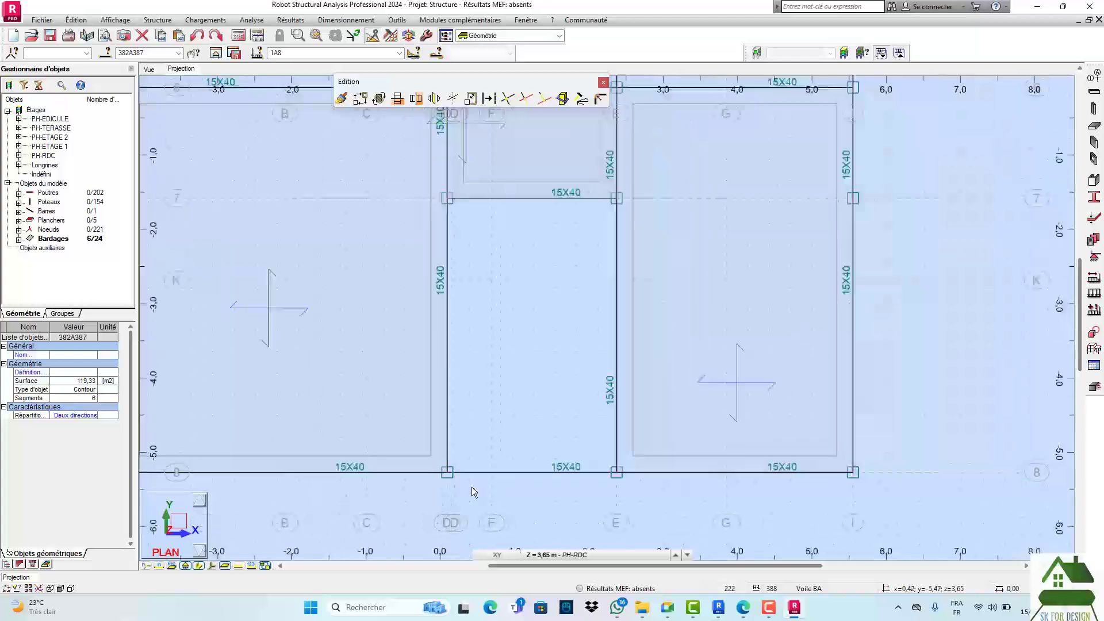
scroll(472, 491, down, 1)
- Switch the plan to level PH-ETAGE 1 (6.85 m) and examine the copied cladding between grids A and F, 1 and 3
click(545, 556)
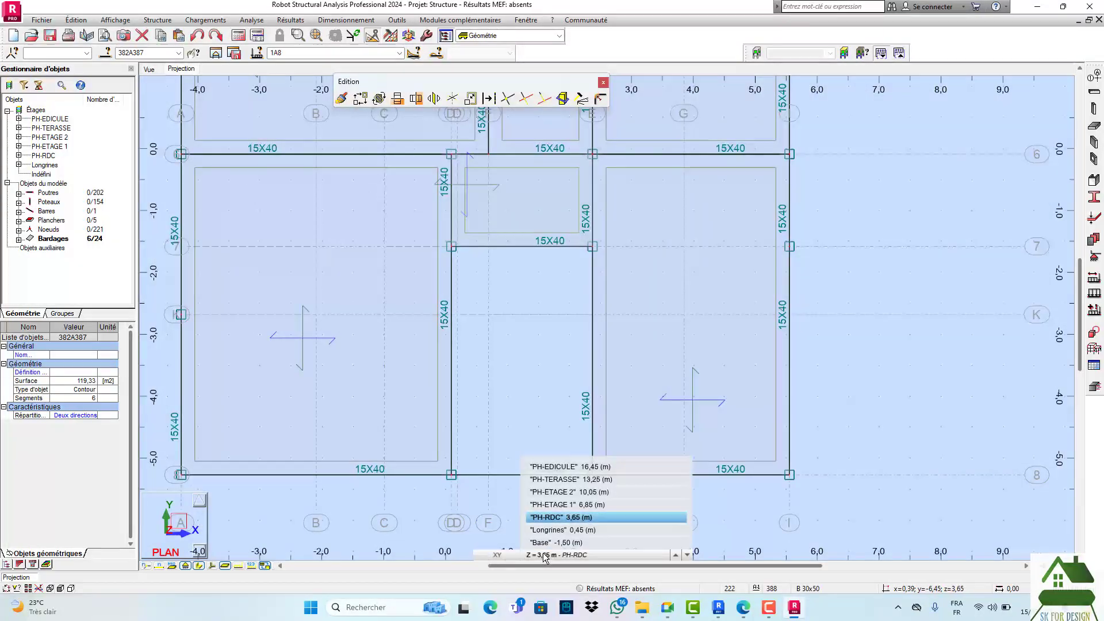
click(554, 505)
scroll(551, 419, down, 6)
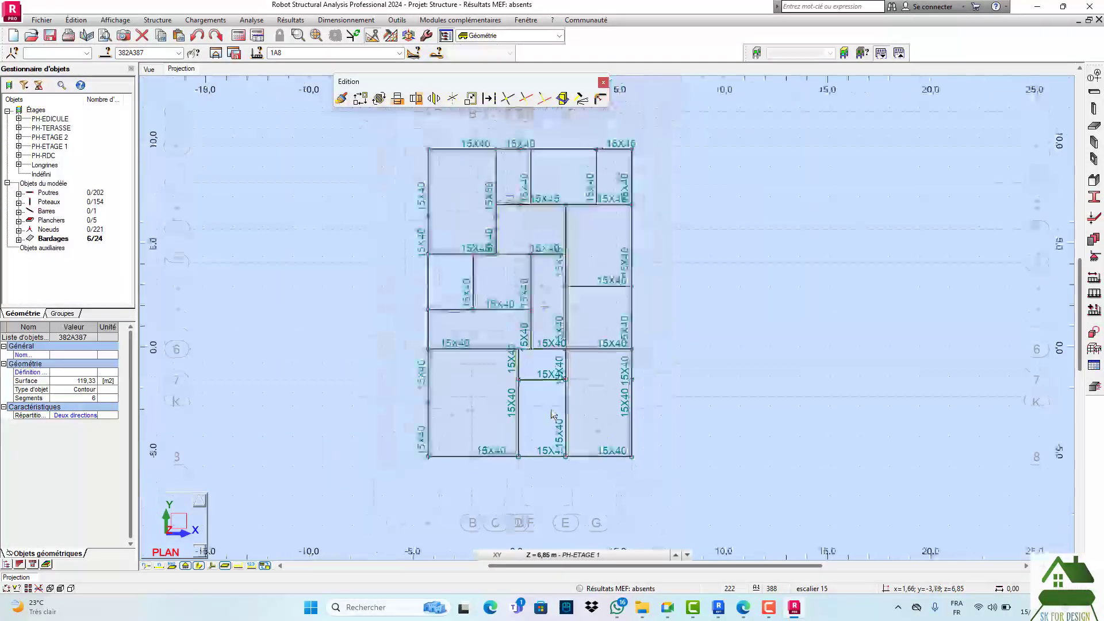
scroll(523, 193, up, 3)
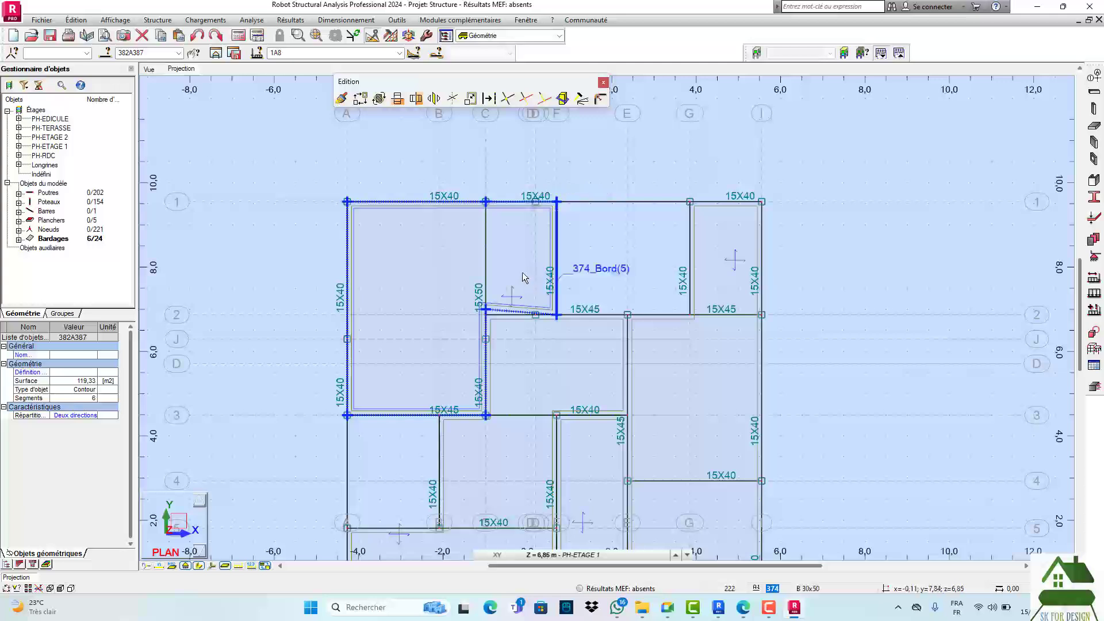
- Delete the copied PH-ETAGE 1 cladding with the slanted edge, between grids A and F, 1 and 3
click(525, 278)
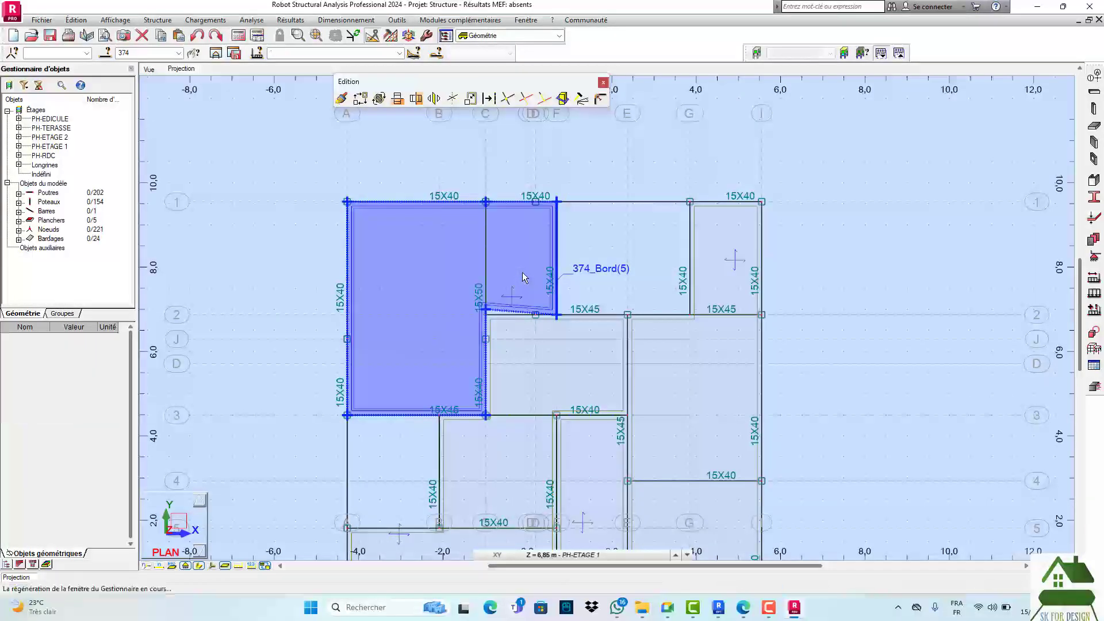
key(Delete)
- Delete the PH-ETAGE 1 cladding between grids C and E, 2 and 3, beneath the slanted line
scroll(508, 258, down, 2)
scroll(508, 274, up, 4)
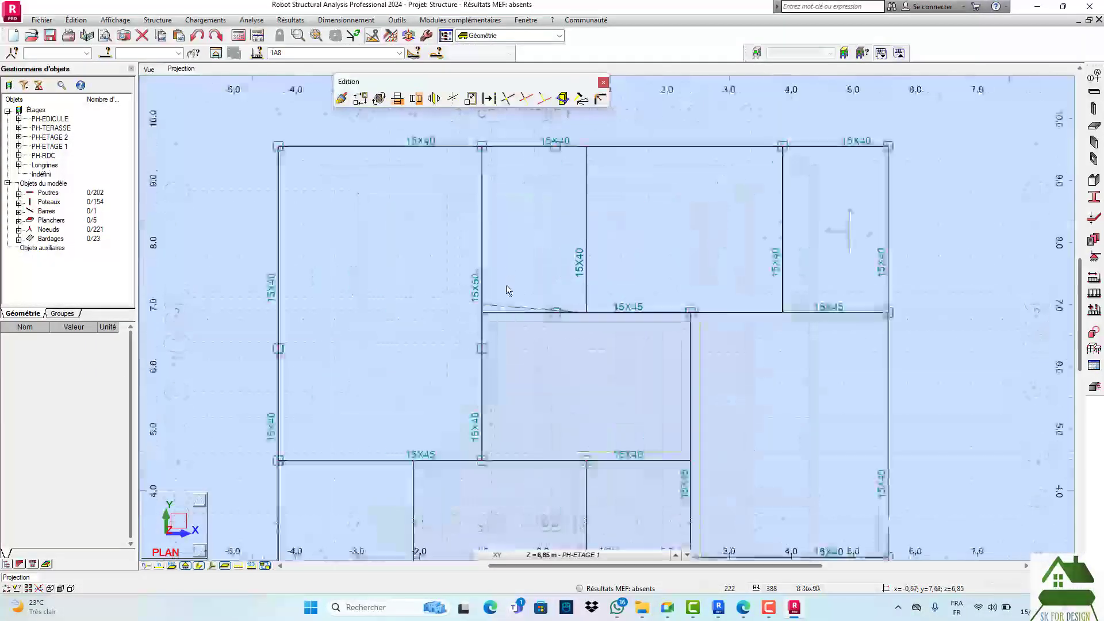
scroll(506, 287, up, 4)
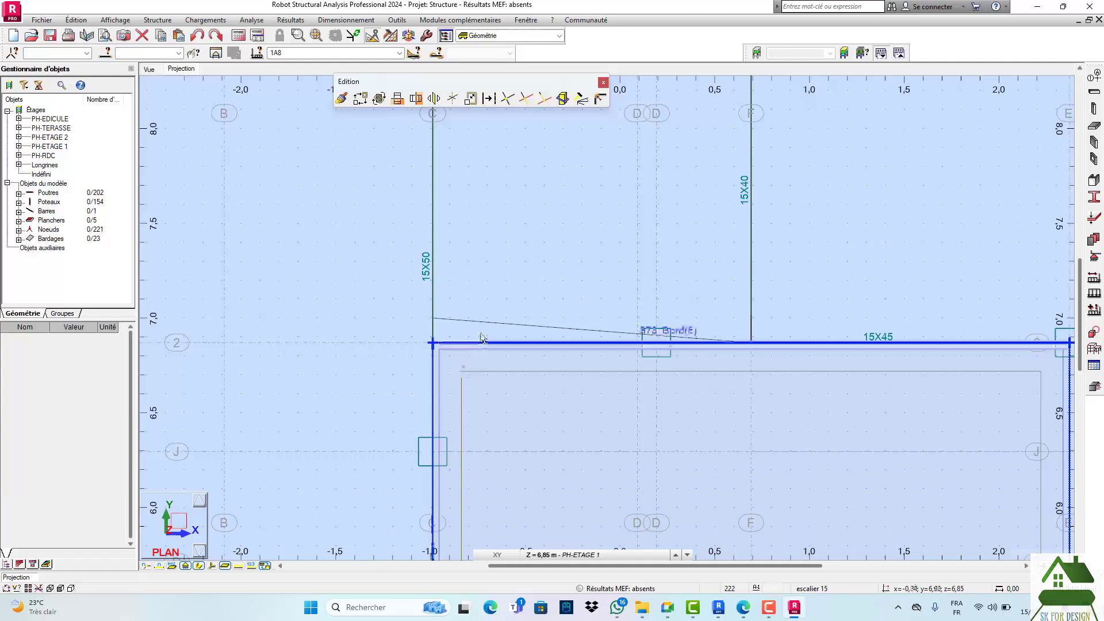
scroll(454, 318, up, 3)
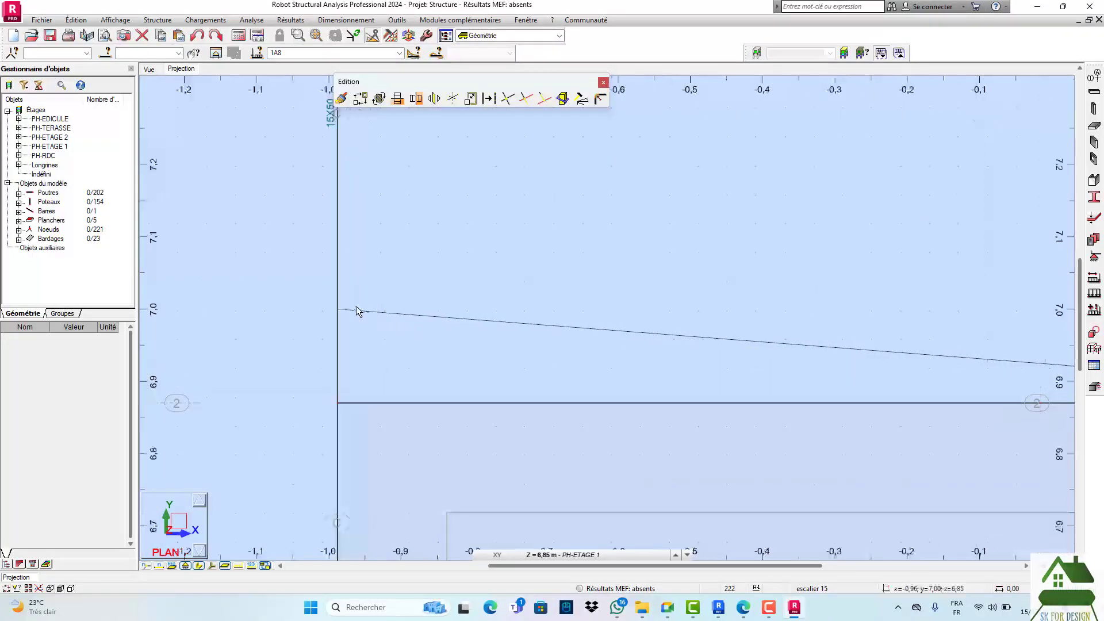
scroll(368, 322, down, 2)
click(419, 369)
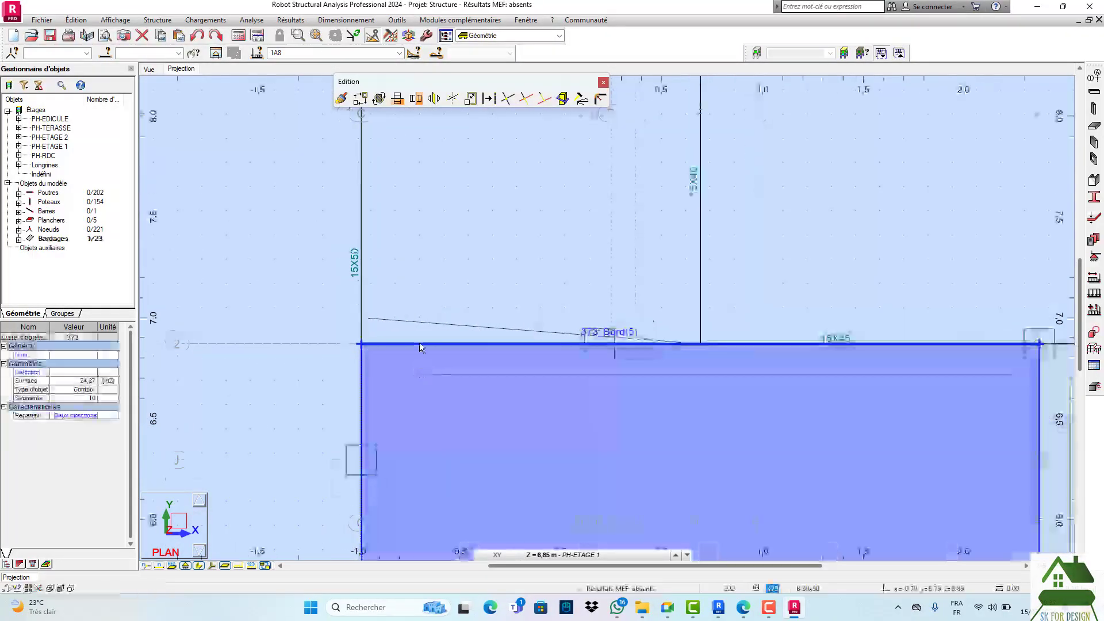
scroll(508, 253, down, 3)
key(Delete)
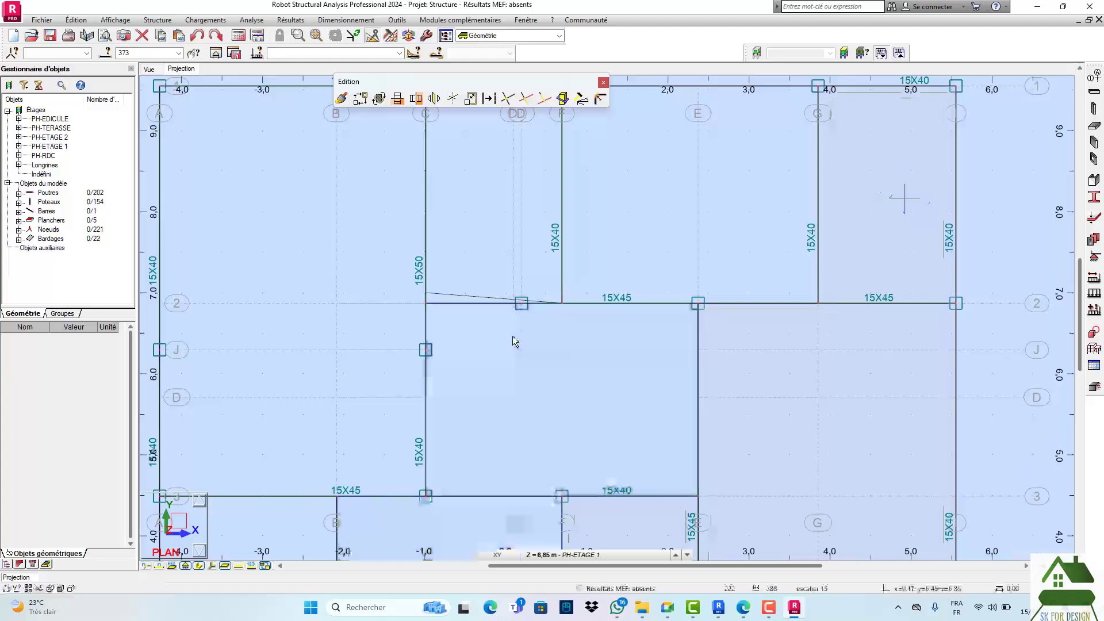
- Check the beam and slanted line along grid 2 between C and F, and undo the last cladding deletion
click(491, 308)
scroll(443, 297, up, 5)
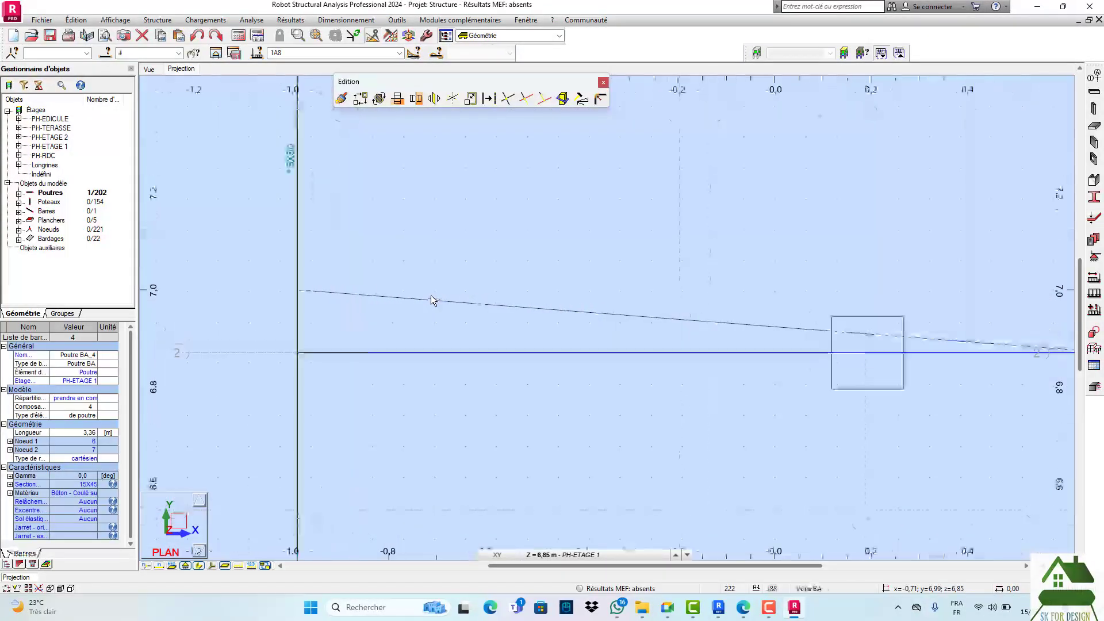
scroll(433, 299, down, 5)
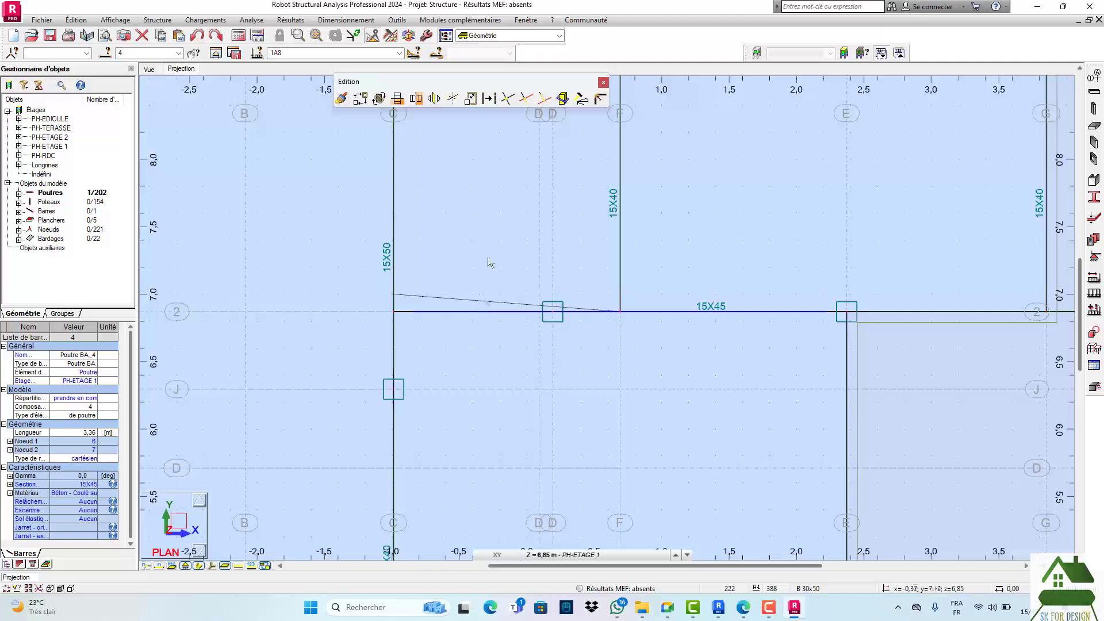
scroll(490, 263, down, 3)
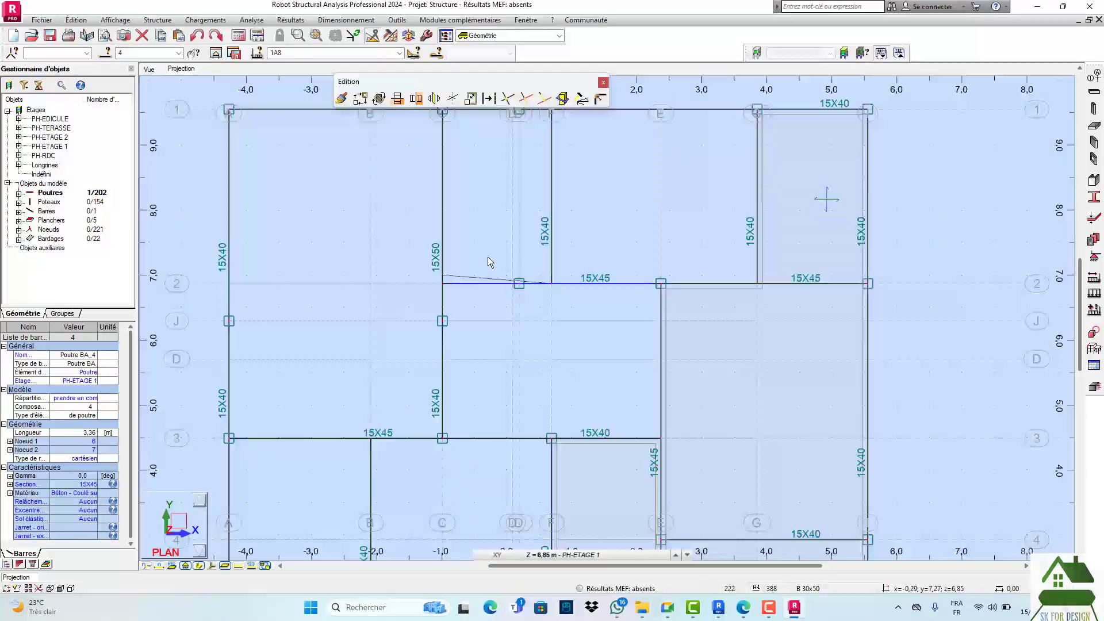
click(197, 36)
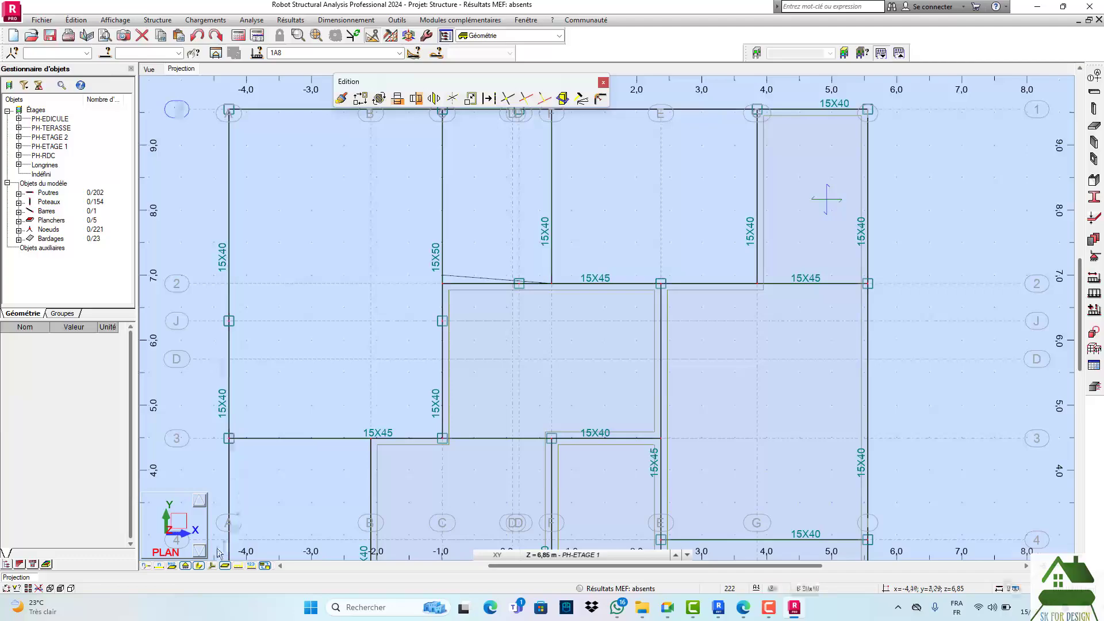
- Bring up the whole structure in 3D and turn it to face its rear corner
click(181, 69)
click(193, 82)
scroll(569, 333, up, 4)
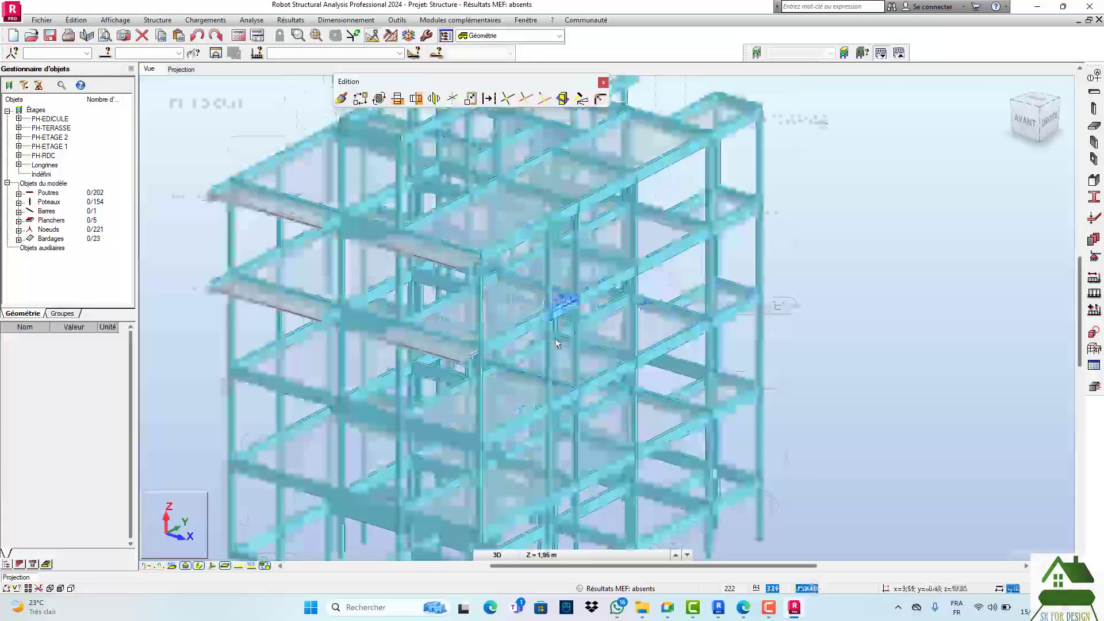
scroll(751, 252, down, 2)
drag(1030, 119, 980, 121)
shift+middle_drag(695, 259, 529, 281)
- Delete the irregular cladding at the rear corner of the PH-RDC floor
scroll(657, 347, up, 8)
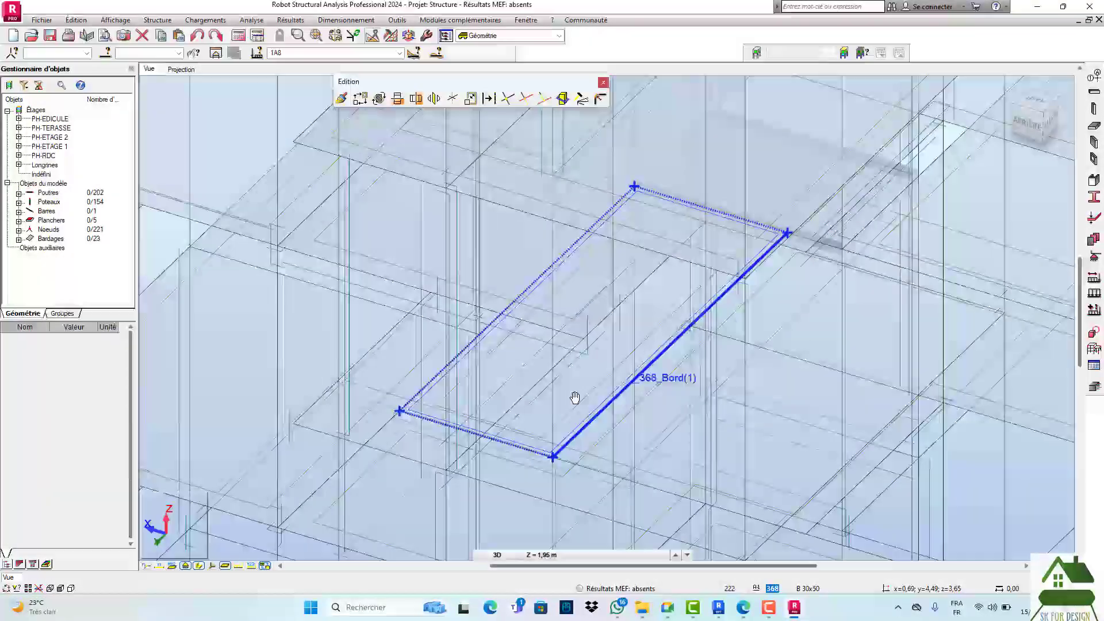
middle_drag(575, 398, 573, 390)
scroll(508, 278, up, 3)
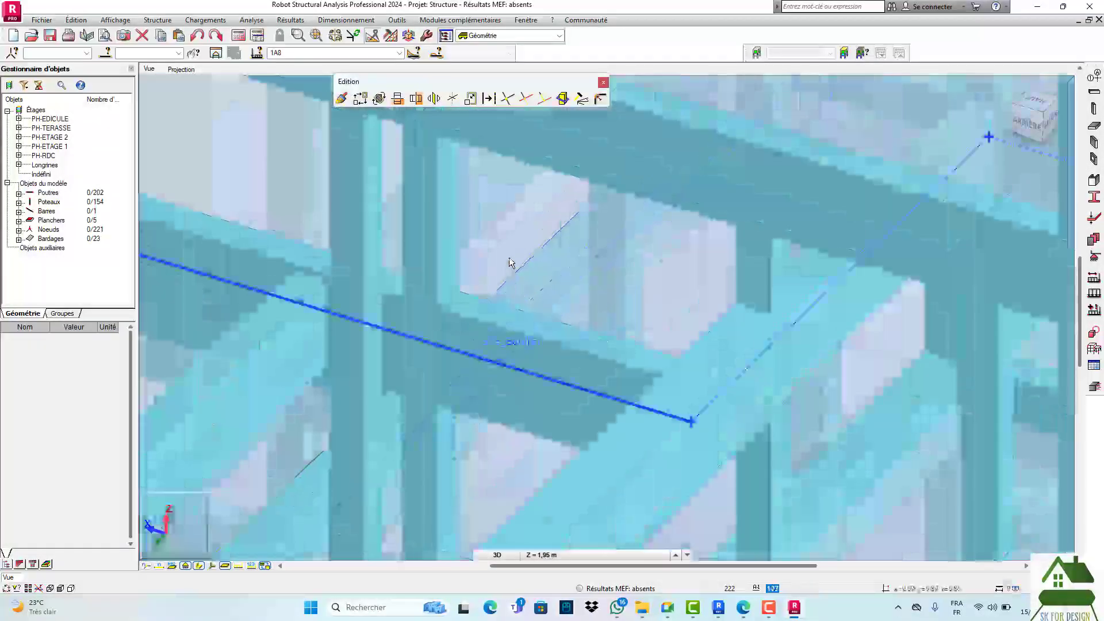
scroll(509, 259, down, 3)
scroll(508, 257, down, 5)
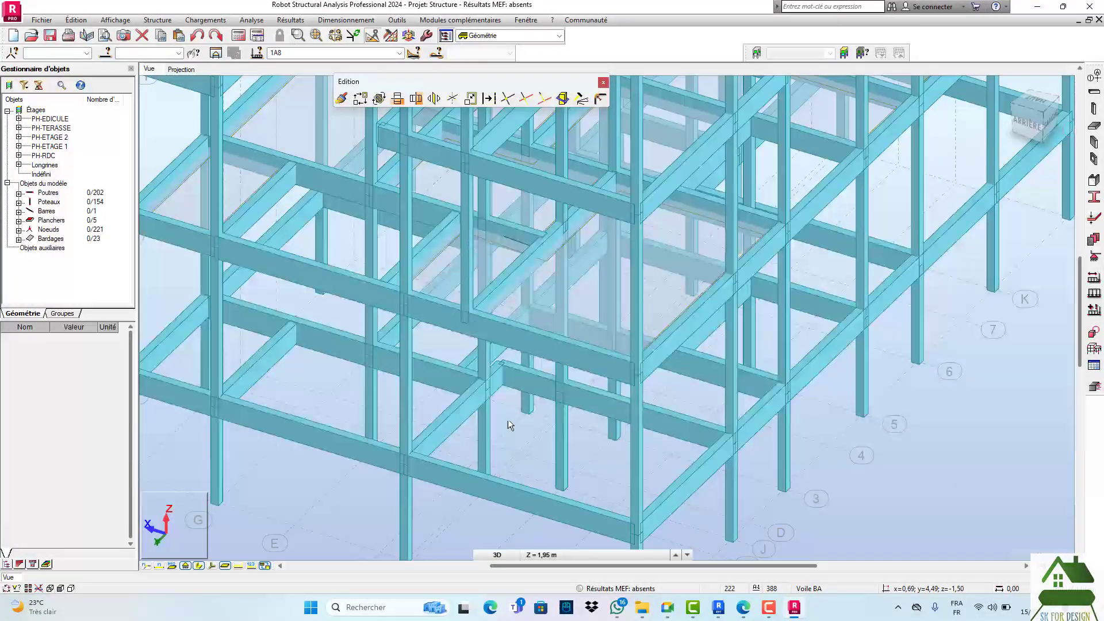
scroll(503, 247, up, 3)
click(502, 244)
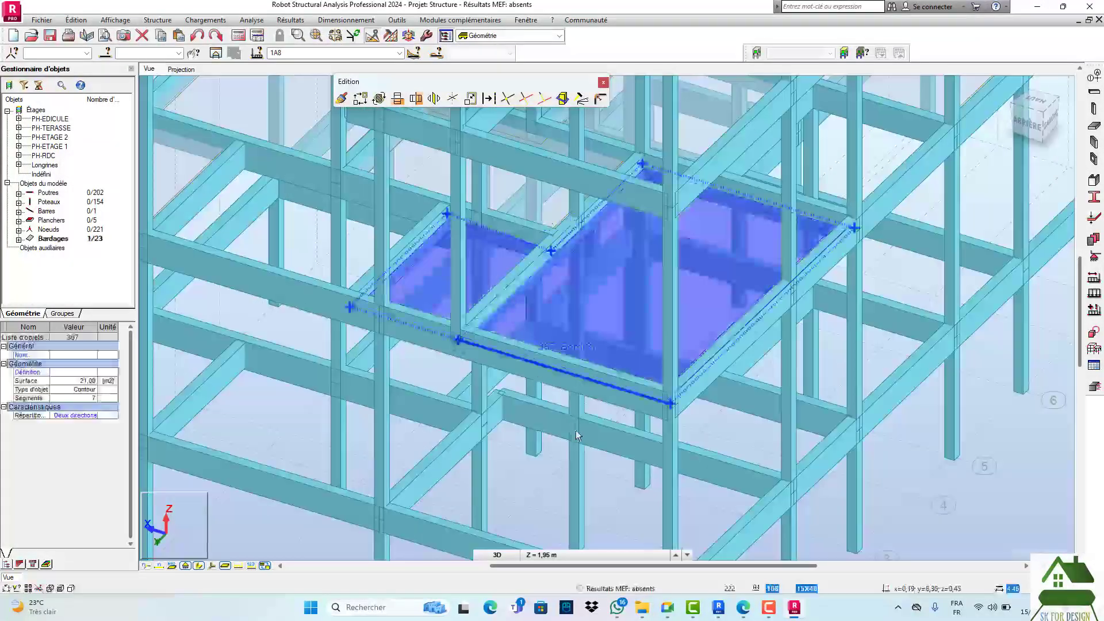
scroll(577, 442, up, 3)
key(Delete)
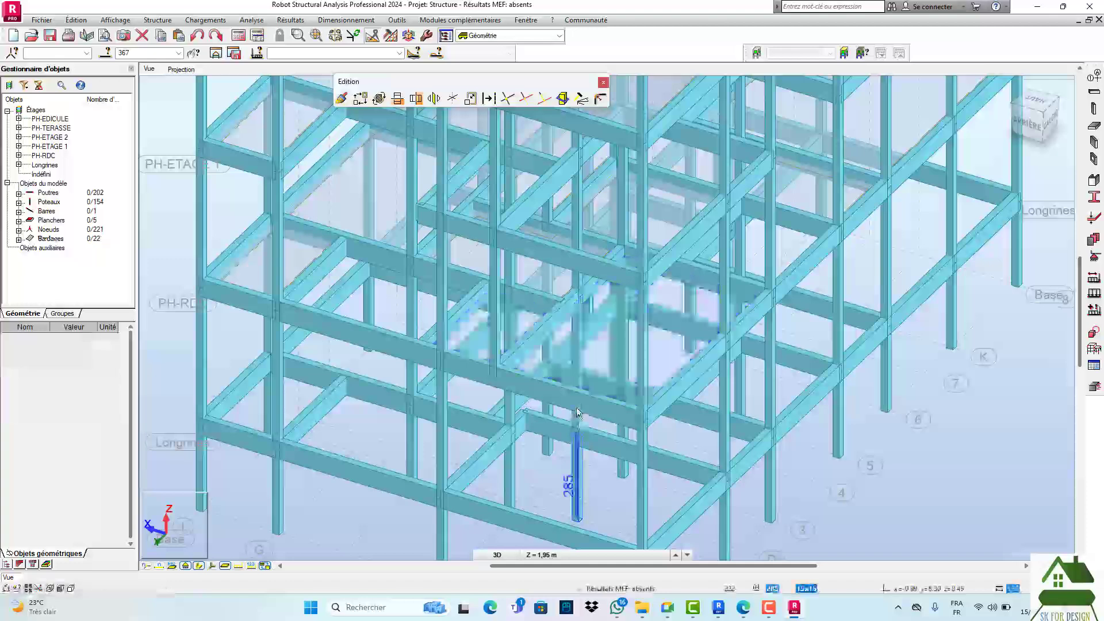
- Delete the matching irregular rear-corner claddings on PH-ETAGE 2 and PH-TERASSE
middle_drag(582, 316, 567, 465)
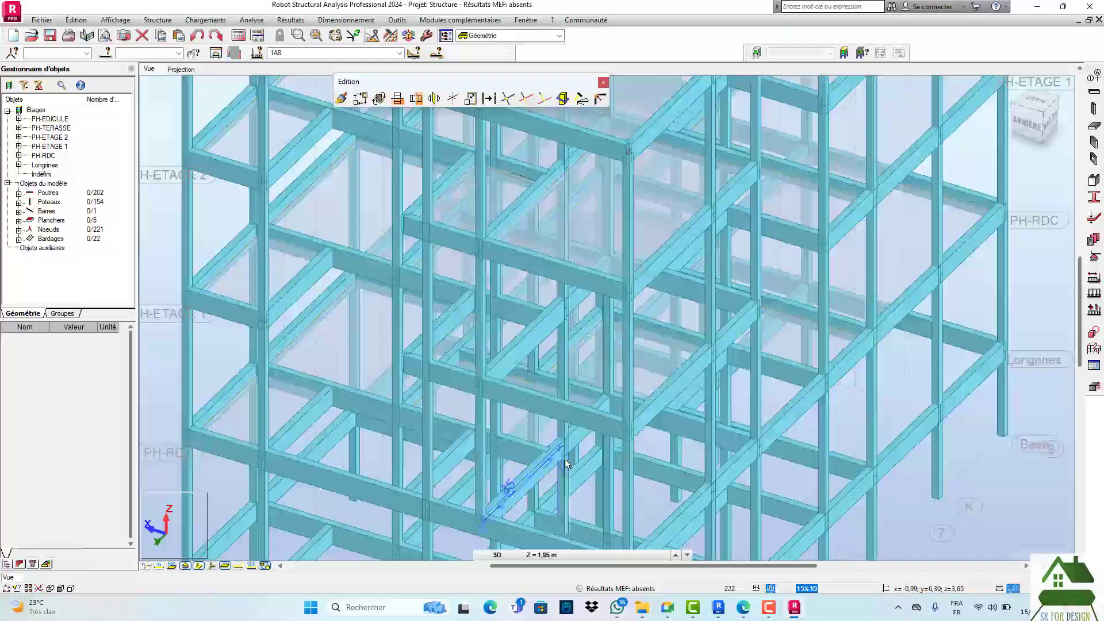
click(509, 177)
key(Delete)
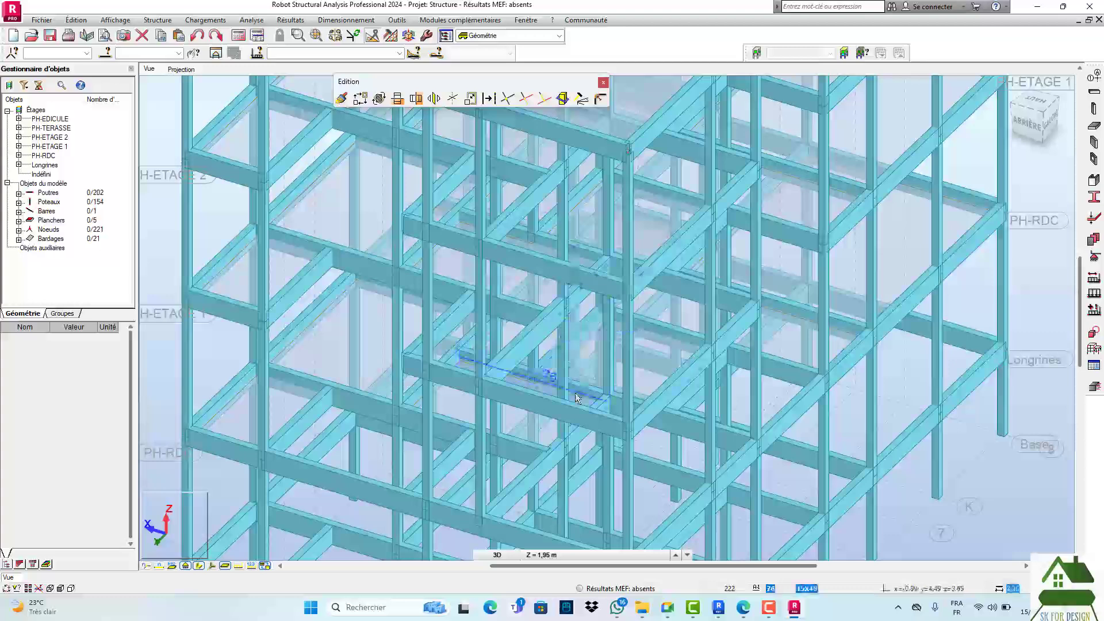
scroll(577, 397, down, 3)
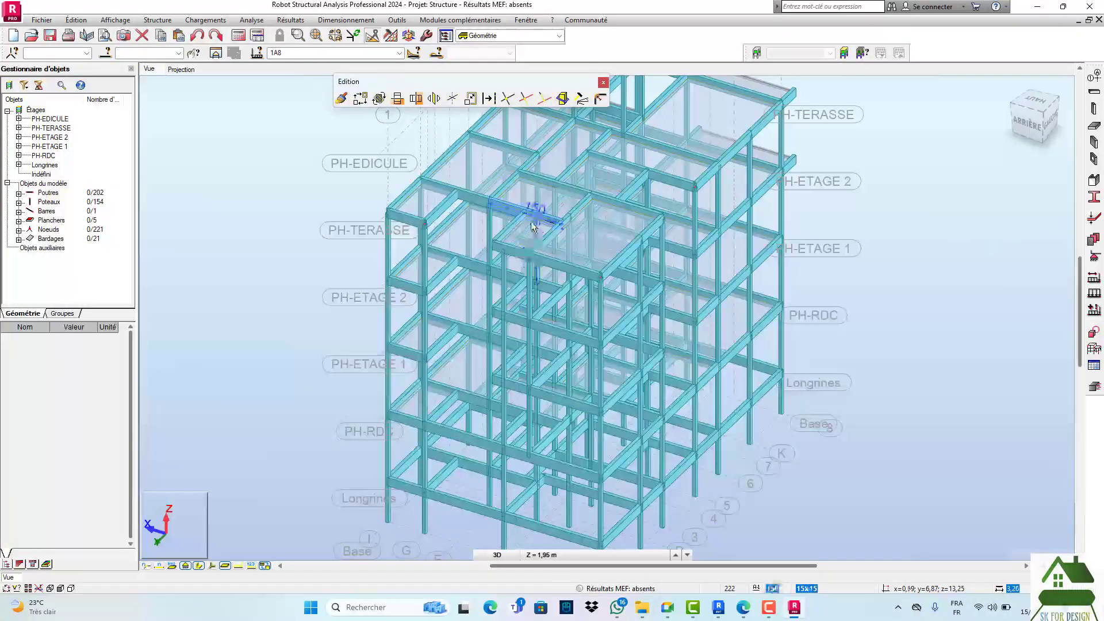
scroll(533, 221, up, 2)
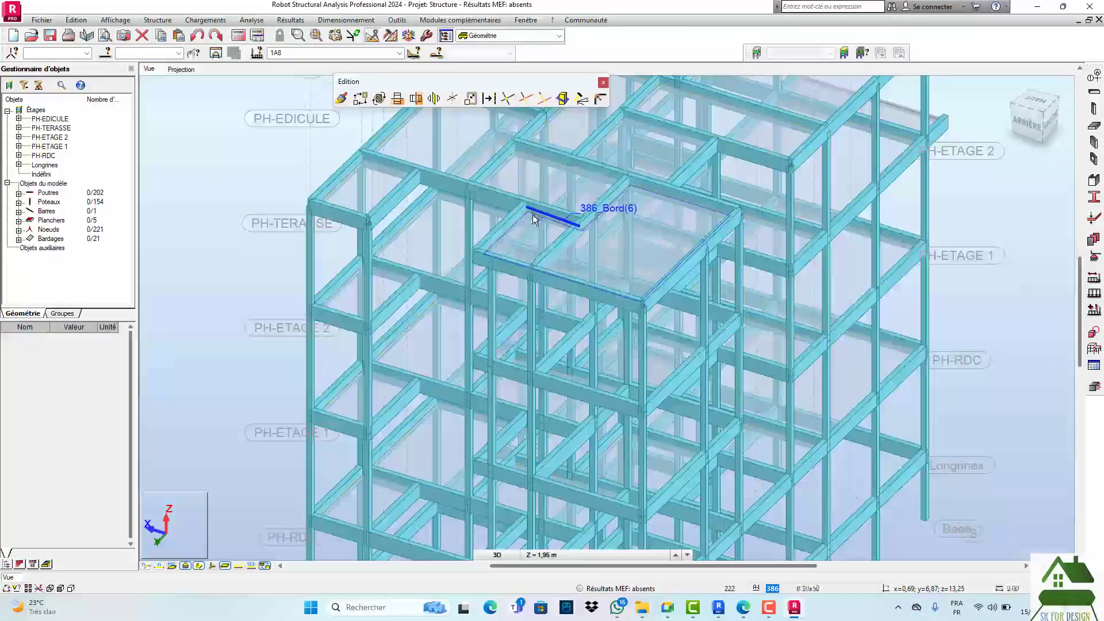
click(533, 216)
key(Delete)
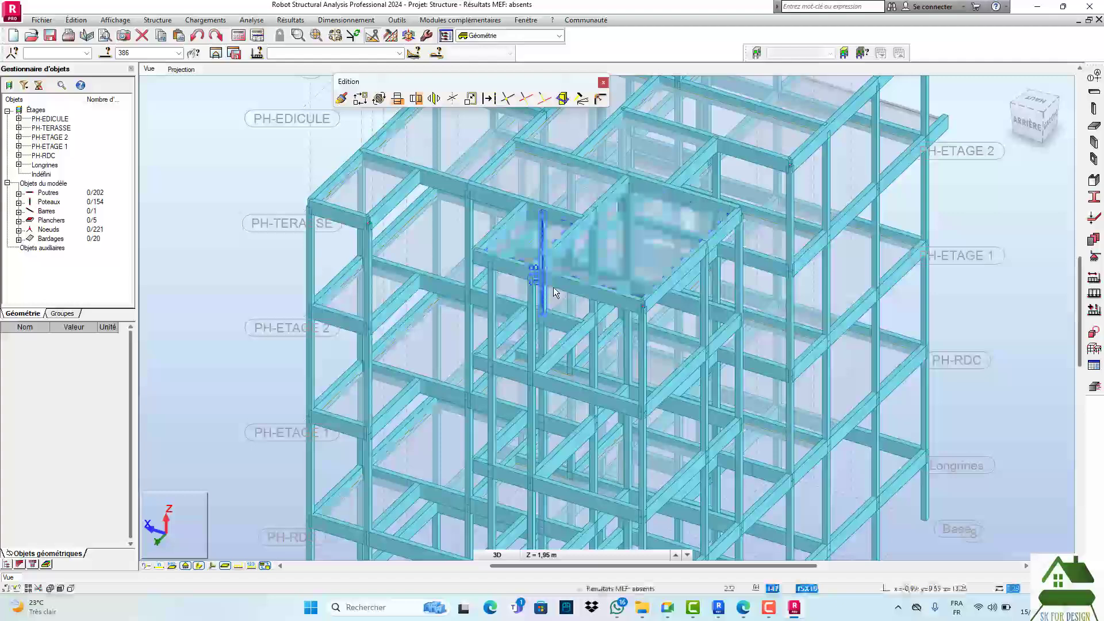
- Draw a rectangular Bardage/Face contour on PH-TERASSE between grids C and F, 1 and 2, snapping to the beam ends
scroll(553, 288, down, 4)
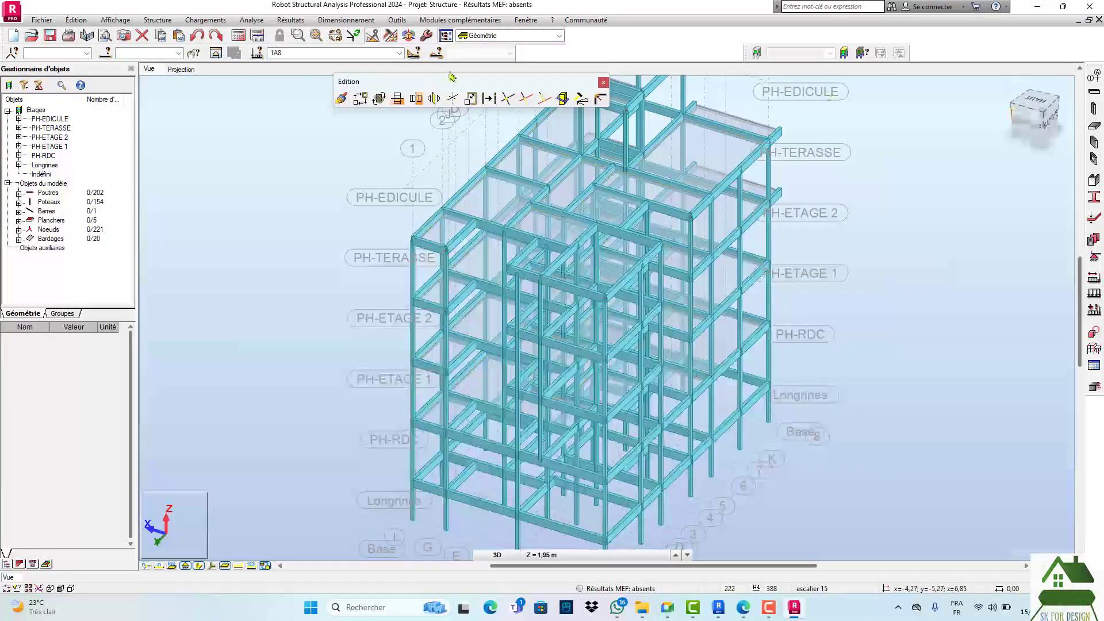
click(1095, 348)
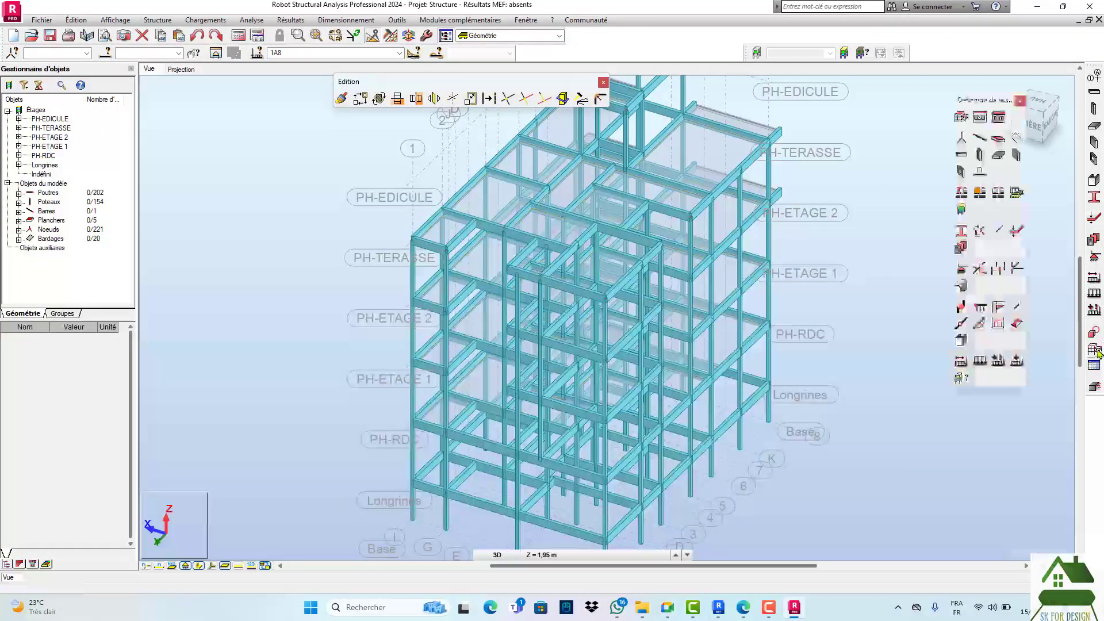
click(1017, 138)
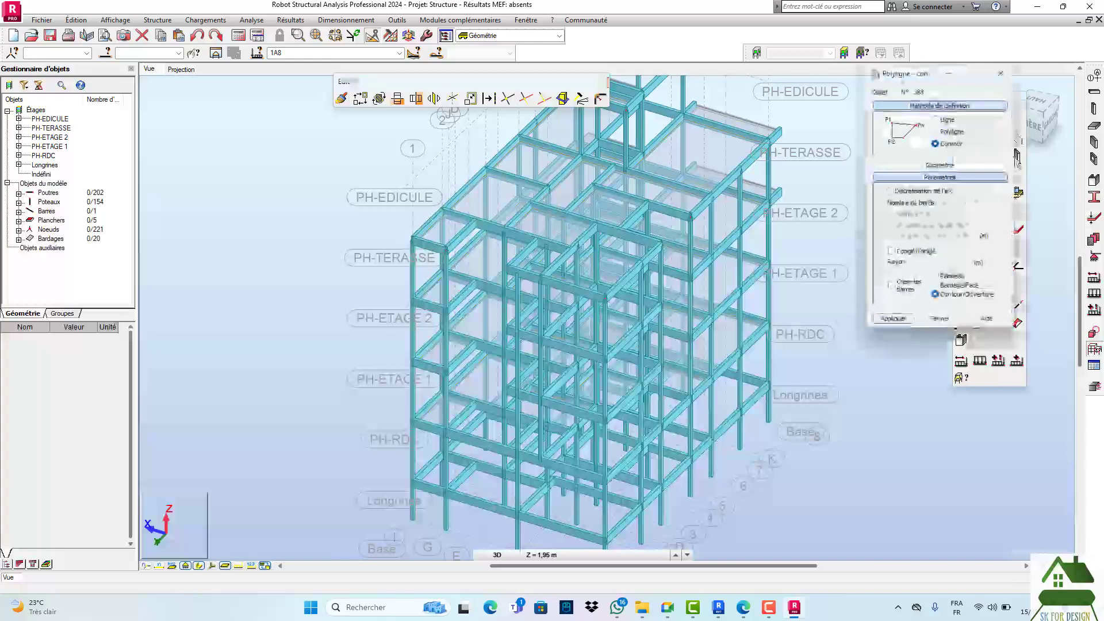
click(935, 285)
scroll(545, 274, up, 5)
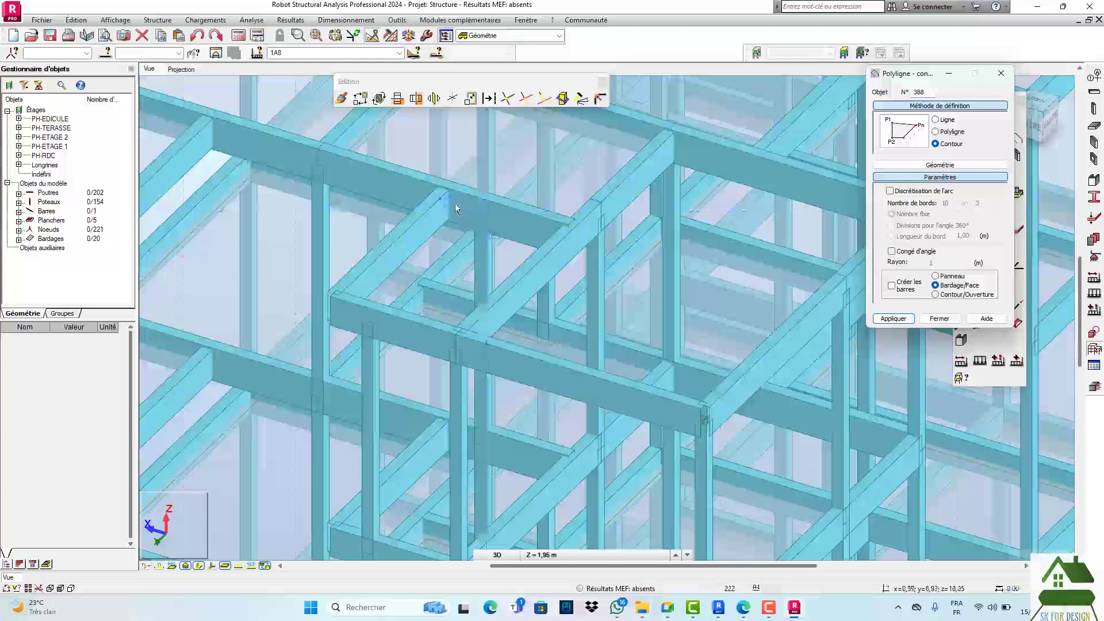
click(446, 199)
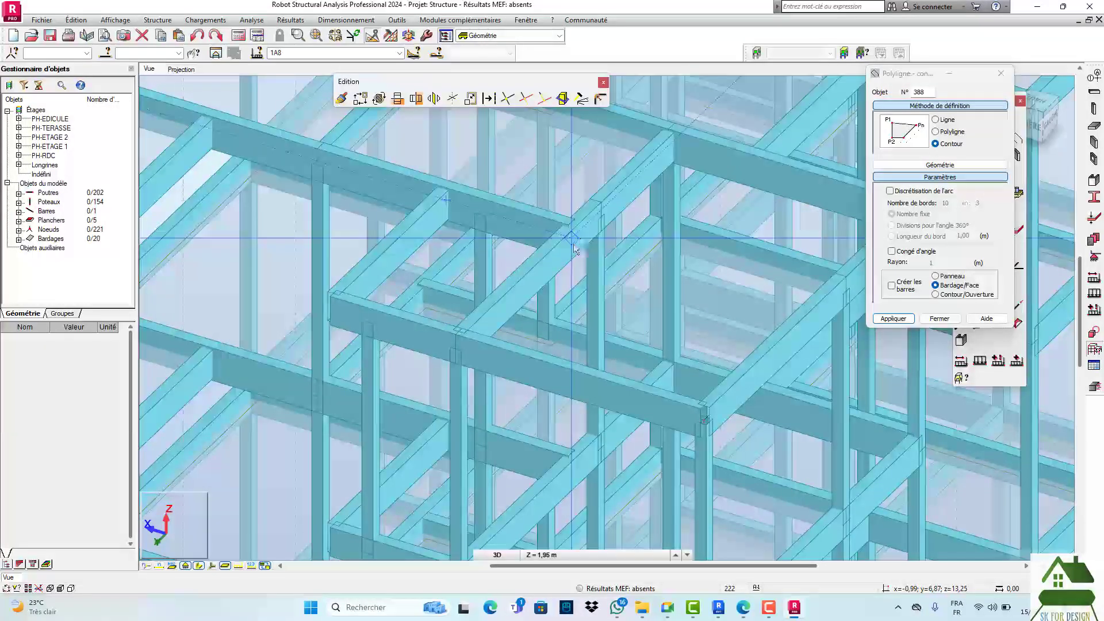
click(571, 237)
click(458, 346)
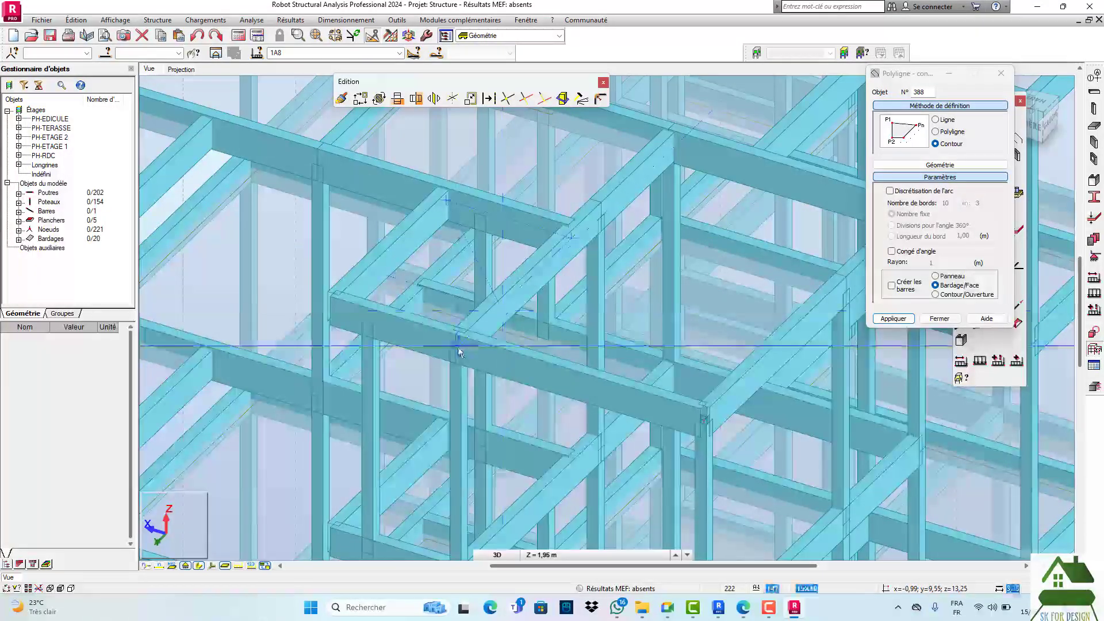
click(334, 309)
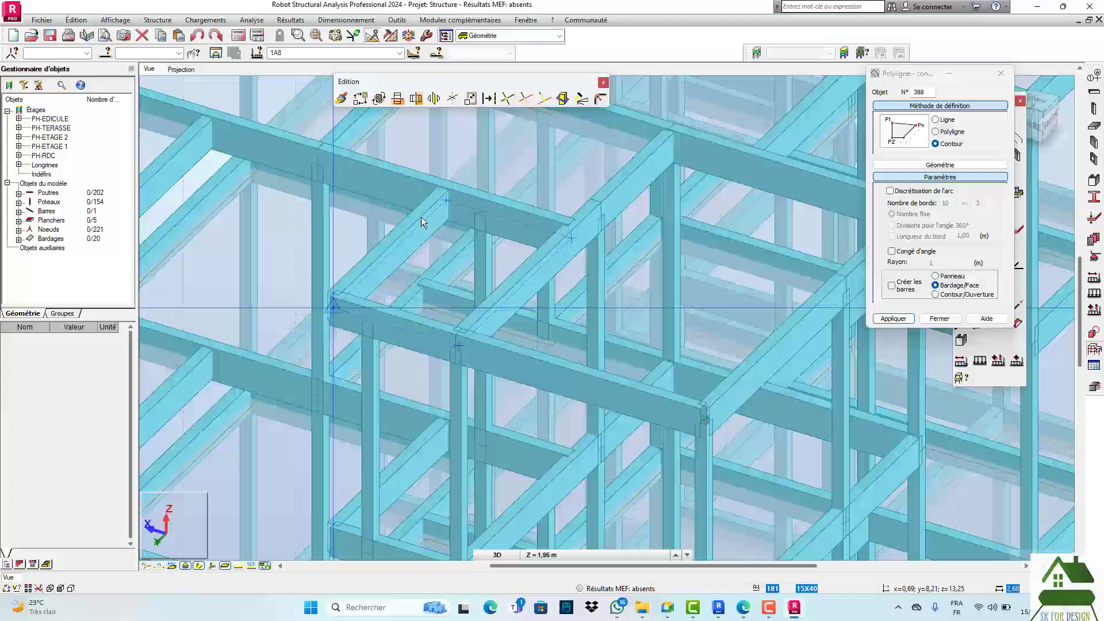
click(446, 202)
- Draw a second rectangular Bardage/Face contour on PH-TERASSE between grids A and C, 1 and 3, and finish the contour command
scroll(444, 201, down, 2)
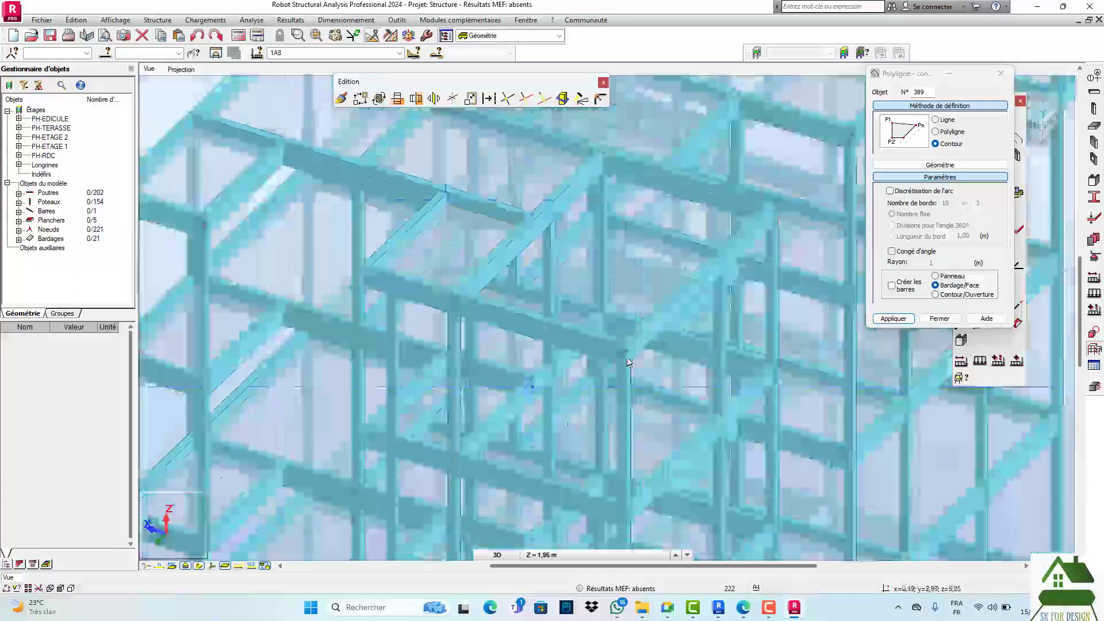
click(774, 213)
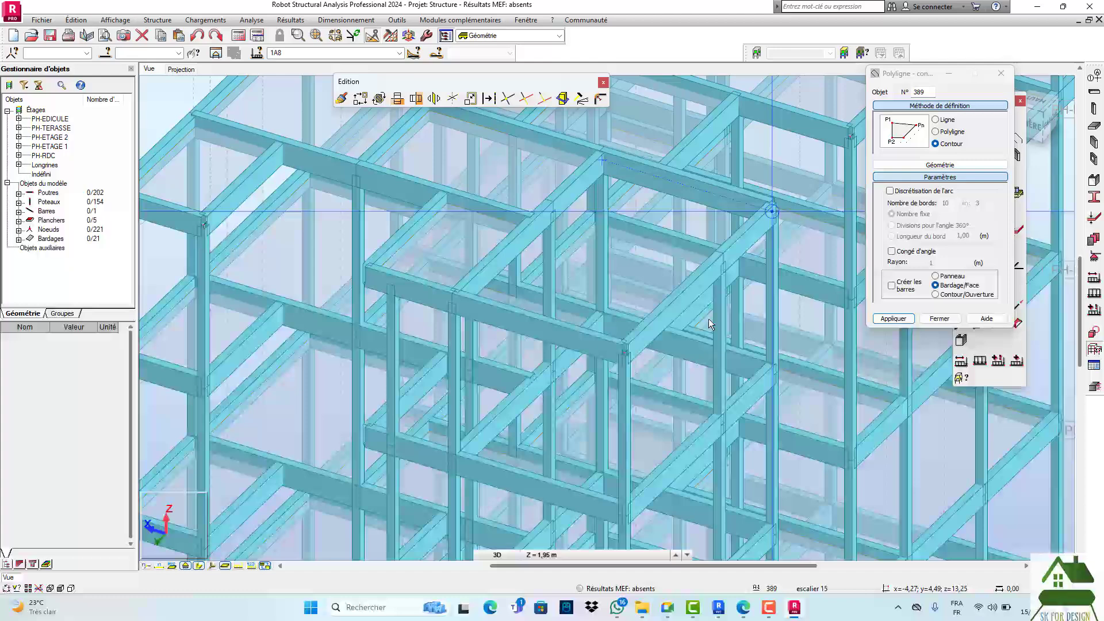
click(629, 353)
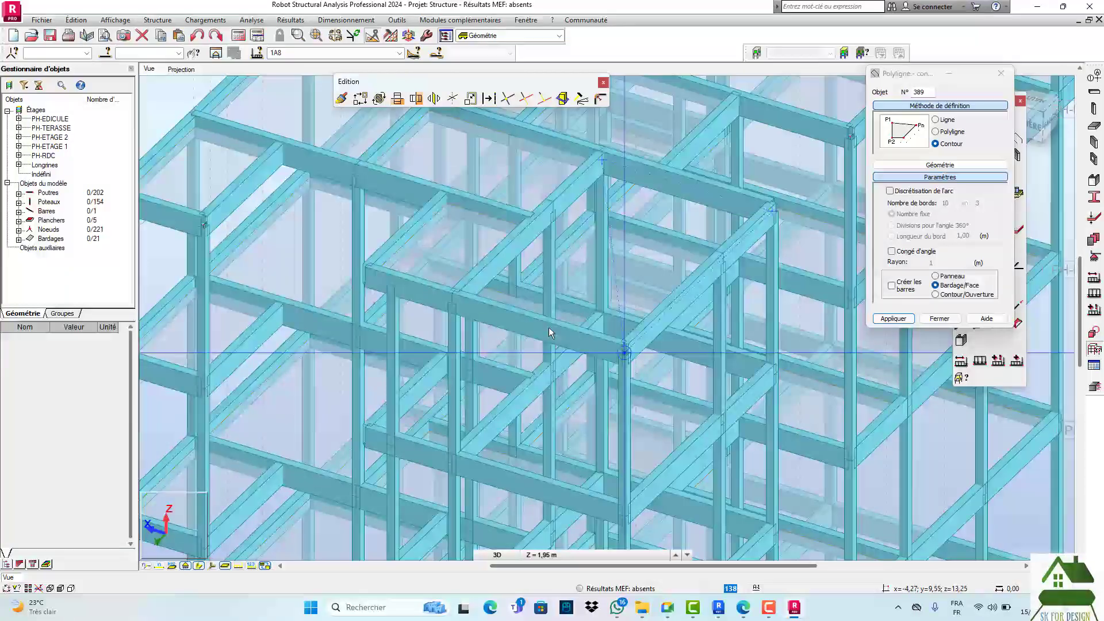
click(607, 163)
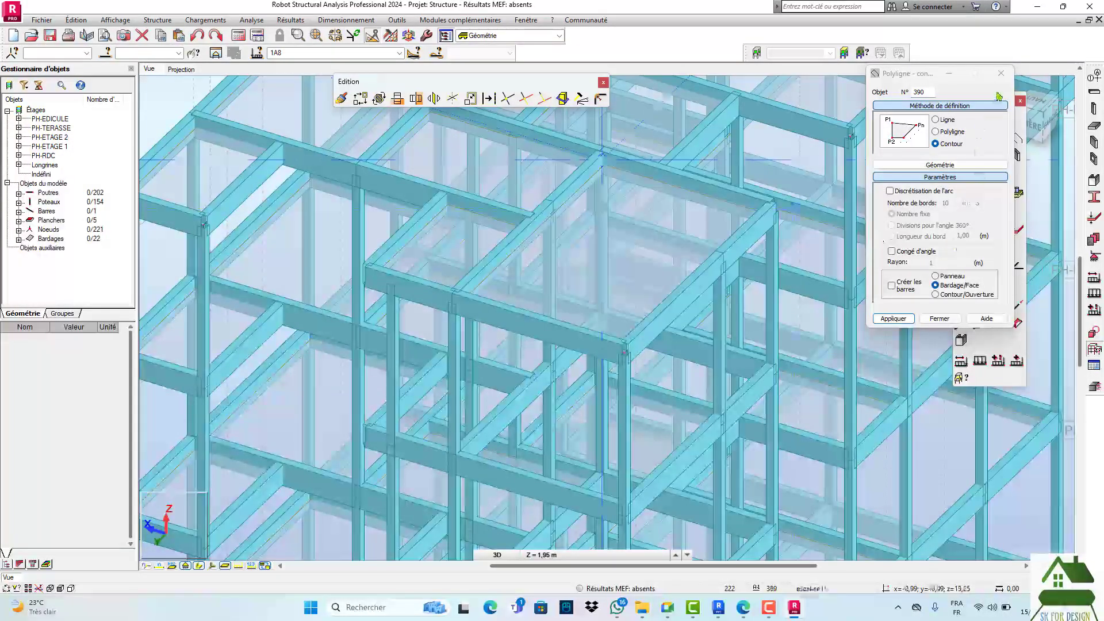
click(1002, 73)
- Copy the two rectangular PH-TERASSE rear-corner claddings down to the floors below, using a vertical translation of -3.20 m with 3 repetitions
scroll(618, 273, down, 5)
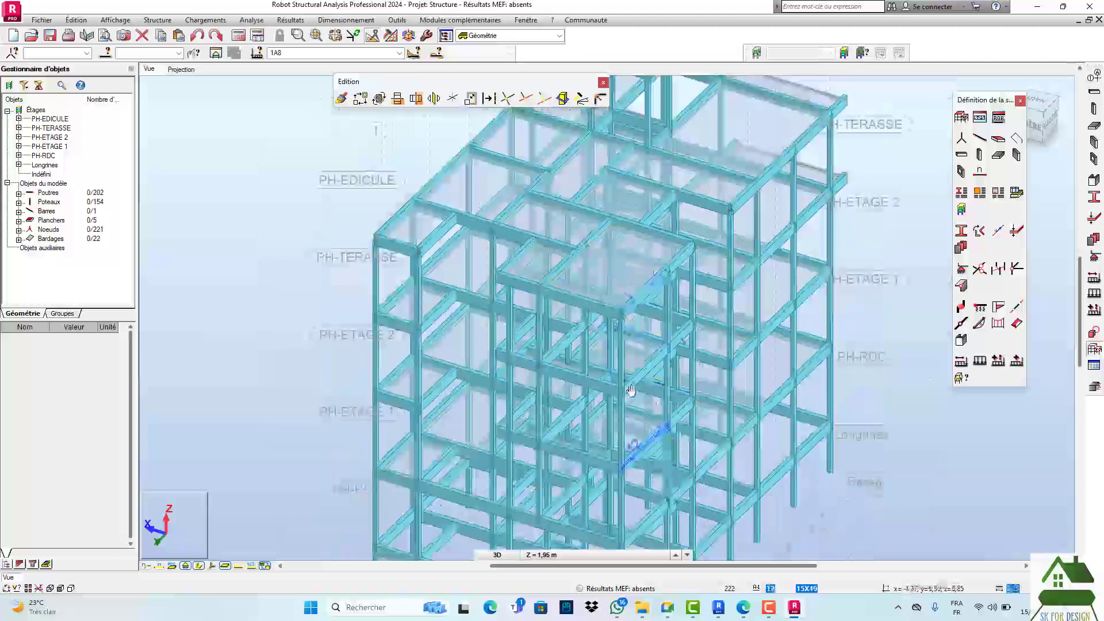
middle_drag(631, 391, 589, 345)
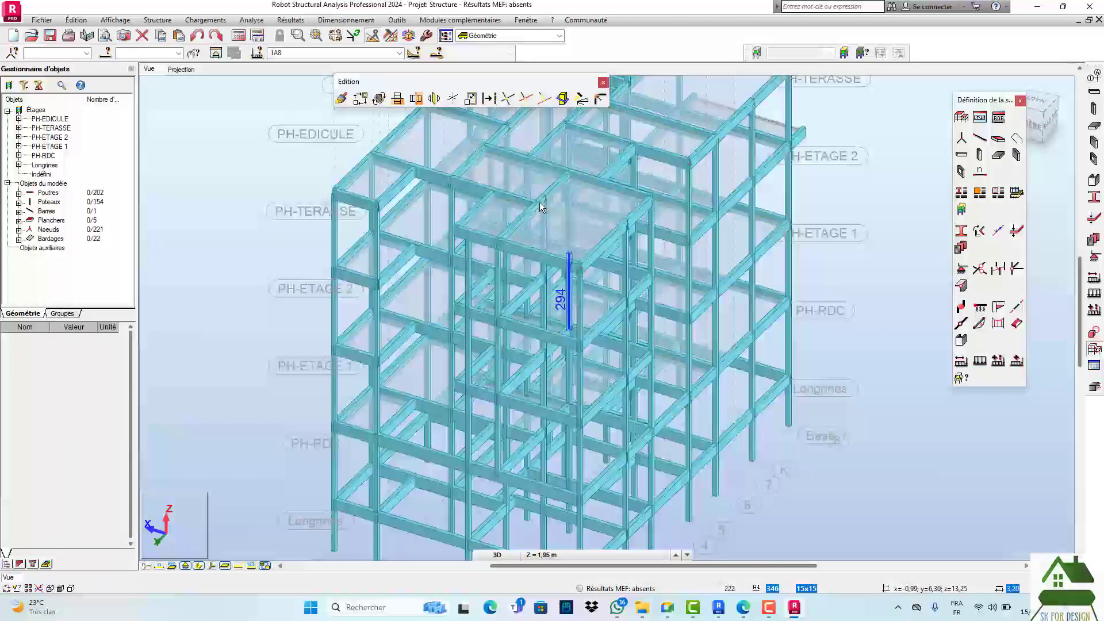
click(580, 181)
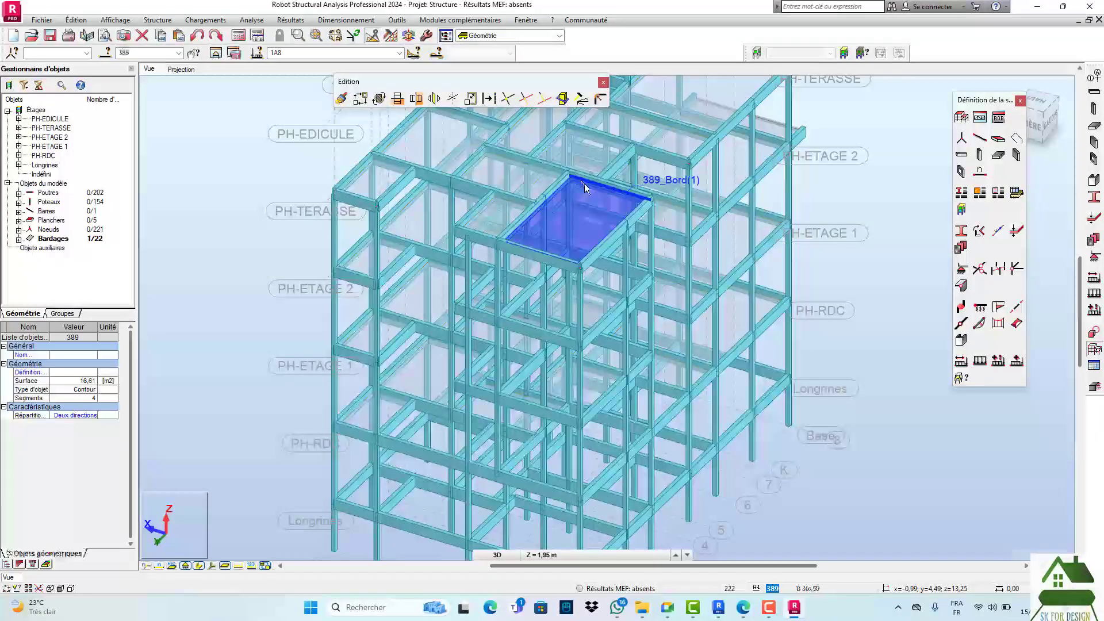
ctrl+click(511, 202)
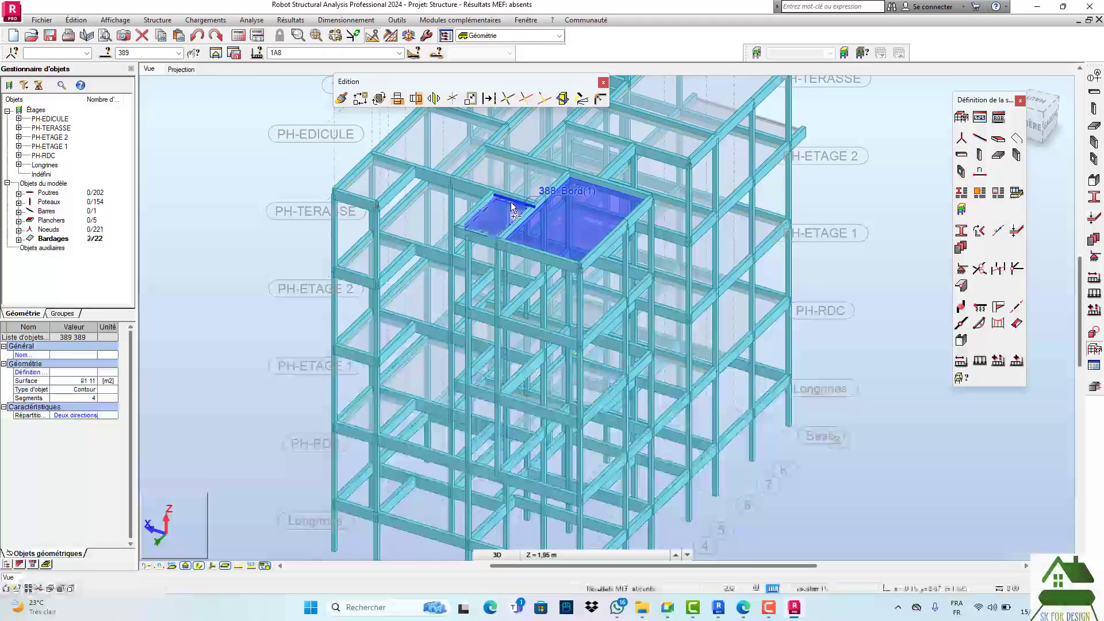
click(379, 98)
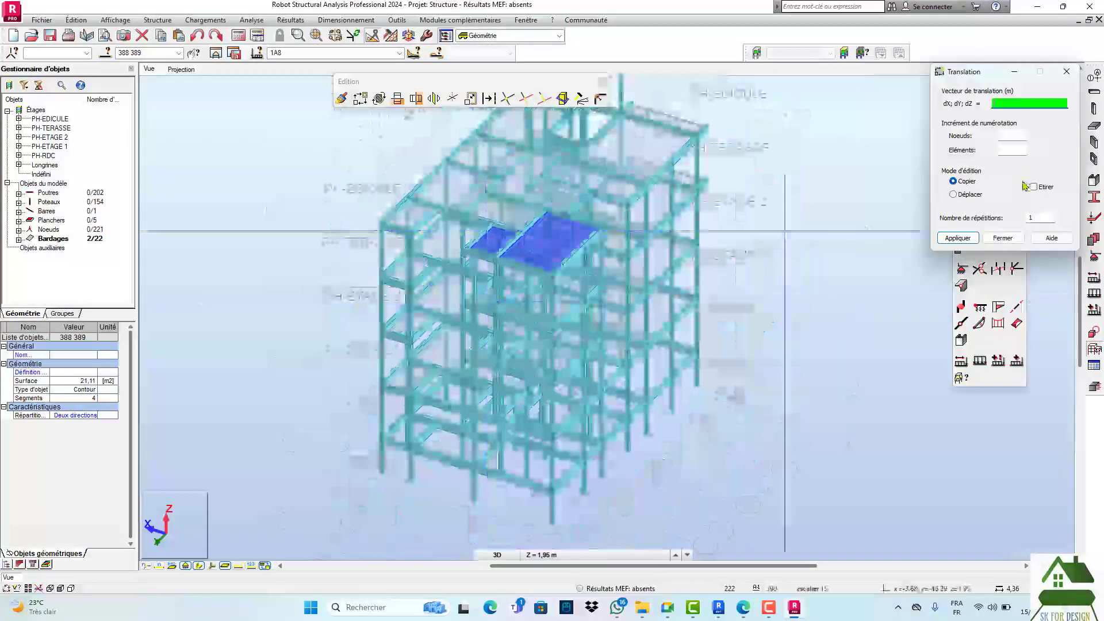
double_click(1038, 217)
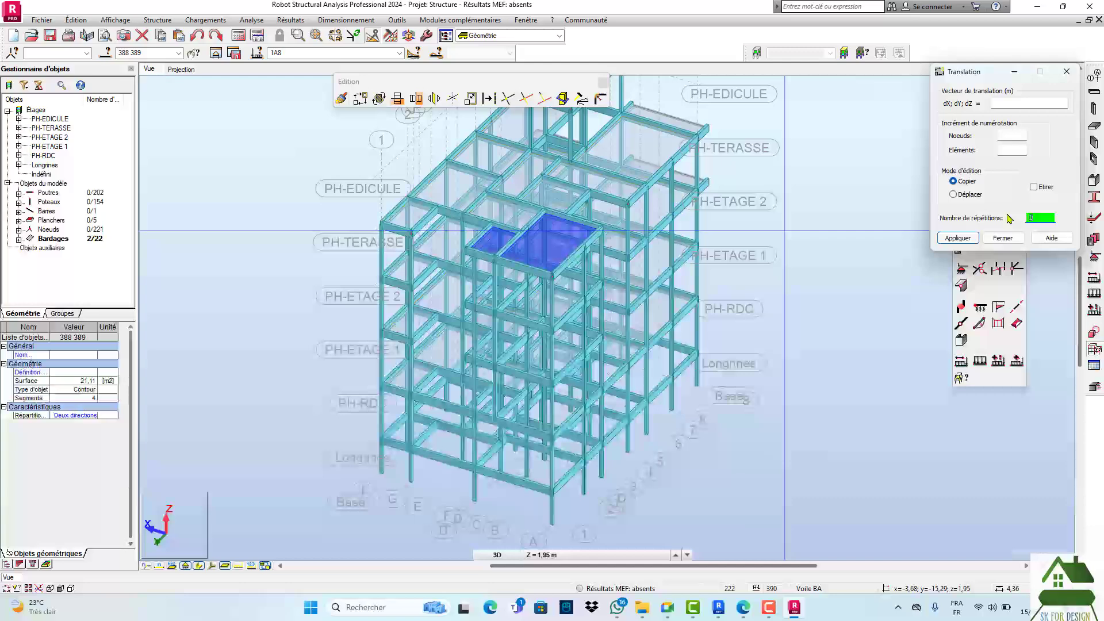
text(3)
click(1032, 104)
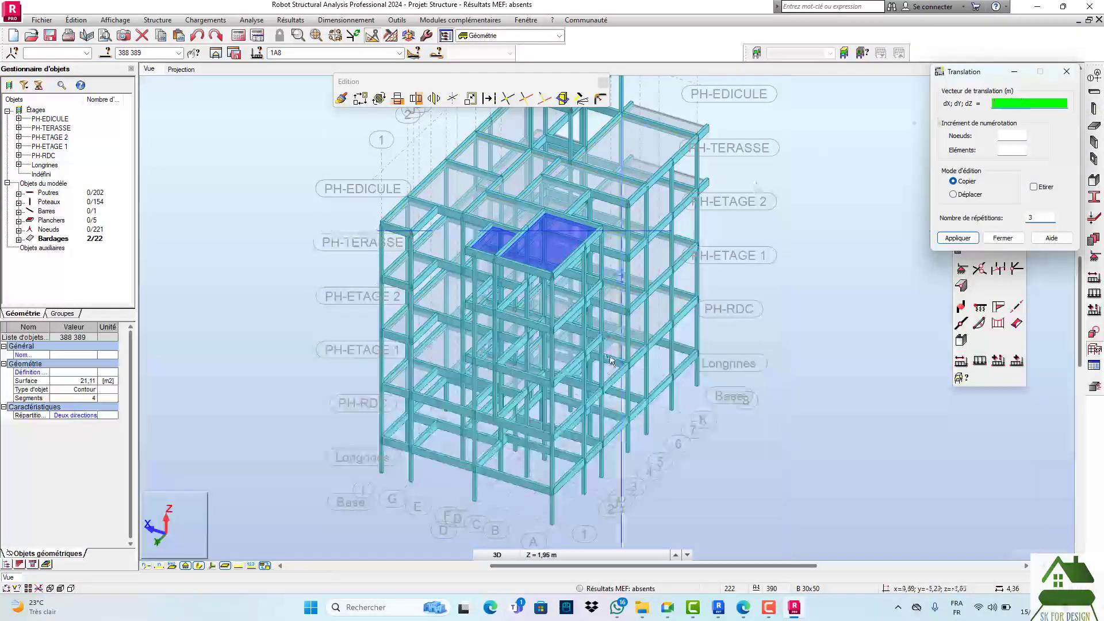
click(553, 279)
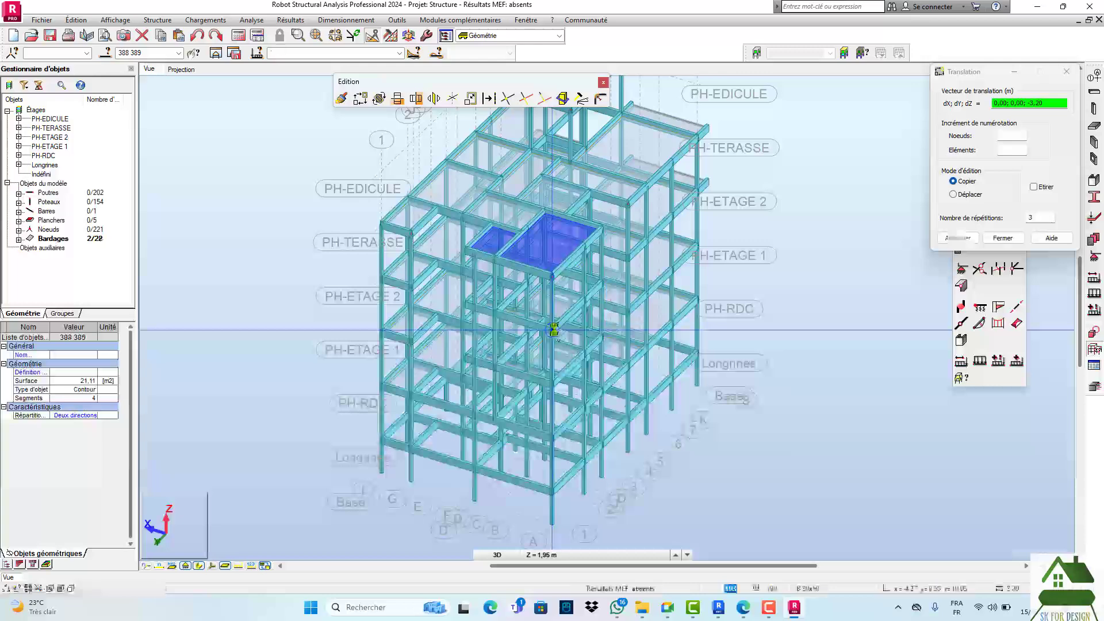
click(1066, 71)
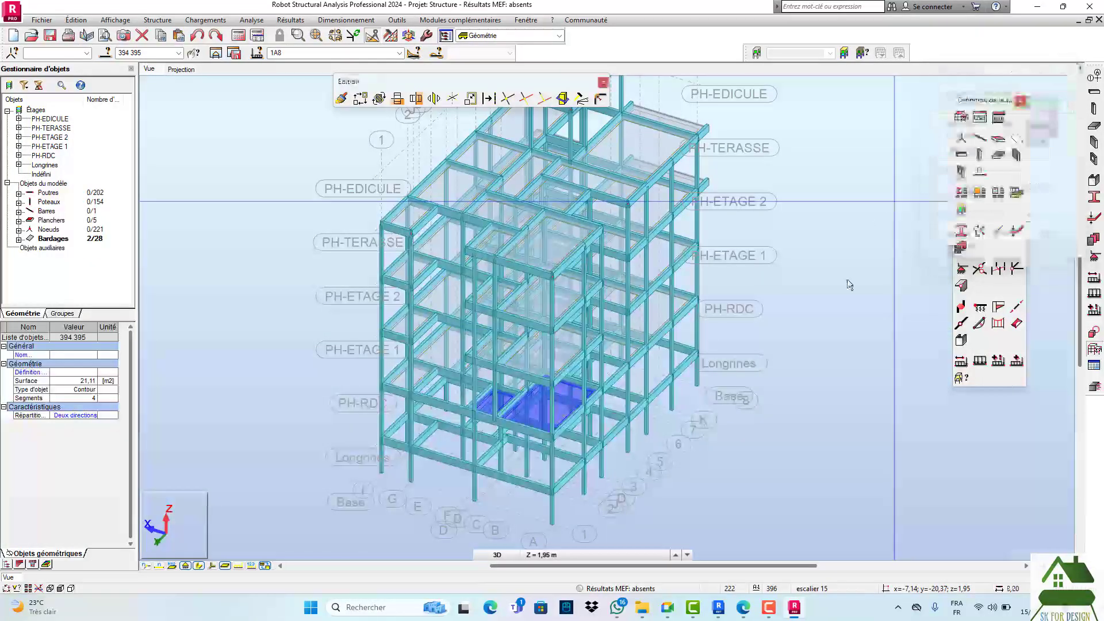
click(806, 317)
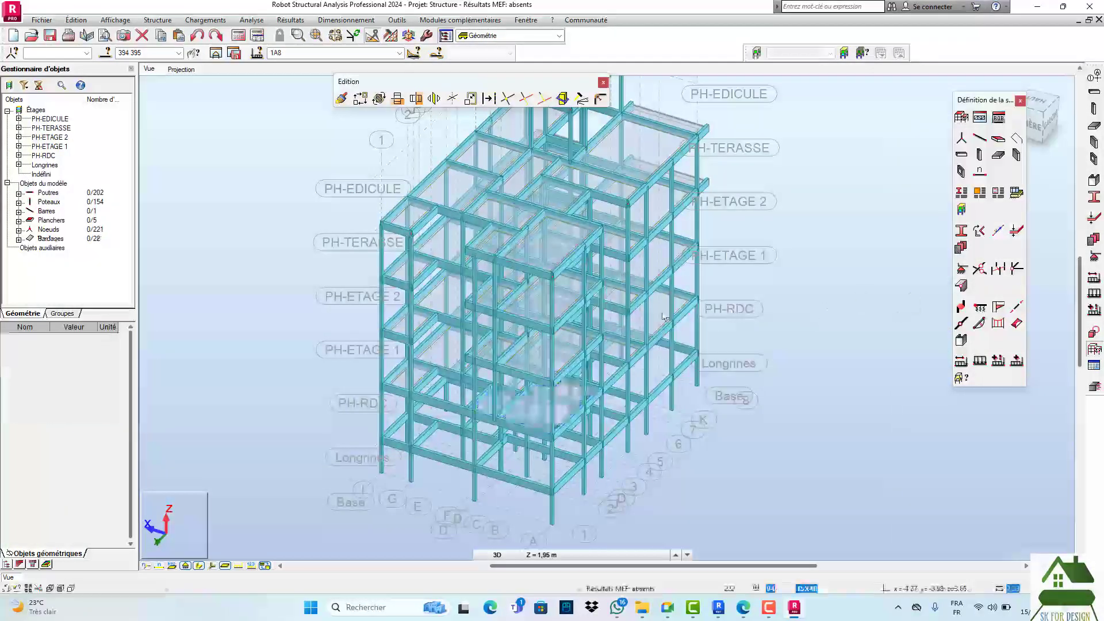
- Examine the cladding contours and load directions in the plan views of PH-ETAGE 1 and PH-TERASSE
click(194, 70)
scroll(498, 194, down, 1)
scroll(482, 203, up, 1)
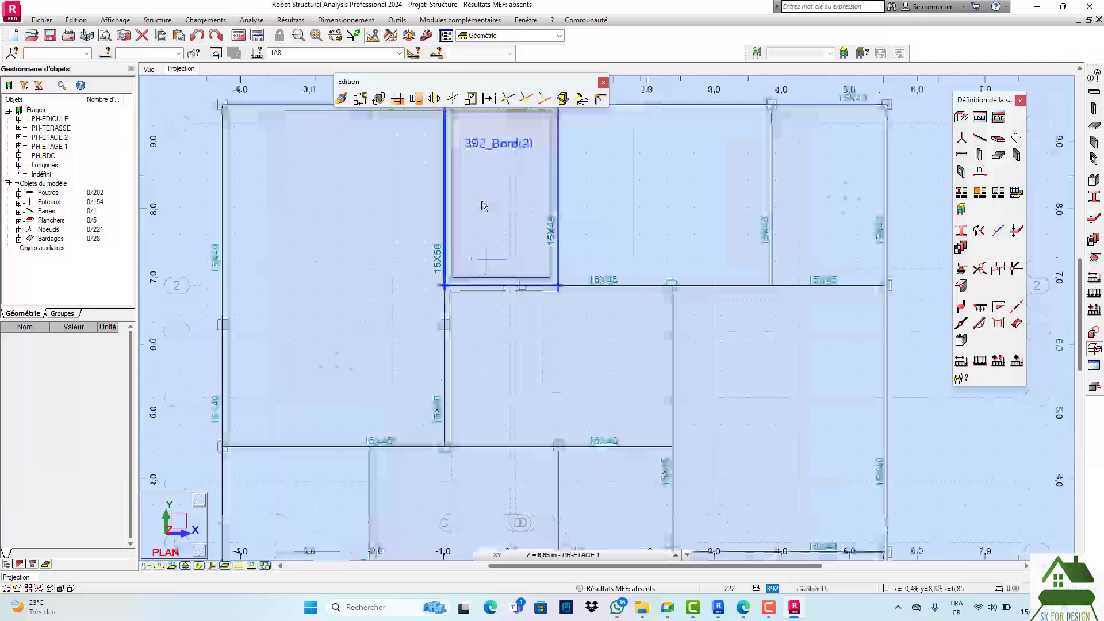
scroll(482, 205, up, 1)
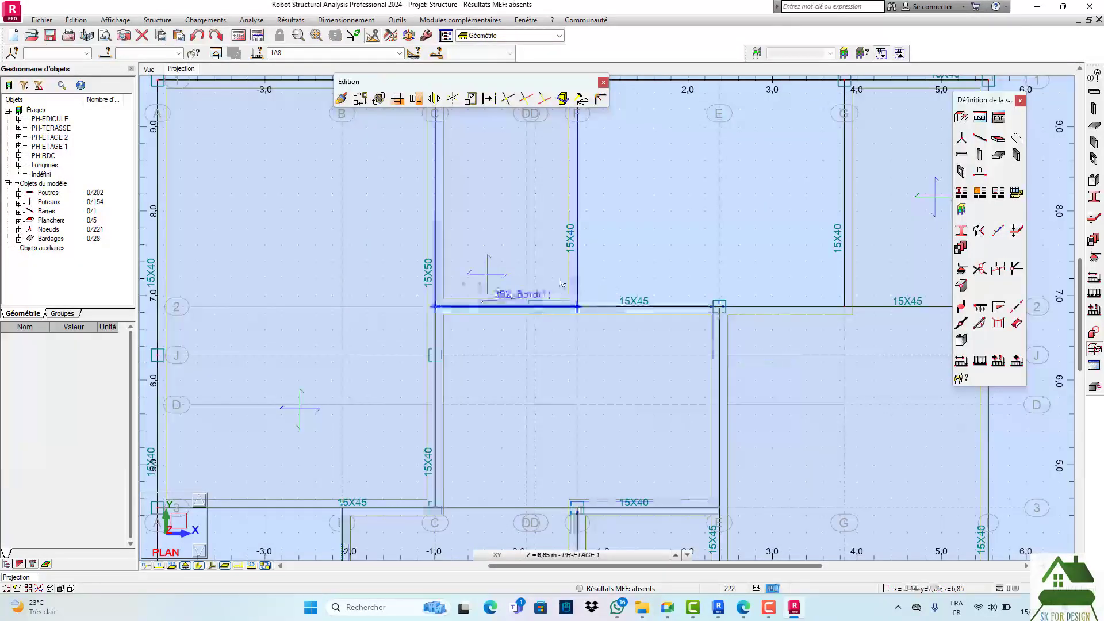
scroll(561, 283, down, 3)
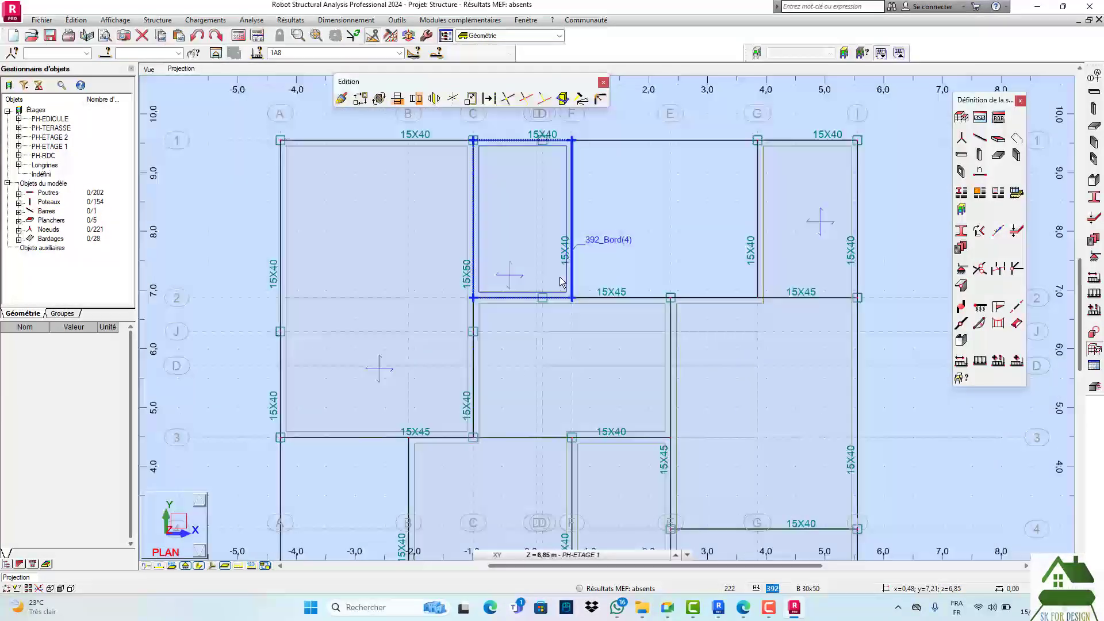
click(531, 556)
click(567, 479)
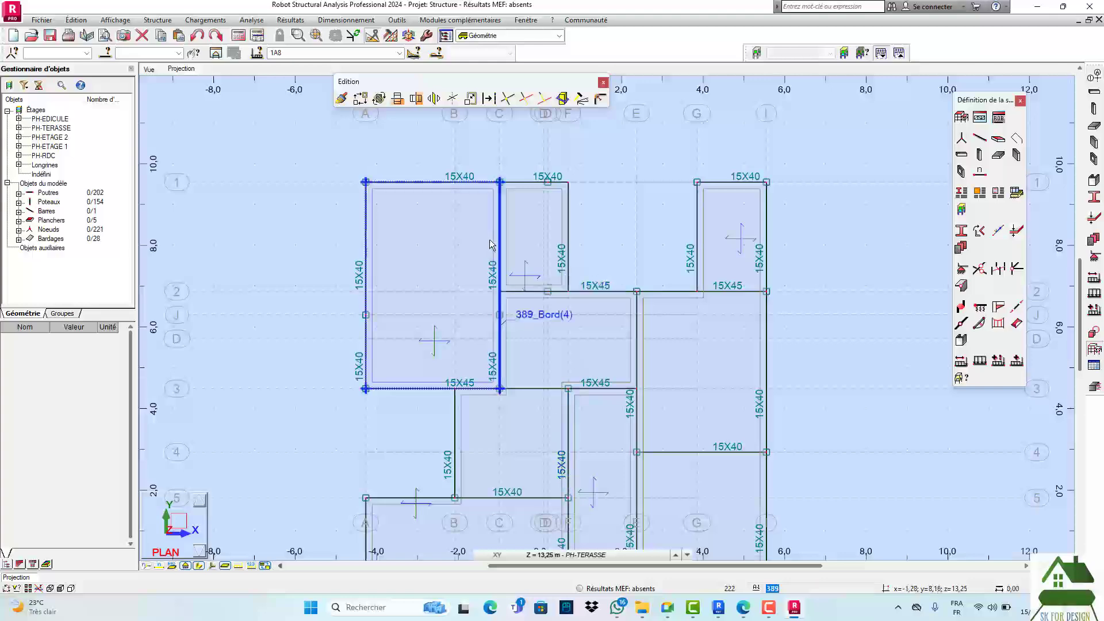
scroll(491, 243, up, 1)
scroll(492, 242, down, 2)
scroll(529, 199, down, 2)
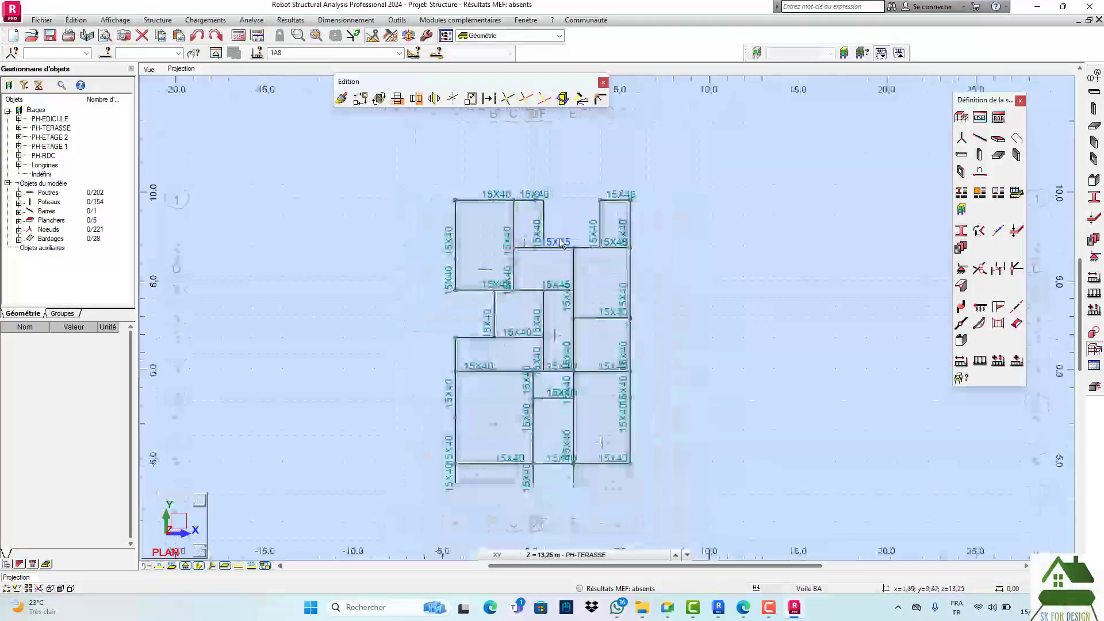
scroll(447, 268, up, 3)
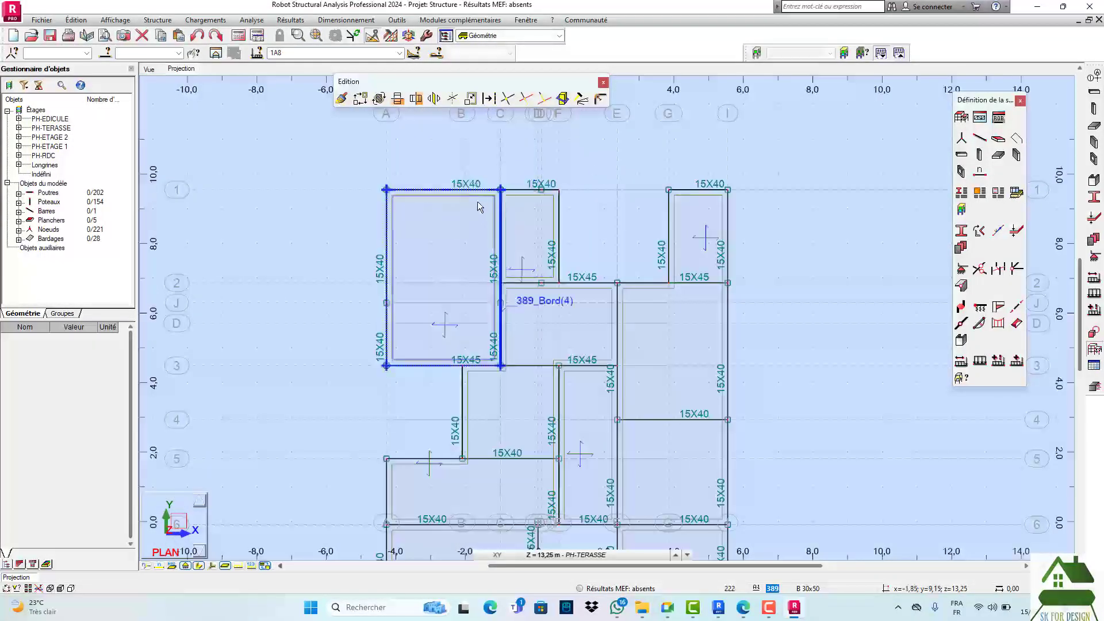
scroll(489, 198, down, 2)
scroll(538, 474, down, 2)
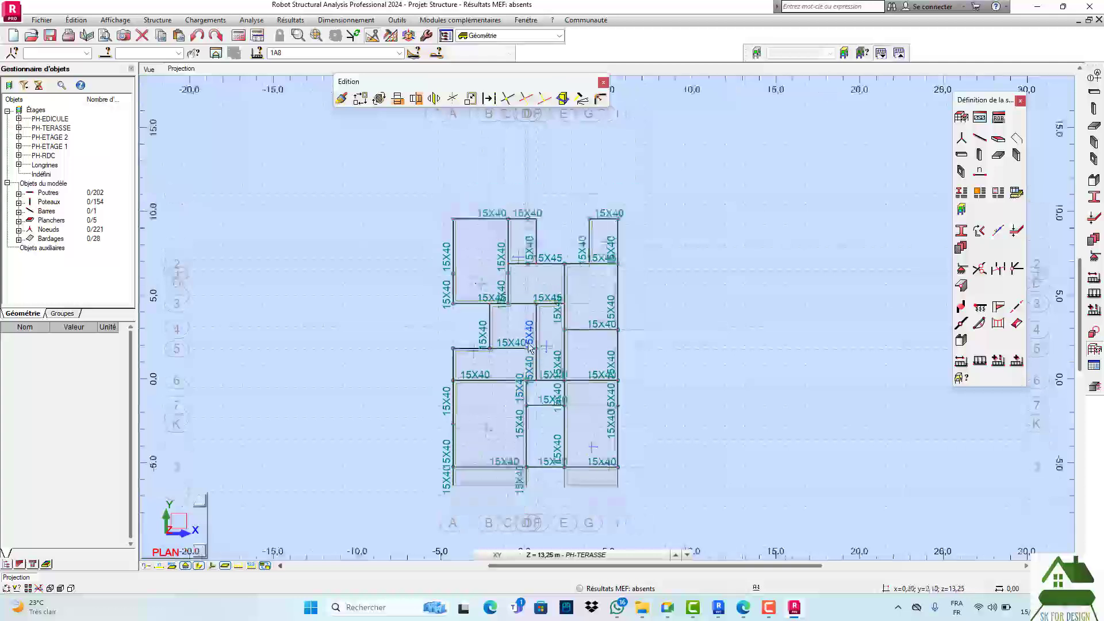
scroll(540, 424, up, 5)
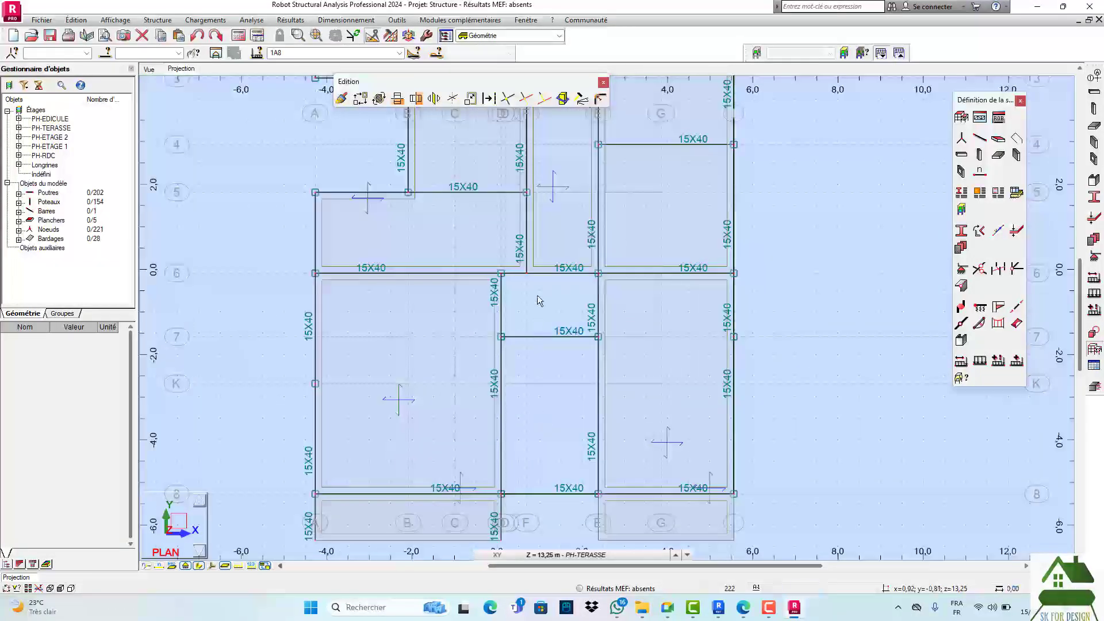
scroll(542, 291, up, 3)
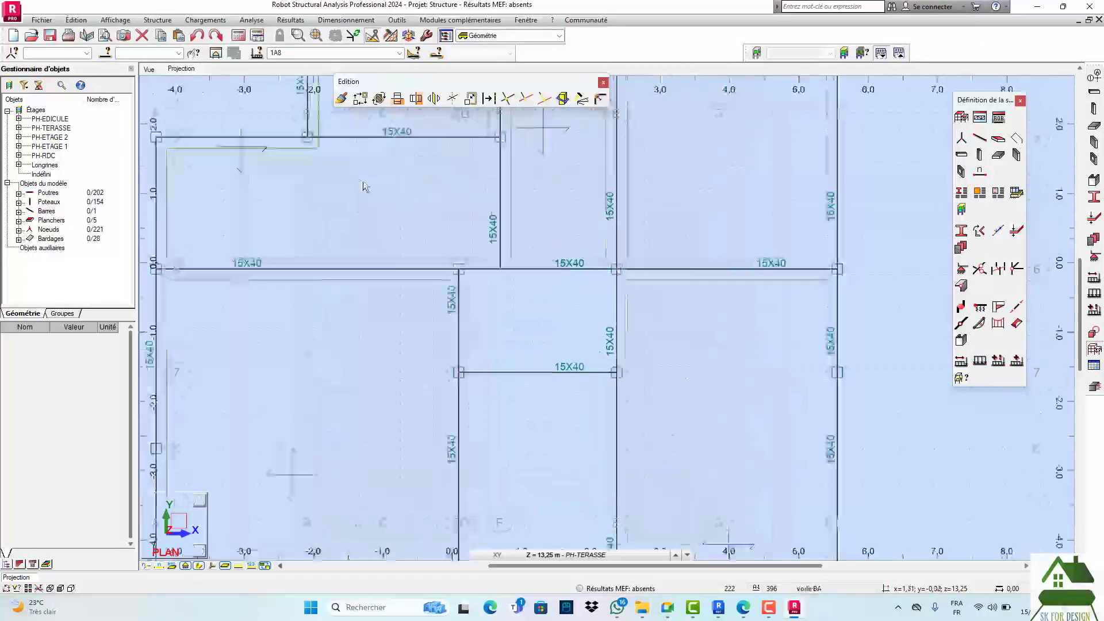
- Copy the PH-RDC stair slab (escalier 15) up to the floors above, using a vertical translation of 3.20 m with 3 repetitions
click(148, 69)
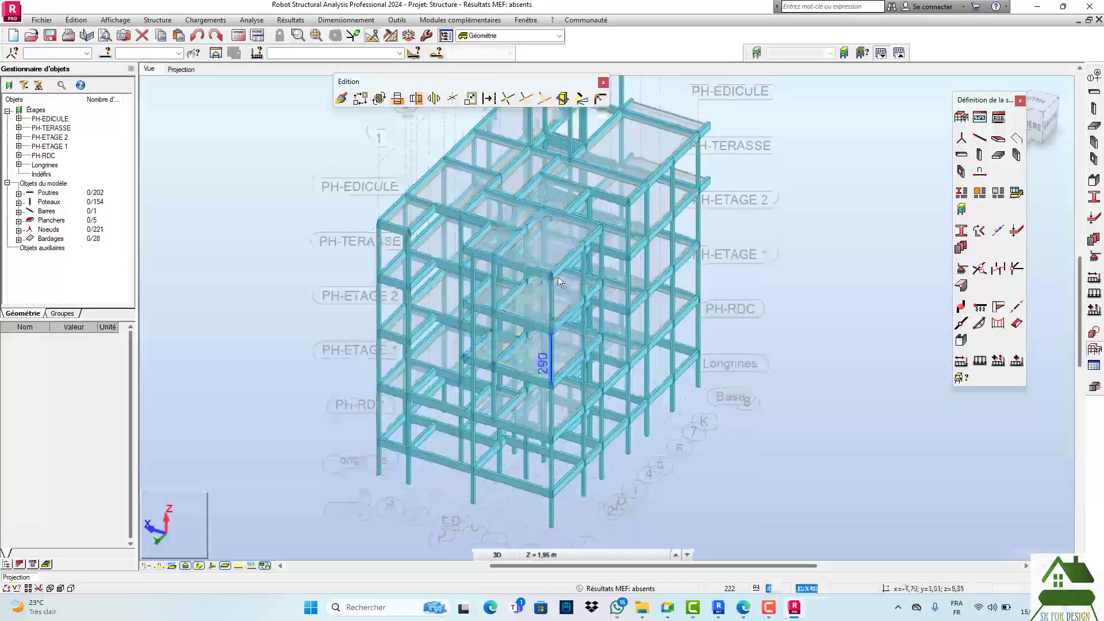
click(1043, 120)
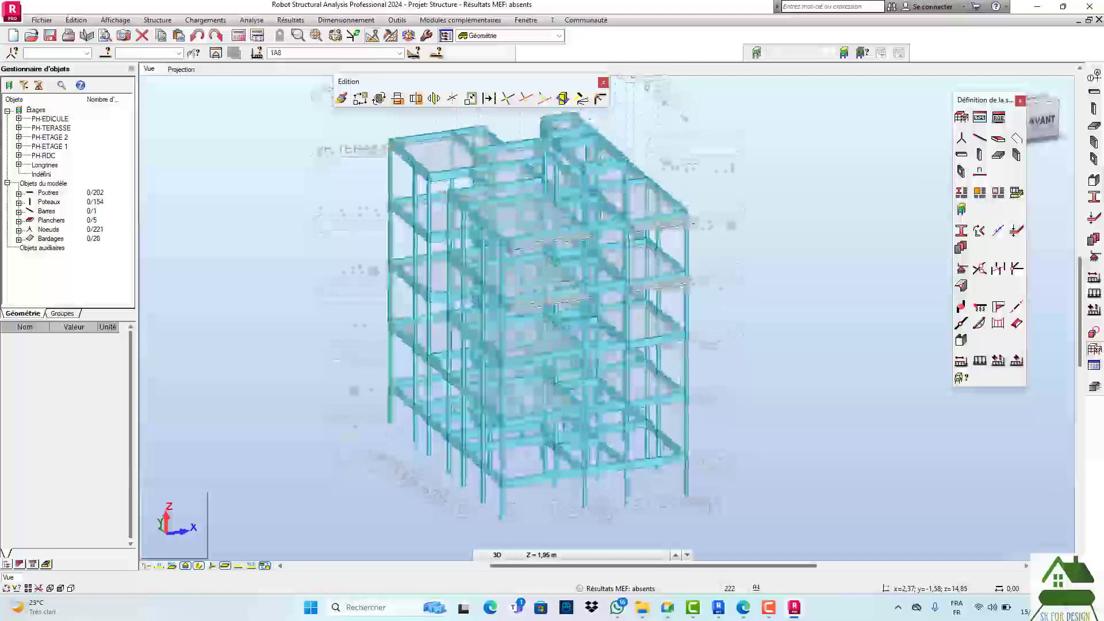
scroll(573, 390, up, 3)
scroll(573, 390, up, 2)
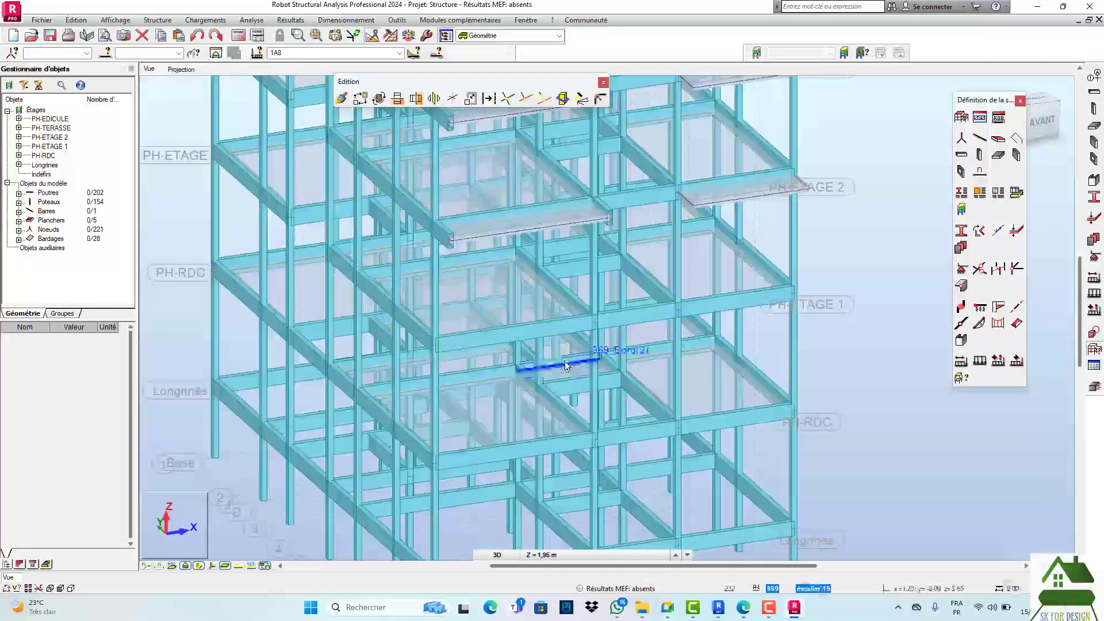
click(566, 364)
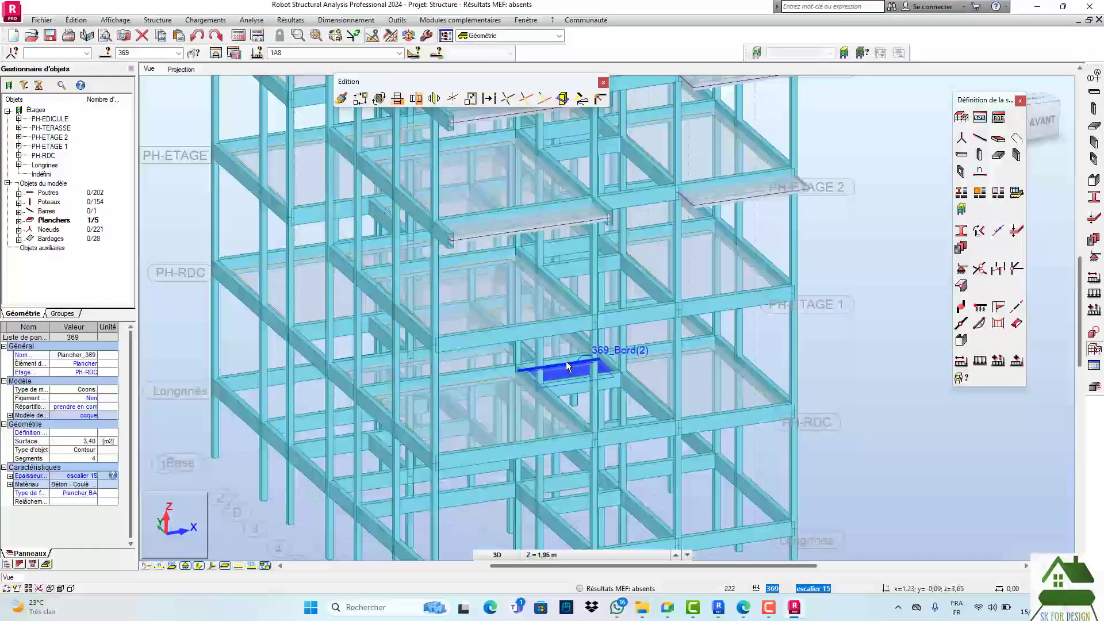
scroll(595, 427, up, 4)
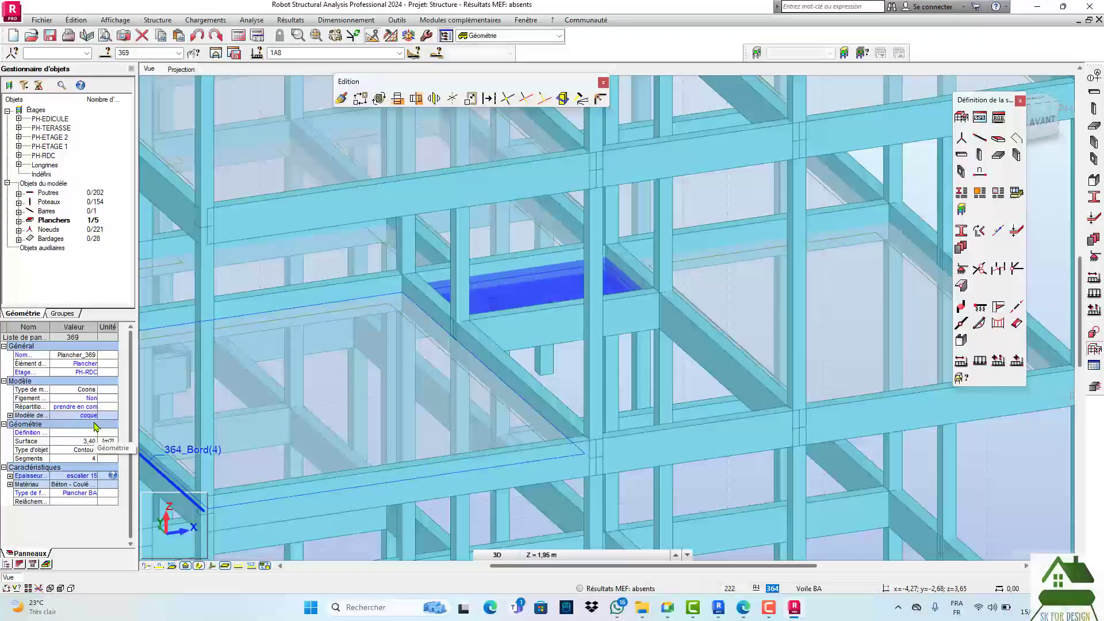
scroll(529, 260, down, 2)
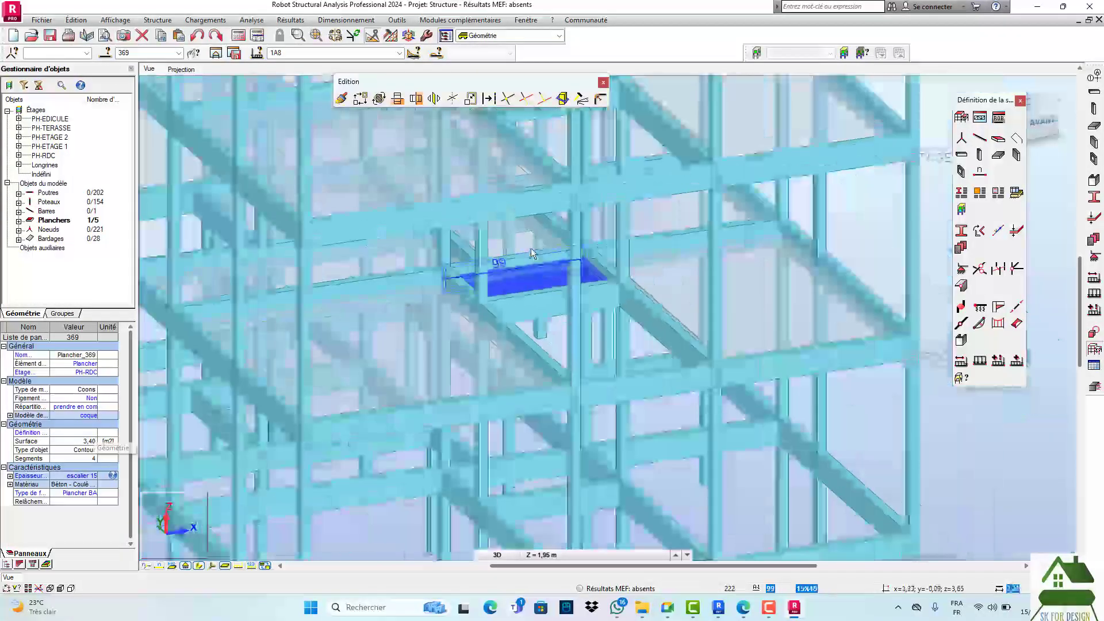
scroll(529, 311, down, 2)
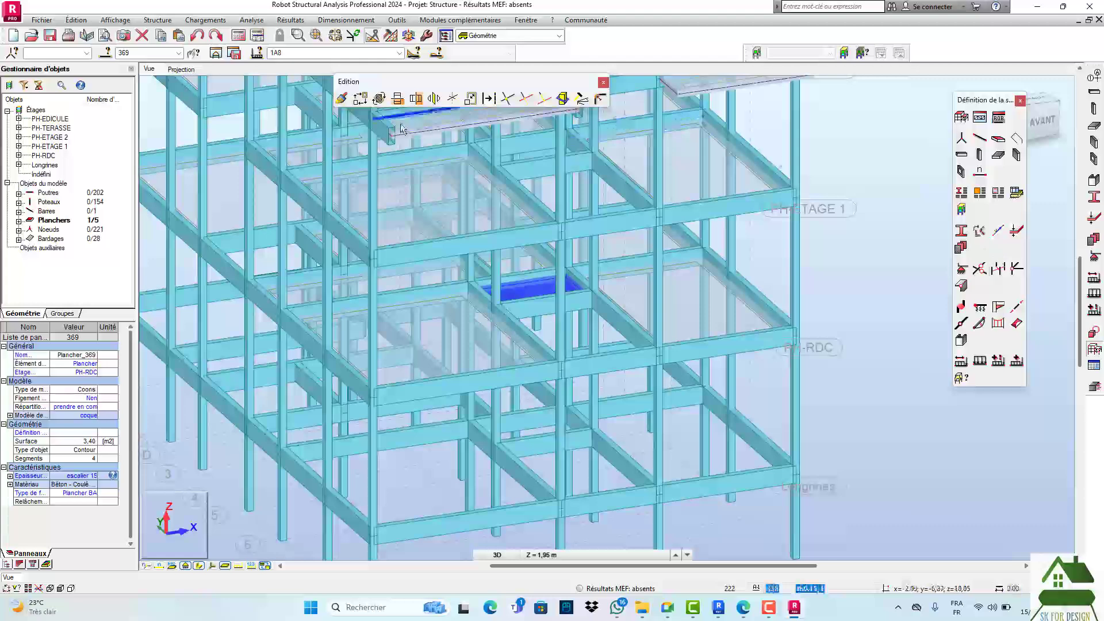
click(361, 99)
scroll(592, 402, down, 2)
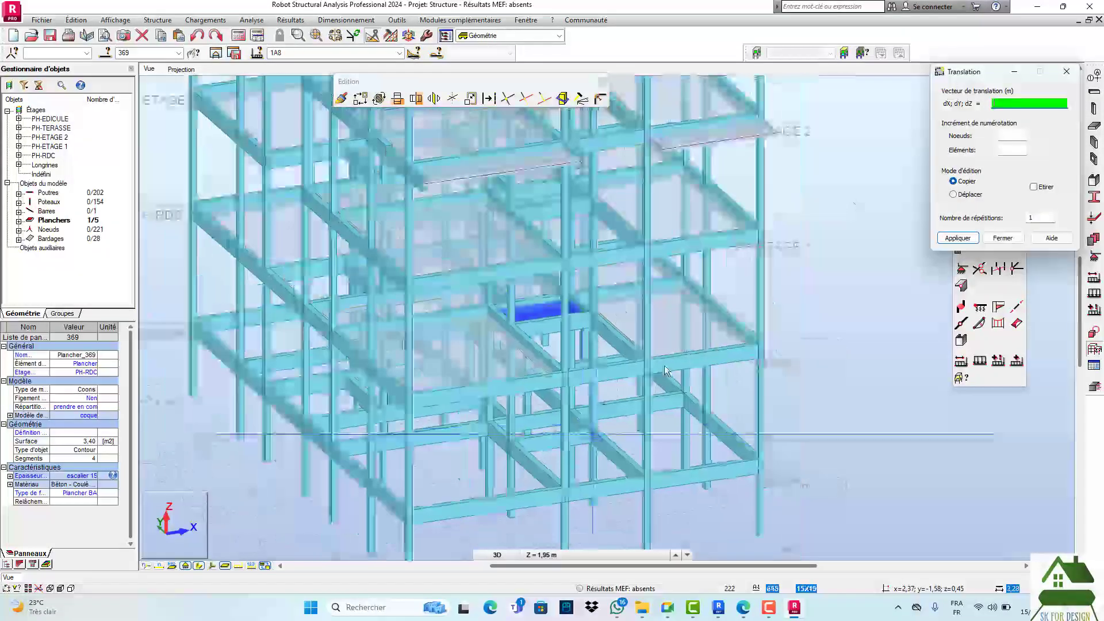
double_click(1041, 217)
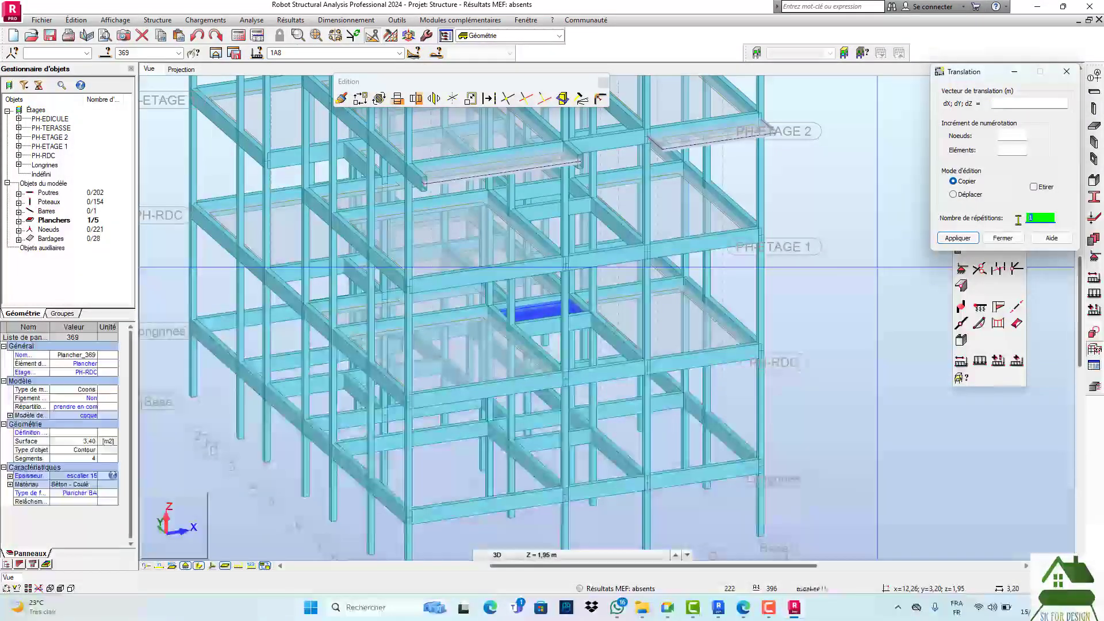
text(3)
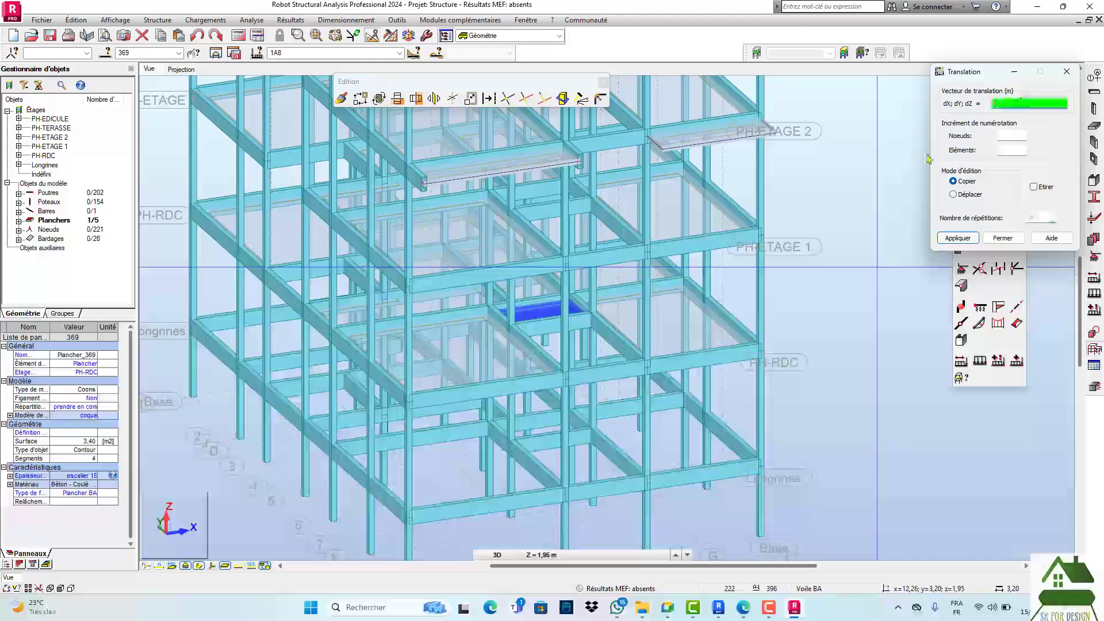
click(762, 349)
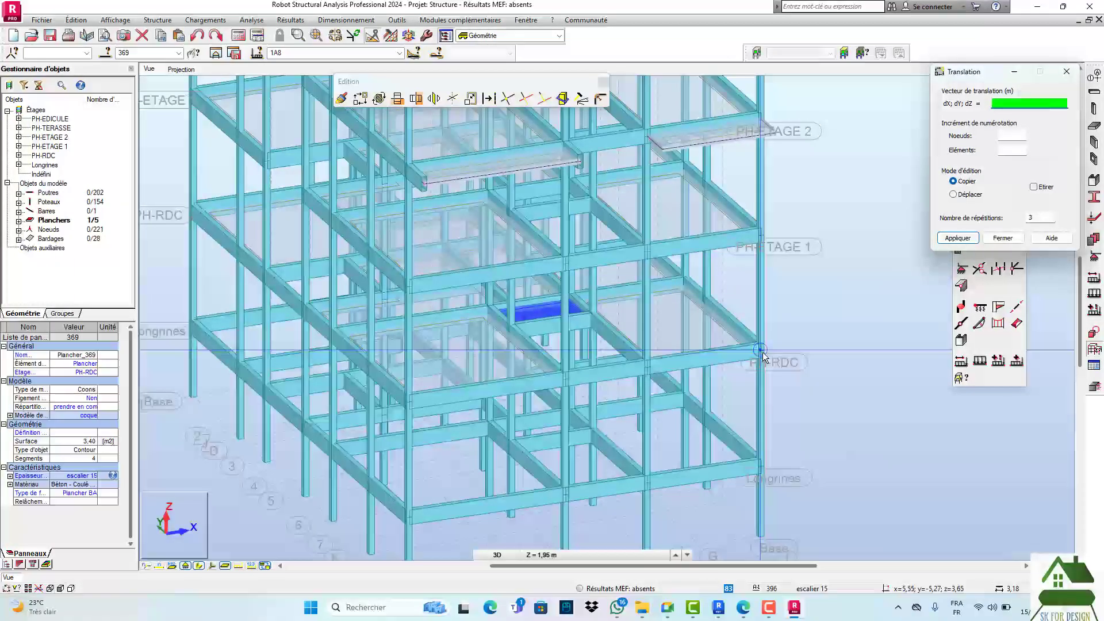
click(760, 235)
scroll(707, 438, down, 5)
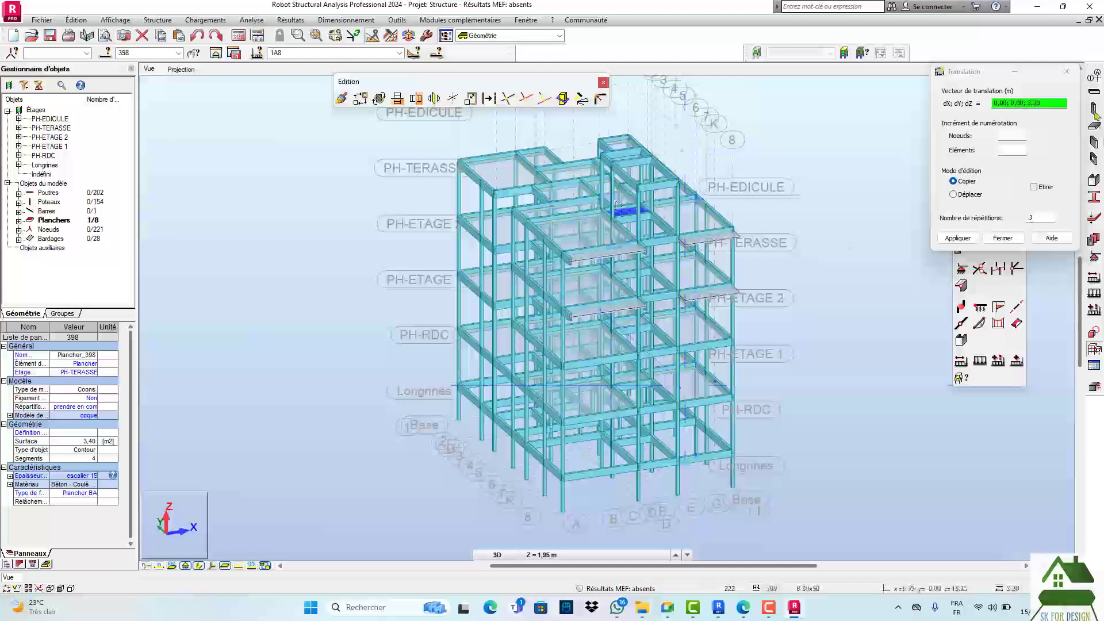
click(1066, 72)
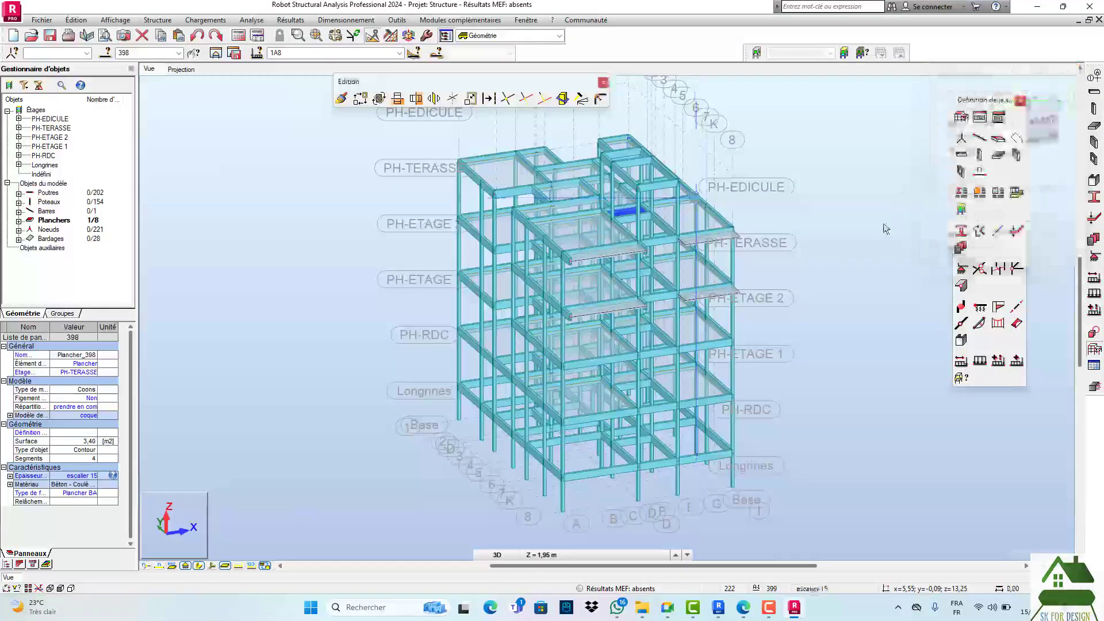
- Close the floating editing and structure-definition toolbars and turn the 3D model to the front view
click(603, 83)
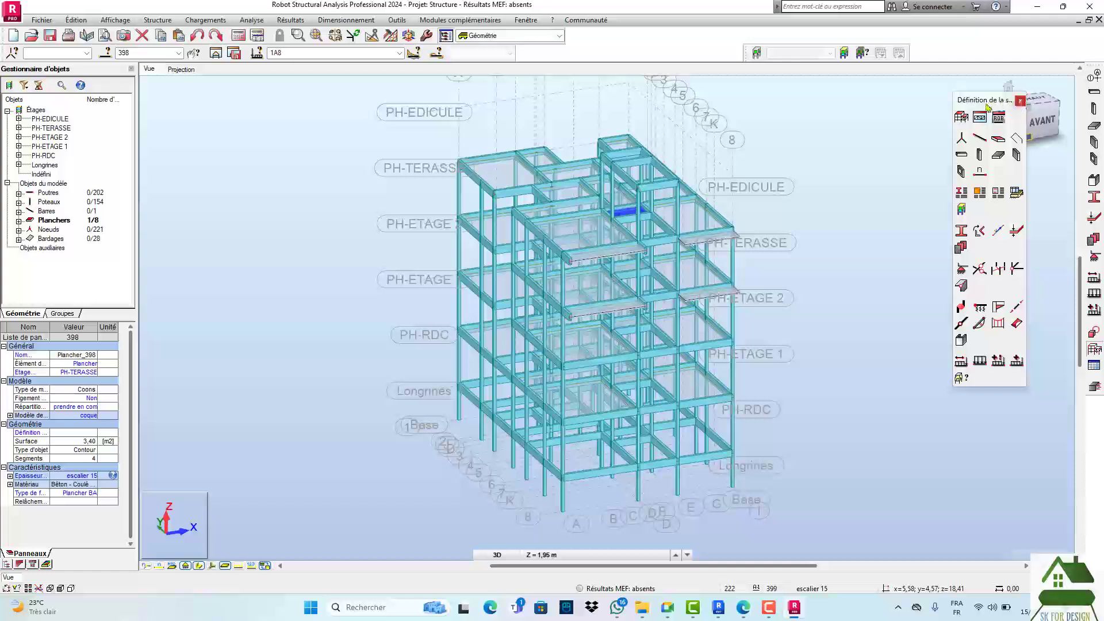
drag(986, 105, 991, 148)
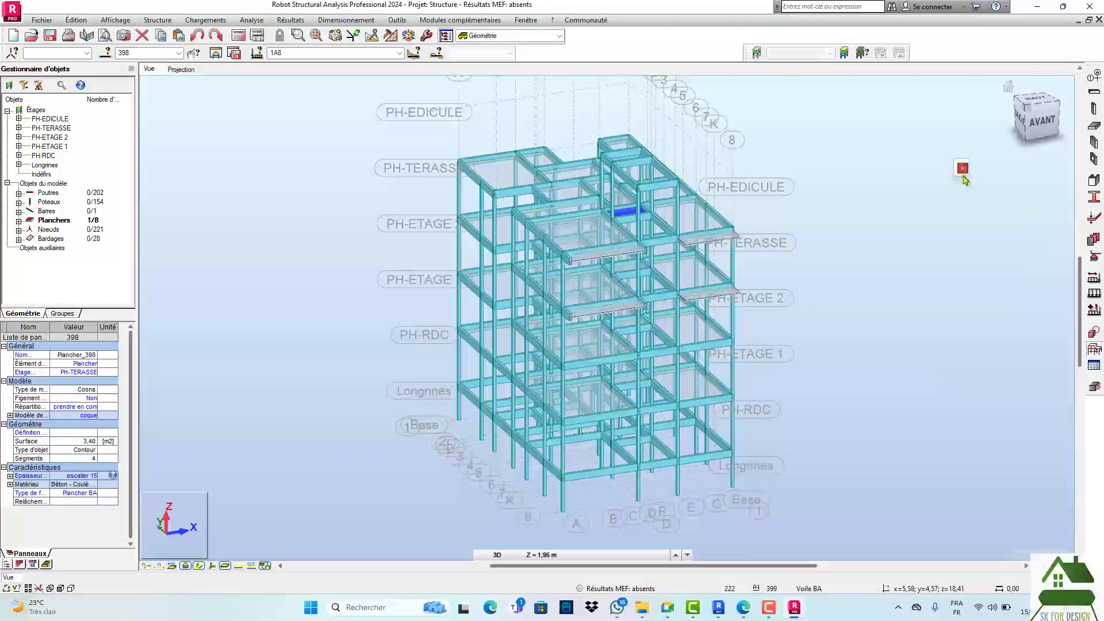
drag(960, 167, 957, 164)
click(1039, 121)
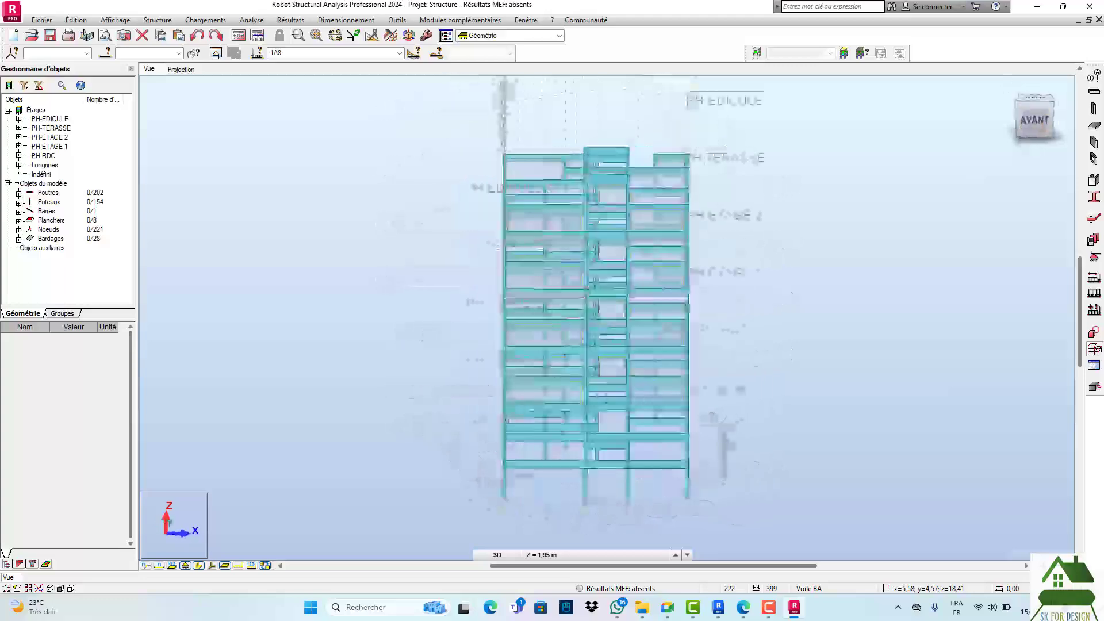
- Set up a closed contour object of type Bardage/Face for a new cladding
shift+middle_drag(609, 310, 558, 325)
scroll(600, 352, up, 3)
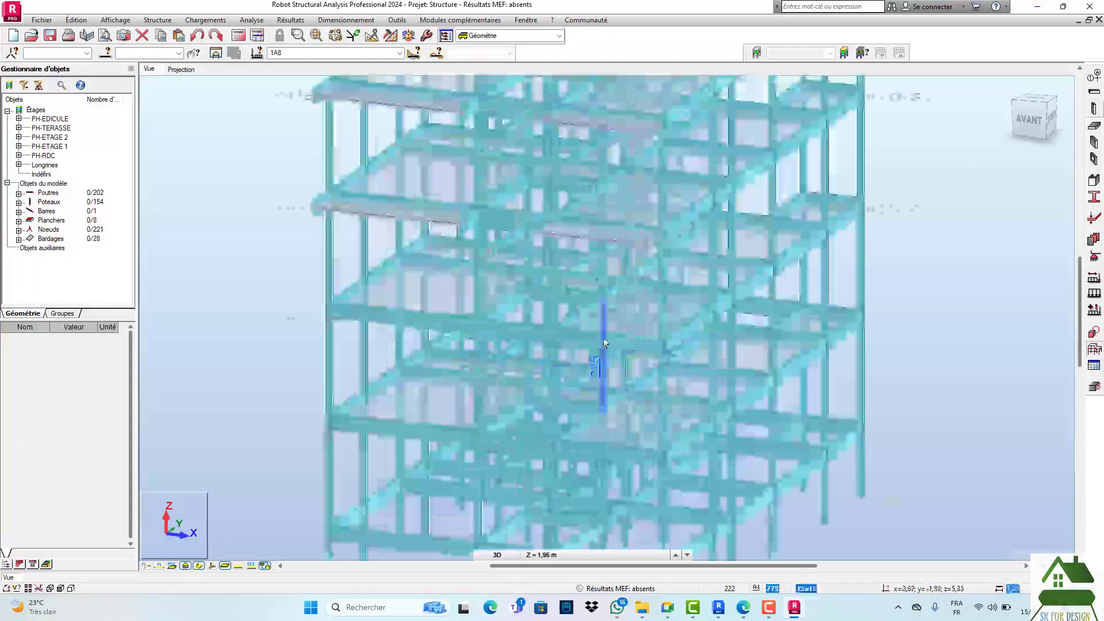
scroll(716, 261, down, 3)
click(1039, 115)
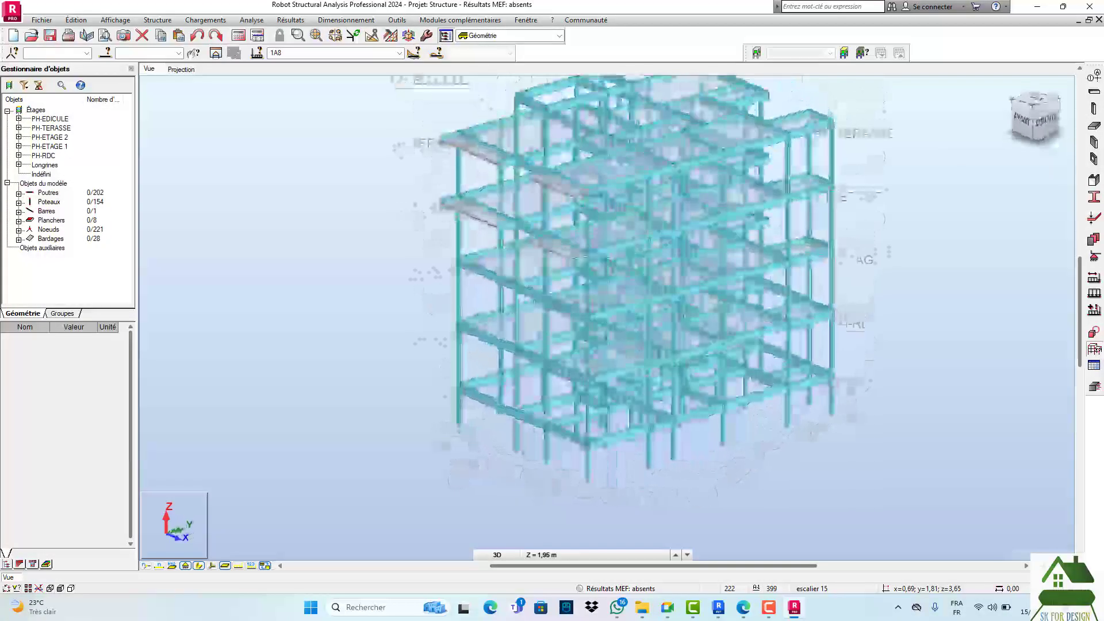
scroll(989, 190, up, 5)
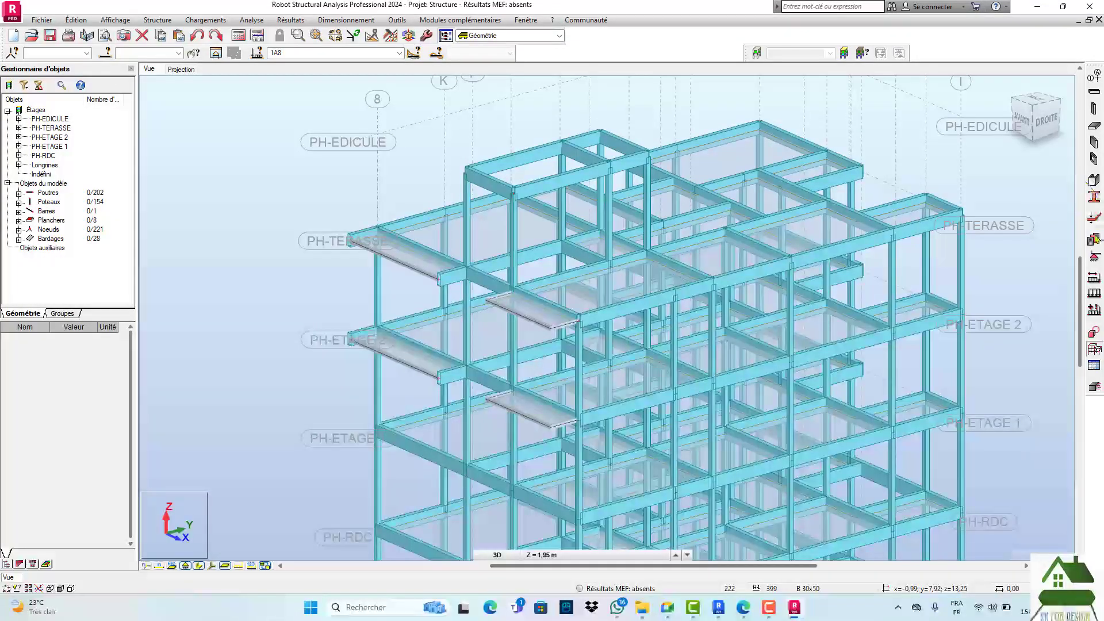
click(1094, 350)
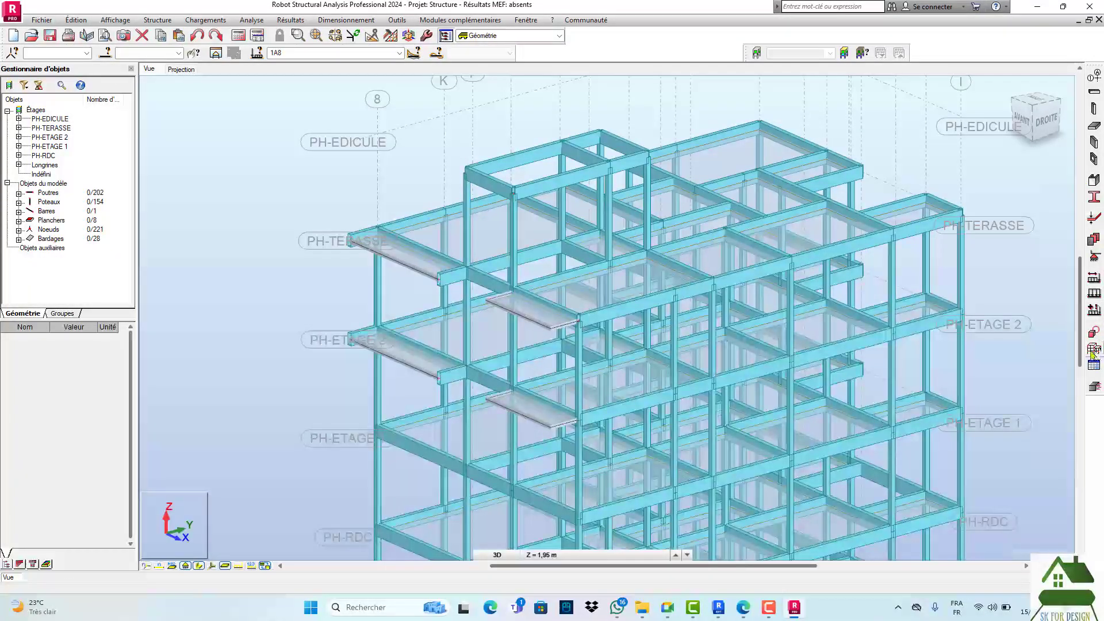
click(1018, 208)
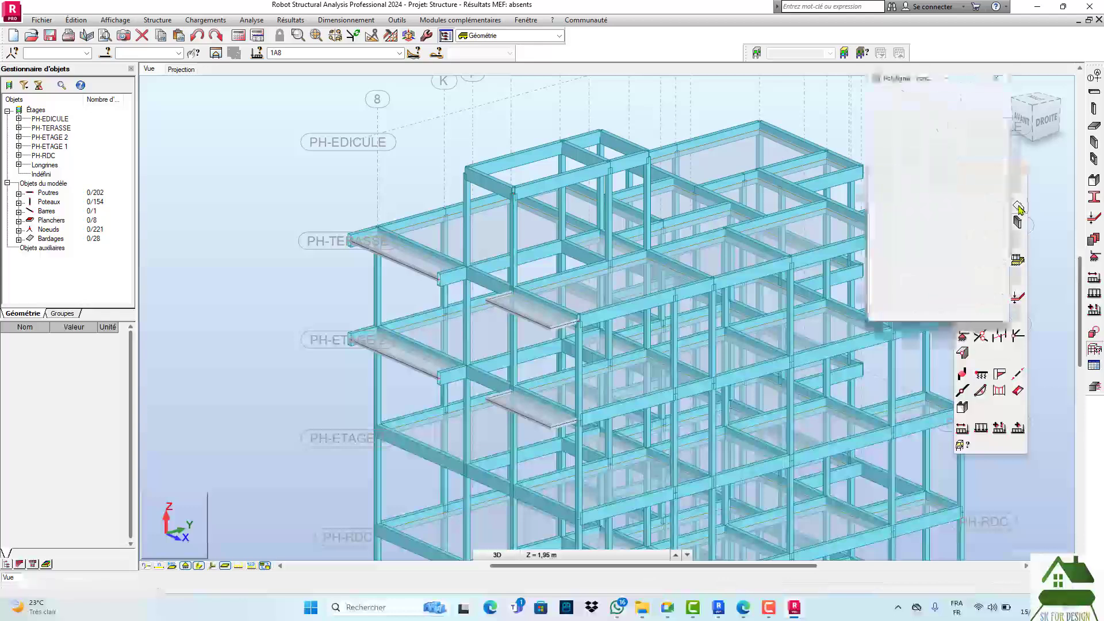
scroll(555, 139, down, 2)
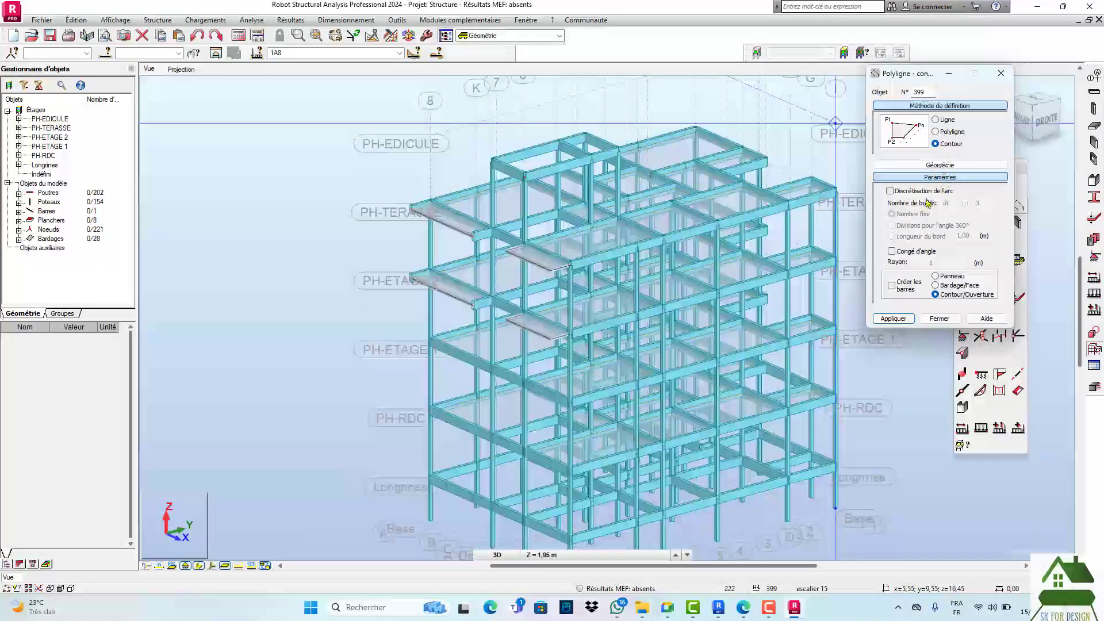
click(937, 286)
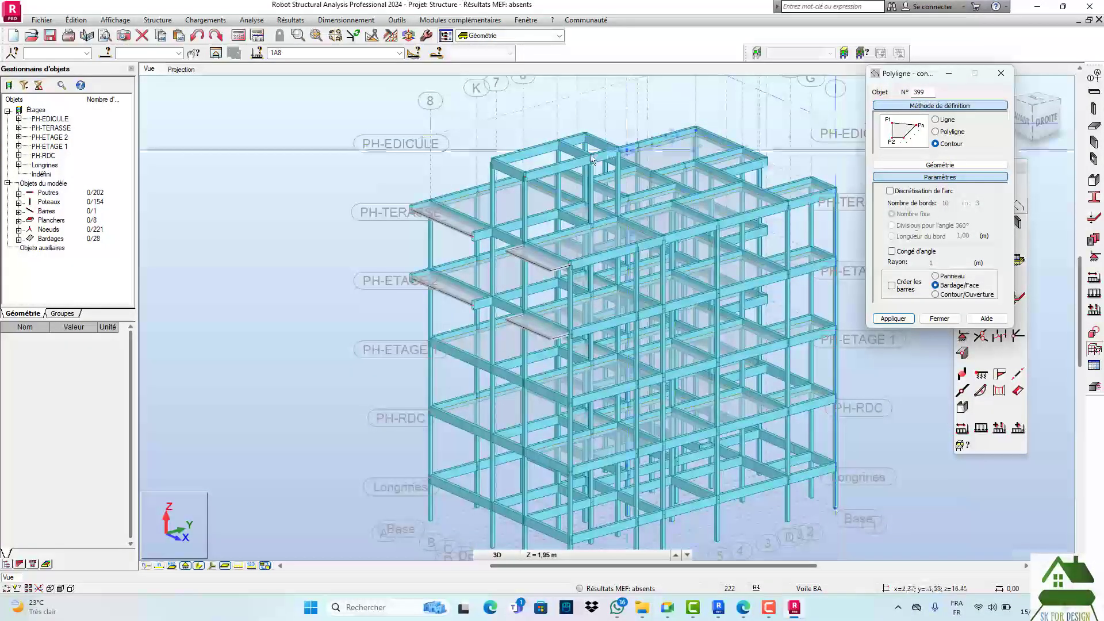
- Outline a rectangular cladding through the four corner column tops of the stair tower roof at PH-EDICULE level
scroll(590, 178, down, 2)
middle_drag(590, 178, 536, 196)
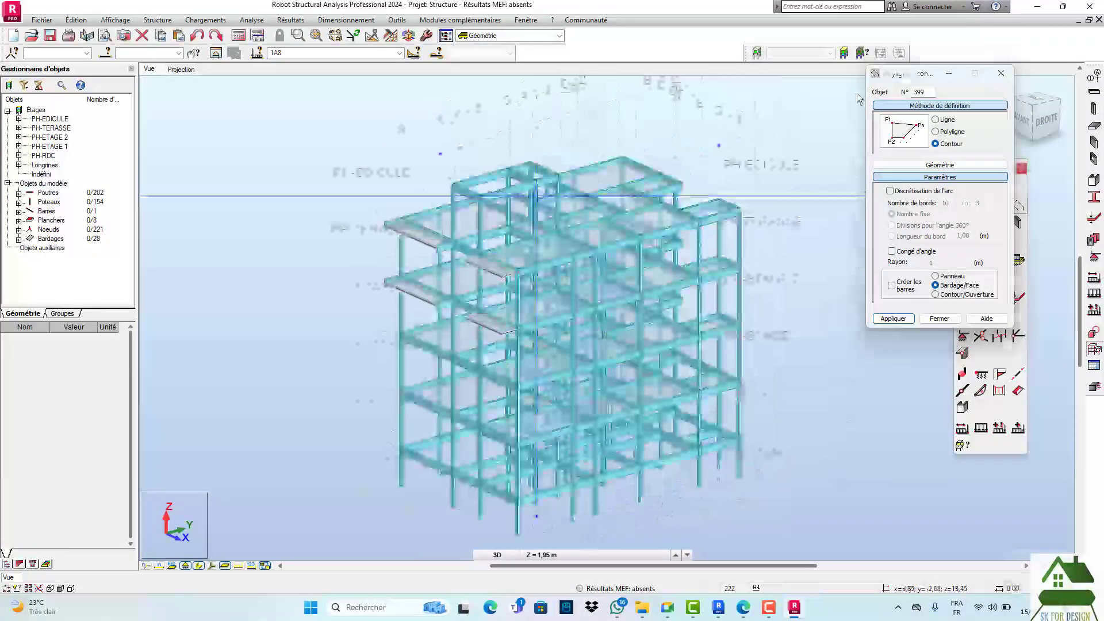
click(1046, 121)
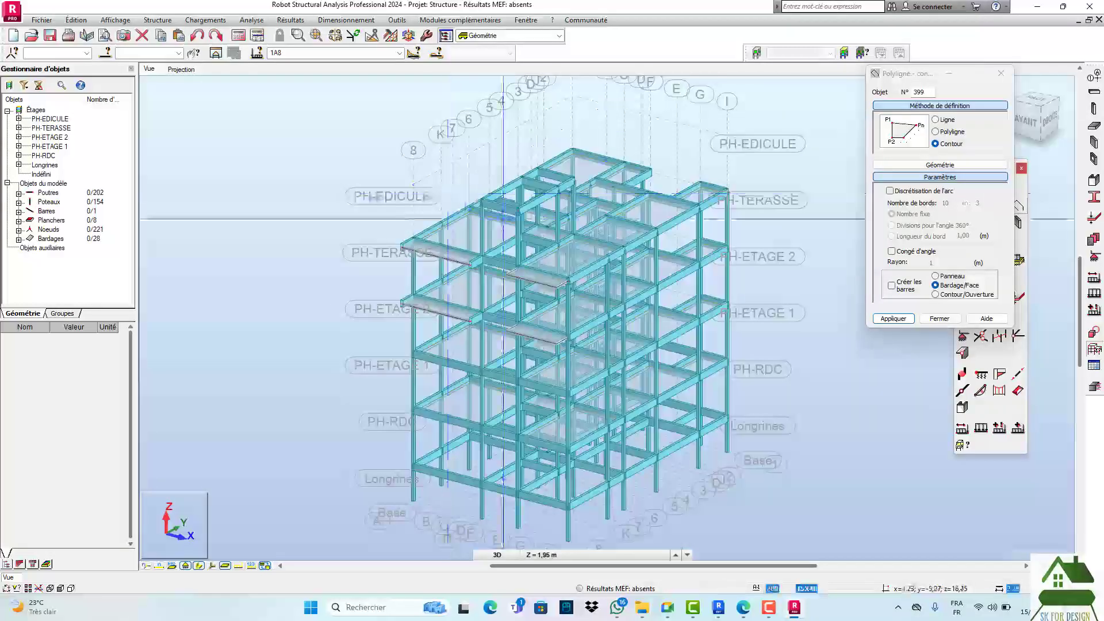
scroll(376, 281, up, 5)
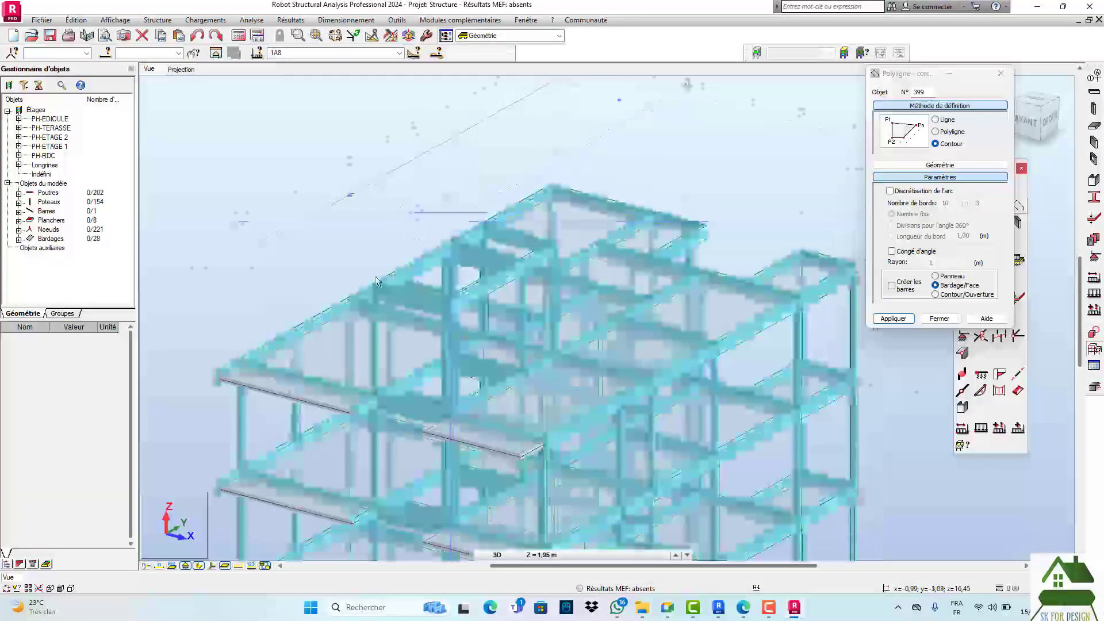
scroll(376, 285, up, 2)
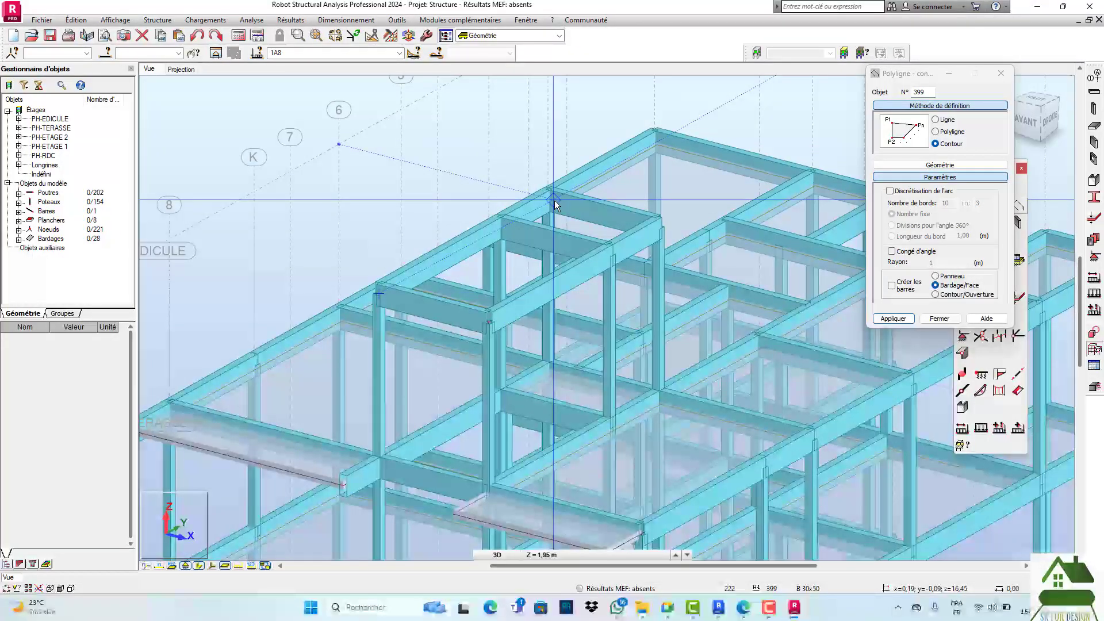
click(554, 200)
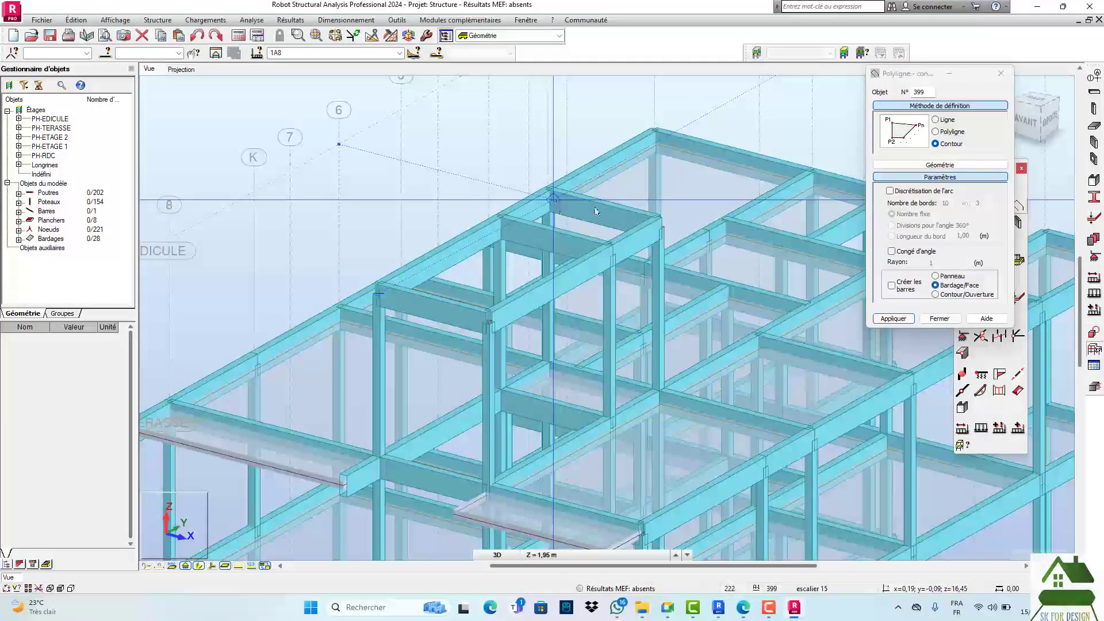
click(663, 229)
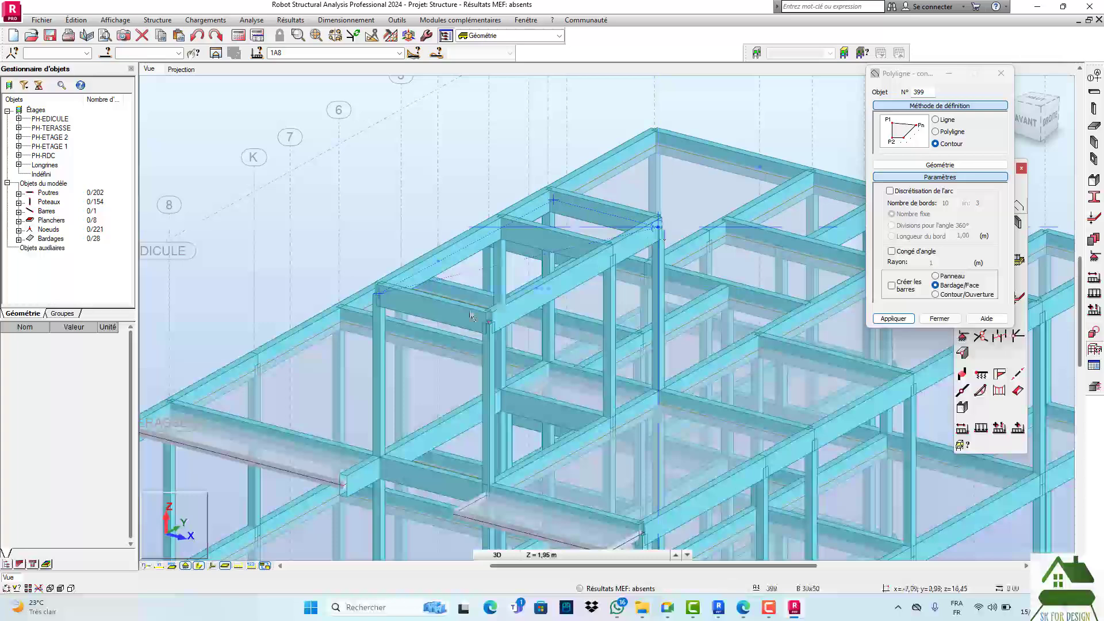
click(382, 294)
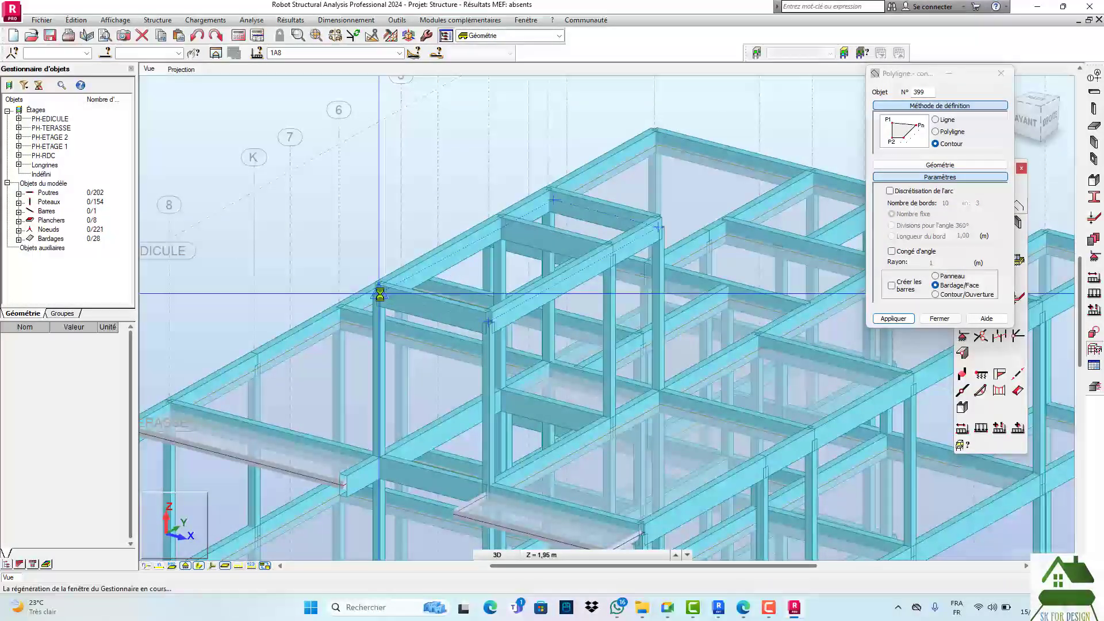
click(1001, 74)
- Run the structure verification, review its errors and warnings, and close the report
scroll(632, 149, down, 3)
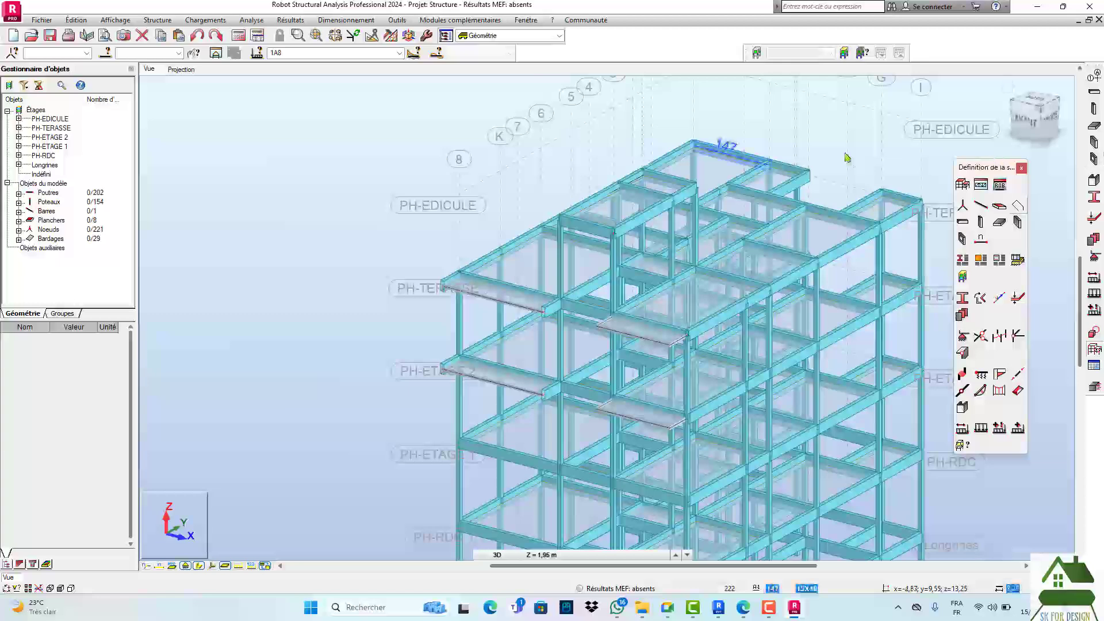
middle_drag(530, 140, 450, 136)
scroll(550, 130, down, 4)
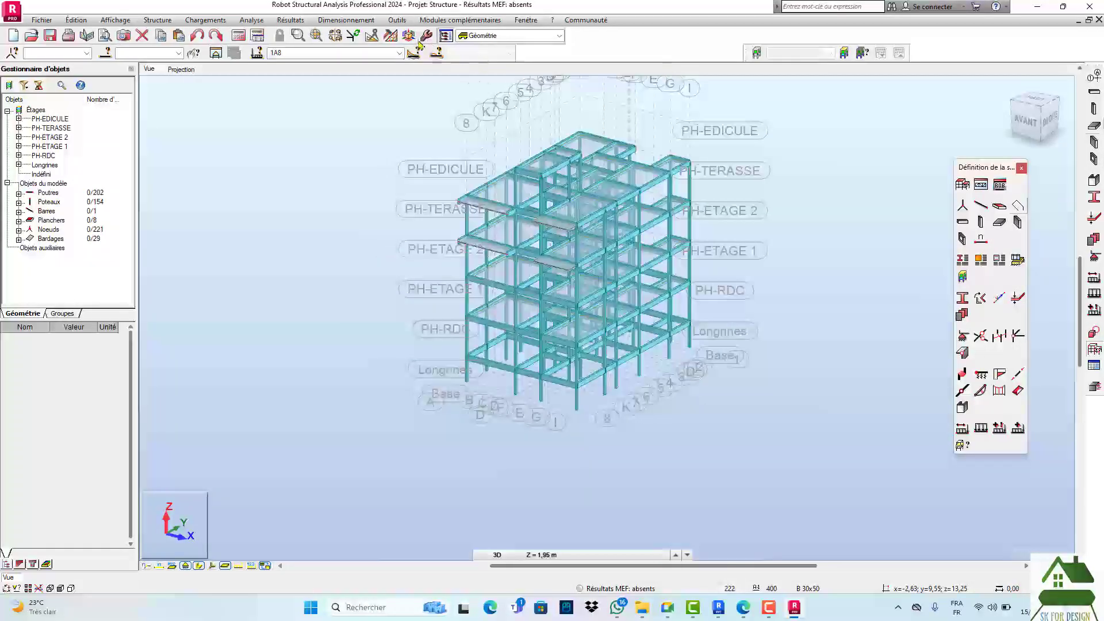
click(252, 21)
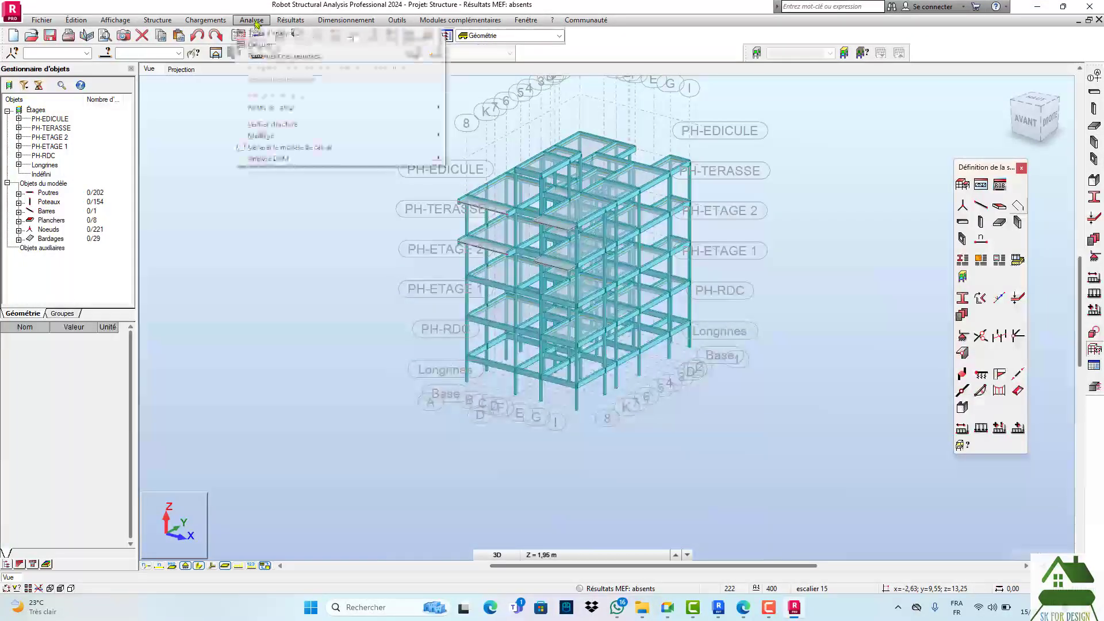
click(282, 123)
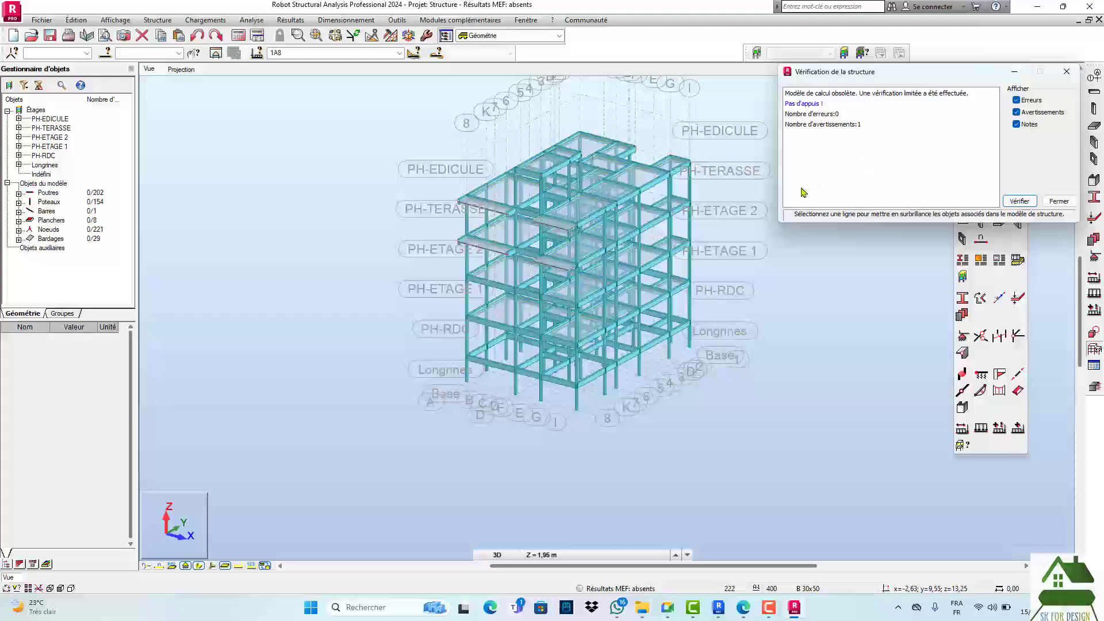
scroll(649, 394, up, 5)
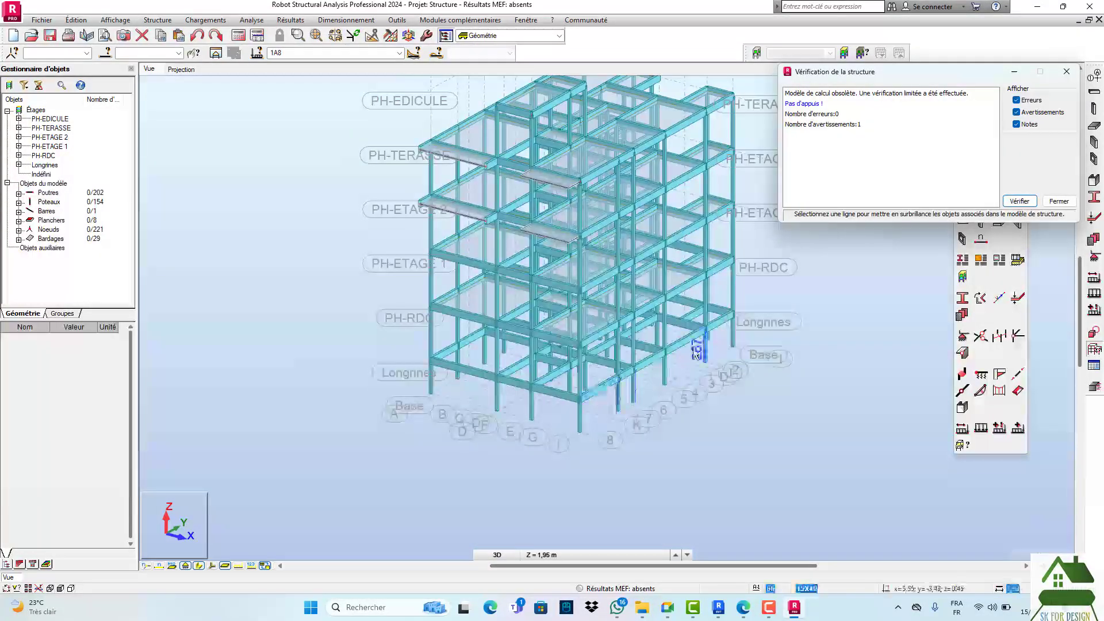
click(1067, 71)
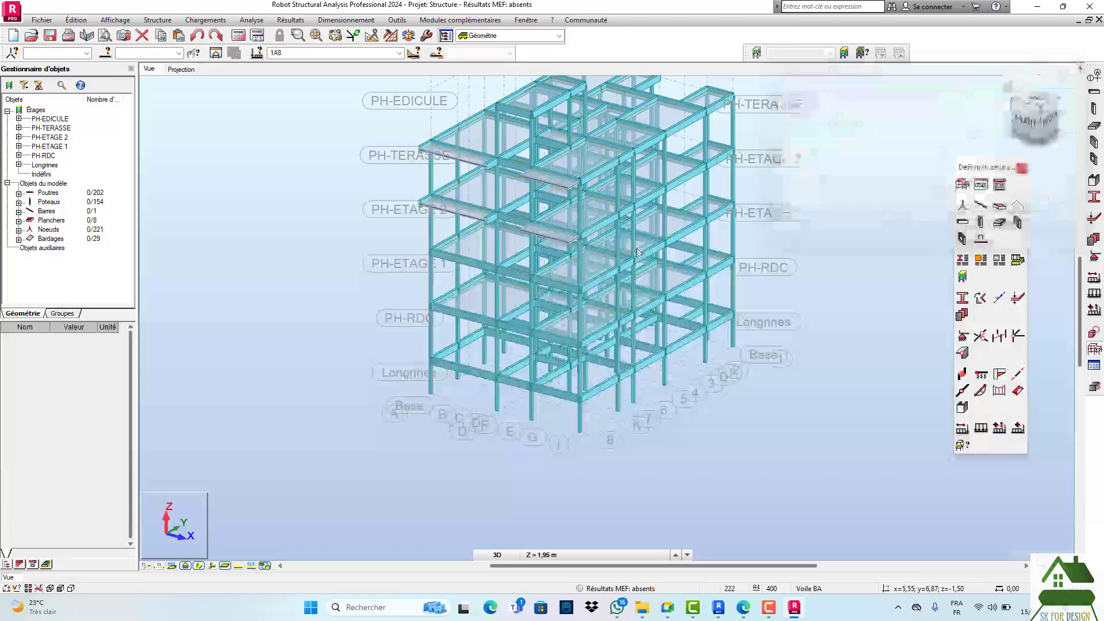
- Save the project as Batiment R+3 in the Fichier structure robot folder, replacing the existing file
click(1027, 122)
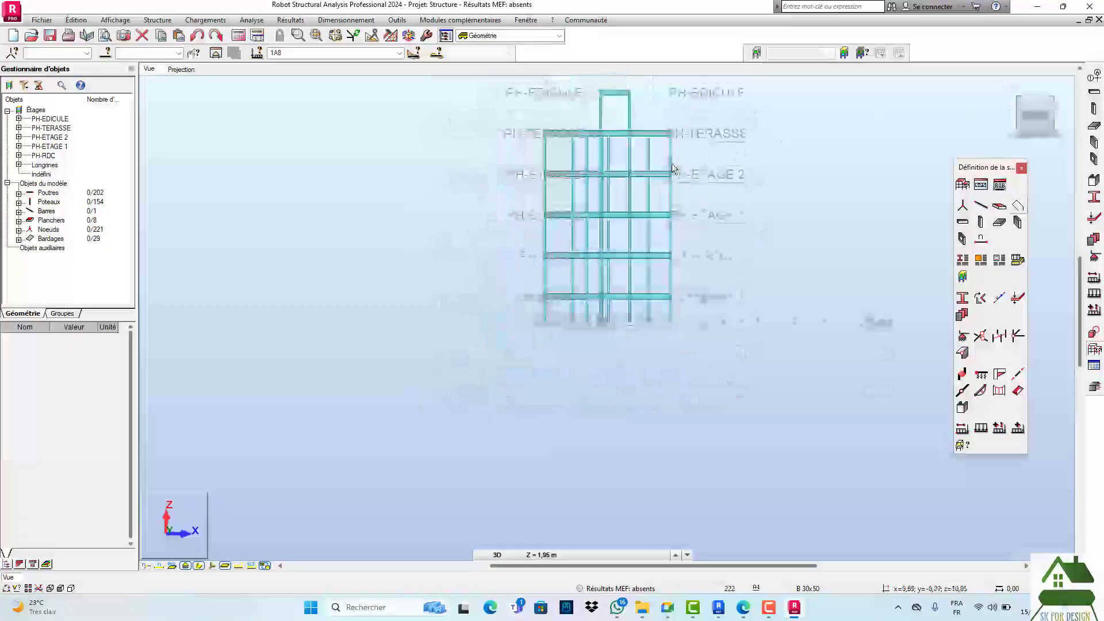
click(49, 38)
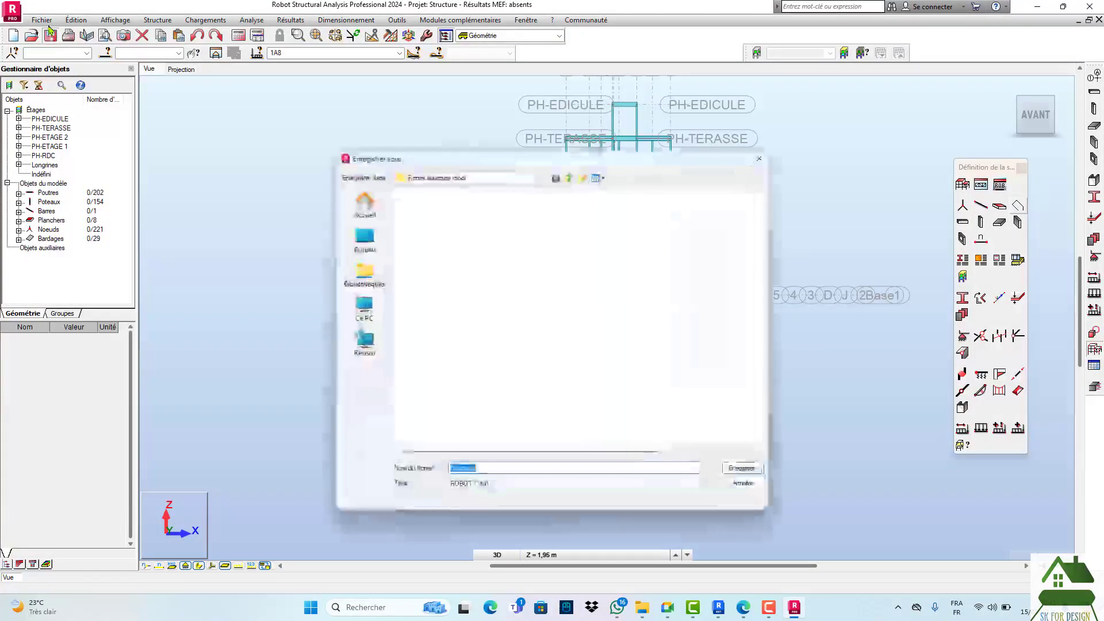
click(445, 209)
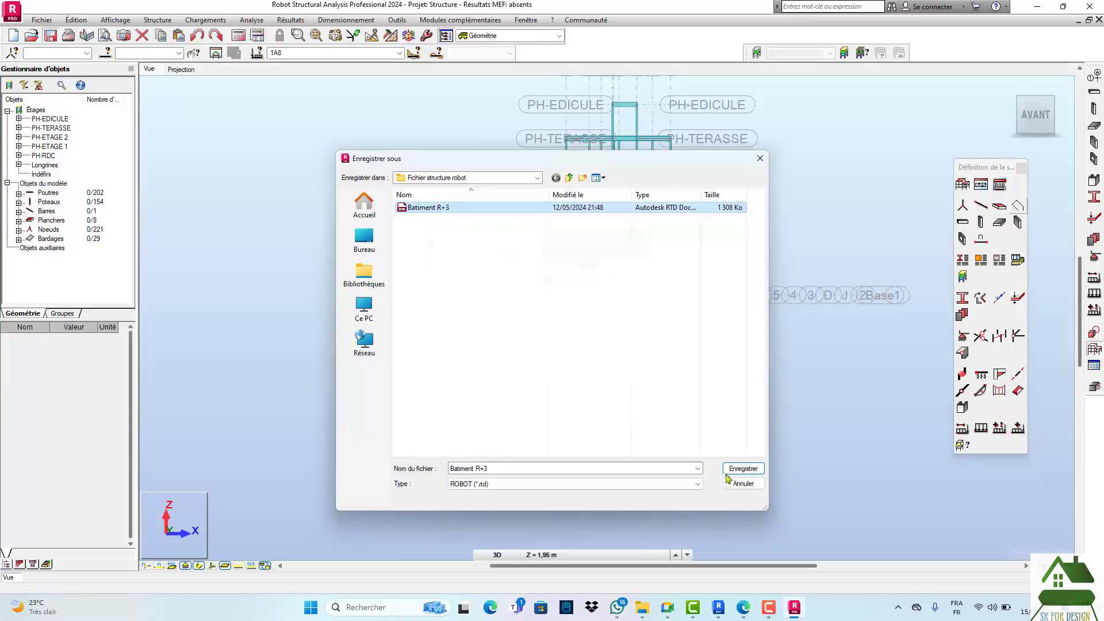
click(742, 468)
click(583, 307)
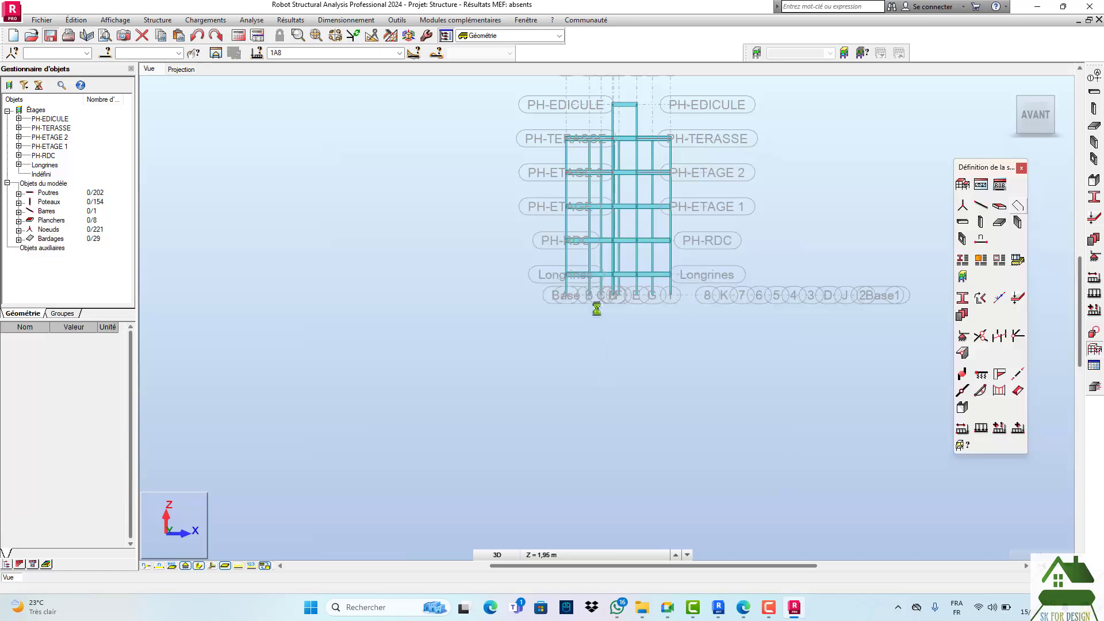
- Assign Encastrement nodal supports to the base nodes of all columns below the Longrines level, then clear the selection
scroll(1042, 137, down, 3)
drag(1035, 116, 1023, 125)
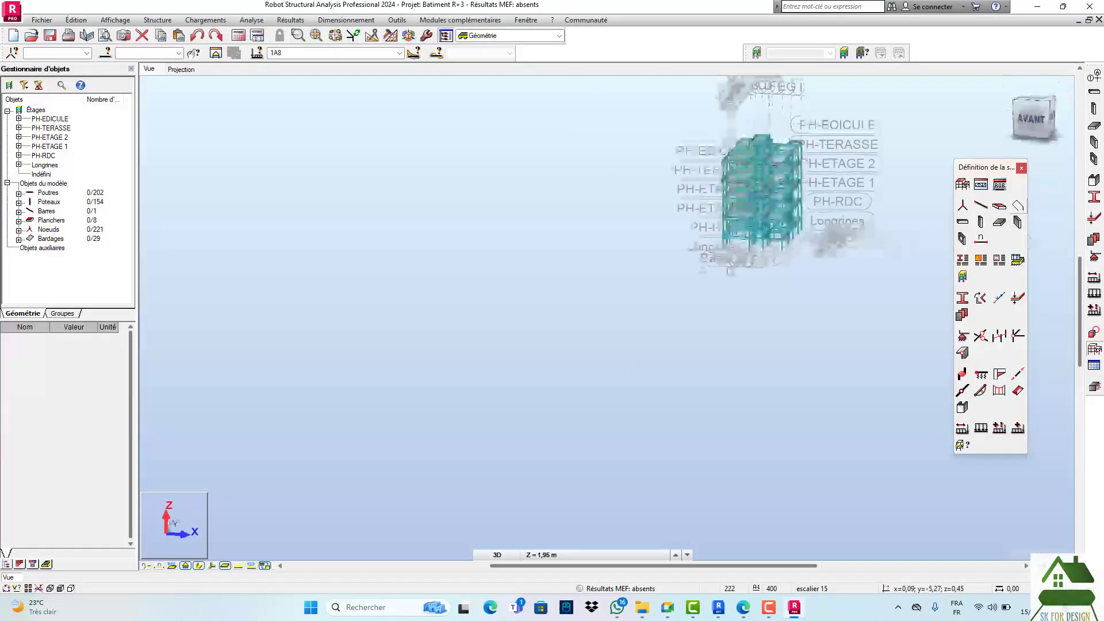
scroll(636, 279, up, 5)
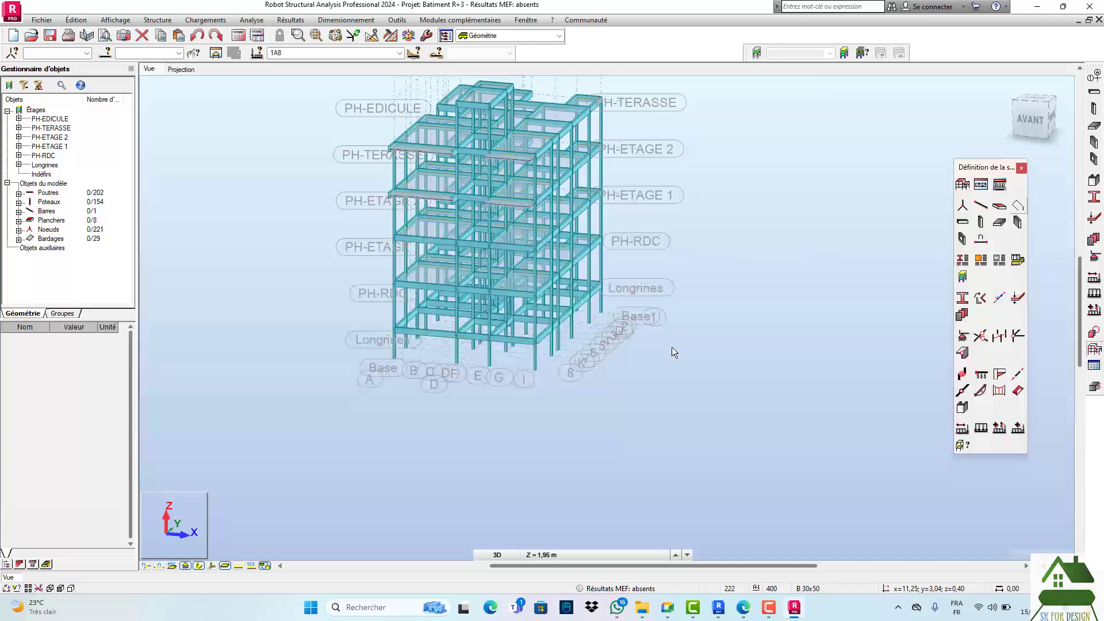
click(1031, 124)
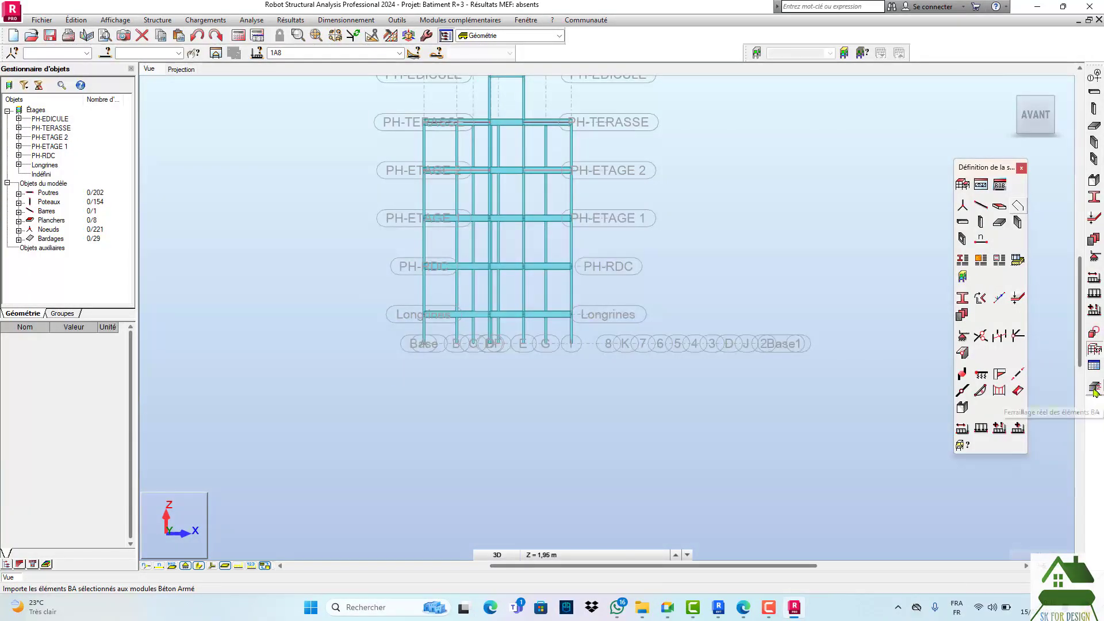
click(1092, 259)
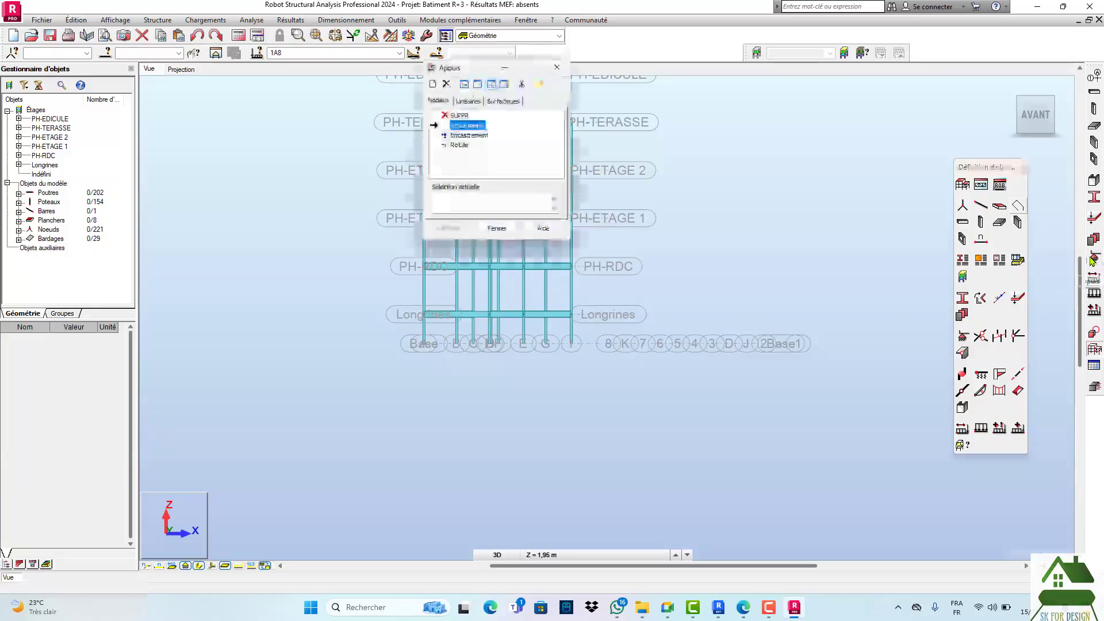
drag(449, 70, 734, 95)
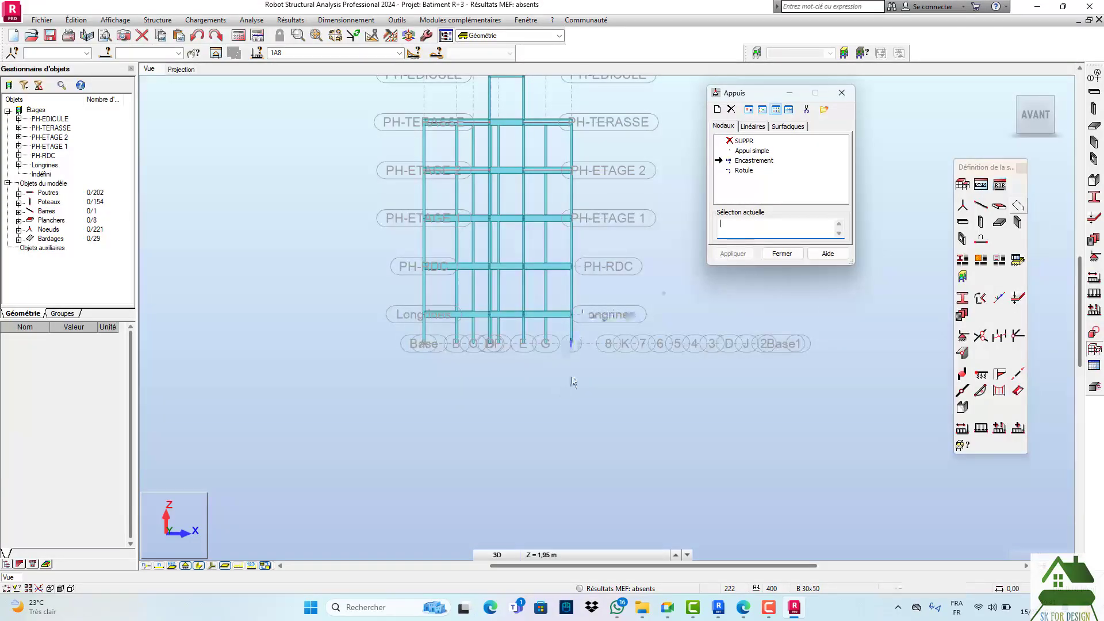
scroll(588, 373, up, 2)
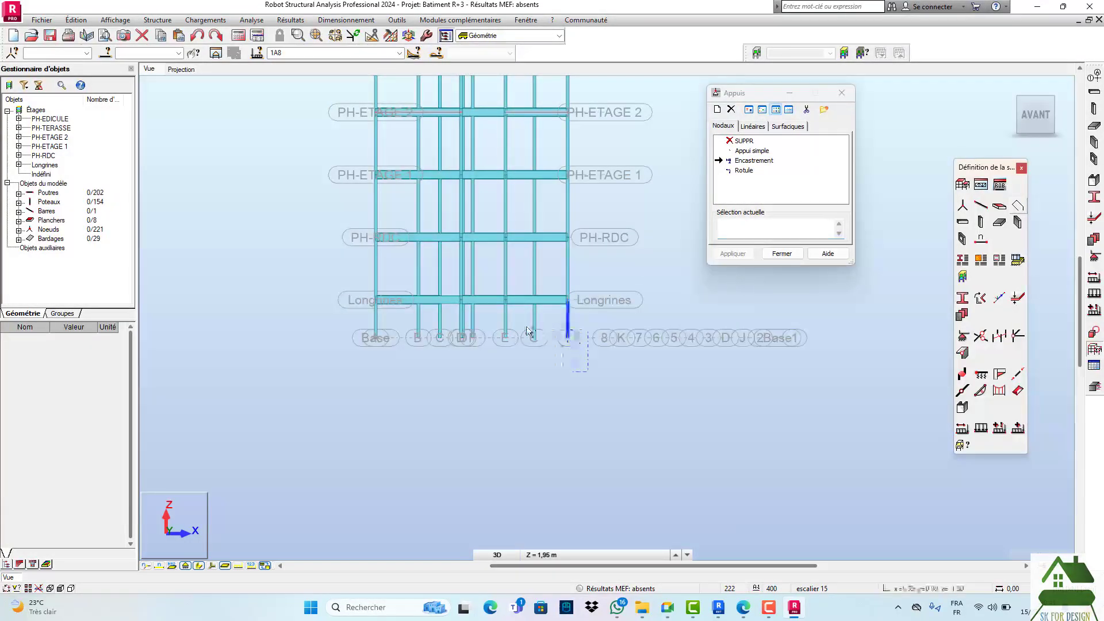
drag(526, 326, 336, 324)
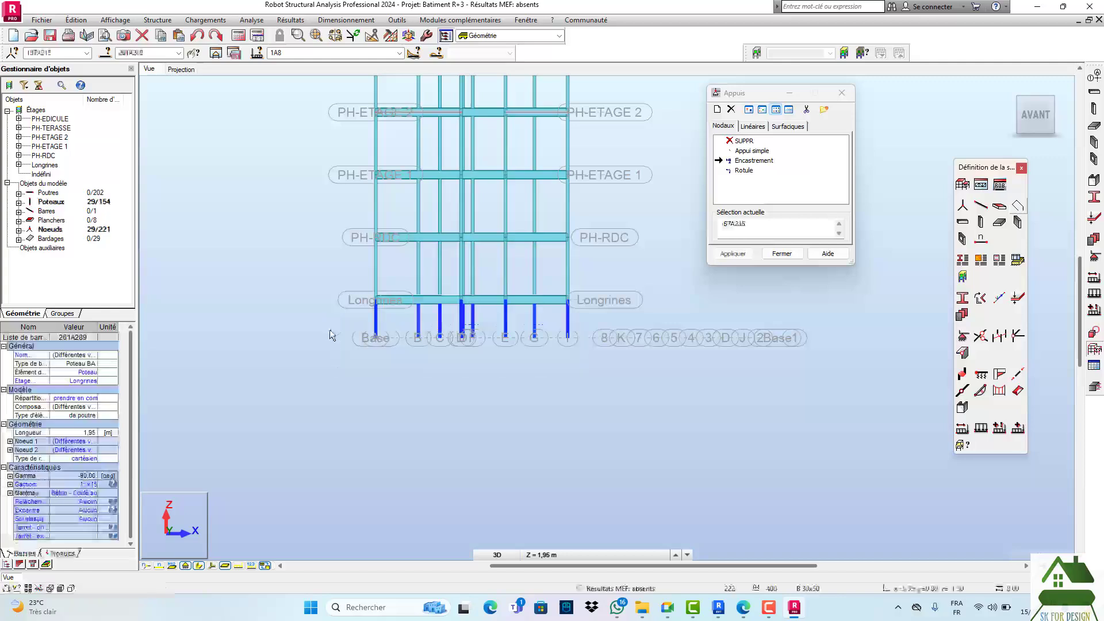
click(734, 255)
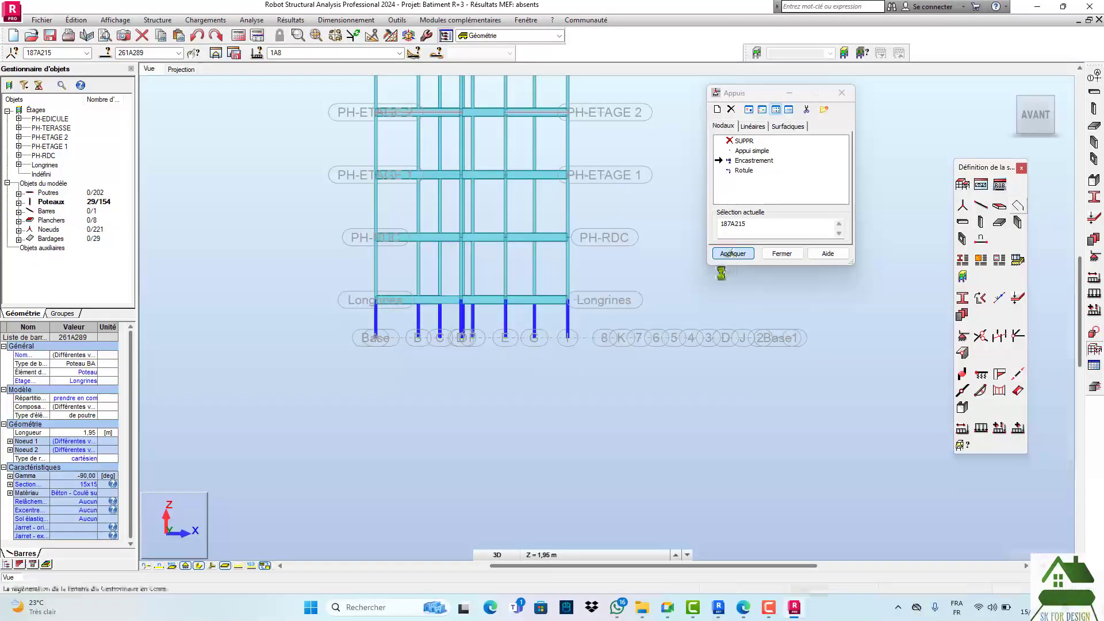
click(846, 95)
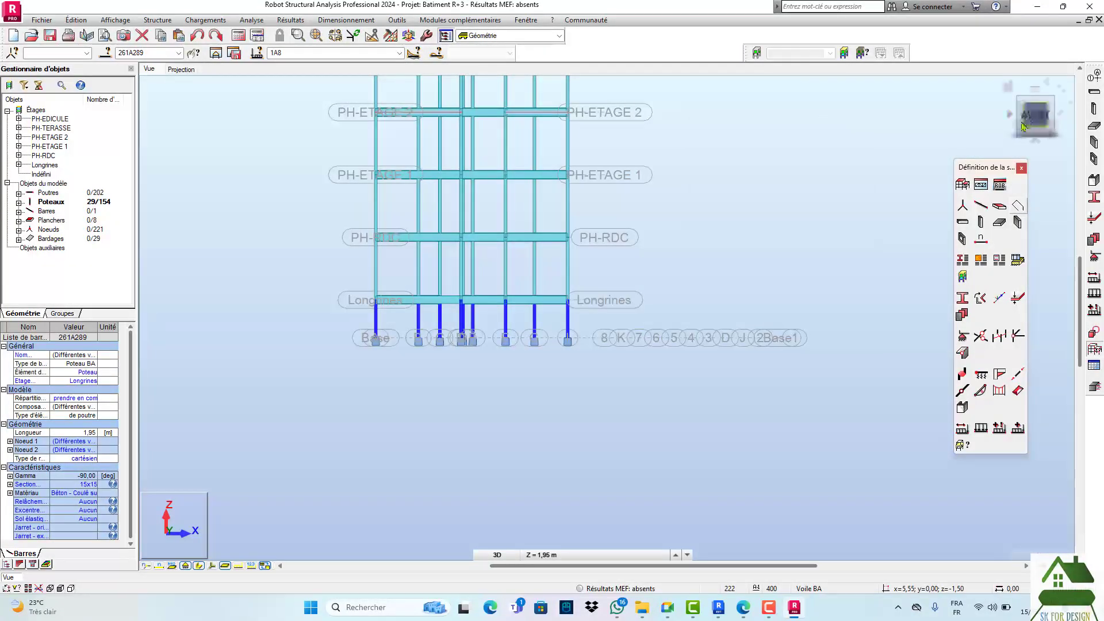
click(1053, 96)
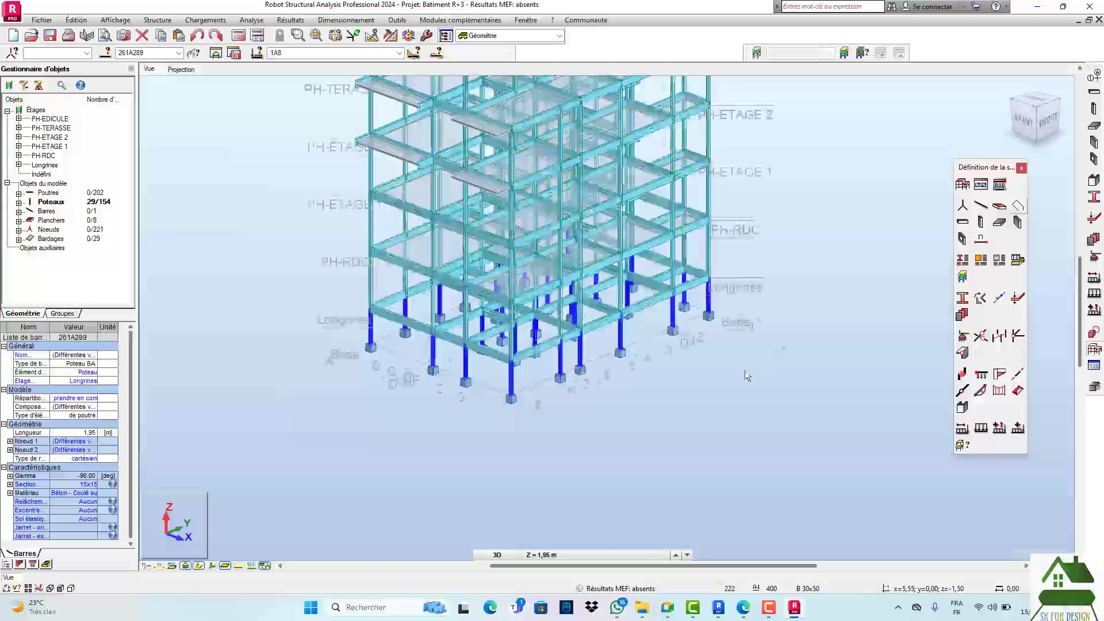
click(716, 414)
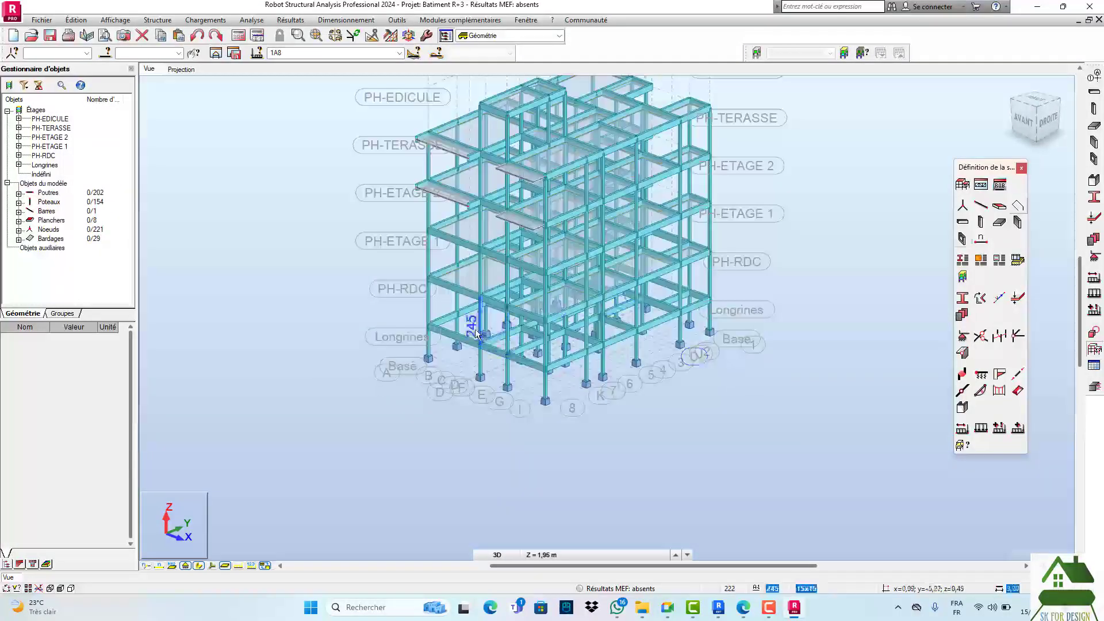
- Try to hide the Revit construction lines by deselecting them in the line manager and applying the construction lines settings
click(1095, 76)
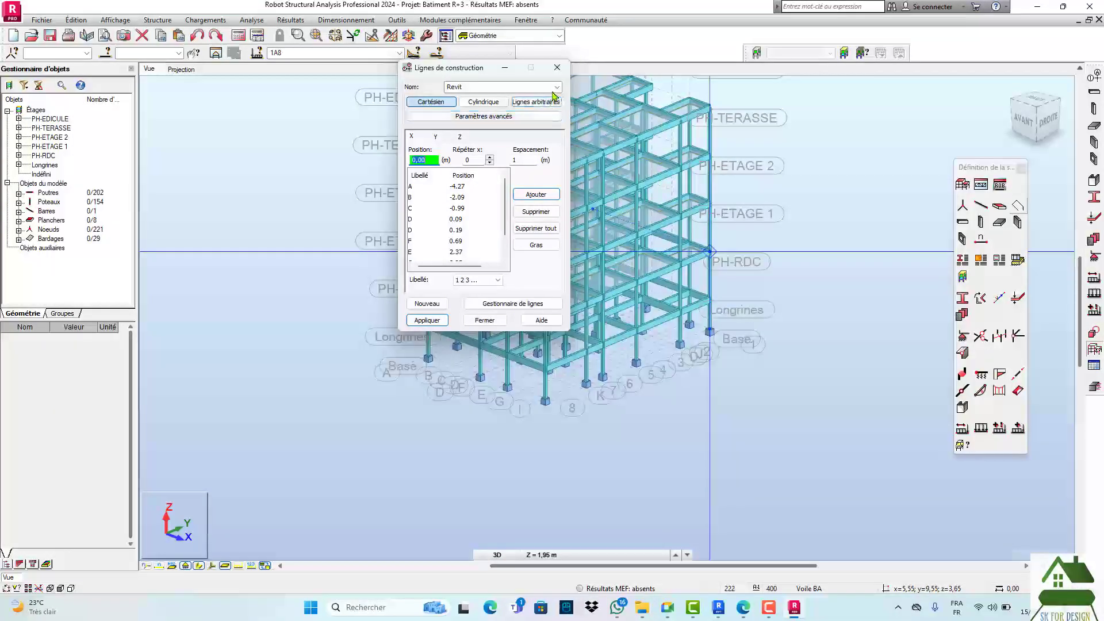
click(537, 309)
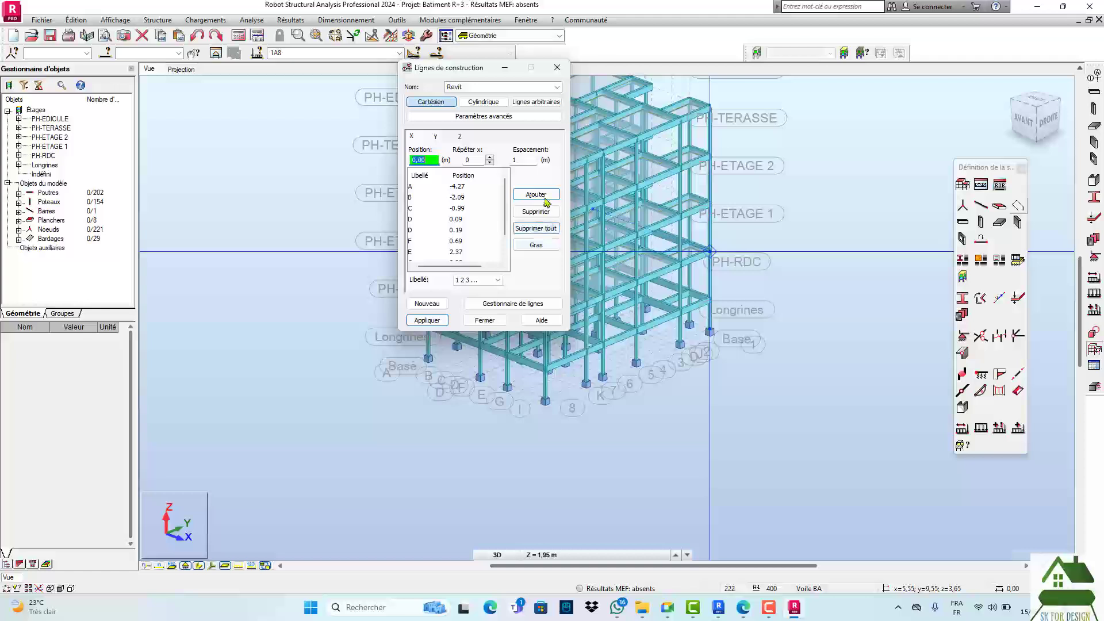
click(507, 116)
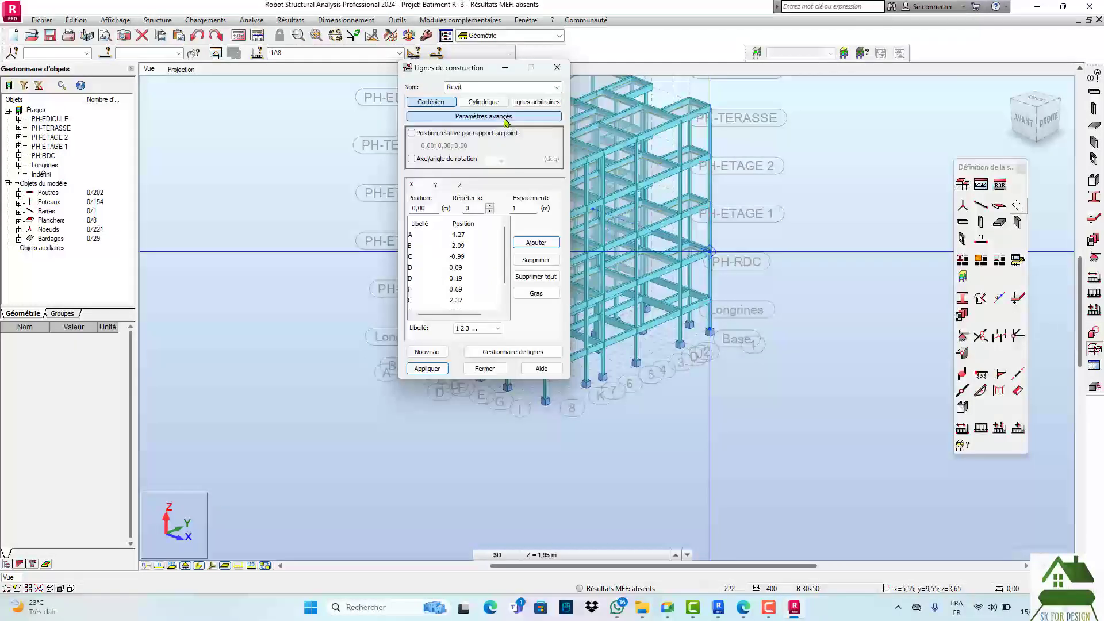
click(508, 353)
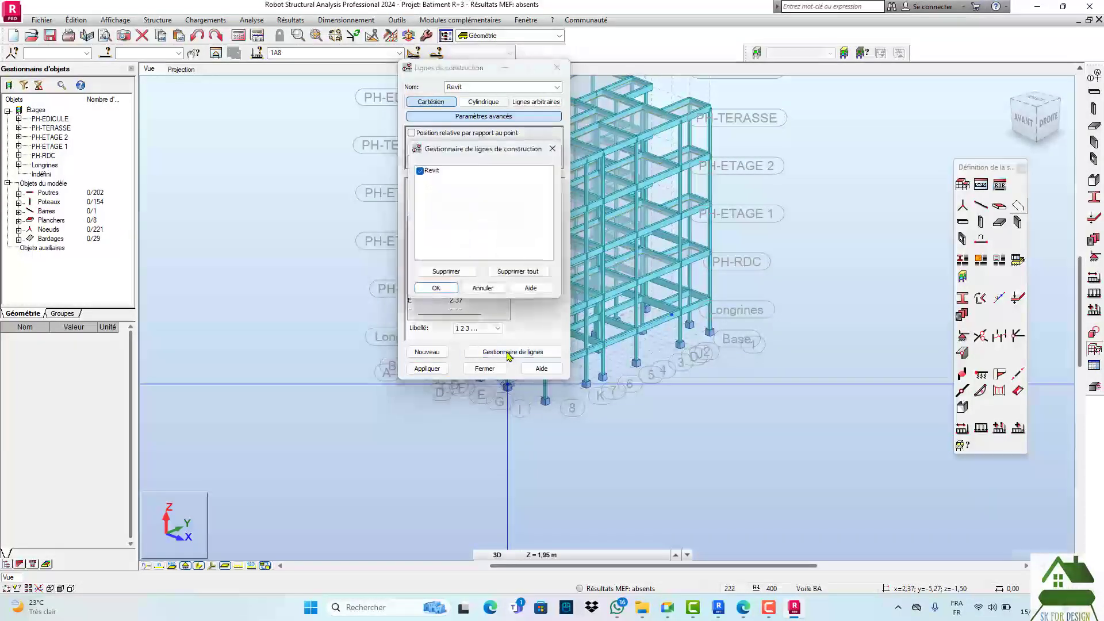
click(420, 171)
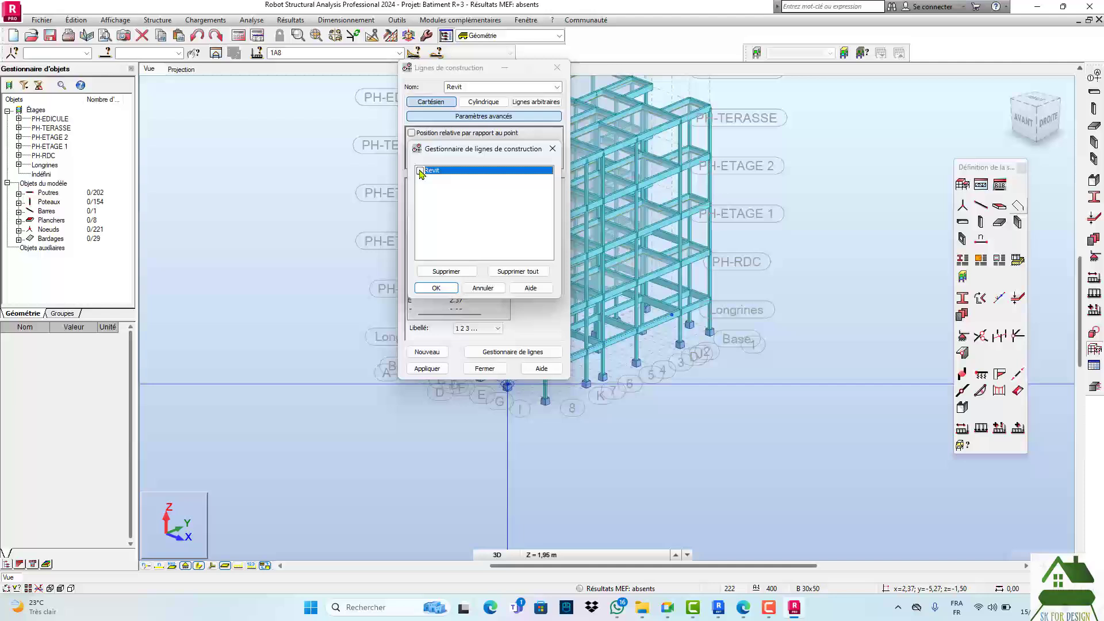
click(436, 288)
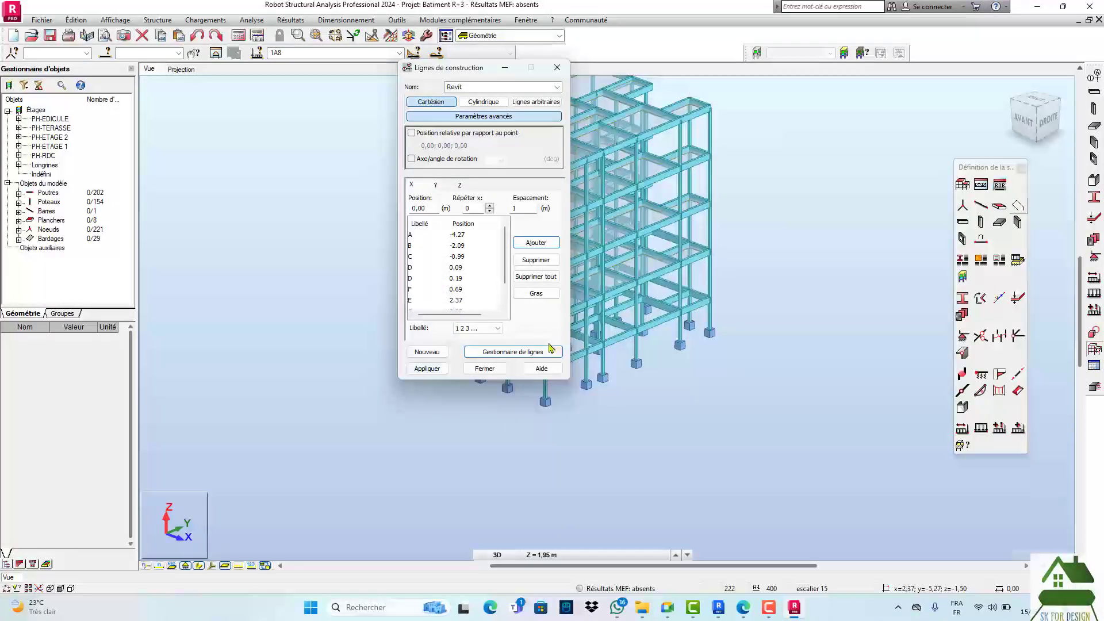
drag(440, 68, 312, 121)
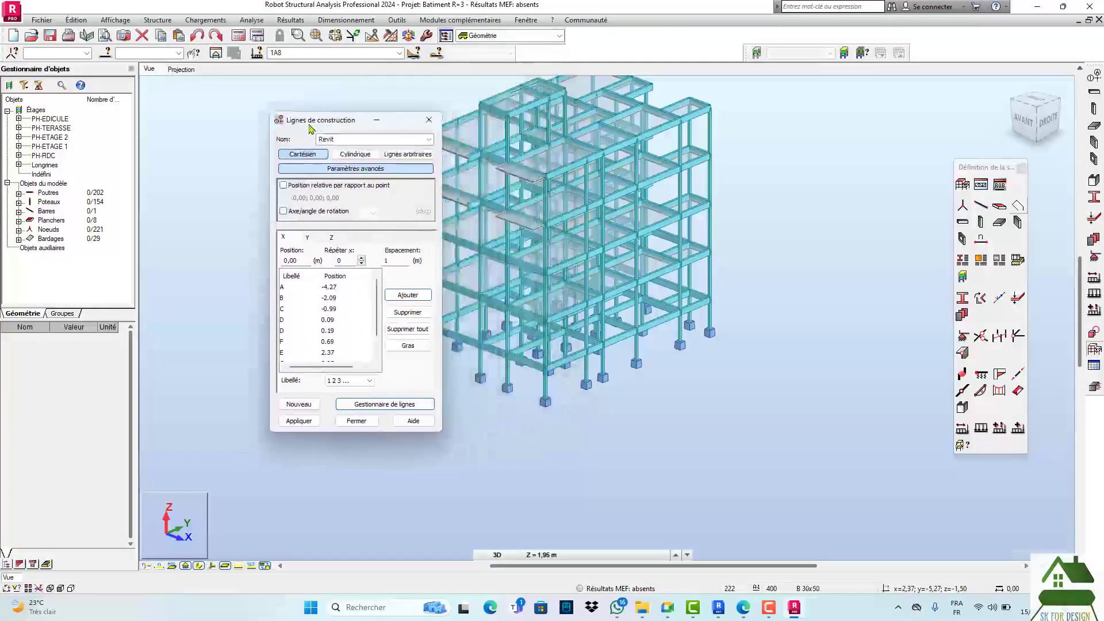
click(299, 422)
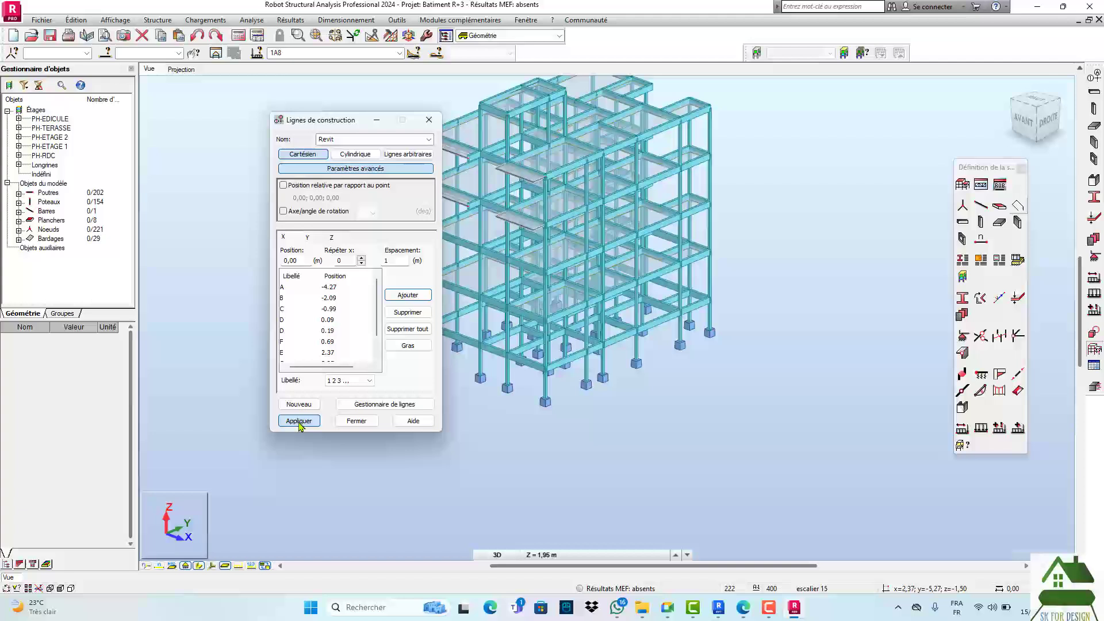
click(353, 422)
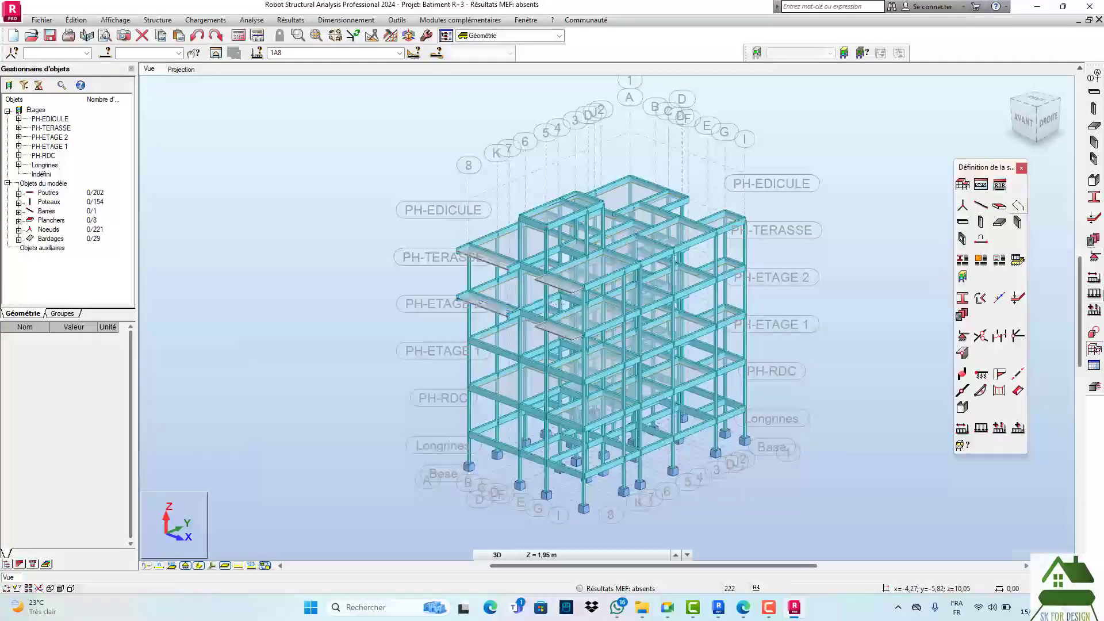
- Switch off the display of the Revit construction lines in the line manager and close without reapplying the grid
click(1094, 76)
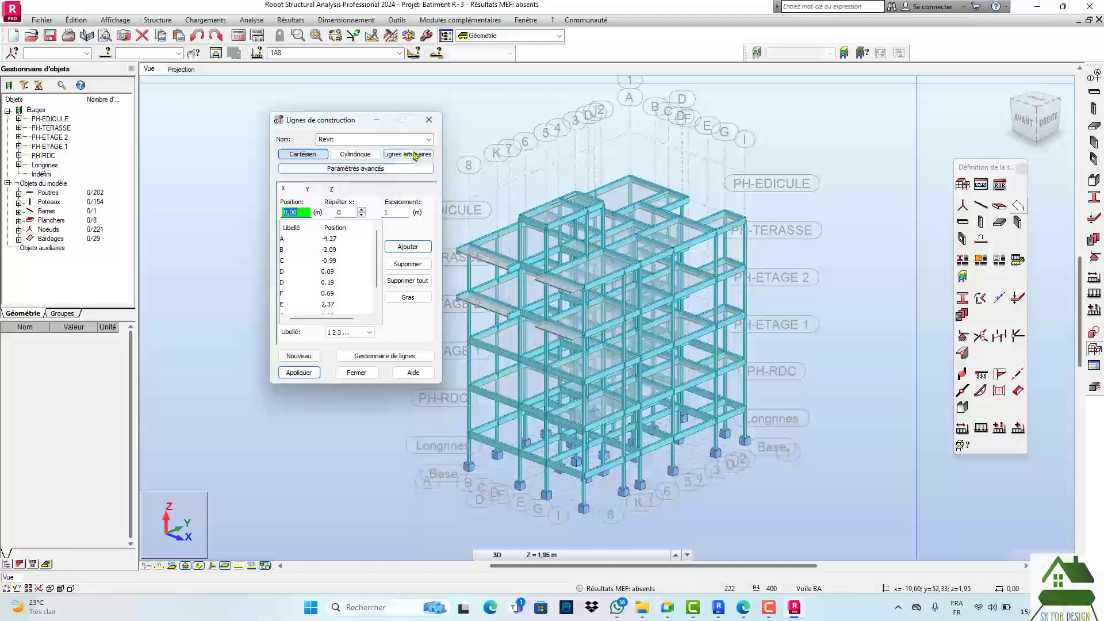
click(378, 358)
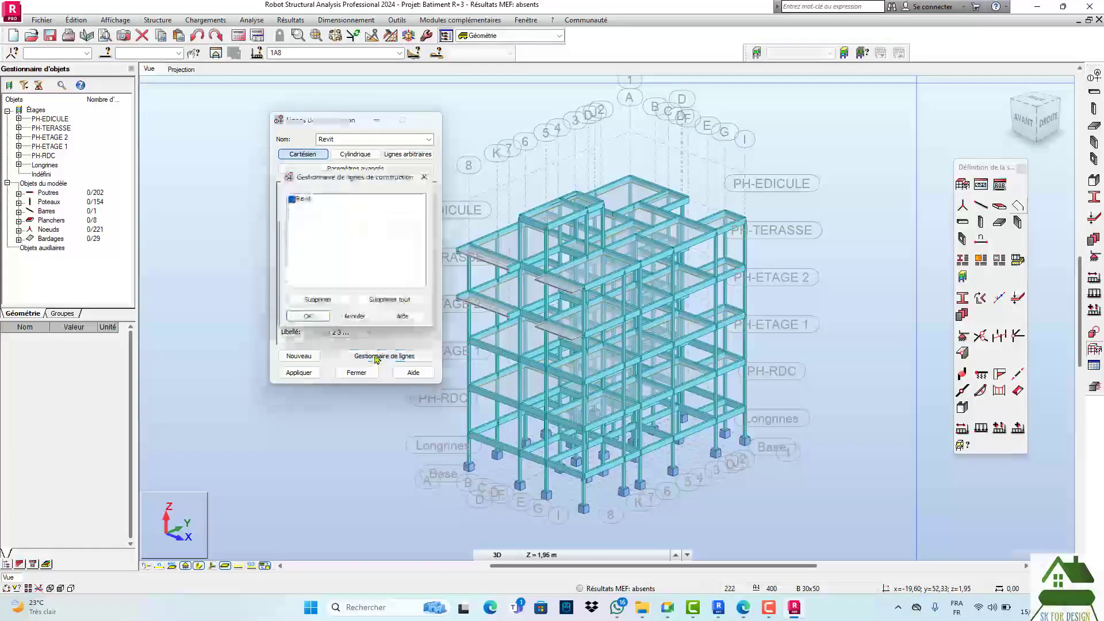
click(300, 318)
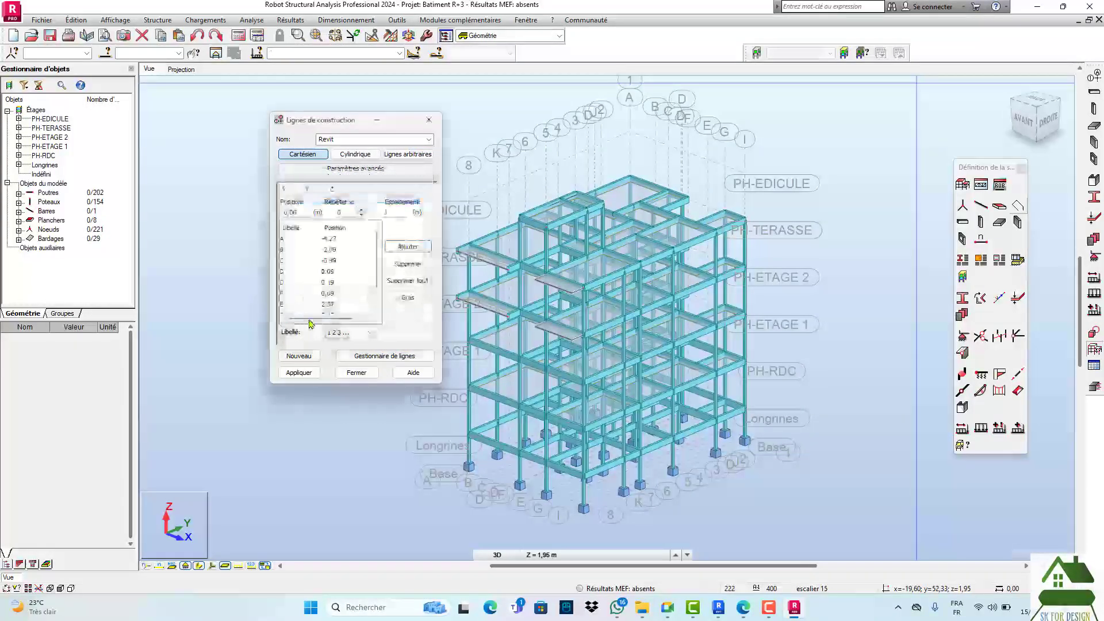
click(355, 374)
- Rerun the structure verification on the model with supports, check the report for errors and warnings, and close it
scroll(397, 207, down, 2)
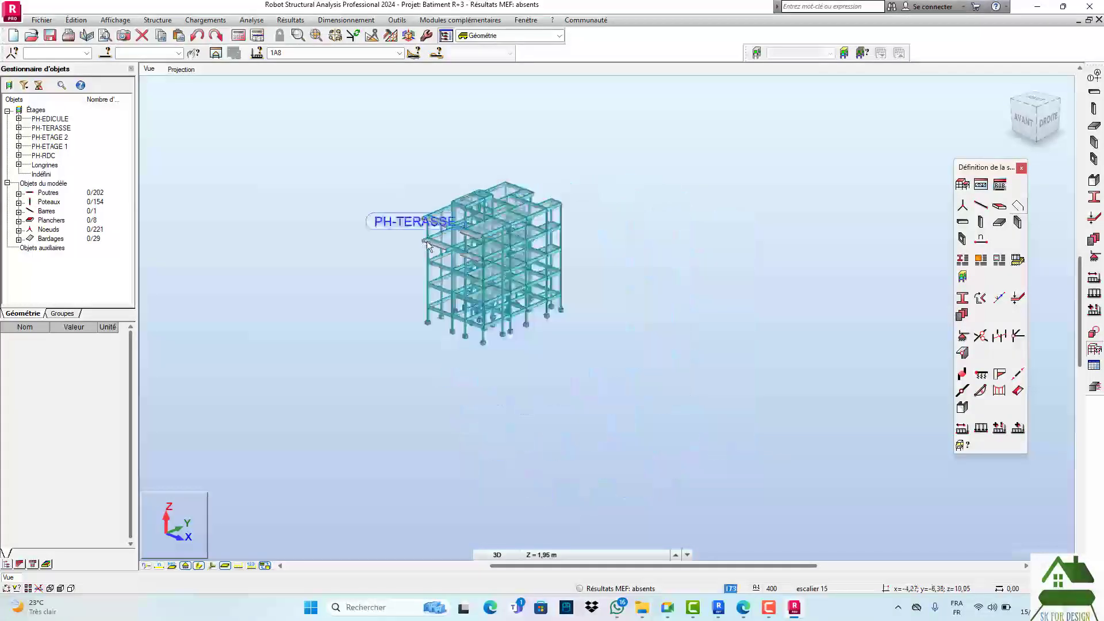
scroll(505, 280, up, 3)
drag(1043, 121, 972, 168)
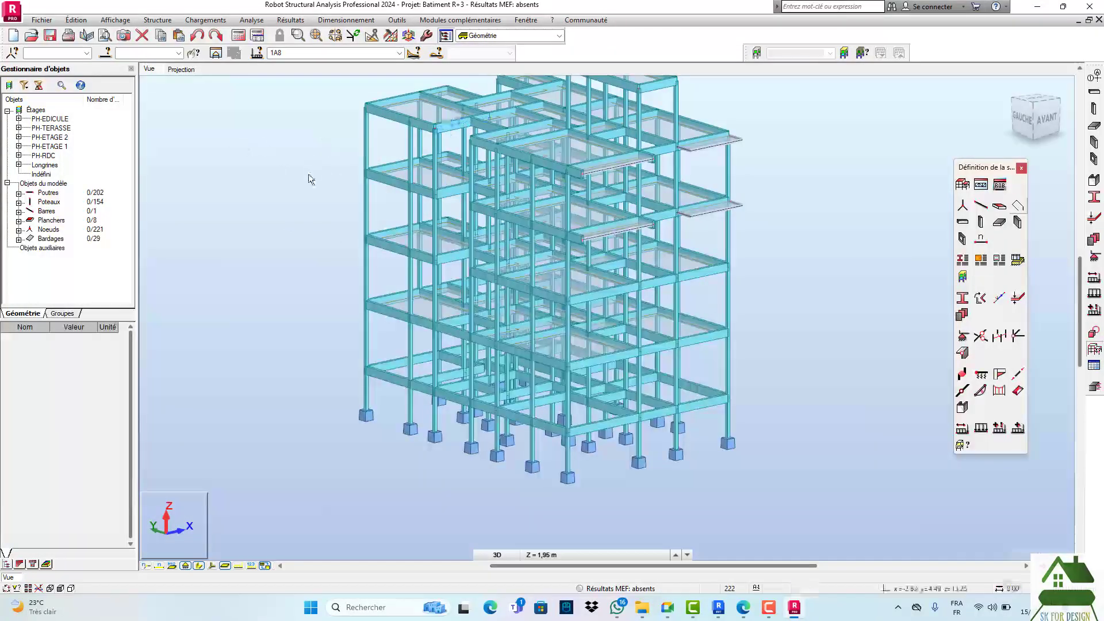
scroll(604, 296, down, 1)
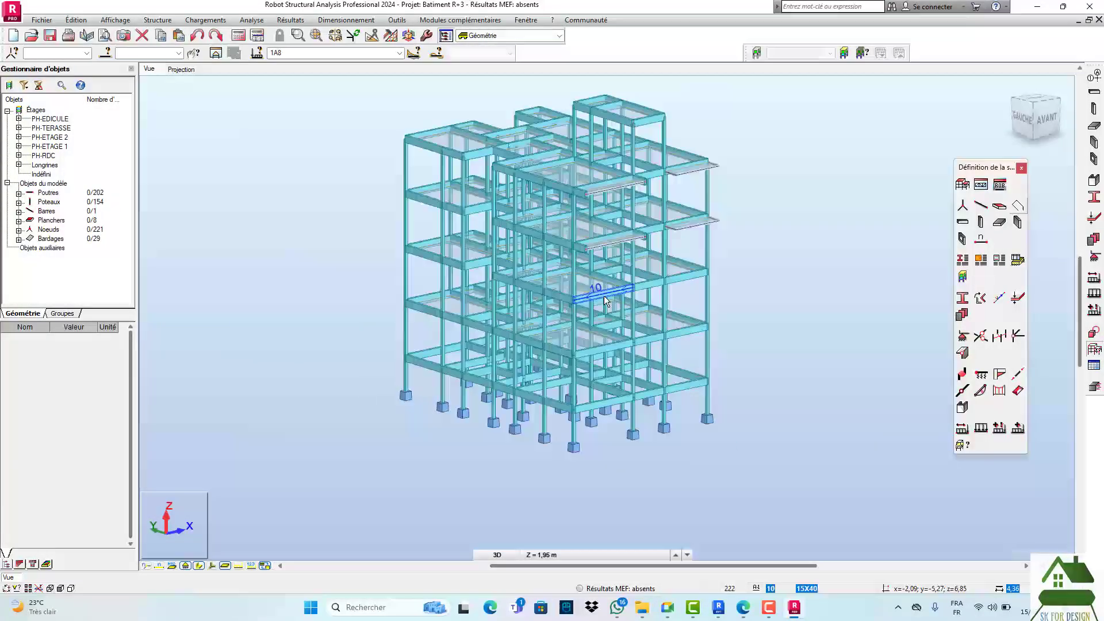
click(251, 20)
click(273, 126)
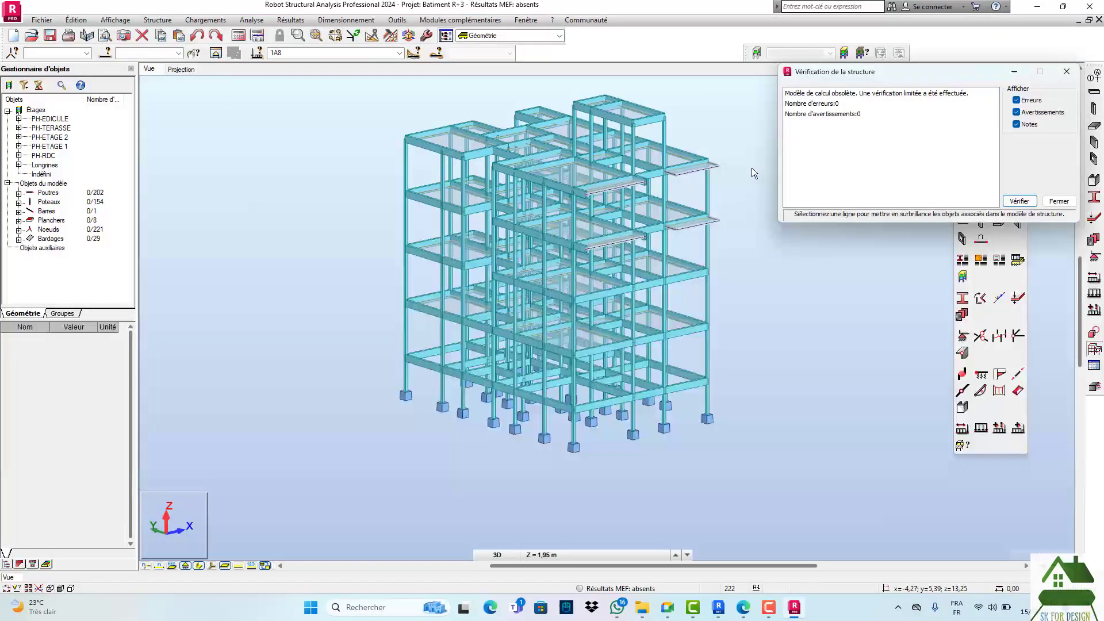
click(1067, 71)
click(1046, 94)
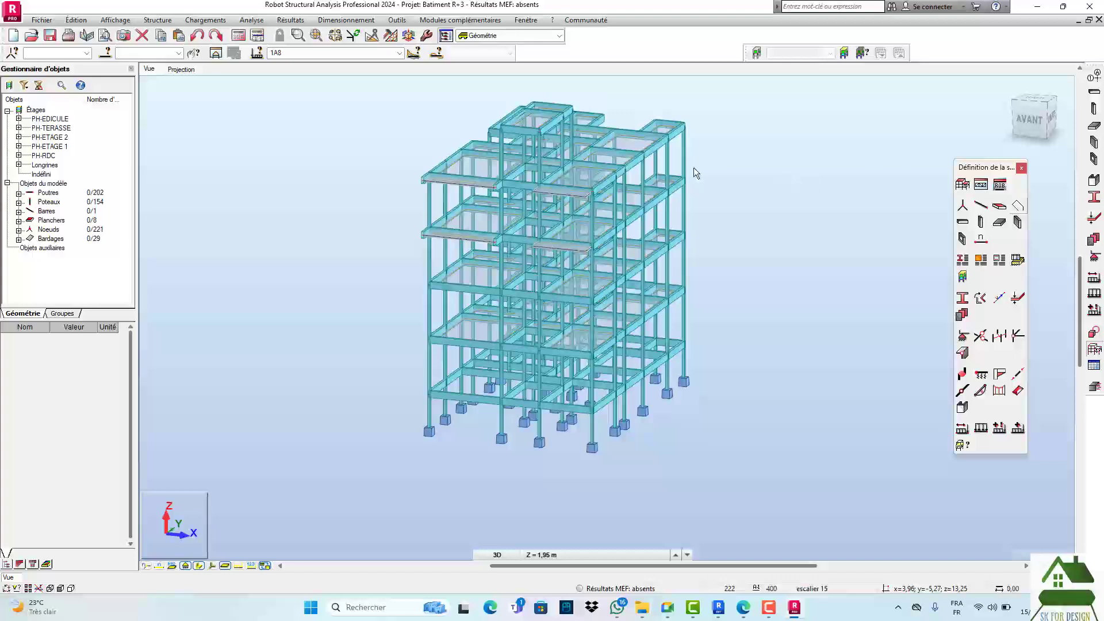
scroll(695, 172, up, 3)
scroll(707, 201, down, 2)
click(1034, 121)
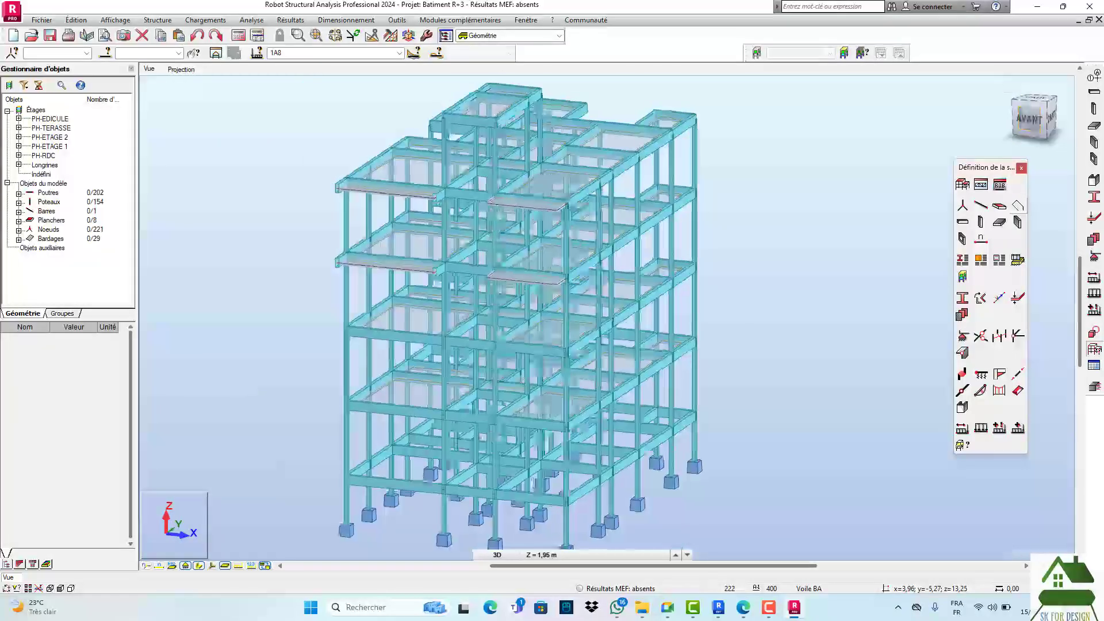
- Delete bar 65, the short 15X40 beam inside the Longrines level near the building's front corner
middle_drag(798, 181, 804, 149)
middle_drag(794, 331, 814, 265)
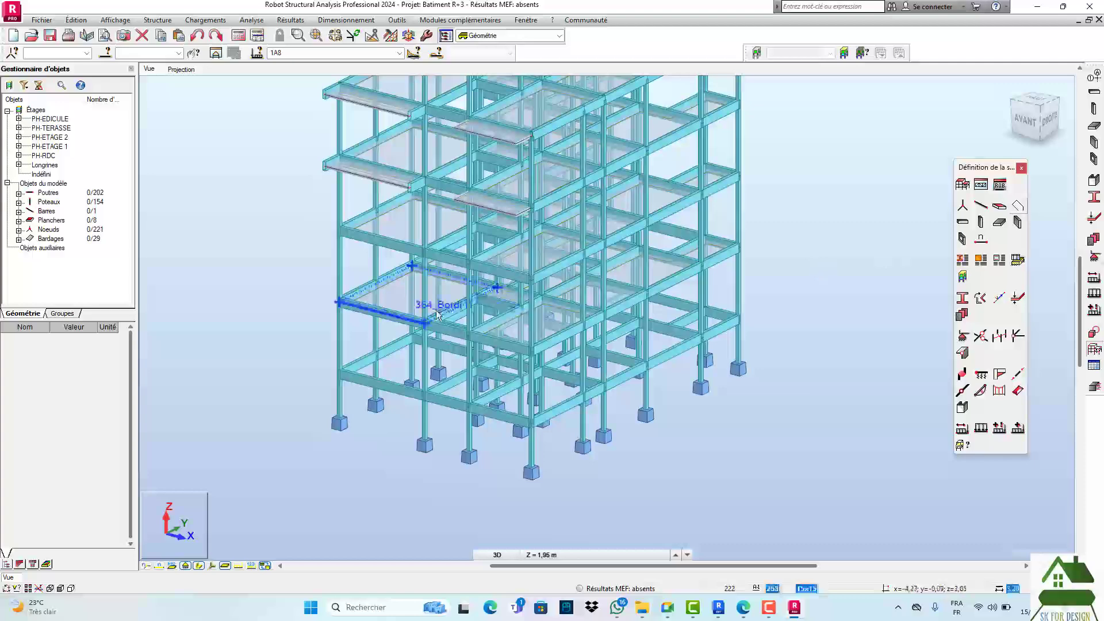
scroll(534, 370, up, 5)
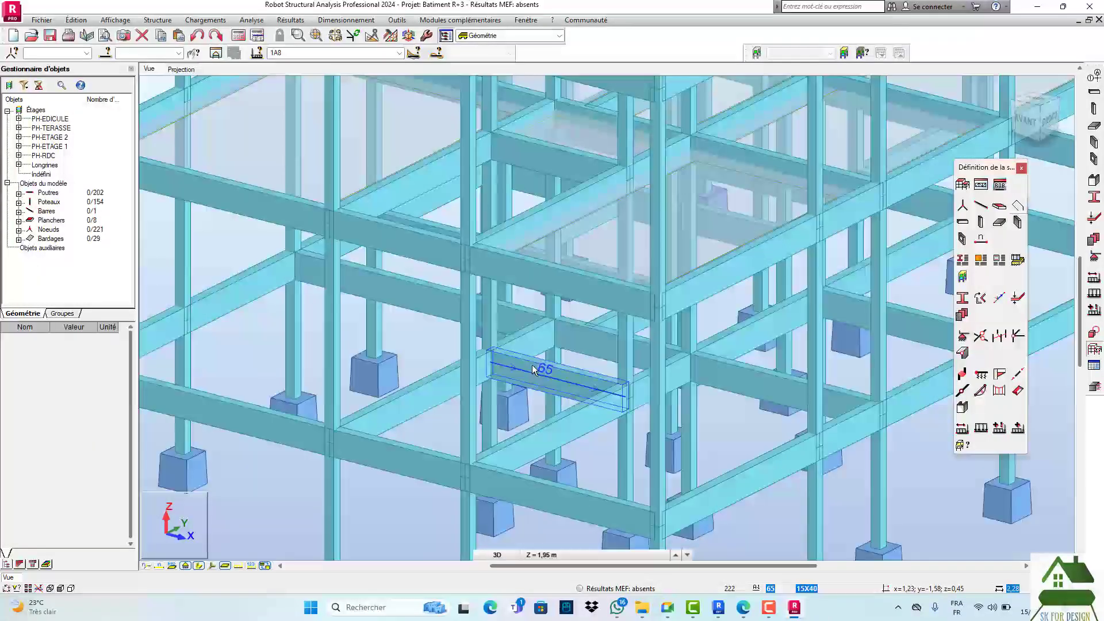
scroll(532, 365, down, 1)
scroll(531, 365, down, 3)
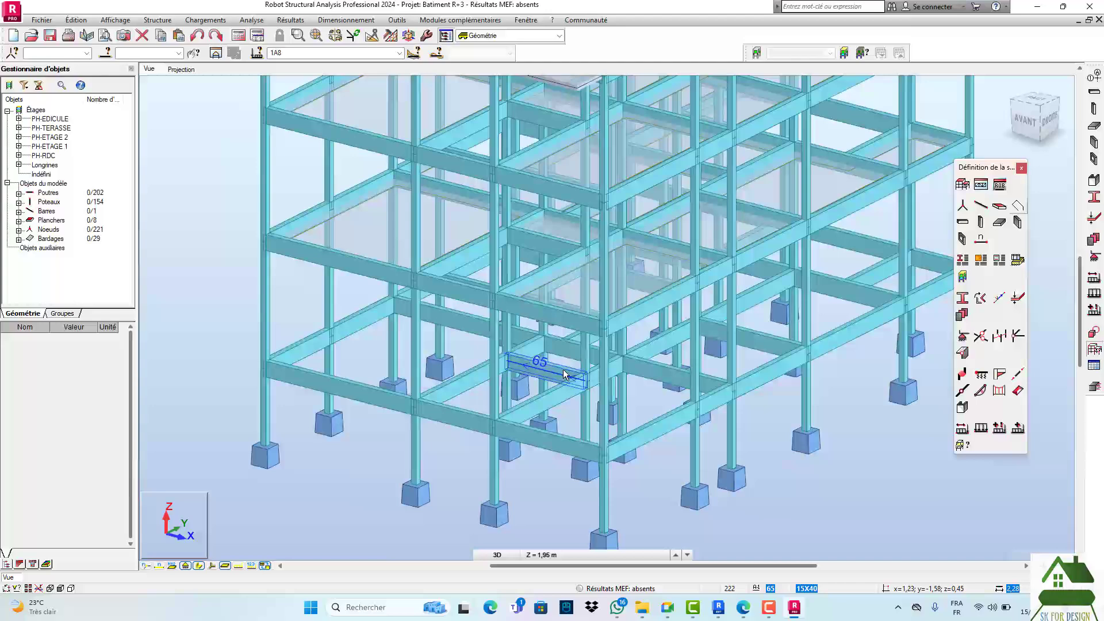
click(563, 374)
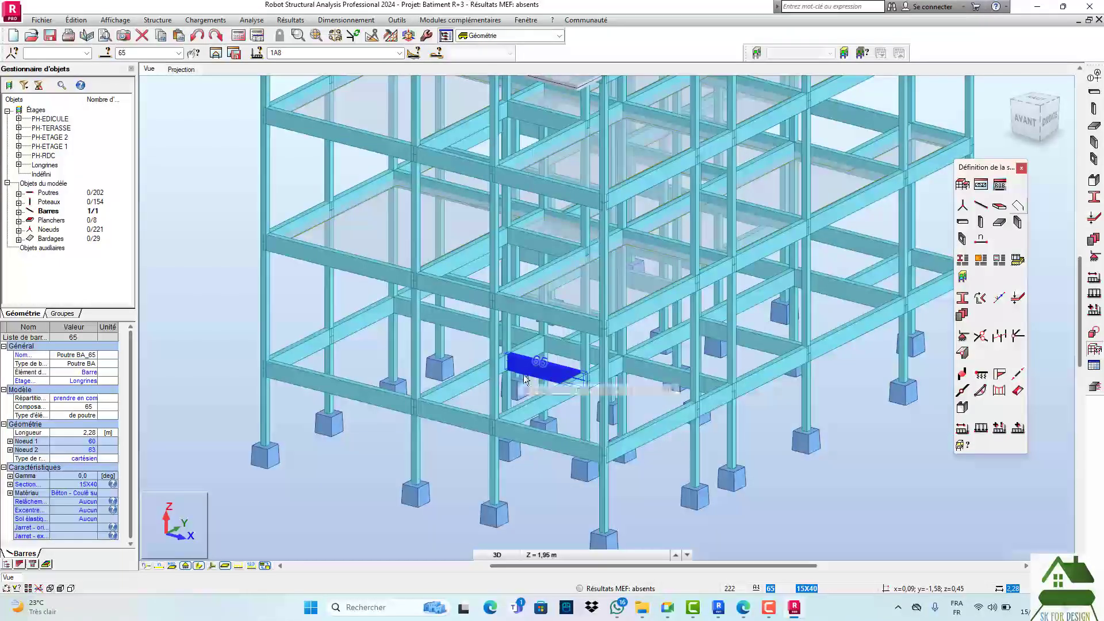
key(Delete)
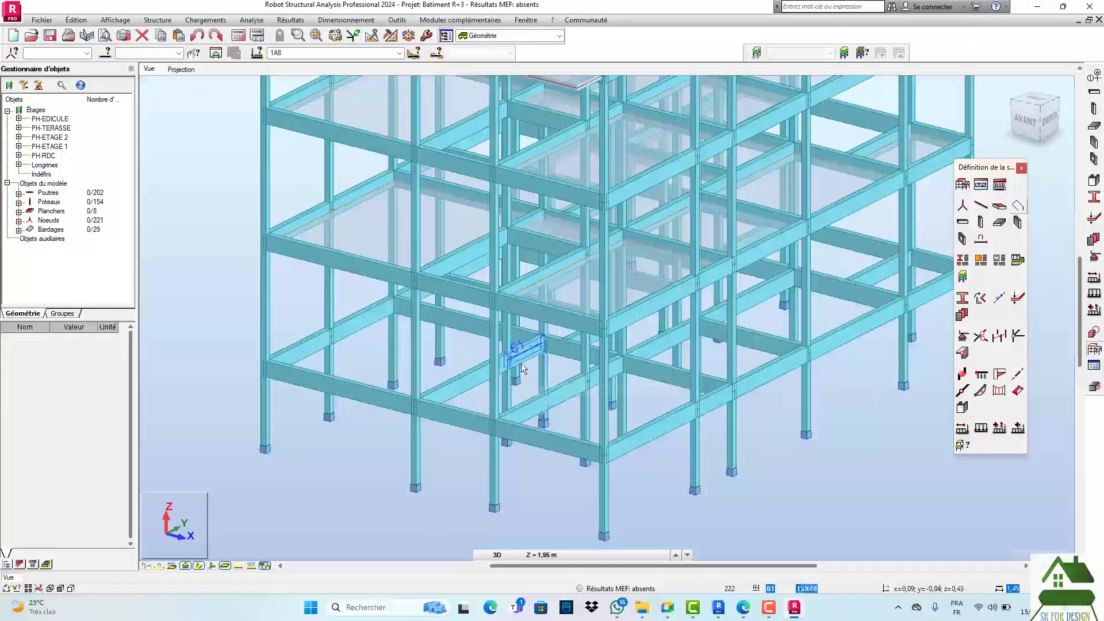
- Run the structure verification on the calculation model, close its report and save the project
scroll(521, 363, up, 3)
scroll(502, 357, down, 5)
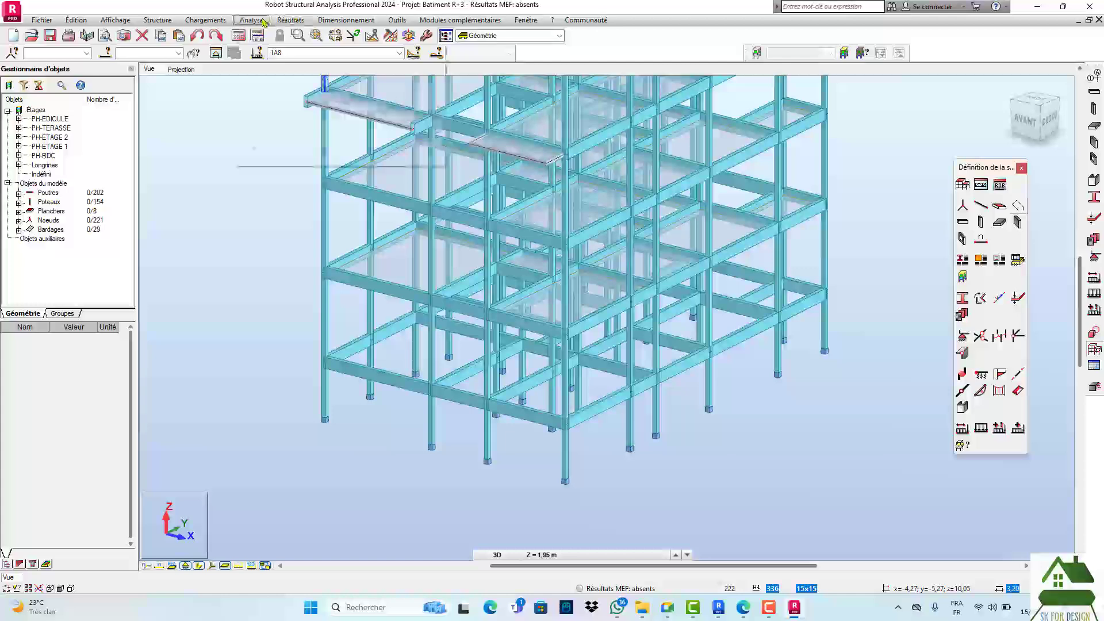
click(251, 20)
click(283, 124)
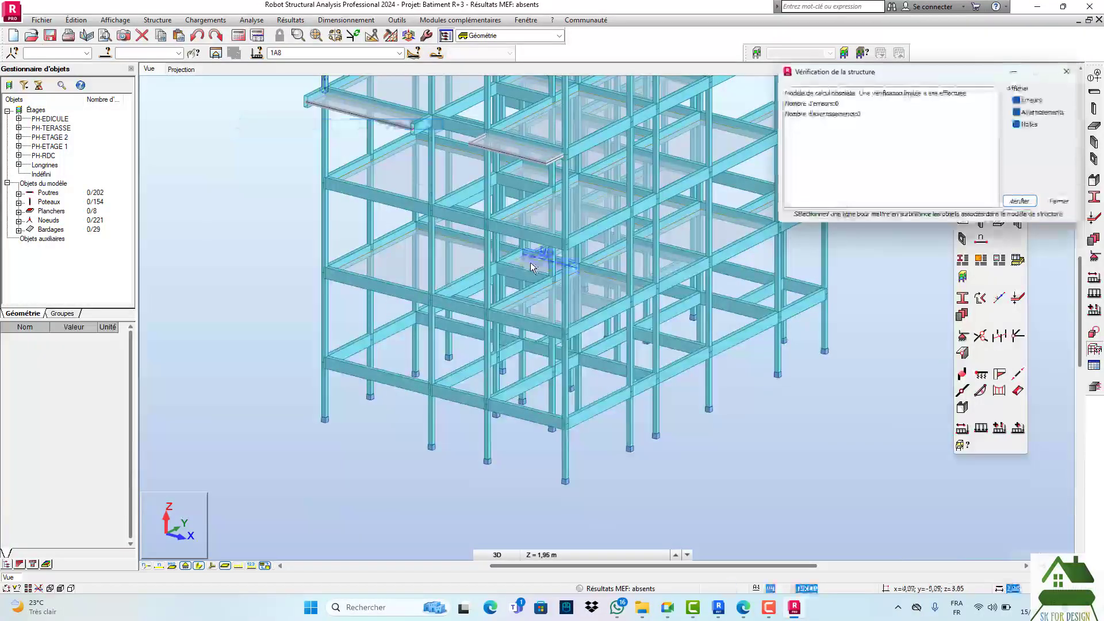
click(1067, 72)
scroll(682, 374, down, 5)
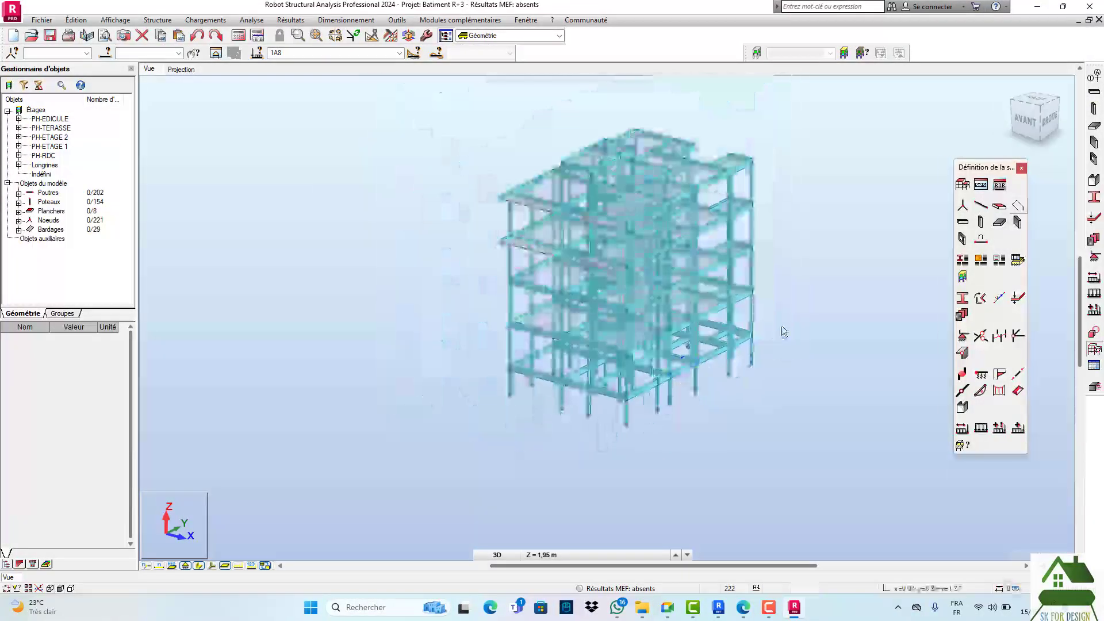
click(50, 36)
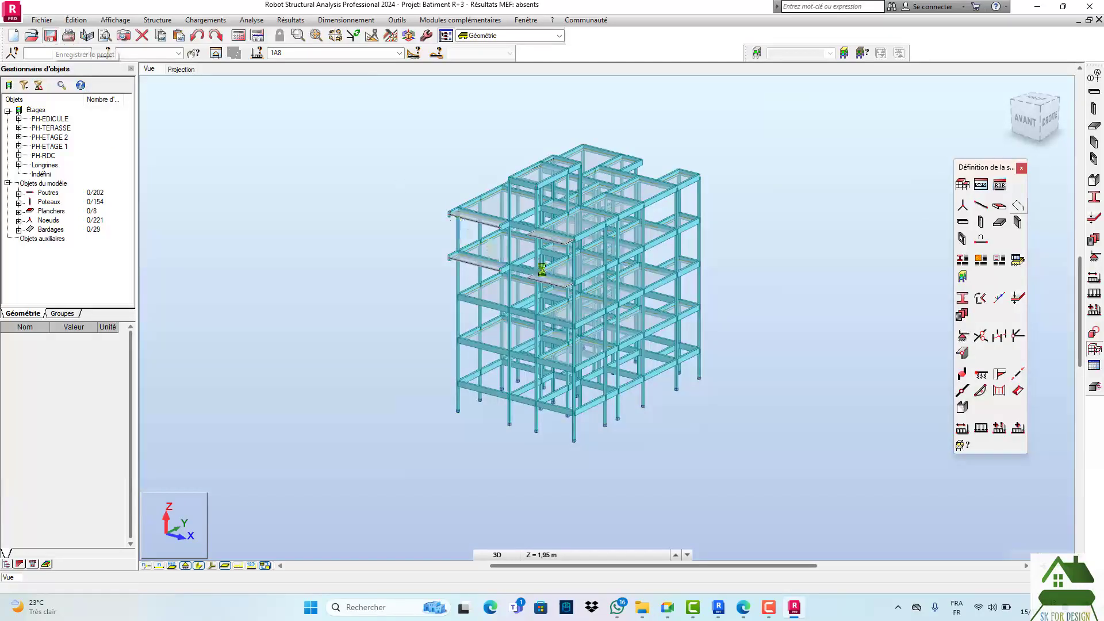
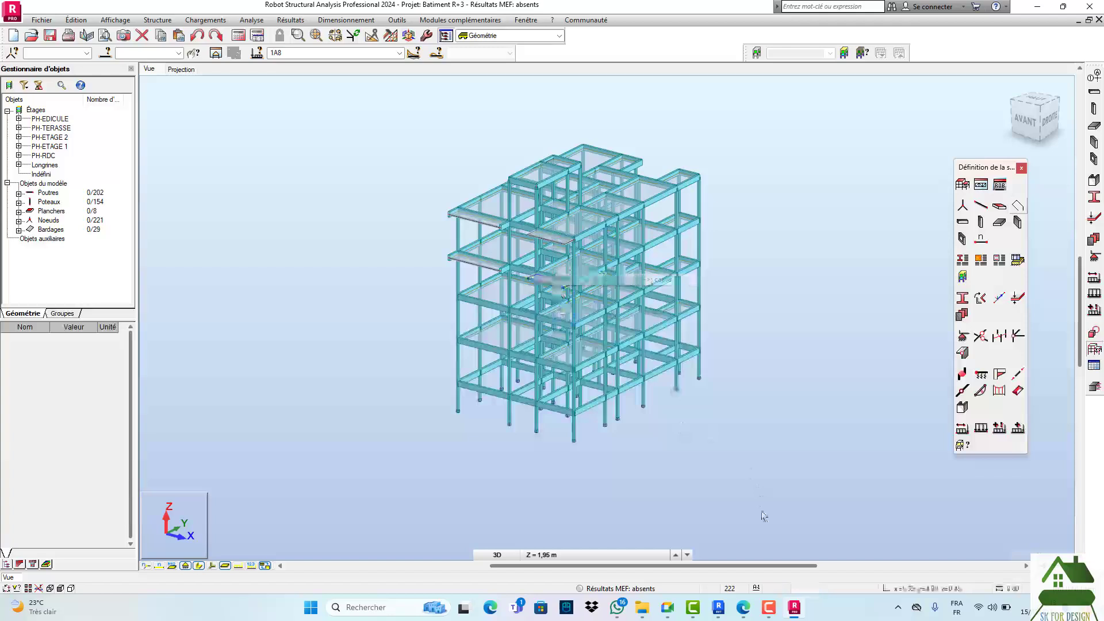
- Switch to the Google Meet call and start a new Jamboard whiteboard from the meeting activities
click(614, 537)
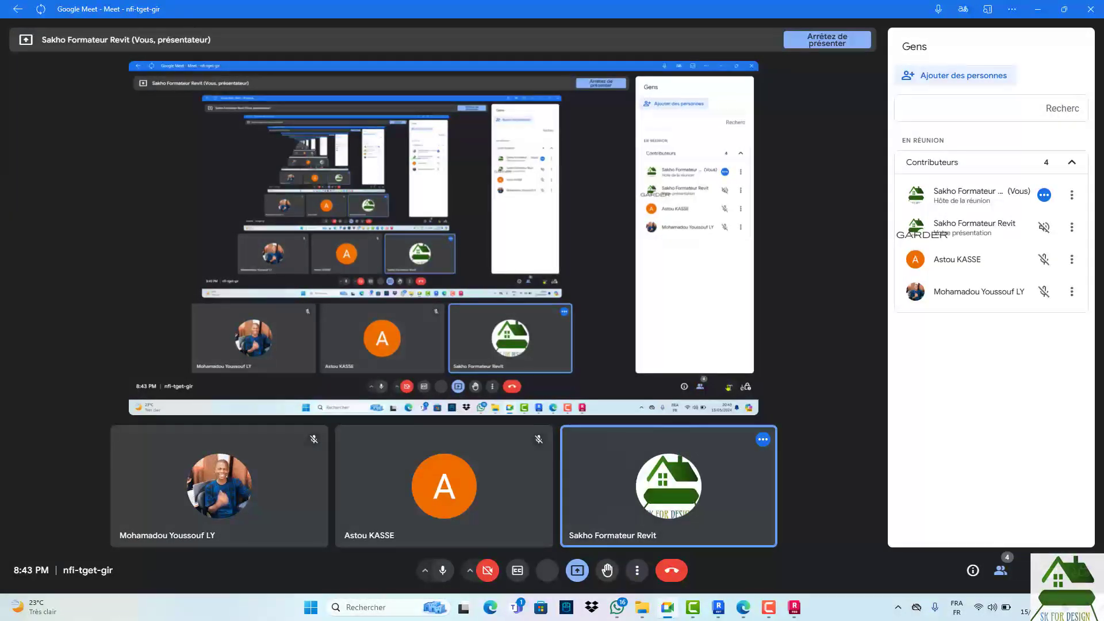
click(1056, 571)
click(989, 230)
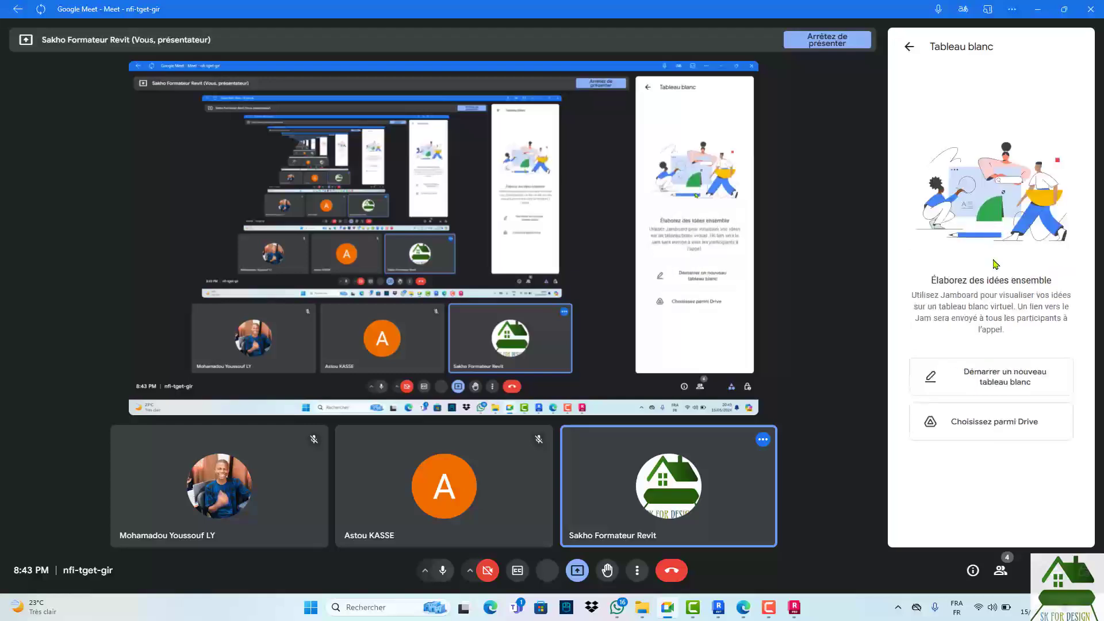
click(998, 381)
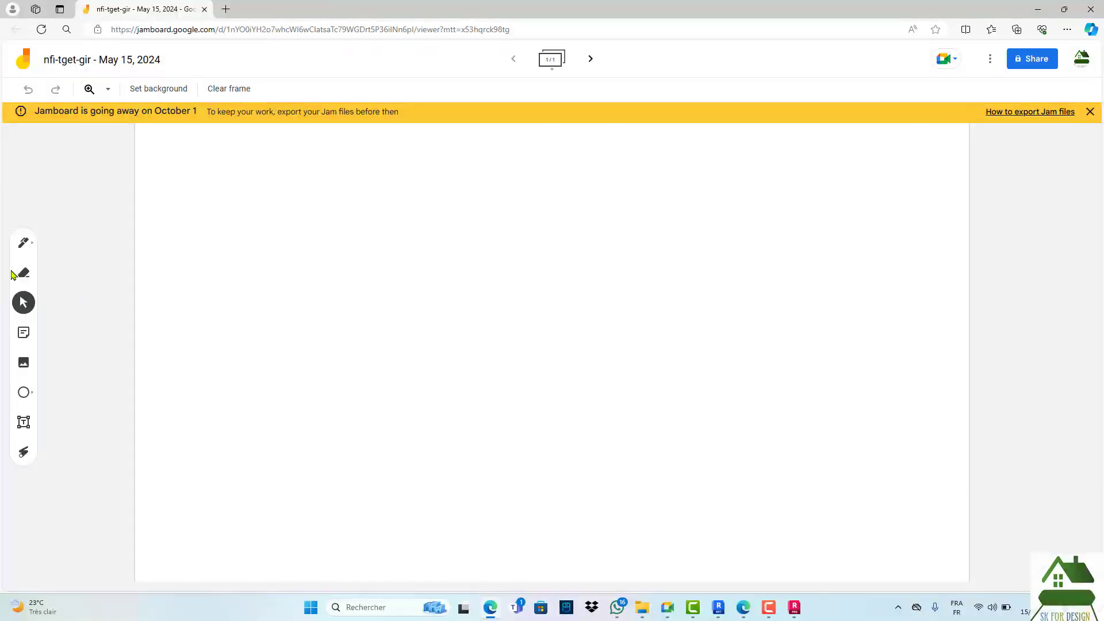
click(24, 243)
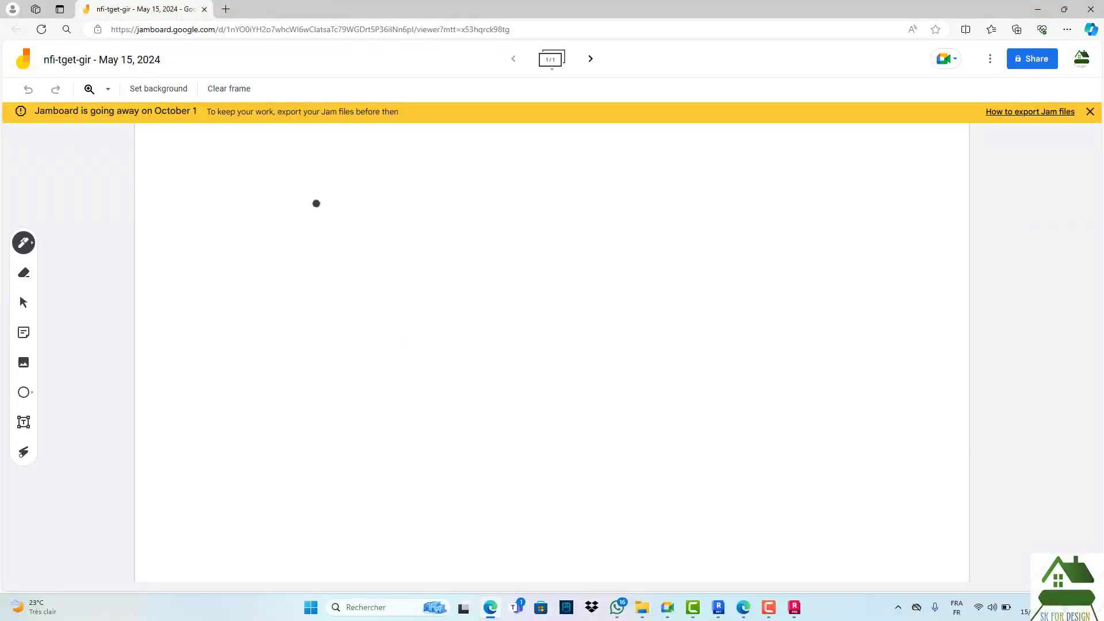
mouse_move(316, 204)
mouse_down()
mouse_move(308, 370)
mouse_move(543, 385)
mouse_move(429, 205)
mouse_move(515, 195)
mouse_move(534, 395)
mouse_up()
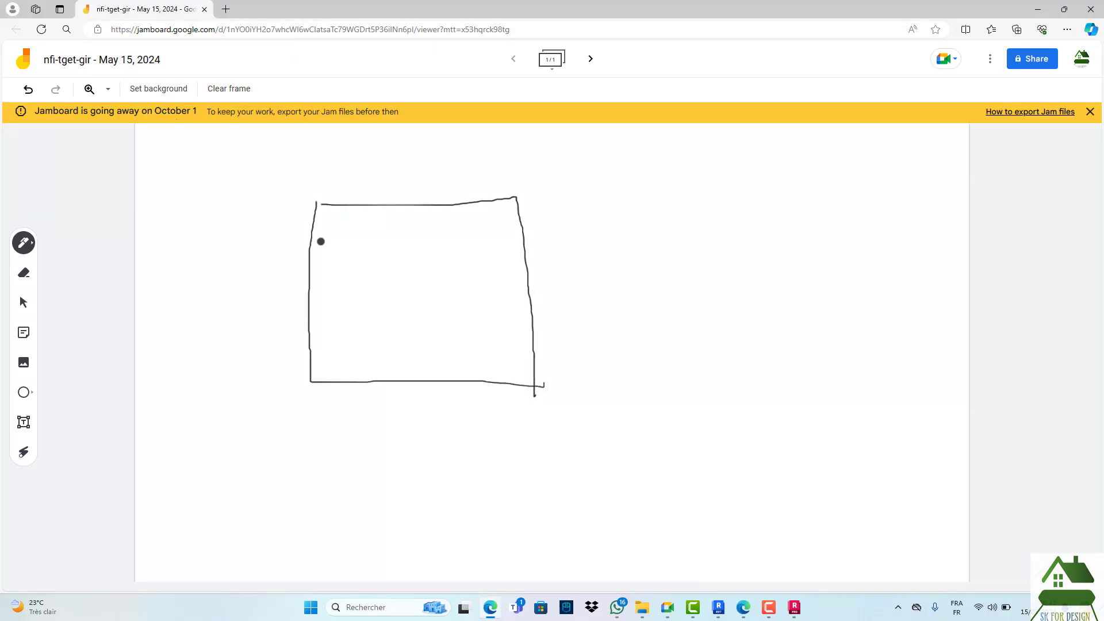
drag(314, 245, 529, 237)
click(28, 91)
click(30, 92)
click(29, 91)
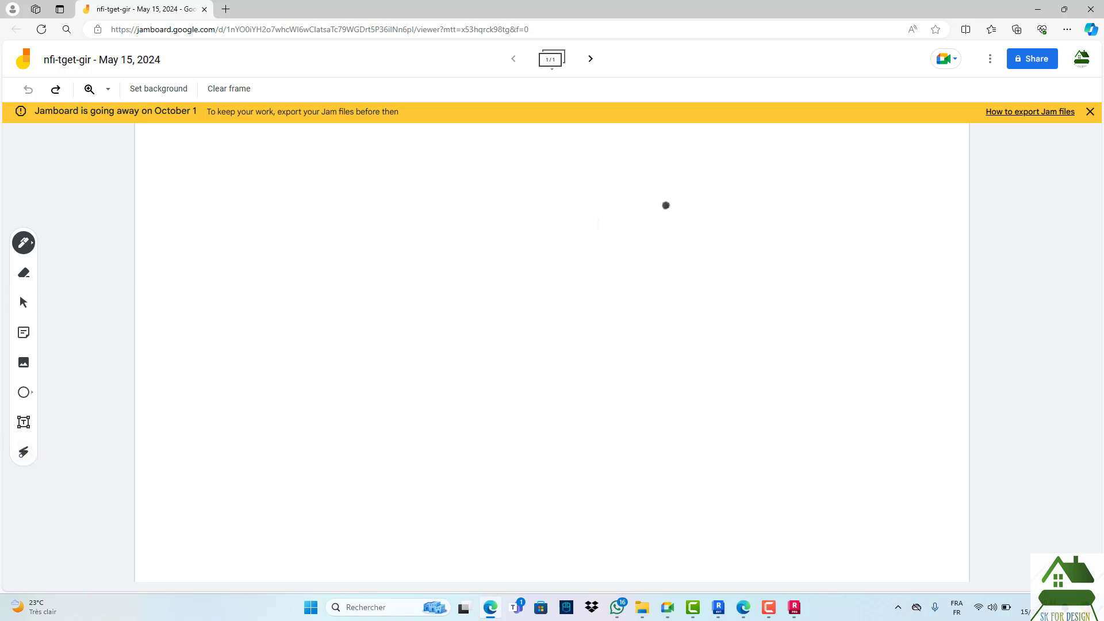
click(109, 90)
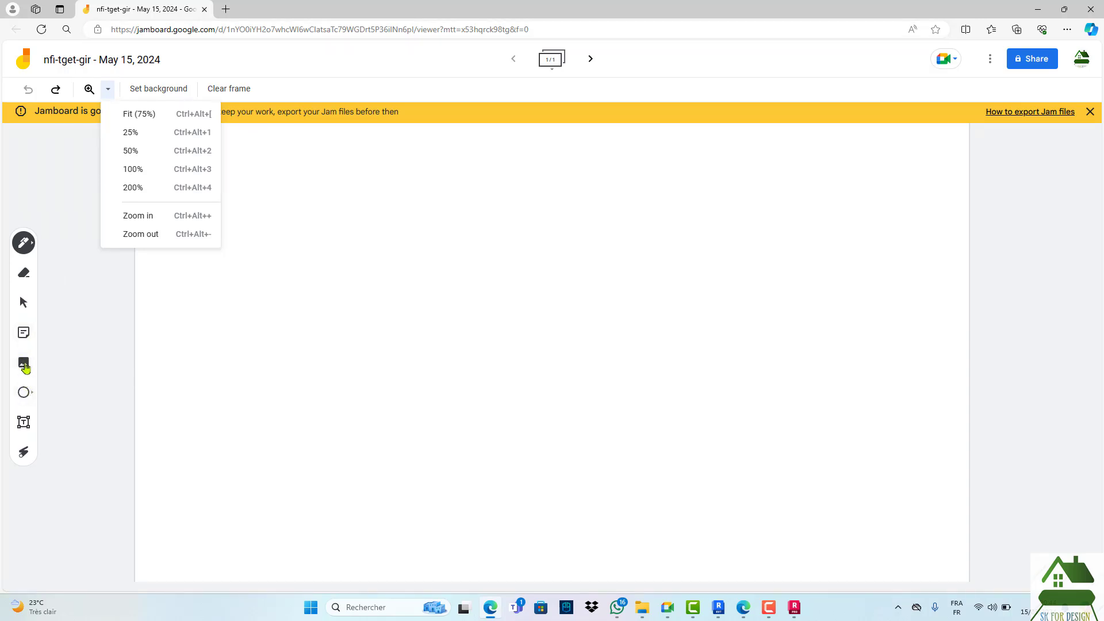
- Draw a rectangle on the whiteboard and divide it freehand into a table of four rows and two columns
click(25, 392)
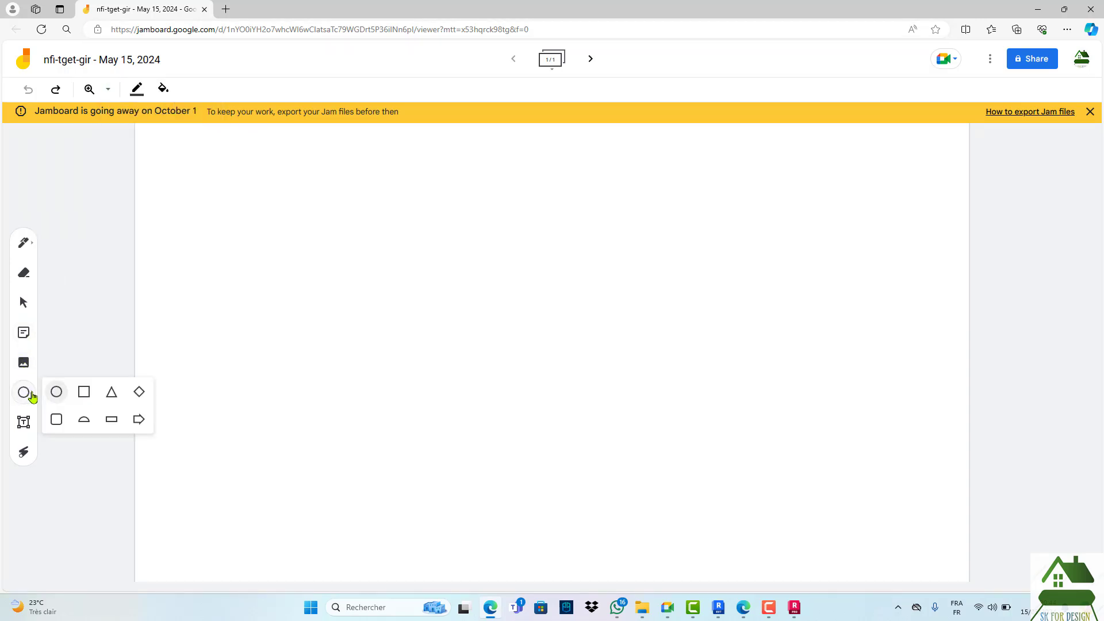
click(93, 396)
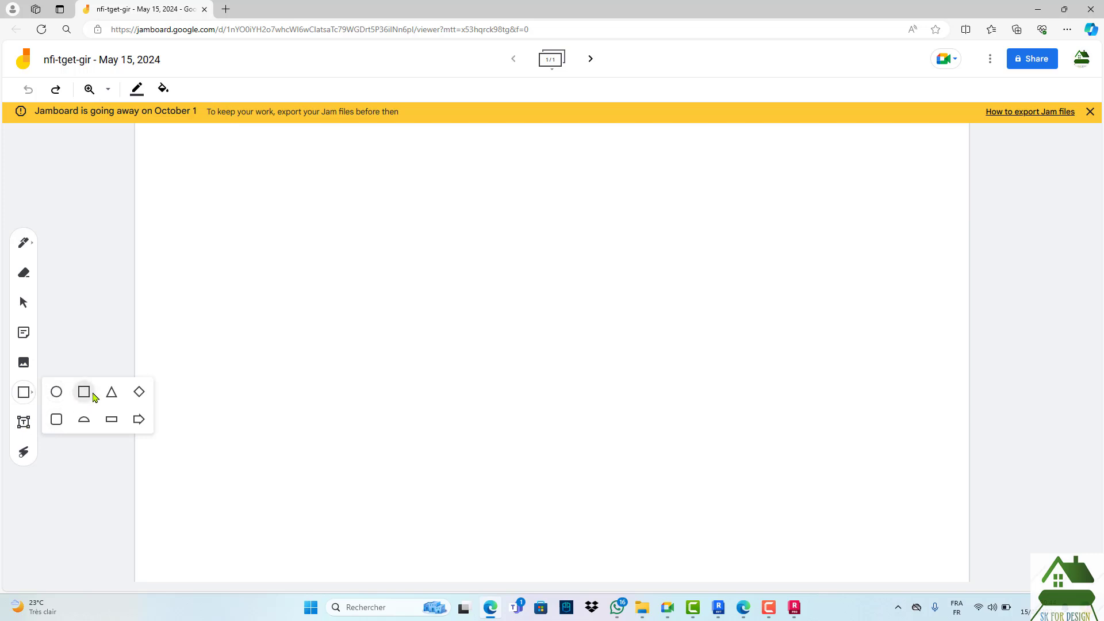
drag(349, 213, 552, 450)
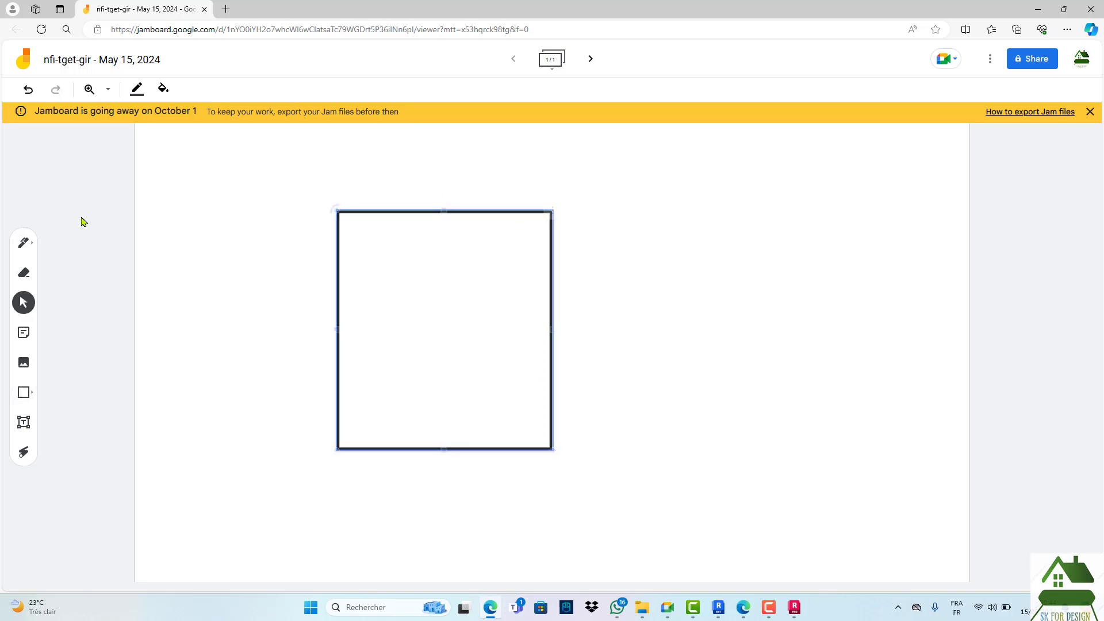
click(24, 242)
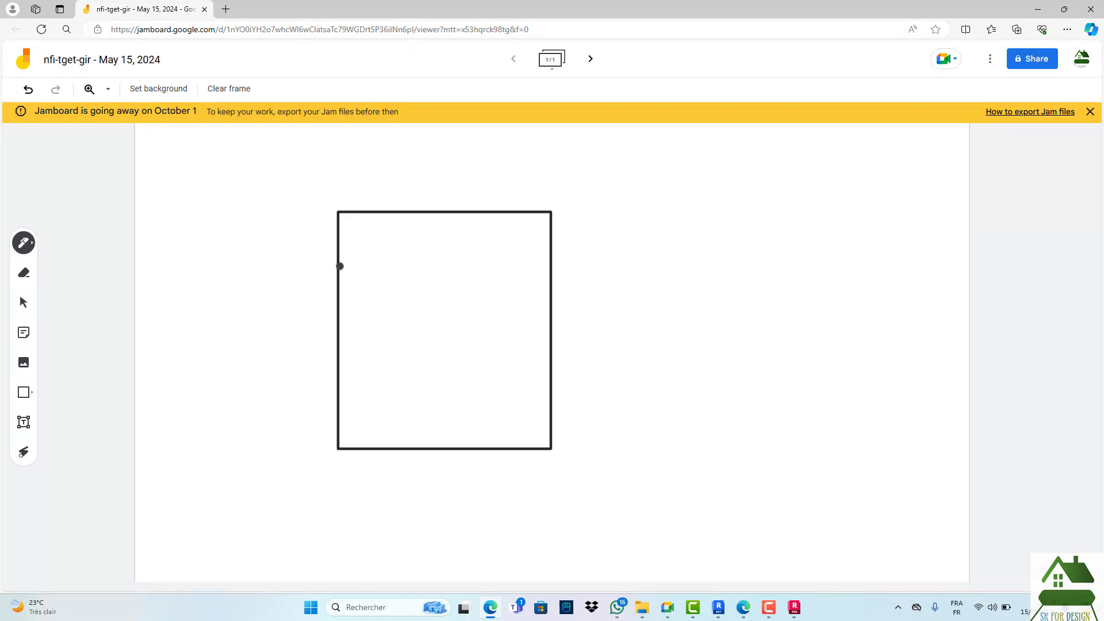
drag(340, 266, 550, 267)
drag(343, 332, 563, 323)
drag(336, 396, 560, 397)
drag(412, 209, 397, 444)
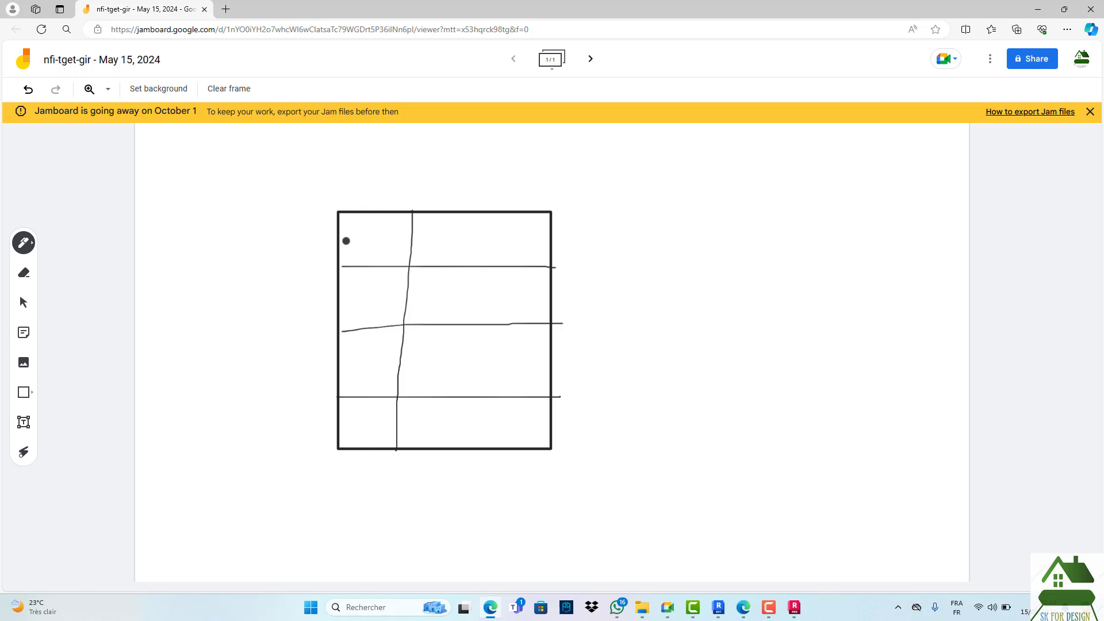
- Handwrite the labels 16+4, E and R in the first column of the table's first three rows
mouse_move(346, 240)
mouse_down()
mouse_move(355, 229)
mouse_move(362, 246)
mouse_move(396, 246)
mouse_move(362, 305)
mouse_move(373, 293)
mouse_up()
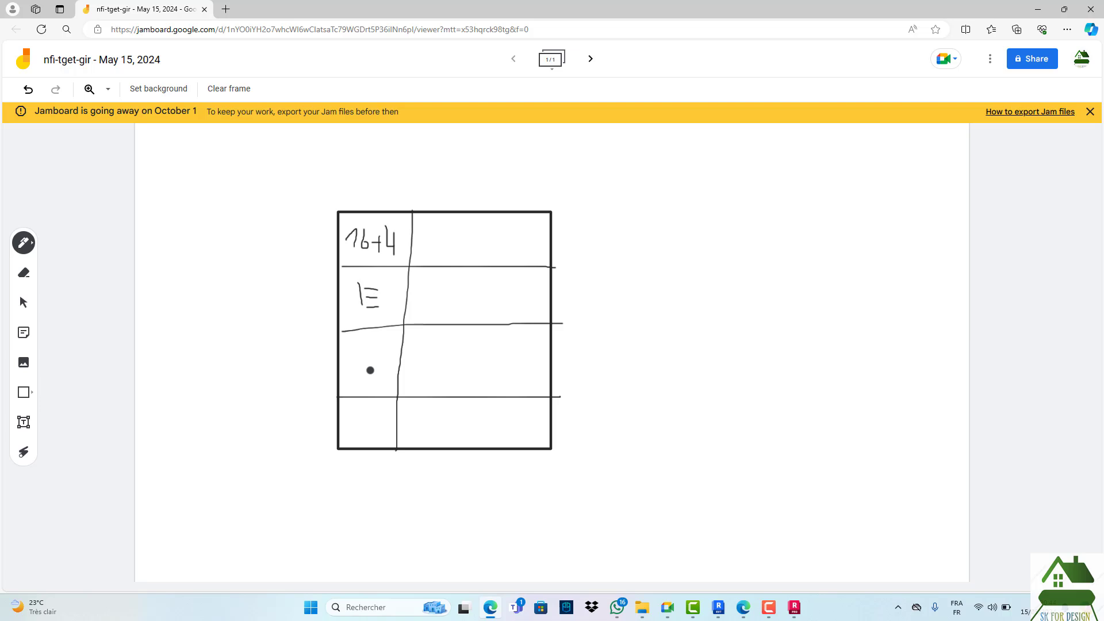
mouse_move(359, 347)
mouse_down()
mouse_move(358, 380)
mouse_move(361, 347)
mouse_move(374, 379)
mouse_up()
- Sketch beside the table a vertical line crossed by horizontal level lines, with a layered slab band at the middle level
drag(196, 168, 190, 412)
drag(165, 295, 250, 305)
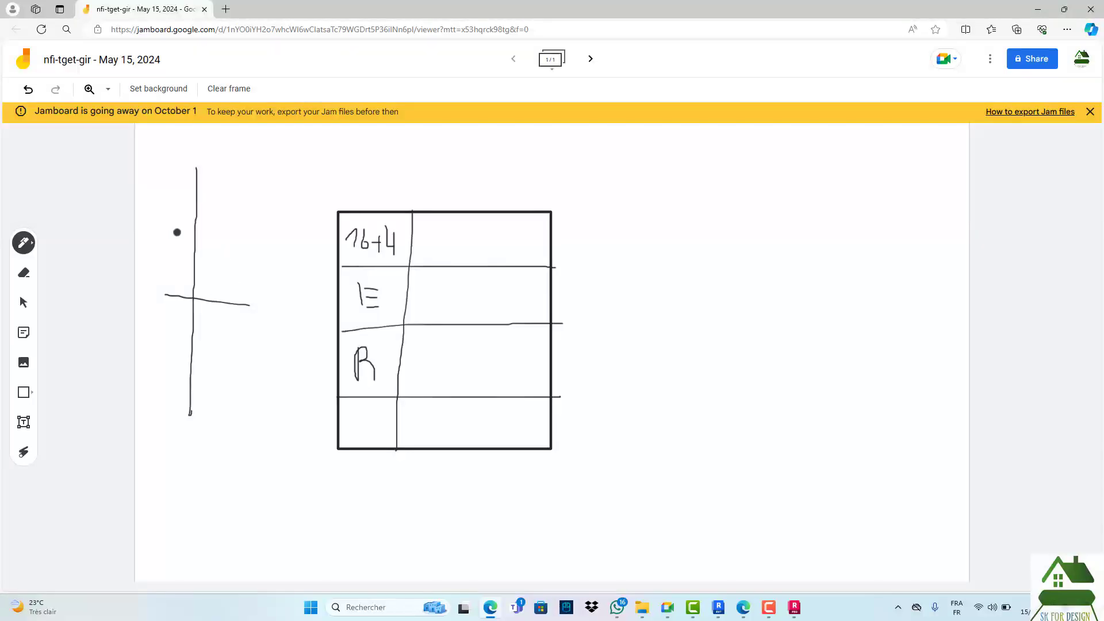
drag(174, 232, 240, 239)
drag(188, 164, 251, 166)
drag(182, 221, 231, 224)
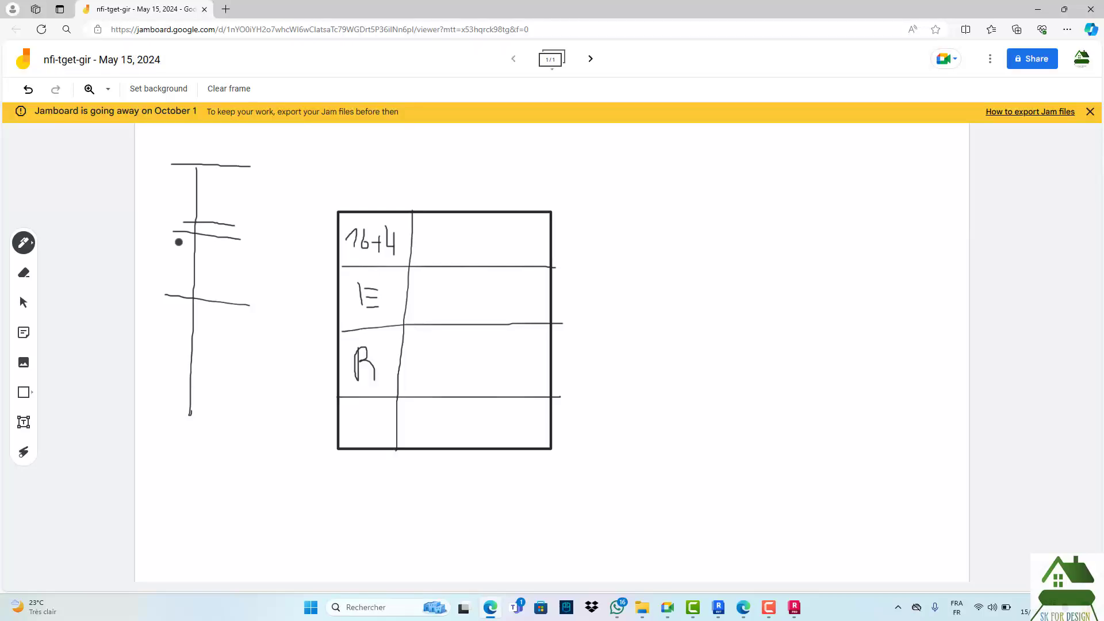
drag(178, 242, 230, 249)
drag(238, 244, 232, 251)
- Label the table's fourth row F and handwrite 285 daN/m² as the value for the 16+4 row
mouse_move(357, 412)
mouse_down()
mouse_move(364, 446)
mouse_move(386, 419)
mouse_move(379, 432)
mouse_up()
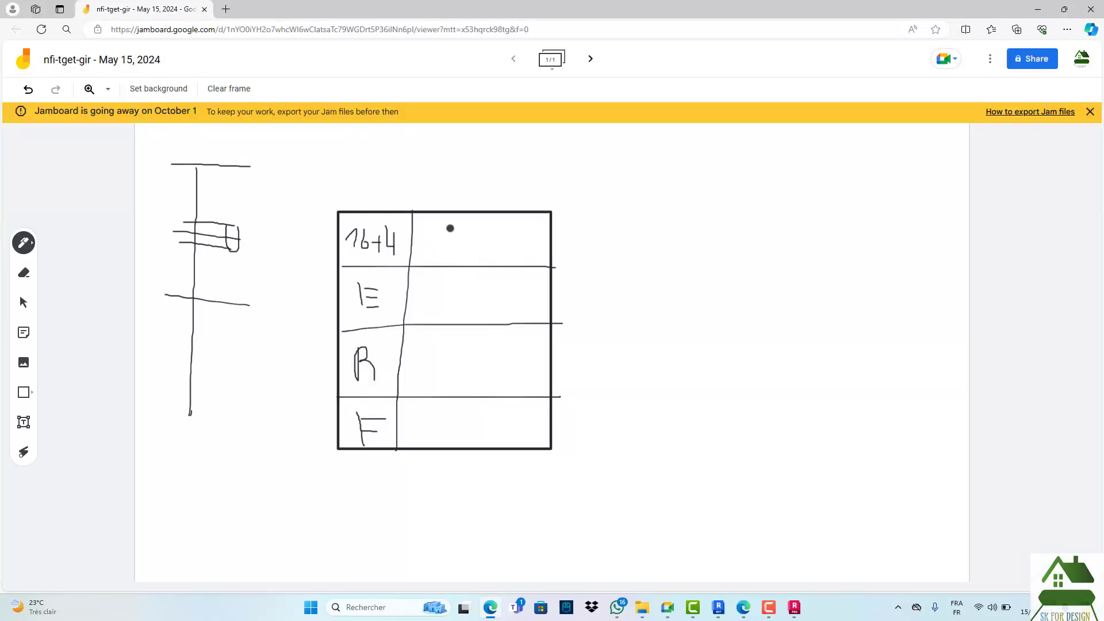
mouse_move(454, 227)
mouse_down()
mouse_move(446, 245)
mouse_move(472, 239)
mouse_move(467, 253)
mouse_move(478, 229)
mouse_move(503, 247)
mouse_move(488, 254)
mouse_up()
drag(486, 226, 489, 229)
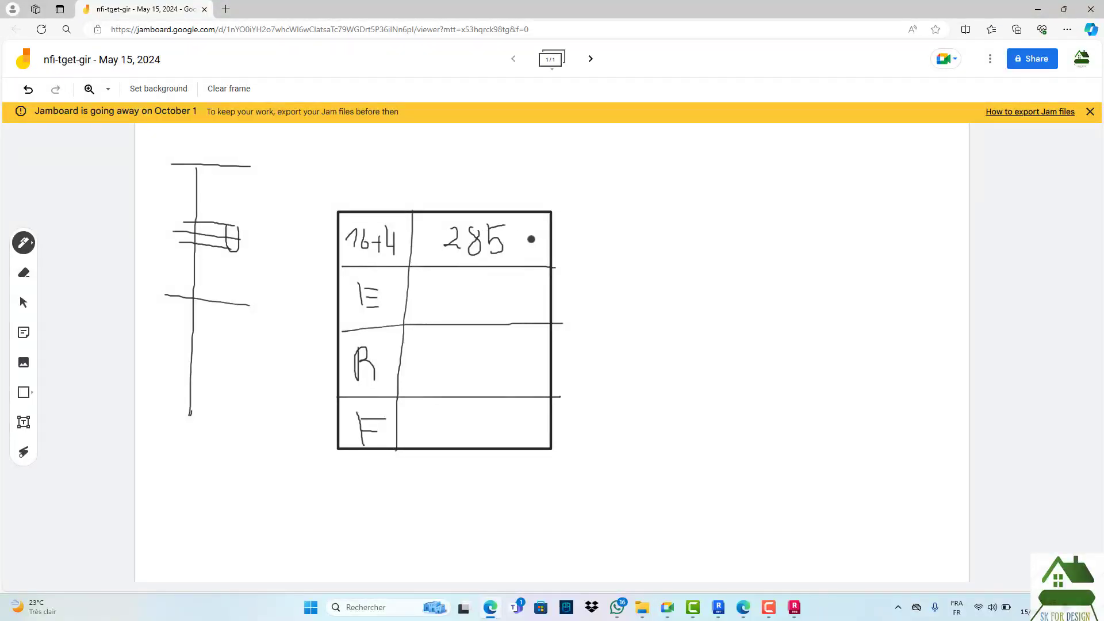
mouse_move(523, 227)
mouse_down()
mouse_move(526, 253)
mouse_move(551, 252)
mouse_move(570, 230)
mouse_move(569, 265)
mouse_move(585, 246)
mouse_move(596, 258)
mouse_move(587, 239)
mouse_up()
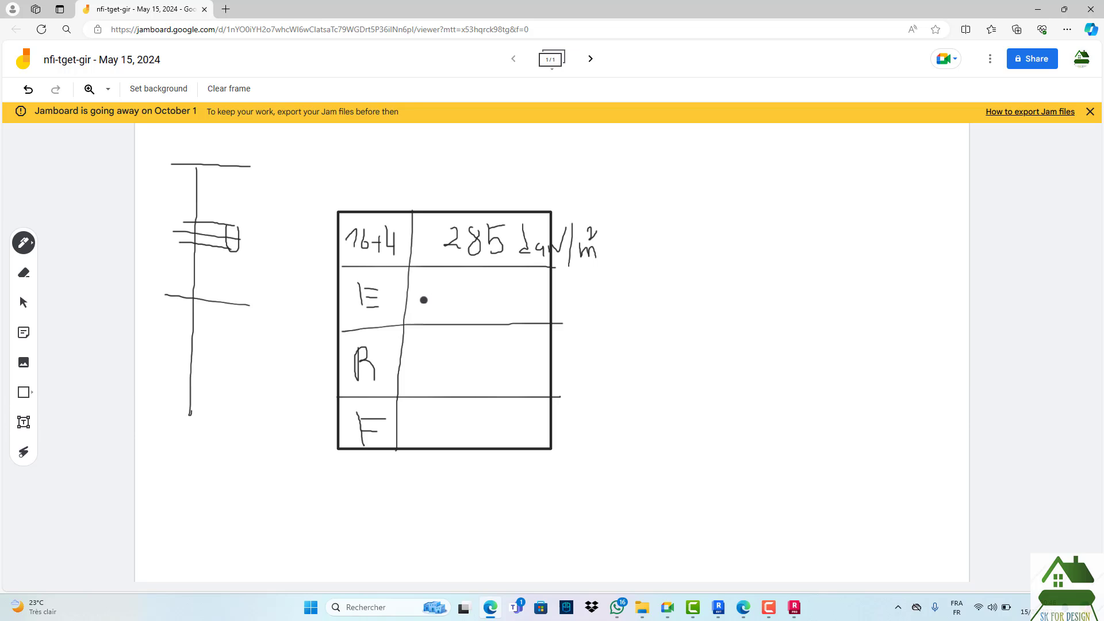
- Handwrite 100 daN/m² as the value in both the E and R rows of the table
mouse_move(424, 300)
mouse_down()
mouse_move(449, 307)
mouse_move(471, 296)
mouse_move(475, 306)
mouse_move(484, 290)
mouse_move(518, 300)
mouse_move(509, 307)
mouse_move(540, 305)
mouse_move(564, 286)
mouse_move(575, 292)
mouse_move(566, 312)
mouse_move(584, 296)
mouse_move(602, 310)
mouse_move(608, 279)
mouse_move(603, 293)
mouse_move(625, 293)
mouse_up()
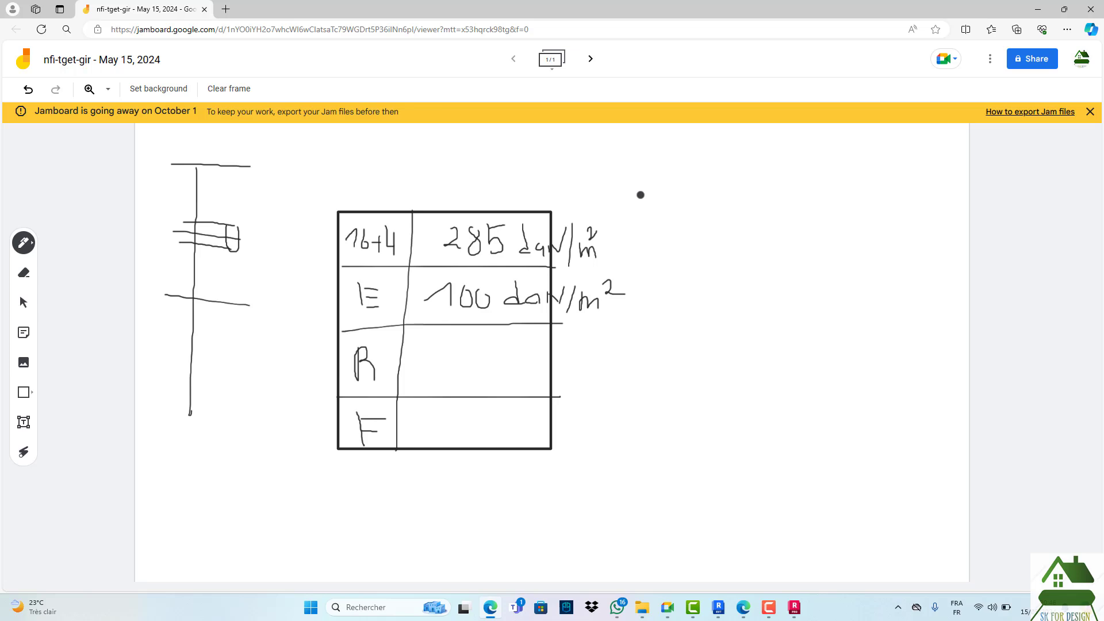
mouse_move(417, 370)
mouse_down()
mouse_move(455, 377)
mouse_move(460, 349)
mouse_move(478, 372)
mouse_move(496, 343)
mouse_move(475, 340)
mouse_move(518, 377)
mouse_move(579, 369)
mouse_move(613, 395)
mouse_move(635, 373)
mouse_move(646, 387)
mouse_up()
drag(658, 349, 672, 361)
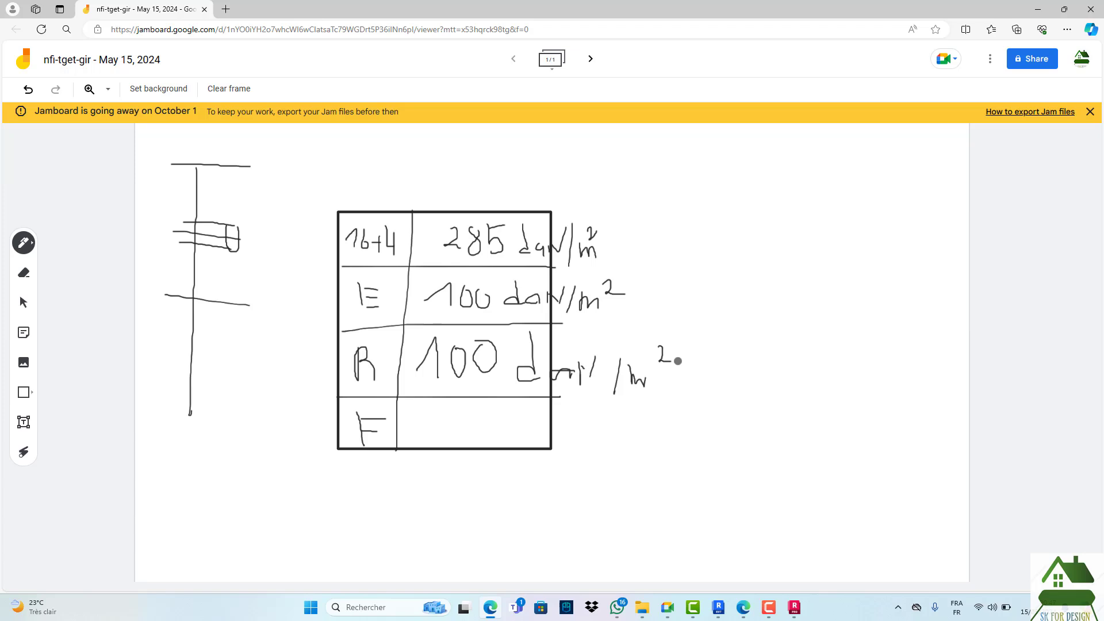
- Erase only the number 100 from the E row, leaving its daN/m² unit in place
click(27, 276)
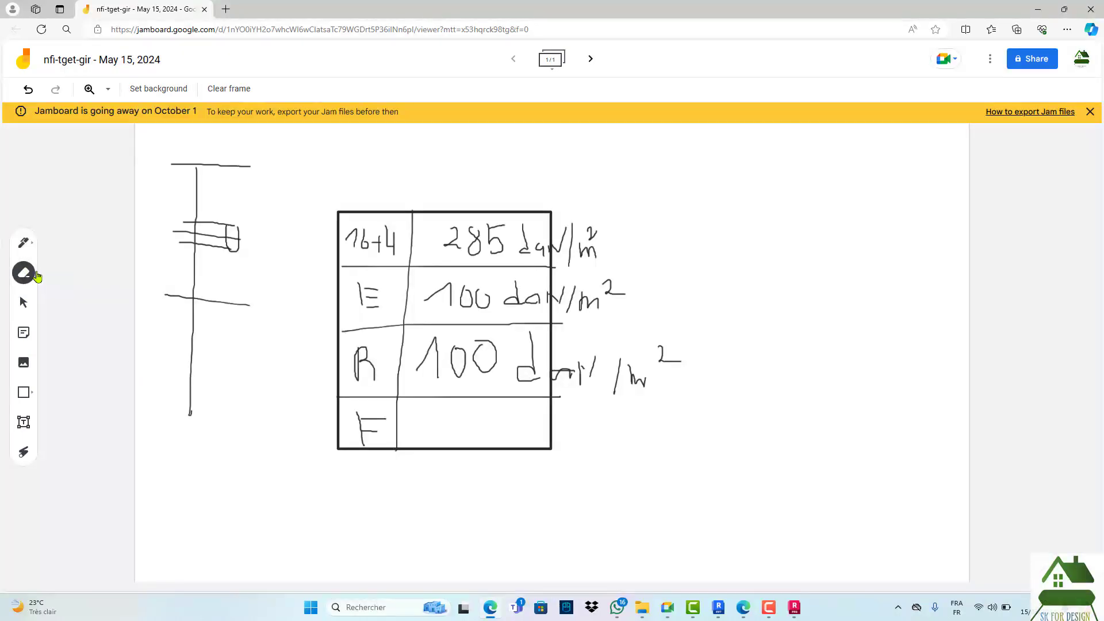
drag(500, 298, 421, 291)
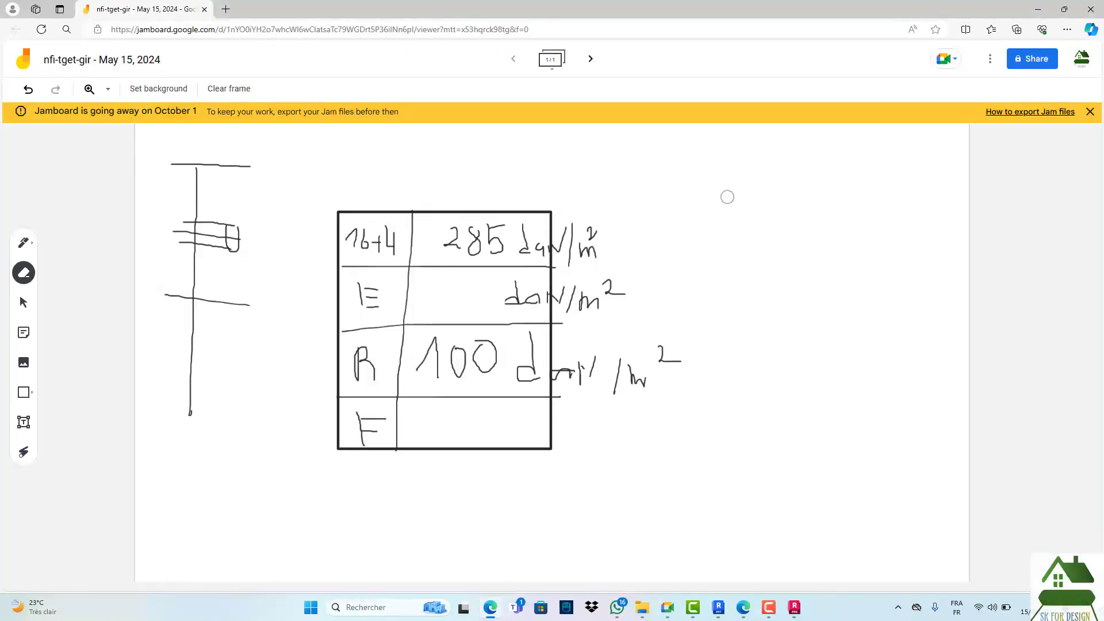
- Handwrite the unit weight γE = 1800 daN/m³ in the blank area beside the table
click(24, 243)
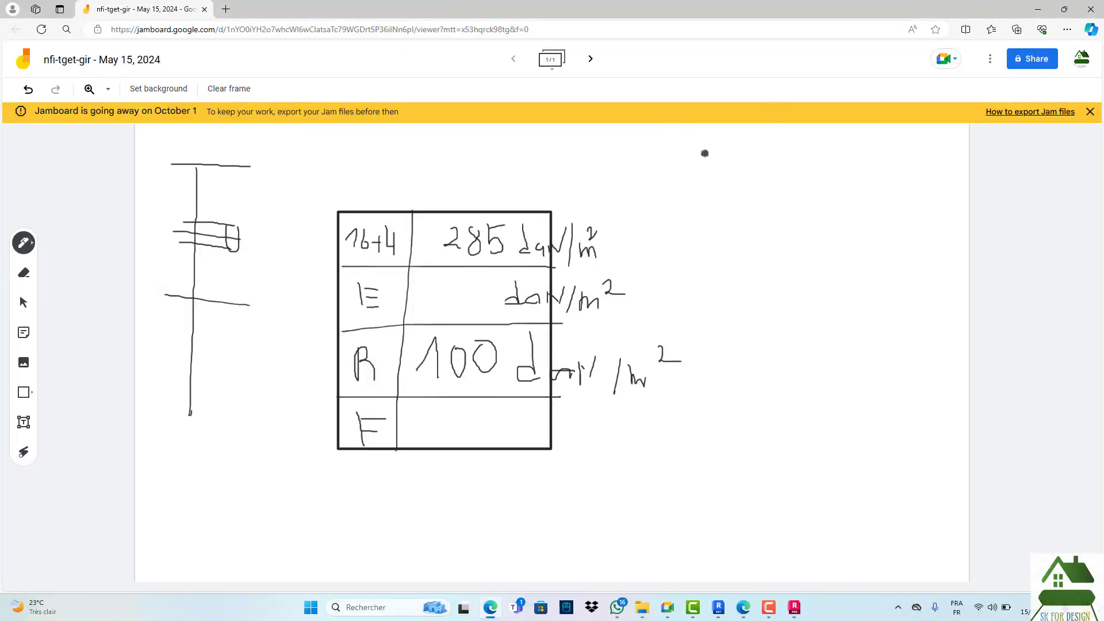
mouse_move(676, 152)
mouse_down()
mouse_move(700, 172)
mouse_move(704, 142)
mouse_up()
mouse_move(717, 187)
mouse_down()
mouse_move(718, 203)
mouse_move(738, 190)
mouse_move(736, 215)
mouse_up()
mouse_move(750, 175)
mouse_down()
mouse_move(762, 182)
mouse_move(800, 148)
mouse_up()
mouse_move(800, 148)
mouse_down()
mouse_move(800, 176)
mouse_move(822, 174)
mouse_move(842, 143)
mouse_move(878, 165)
mouse_move(908, 148)
mouse_up()
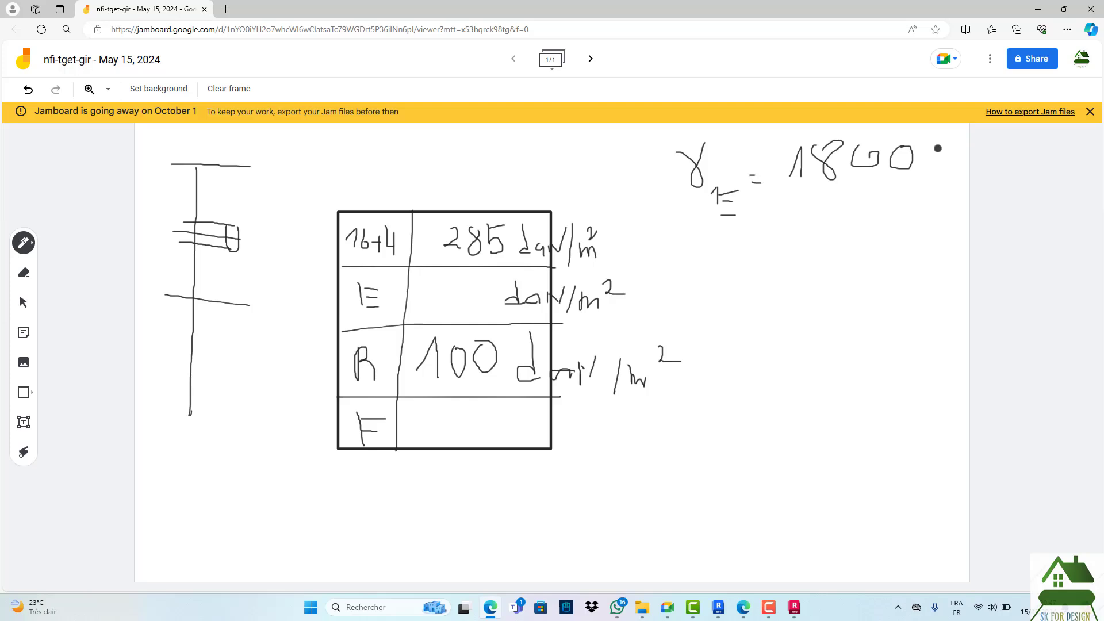
mouse_move(939, 138)
mouse_down()
mouse_move(943, 165)
mouse_move(966, 167)
mouse_move(924, 216)
mouse_move(952, 213)
mouse_up()
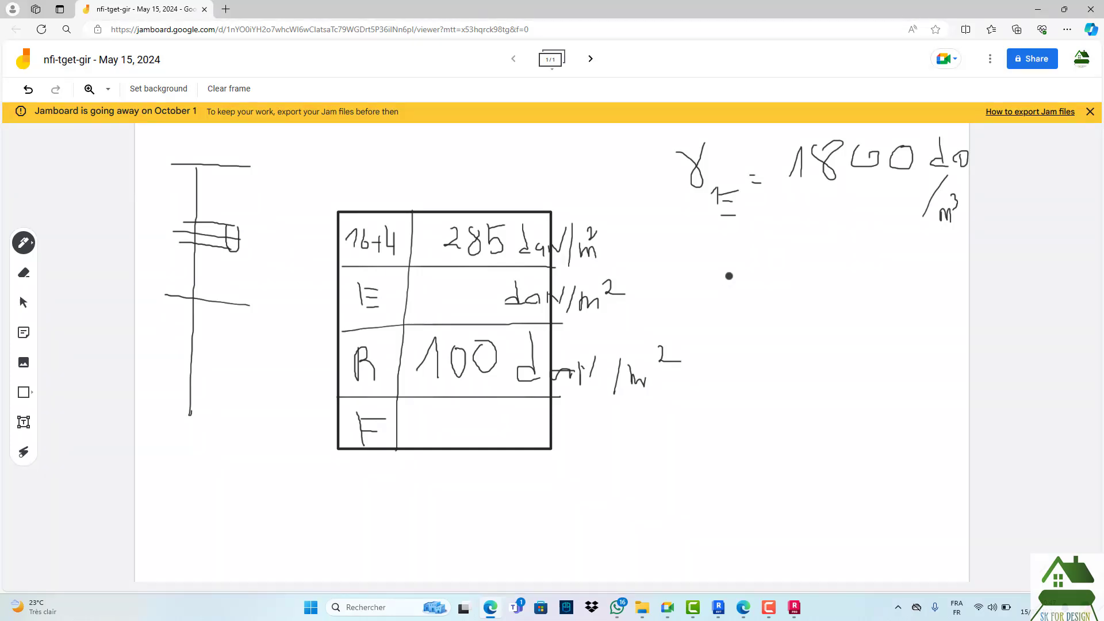
- Handwrite the multiplication 1800 × 0,015 = below the unit weight γE
mouse_move(702, 265)
mouse_down()
mouse_move(717, 285)
mouse_move(744, 285)
mouse_move(744, 259)
mouse_move(754, 276)
mouse_move(772, 260)
mouse_move(799, 281)
mouse_move(807, 260)
mouse_move(821, 278)
mouse_move(856, 261)
mouse_move(855, 281)
mouse_move(856, 247)
mouse_move(872, 286)
mouse_move(907, 257)
mouse_move(929, 267)
mouse_move(927, 282)
mouse_move(940, 250)
mouse_up()
click(865, 268)
drag(731, 322, 760, 329)
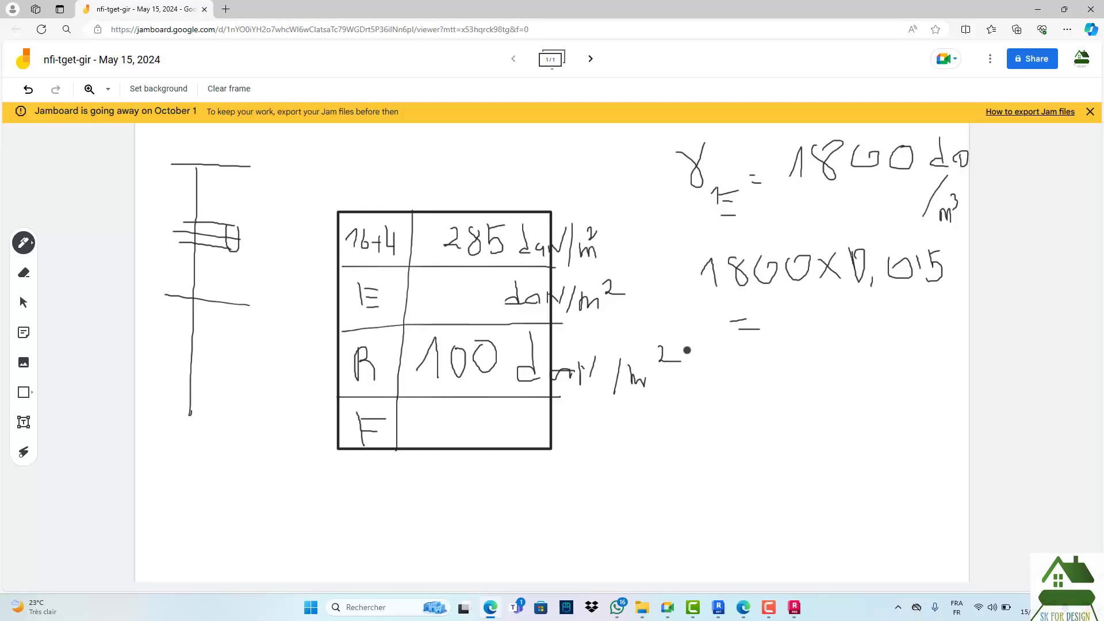
- Find the Calculatrice app in the Windows search and open it over the whiteboard
click(378, 606)
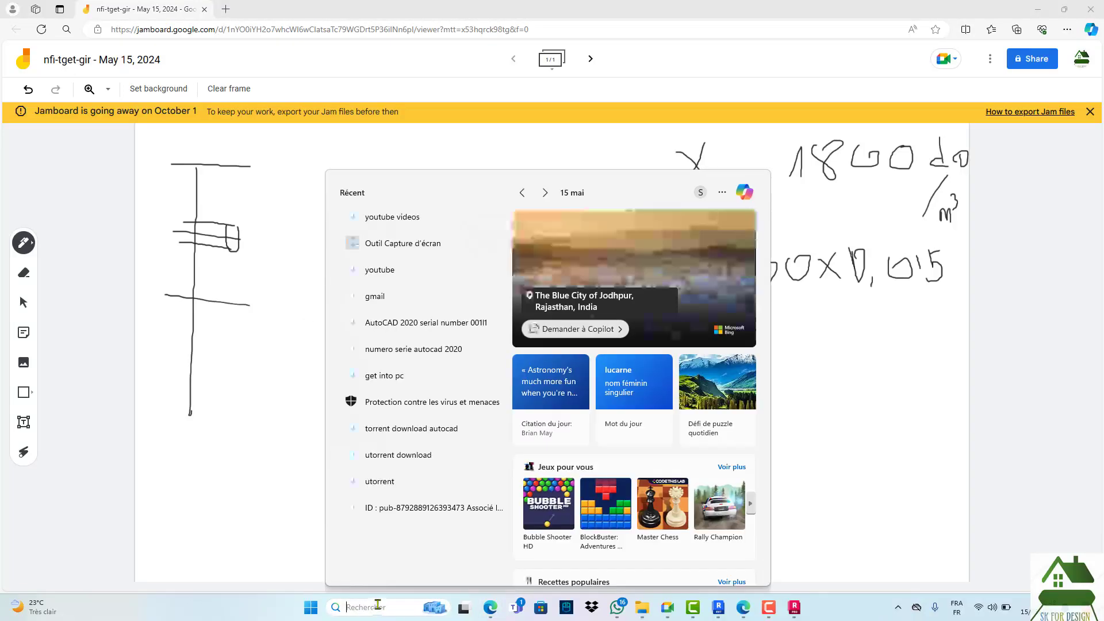
text(d)
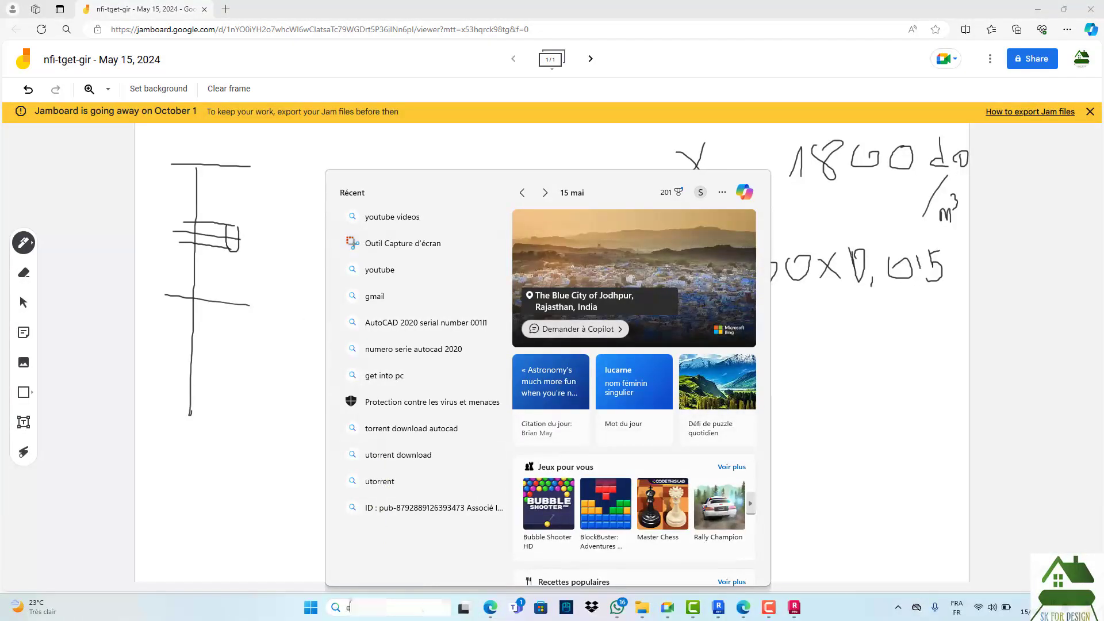
text(a)
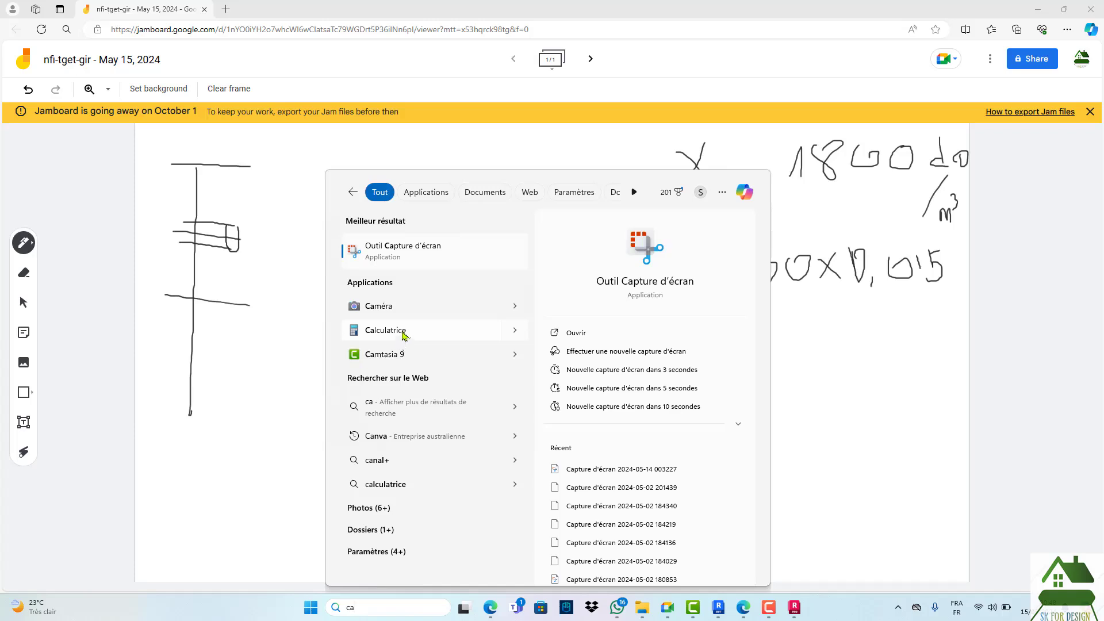
click(404, 333)
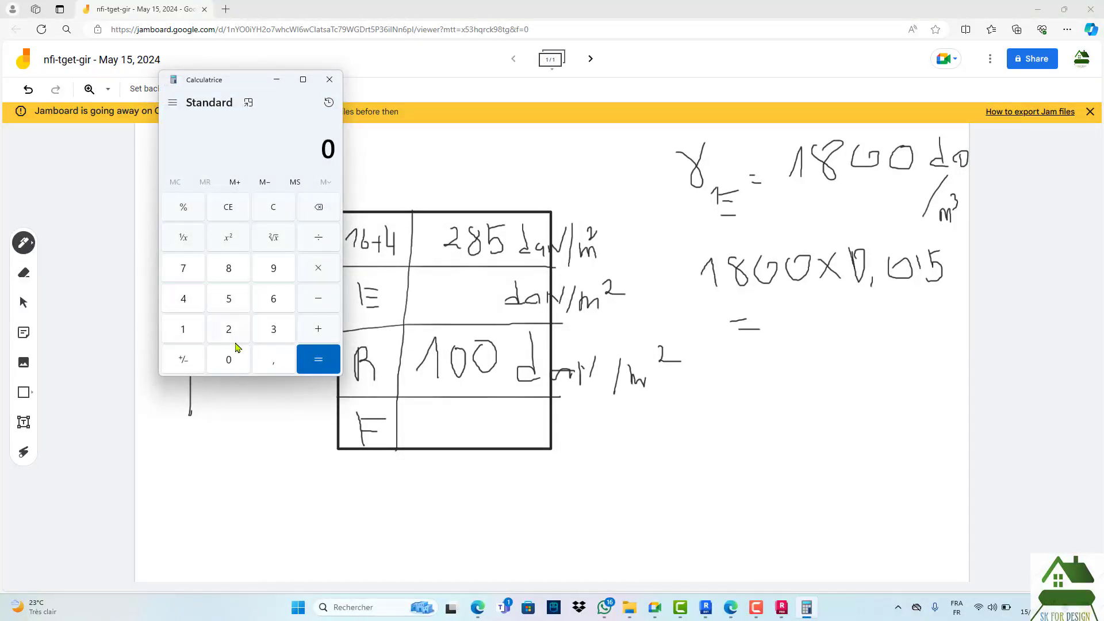
- Calculate 1800 × 0,015 in the calculator
click(186, 332)
click(224, 271)
click(232, 358)
click(233, 357)
click(315, 268)
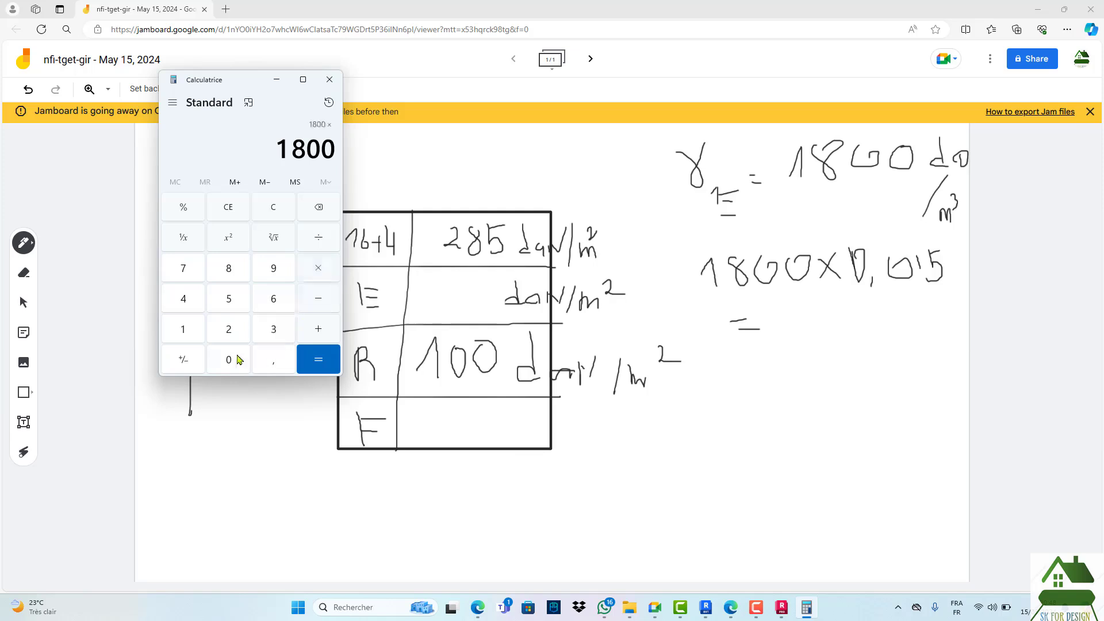
click(228, 360)
click(273, 359)
click(228, 359)
click(184, 332)
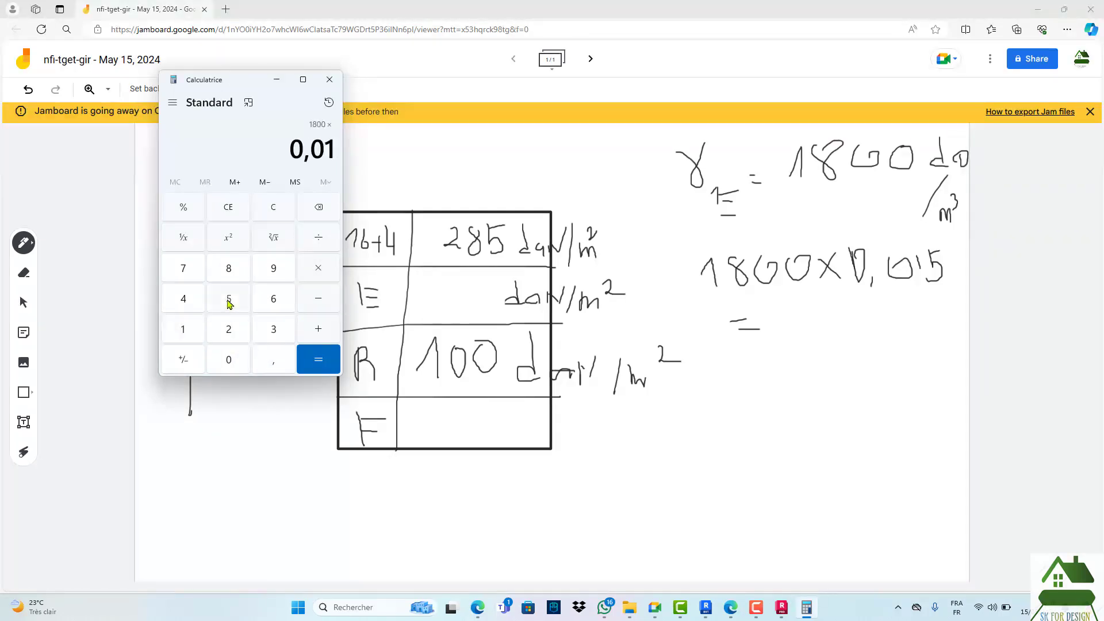
click(229, 299)
click(318, 359)
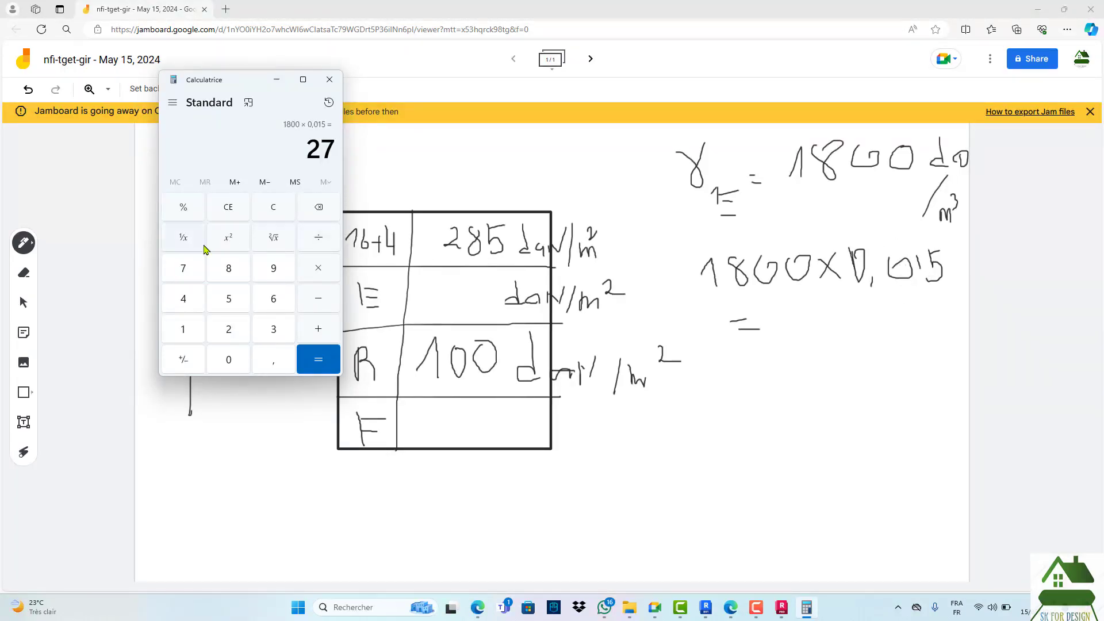
- Clear the calculator and compute 0,02 × 1800 instead
click(321, 213)
click(276, 207)
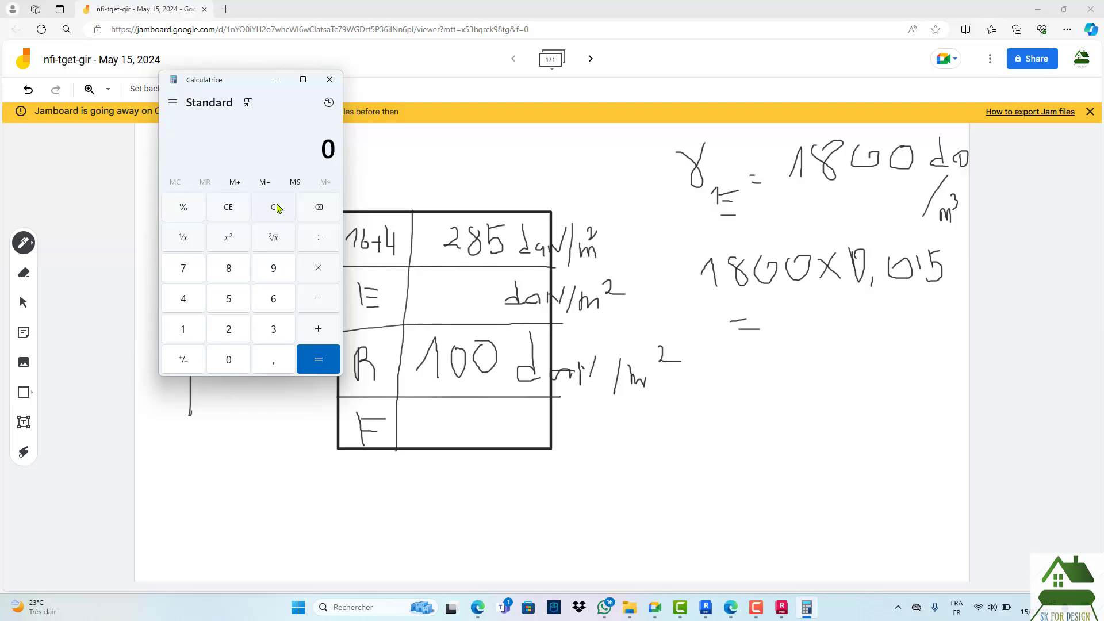
click(271, 362)
click(229, 358)
click(228, 329)
click(318, 268)
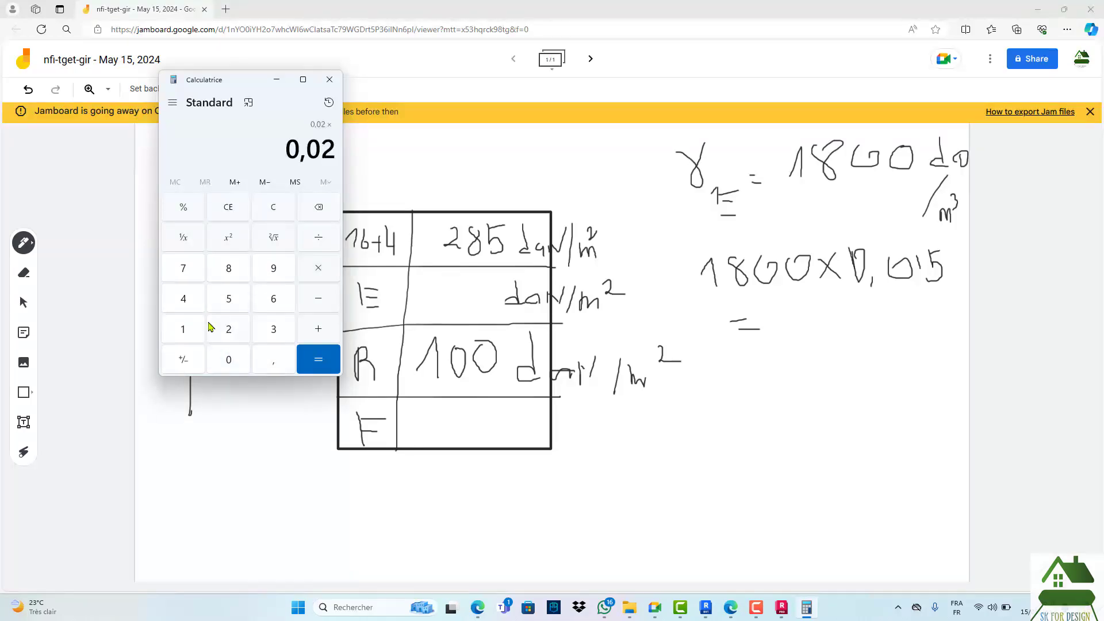
click(184, 329)
click(229, 269)
click(229, 359)
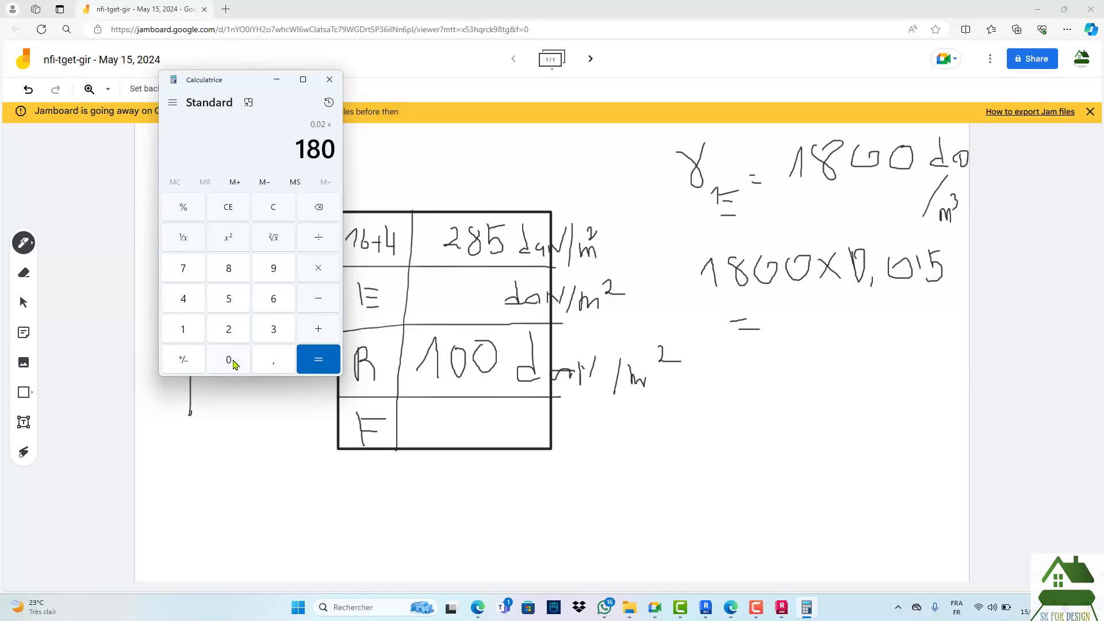
click(229, 360)
click(304, 361)
- Handwrite 36 as the multiplication's result and write a 2 over the final 5 of 0,015
click(791, 309)
drag(792, 305, 798, 315)
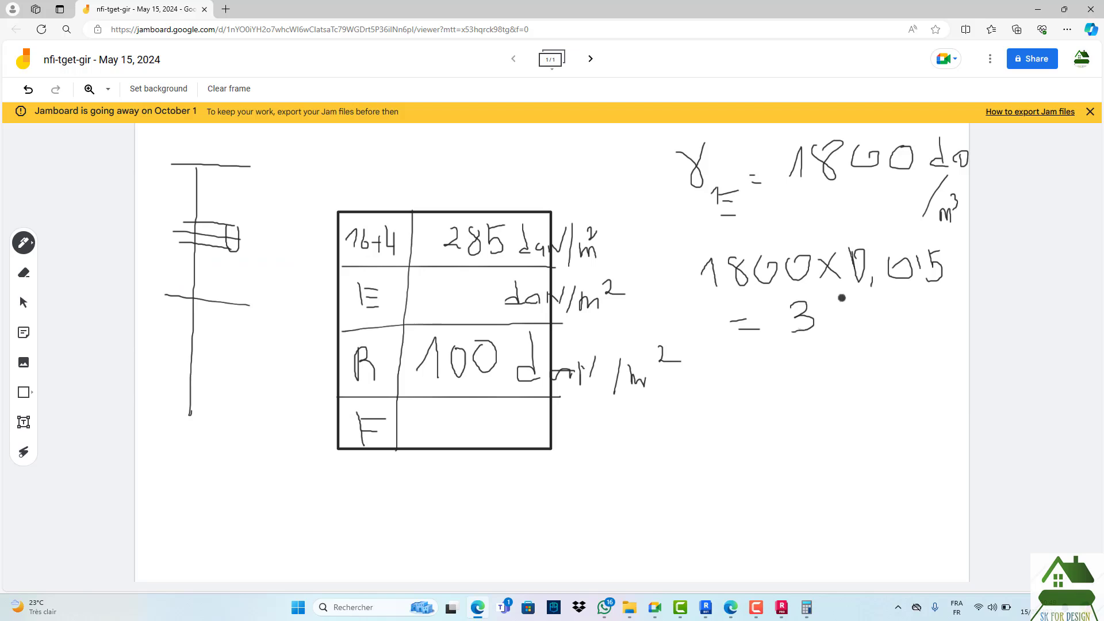
mouse_move(842, 297)
mouse_down()
mouse_move(826, 332)
mouse_move(819, 327)
mouse_up()
mouse_move(937, 256)
mouse_down()
mouse_move(932, 277)
mouse_move(957, 265)
mouse_up()
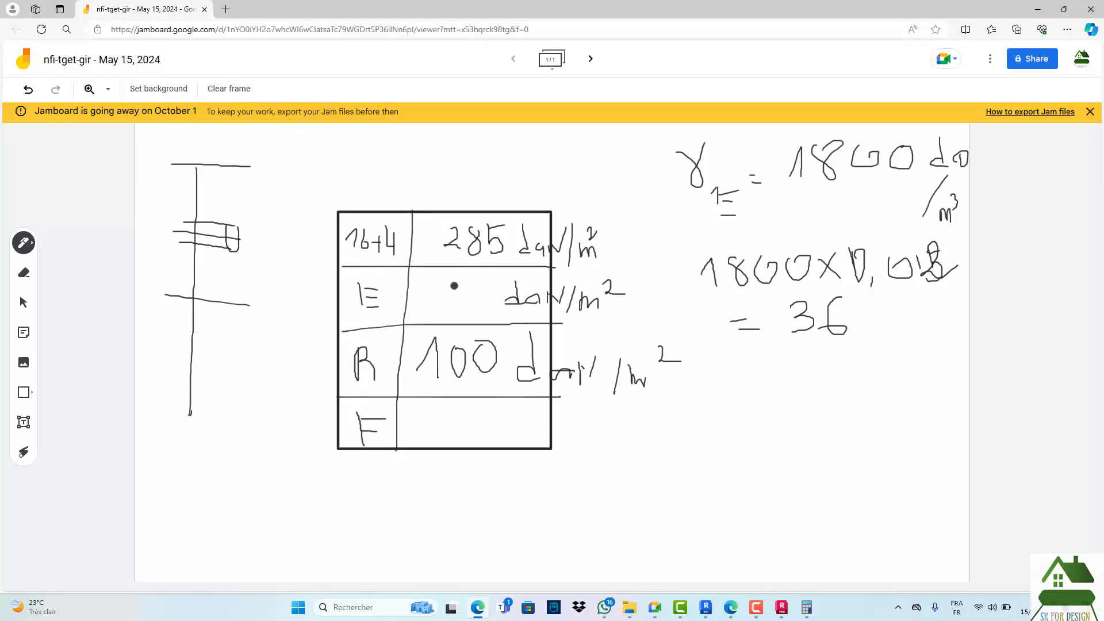
- Handwrite 36 as the value in the table's E row and title the table PH-int
mouse_move(429, 277)
mouse_down()
mouse_move(440, 292)
mouse_move(426, 309)
mouse_move(480, 273)
mouse_move(472, 306)
mouse_up()
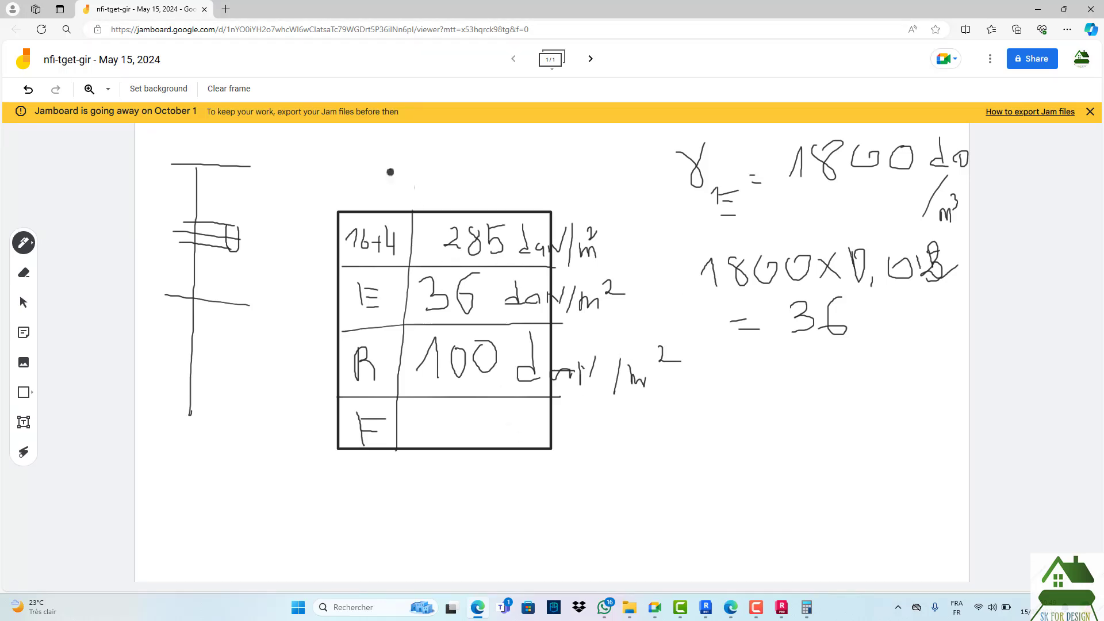
mouse_move(381, 161)
mouse_down()
mouse_move(381, 190)
mouse_move(390, 177)
mouse_move(429, 189)
mouse_move(431, 175)
mouse_move(494, 191)
mouse_up()
mouse_move(511, 154)
mouse_down()
mouse_move(503, 179)
mouse_move(536, 200)
mouse_move(532, 171)
mouse_up()
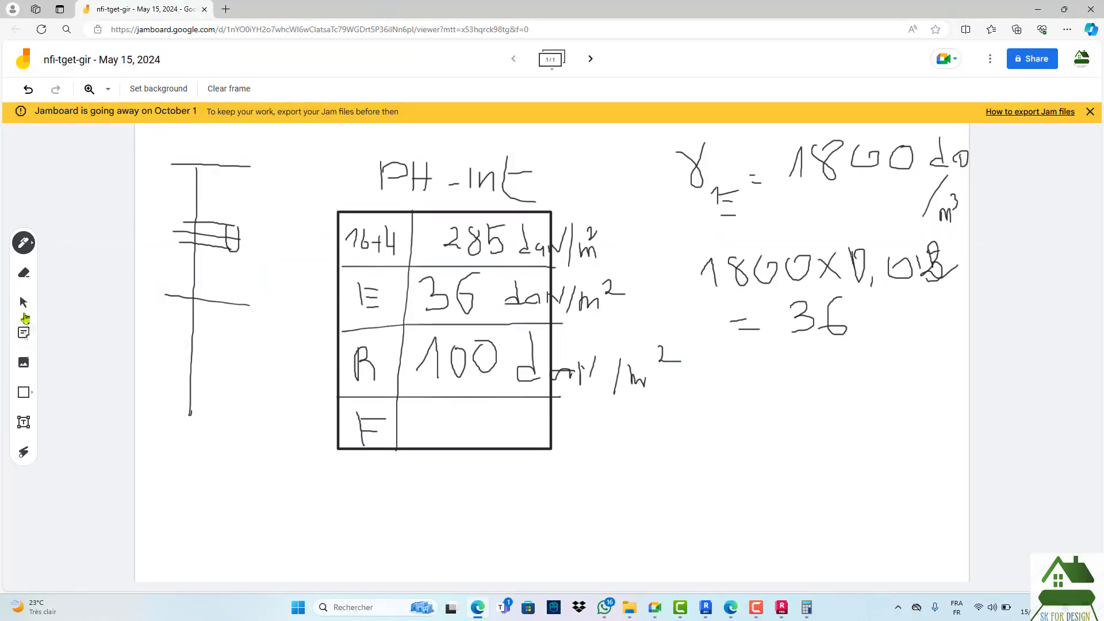
- Erase the F label in the table's fourth row and handwrite t in its place
click(26, 279)
mouse_move(393, 432)
mouse_down()
mouse_move(363, 425)
mouse_move(381, 418)
mouse_move(364, 434)
mouse_move(360, 412)
mouse_move(365, 446)
mouse_up()
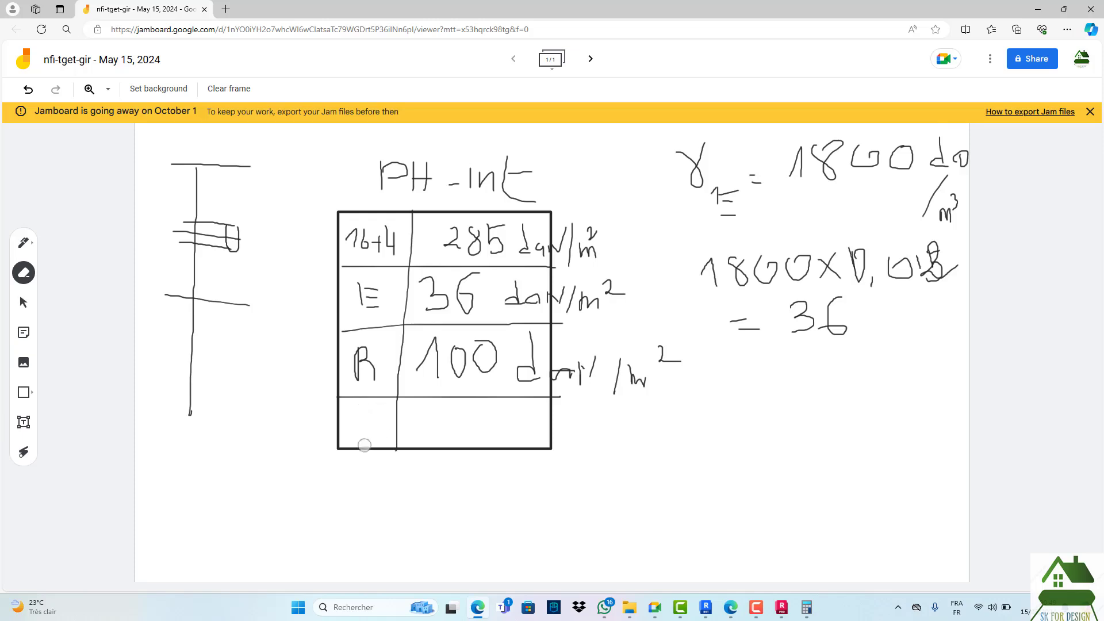
click(21, 245)
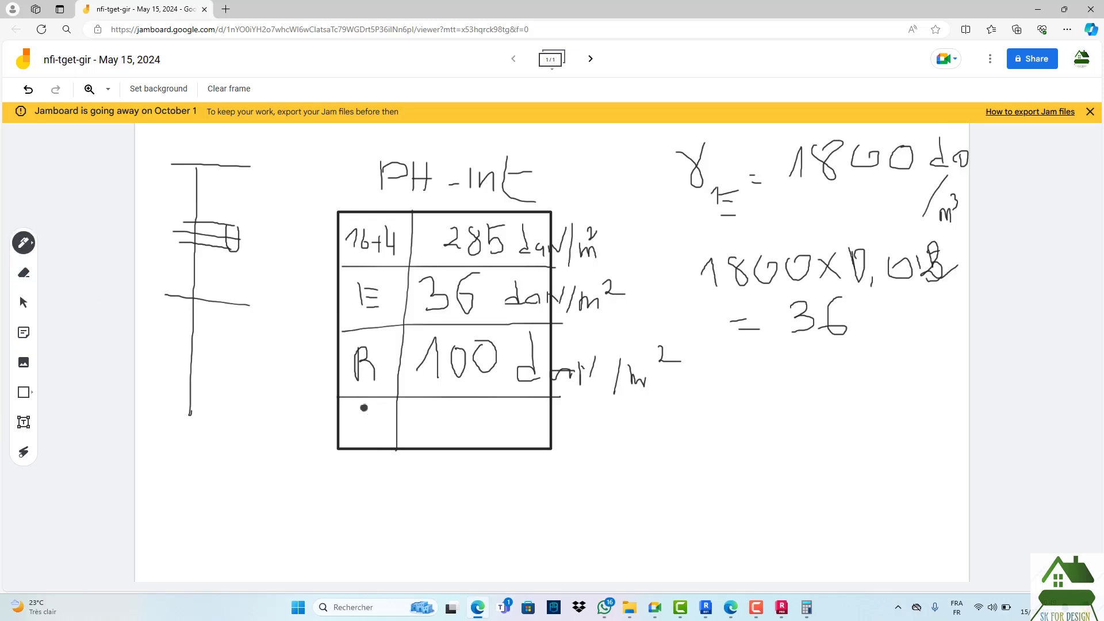
mouse_move(364, 407)
mouse_down()
mouse_move(377, 435)
mouse_move(380, 416)
mouse_up()
- Open the tableaux-permanentes PDF from the desktop and examine the surface weight of the 16 + 4 floor with compression slab
click(806, 607)
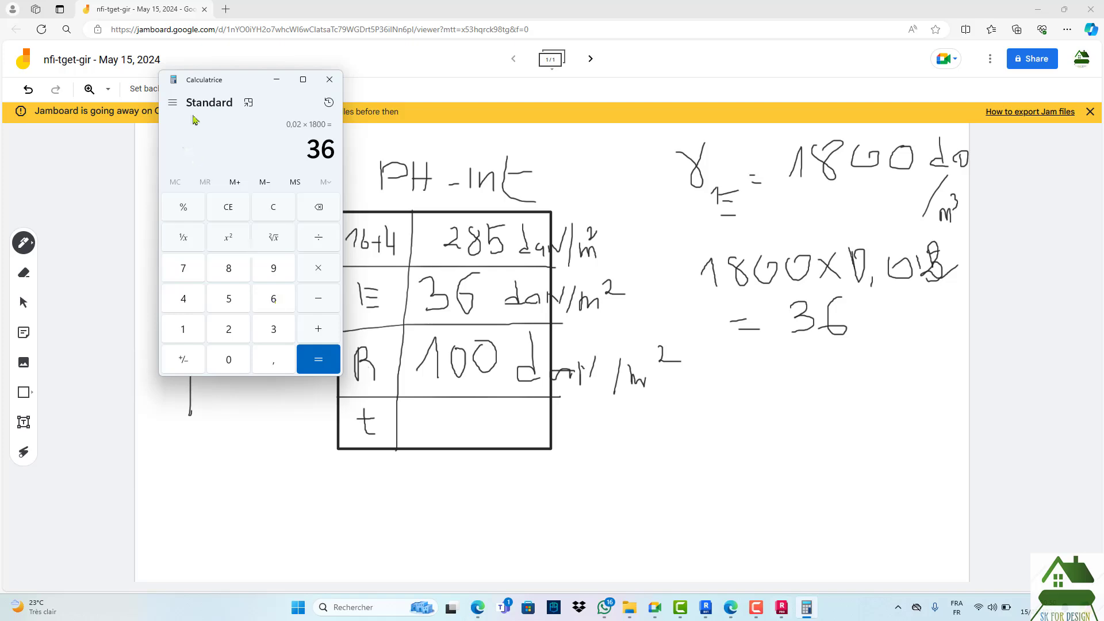
drag(202, 87, 152, 87)
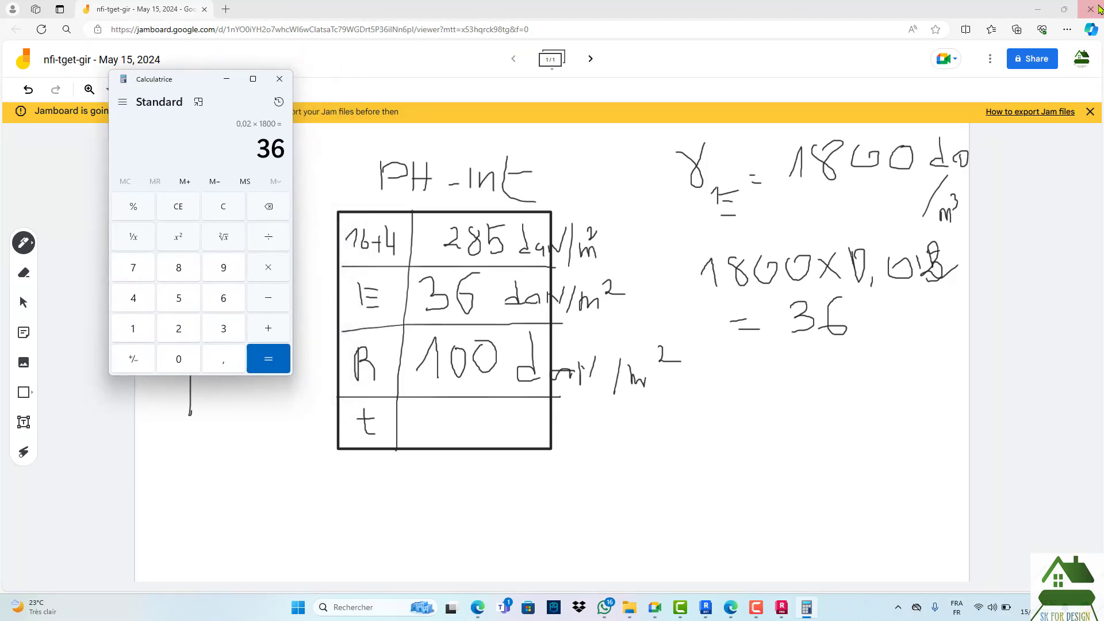
click(1038, 9)
click(1037, 8)
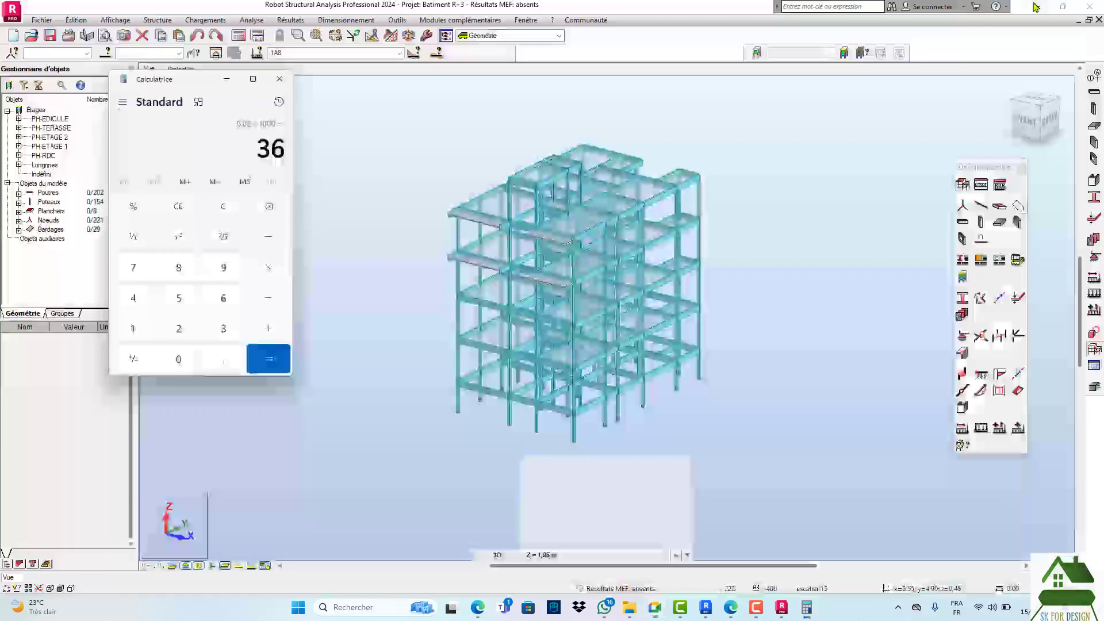
click(1036, 7)
click(1068, 7)
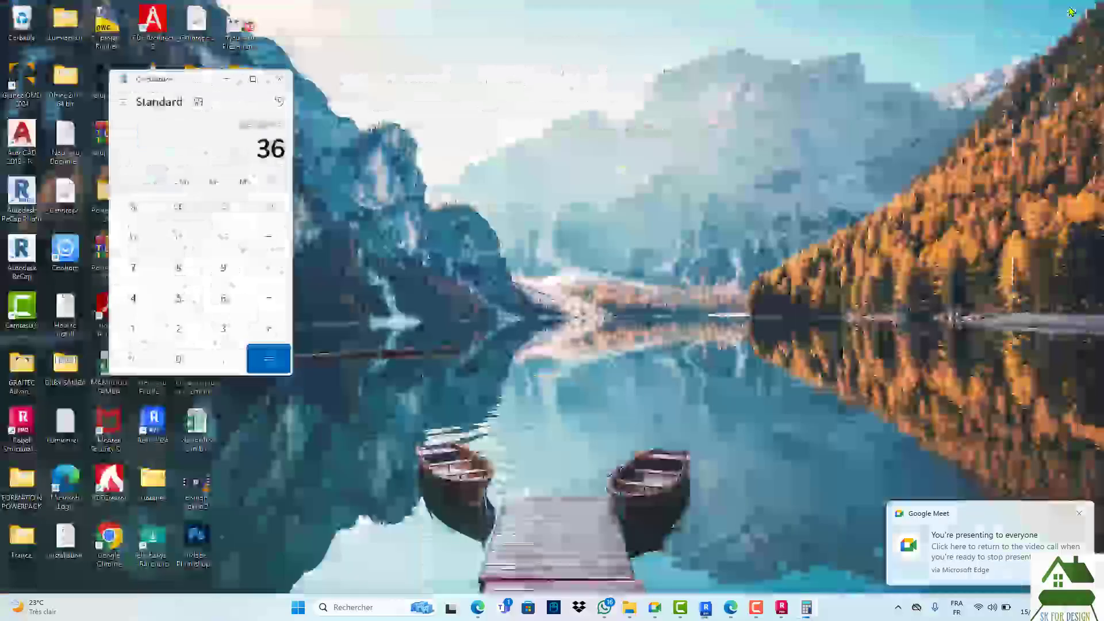
drag(156, 80, 435, 66)
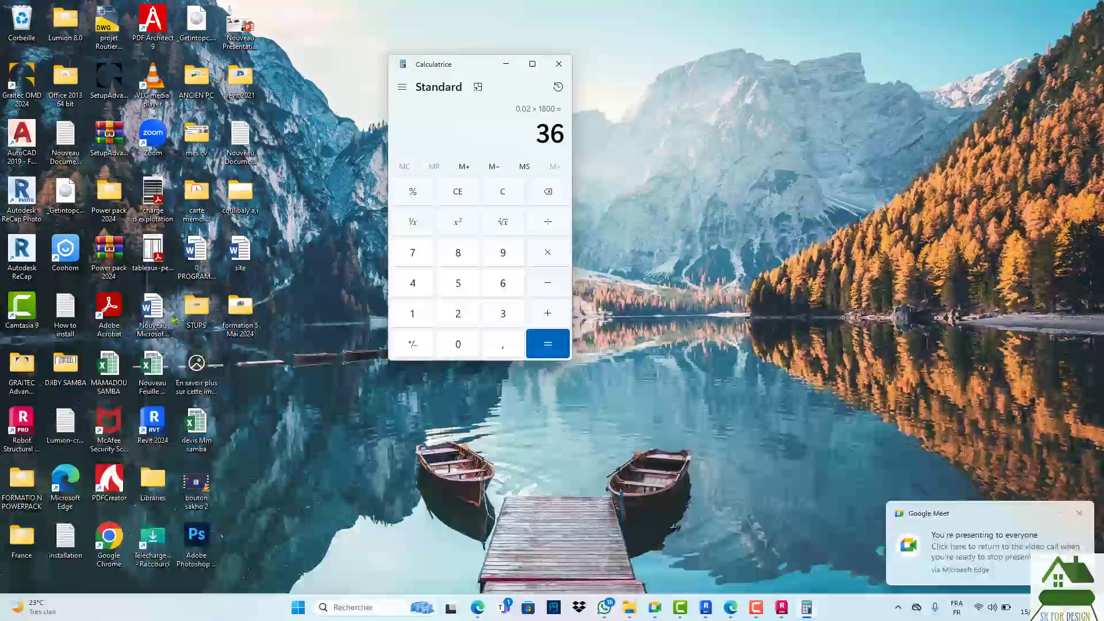
double_click(151, 202)
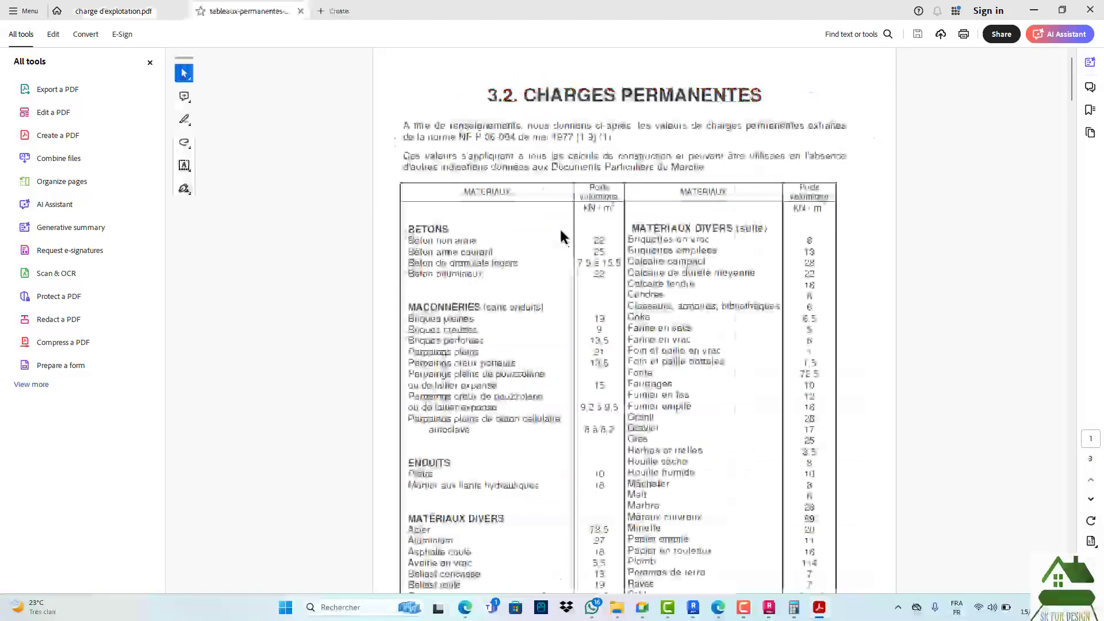
scroll(560, 233, down, 10)
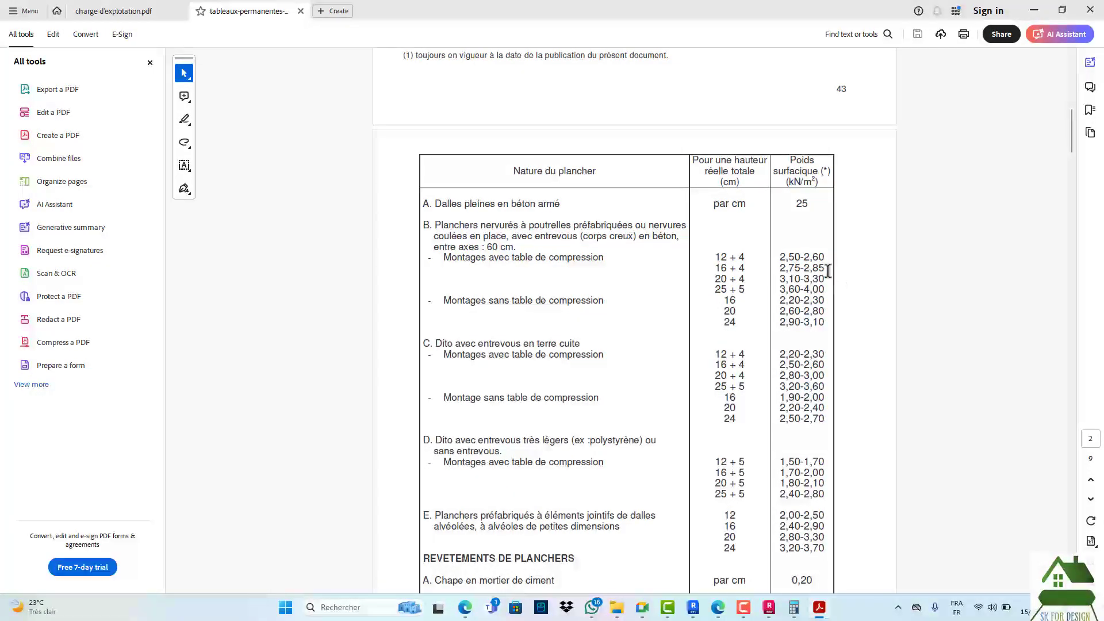
drag(828, 269, 799, 281)
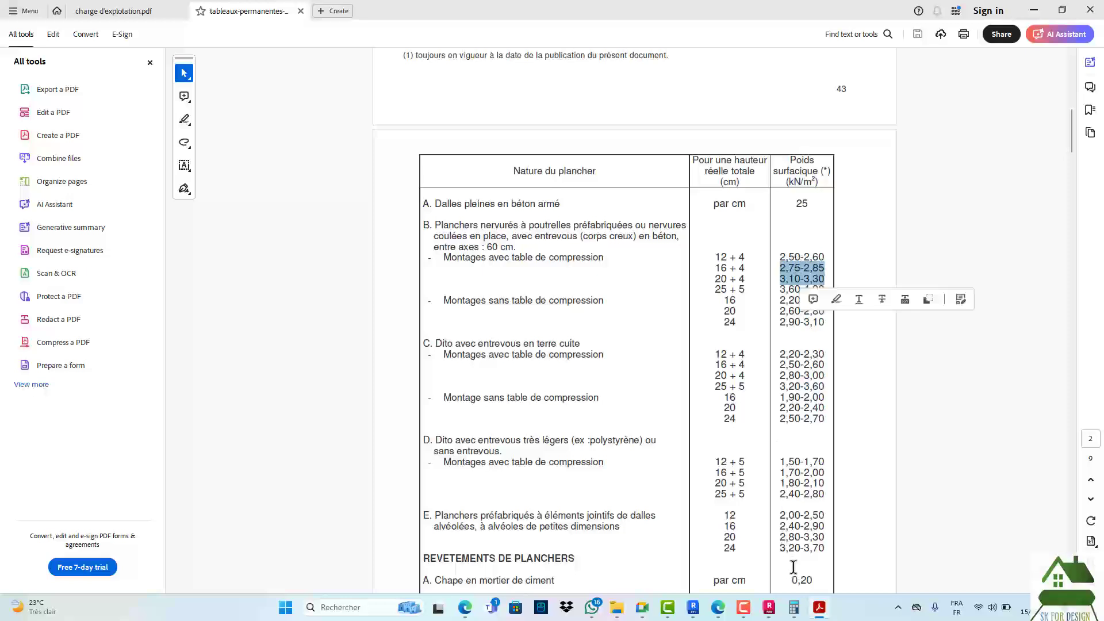
- Switch back to the Jamboard whiteboard and place the calculator beside the load table's values
click(794, 608)
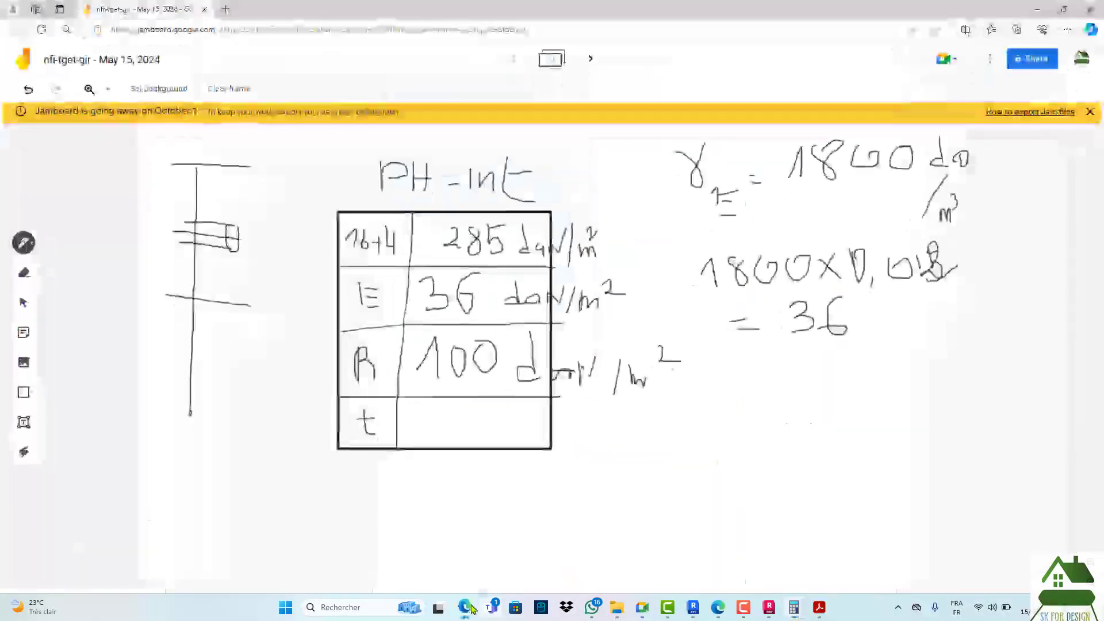
click(718, 608)
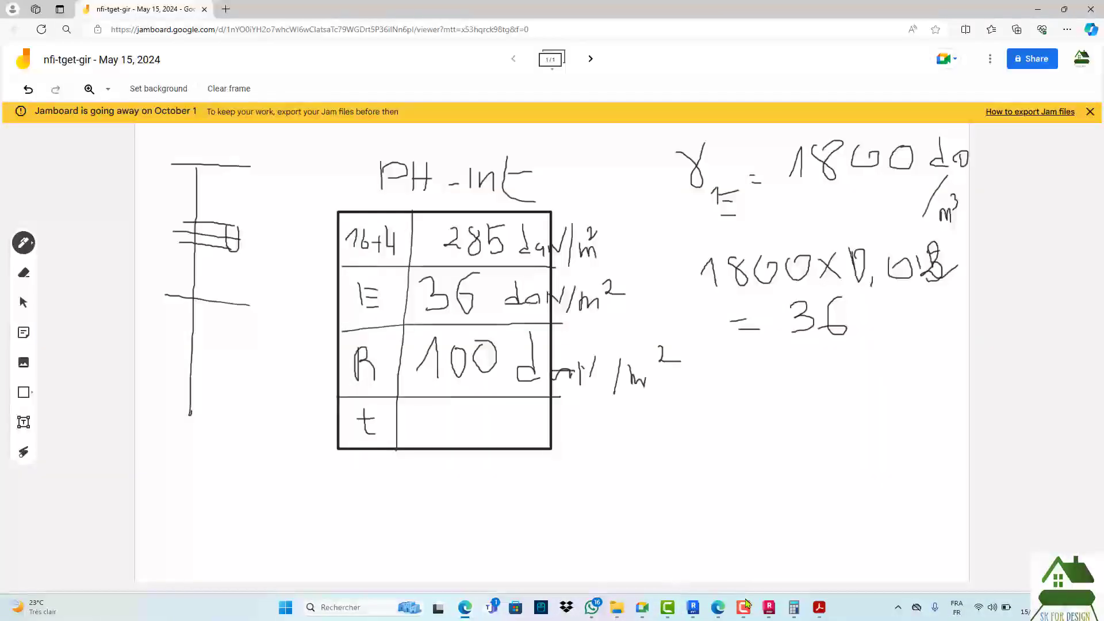
click(793, 607)
drag(437, 69, 157, 113)
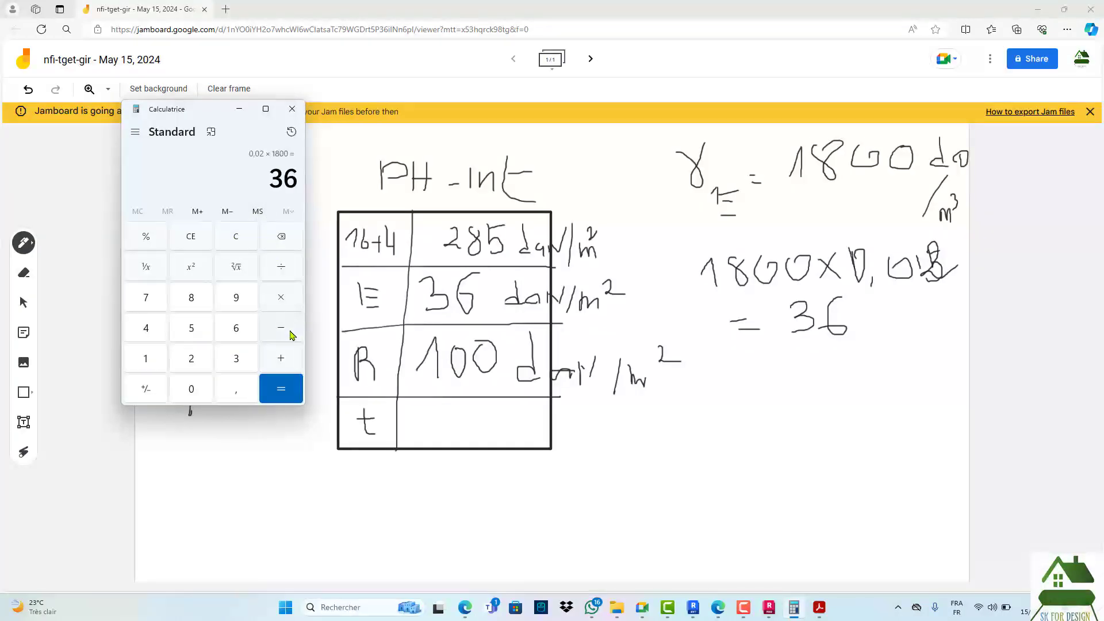
- Add 100 and 285 to the calculator's 36 to total the floor's permanent loads
click(281, 359)
click(145, 358)
click(192, 389)
click(191, 388)
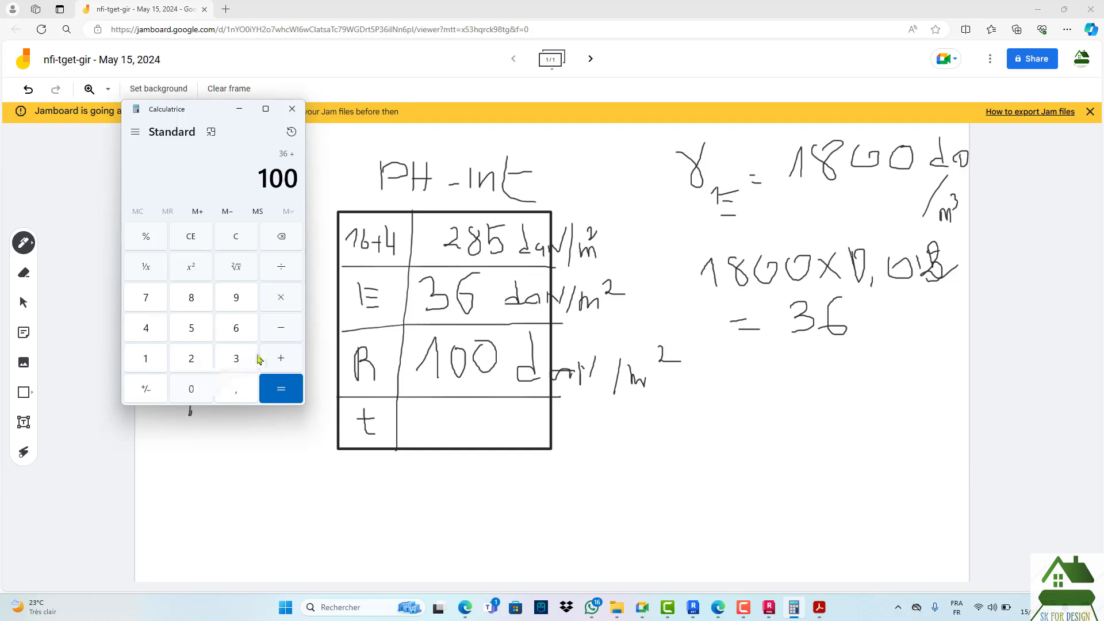
click(281, 358)
click(192, 358)
click(191, 297)
click(194, 329)
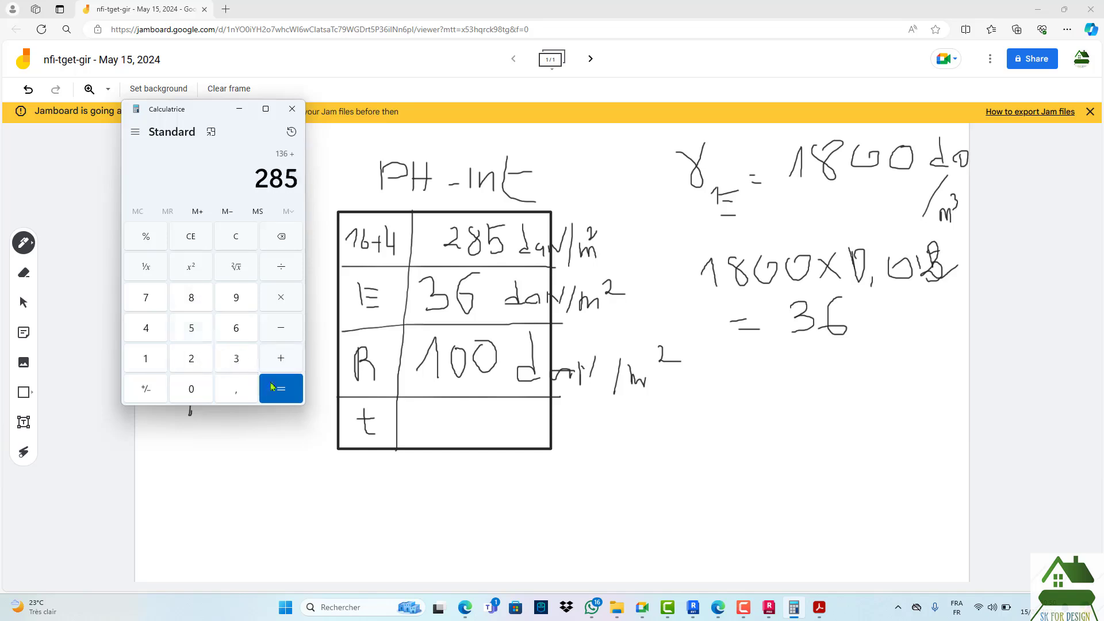
click(280, 388)
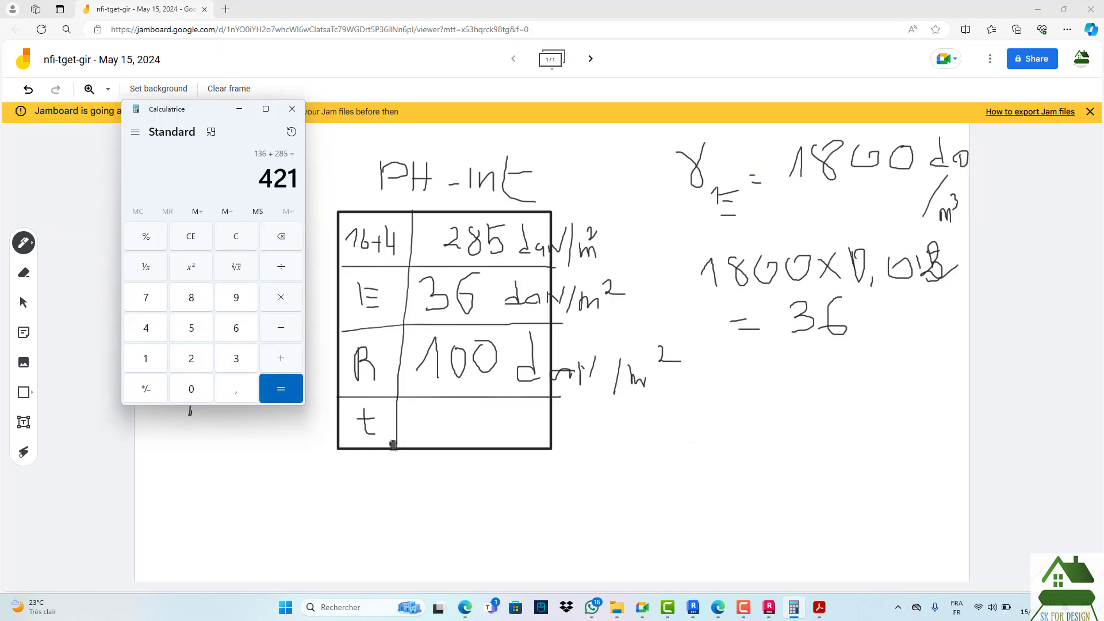
- Handwrite 421 daN/m² as the total in the table's t row
mouse_move(424, 415)
mouse_down()
mouse_move(427, 440)
mouse_move(470, 431)
mouse_move(477, 443)
mouse_move(500, 409)
mouse_move(510, 442)
mouse_up()
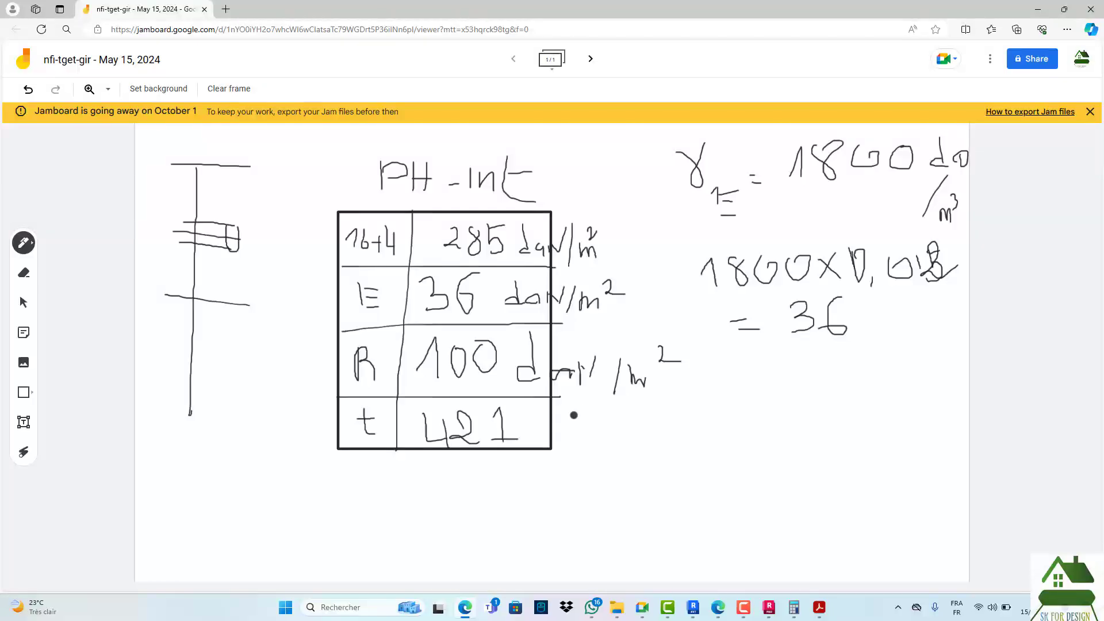
mouse_move(578, 407)
mouse_down()
mouse_move(583, 428)
mouse_move(569, 442)
mouse_move(619, 443)
mouse_move(641, 422)
mouse_move(647, 443)
mouse_move(674, 456)
mouse_up()
mouse_move(670, 411)
mouse_down()
mouse_move(676, 426)
mouse_move(695, 423)
mouse_up()
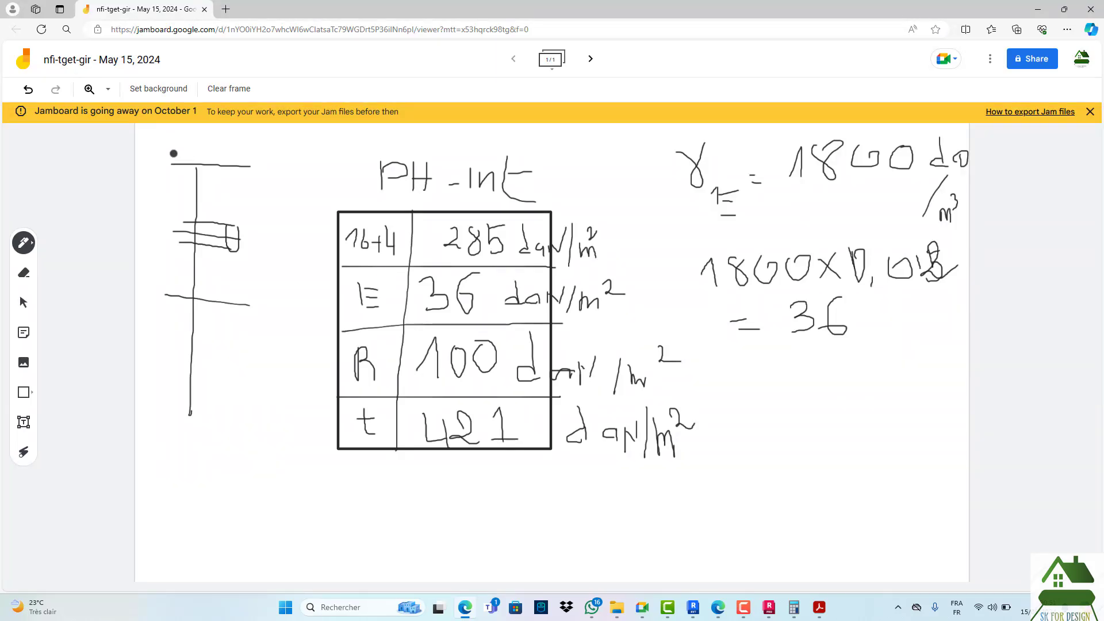
- Switch the pen colour to red and draw a horizontal line just above the top line of the building sketch
click(23, 242)
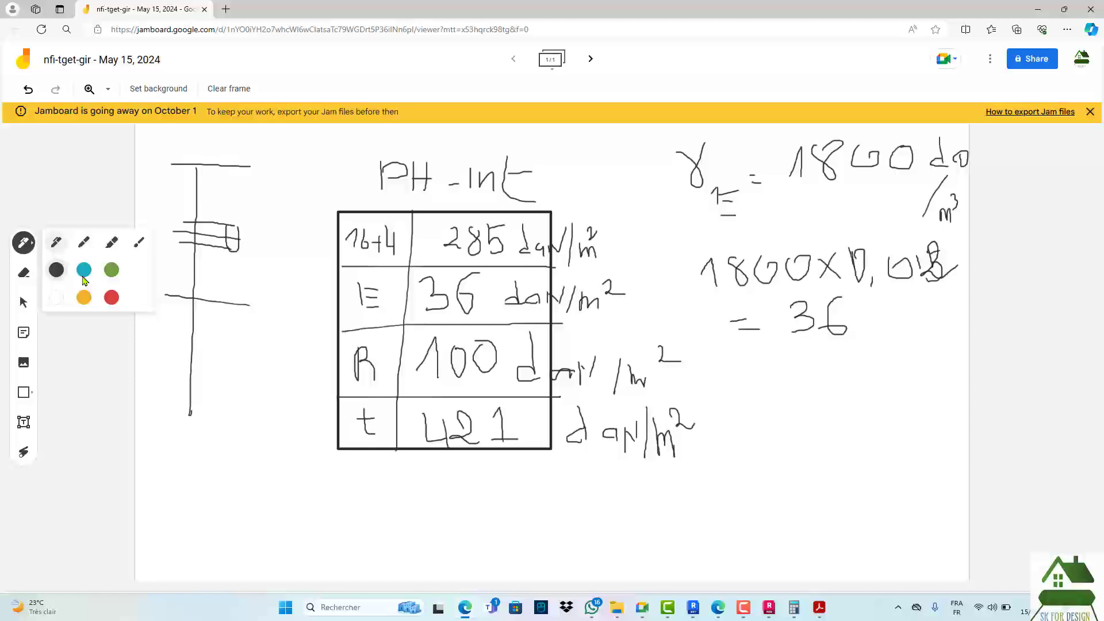
click(111, 297)
drag(175, 153, 257, 156)
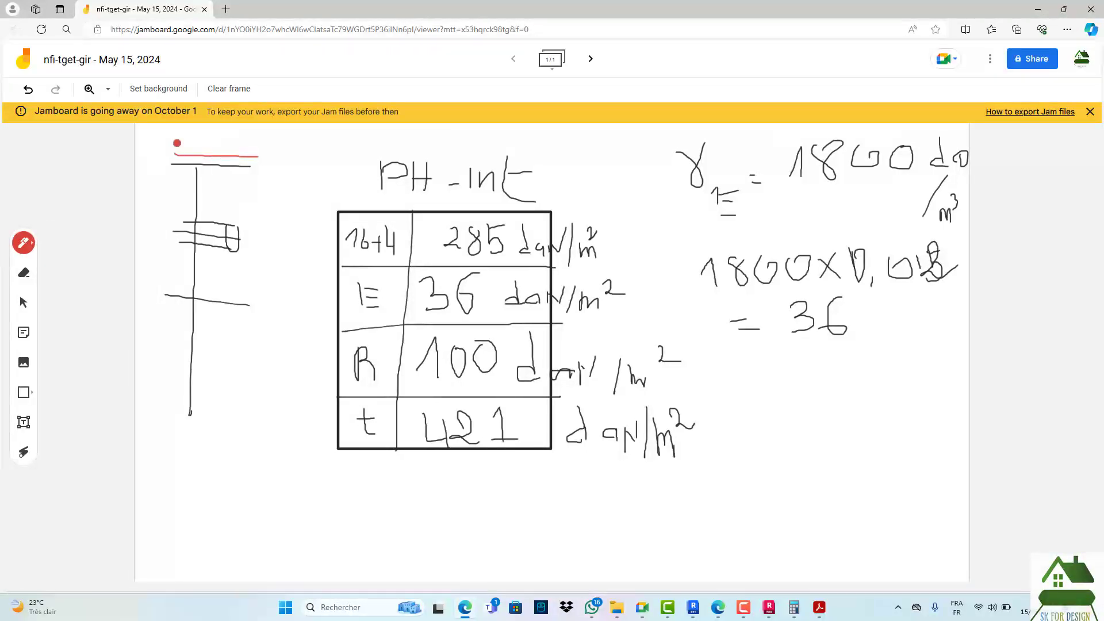
- Draw red horizontal lines above and below the building sketch's top floor line and a red wavy stroke between the upper lines
drag(177, 142, 266, 153)
drag(179, 176, 248, 180)
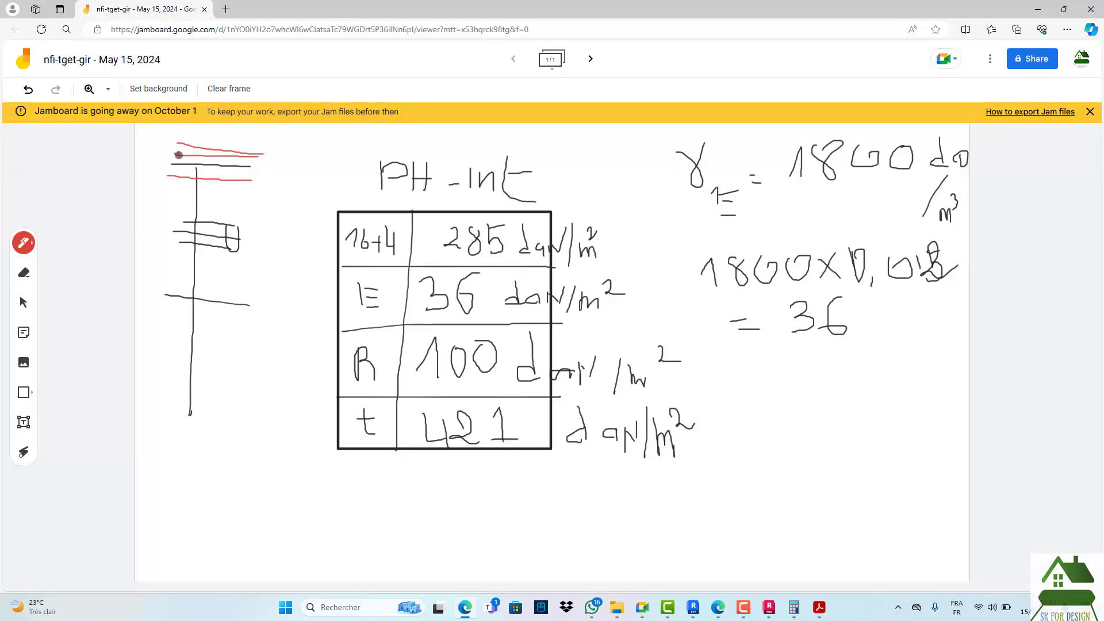
drag(205, 154, 225, 161)
- Draw an empty rectangular frame for a second load table below the 1800 × 0,02 calculation
click(24, 392)
drag(710, 363, 954, 577)
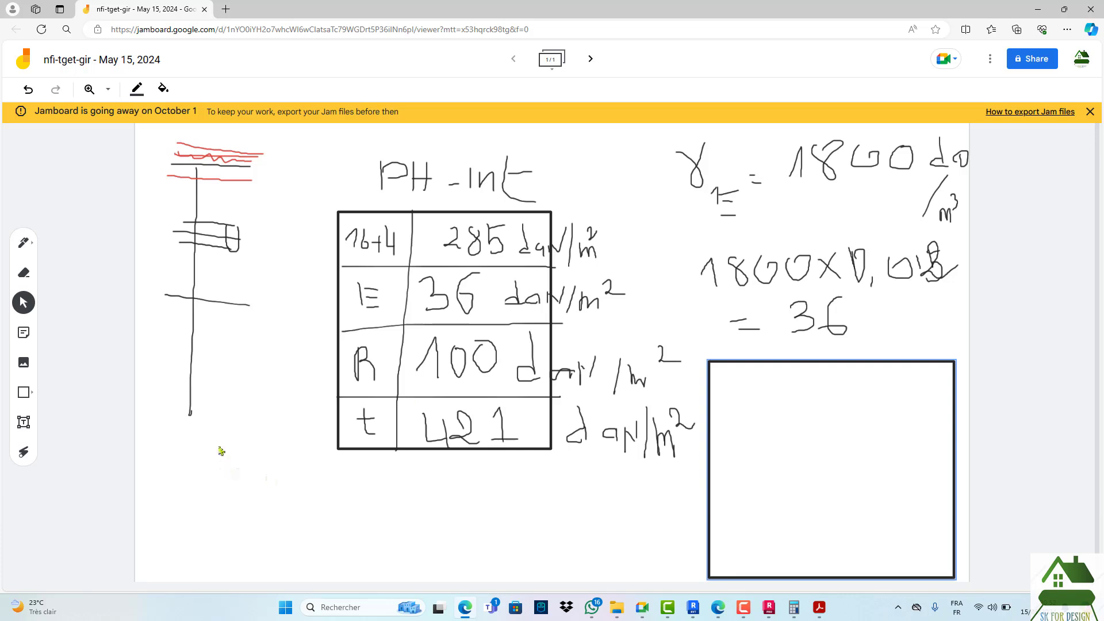
- Handwrite "16+4 = 421 daN/m²" in red below the building sketch and table, with "12+4 =" on the line beneath
click(24, 242)
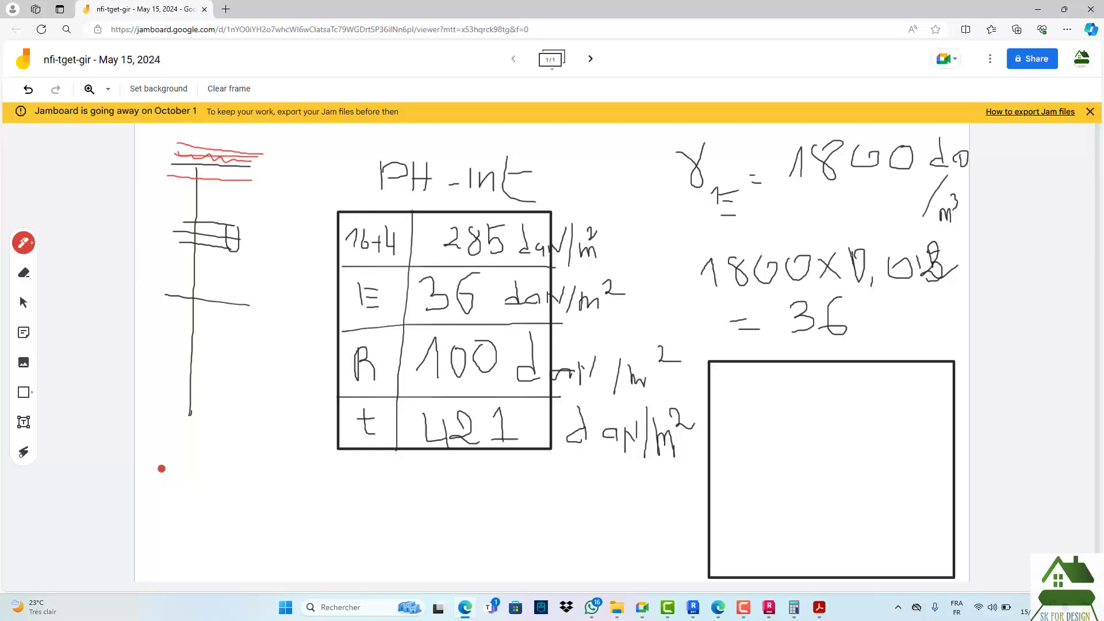
mouse_move(162, 447)
mouse_down()
mouse_move(162, 465)
mouse_move(222, 469)
mouse_move(222, 479)
mouse_up()
mouse_move(251, 474)
mouse_down()
mouse_move(329, 488)
mouse_move(359, 464)
mouse_move(358, 486)
mouse_move(398, 494)
mouse_move(486, 480)
mouse_move(489, 505)
mouse_move(517, 484)
mouse_up()
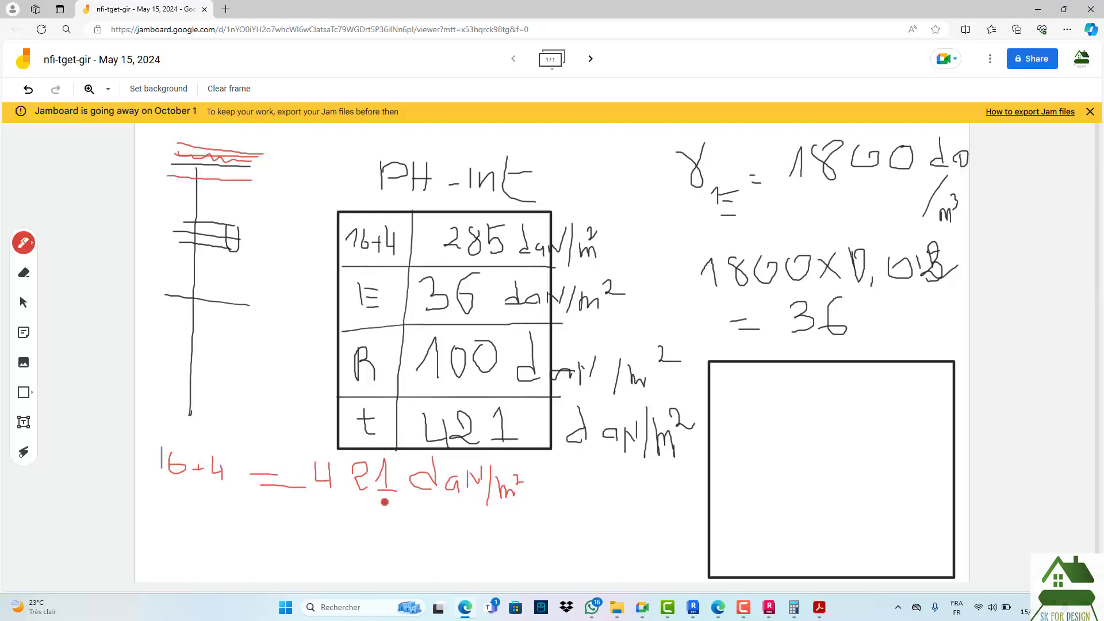
drag(149, 518, 176, 528)
mouse_move(184, 508)
mouse_down()
mouse_move(214, 535)
mouse_move(282, 541)
mouse_up()
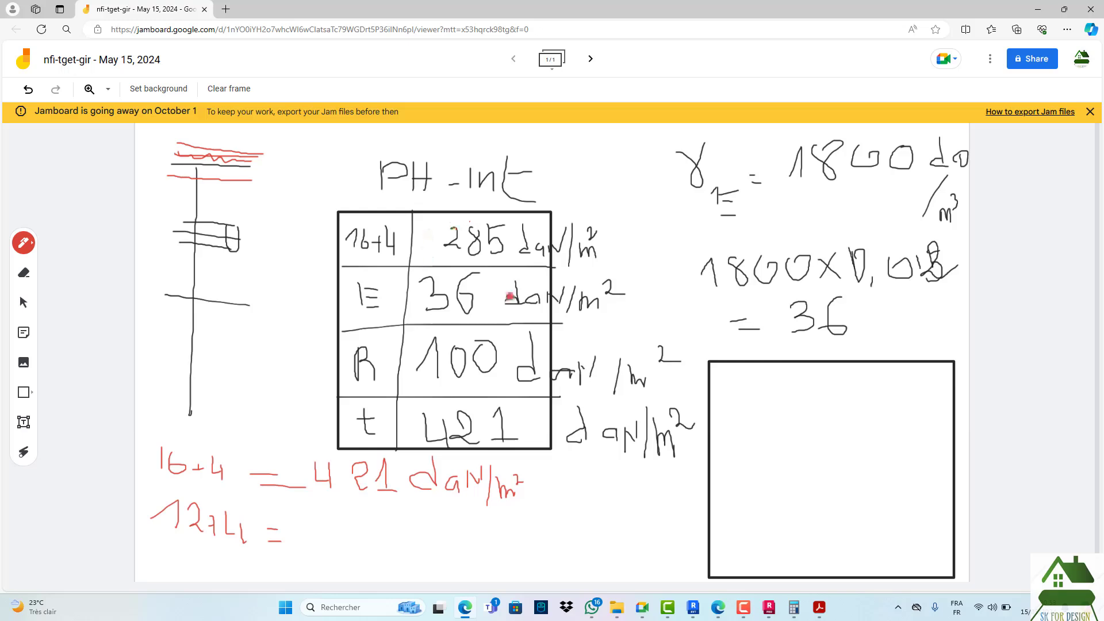
- Look up the surface weight of the 12 + 4 floor with compression slab in the permanent loads PDF
mouse_move(819, 607)
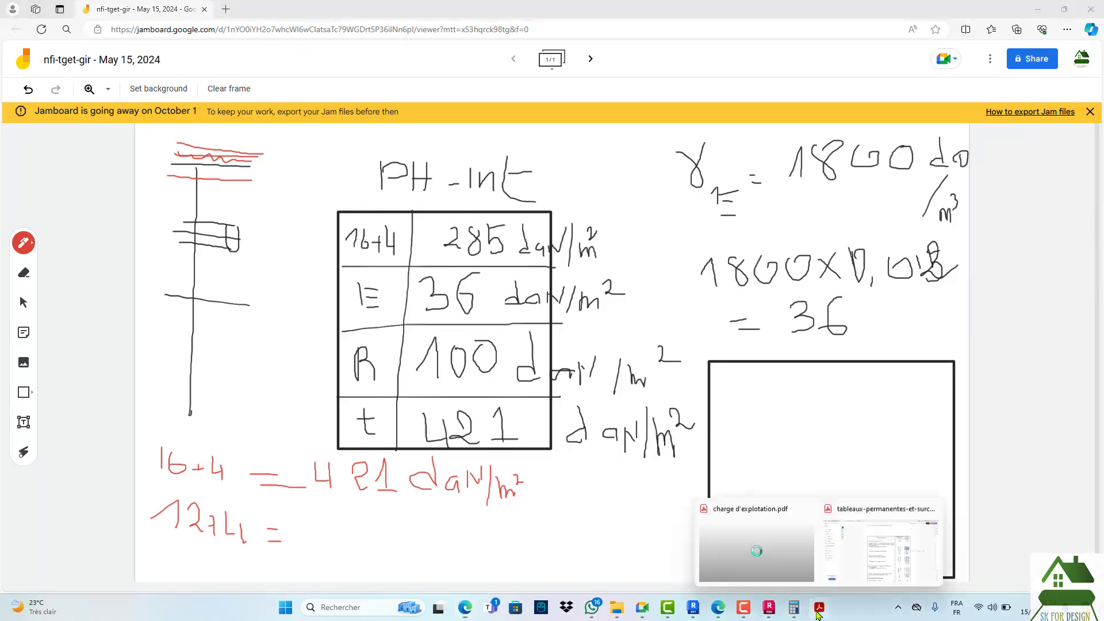
click(847, 550)
click(800, 254)
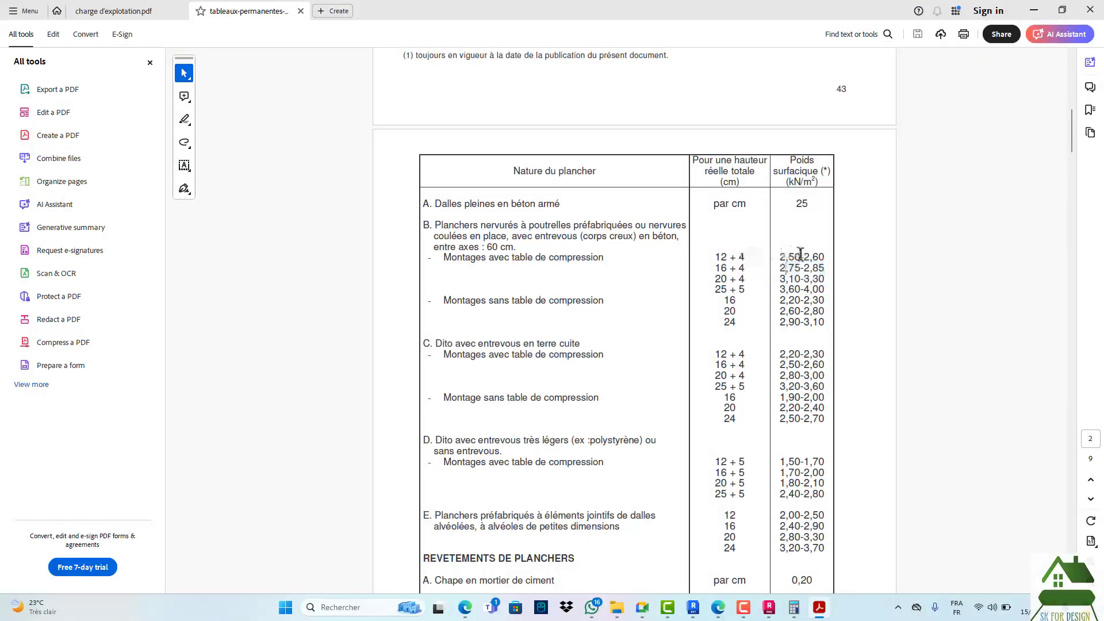
- Add 136 and 260 in the calculator to total the 12+4 floor's permanent loads
click(795, 610)
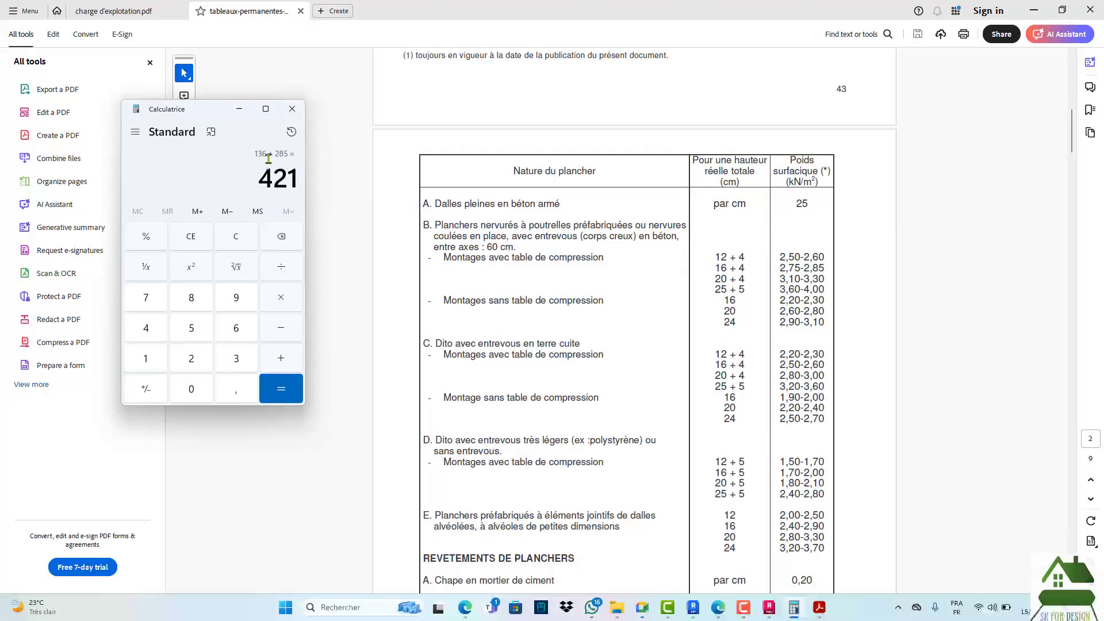
click(238, 237)
click(145, 358)
click(236, 359)
click(236, 328)
click(282, 355)
click(191, 358)
click(234, 333)
click(191, 389)
click(282, 388)
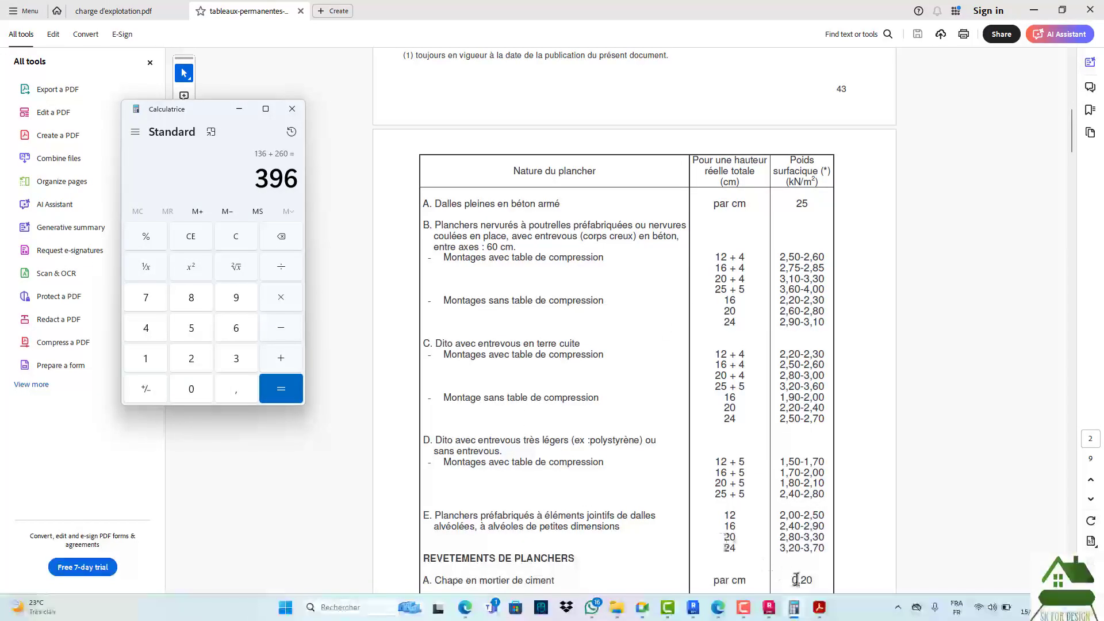
- Return to the Jamboard whiteboard and handwrite 396 daN/m² as the result of the 12+4 line
click(465, 607)
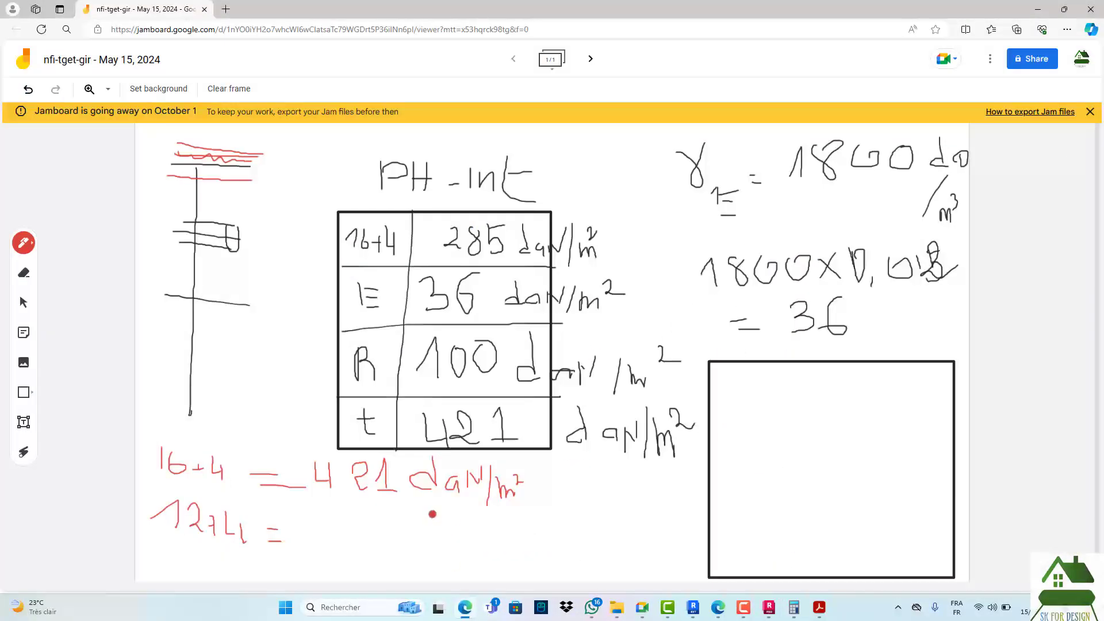
mouse_move(311, 524)
mouse_down()
mouse_move(338, 536)
mouse_move(326, 550)
mouse_up()
mouse_move(376, 518)
mouse_down()
mouse_move(350, 525)
mouse_move(386, 523)
mouse_move(383, 542)
mouse_move(367, 547)
mouse_up()
mouse_move(414, 515)
mouse_down()
mouse_move(404, 545)
mouse_move(396, 533)
mouse_up()
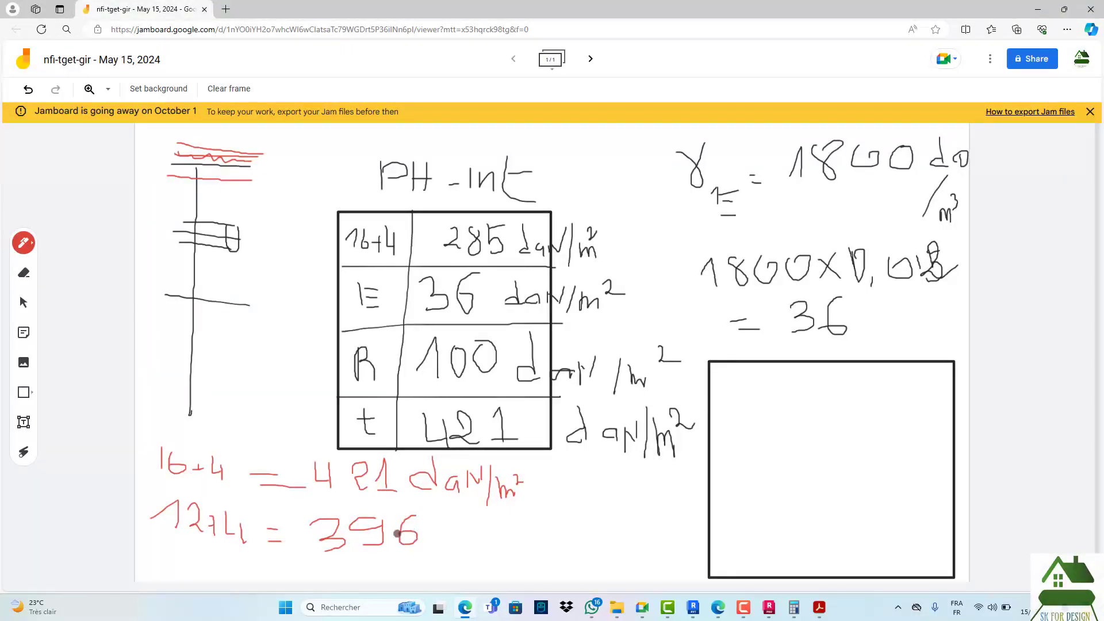
mouse_move(460, 509)
mouse_down()
mouse_move(443, 532)
mouse_move(461, 542)
mouse_move(488, 545)
mouse_move(509, 515)
mouse_move(518, 566)
mouse_move(551, 542)
mouse_move(557, 555)
mouse_up()
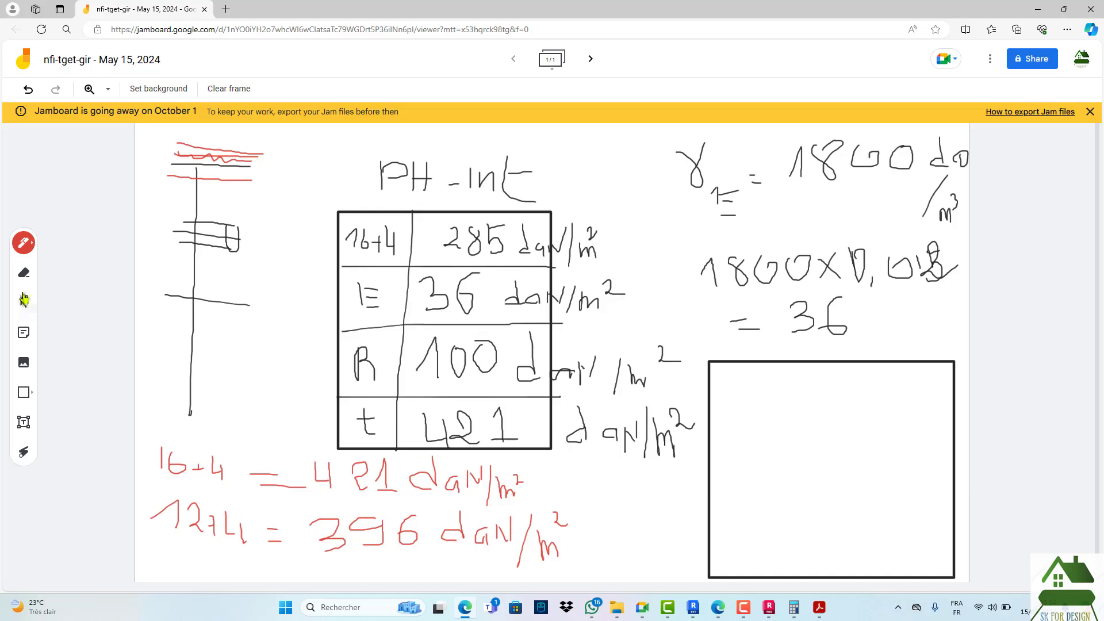
- Using a black pen, divide the empty frame into a load table and handwrite 16+4 with 285 in the first row and Et below
click(23, 243)
click(57, 269)
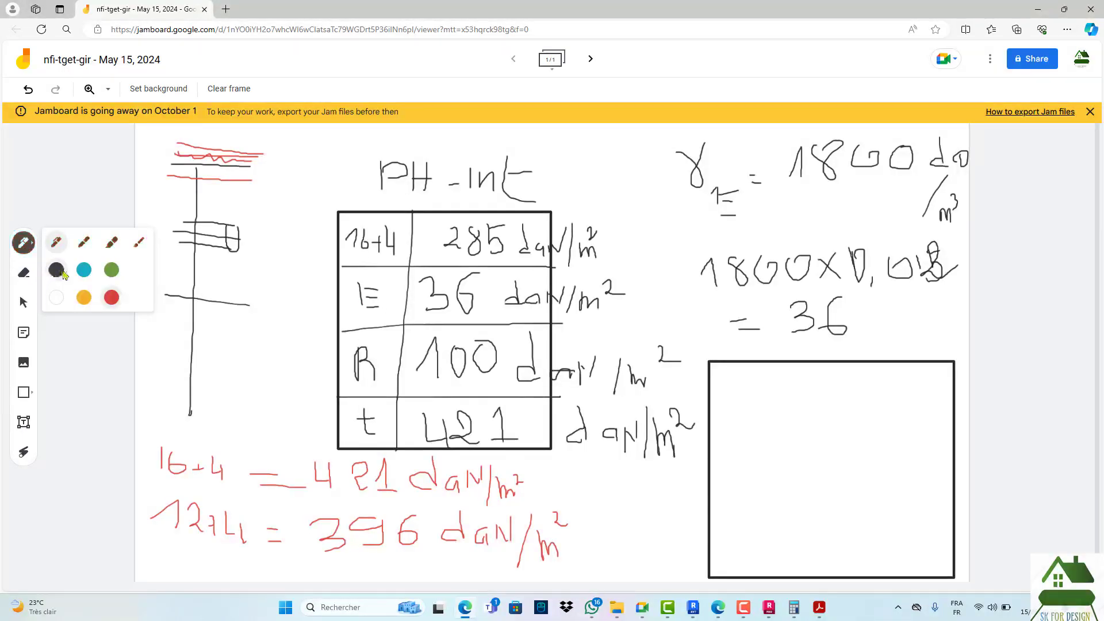
drag(712, 409, 964, 412)
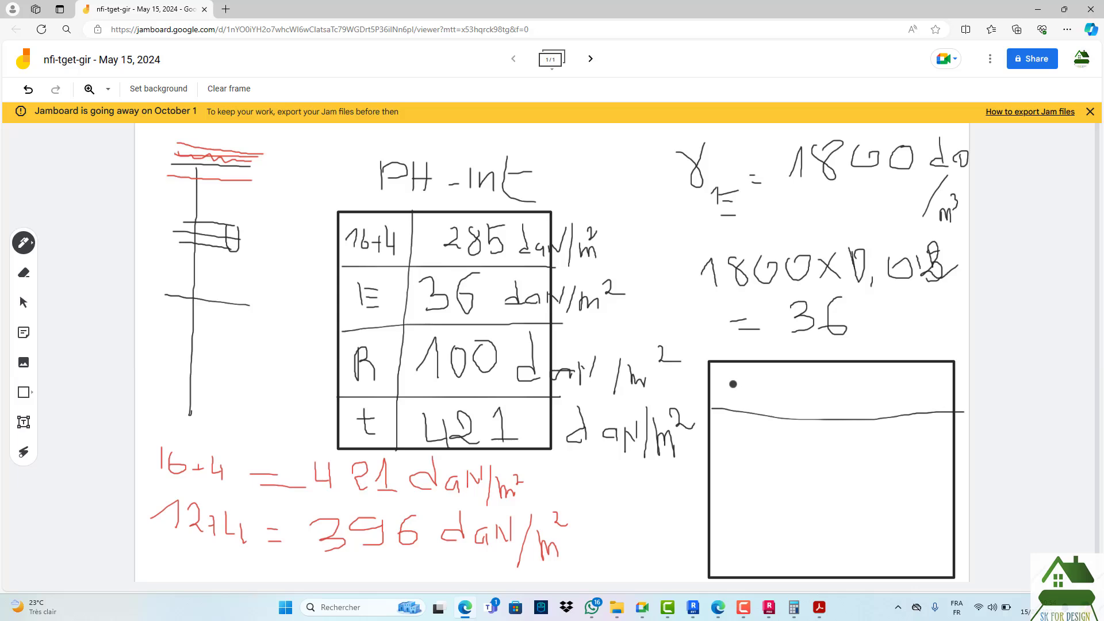
mouse_move(725, 374)
mouse_down()
mouse_move(725, 396)
mouse_move(763, 391)
mouse_up()
mouse_move(758, 383)
mouse_down()
mouse_move(759, 398)
mouse_move(791, 411)
mouse_up()
mouse_move(806, 361)
mouse_down()
mouse_move(812, 575)
mouse_move(824, 554)
mouse_up()
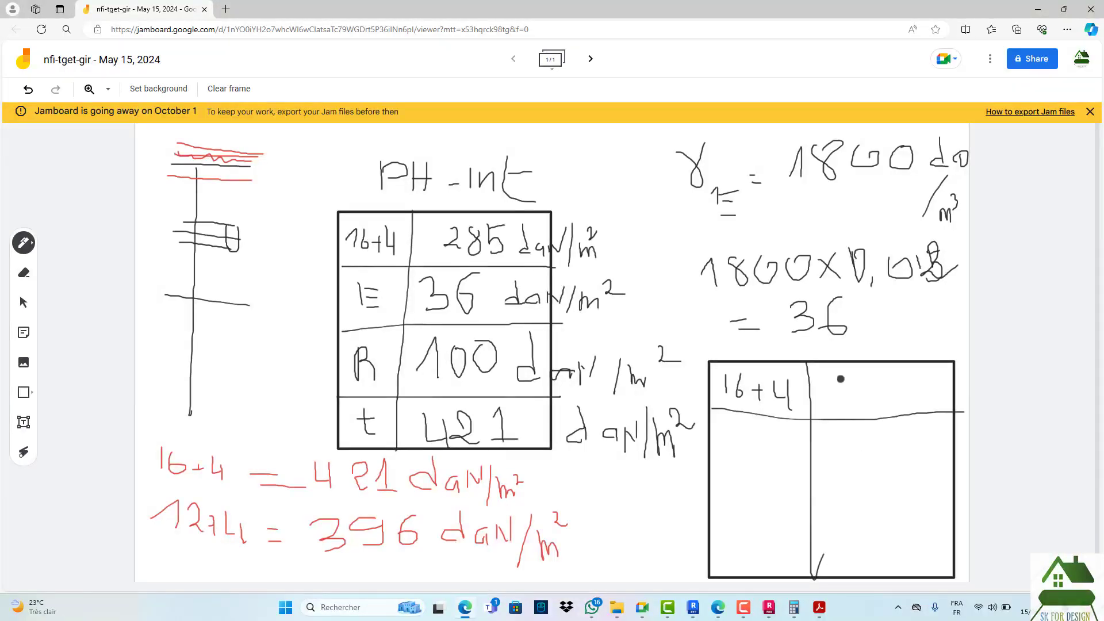
mouse_move(841, 379)
mouse_down()
mouse_move(860, 397)
mouse_move(856, 380)
mouse_move(896, 391)
mouse_move(895, 404)
mouse_move(913, 377)
mouse_up()
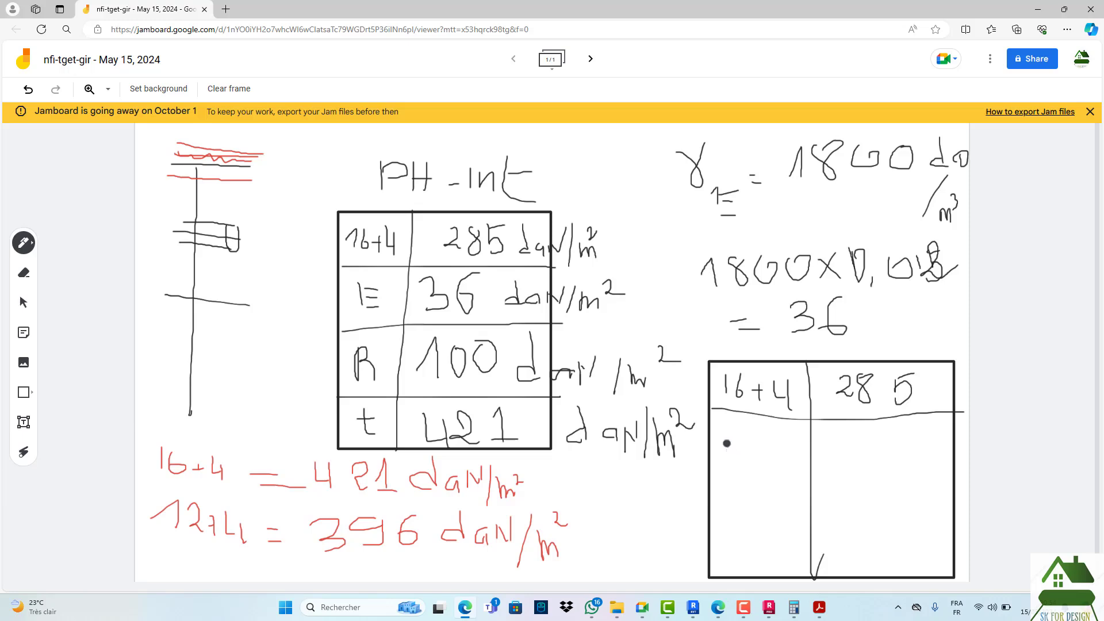
mouse_move(724, 431)
mouse_down()
mouse_move(728, 459)
mouse_move(741, 437)
mouse_move(748, 458)
mouse_move(766, 444)
mouse_up()
- Examine the permanent loads PDF's floor covering weights and the terrace waterproofing weights in its roofing table
mouse_move(819, 607)
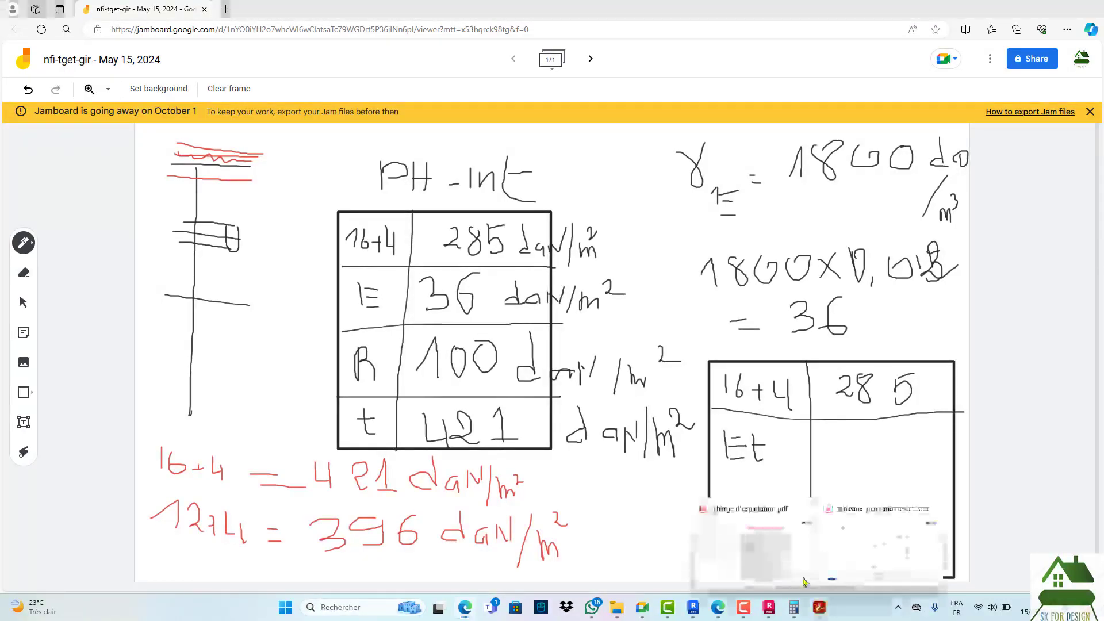
click(880, 526)
scroll(568, 319, down, 5)
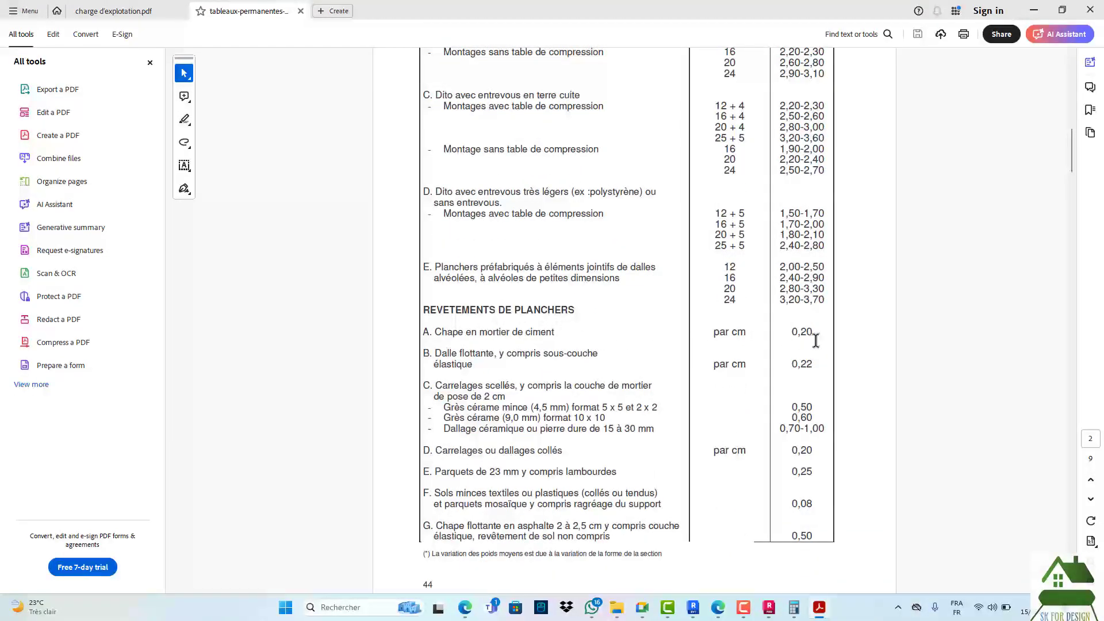
scroll(812, 345, up, 3)
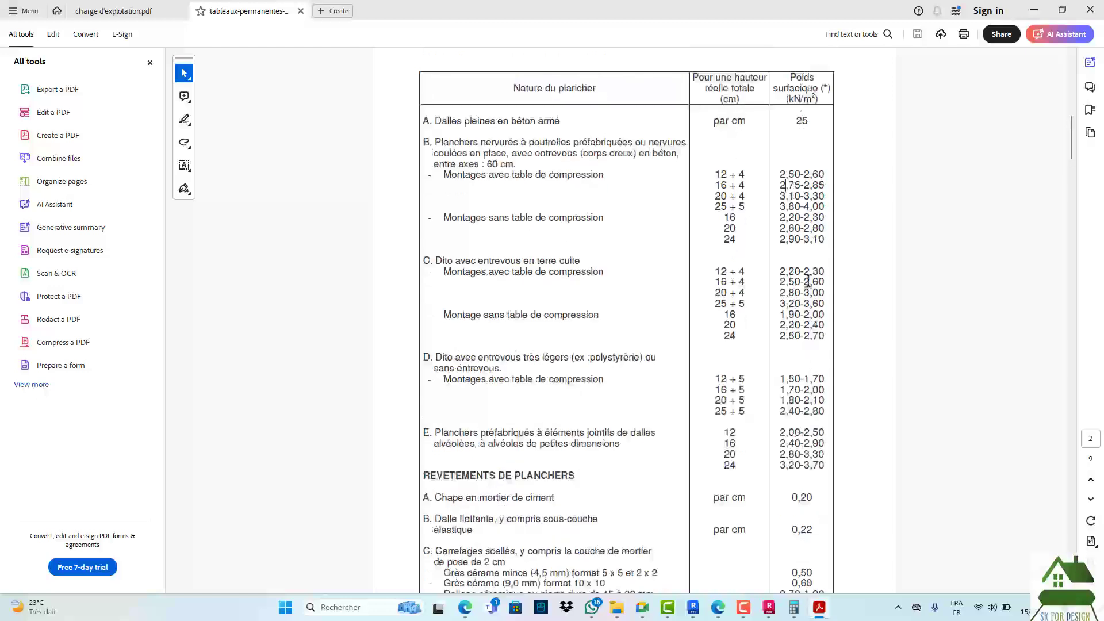
scroll(662, 414, down, 3)
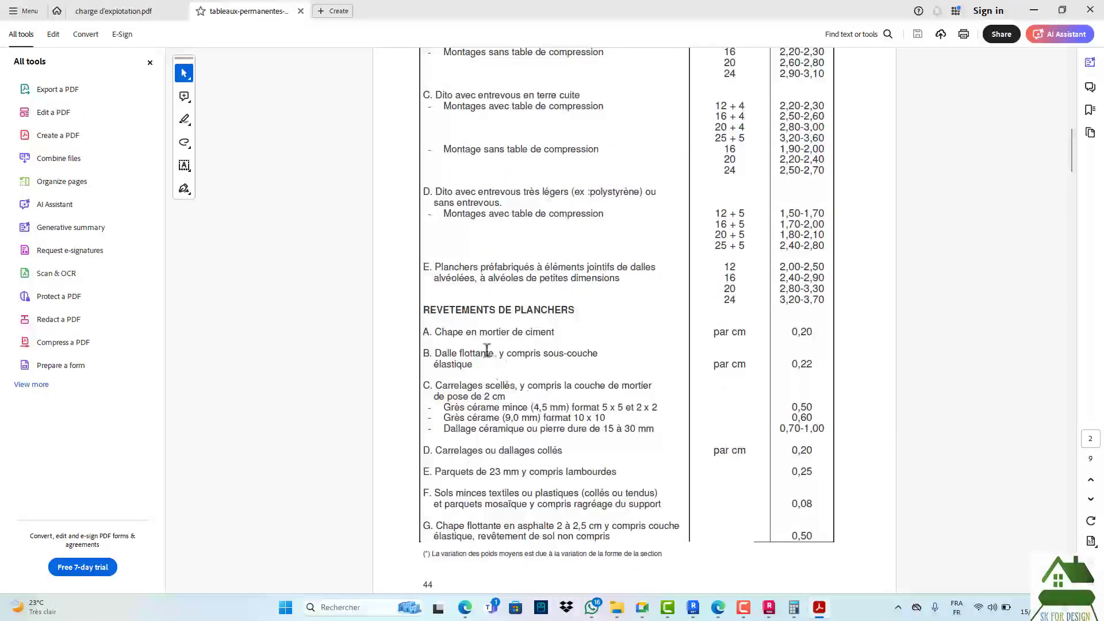
scroll(587, 392, down, 3)
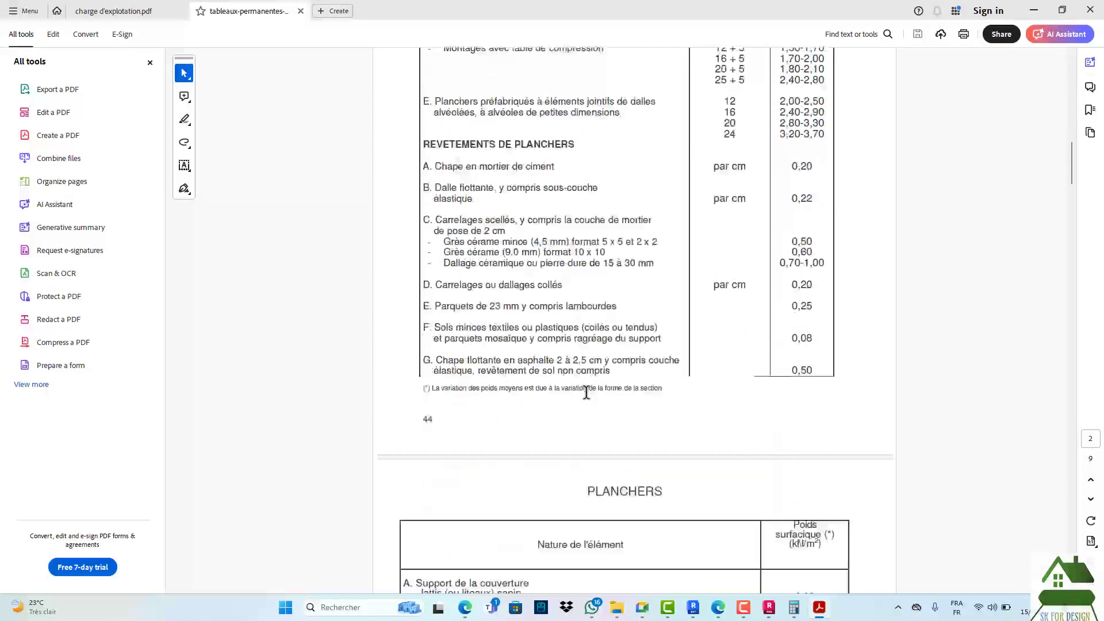
scroll(586, 392, down, 6)
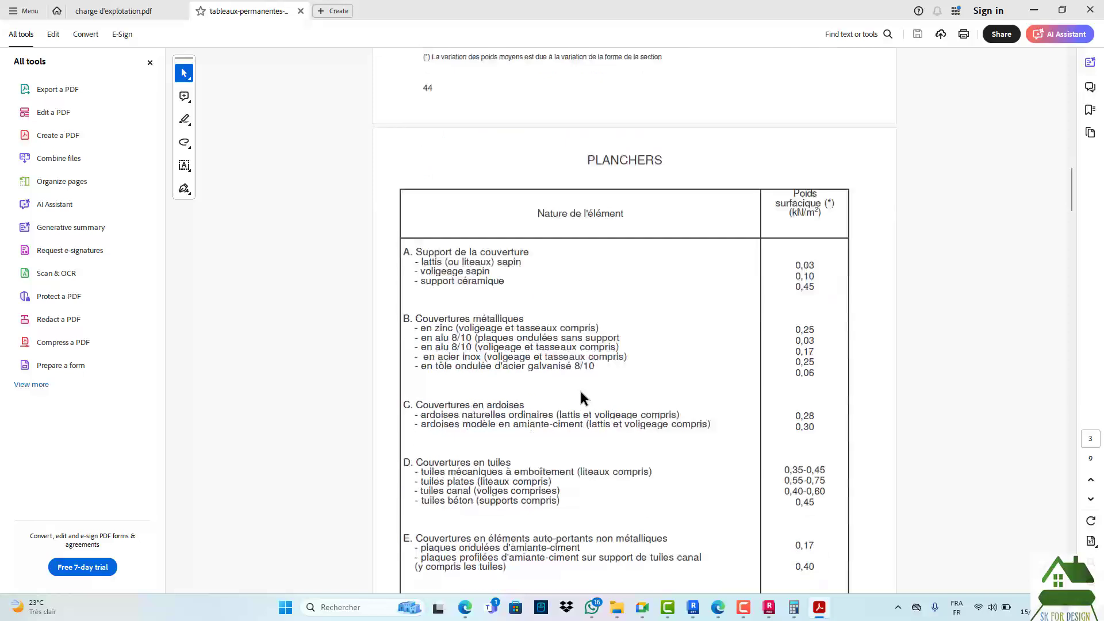
scroll(581, 397, down, 5)
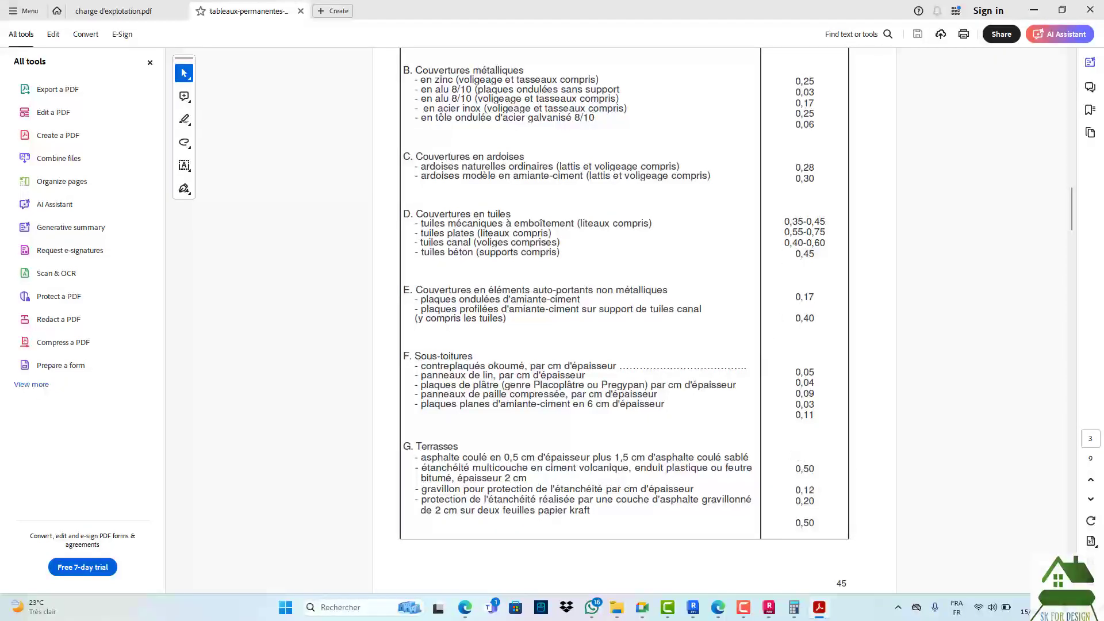
mouse_move(815, 608)
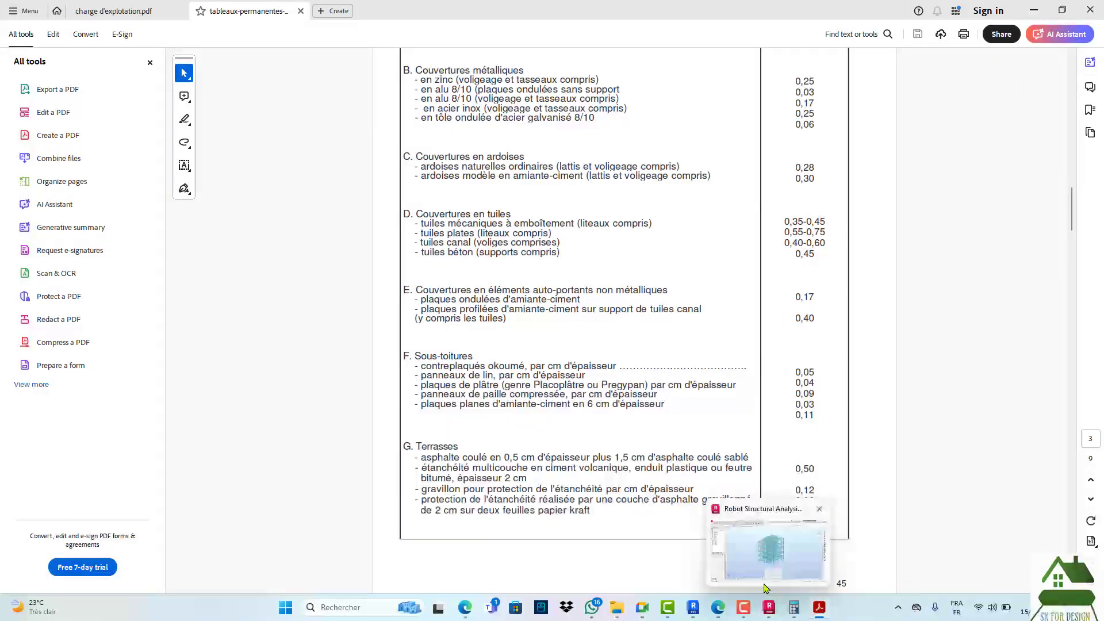
- Return to the Jamboard whiteboard, handwrite 11 in the Et row and draw a horizontal line beneath that row
click(465, 607)
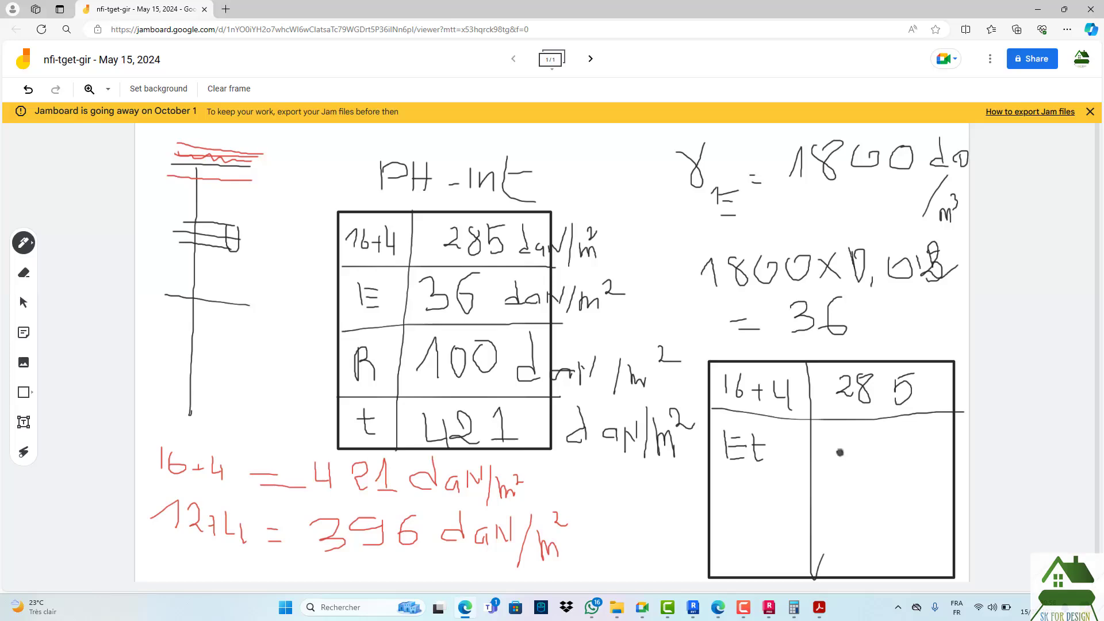
mouse_move(841, 453)
mouse_down()
mouse_move(858, 433)
mouse_move(870, 467)
mouse_move(876, 426)
mouse_move(898, 473)
mouse_up()
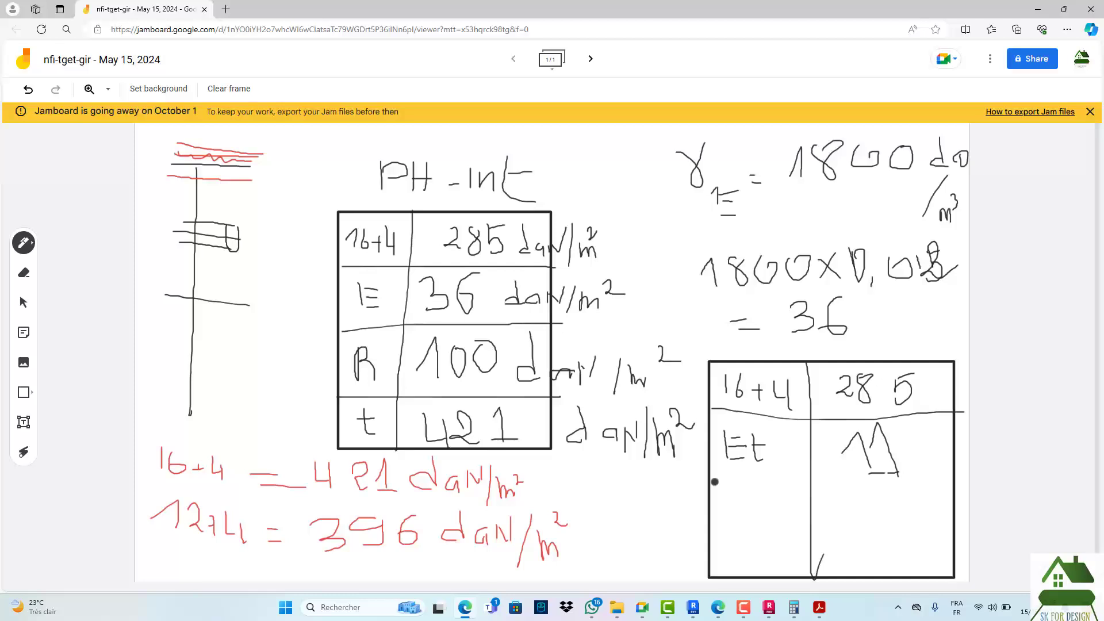
drag(714, 482, 962, 482)
- Move to a blank second frame and handwrite "γp = 2200 daN/m³" along its upper part
click(590, 61)
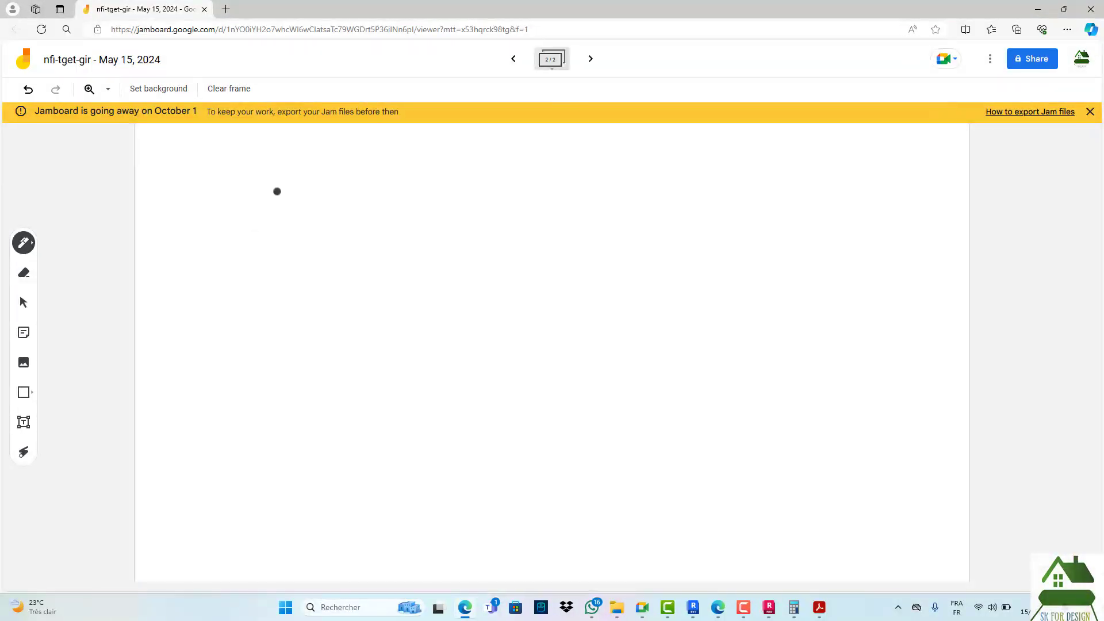
drag(251, 182, 266, 178)
mouse_move(273, 228)
mouse_down()
mouse_move(278, 253)
mouse_move(280, 232)
mouse_move(329, 215)
mouse_move(352, 228)
mouse_up()
mouse_move(428, 191)
mouse_down()
mouse_move(391, 217)
mouse_move(461, 214)
mouse_up()
mouse_move(471, 200)
mouse_down()
mouse_move(515, 201)
mouse_move(492, 208)
mouse_up()
mouse_move(566, 175)
mouse_down()
mouse_move(569, 207)
mouse_move(600, 203)
mouse_up()
drag(605, 196, 615, 258)
drag(665, 215, 663, 242)
drag(665, 224, 690, 241)
drag(695, 184, 711, 208)
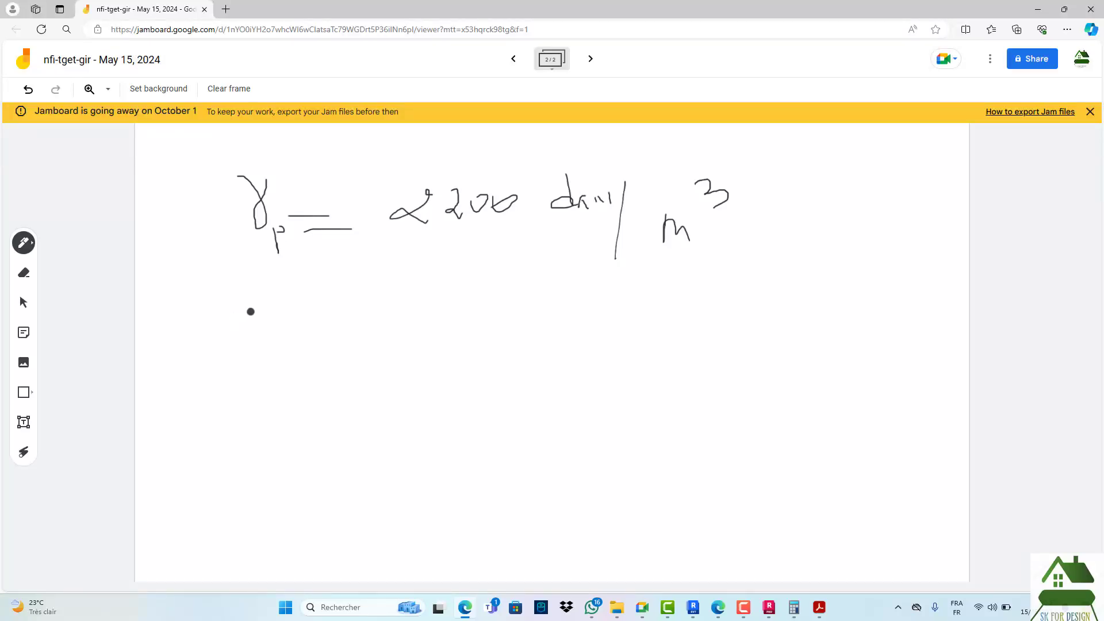
- Handwrite the expression "p = 0,1 × 2200 =" below the γp line
mouse_move(252, 312)
mouse_down()
mouse_move(258, 351)
mouse_move(270, 324)
mouse_up()
drag(349, 325, 357, 322)
mouse_move(345, 334)
mouse_down()
mouse_move(424, 315)
mouse_move(436, 333)
mouse_move(467, 322)
mouse_up()
mouse_move(518, 291)
mouse_down()
mouse_move(498, 321)
mouse_move(537, 321)
mouse_move(563, 302)
mouse_move(573, 315)
mouse_move(611, 294)
mouse_move(595, 309)
mouse_move(627, 314)
mouse_move(656, 296)
mouse_move(669, 319)
mouse_move(678, 300)
mouse_move(758, 299)
mouse_move(780, 311)
mouse_up()
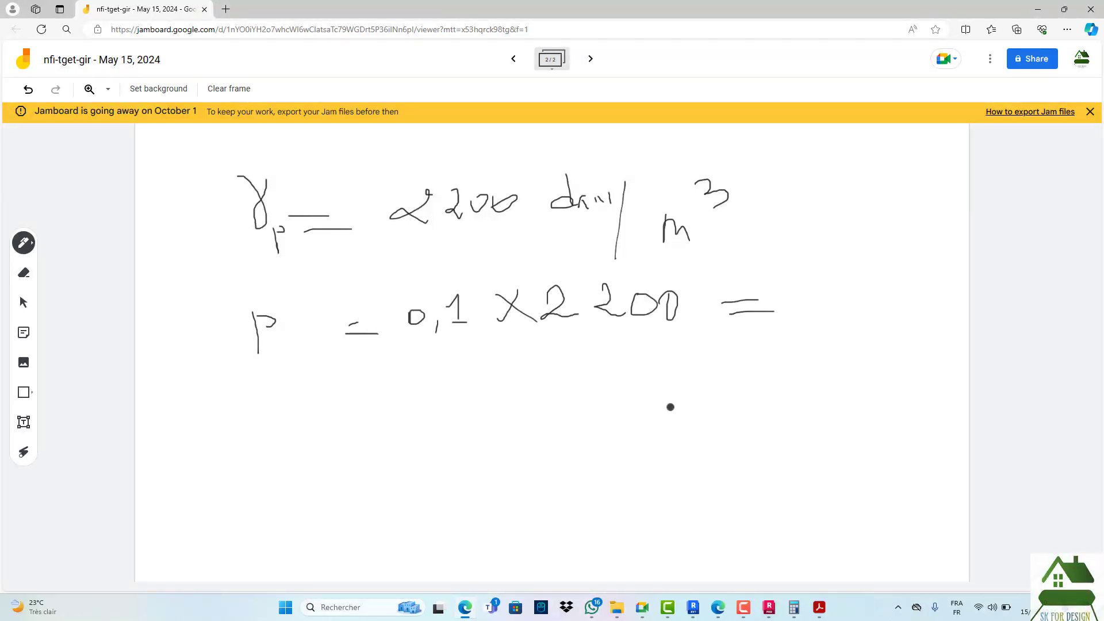
- Multiply 0,1 by 2200 in the calculator
click(794, 607)
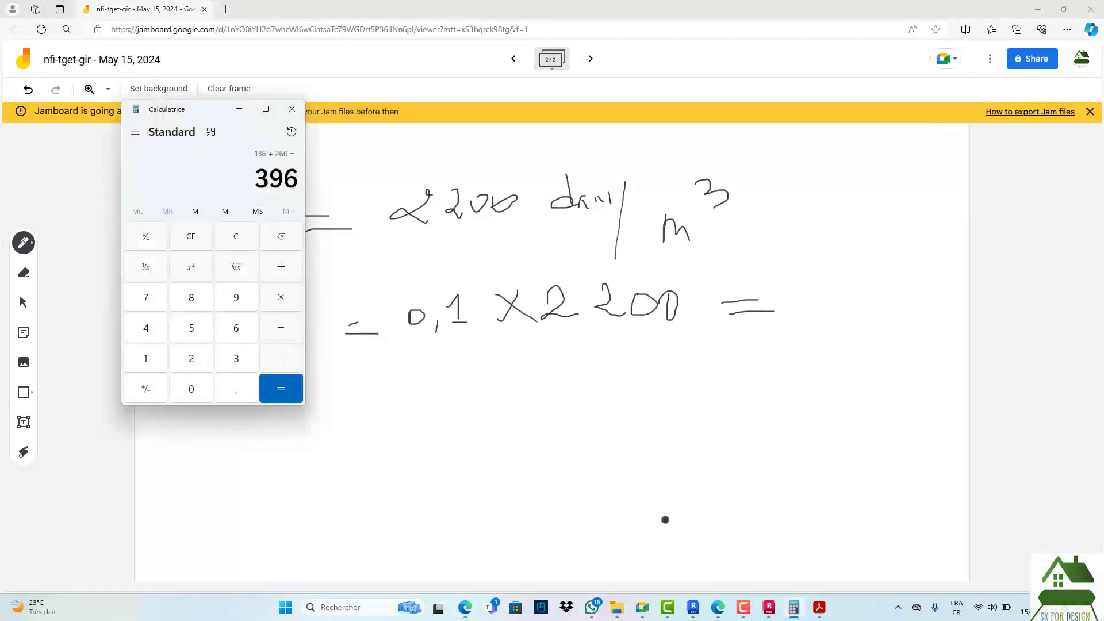
click(233, 236)
text(,1)
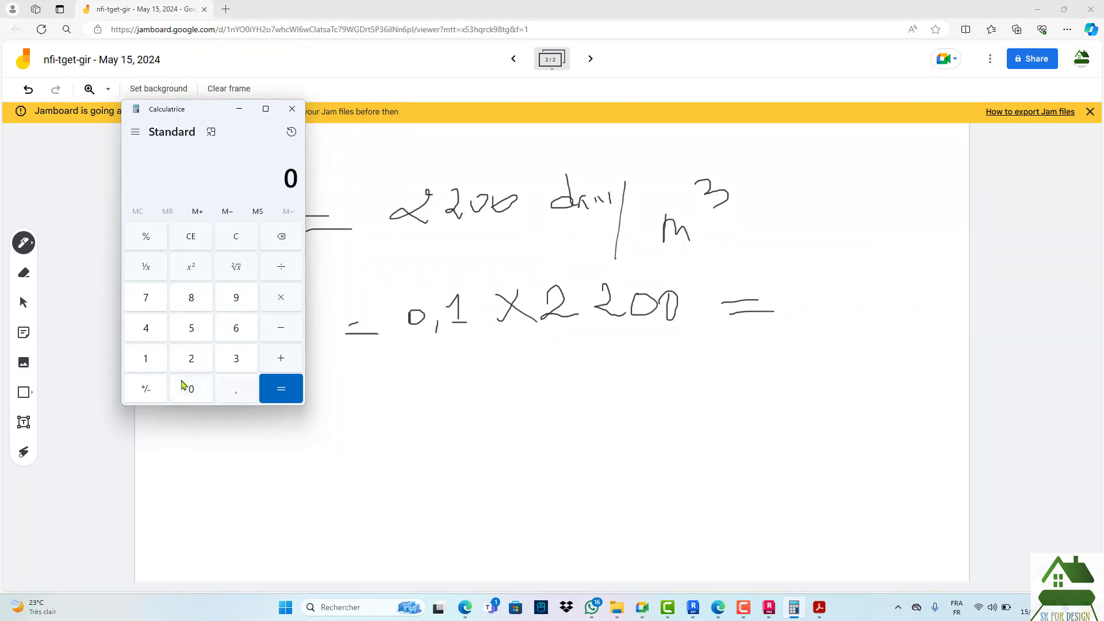
click(283, 299)
click(199, 362)
click(197, 364)
click(195, 387)
click(195, 387)
click(275, 391)
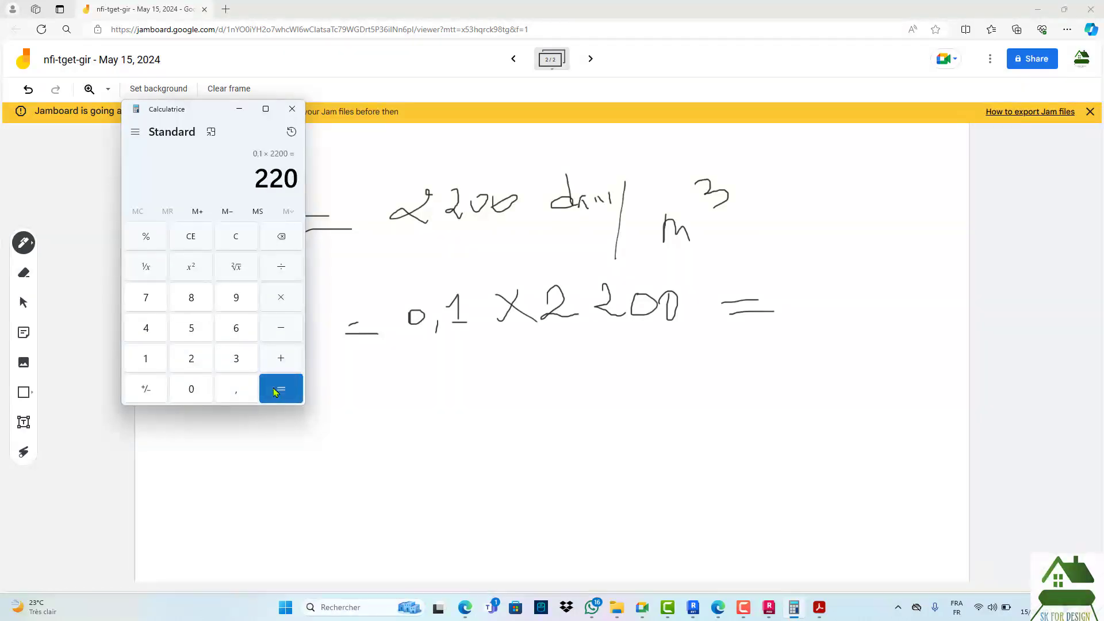
- Handwrite 220 daN/m² on the whiteboard as the result of 0,1 × 2200
click(804, 296)
drag(797, 286, 815, 312)
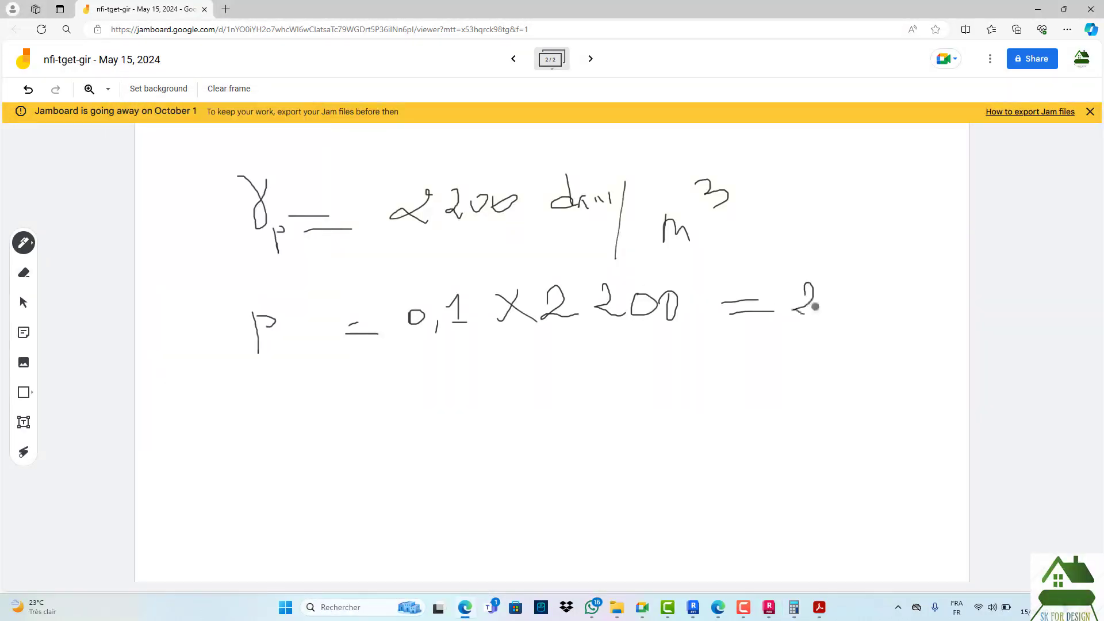
mouse_move(844, 276)
mouse_down()
mouse_move(839, 293)
mouse_move(855, 298)
mouse_move(865, 285)
mouse_move(927, 303)
mouse_move(929, 290)
mouse_move(948, 305)
mouse_move(948, 329)
mouse_up()
mouse_move(952, 341)
mouse_down()
mouse_move(958, 328)
mouse_move(967, 334)
mouse_up()
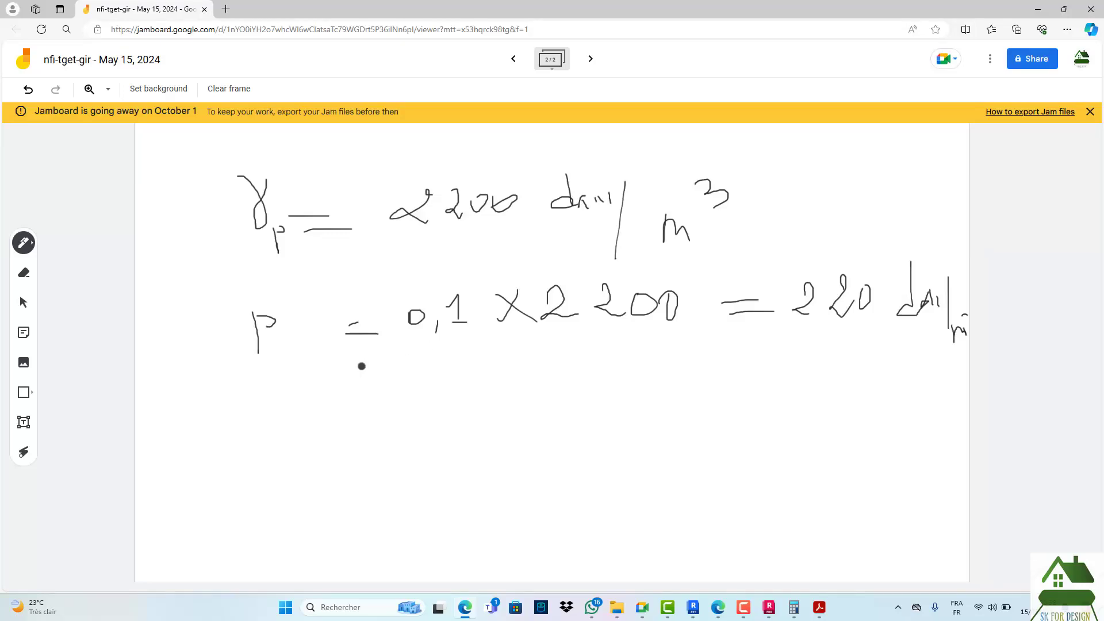
- Handwrite the second expression "= 0,08 × 2200 =" beneath the 0,1 × 2200 line
mouse_move(362, 366)
mouse_down()
mouse_move(392, 366)
mouse_move(393, 386)
mouse_move(463, 384)
mouse_move(468, 397)
mouse_move(490, 386)
mouse_move(483, 368)
mouse_move(524, 381)
mouse_move(525, 354)
mouse_move(569, 378)
mouse_move(593, 378)
mouse_move(597, 364)
mouse_move(618, 383)
mouse_move(674, 374)
mouse_up()
mouse_move(690, 357)
mouse_down()
mouse_move(689, 365)
mouse_move(697, 356)
mouse_move(758, 365)
mouse_move(772, 378)
mouse_up()
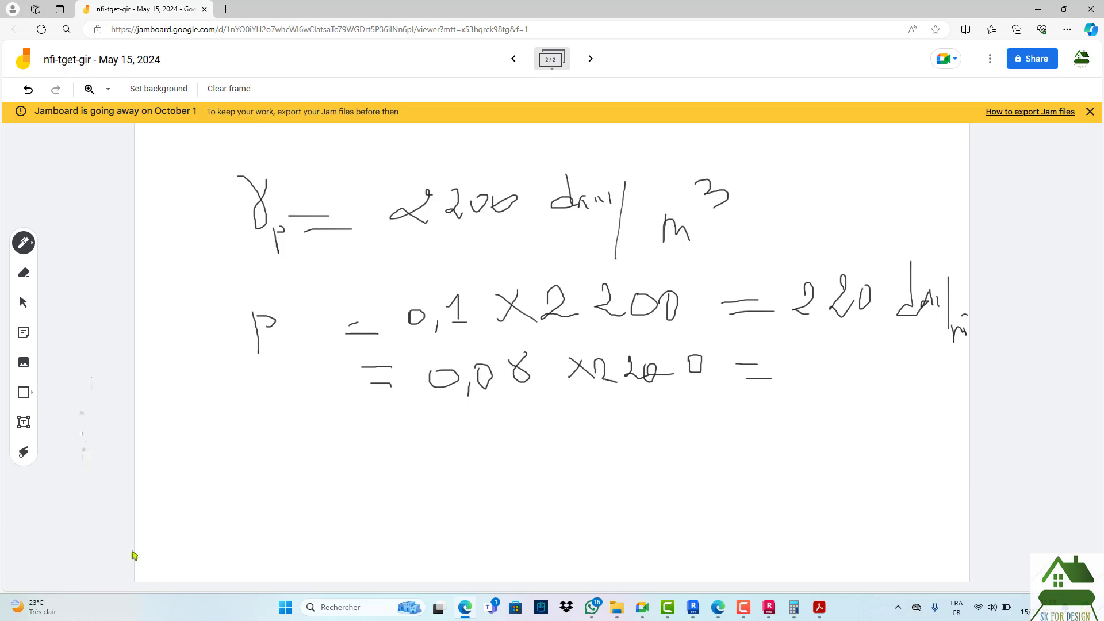
- Multiply 0,08 by 2200 in the calculator
click(794, 607)
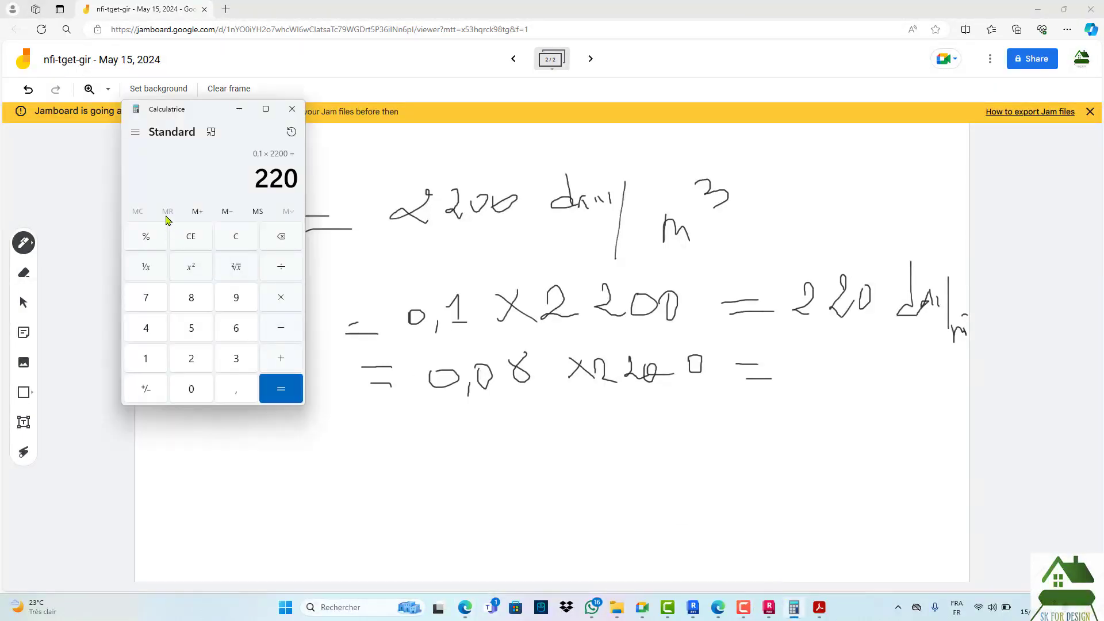
click(200, 241)
click(227, 393)
click(195, 389)
click(196, 305)
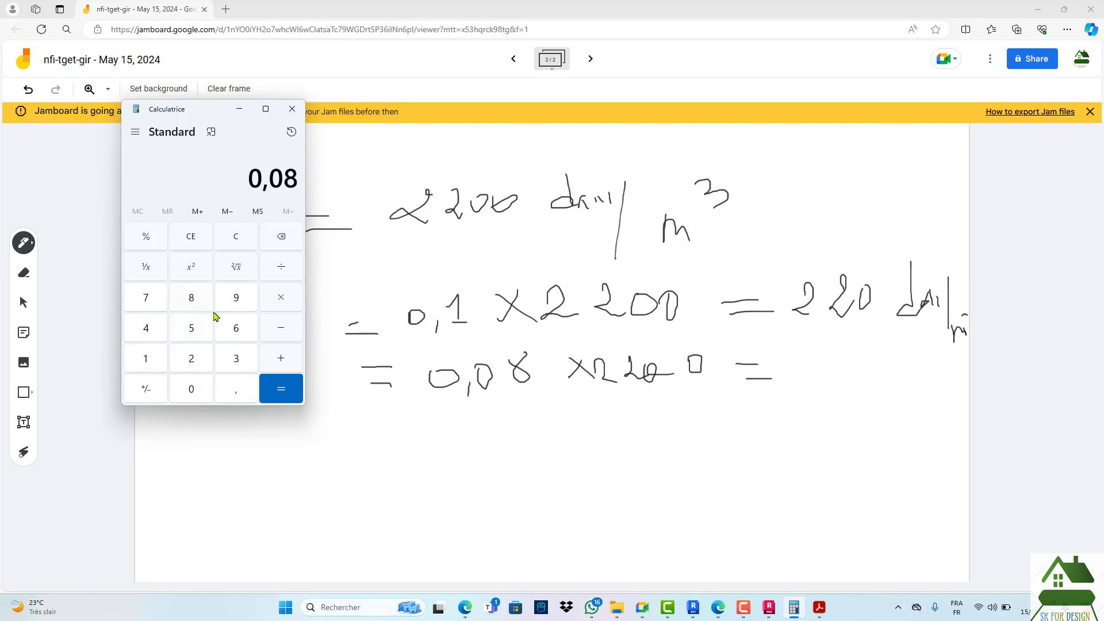
click(282, 295)
click(195, 360)
click(196, 360)
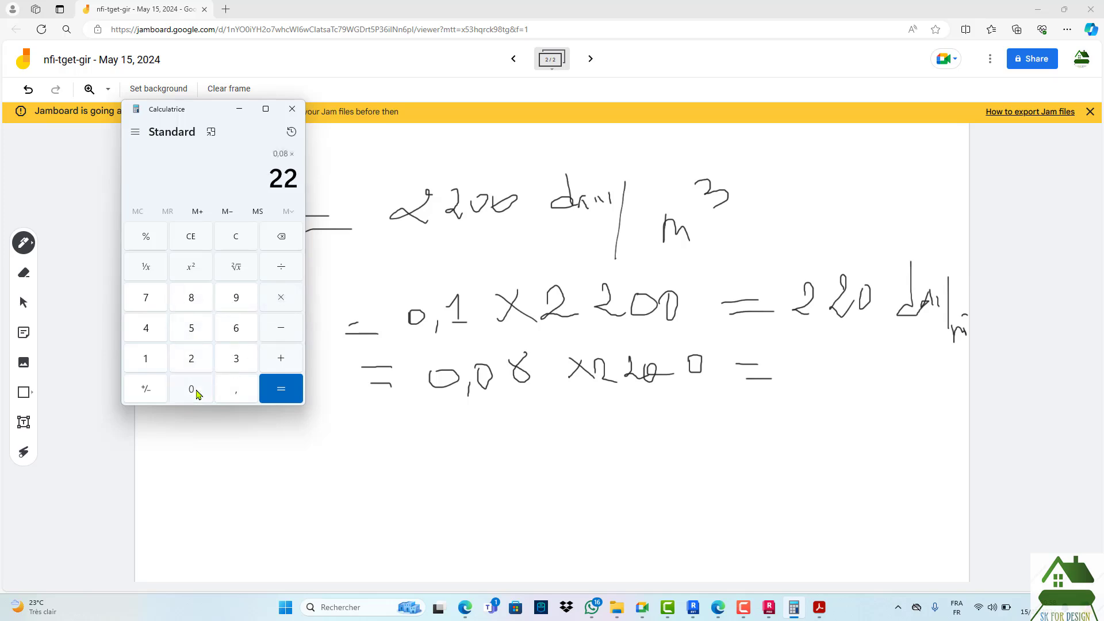
click(192, 389)
click(192, 389)
click(264, 390)
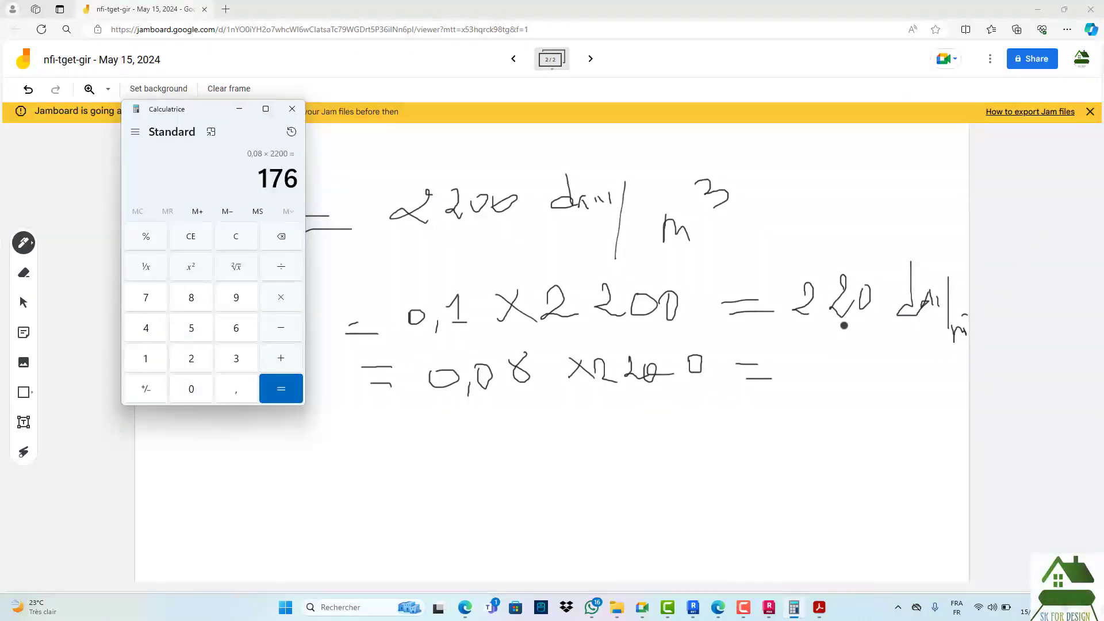
- Handwrite 176 daN/m² on the whiteboard as the result of 0,08 × 2200
mouse_move(781, 349)
mouse_down()
mouse_move(782, 373)
mouse_move(849, 347)
mouse_move(841, 364)
mouse_up()
click(796, 610)
click(795, 609)
mouse_move(875, 332)
mouse_down()
mouse_move(881, 370)
mouse_move(869, 368)
mouse_move(906, 362)
mouse_move(919, 399)
mouse_move(937, 380)
mouse_move(949, 384)
mouse_up()
drag(942, 355, 961, 360)
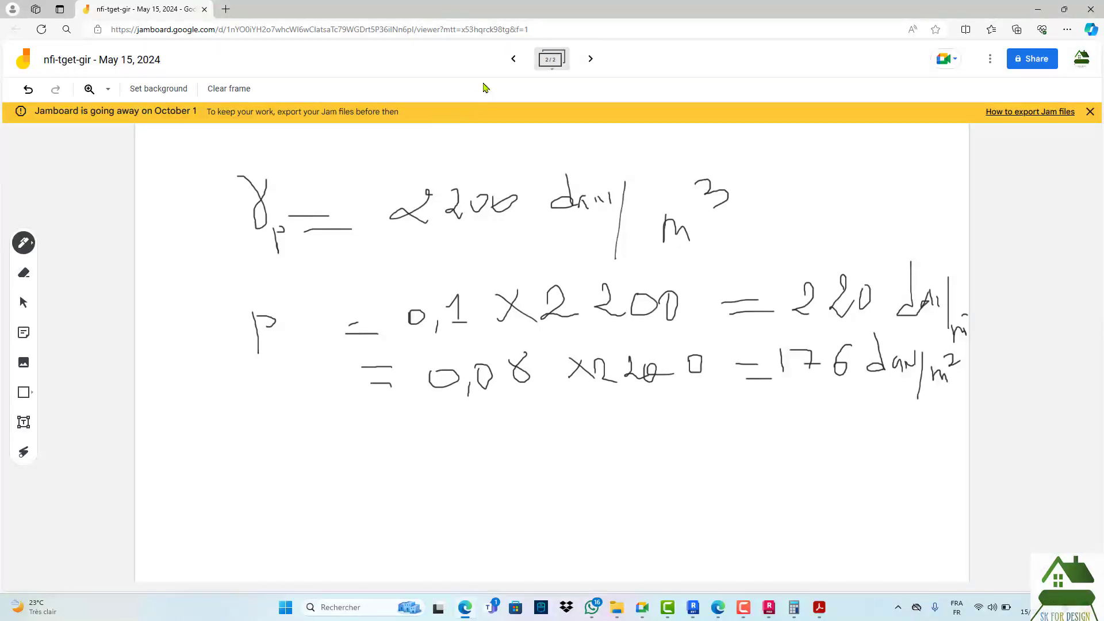
- Handwrite the rows "P 220" and "E 36" in the first frame's second load table, separated by a horizontal line
click(513, 58)
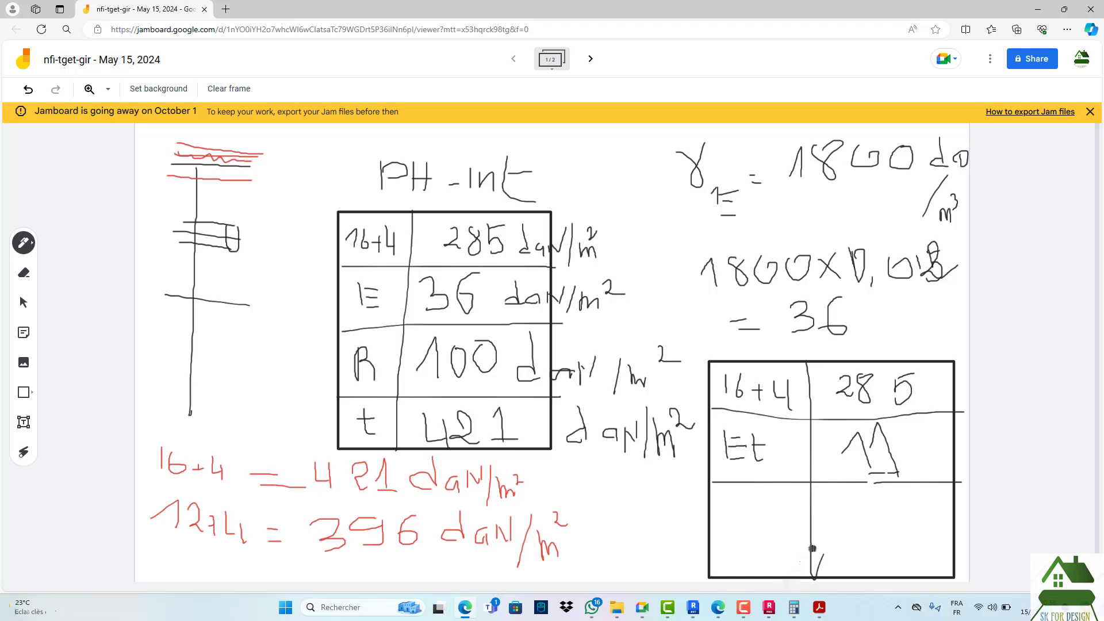
mouse_move(807, 594)
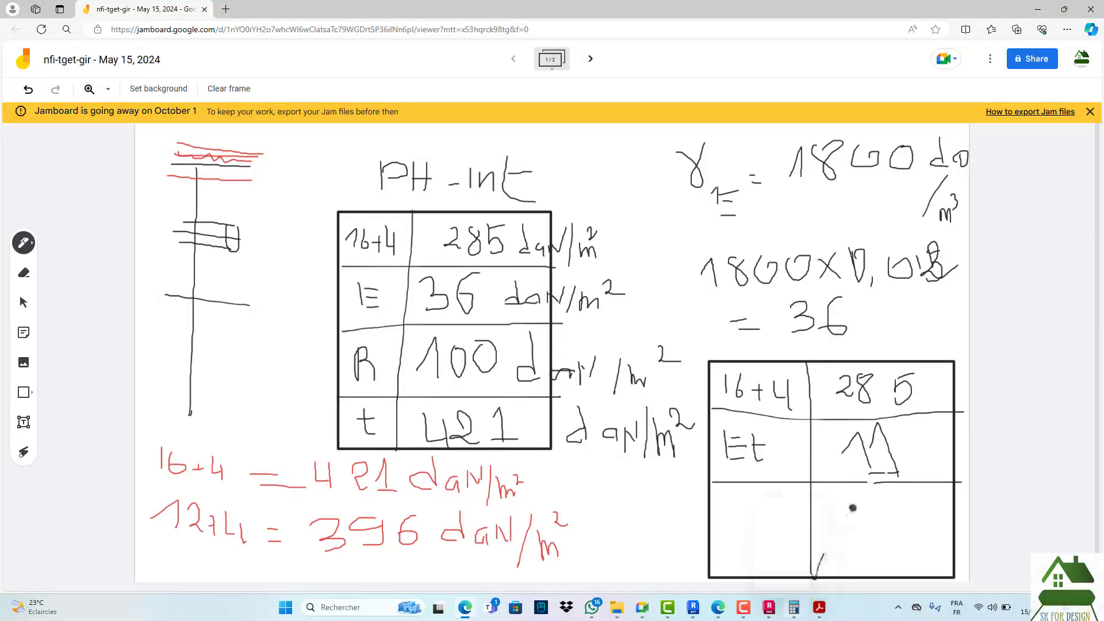
mouse_move(834, 505)
mouse_down()
mouse_move(847, 520)
mouse_move(860, 505)
mouse_move(857, 518)
mouse_move(880, 517)
mouse_move(890, 502)
mouse_move(874, 499)
mouse_up()
mouse_move(741, 490)
mouse_down()
mouse_move(743, 517)
mouse_move(756, 490)
mouse_move(763, 501)
mouse_move(744, 502)
mouse_up()
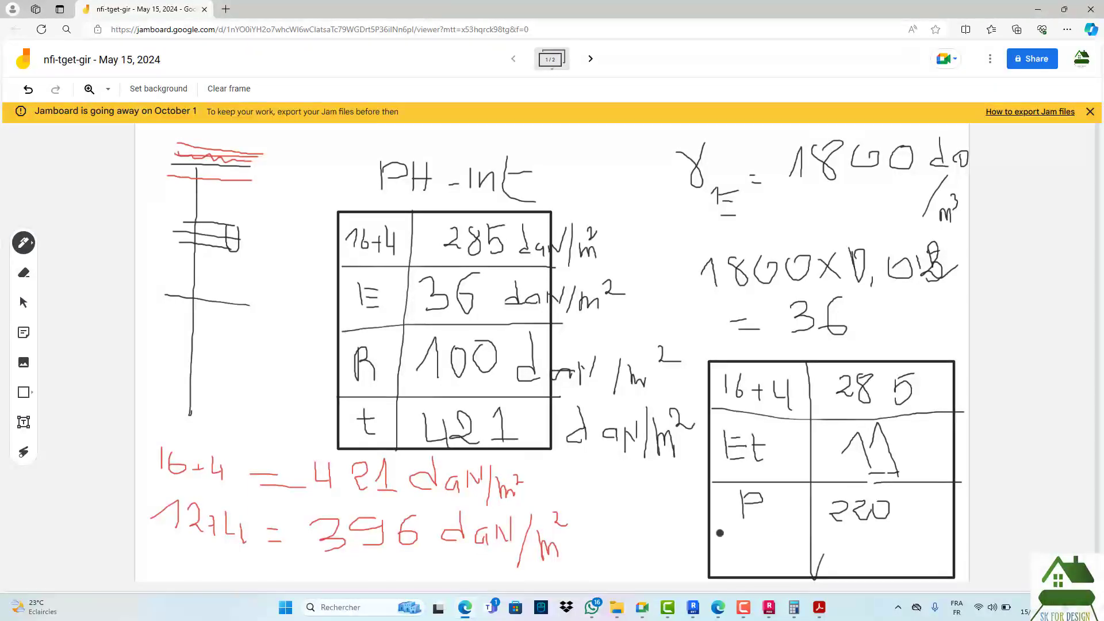
drag(715, 529, 952, 524)
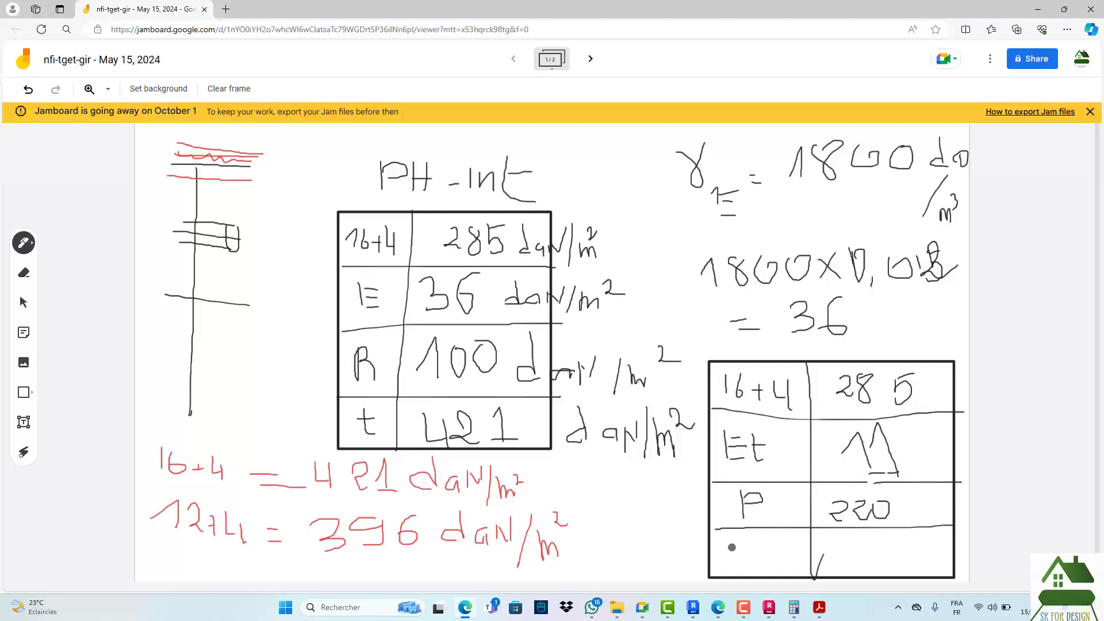
mouse_move(732, 548)
mouse_down()
mouse_move(740, 566)
mouse_move(762, 547)
mouse_move(753, 556)
mouse_move(783, 564)
mouse_up()
mouse_move(853, 544)
mouse_down()
mouse_move(864, 540)
mouse_move(858, 561)
mouse_up()
mouse_move(901, 531)
mouse_down()
mouse_move(883, 563)
mouse_move(877, 546)
mouse_up()
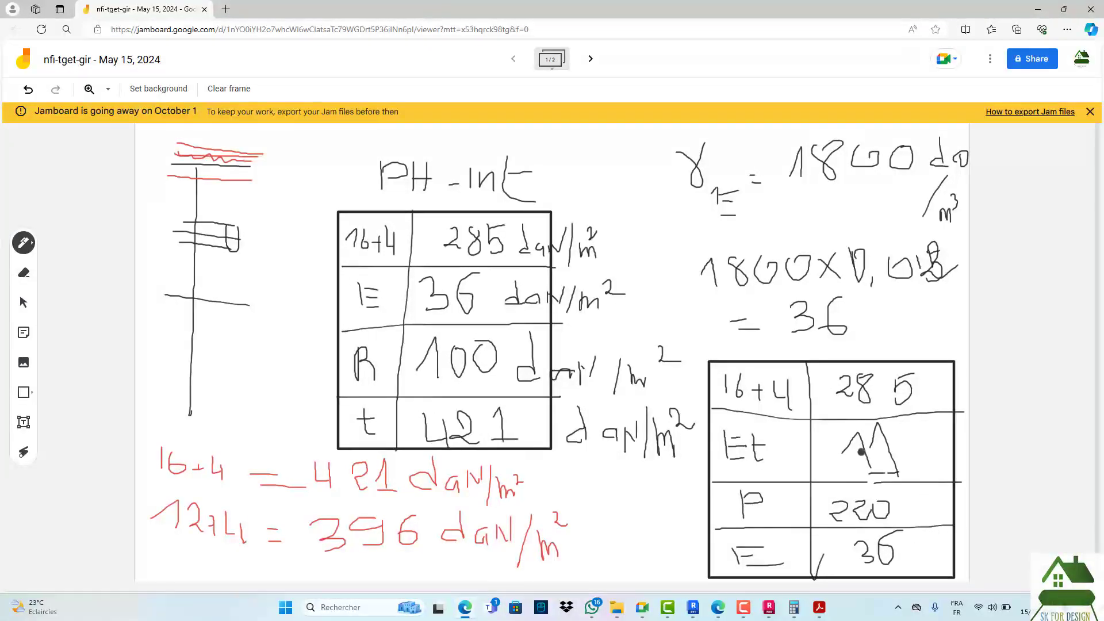
- Add up the second table's loads 285, 11, 220 and 36 in the calculator
click(799, 608)
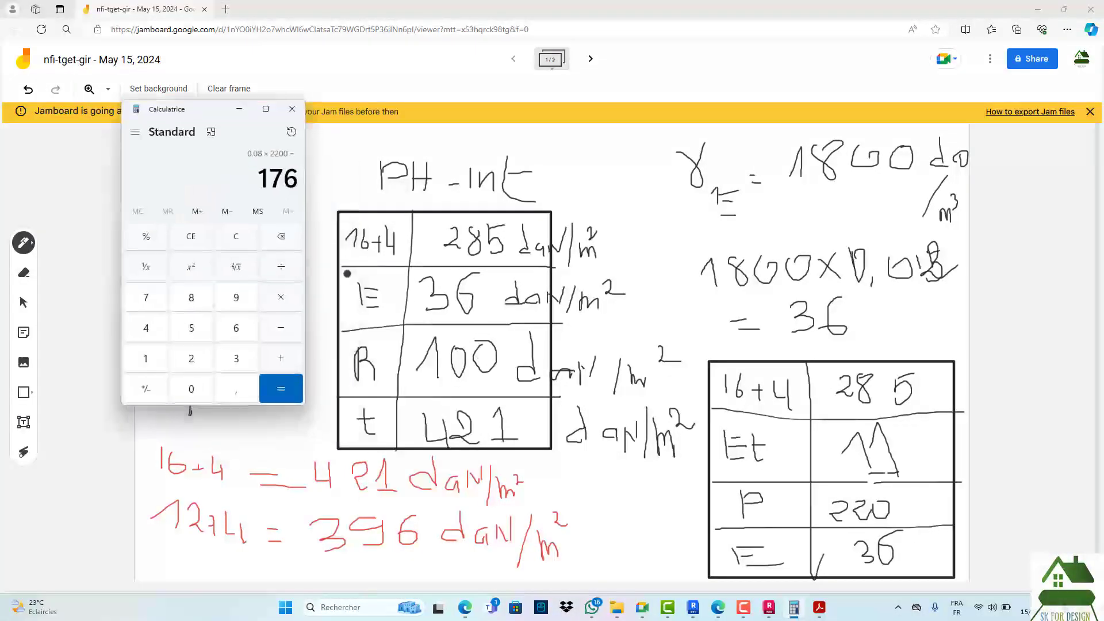
click(192, 238)
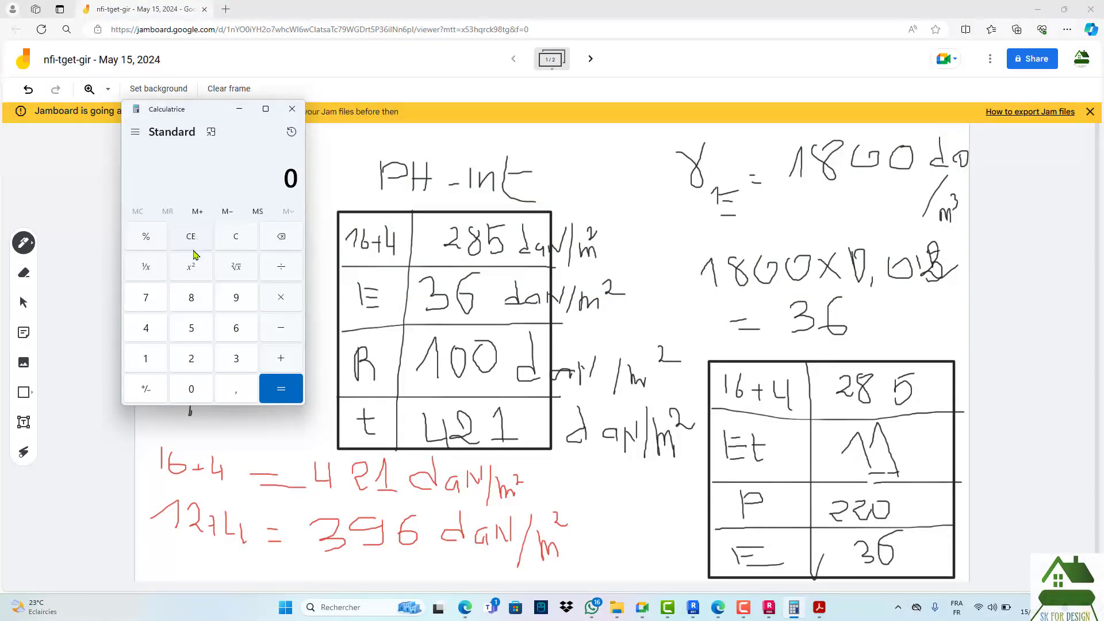
click(192, 356)
click(192, 297)
click(200, 332)
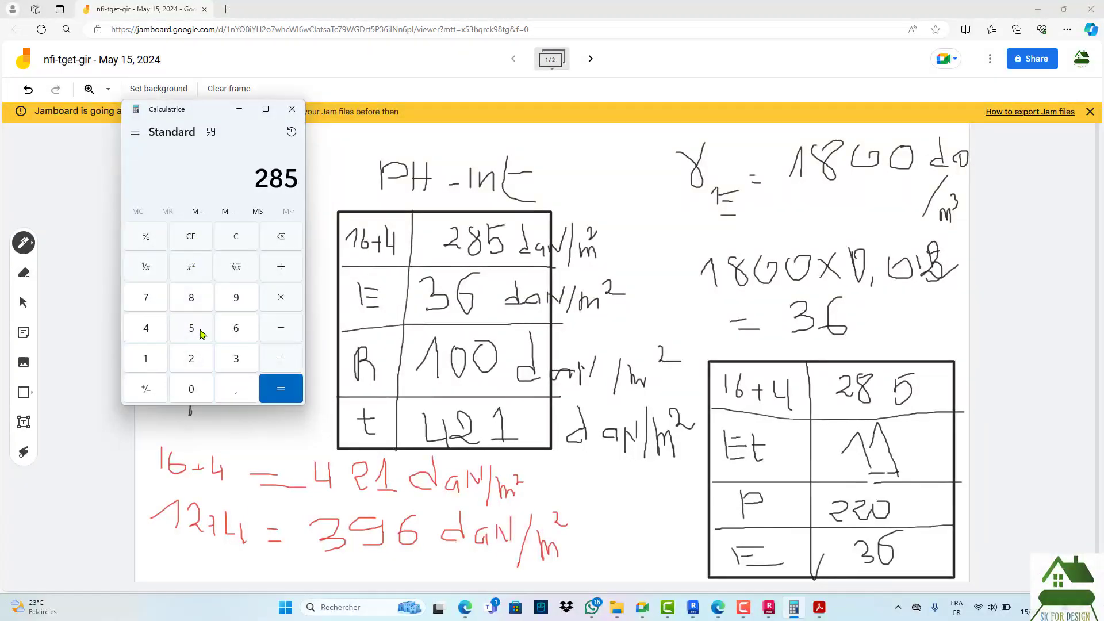
click(282, 360)
double_click(146, 358)
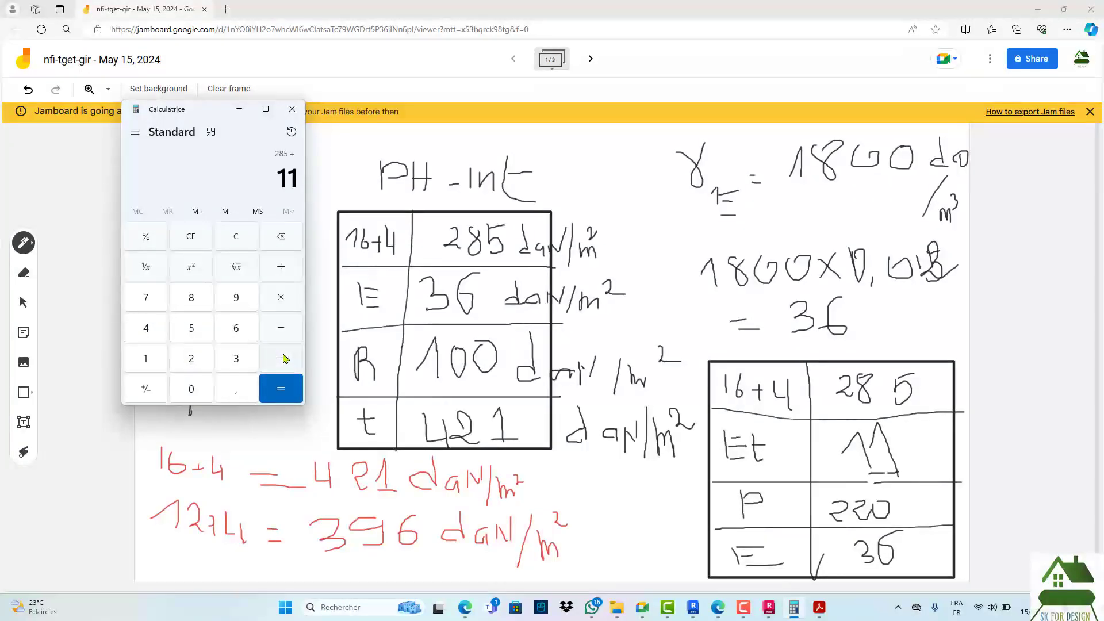
click(283, 359)
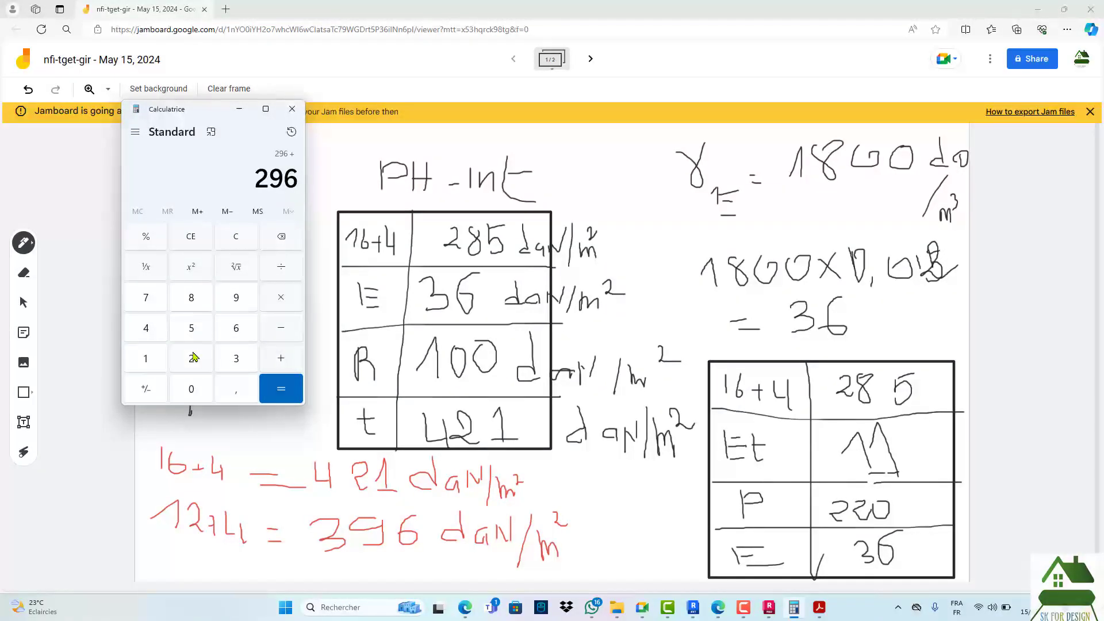
double_click(191, 359)
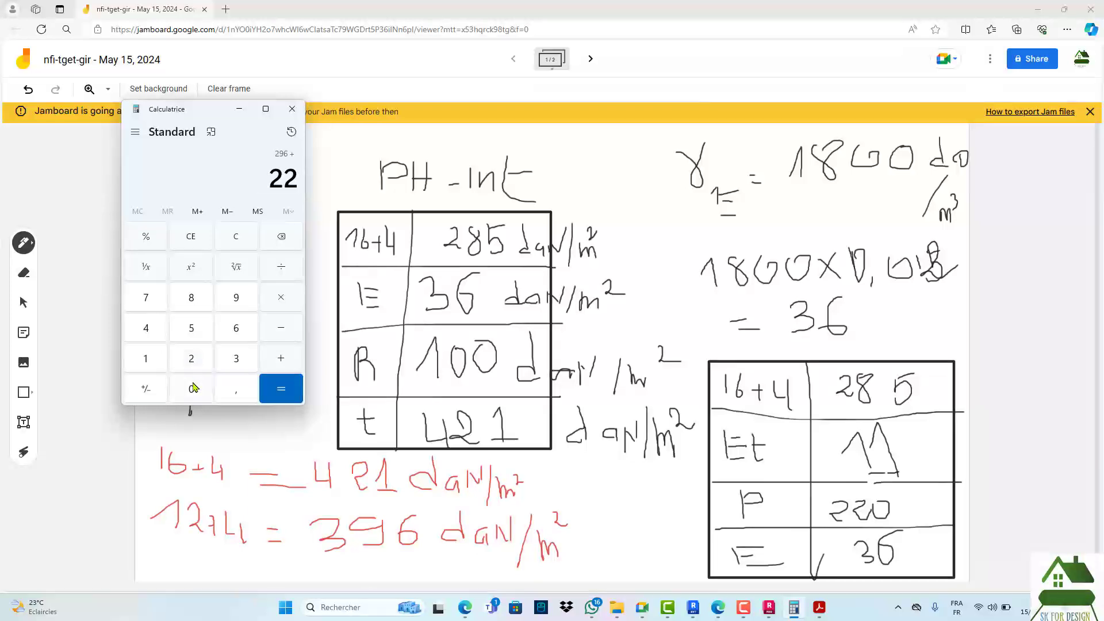
click(191, 389)
click(282, 358)
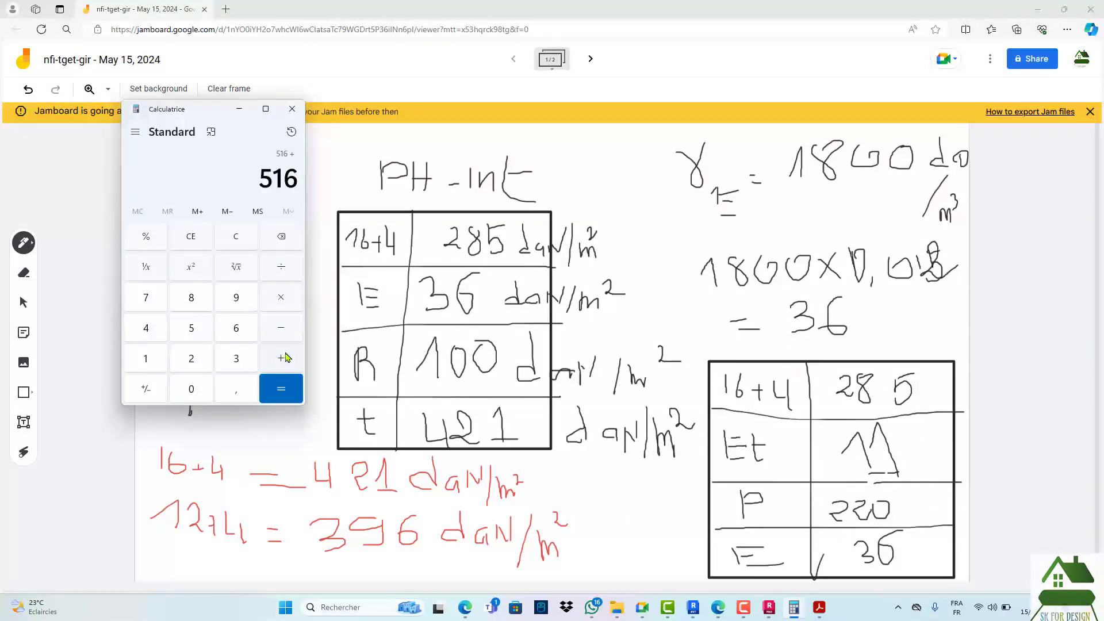
click(235, 358)
click(236, 328)
click(279, 383)
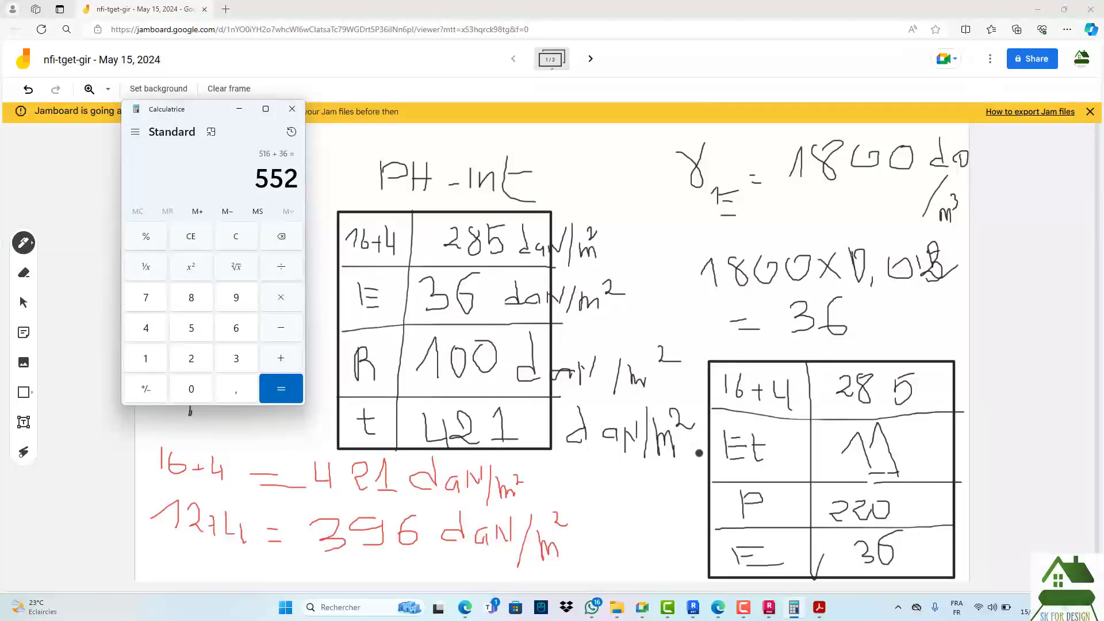
click(590, 59)
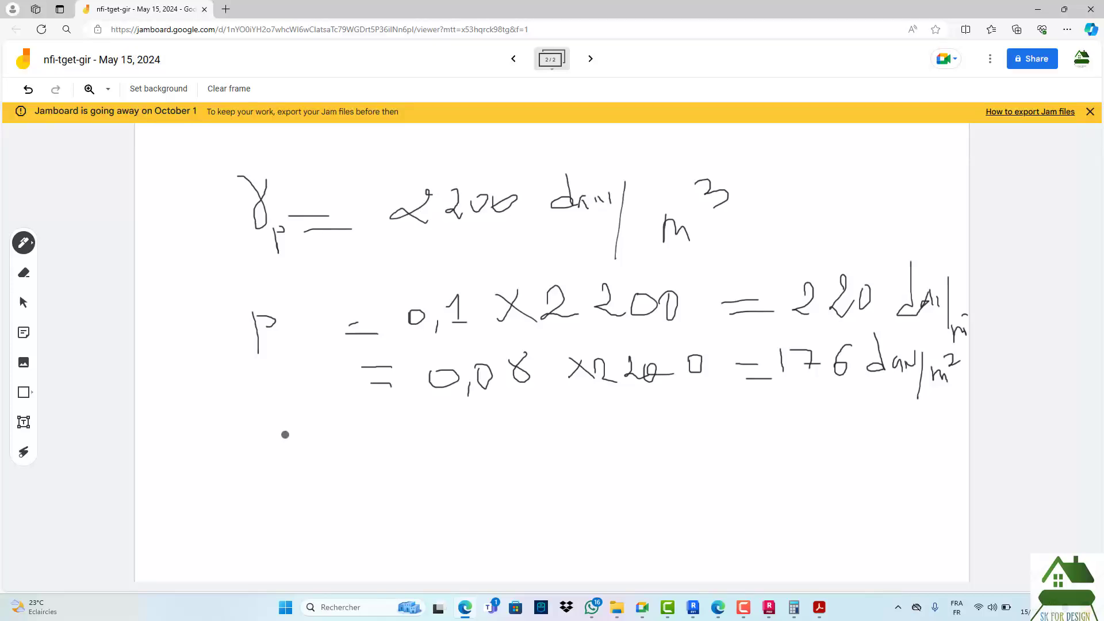
mouse_move(284, 435)
mouse_down()
mouse_move(318, 461)
mouse_move(303, 472)
mouse_up()
mouse_move(166, 448)
mouse_down()
mouse_move(168, 430)
mouse_move(178, 435)
mouse_up()
drag(174, 431, 233, 473)
mouse_move(155, 460)
mouse_down()
mouse_move(174, 460)
mouse_move(170, 434)
mouse_move(152, 448)
mouse_move(178, 452)
mouse_move(163, 433)
mouse_move(195, 419)
mouse_move(234, 441)
mouse_move(163, 458)
mouse_move(320, 439)
mouse_move(315, 466)
mouse_up()
click(24, 274)
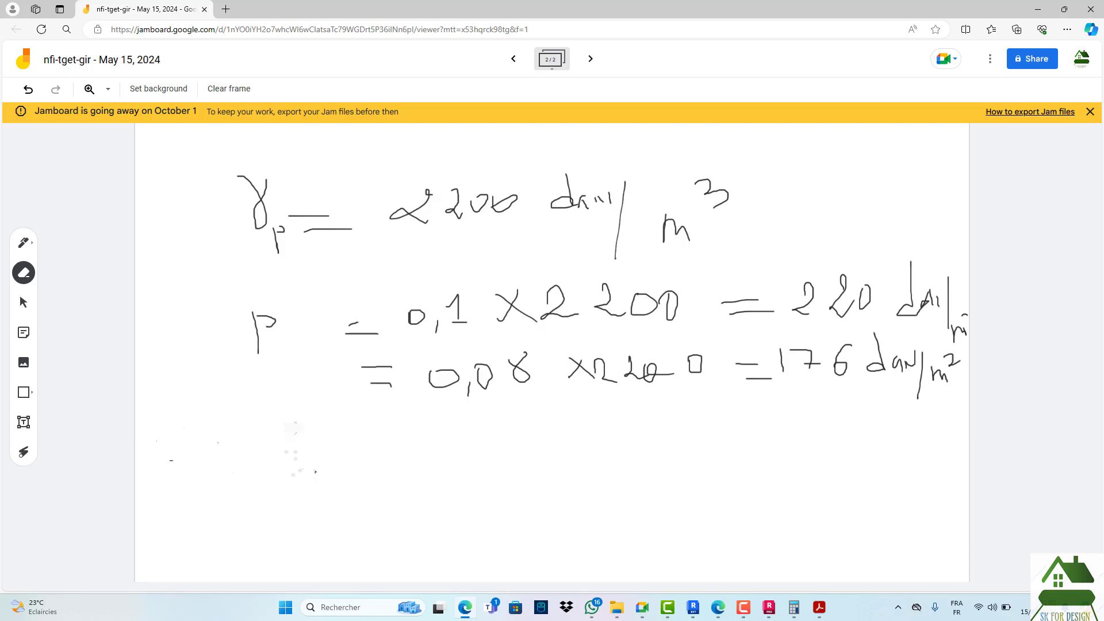
- Handwrite the label "D16+4" on a new third frame, with the title "Terrasse" above it
click(589, 59)
click(23, 247)
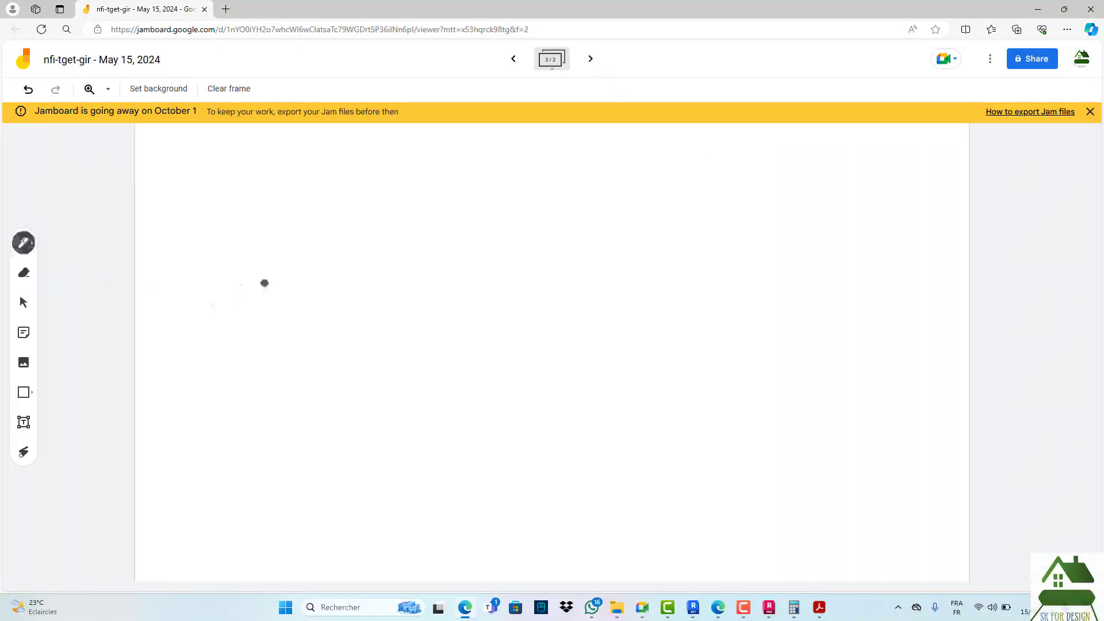
mouse_move(192, 308)
mouse_down()
mouse_move(222, 332)
mouse_move(284, 344)
mouse_up()
drag(281, 325, 281, 365)
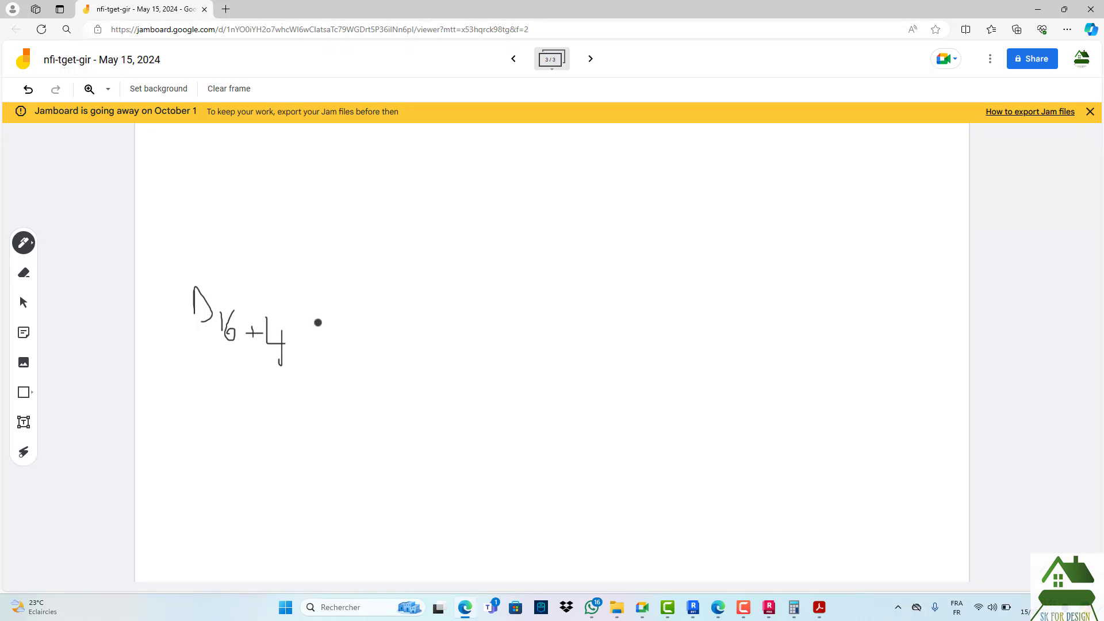
mouse_move(216, 183)
mouse_down()
mouse_move(215, 225)
mouse_move(235, 183)
mouse_move(236, 220)
mouse_move(247, 204)
mouse_move(256, 211)
mouse_up()
mouse_move(249, 220)
mouse_down()
mouse_move(279, 202)
mouse_move(282, 219)
mouse_move(311, 203)
mouse_move(331, 222)
mouse_move(413, 218)
mouse_up()
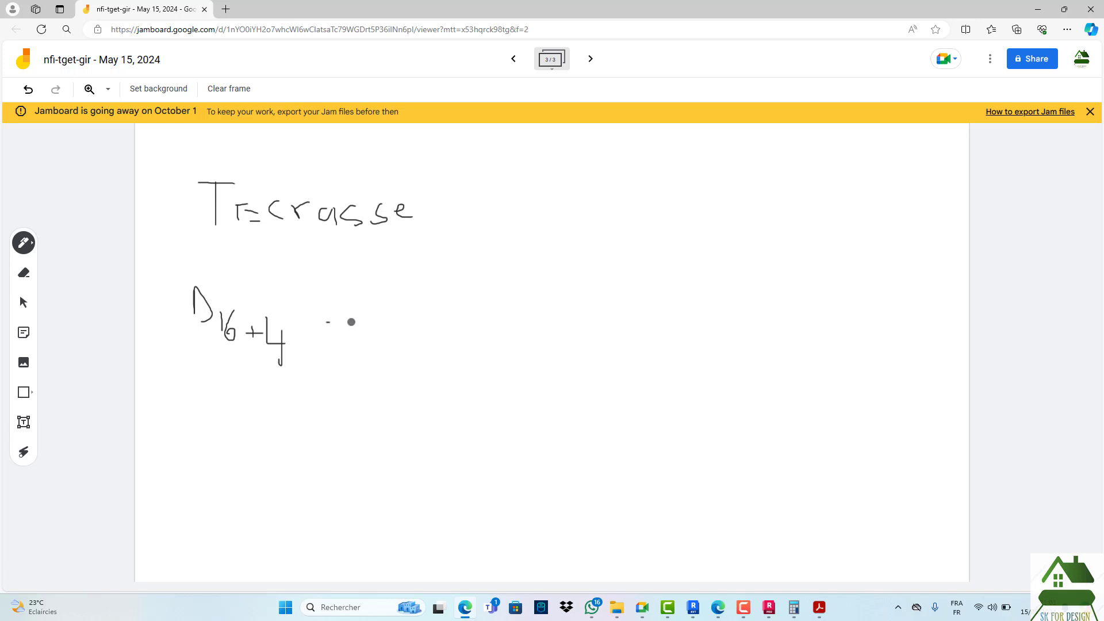
- Handwrite an equals sign and the digit 5 after the D16+4 label
drag(351, 322, 364, 323)
drag(333, 333, 416, 333)
drag(401, 296, 443, 291)
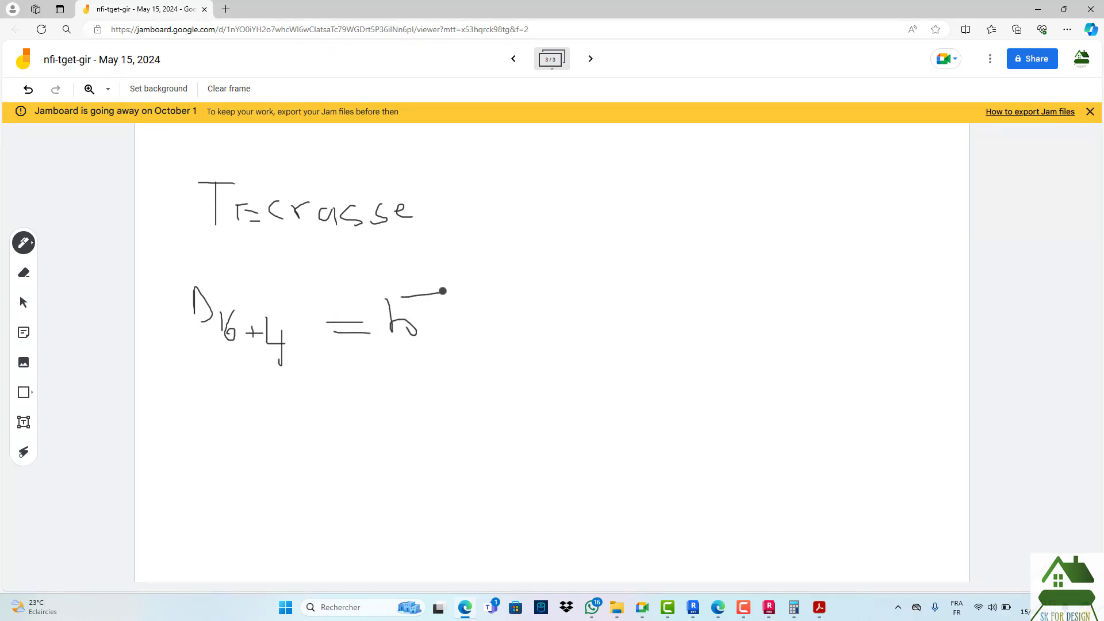
- Recheck the load total in the calculator and complete the D16+4 line on the third frame as 552 daN/m²
click(513, 59)
click(513, 58)
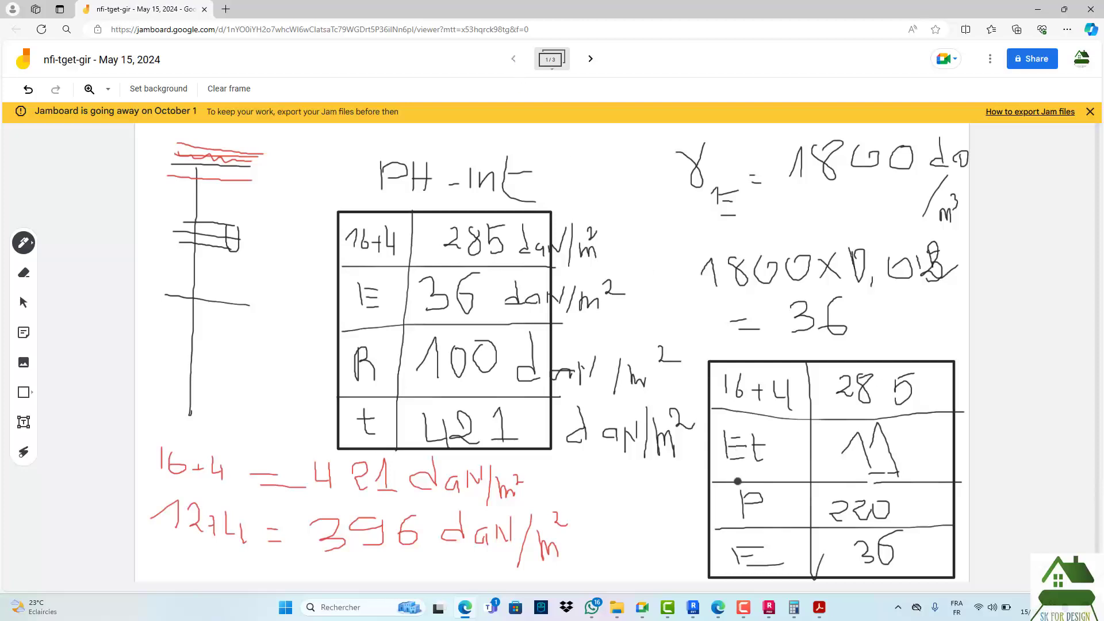
click(790, 612)
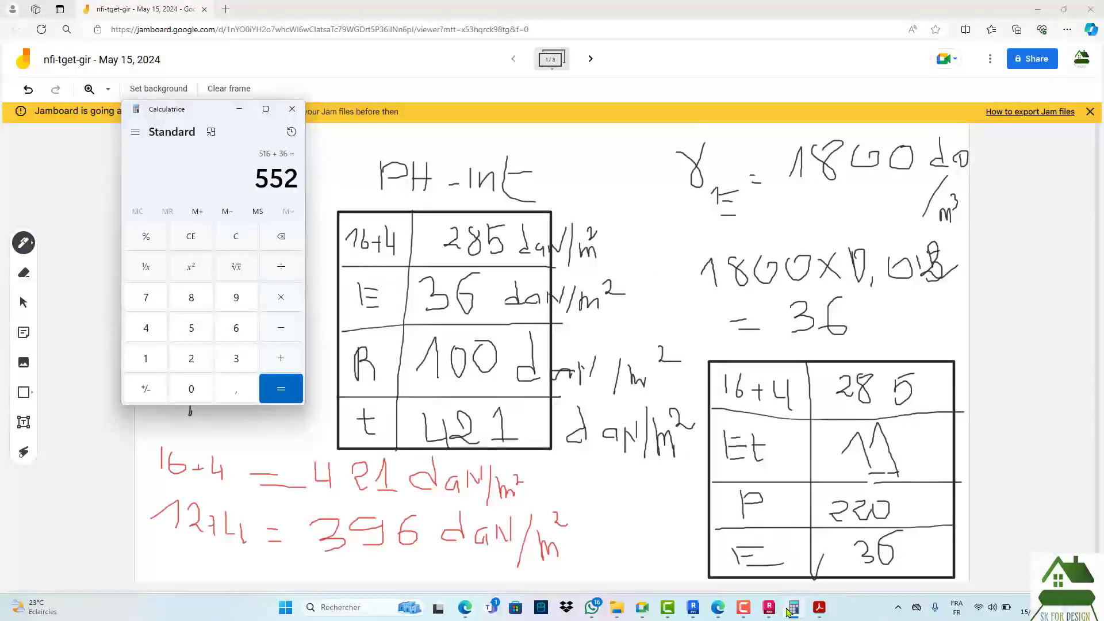
click(792, 609)
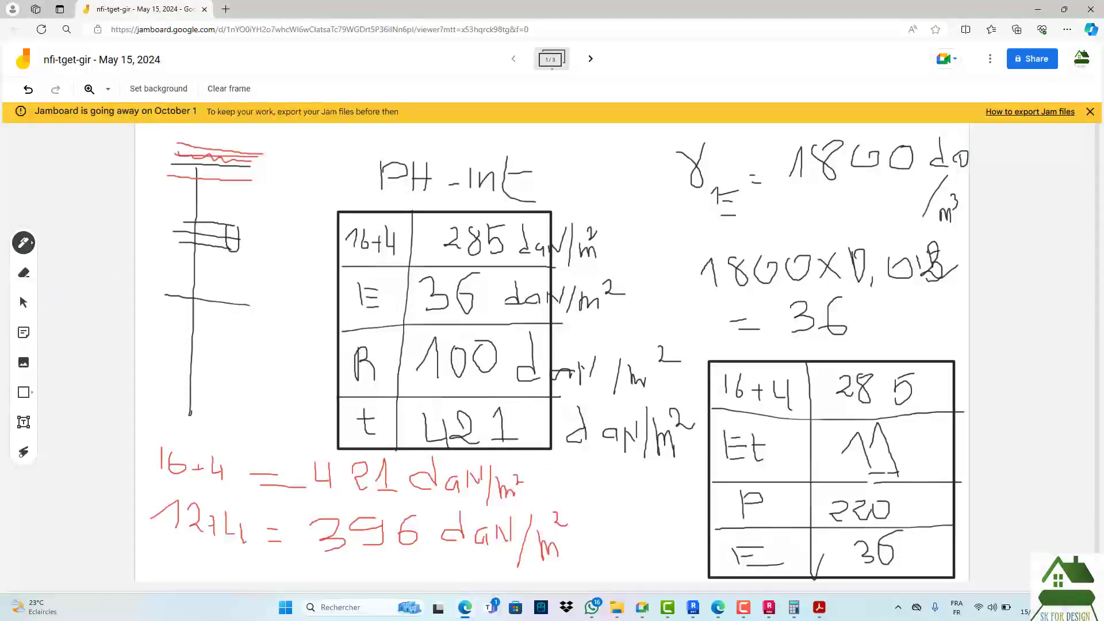
click(590, 59)
click(591, 59)
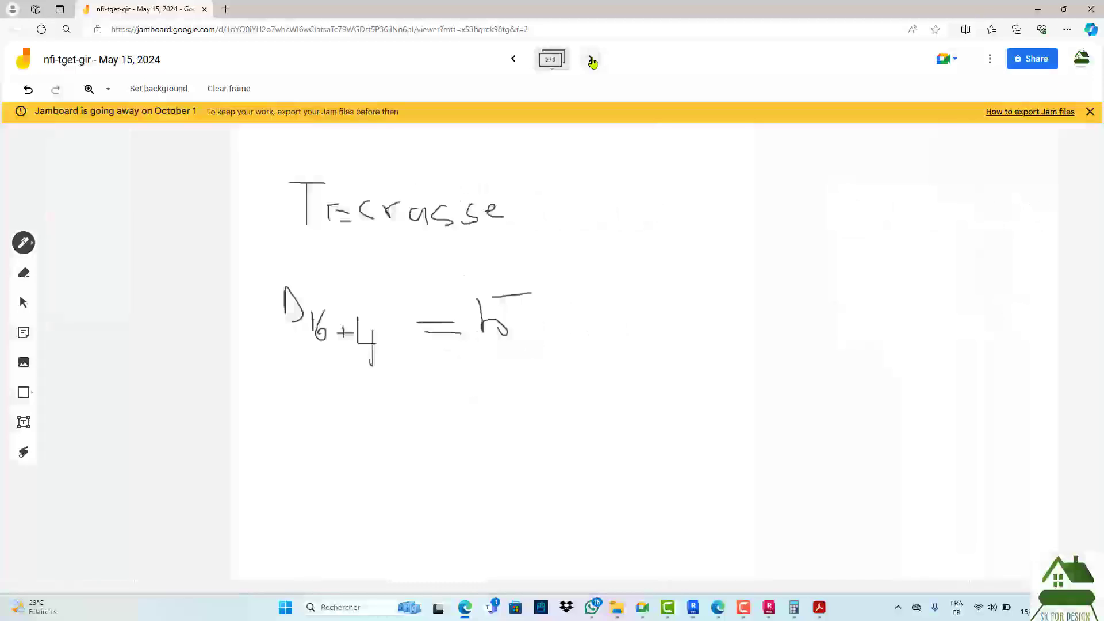
mouse_move(455, 287)
mouse_down()
mouse_move(464, 338)
mouse_move(478, 298)
mouse_move(495, 299)
mouse_move(494, 320)
mouse_up()
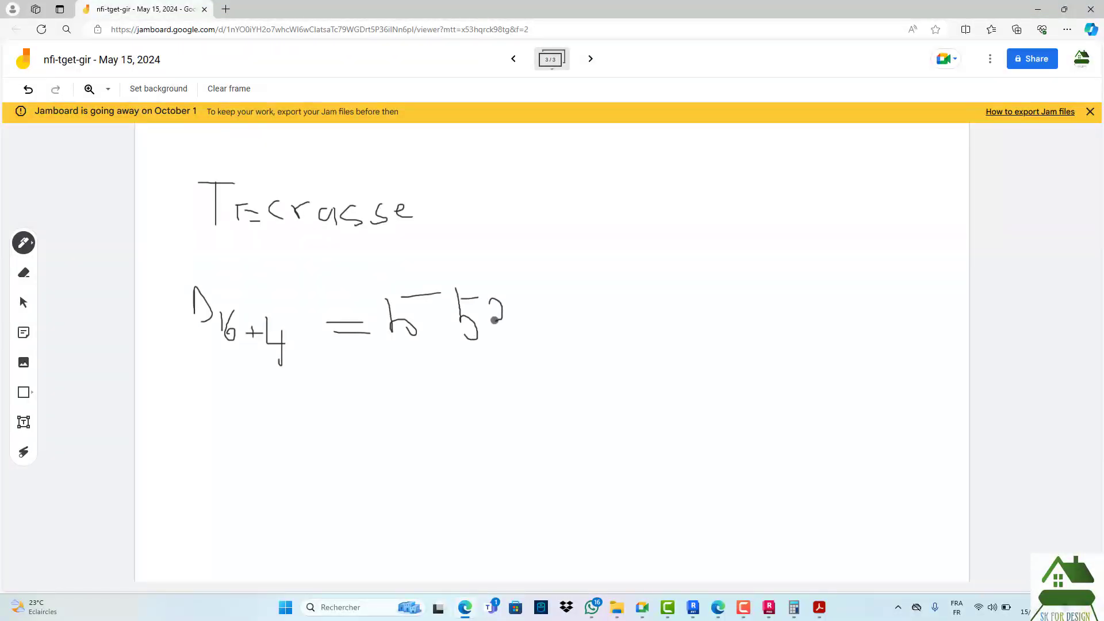
mouse_move(551, 284)
mouse_down()
mouse_move(559, 332)
mouse_move(598, 314)
mouse_move(611, 331)
mouse_up()
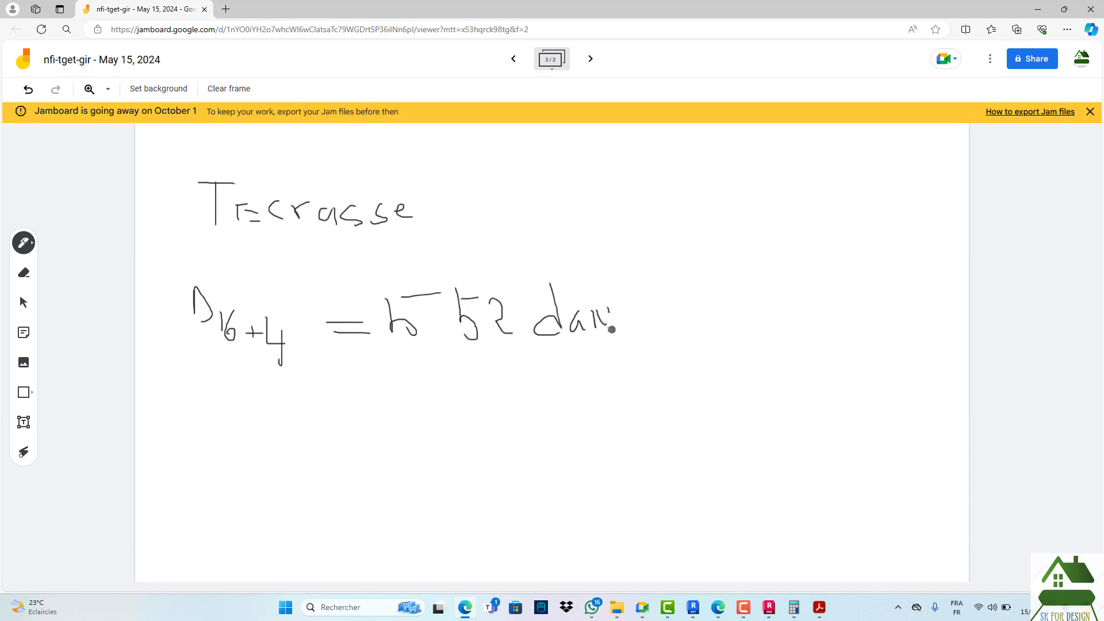
drag(626, 284, 635, 353)
drag(647, 315, 686, 347)
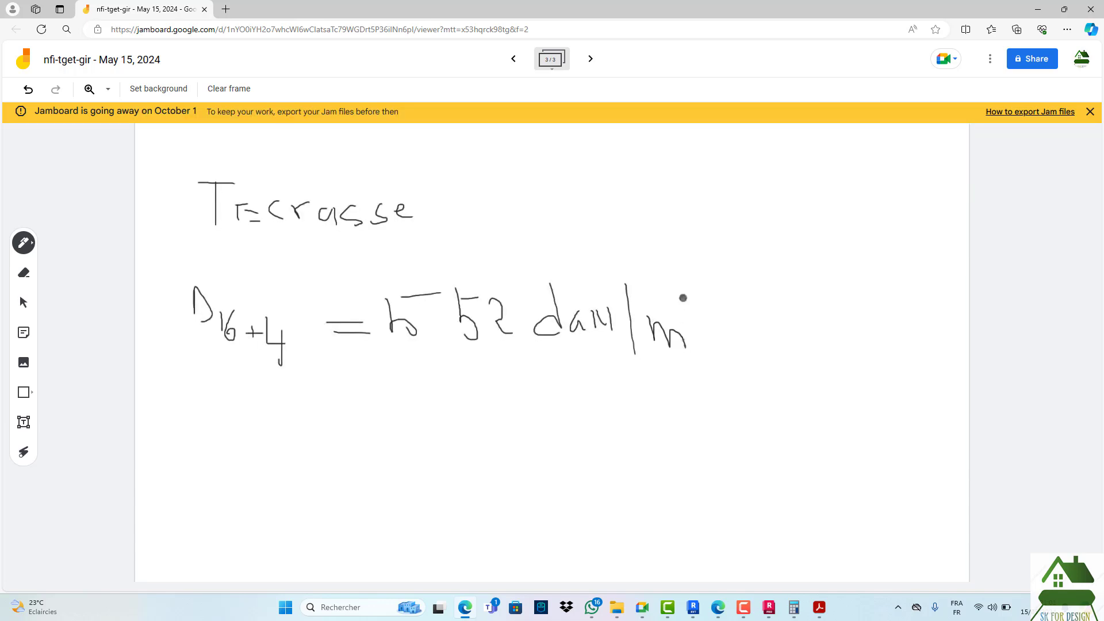
mouse_move(684, 297)
mouse_down()
mouse_move(686, 316)
mouse_move(703, 317)
mouse_up()
- Handwrite "D12+4 =" below the D16+4 line and work out 552 − 285 + 260 in the calculator
mouse_move(185, 372)
mouse_down()
mouse_move(191, 411)
mouse_move(213, 419)
mouse_move(270, 421)
mouse_move(302, 443)
mouse_move(346, 412)
mouse_move(346, 422)
mouse_up()
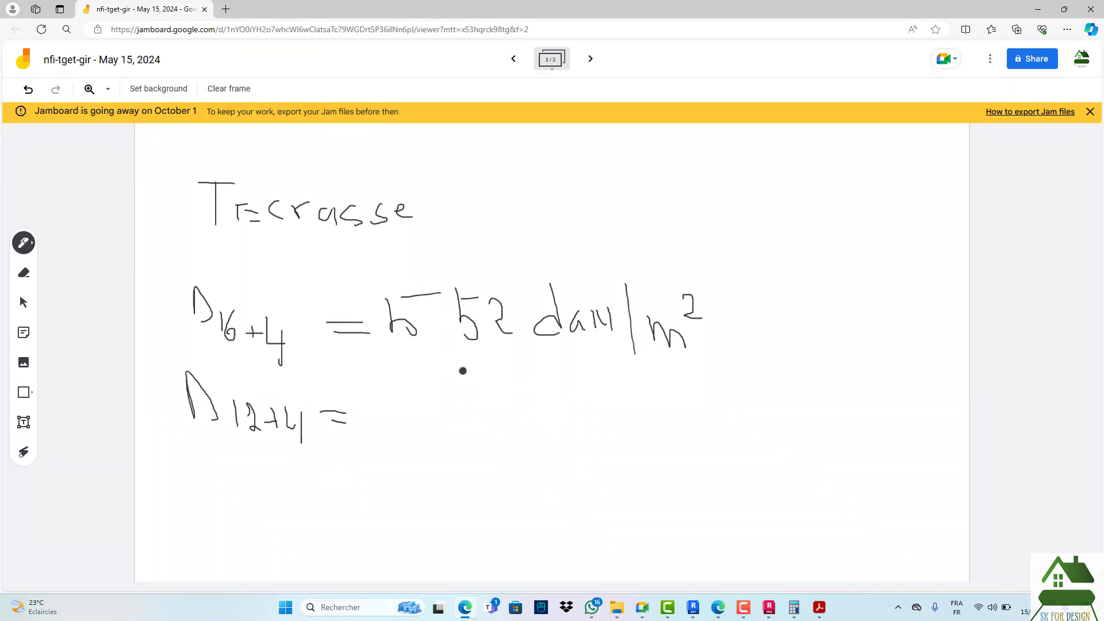
click(794, 607)
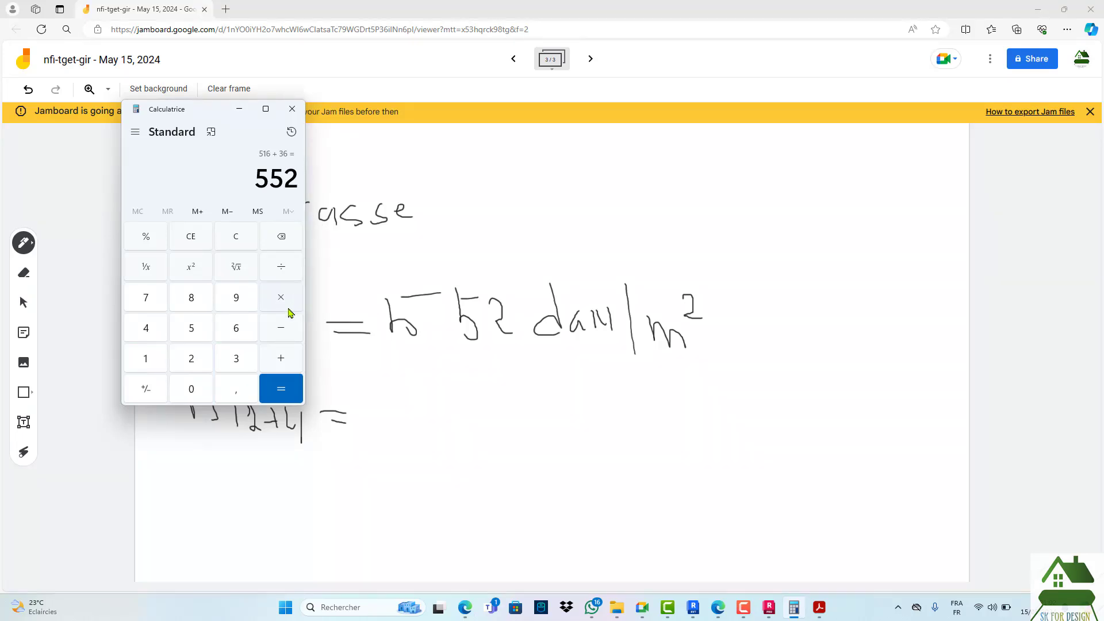
click(284, 330)
click(190, 357)
click(187, 300)
click(193, 329)
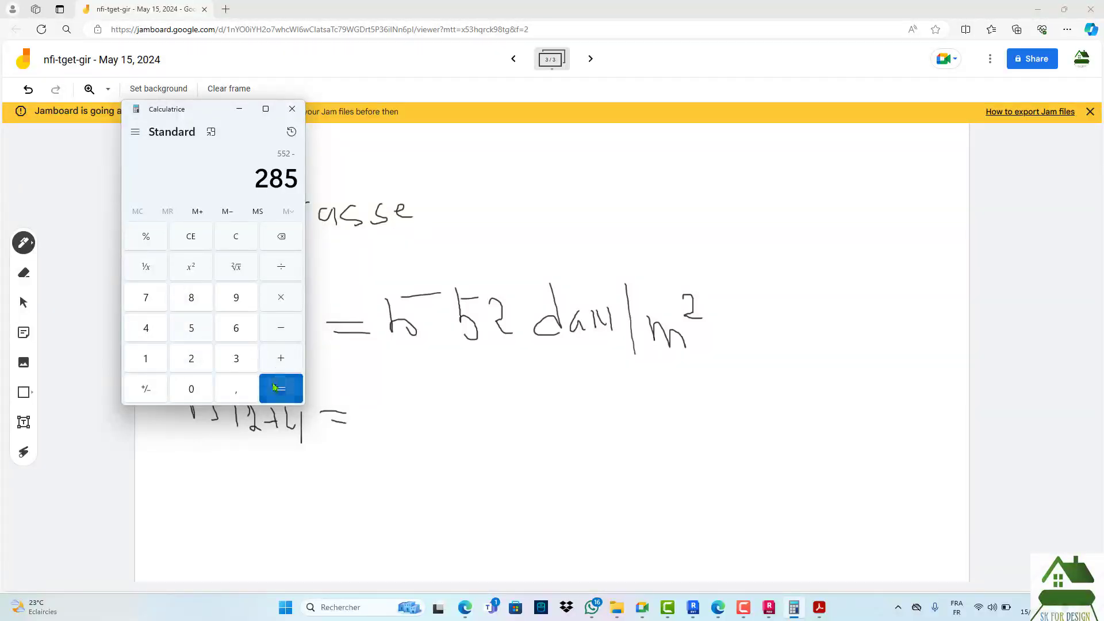
click(281, 384)
click(280, 361)
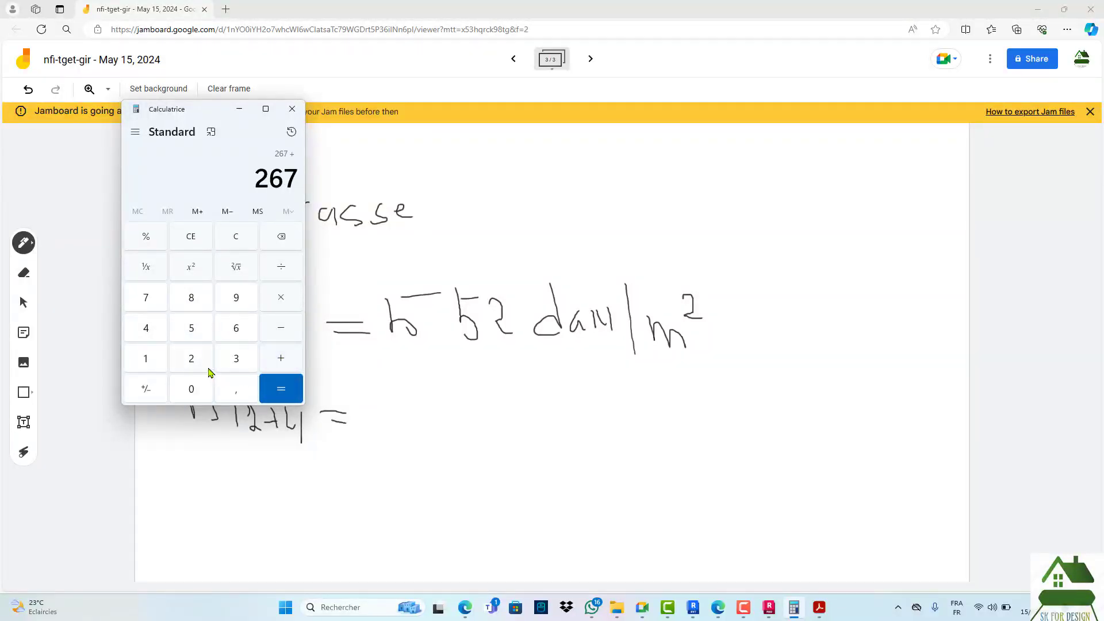
click(191, 358)
click(236, 328)
click(191, 389)
click(281, 389)
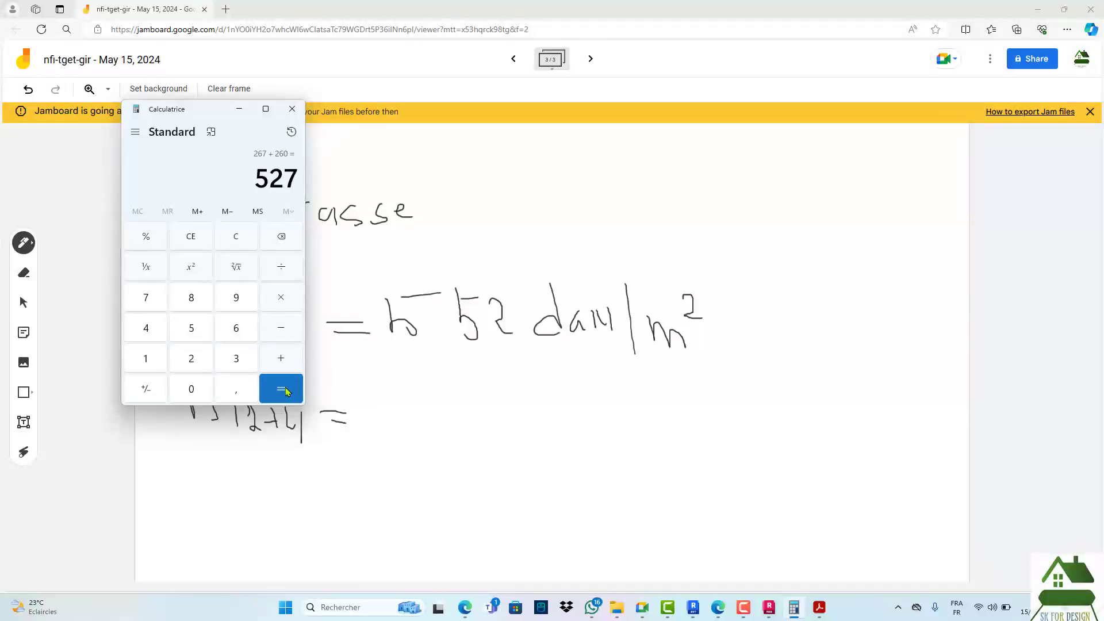
- Complete the handwritten D12+4 line on the Terrasse frame as 527 daN/m²
mouse_move(393, 394)
mouse_down()
mouse_move(407, 409)
mouse_move(395, 420)
mouse_move(423, 394)
mouse_up()
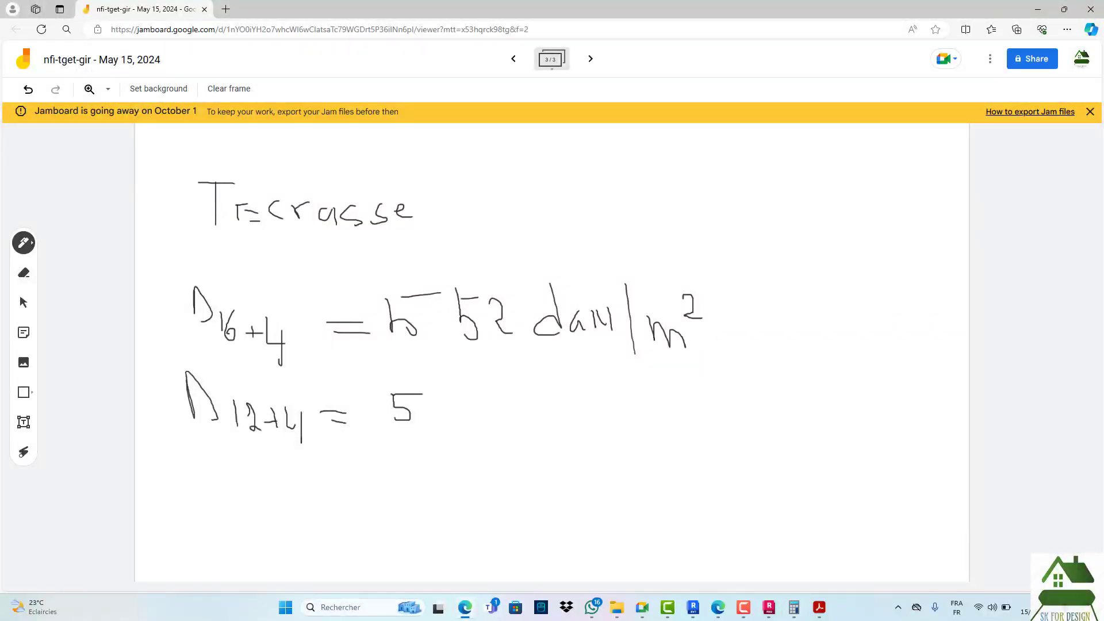
click(794, 607)
click(794, 608)
mouse_move(440, 394)
mouse_down()
mouse_move(429, 407)
mouse_move(475, 425)
mouse_move(525, 384)
mouse_move(521, 415)
mouse_move(543, 404)
mouse_up()
mouse_move(573, 365)
mouse_down()
mouse_move(565, 397)
mouse_move(596, 413)
mouse_move(637, 413)
mouse_move(649, 386)
mouse_move(652, 402)
mouse_up()
drag(689, 360, 680, 440)
drag(683, 404, 720, 413)
mouse_move(726, 371)
mouse_down()
mouse_move(729, 387)
mouse_move(749, 377)
mouse_up()
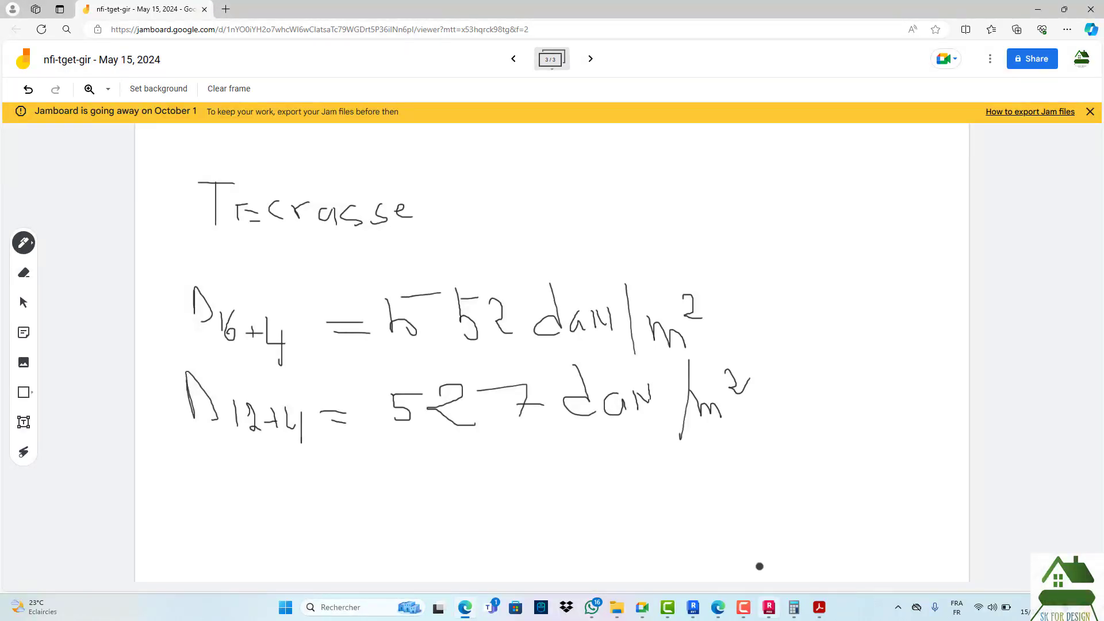
- Switch from the whiteboard to the R+3 building model in Robot Structural Analysis, clearing the meeting window out of the way
mouse_move(769, 607)
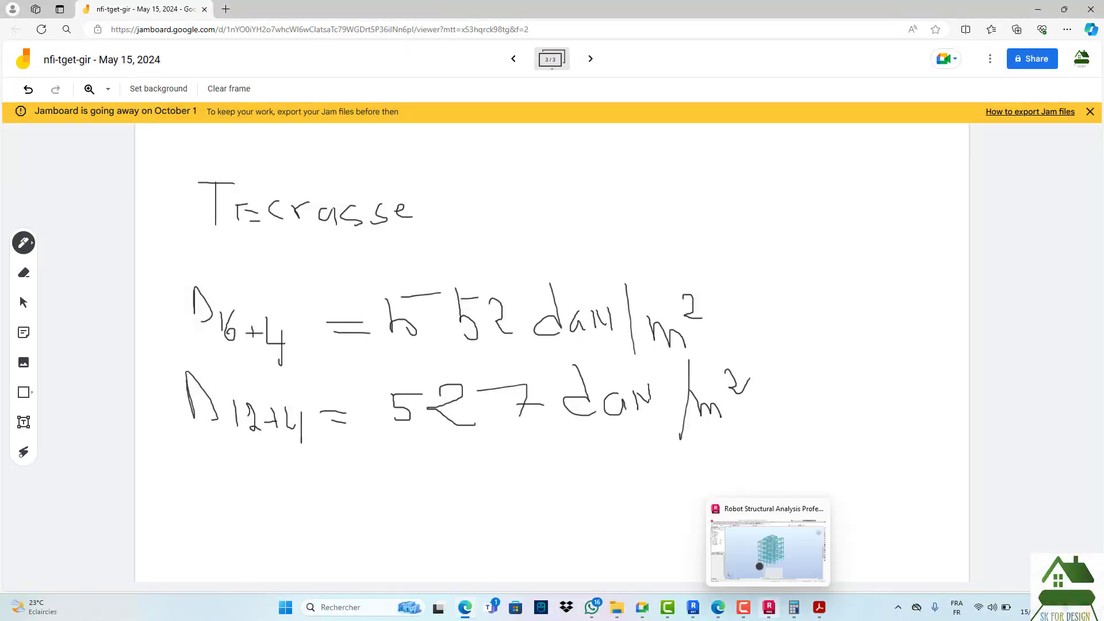
click(770, 609)
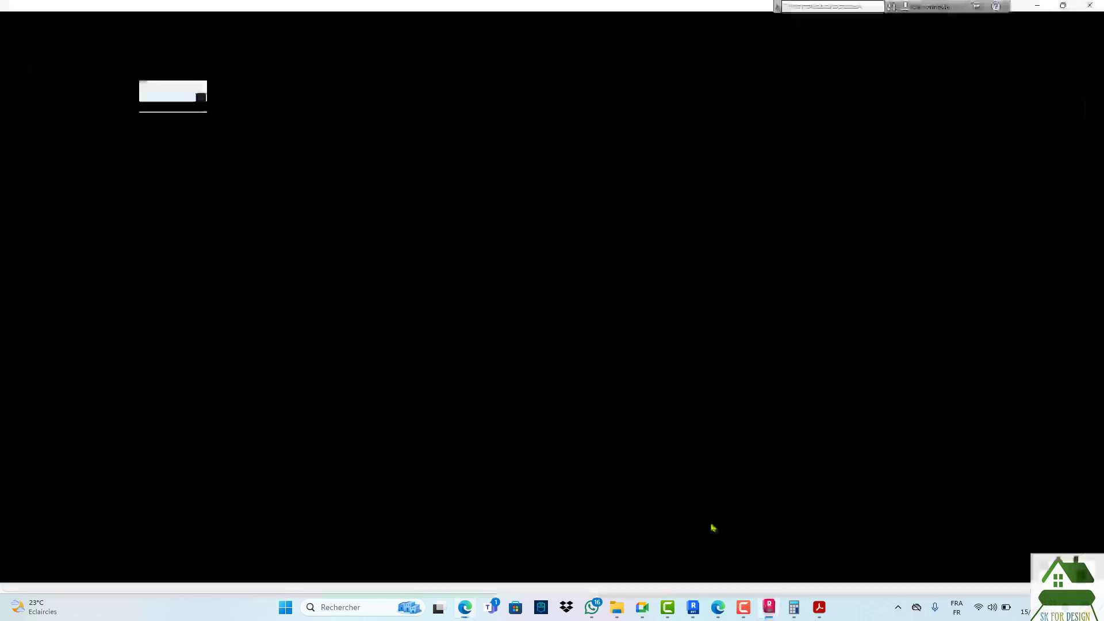
click(744, 606)
mouse_move(768, 611)
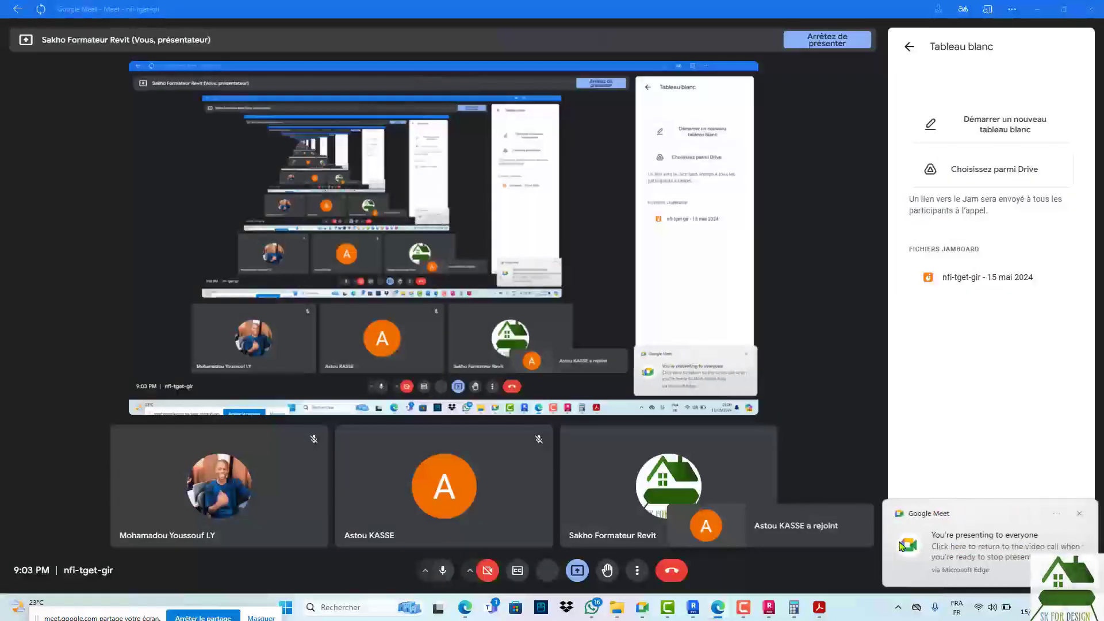
mouse_move(746, 612)
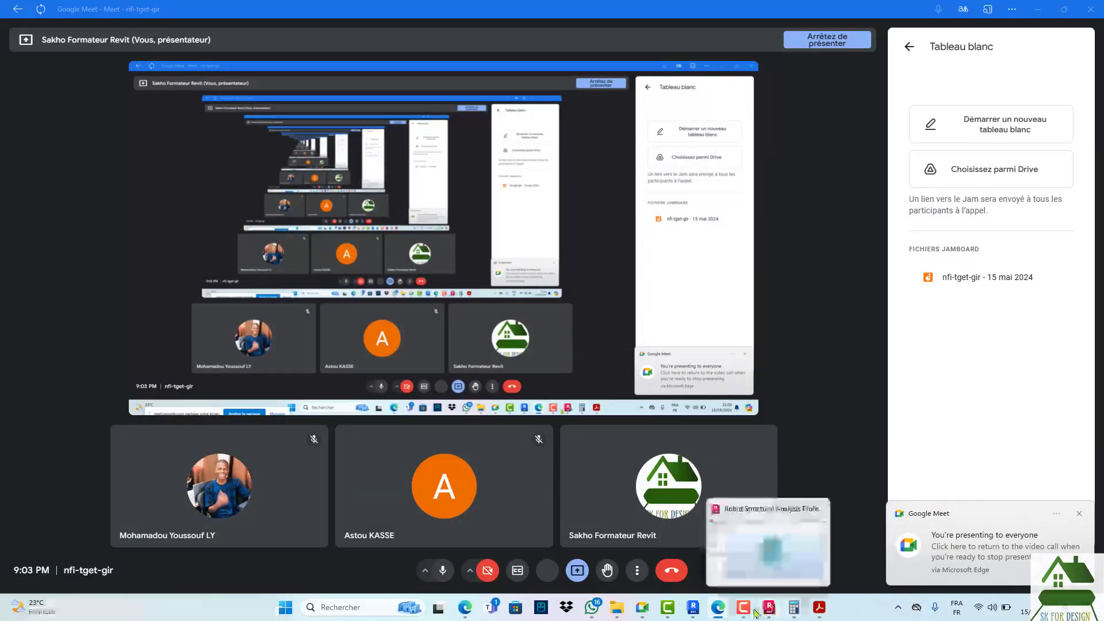
click(746, 612)
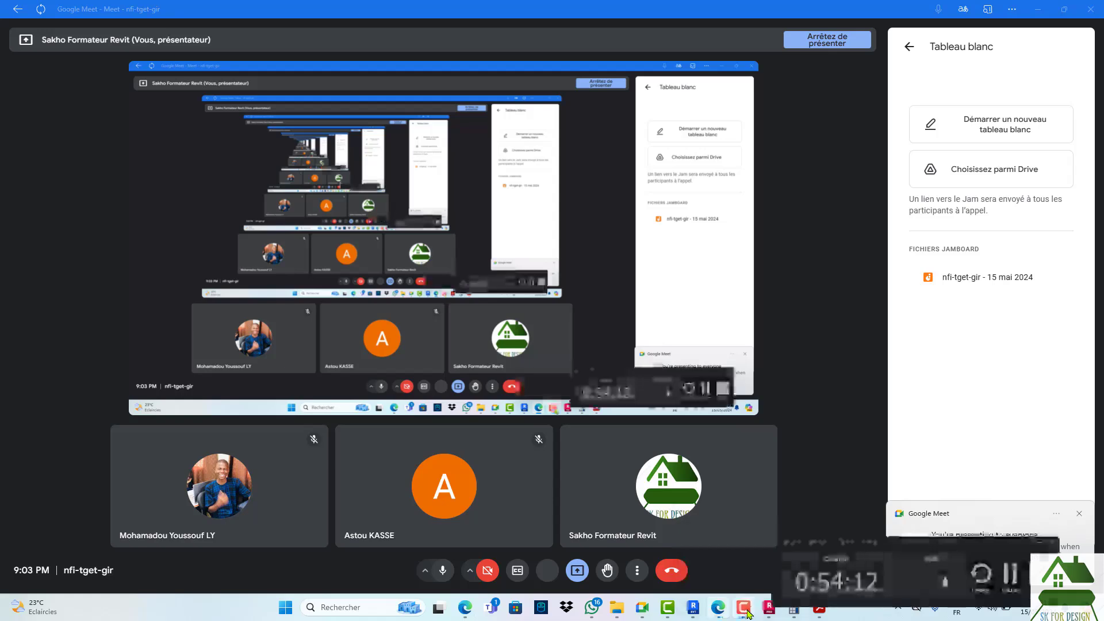
click(1039, 544)
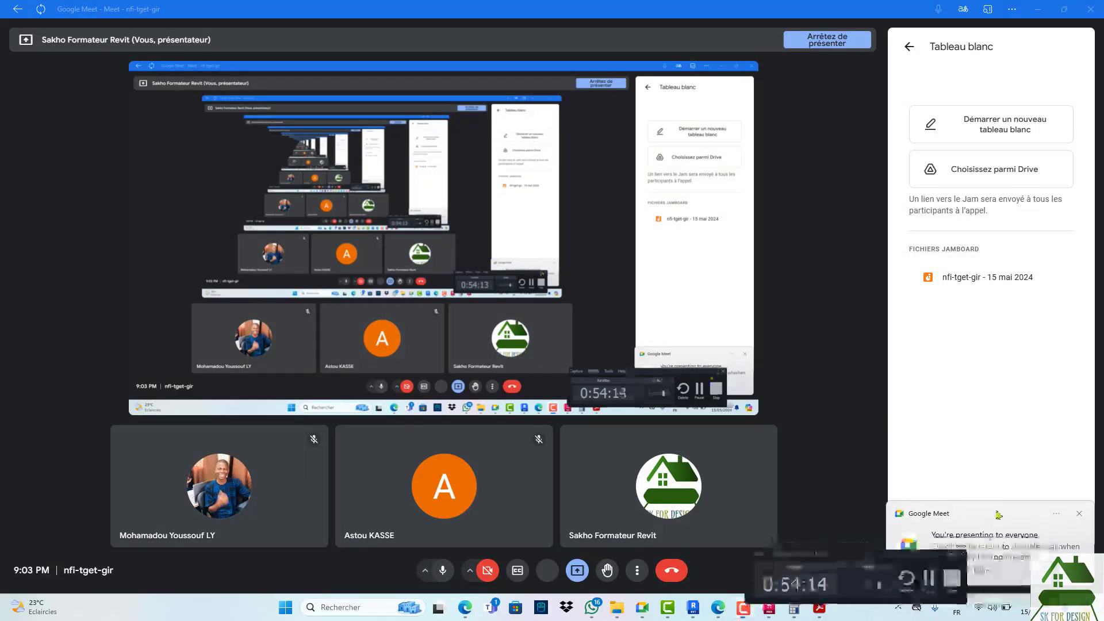
click(1036, 10)
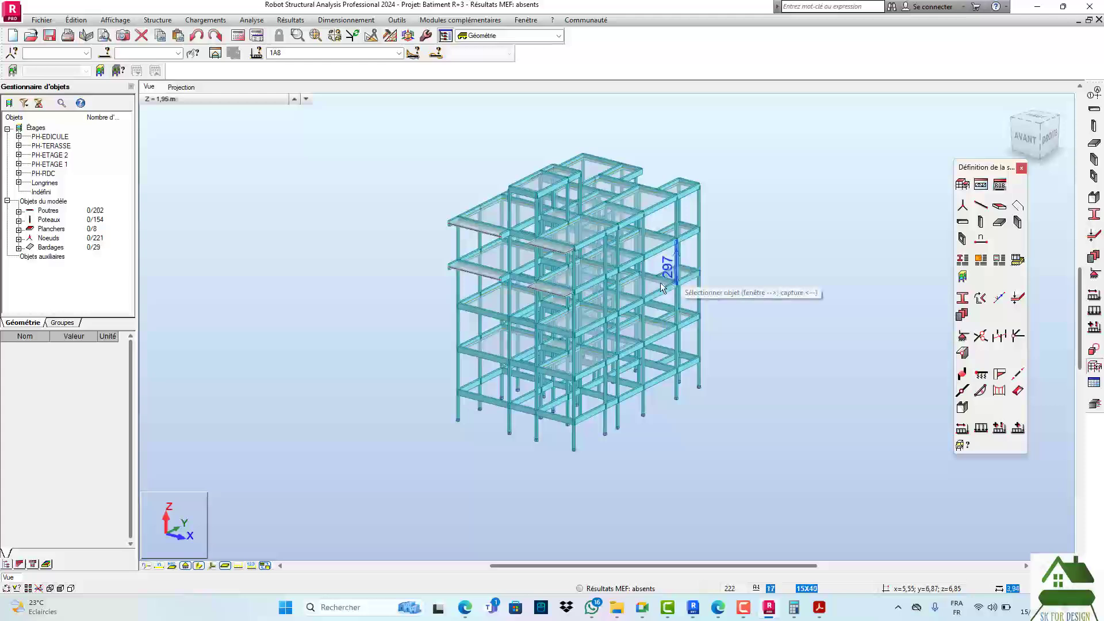
- Change the workspace layout from Géométrie to Chargements and select load case 8, SEIS1, in the list of defined cases
scroll(611, 347, up, 3)
scroll(611, 347, down, 4)
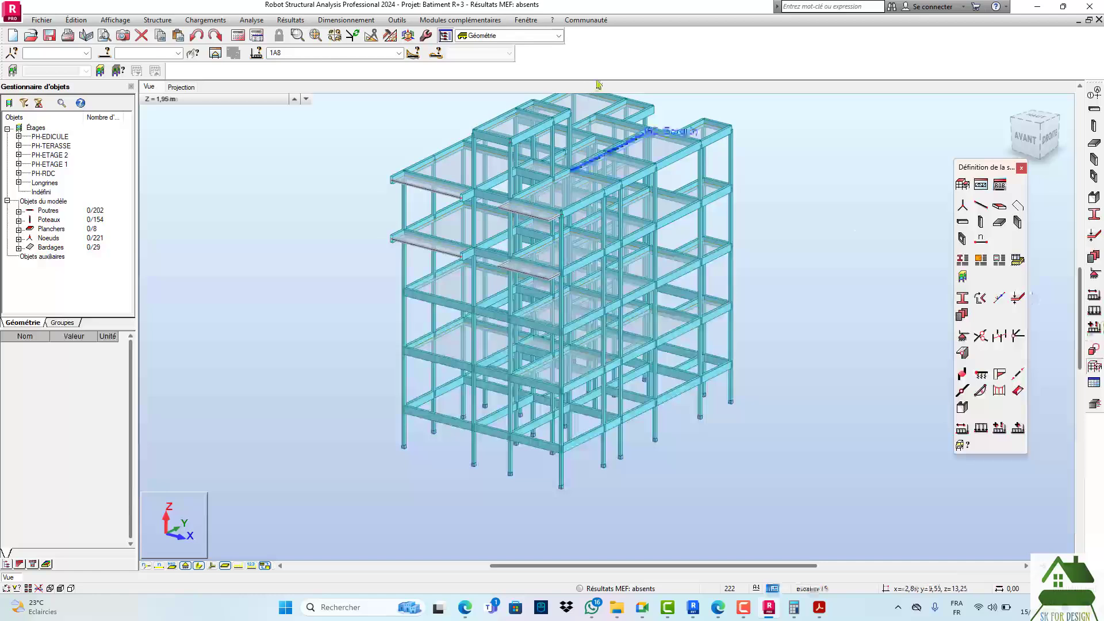
click(561, 37)
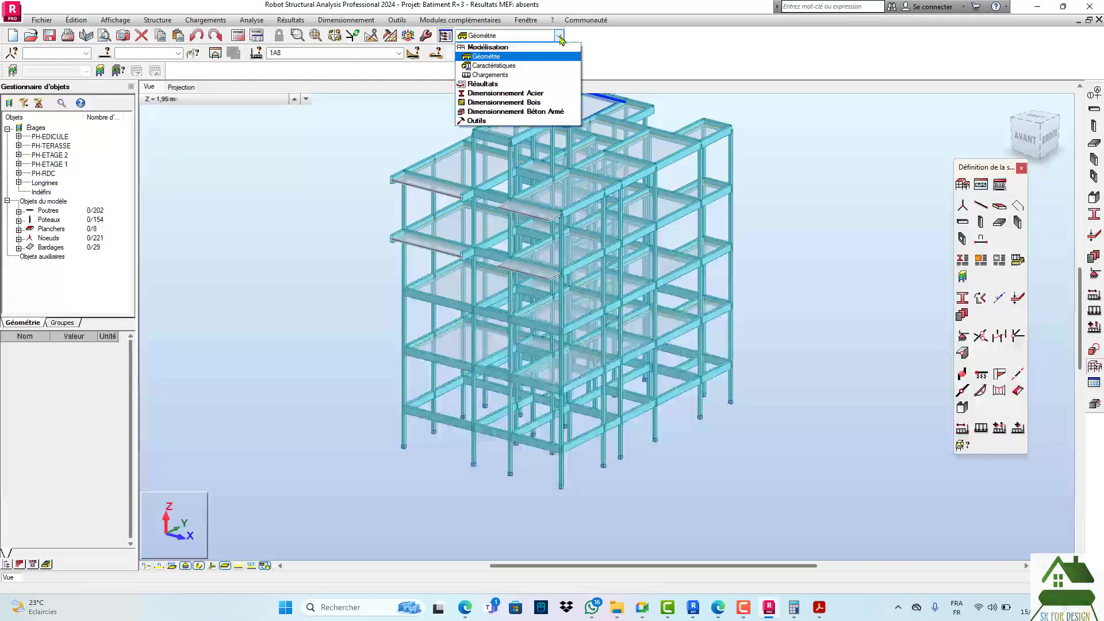
click(531, 75)
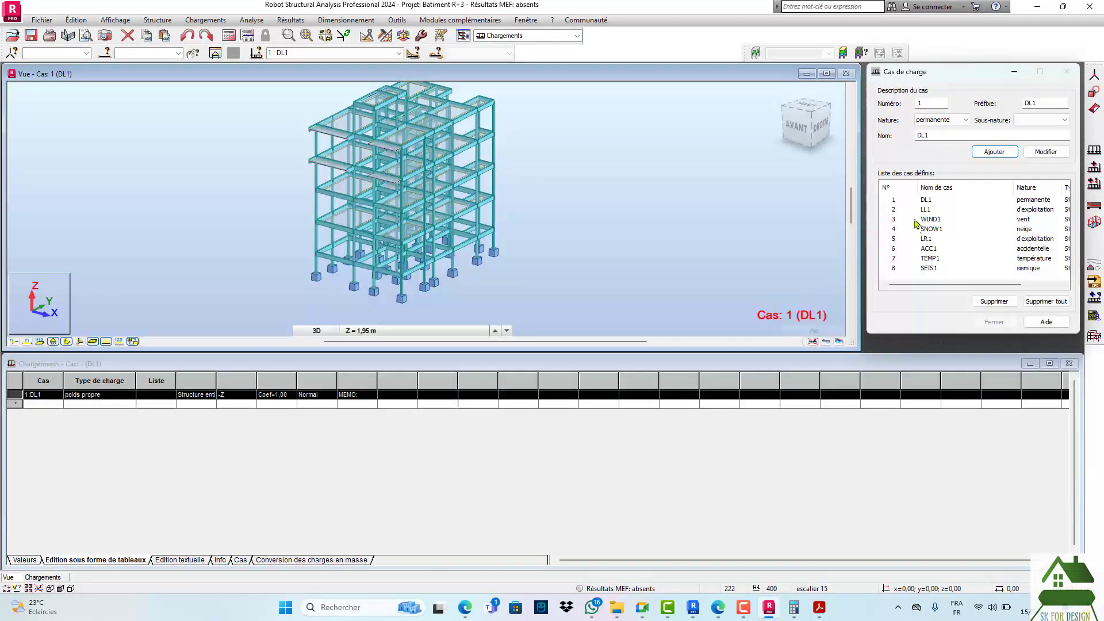
click(894, 268)
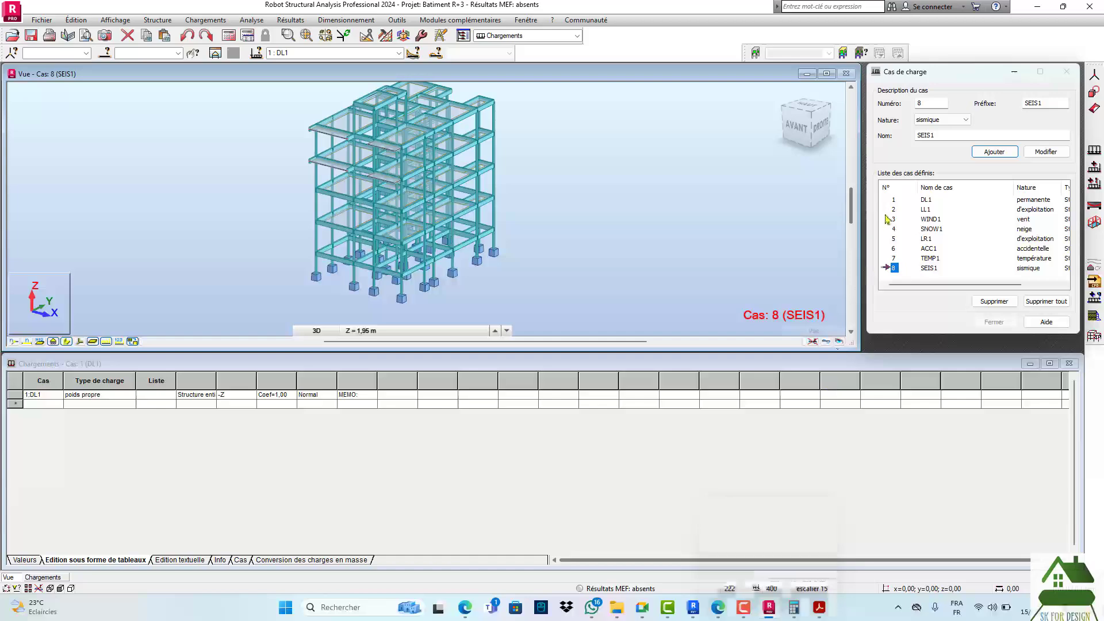
- Switch to Revit and review the load cases and load combinations in the structural settings, closing them and returning to Robot
click(694, 610)
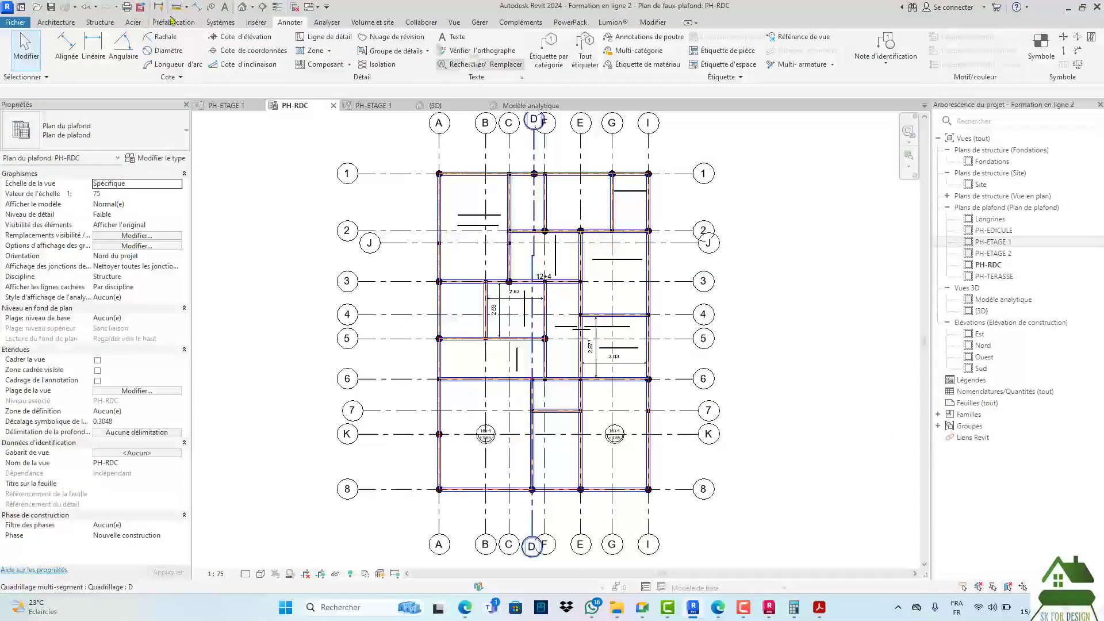
click(337, 24)
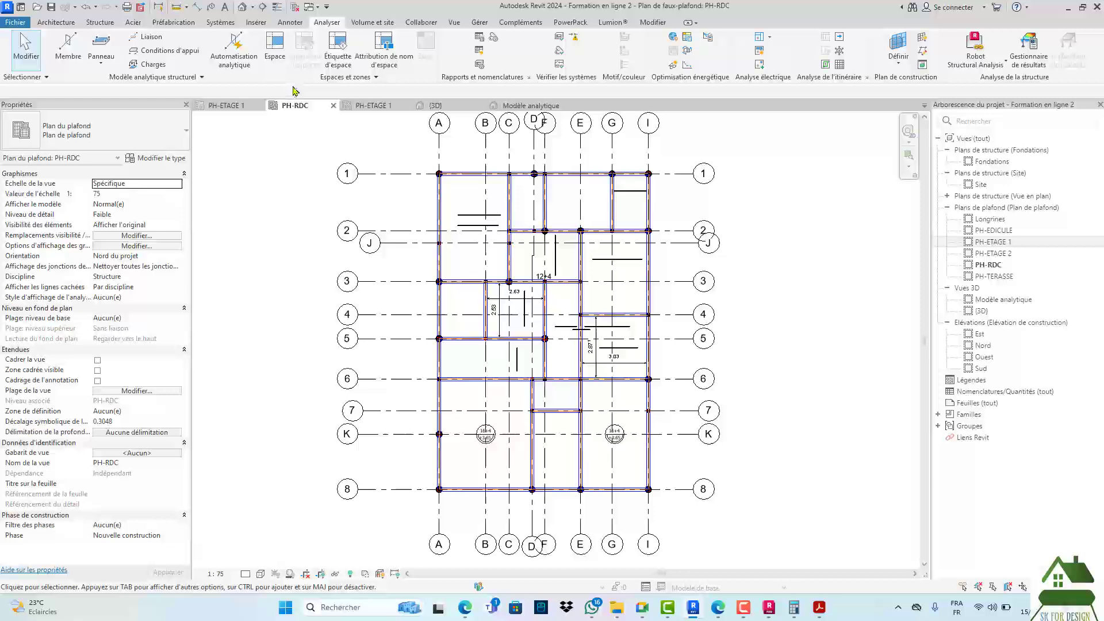
click(154, 76)
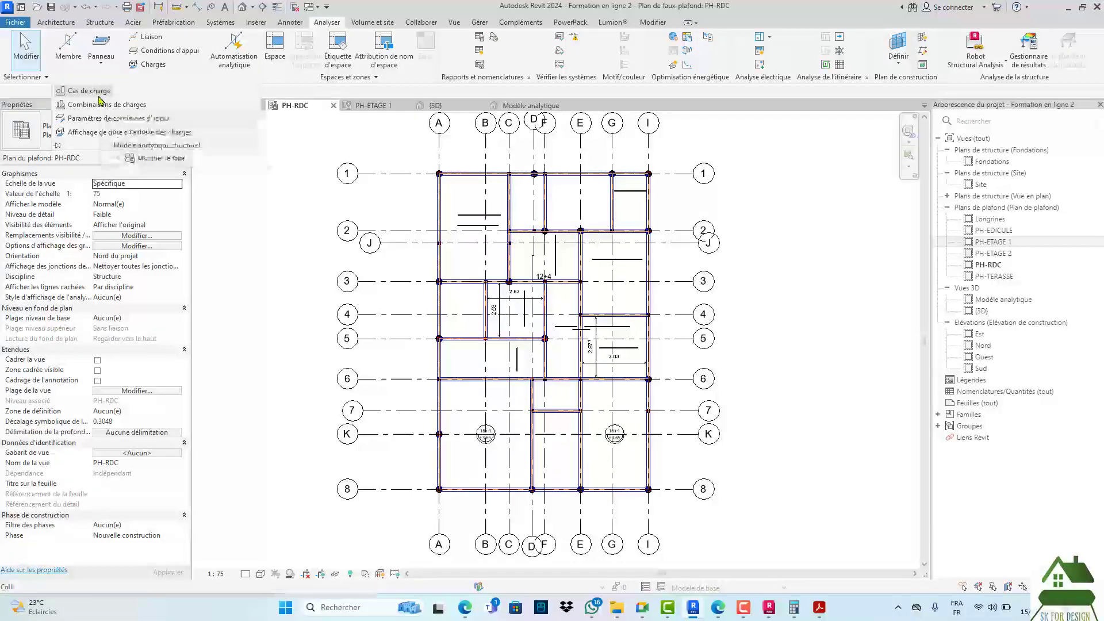
click(515, 258)
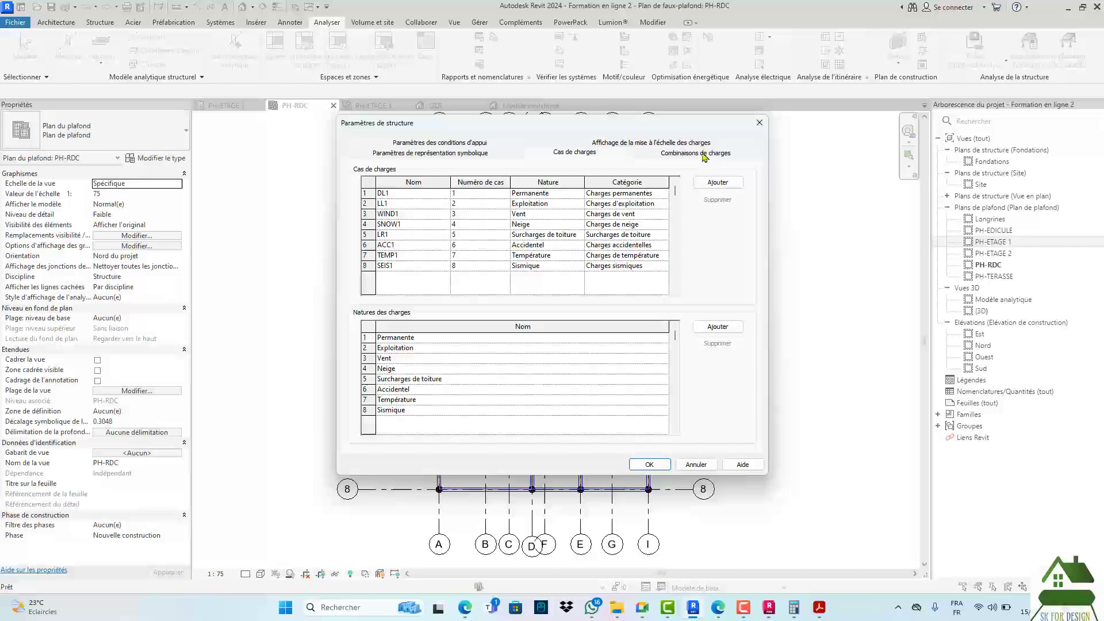
click(514, 151)
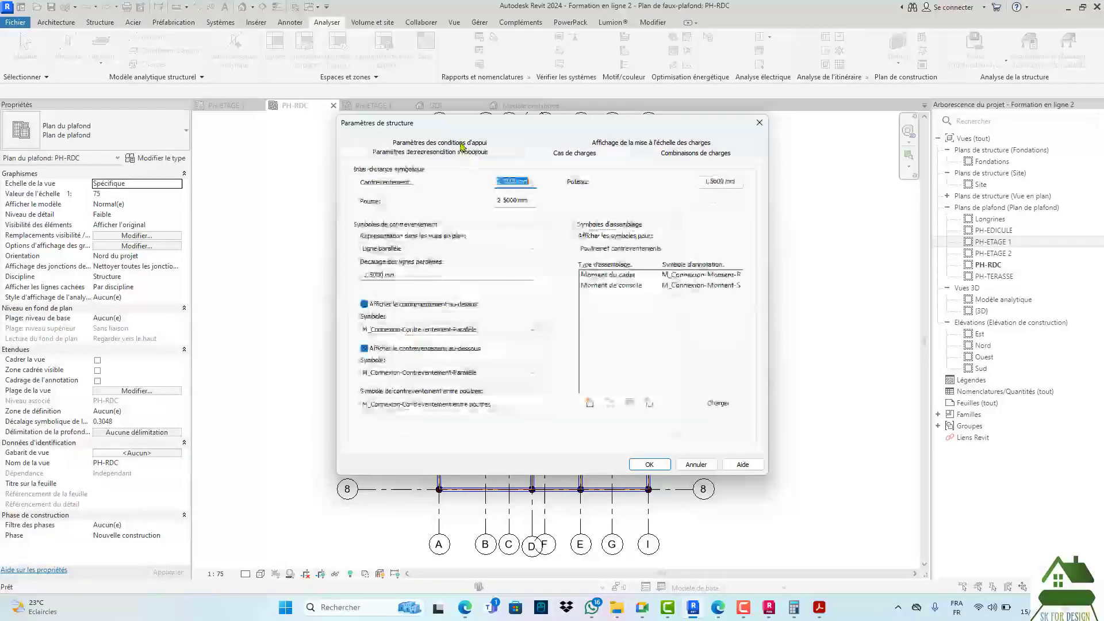
click(518, 143)
click(568, 143)
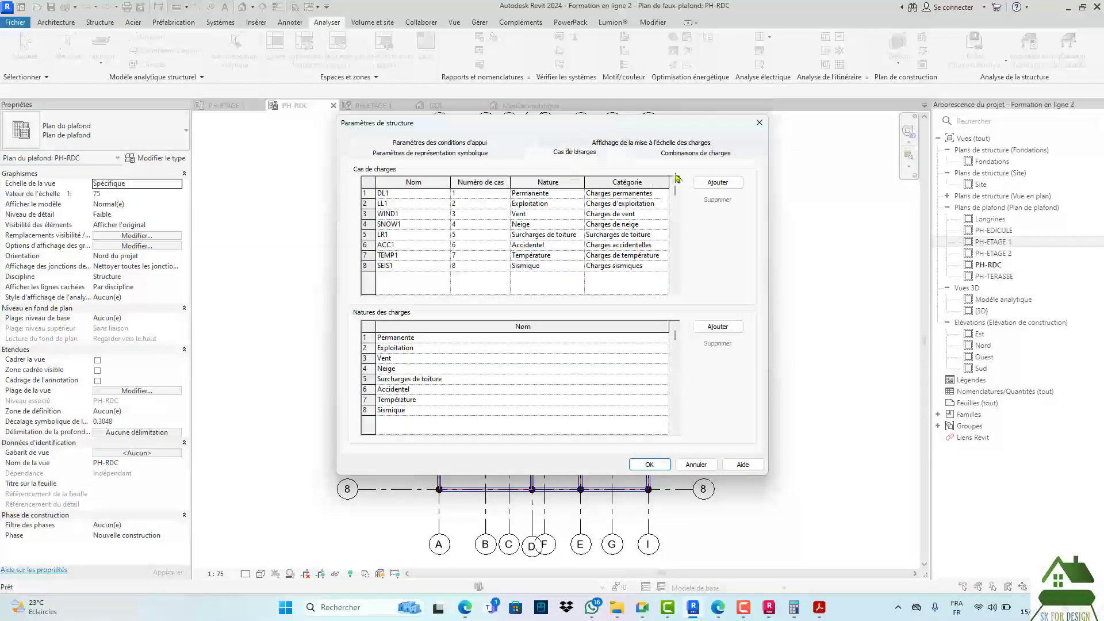
click(696, 152)
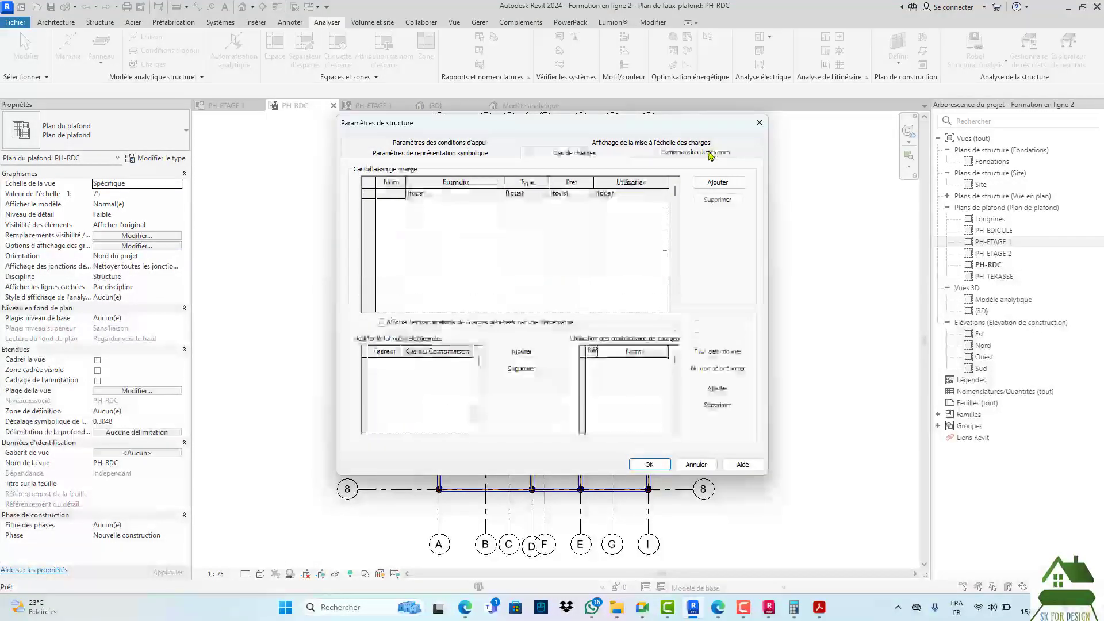
click(757, 127)
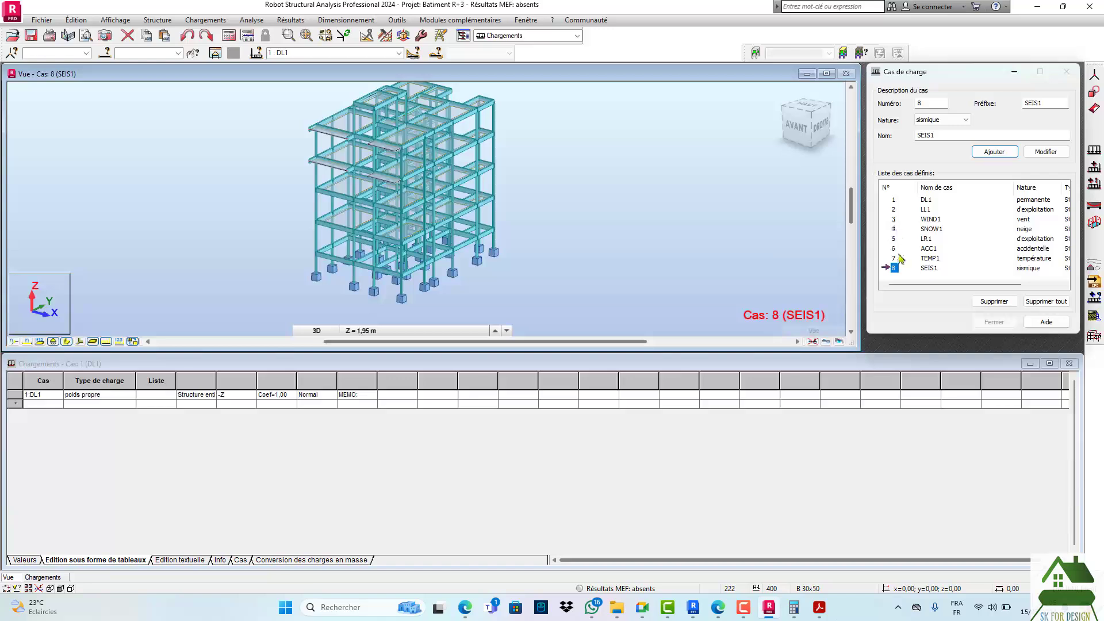
- Delete the load cases SEIS1, LL1, WIND1, SNOW1, LR1, ACC1 and TEMP1, keeping only DL1 selected
click(994, 303)
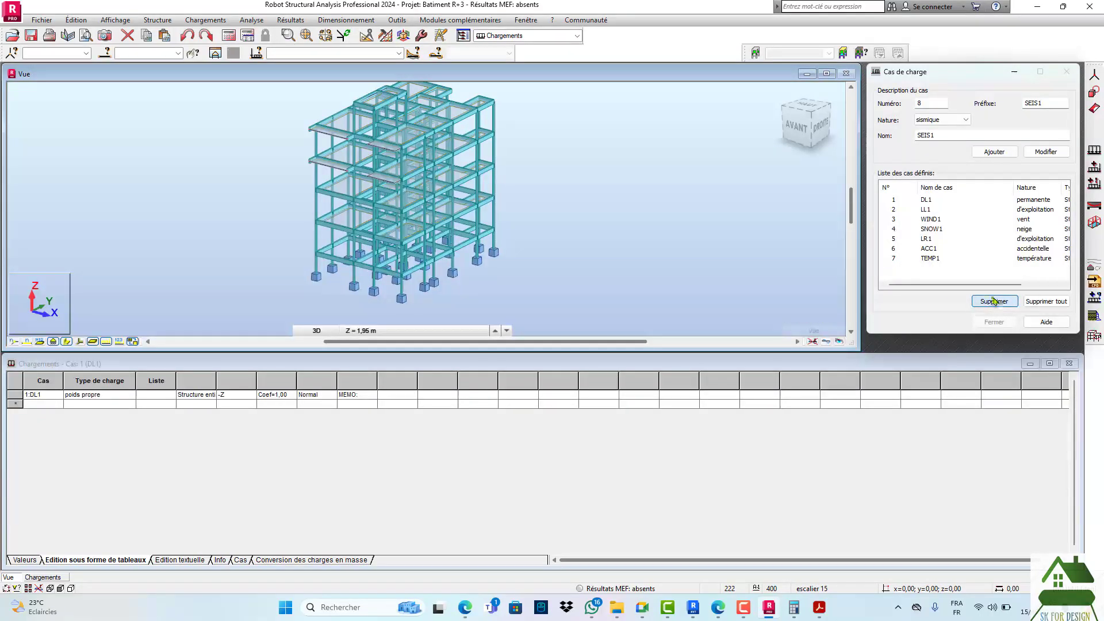
click(894, 210)
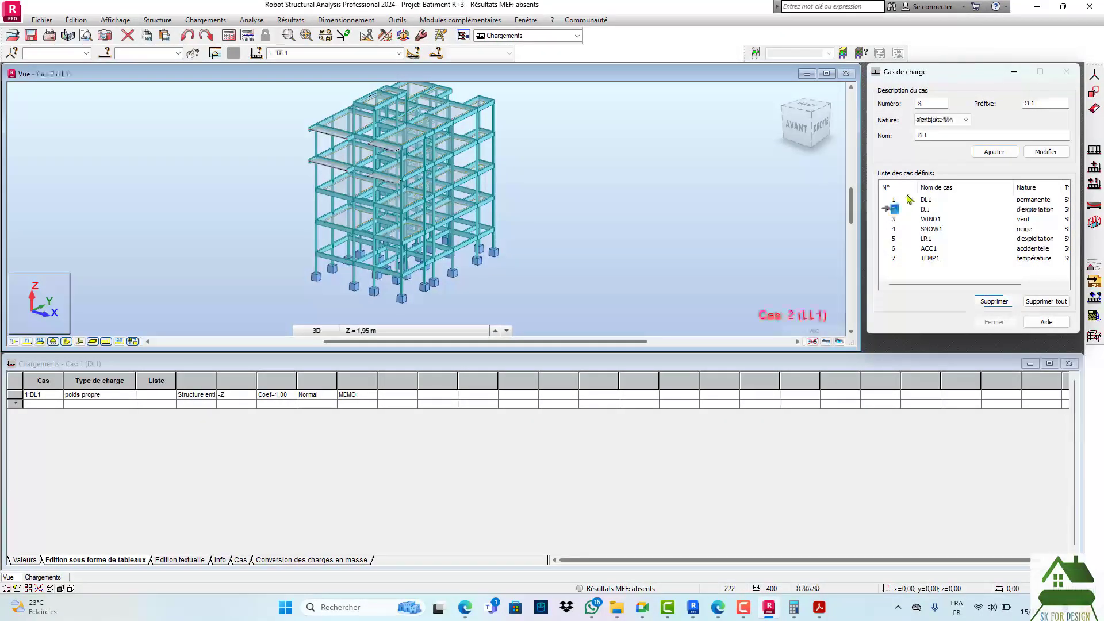
click(987, 301)
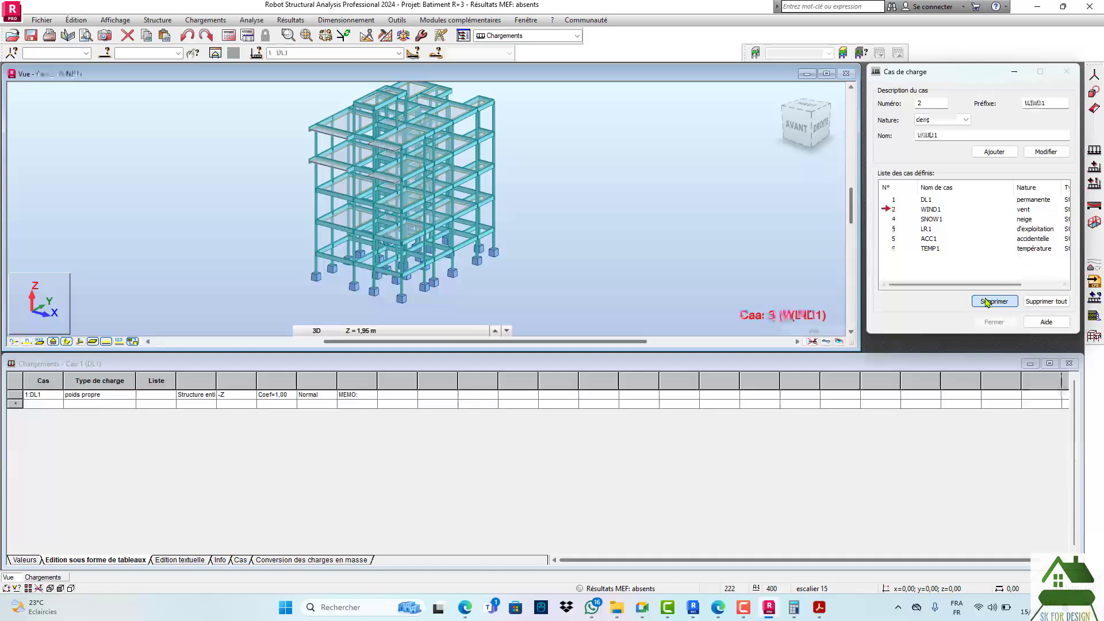
click(987, 301)
click(986, 301)
click(987, 302)
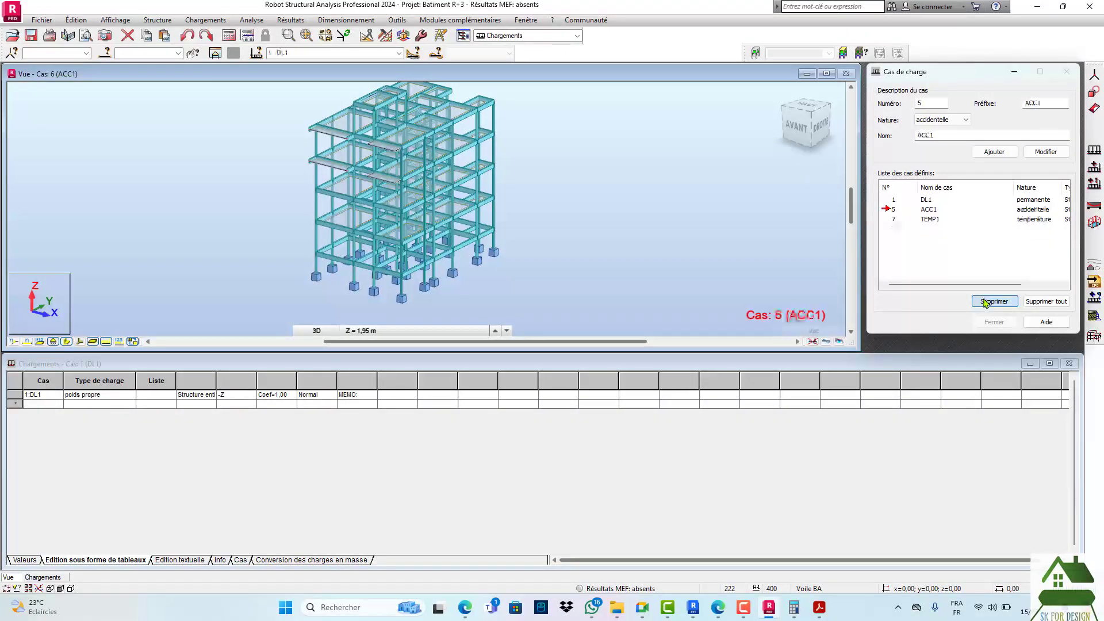
click(987, 302)
click(987, 302)
click(895, 199)
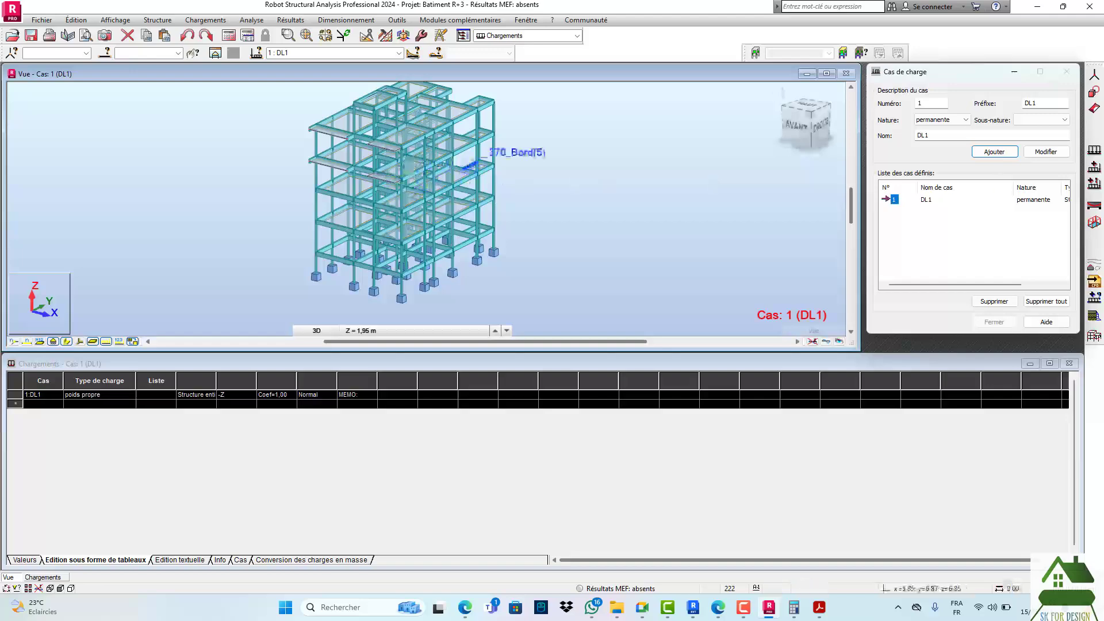
- Turn off the section shape display so the building model shows as simple bar lines and panel outlines
scroll(345, 184, up, 3)
scroll(353, 178, down, 5)
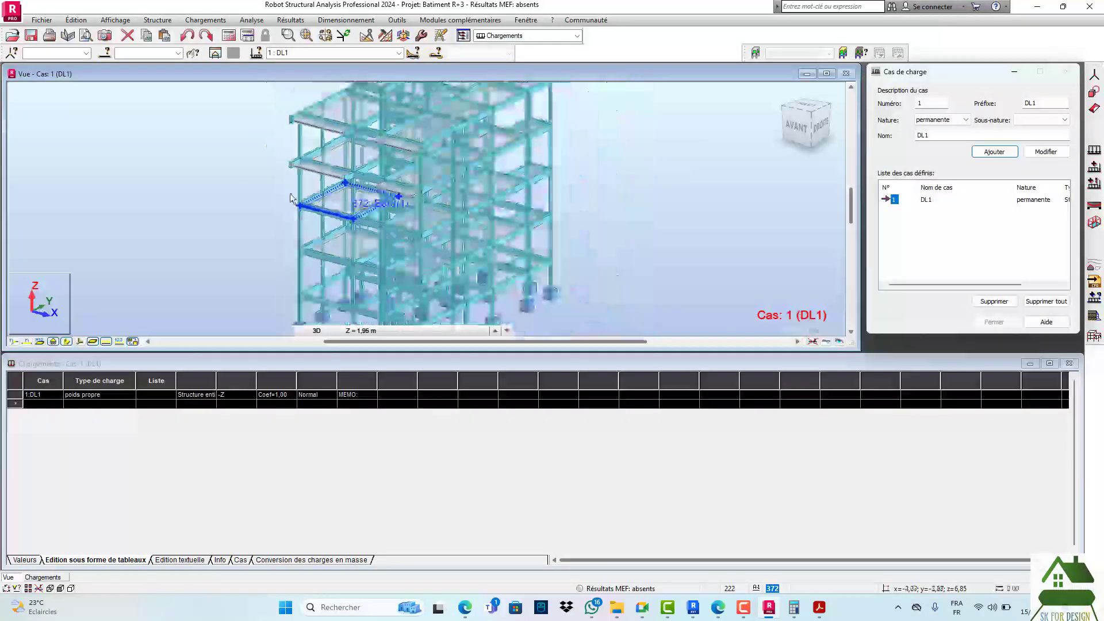
click(67, 342)
scroll(345, 172, down, 3)
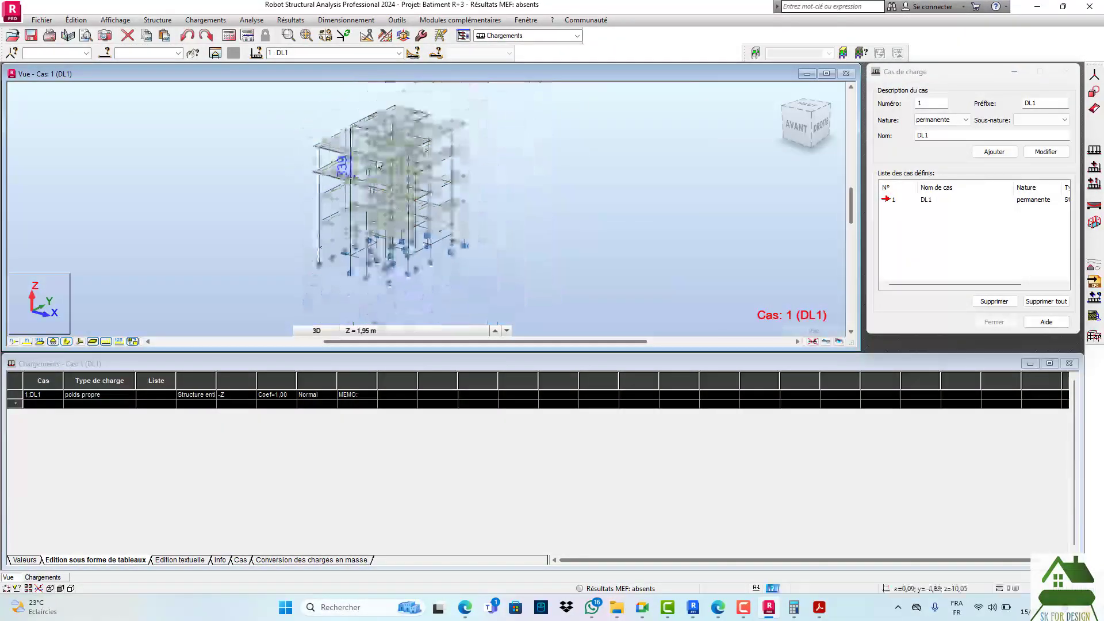
scroll(368, 161, up, 5)
scroll(379, 184, down, 2)
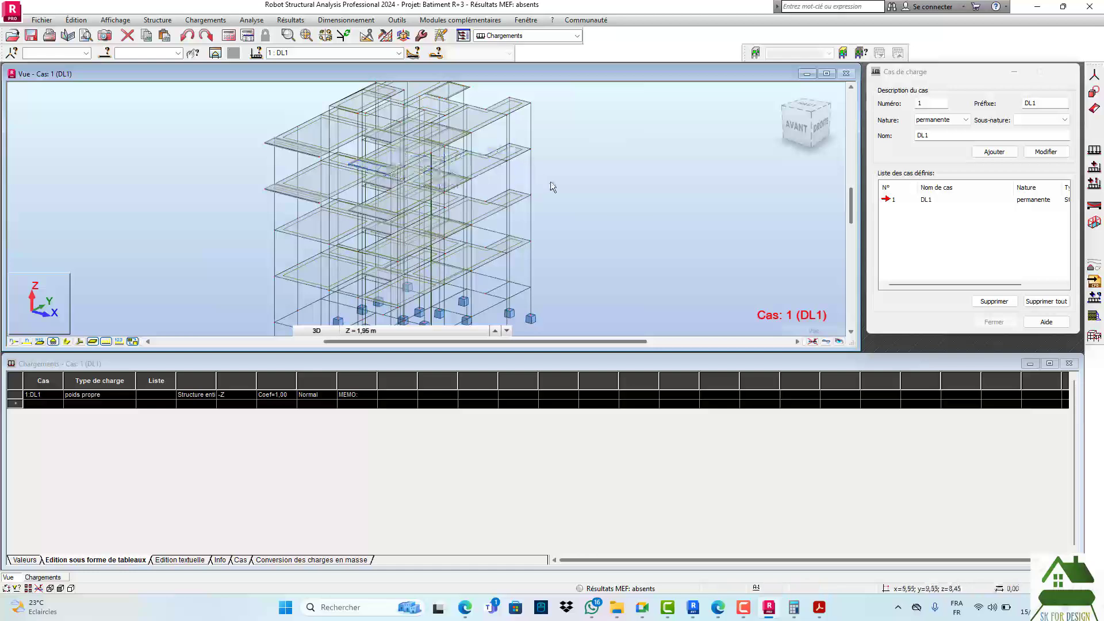
scroll(551, 181, down, 3)
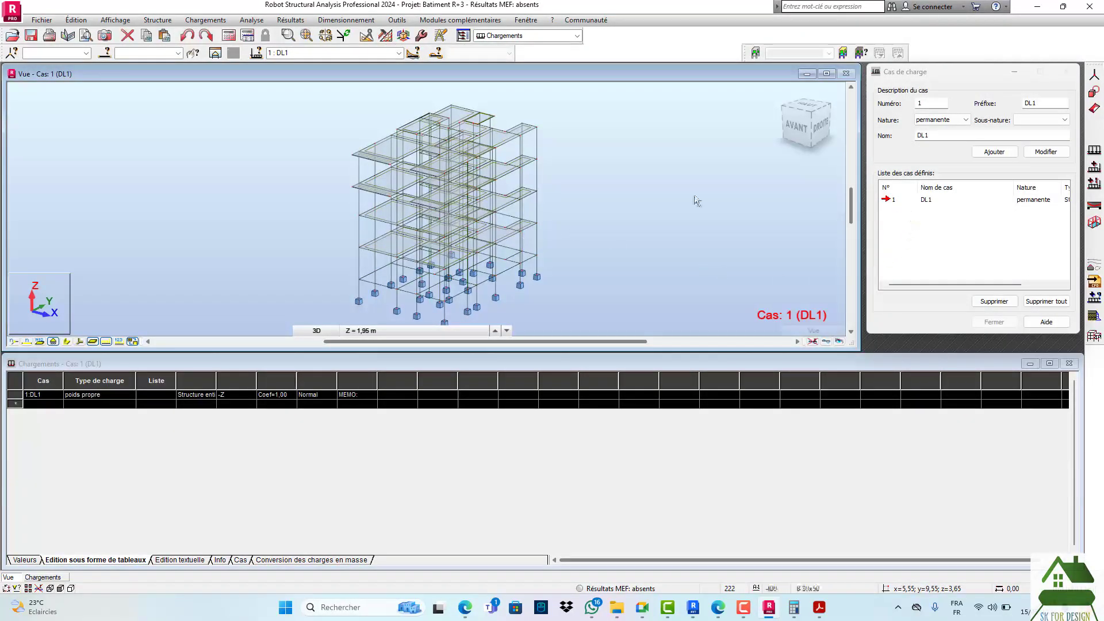
- Set the DL1 self-weight load to apply to Structure entière in the load table and check it on the model
scroll(637, 148, down, 1)
scroll(486, 195, up, 1)
scroll(483, 205, up, 1)
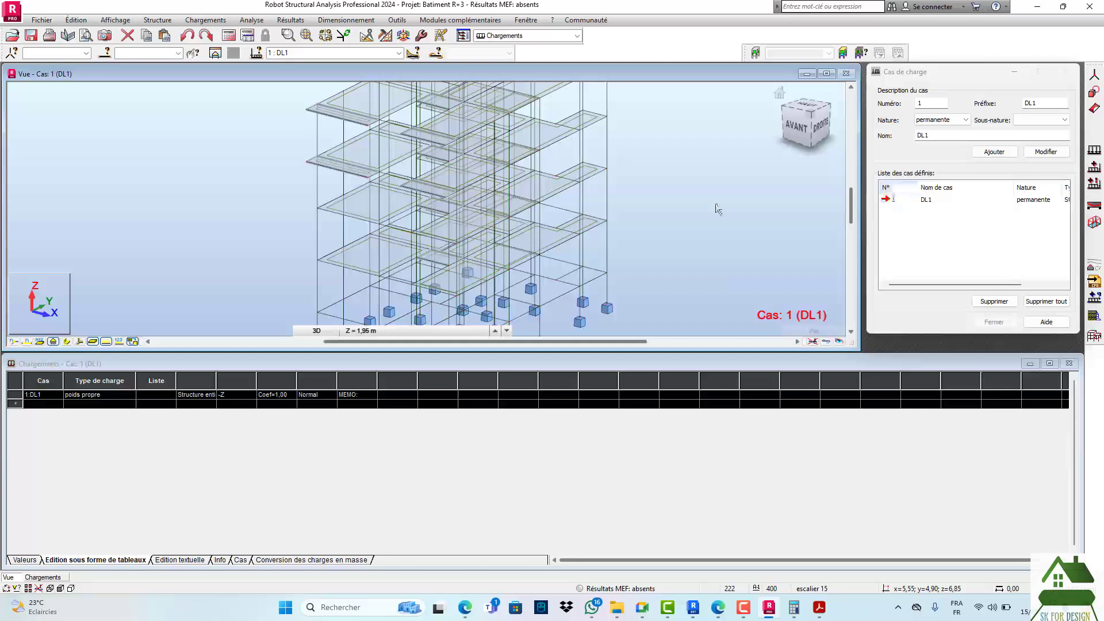
scroll(462, 141, down, 1)
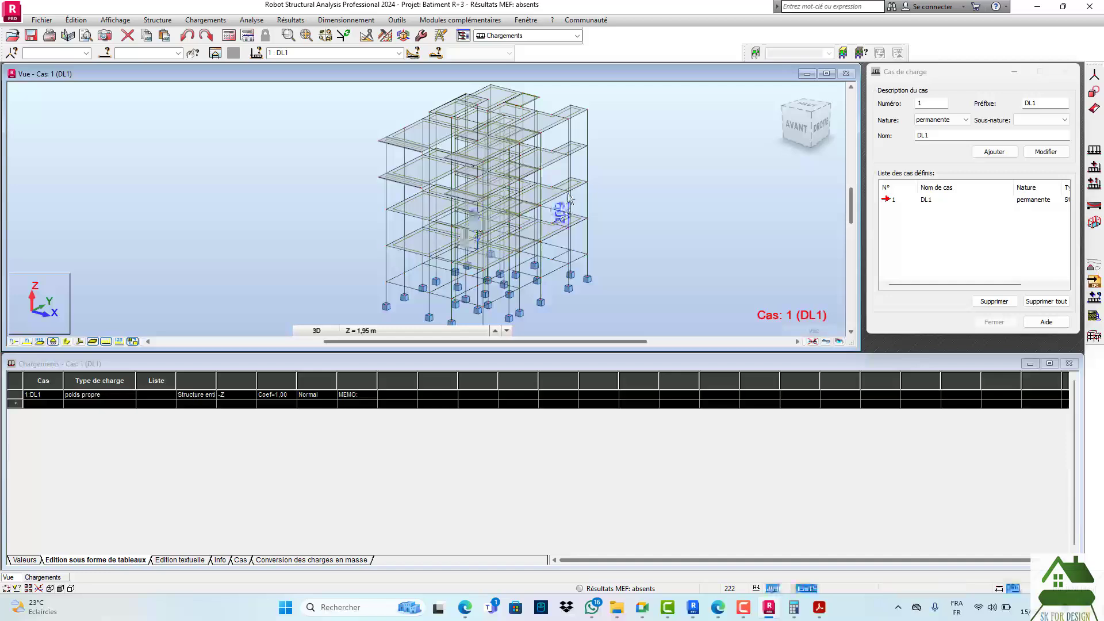
scroll(566, 190, down, 1)
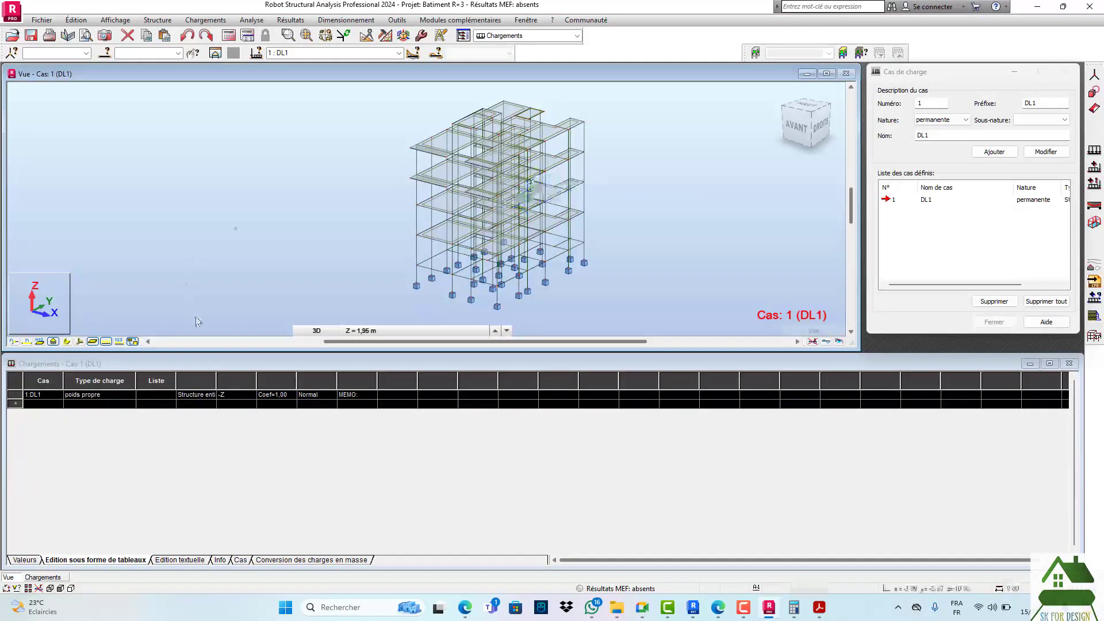
click(214, 395)
click(211, 395)
click(209, 414)
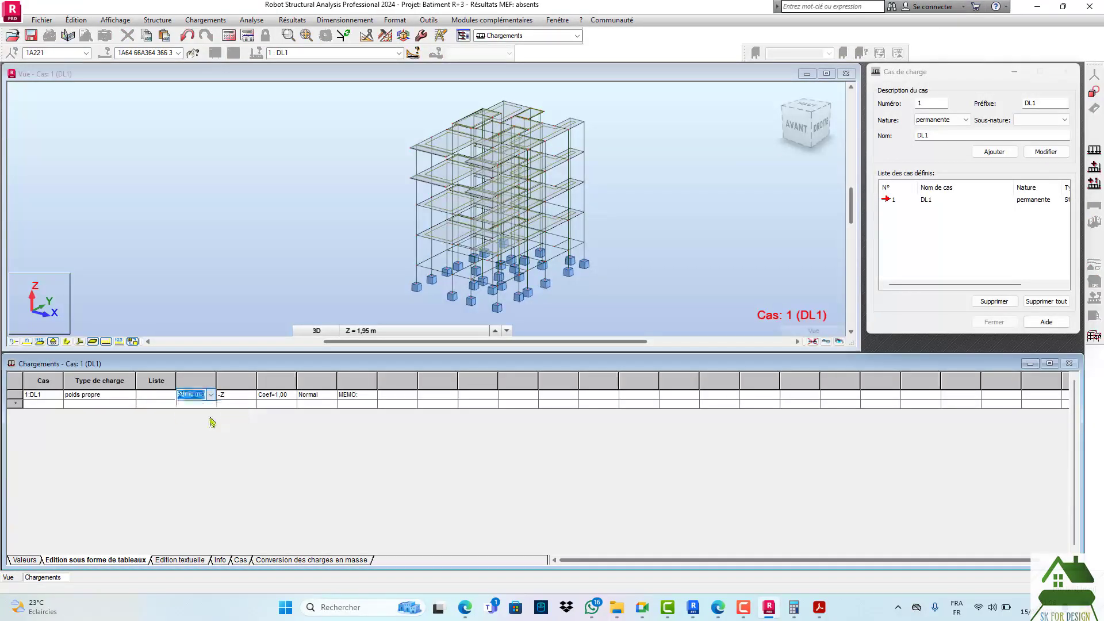
click(211, 395)
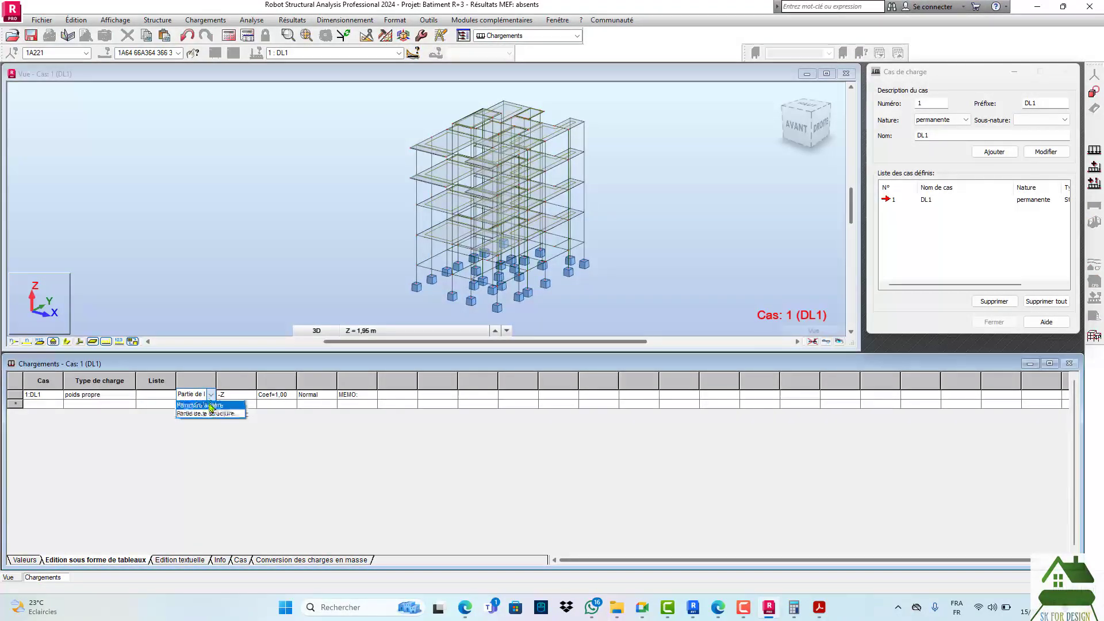
click(207, 405)
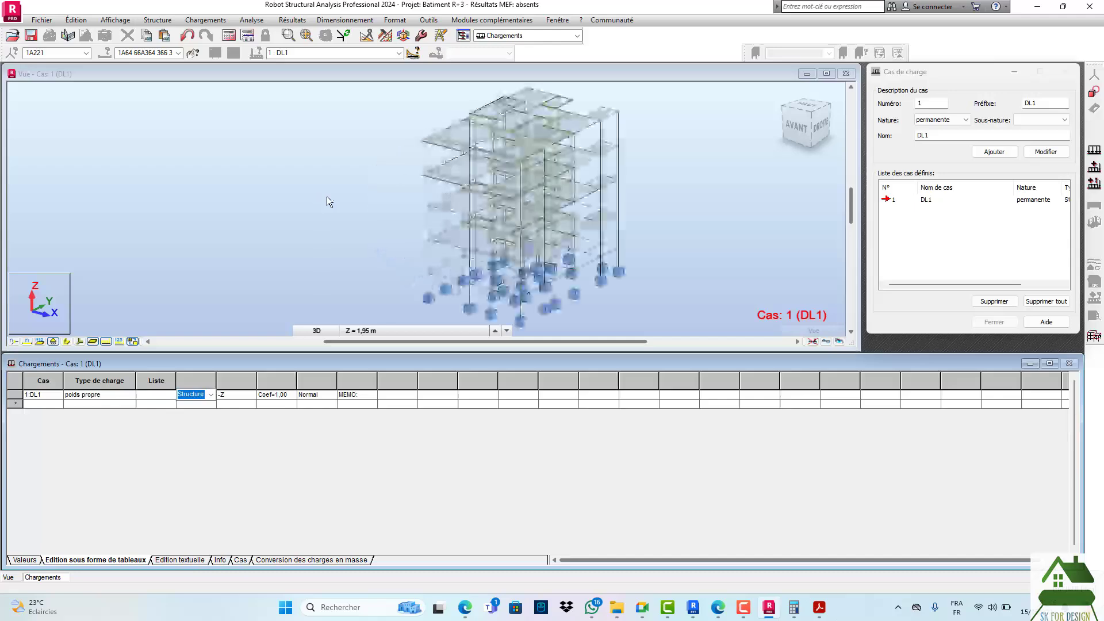
click(326, 197)
scroll(371, 198, down, 1)
scroll(424, 194, up, 4)
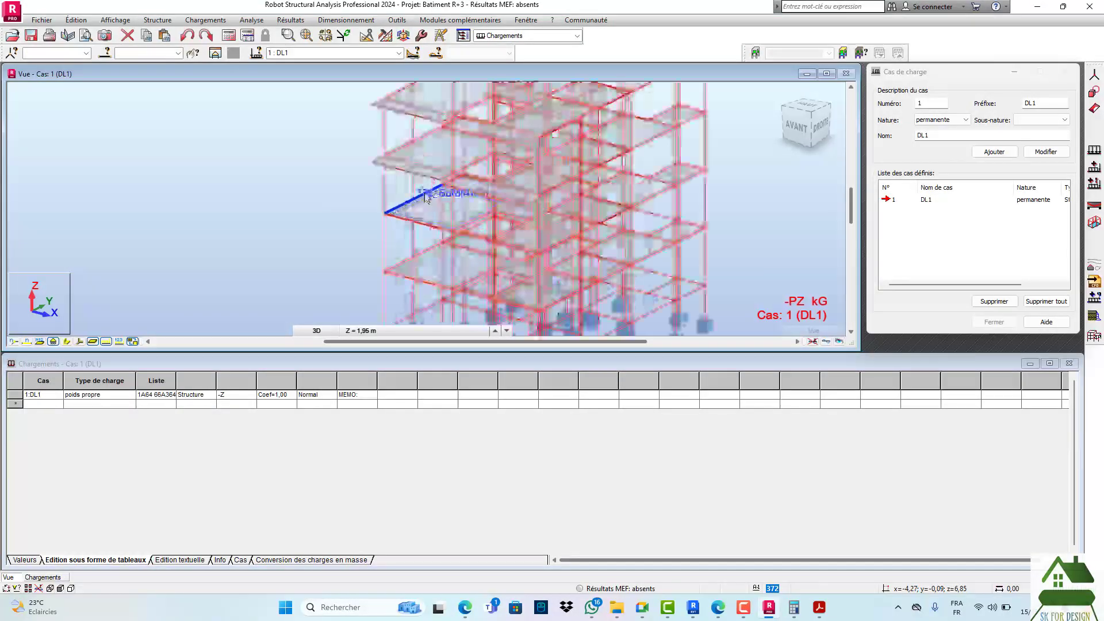
scroll(426, 197, down, 3)
scroll(465, 190, up, 6)
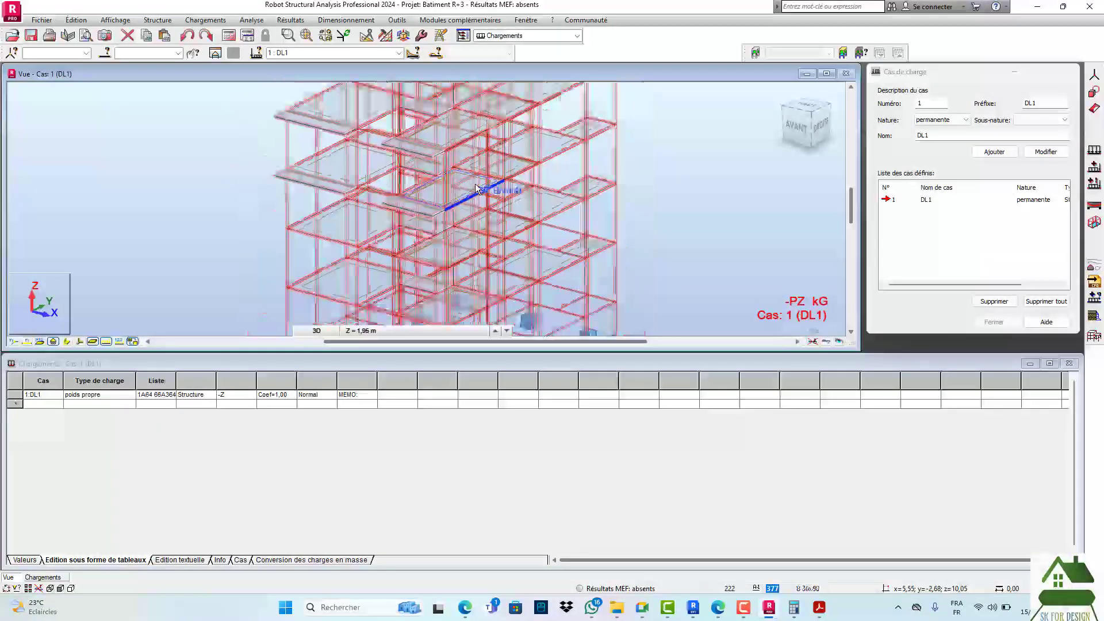
scroll(476, 188, down, 4)
scroll(483, 230, up, 3)
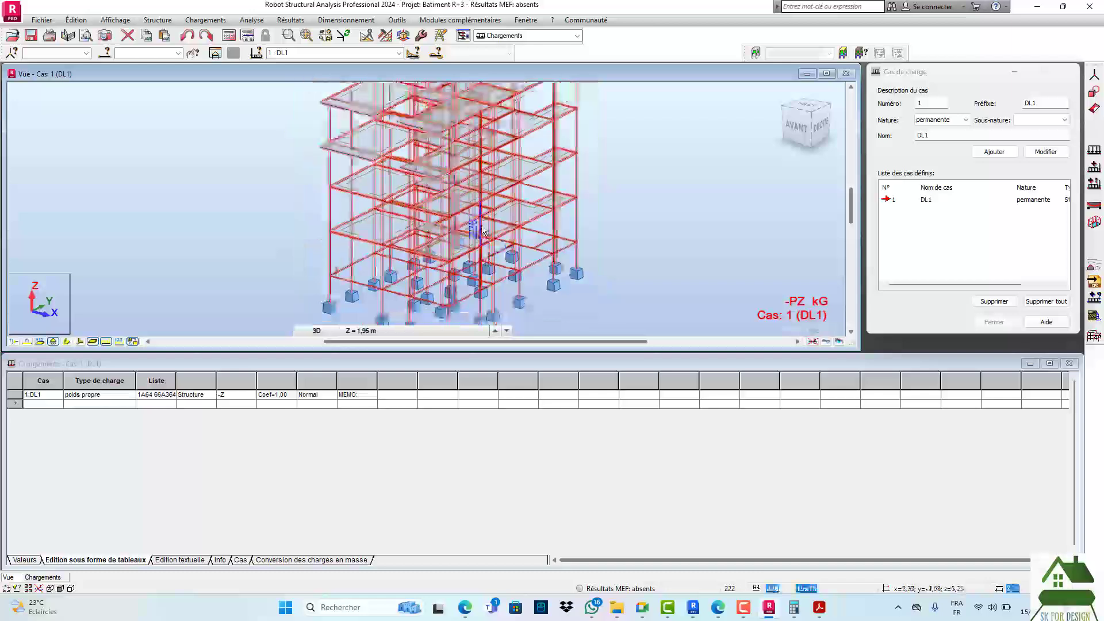
- Rename load case 1 from DL1 to PP
click(930, 205)
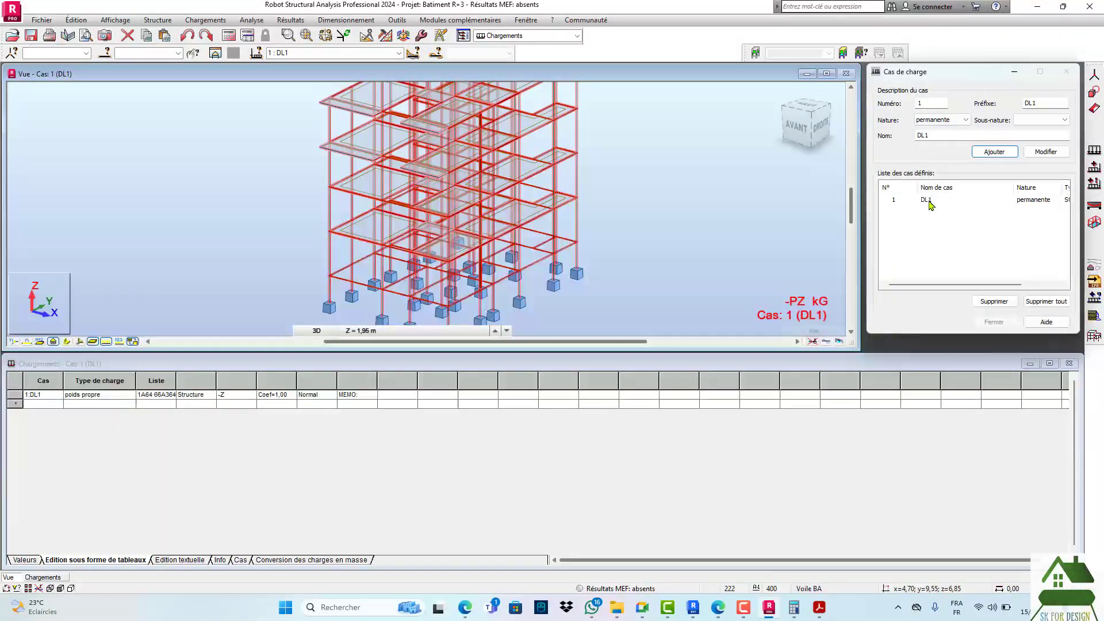
click(893, 200)
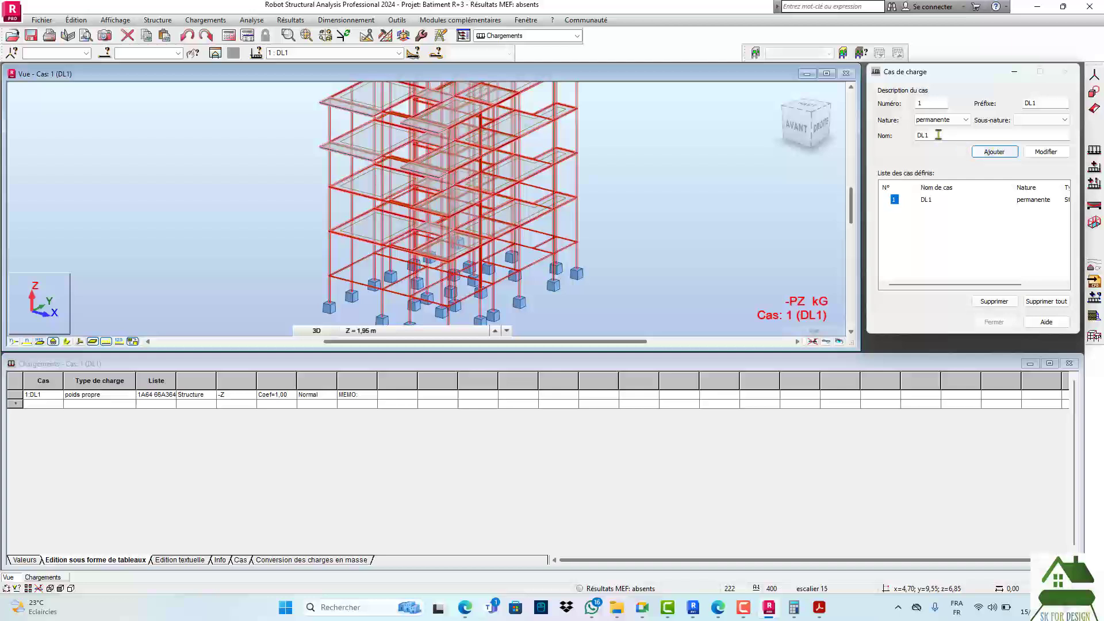
drag(939, 135, 878, 149)
text(p)
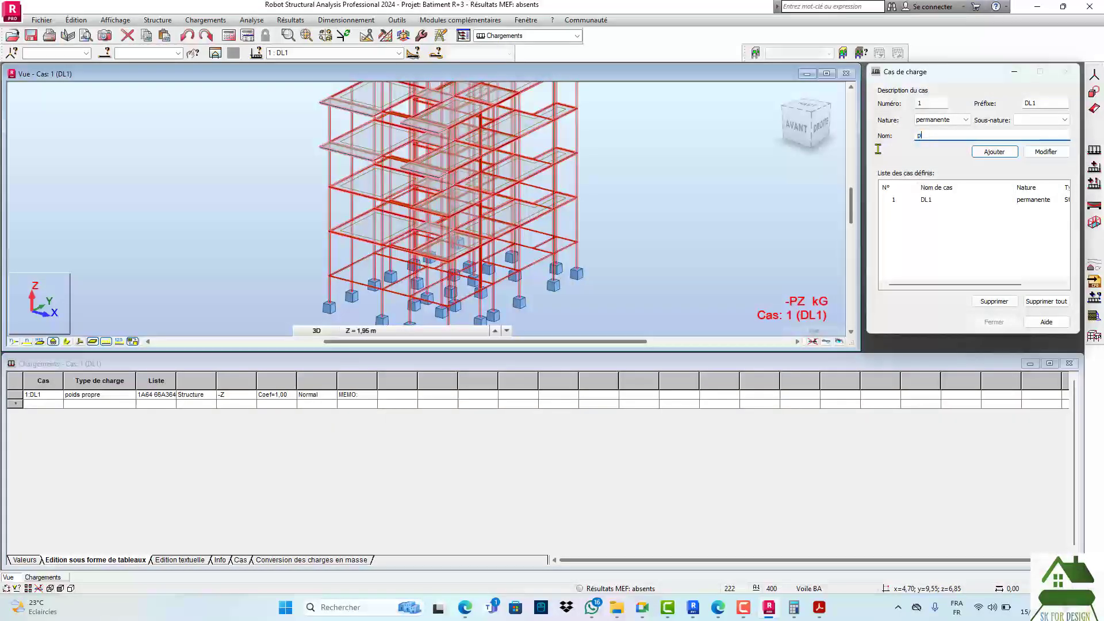
text(p)
key(BackSpace)
key(BackSpace)
key(Caps_Lock)
text(PP)
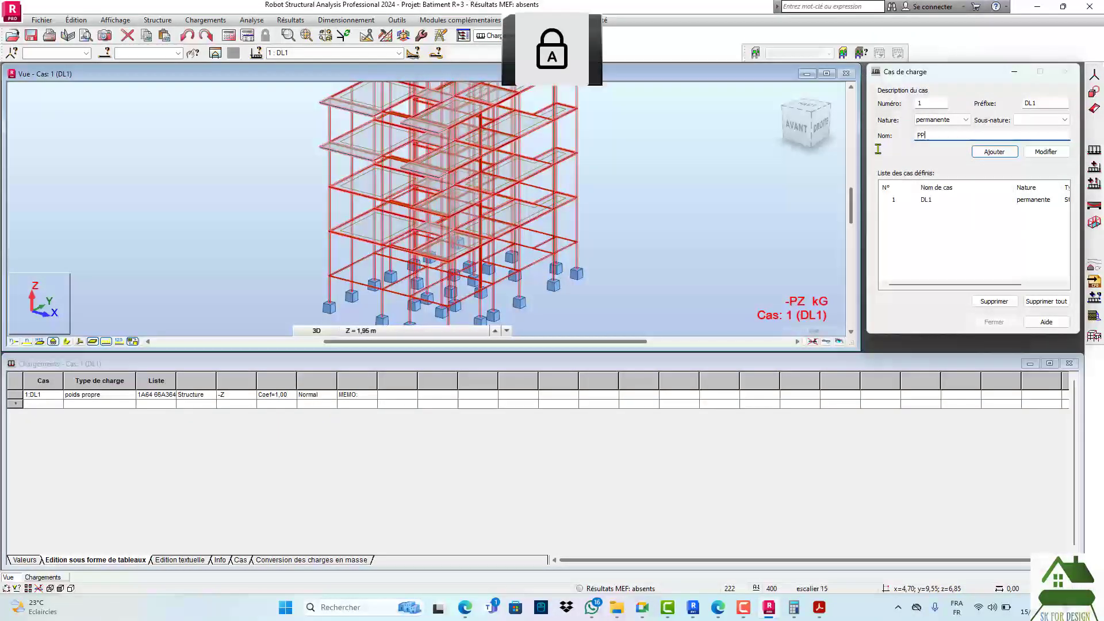
click(1047, 153)
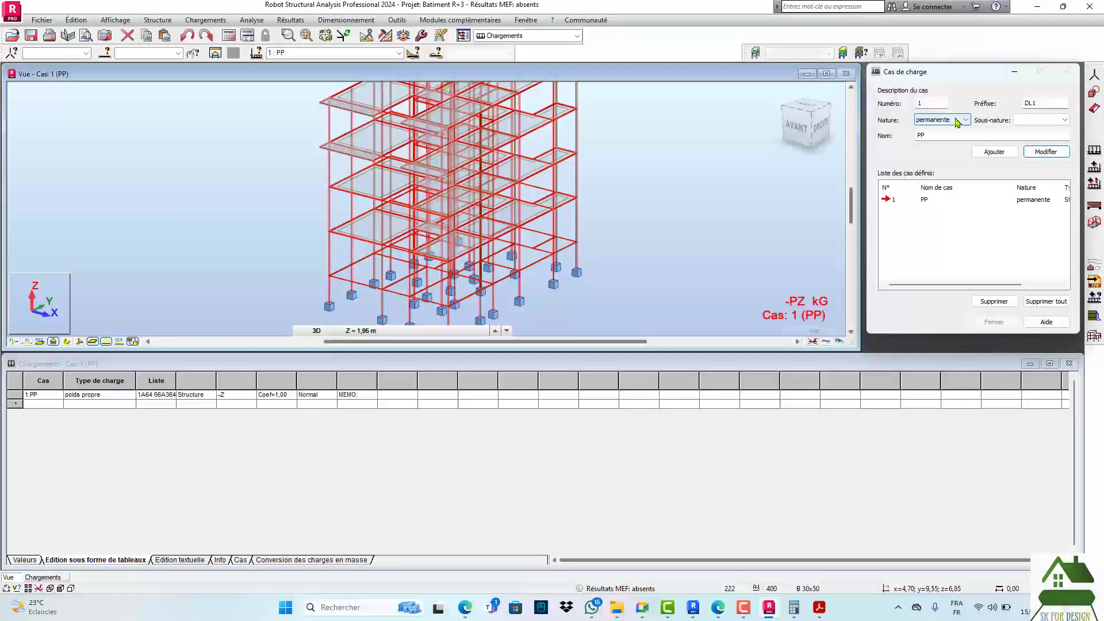
- Add a permanent load case named 12+4 and set its case number to 2
double_click(944, 135)
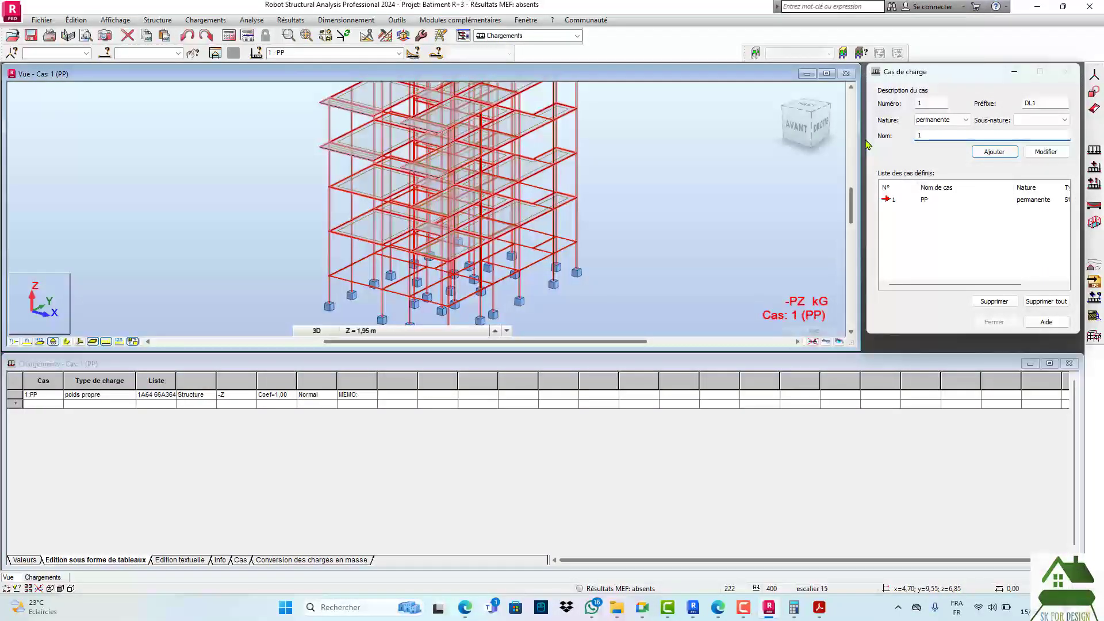
text(12+4)
click(994, 151)
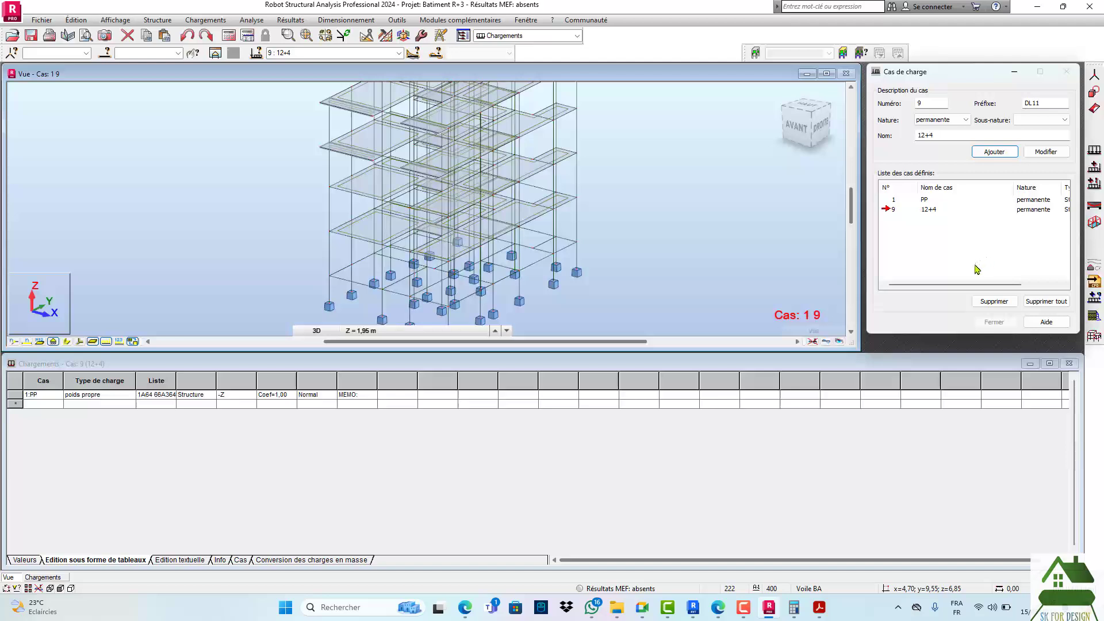
drag(924, 103, 907, 105)
text(2)
click(1049, 152)
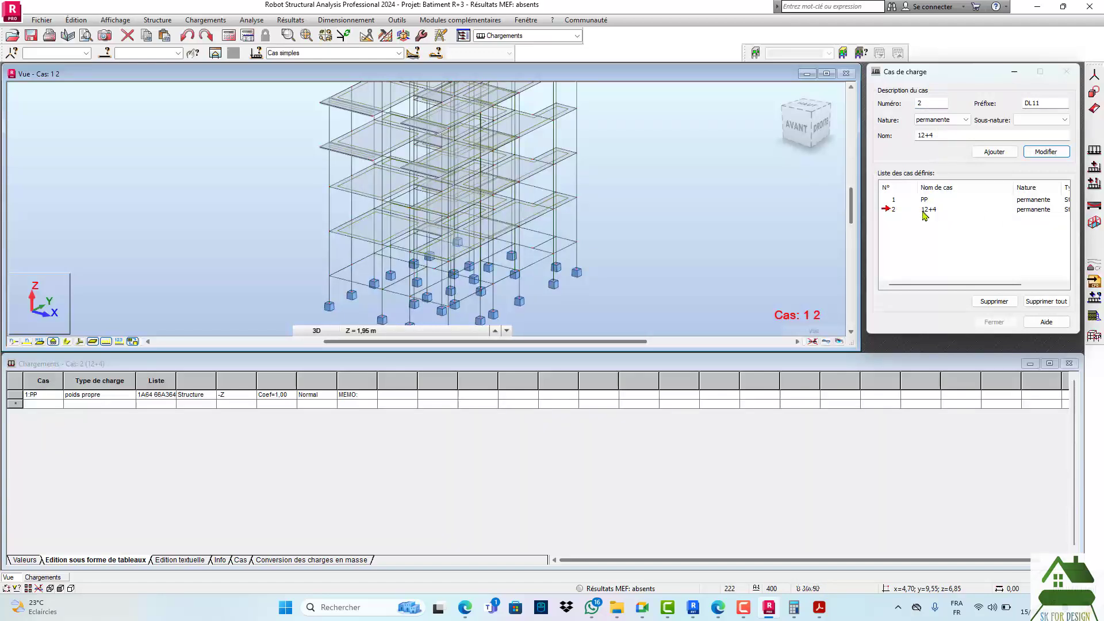
- Rename load case 2 as Int-12+4
click(923, 134)
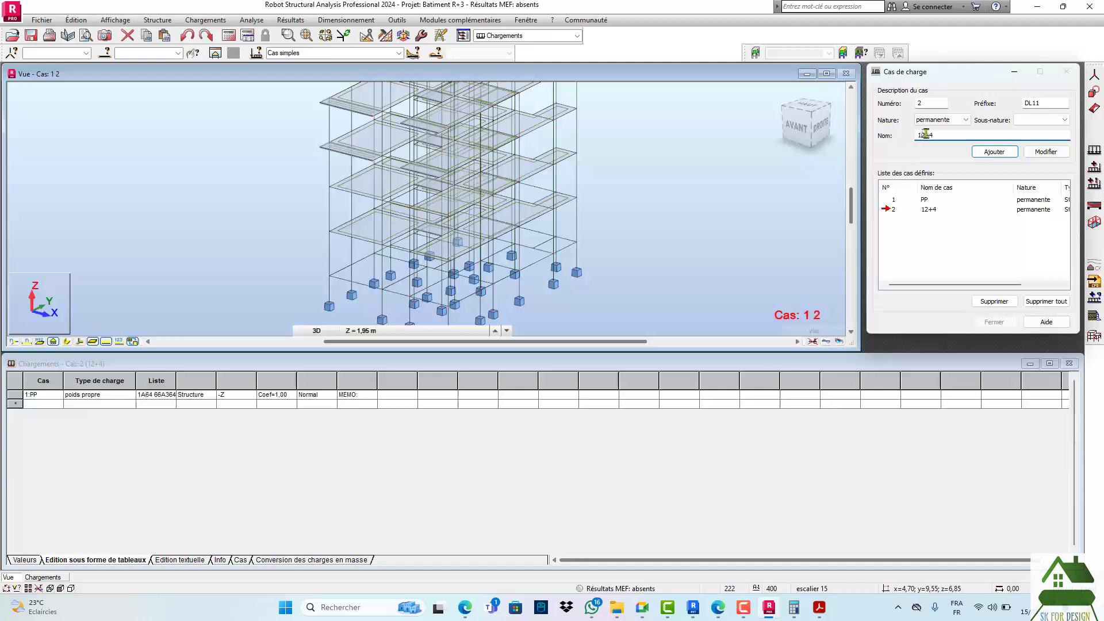
click(945, 132)
key(Left)
key(Left)
text(N)
key(Caps_Lock)
text(n)
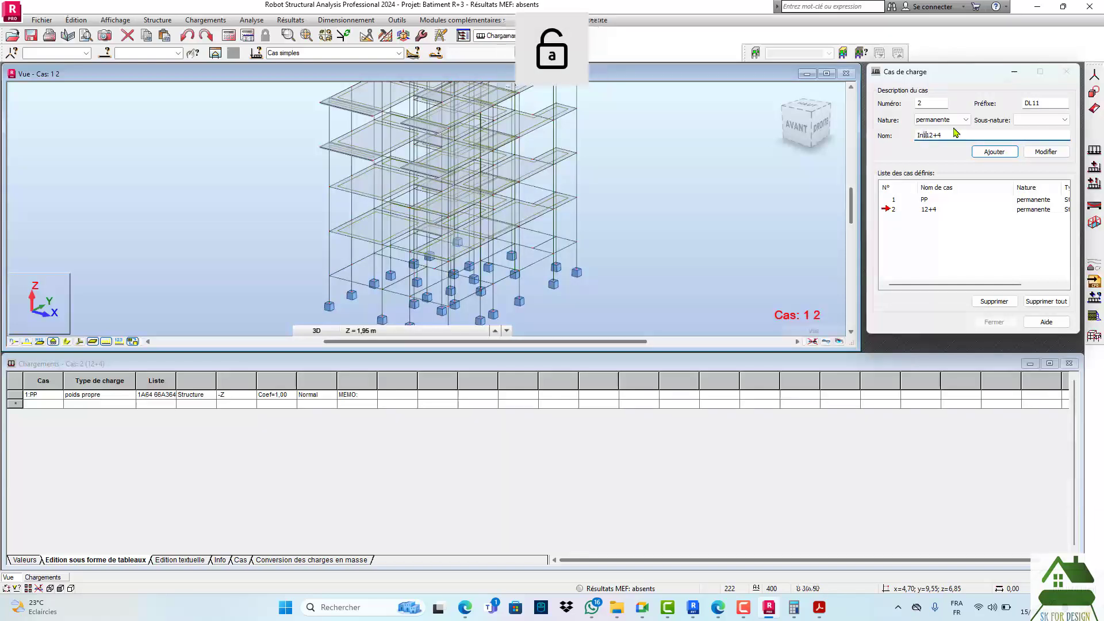
text(t-)
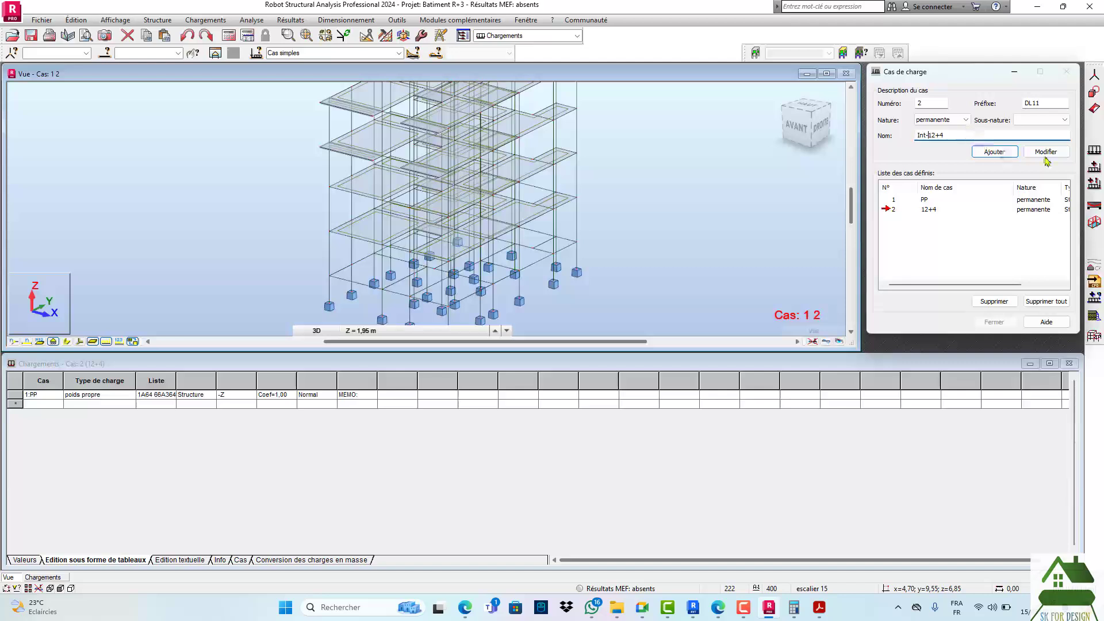
click(1045, 153)
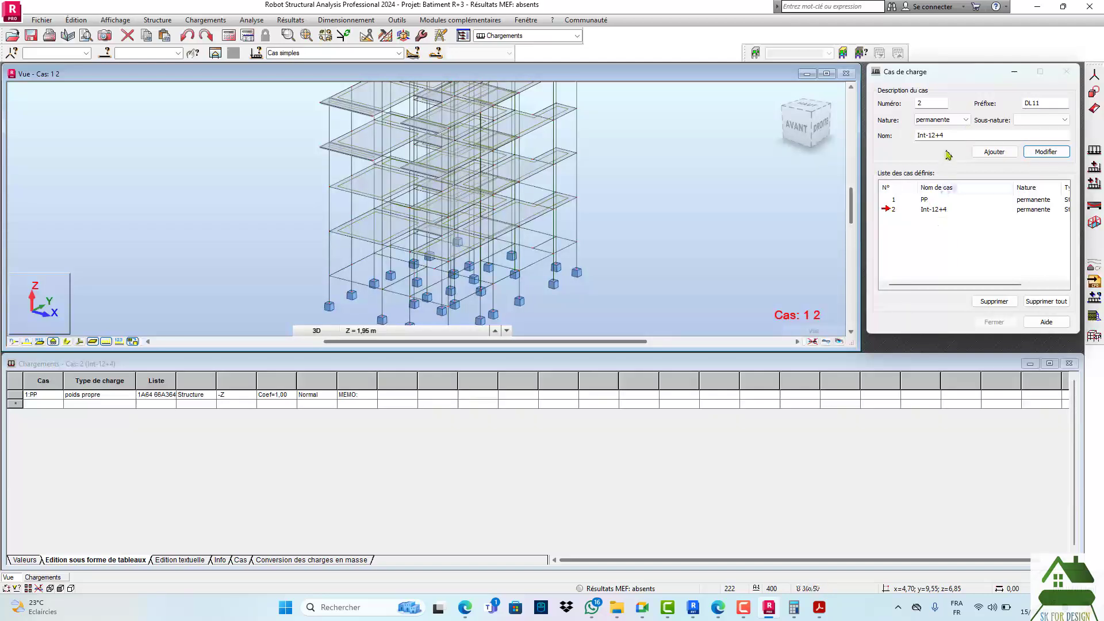
- Add a permanent load case named Int-14+6 with case number 3
click(952, 132)
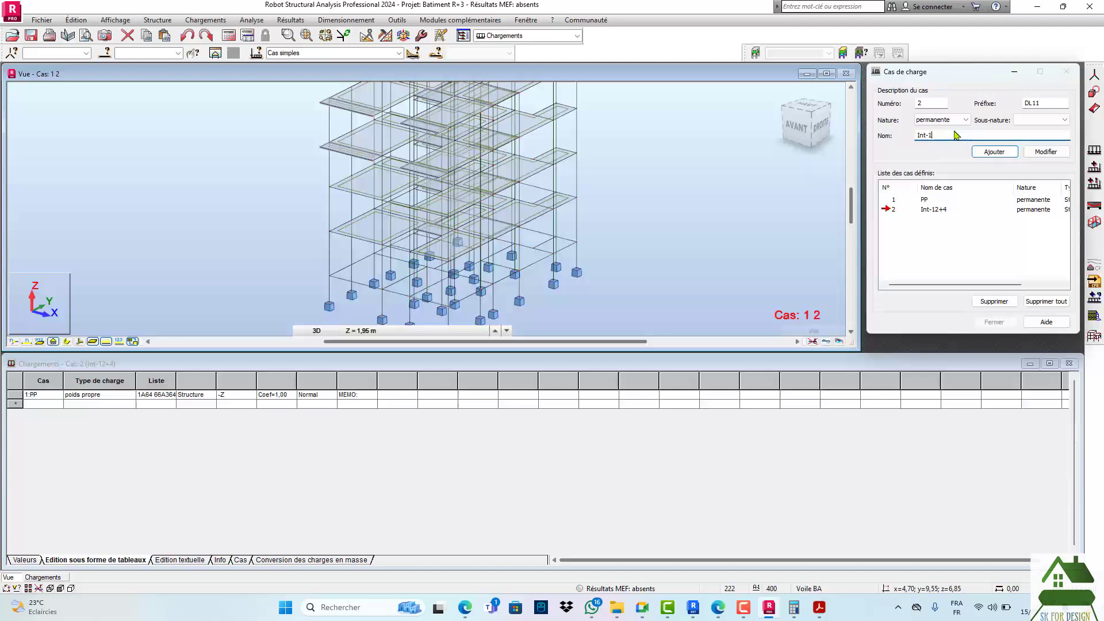
text(4+6)
click(986, 152)
text(3)
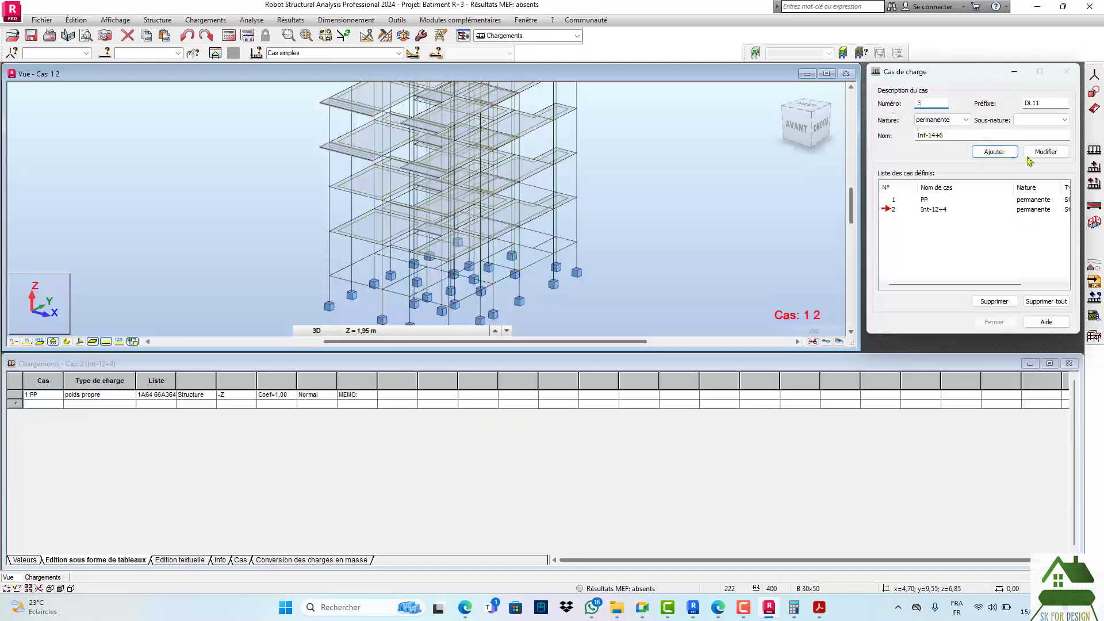
click(1000, 153)
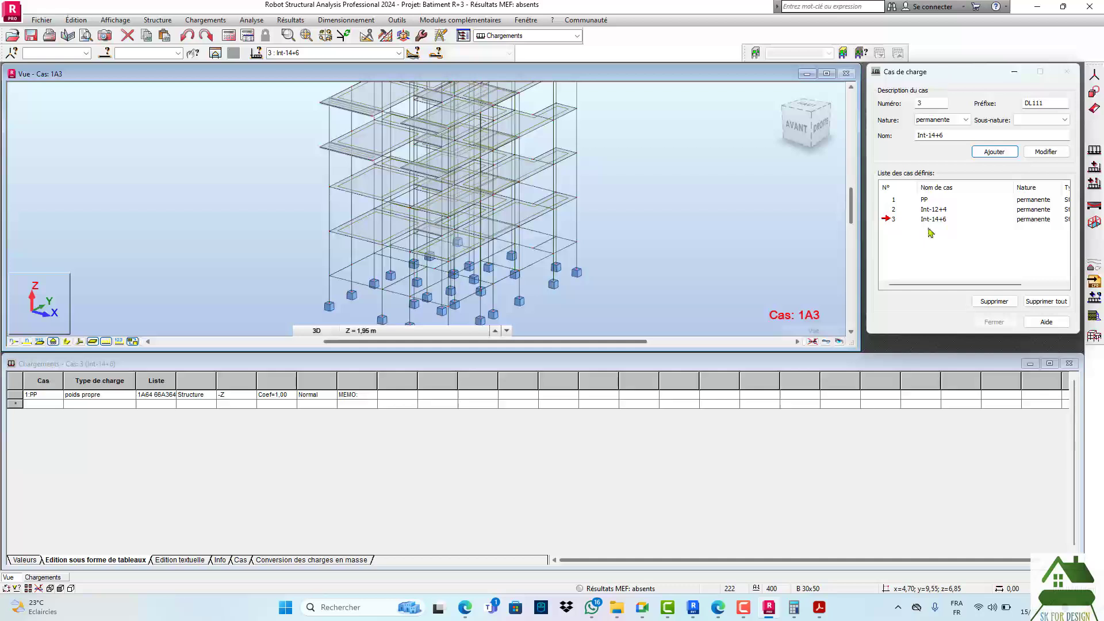
- Add a permanent load case named Ter-12+4 for the 12+4 terrace slab
click(960, 134)
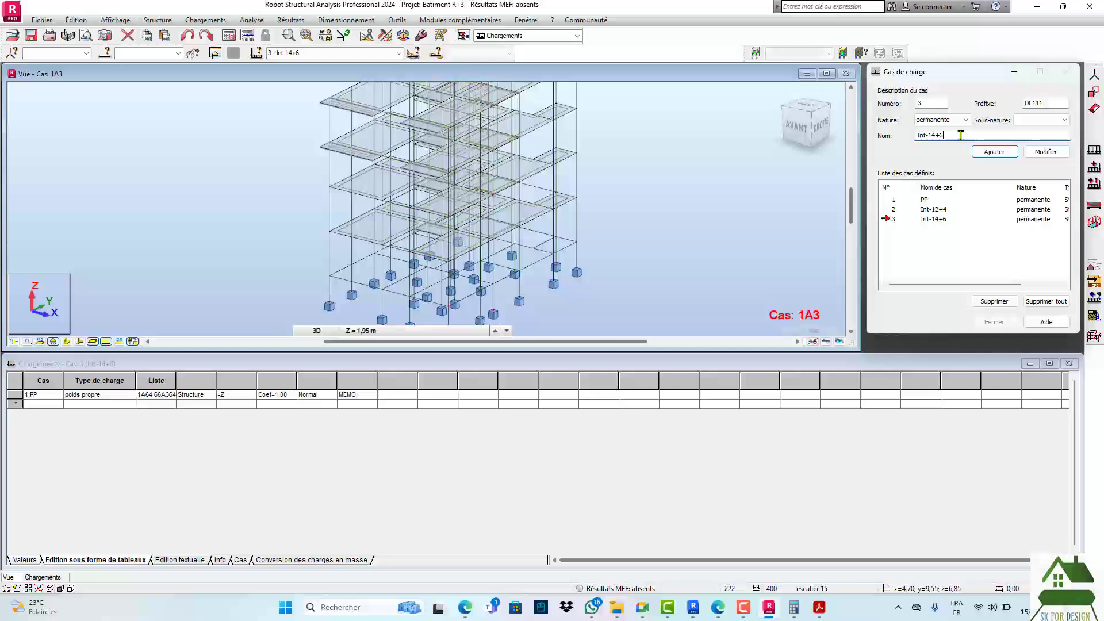
key(BackSpace)
key(BackSpace)
key(BackSpace)
key(BackSpace)
key(BackSpace)
key(BackSpace)
text(ter)
key(BackSpace)
key(BackSpace)
key(Caps_Lock)
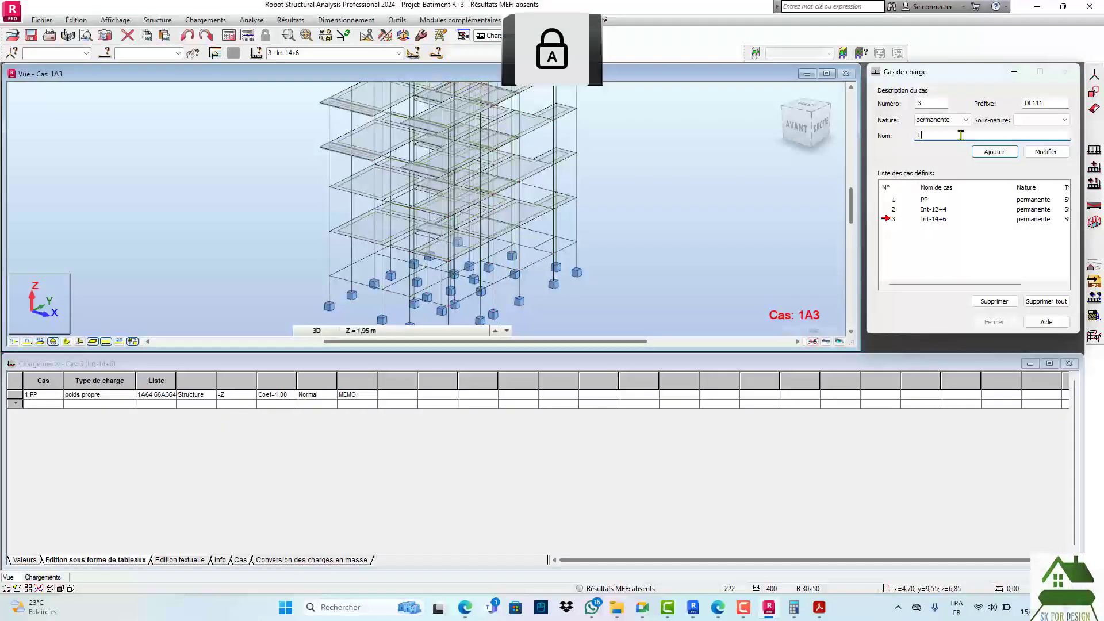
key(Caps_Lock)
text(er-)
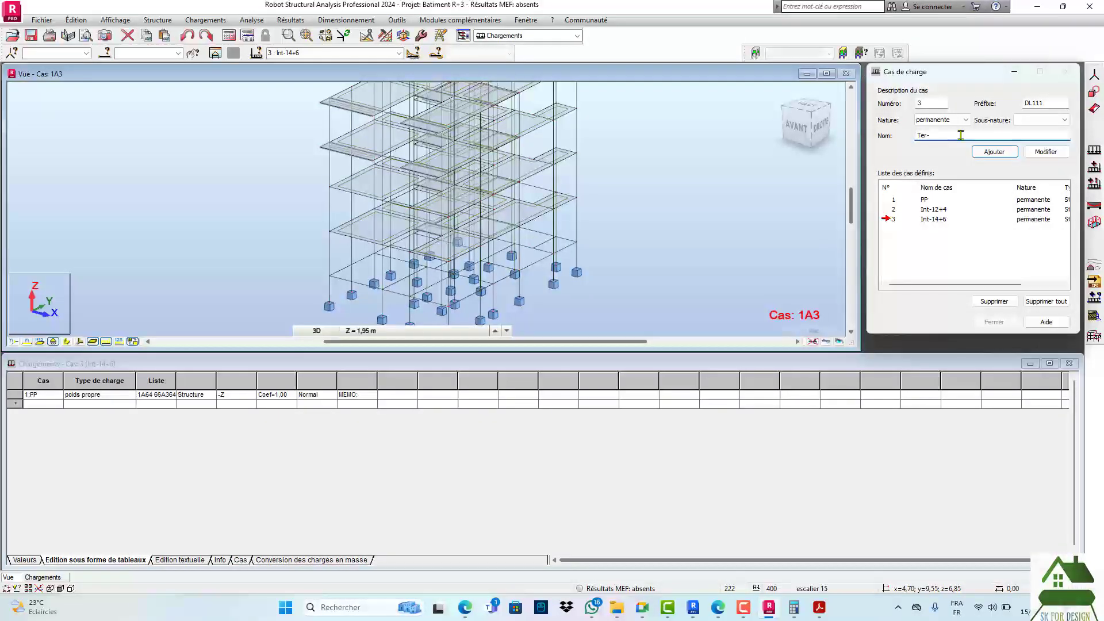
text(12+4)
click(989, 153)
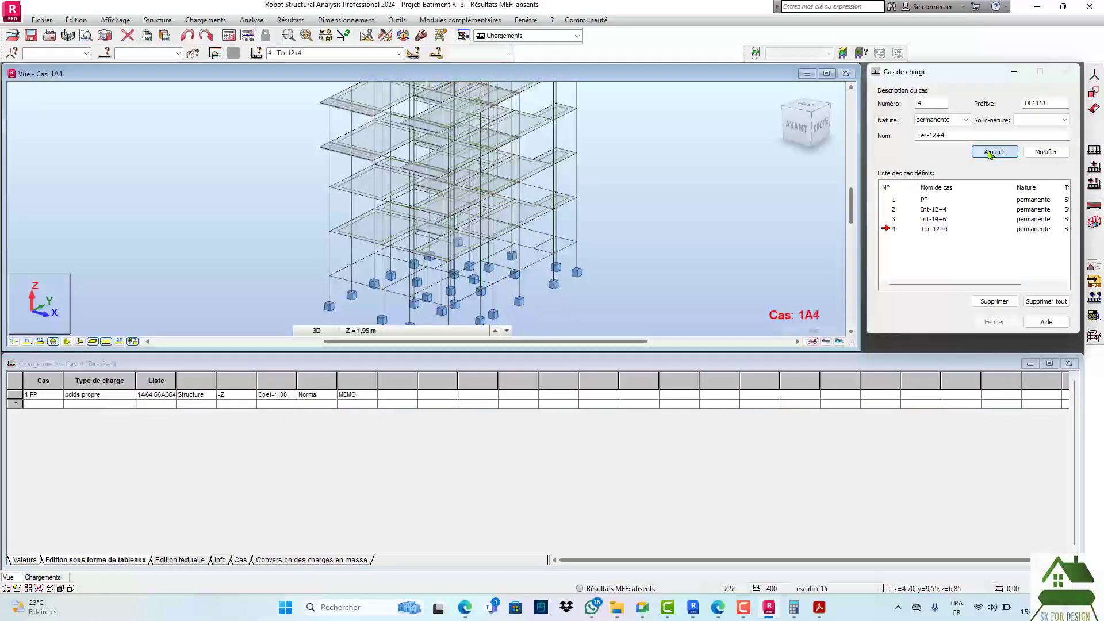
- Add a permanent load case named Ter-16+4 for the 16+4 terrace slab
click(959, 135)
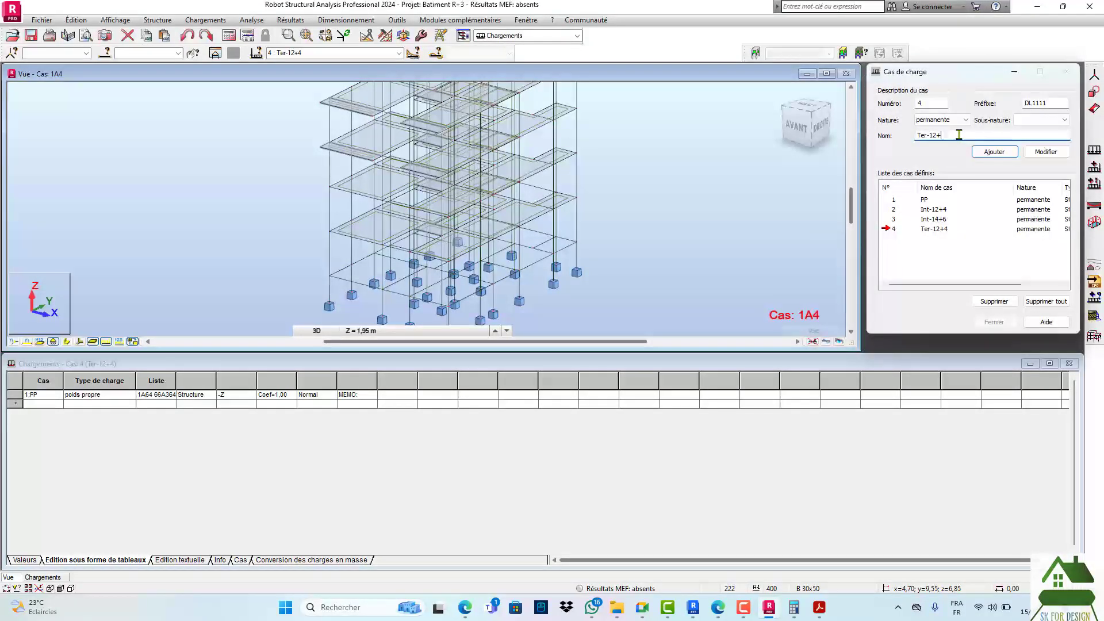
key(BackSpace)
key(BackSpace)
key(BackSpace)
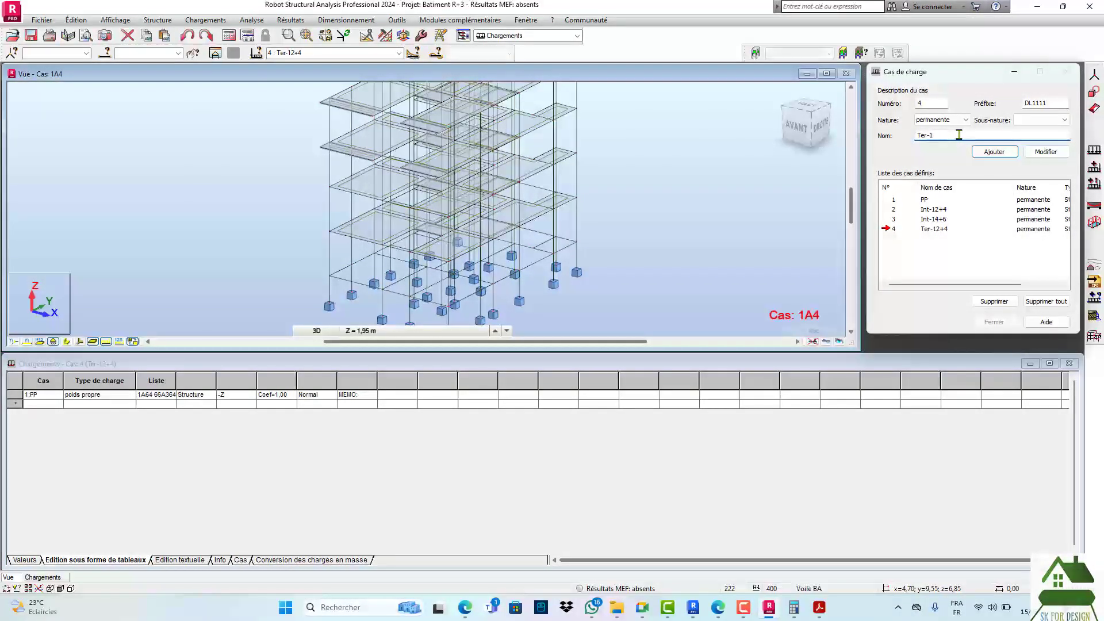
text(6+4)
click(1007, 152)
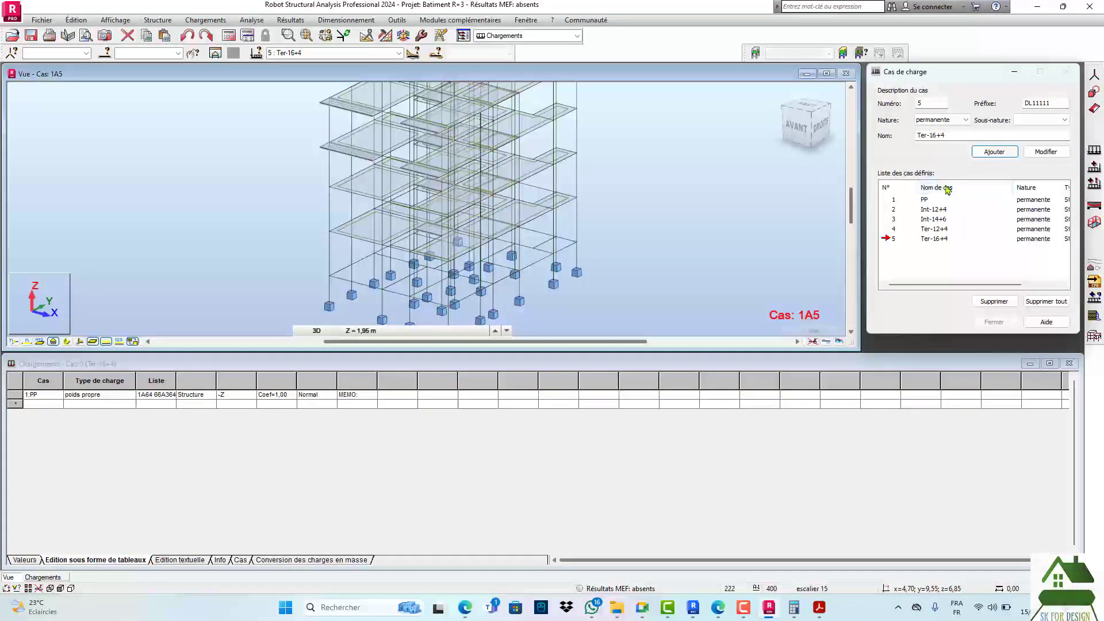
- Add a live load case (d'exploitation) named Q-habitation
click(957, 121)
click(948, 138)
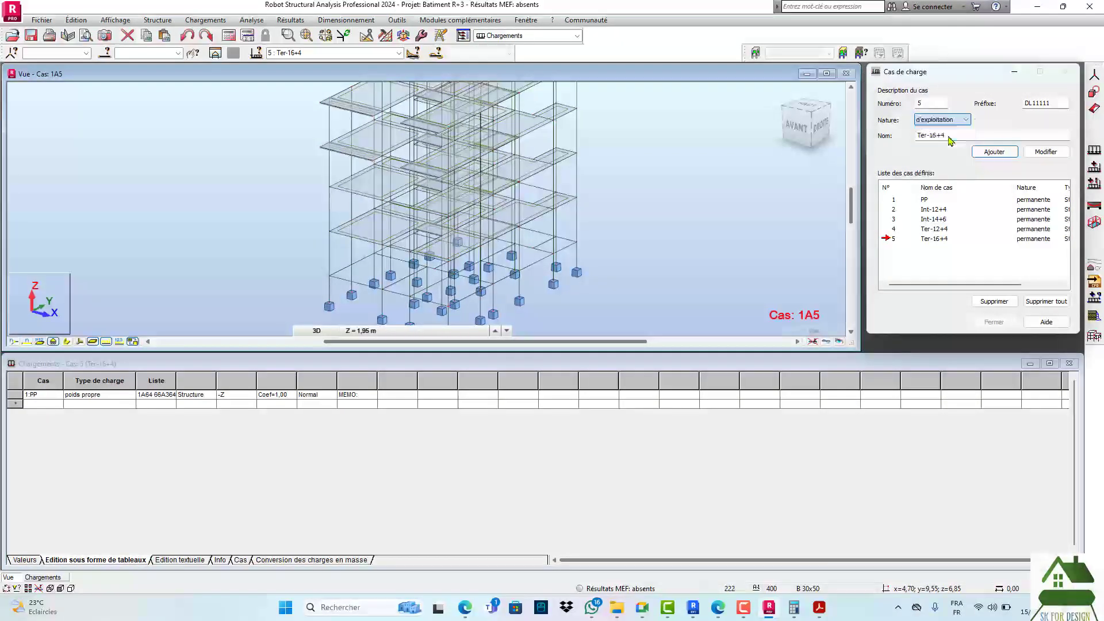
click(951, 134)
double_click(951, 134)
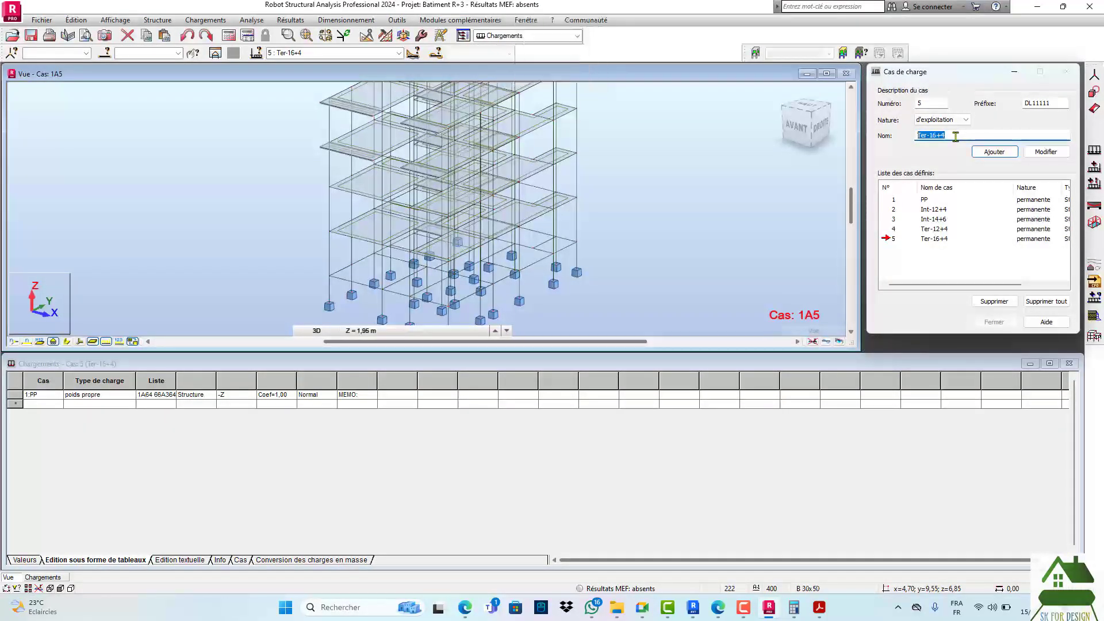
text(Q-)
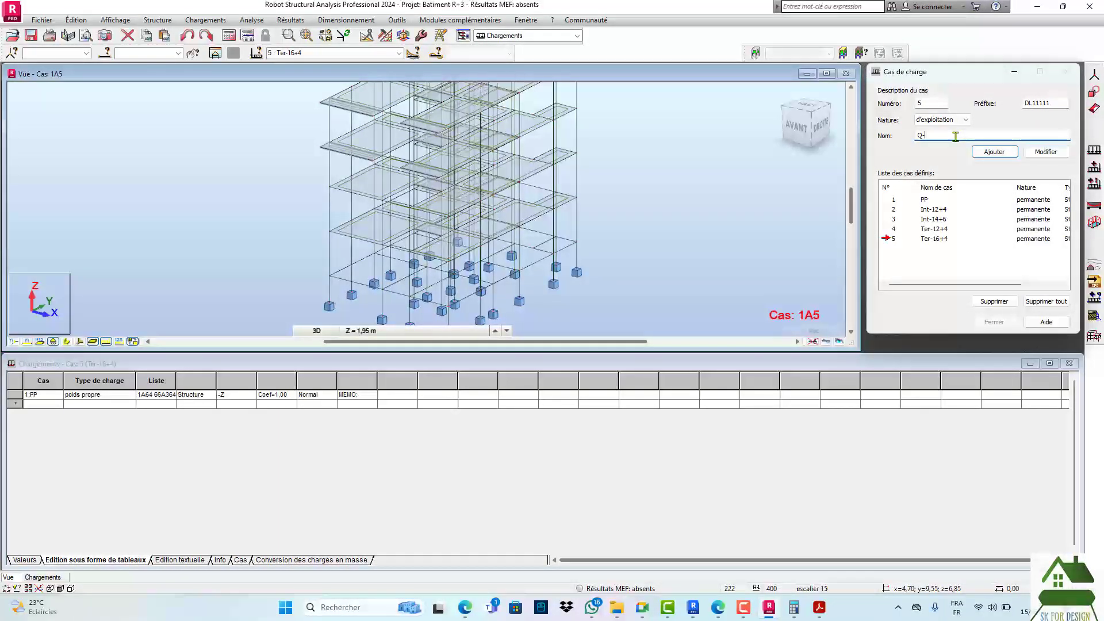
text(HA)
key(BackSpace)
key(Caps_Lock)
text(h)
key(Caps_Lock)
text(AB)
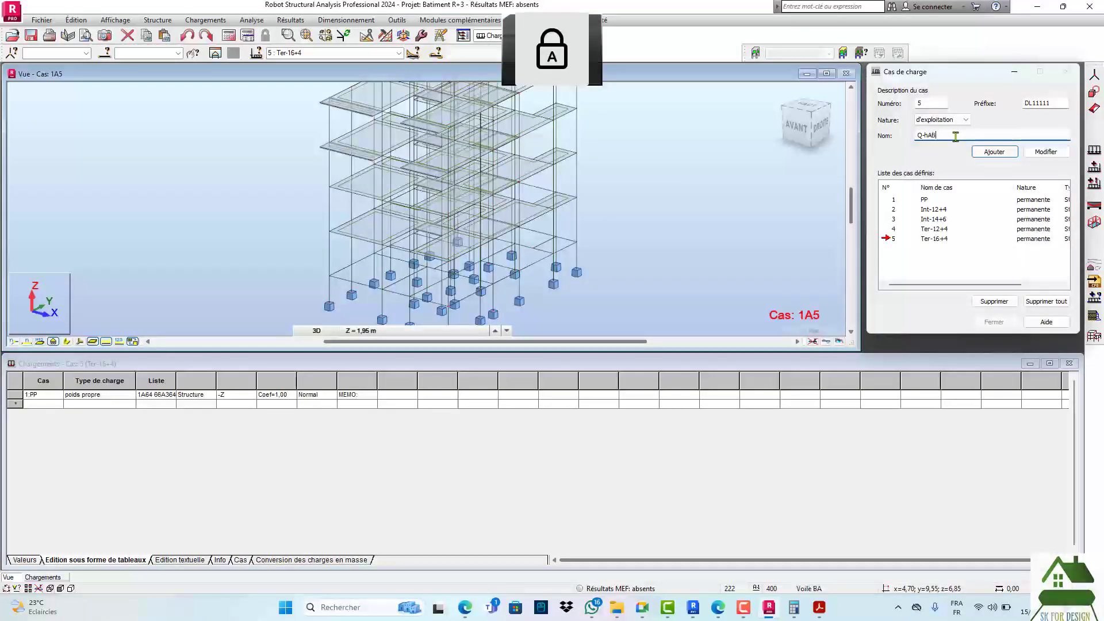
text(ITATIO)
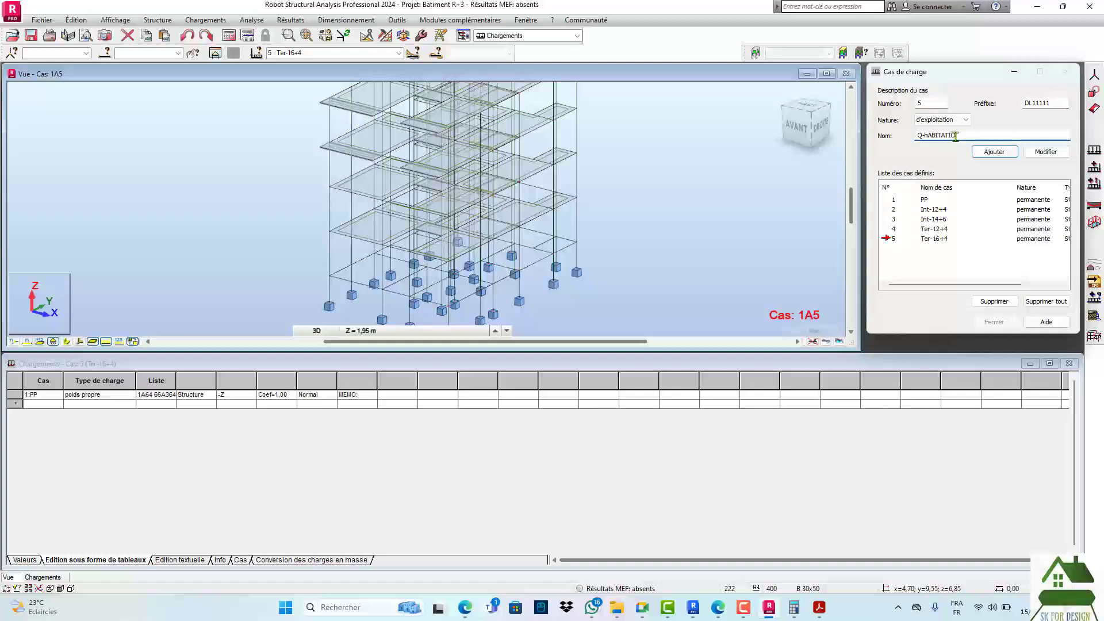
text(N)
key(BackSpace)
key(BackSpace)
key(BackSpace)
key(BackSpace)
key(BackSpace)
key(BackSpace)
key(BackSpace)
key(Caps_Lock)
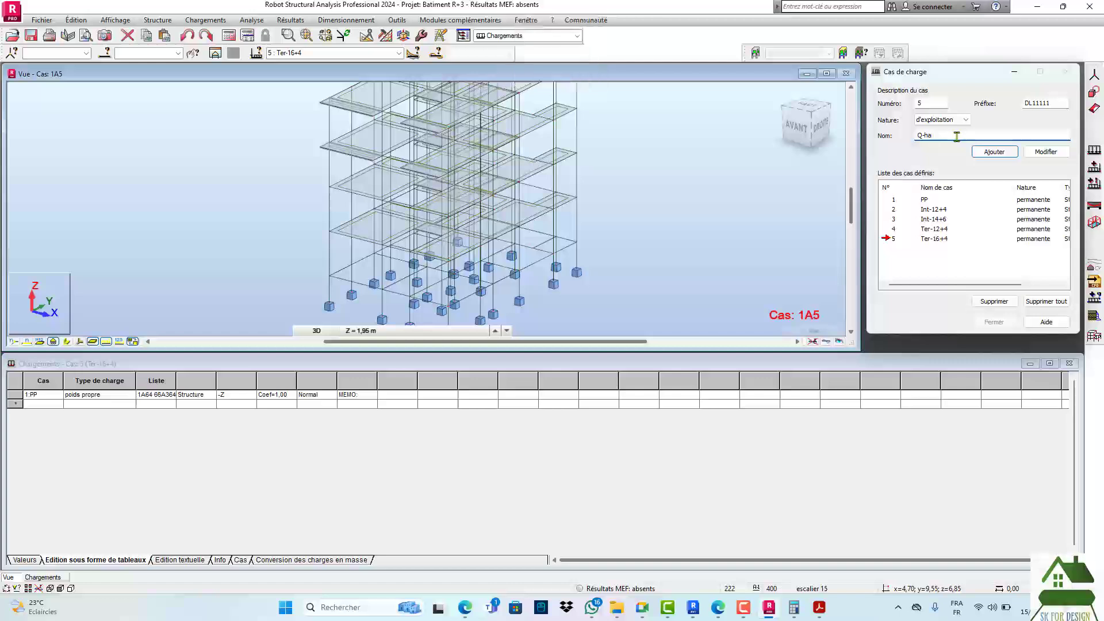
text(ab)
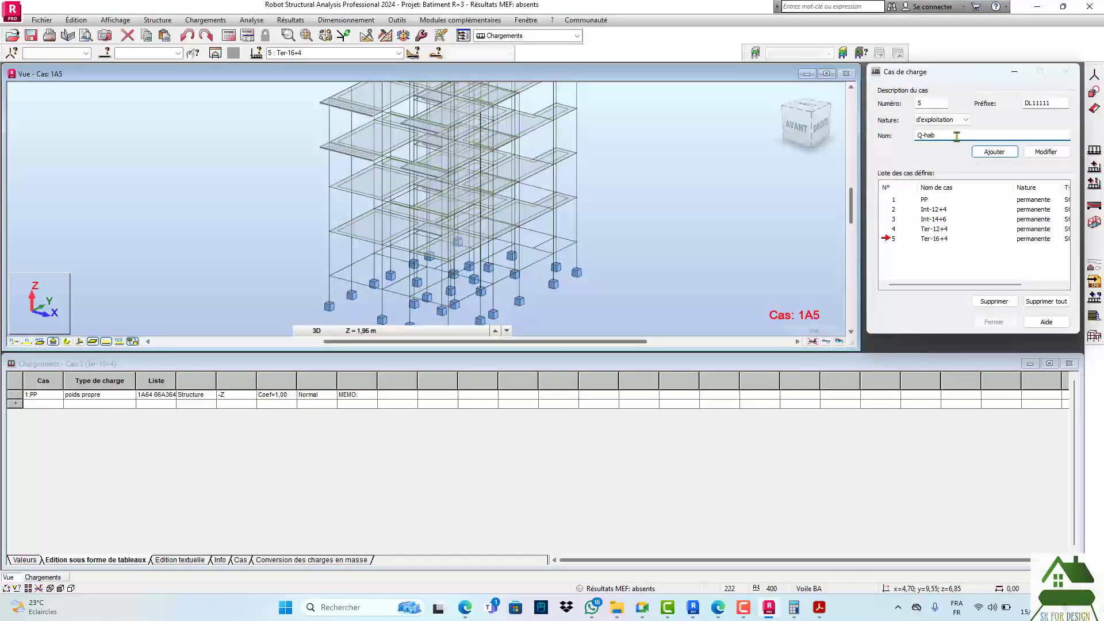
text(itation)
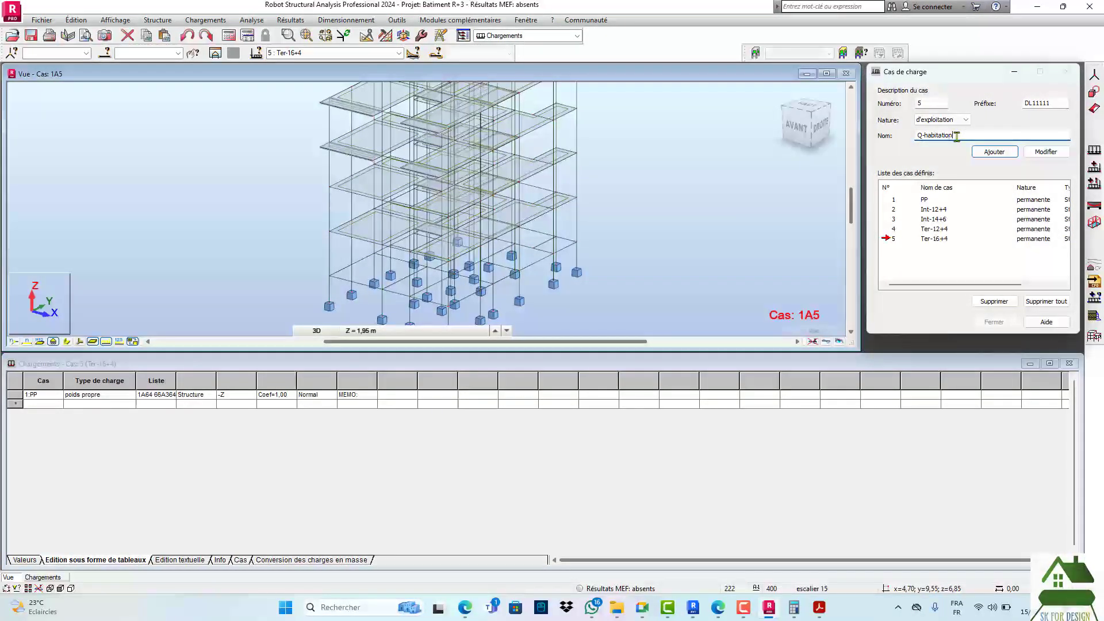
click(987, 152)
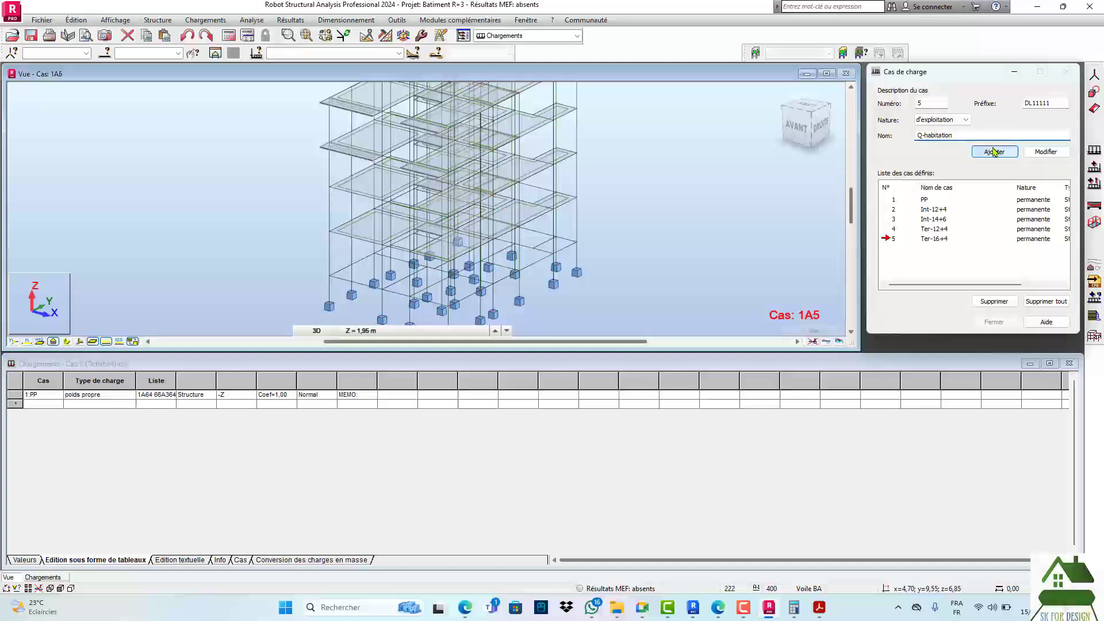
click(995, 152)
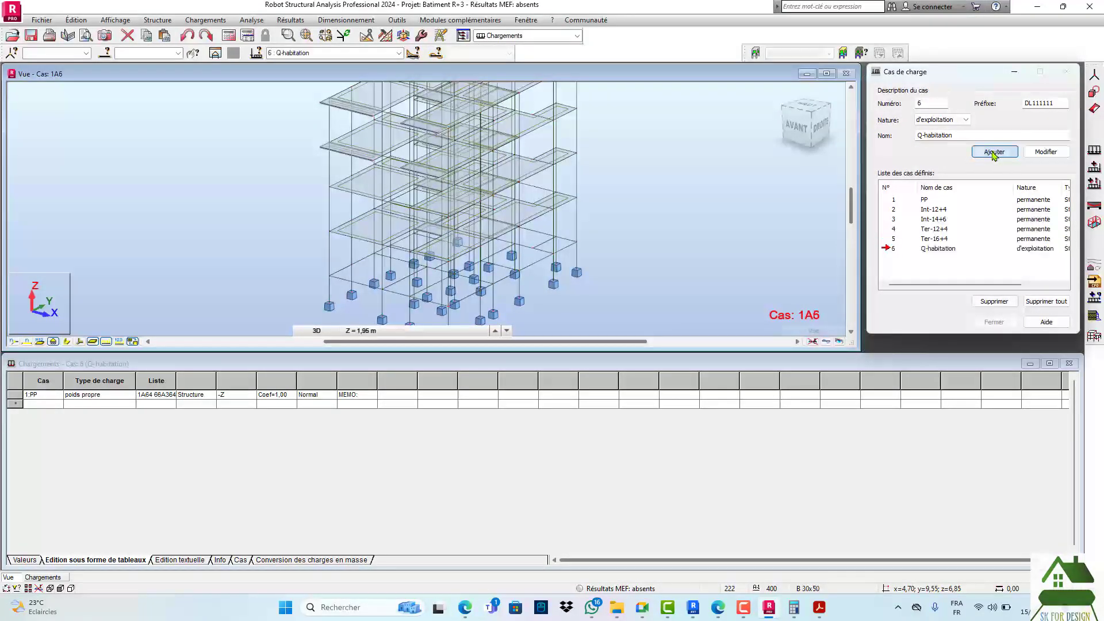
- Add a live load case named Q-bureau for the office areas
click(965, 135)
key(BackSpace)
key(BackSpace)
key(BackSpace)
key(BackSpace)
key(BackSpace)
key(BackSpace)
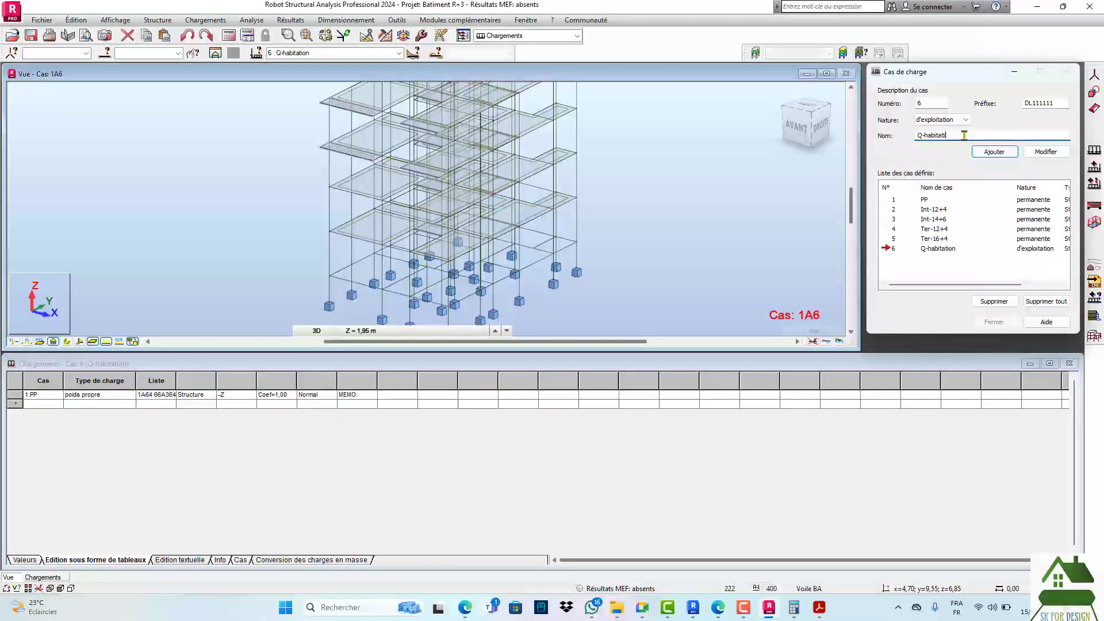
key(BackSpace)
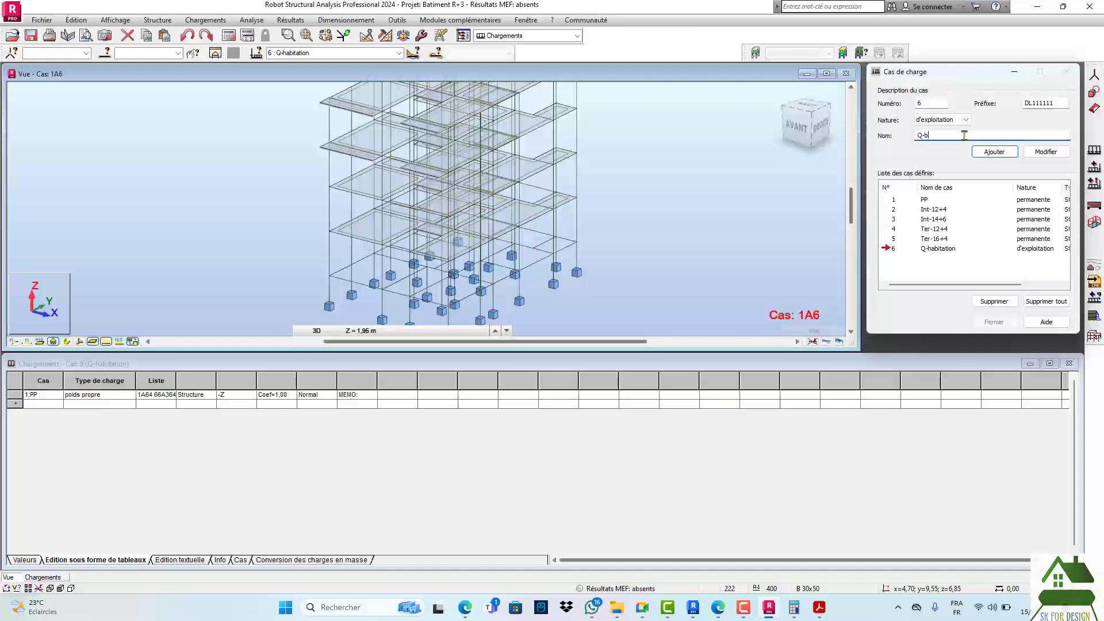
text(bur)
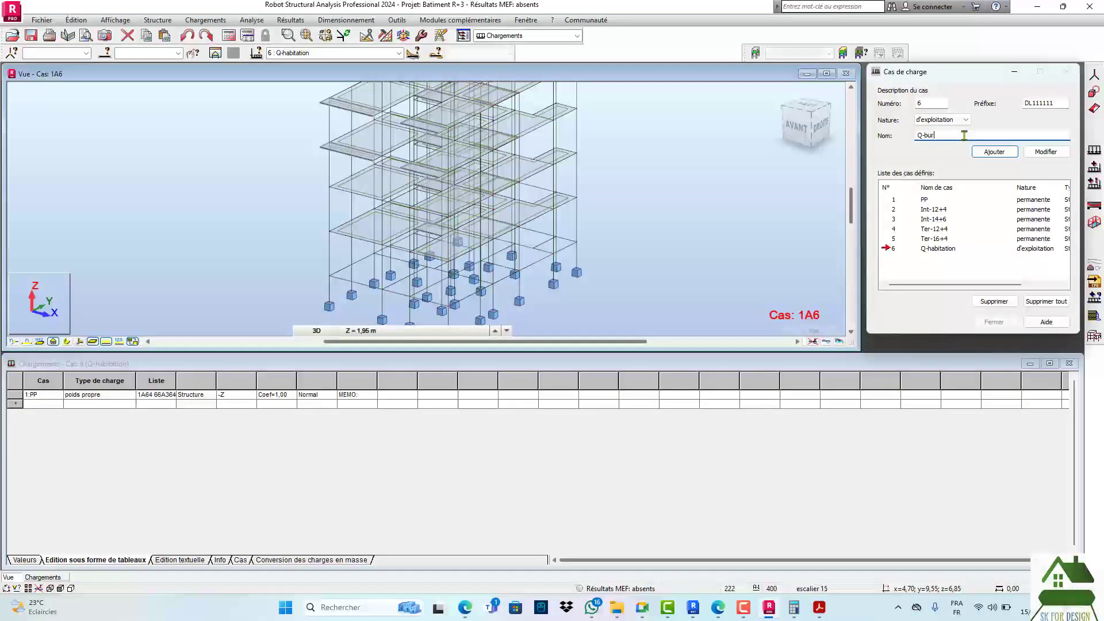
text(eau)
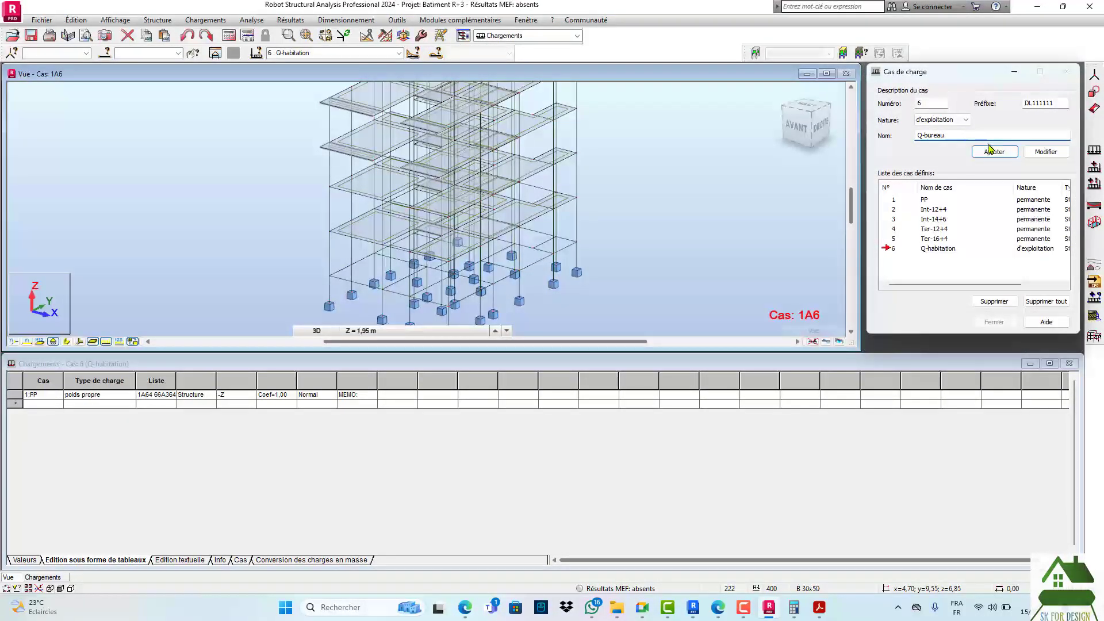
click(994, 154)
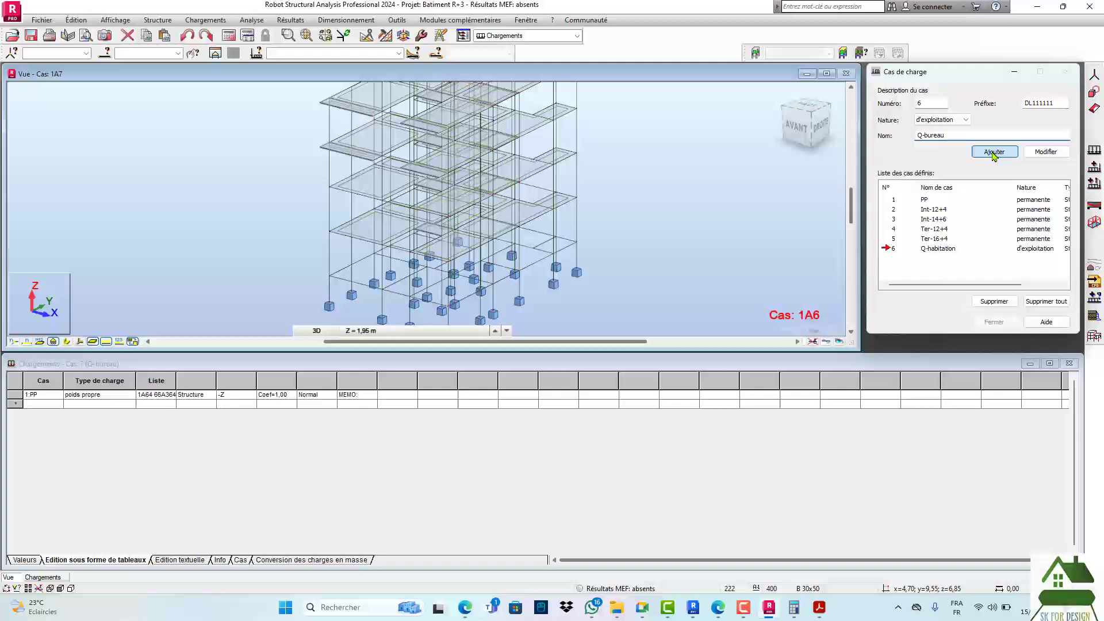
- Add a live load case named Q-balcon for the balconies
click(956, 136)
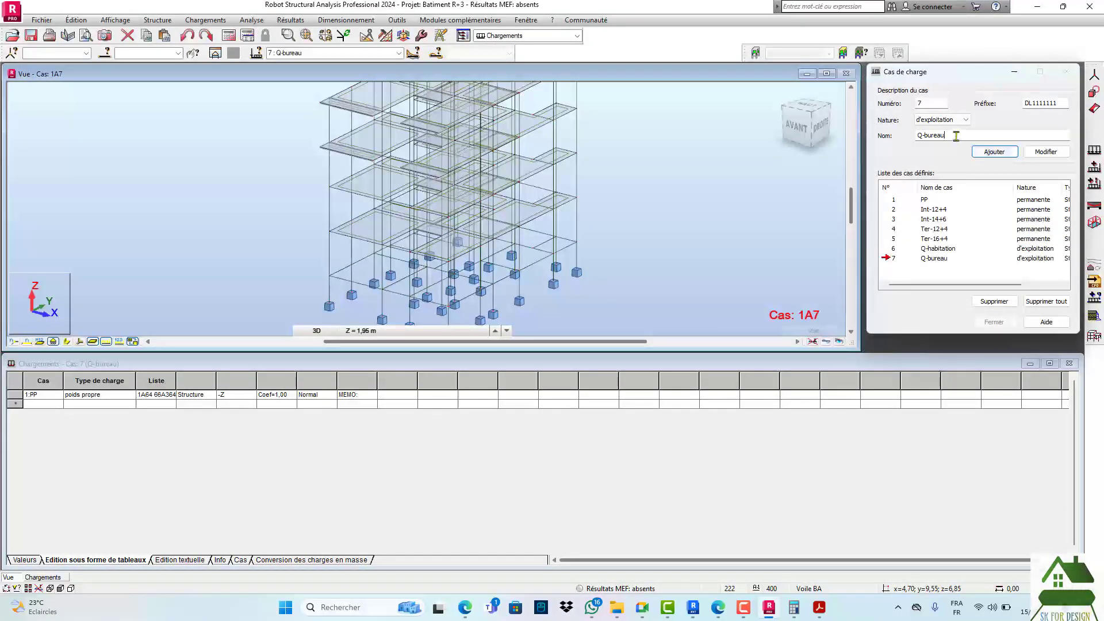
key(BackSpace)
key(BackSpace)
key(BackSpace)
key(BackSpace)
key(BackSpace)
key(BackSpace)
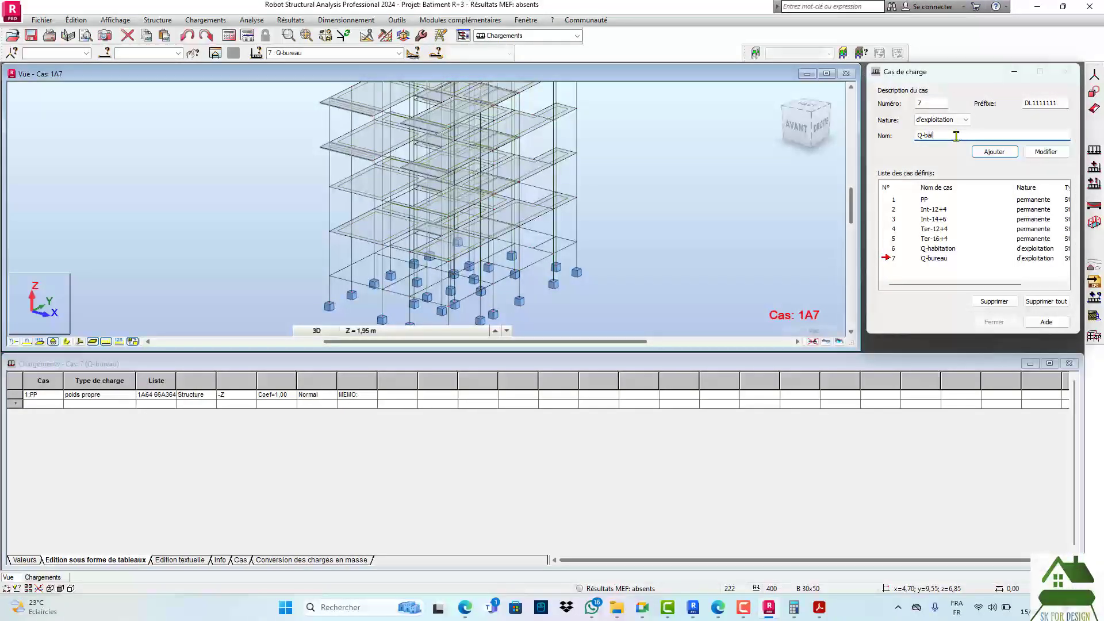
click(999, 154)
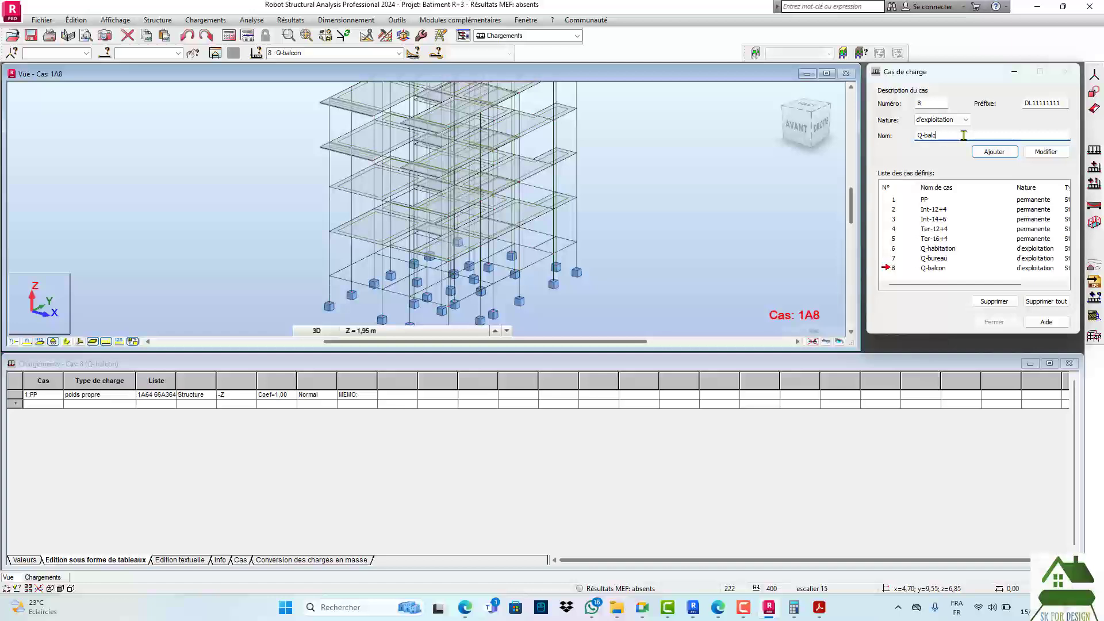
- Add a live load case named Q-escalier for the stairs
text(ecalier)
click(985, 152)
text(ssc)
click(986, 153)
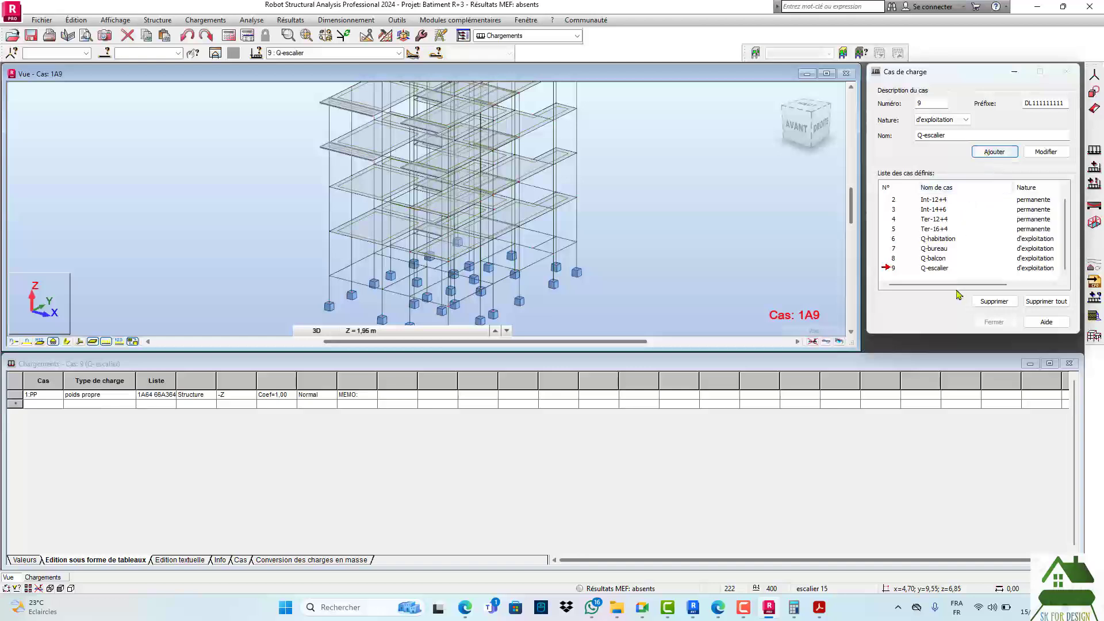
- Review the list of defined load cases and the floors of the 3D building model
scroll(931, 245, up, 1)
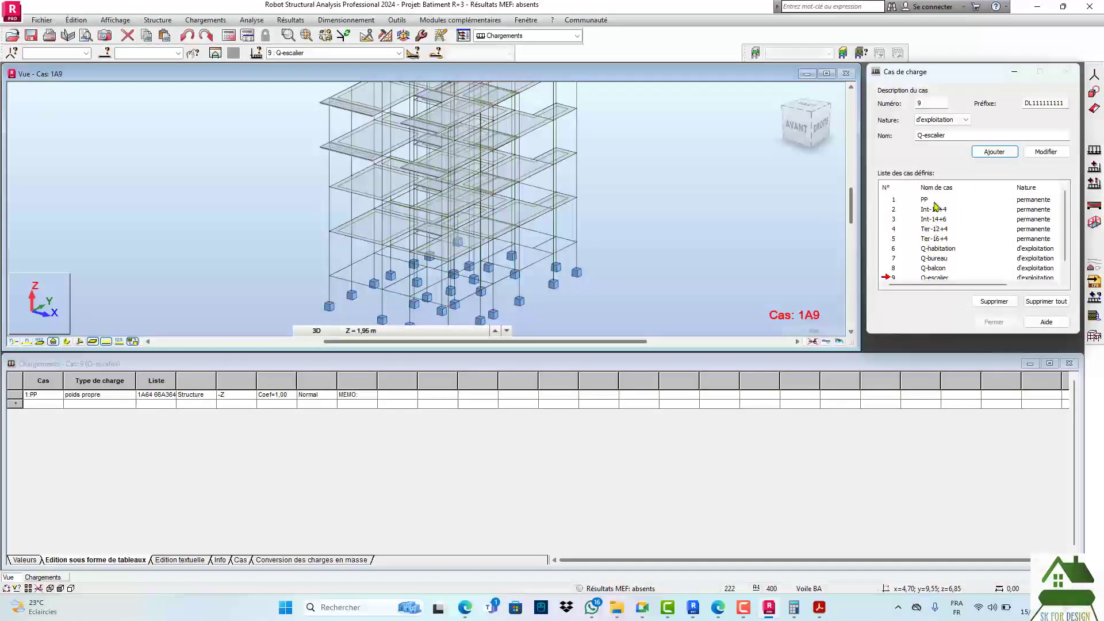
scroll(936, 210, down, 1)
scroll(932, 264, up, 1)
scroll(500, 173, down, 4)
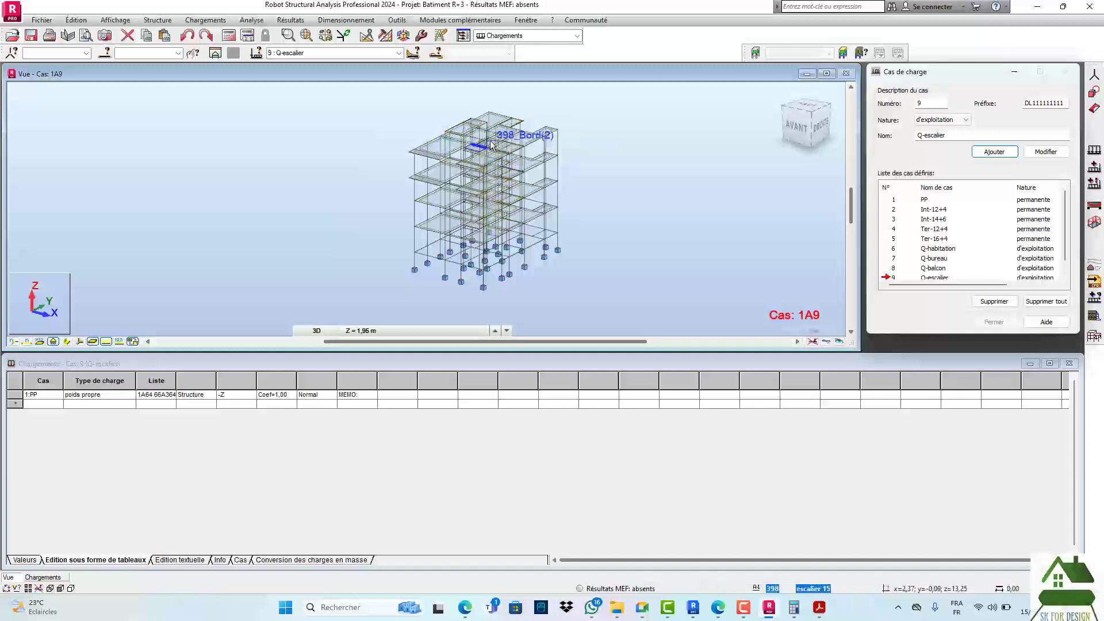
scroll(491, 145, up, 4)
scroll(512, 173, down, 3)
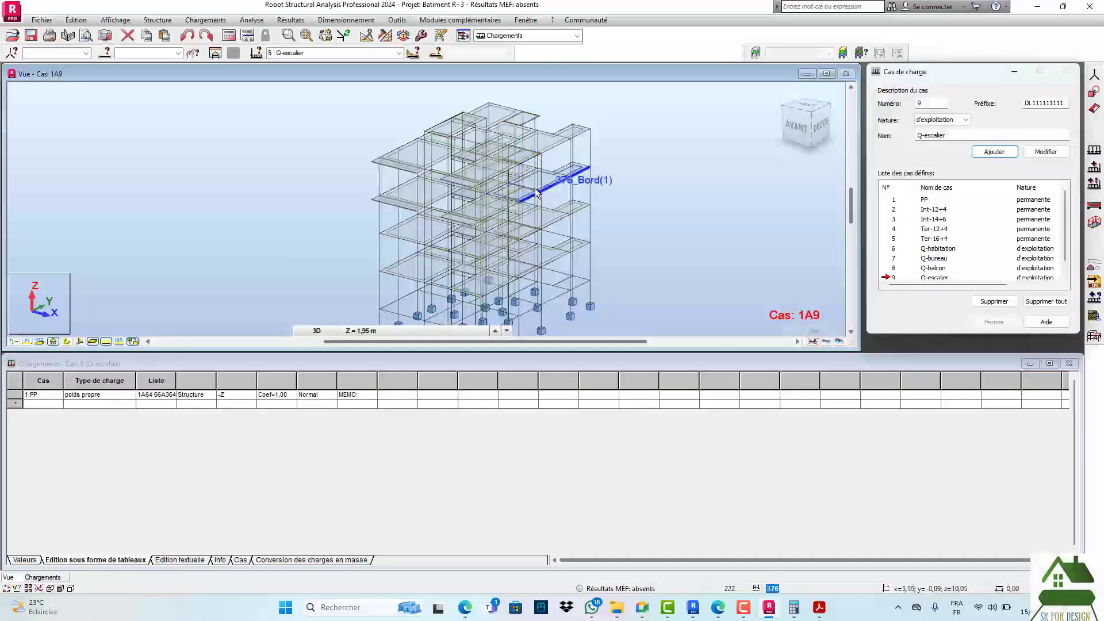
scroll(537, 190, down, 3)
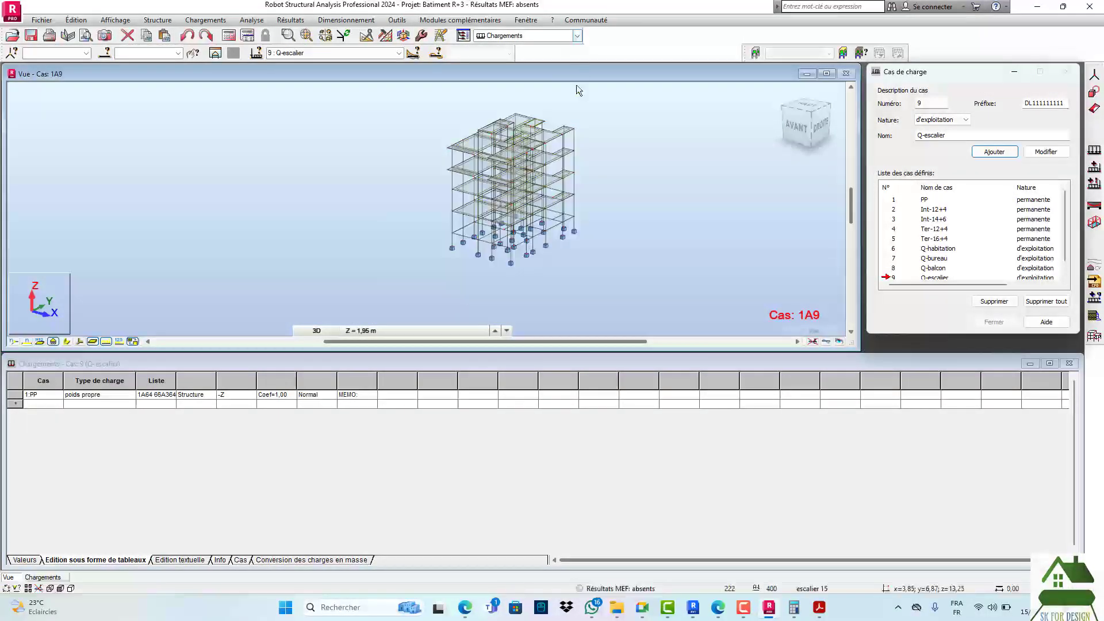
scroll(566, 183, up, 5)
scroll(492, 199, down, 2)
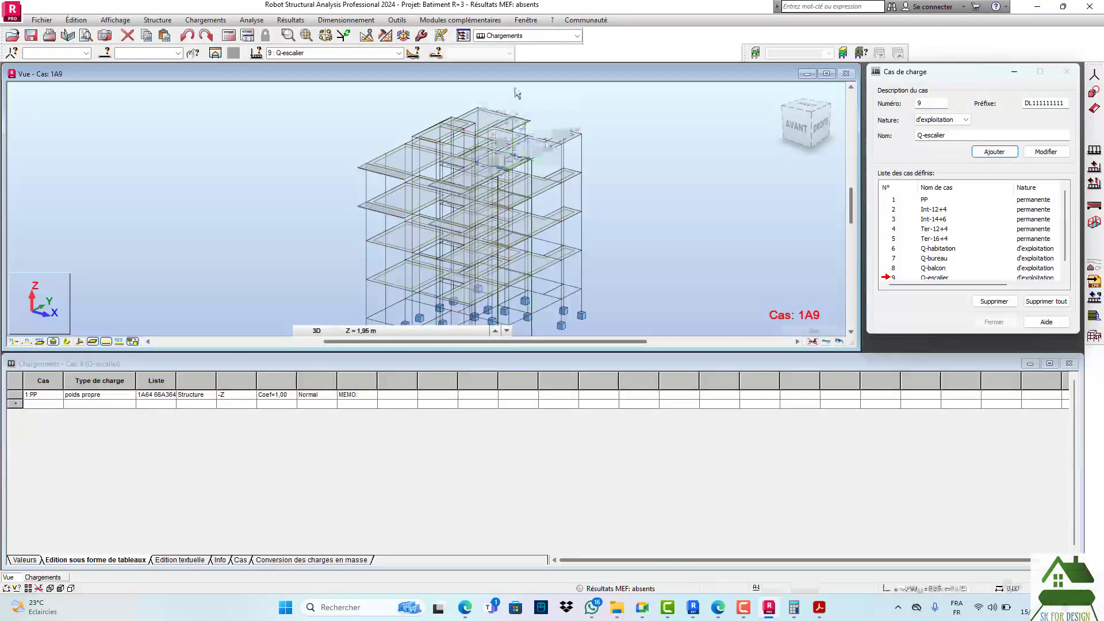
- Switch to the Géométrie layout and reopen the load case definitions beside the 3D model
click(577, 36)
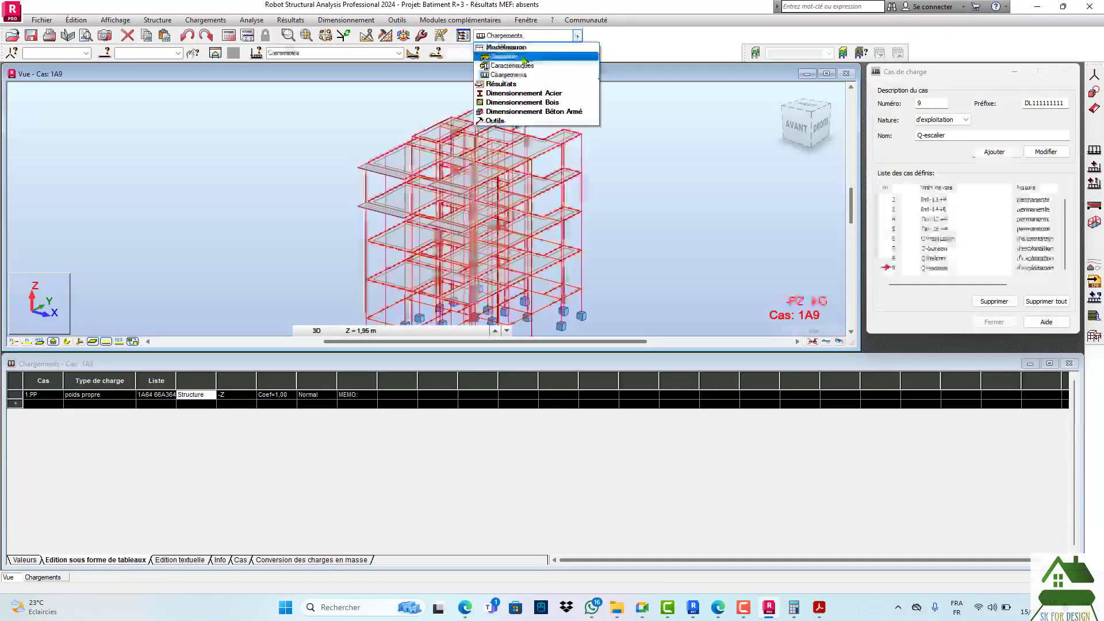
click(520, 56)
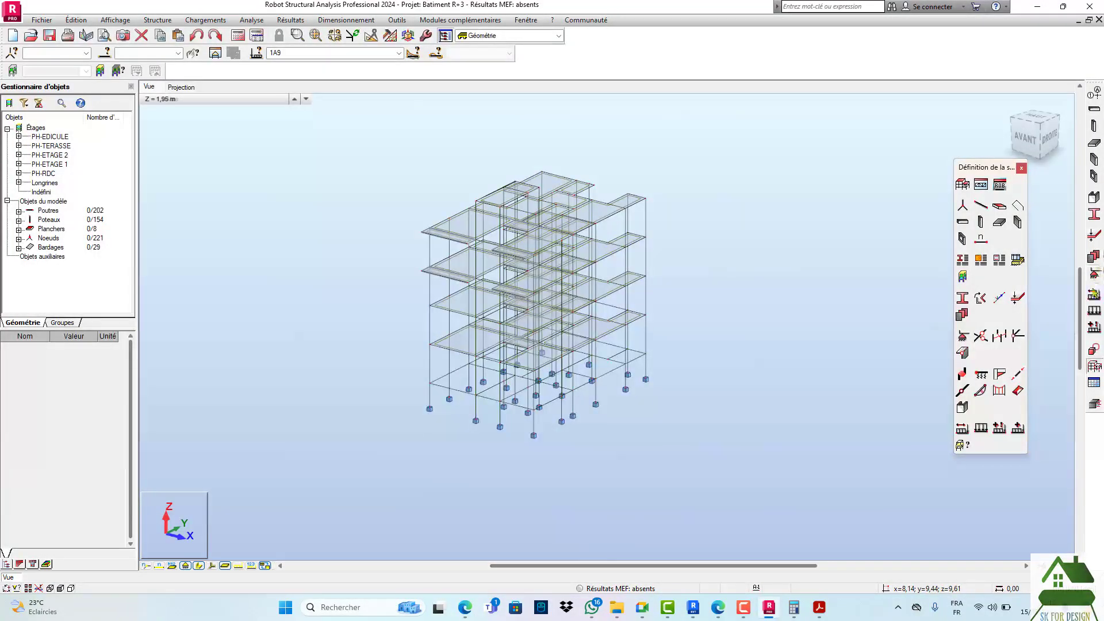
click(1094, 294)
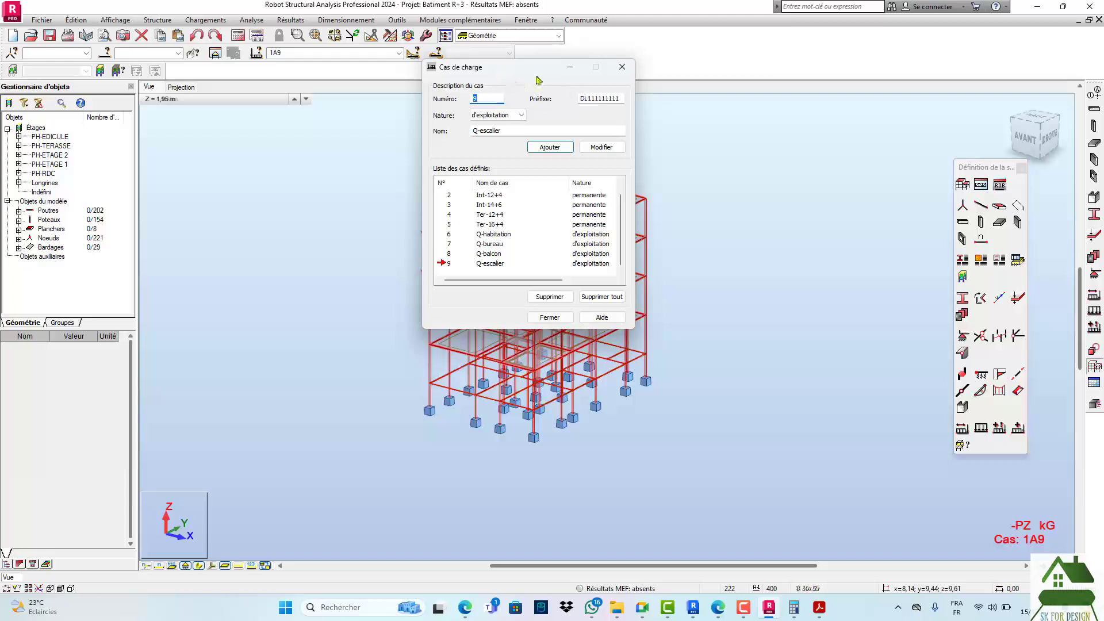
drag(539, 68, 834, 114)
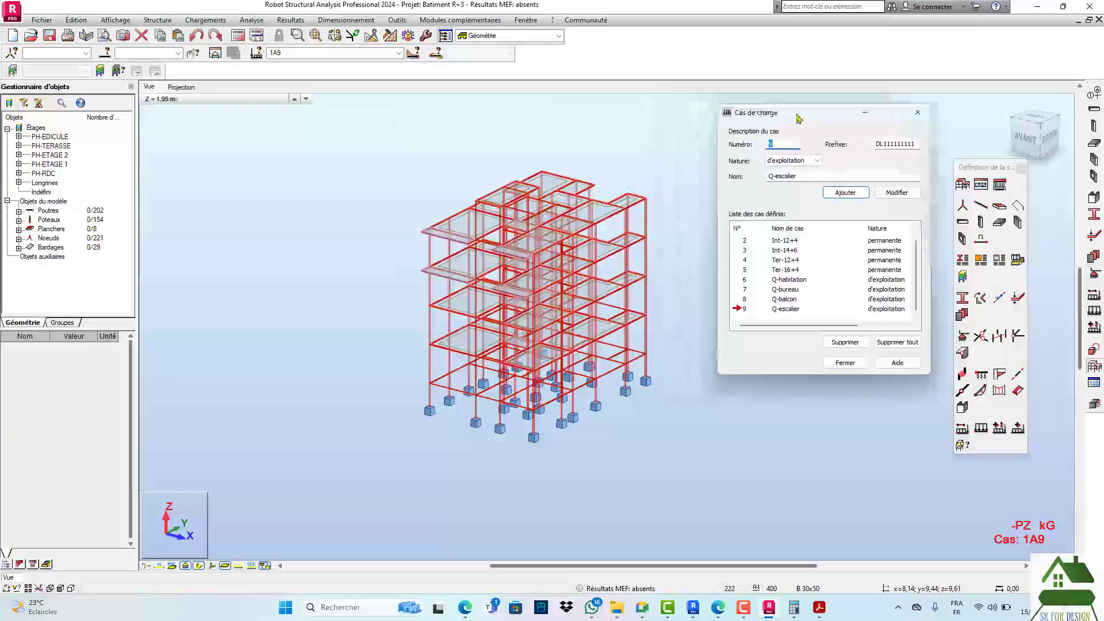
- Compare the loads shown on the model for cases PP and Int-14+6, returning to PP
click(745, 242)
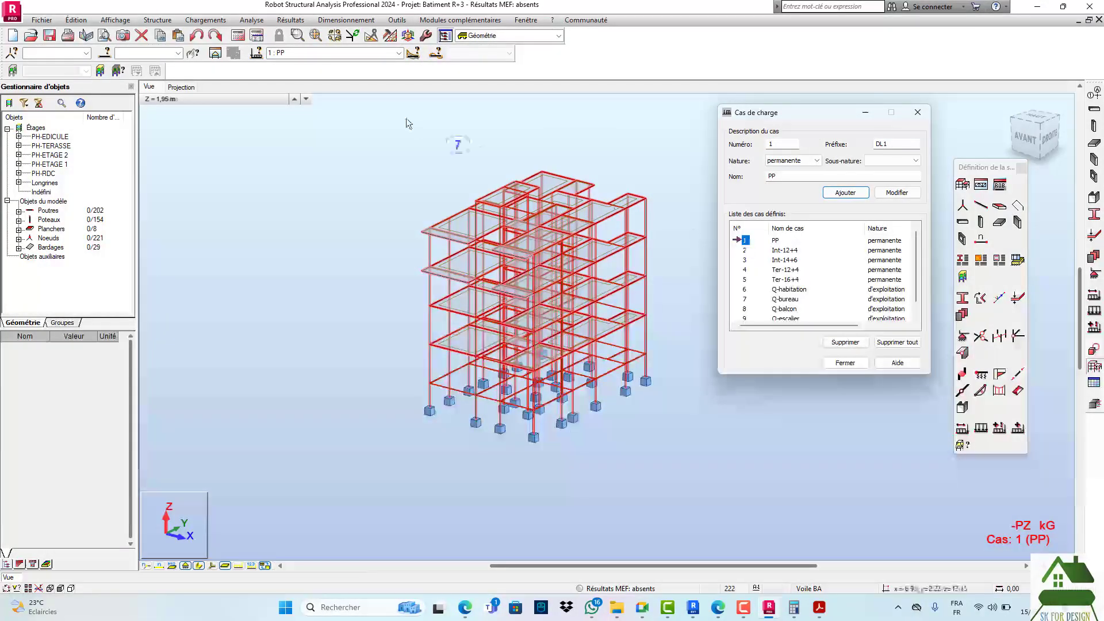
click(397, 53)
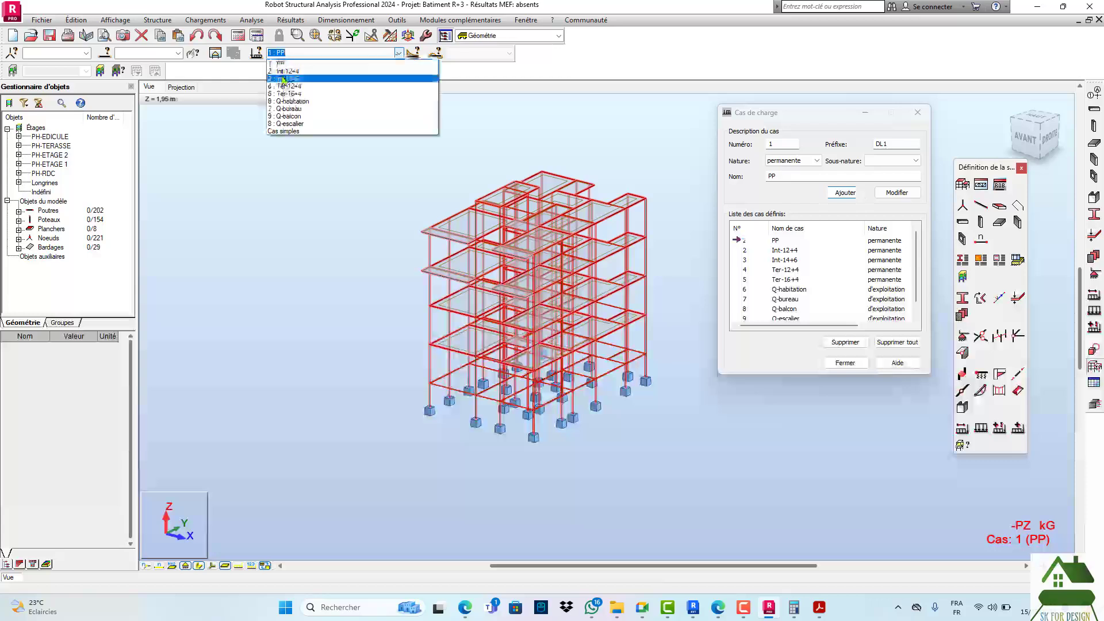
click(379, 83)
click(398, 52)
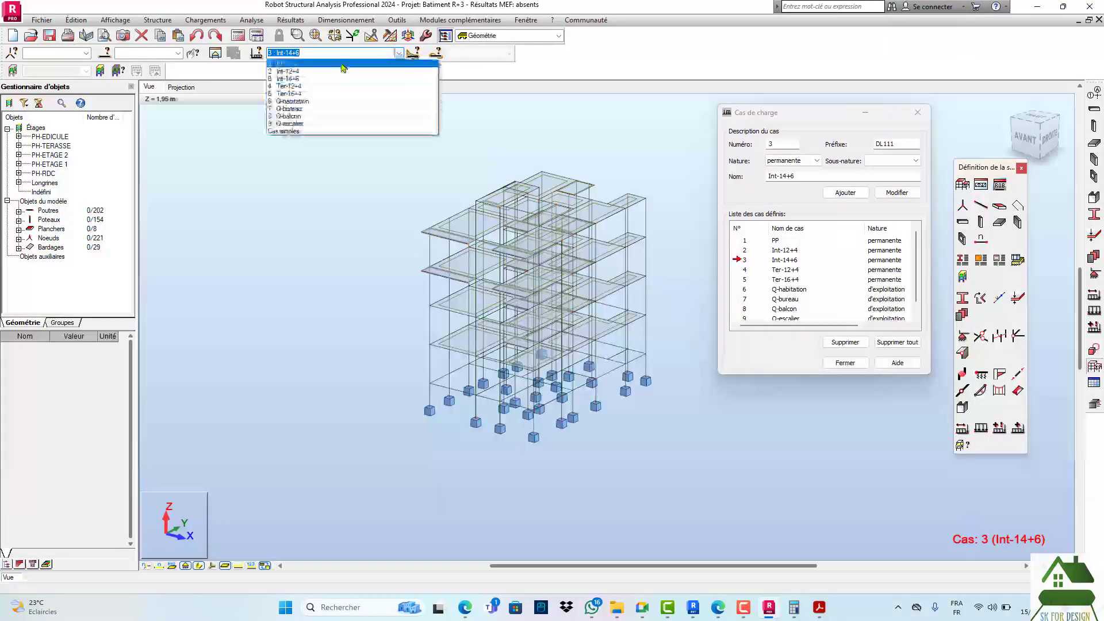
click(300, 66)
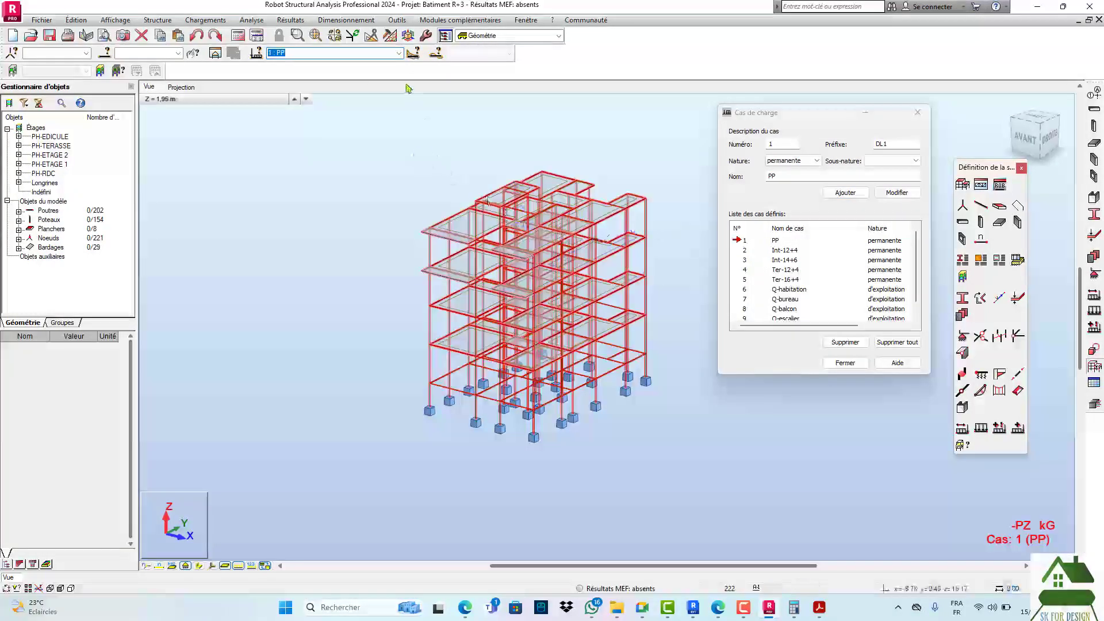
click(398, 54)
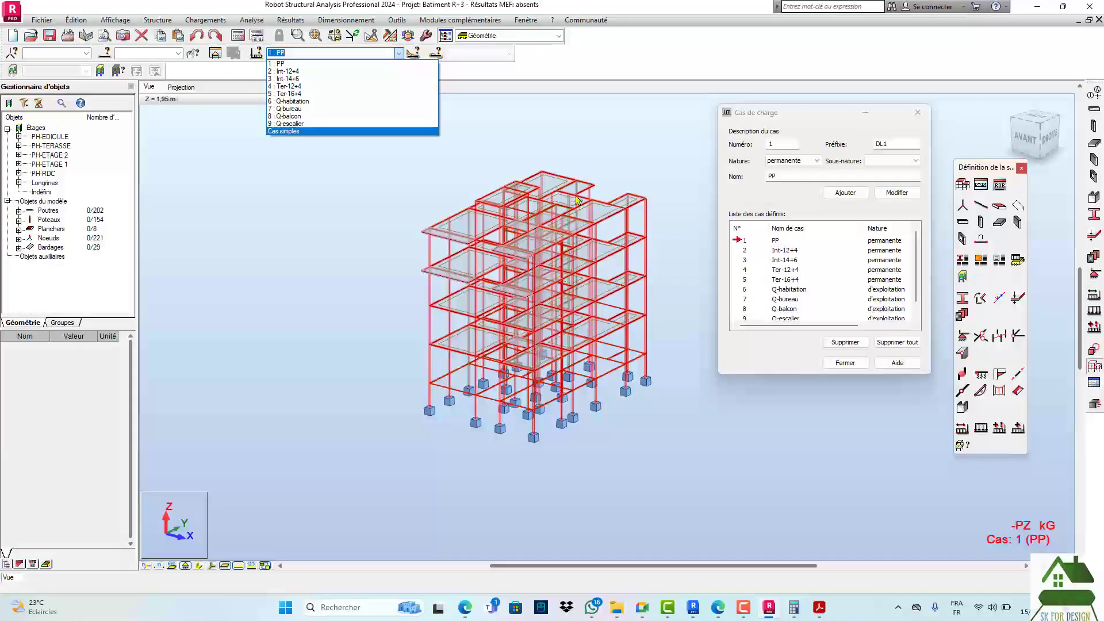
click(600, 154)
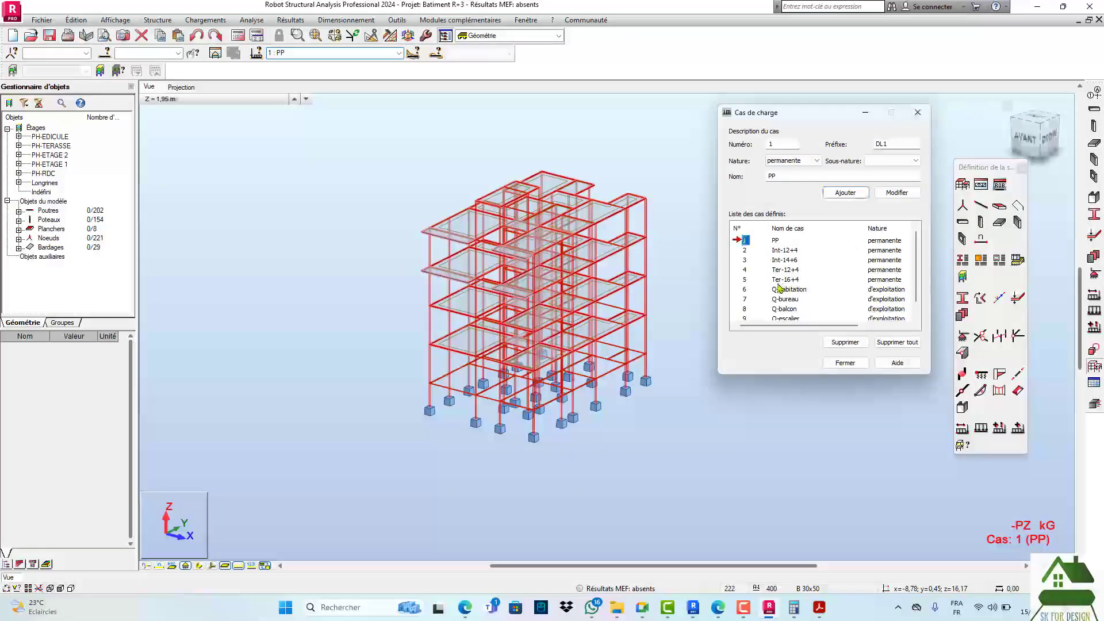
- Select load case Ter-12+4, inspect the floors of the 3D building model and close the load case definitions
click(745, 269)
scroll(575, 321, up, 3)
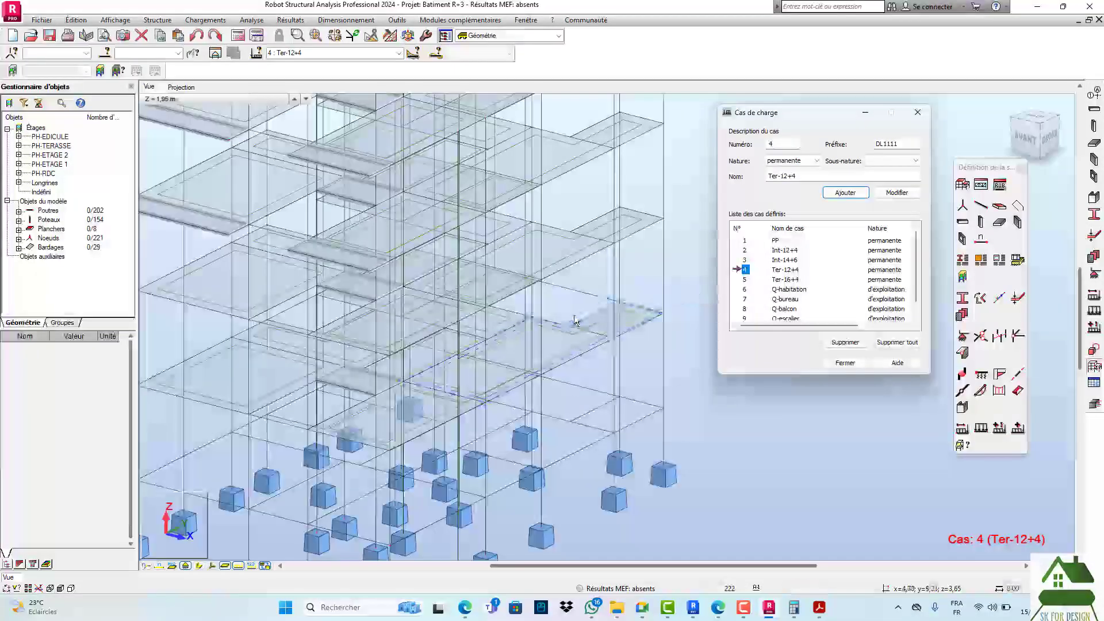
scroll(575, 320, down, 3)
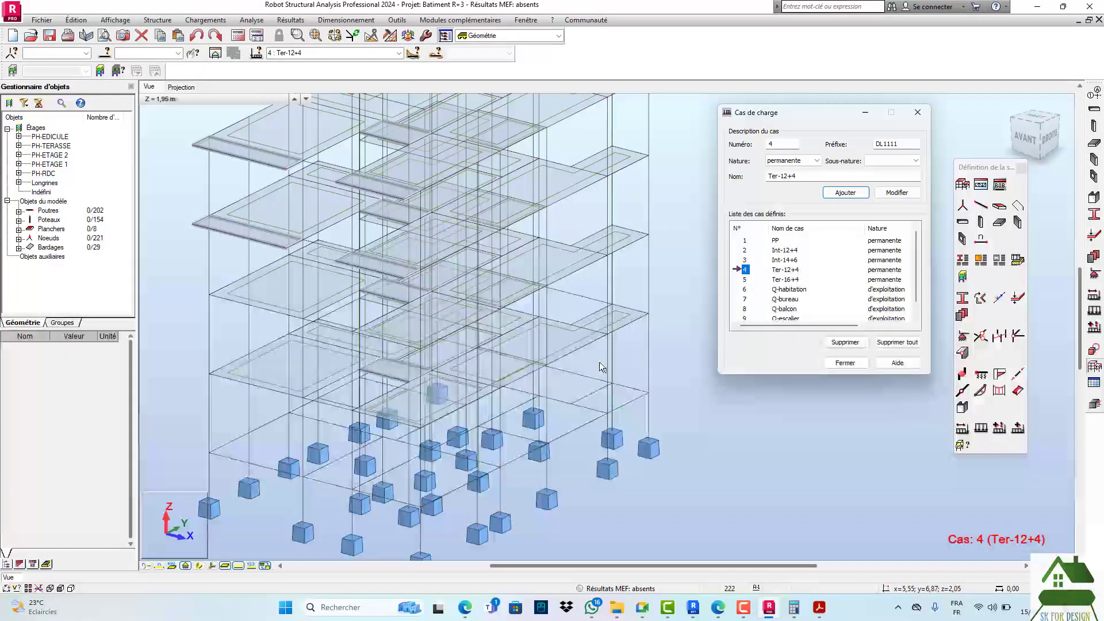
scroll(600, 367, down, 2)
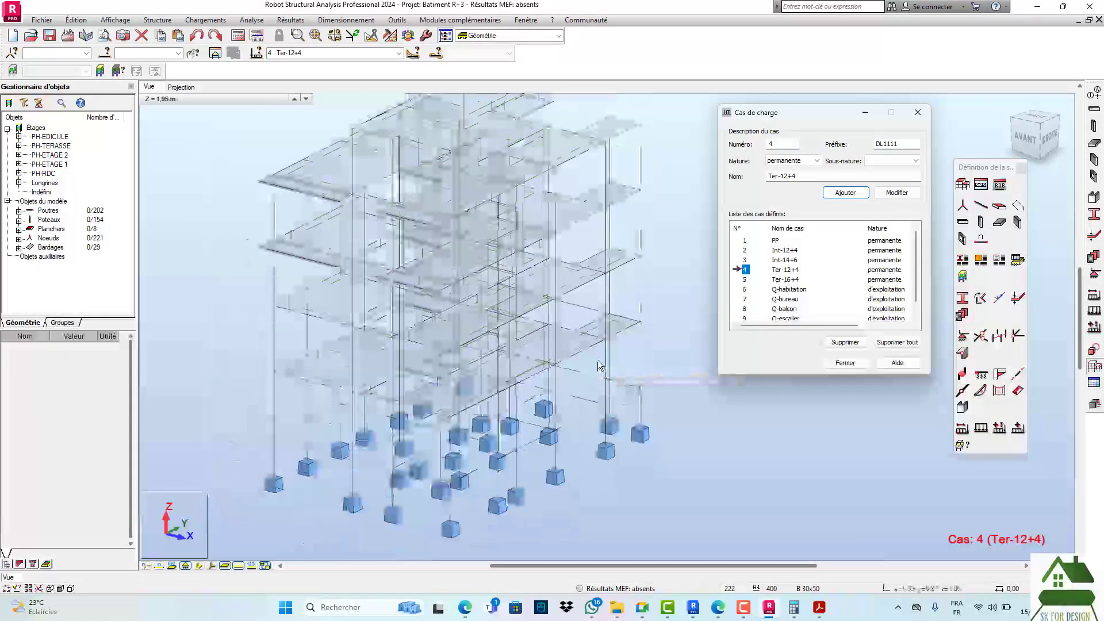
scroll(599, 367, up, 1)
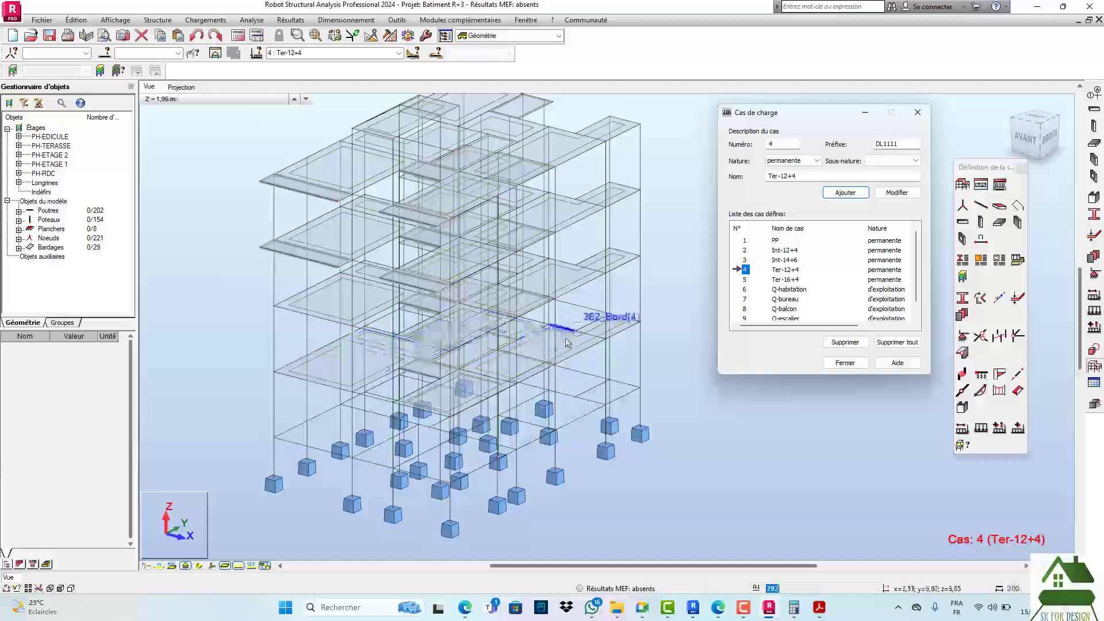
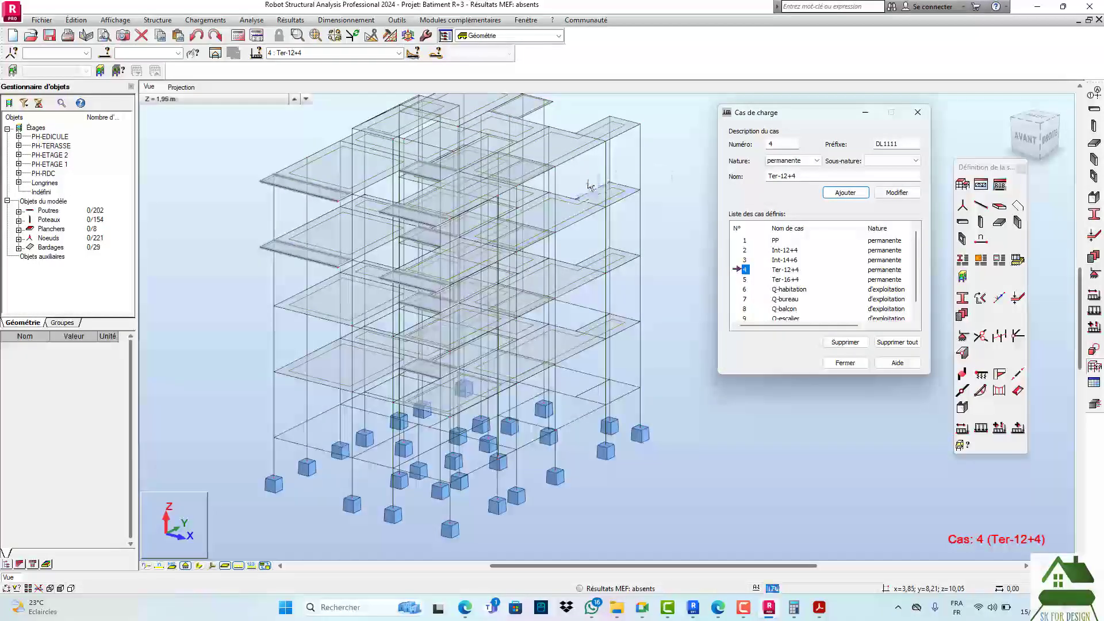
click(918, 112)
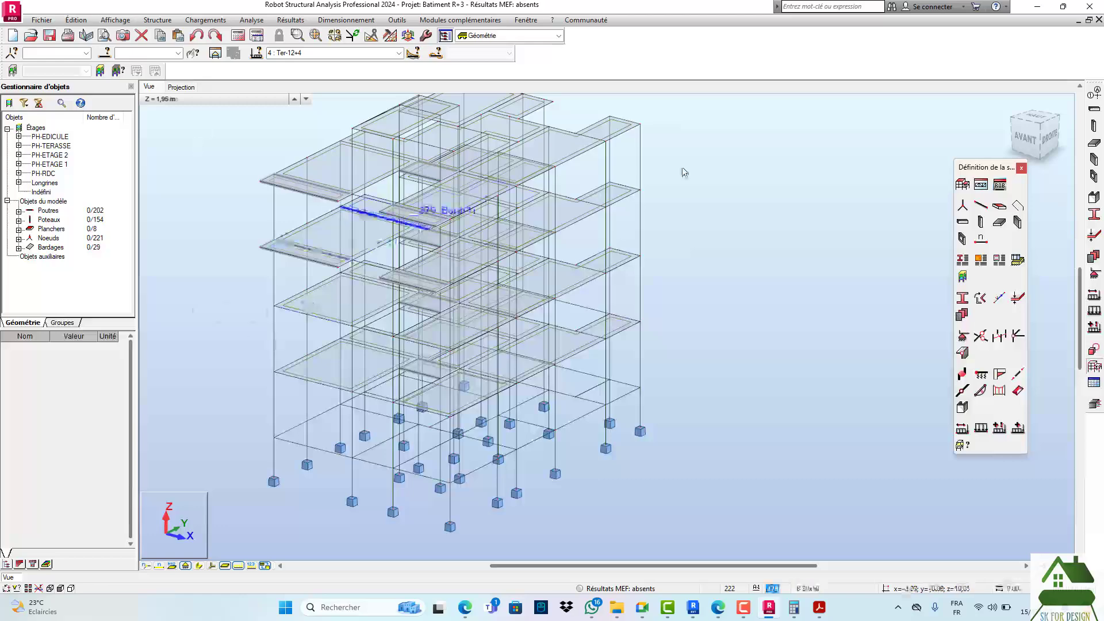
- Examine the floor slabs, balconies and storeys of the building from several sides of the 3D model
drag(1029, 142, 1024, 140)
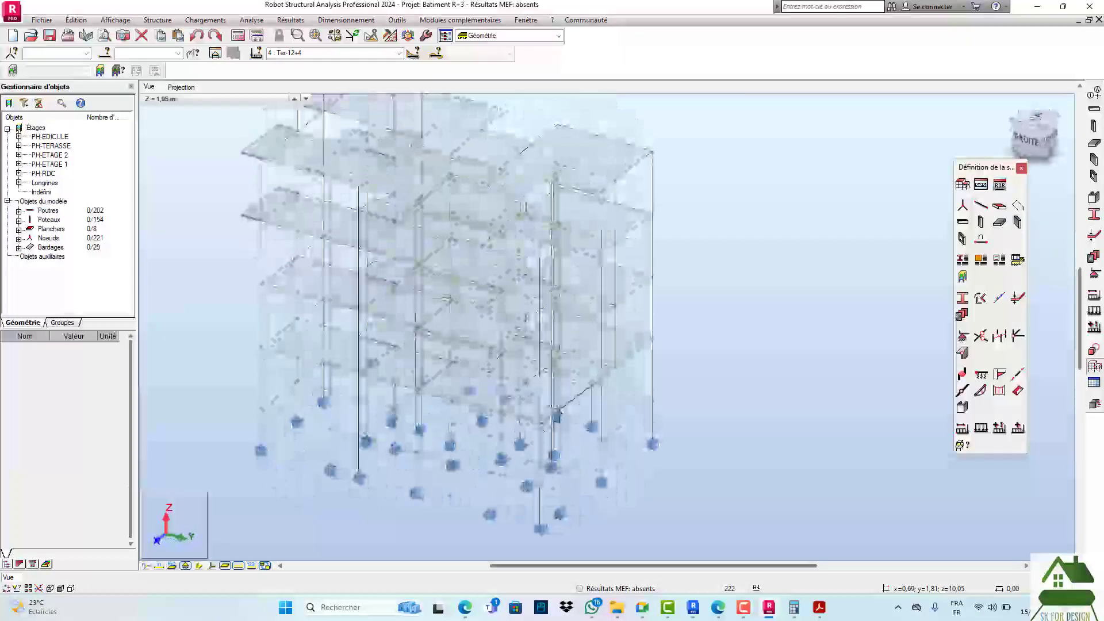
scroll(542, 327, up, 3)
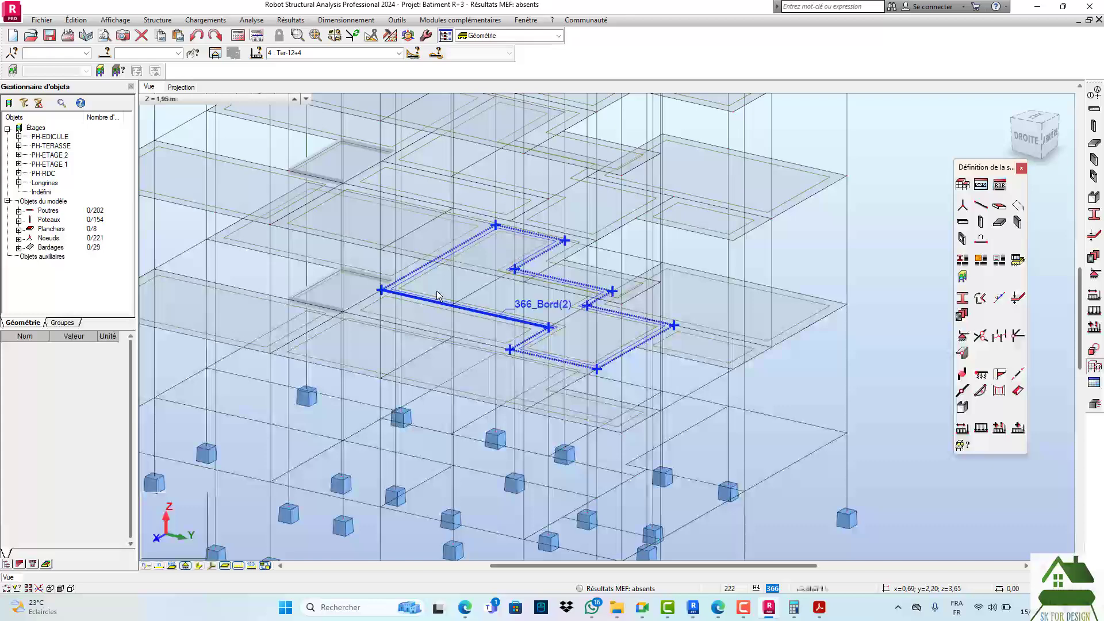
scroll(359, 332, down, 3)
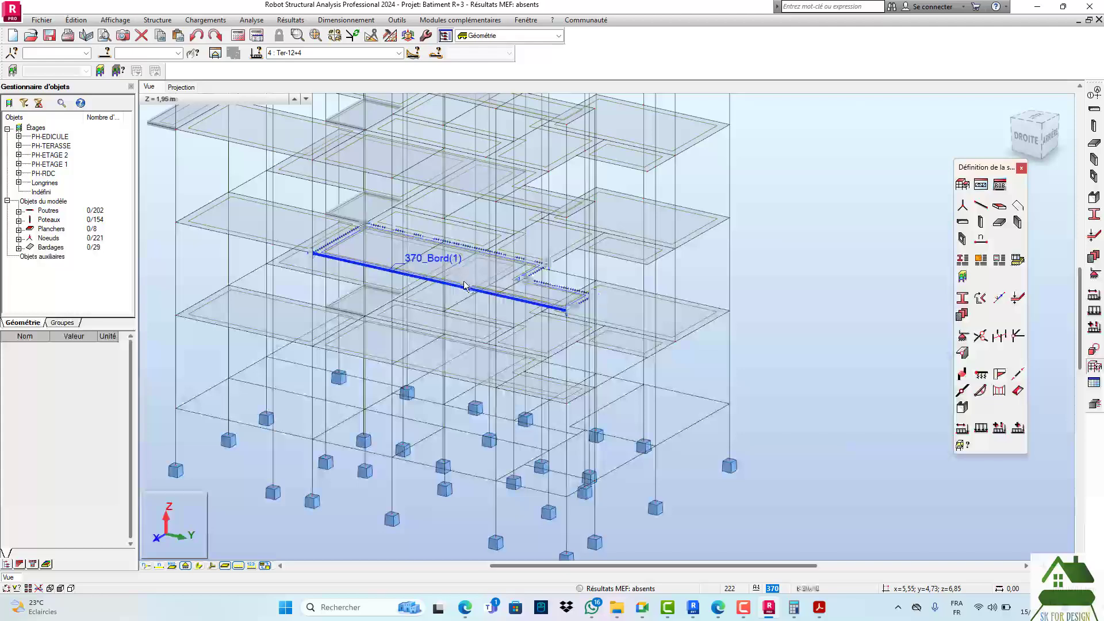
scroll(702, 259, down, 3)
shift+middle_drag(657, 275, 805, 230)
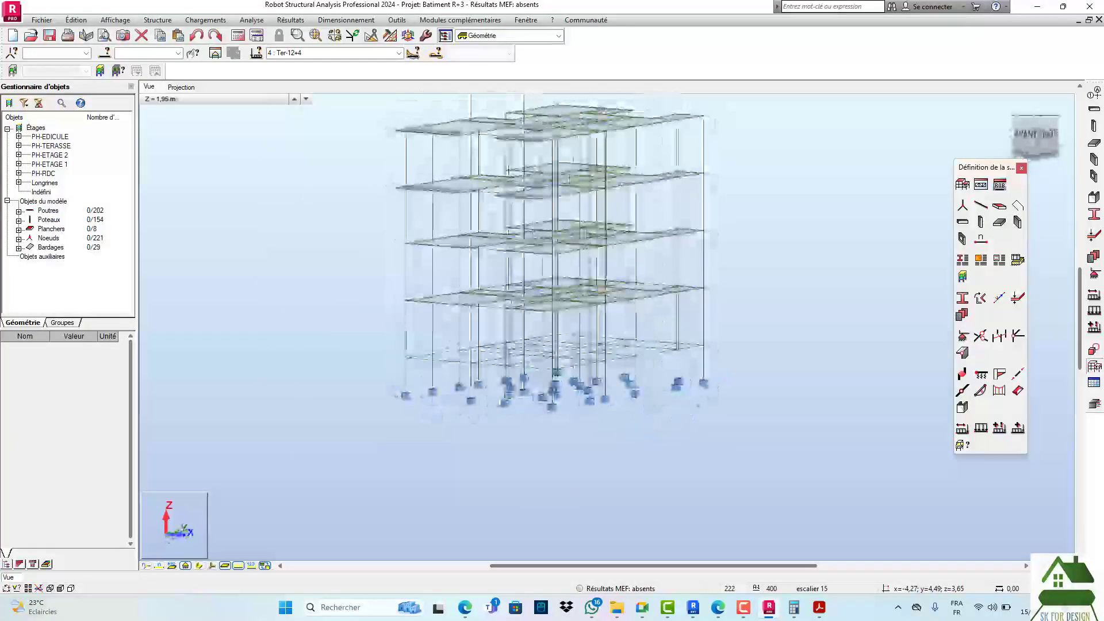
shift+middle_drag(672, 199, 796, 205)
scroll(599, 252, up, 3)
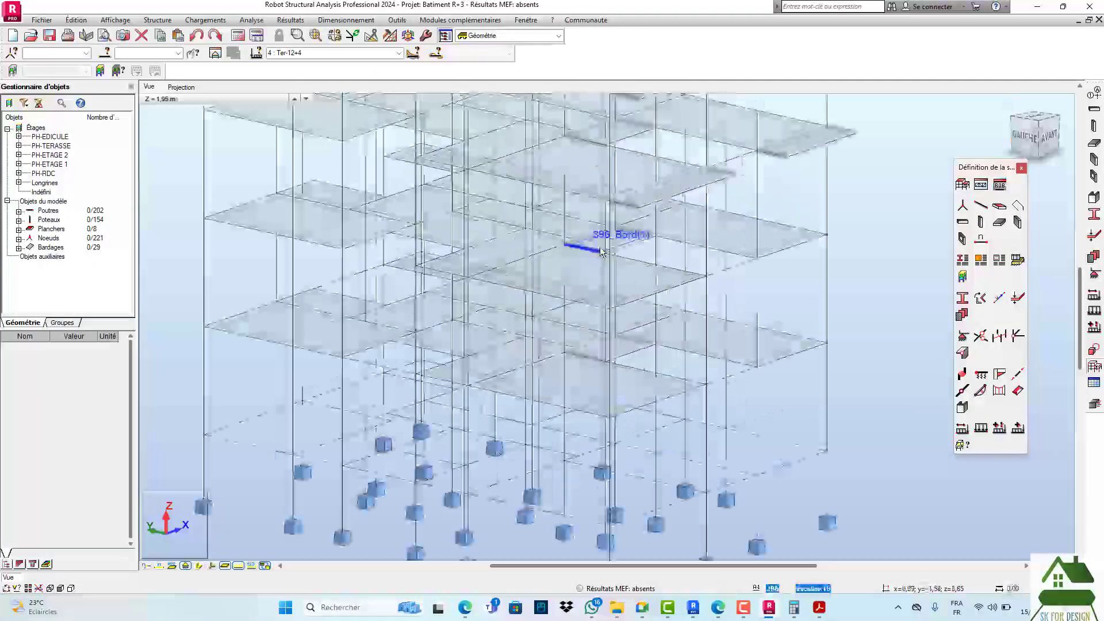
scroll(601, 252, up, 2)
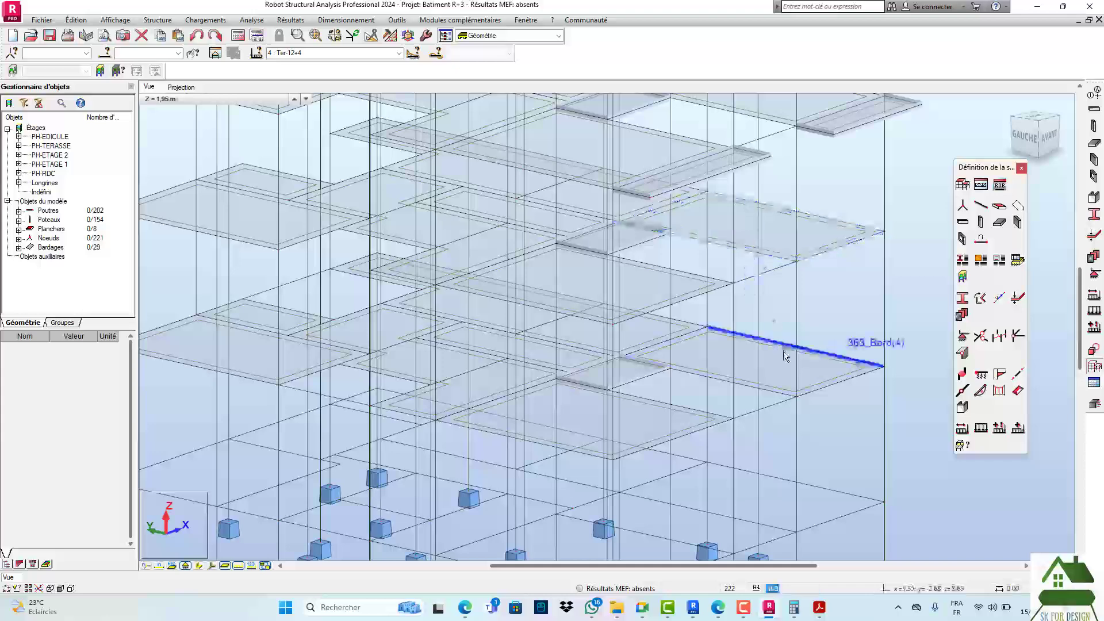
scroll(785, 355, down, 5)
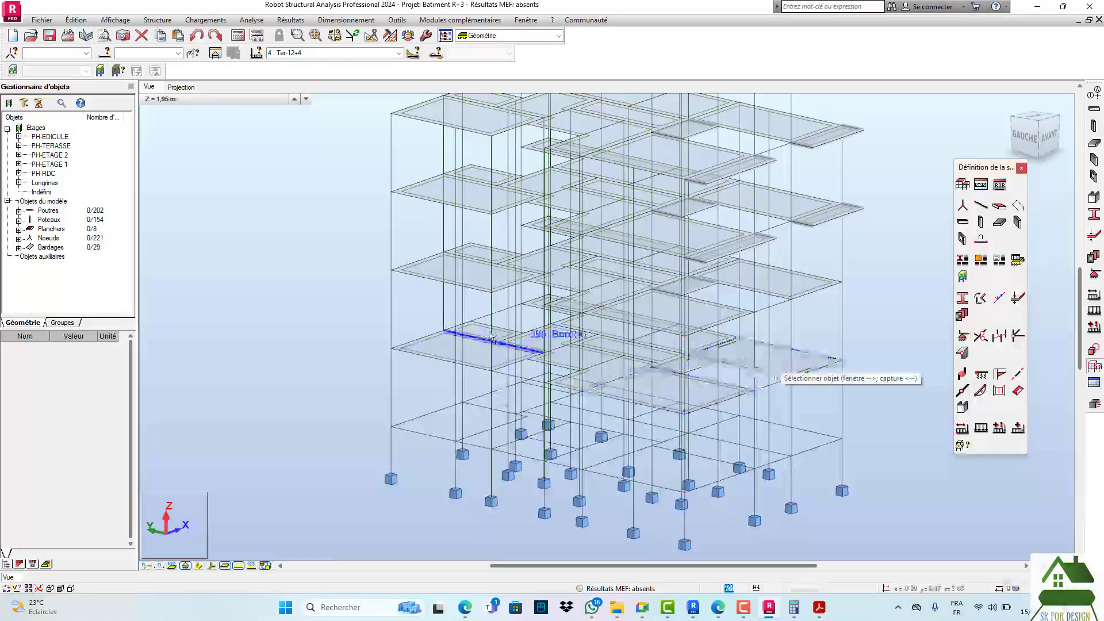
click(1026, 138)
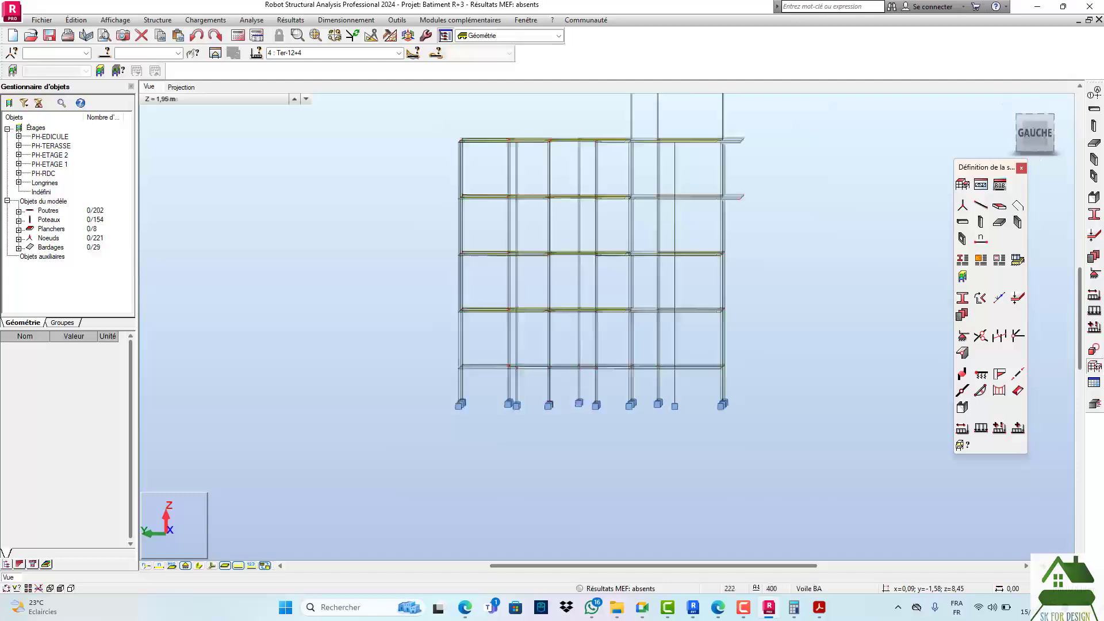
drag(1026, 138, 1002, 153)
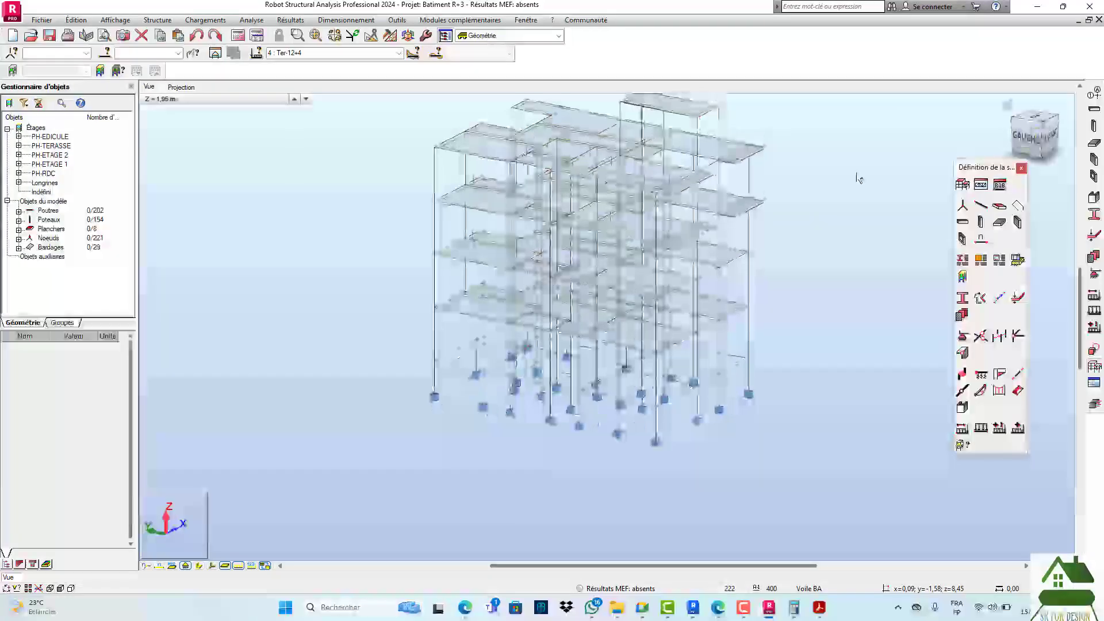
- Switch to Revit, check the slab types and span directions on the PH-RDC plan, and return to Robot
click(694, 607)
scroll(651, 247, up, 1)
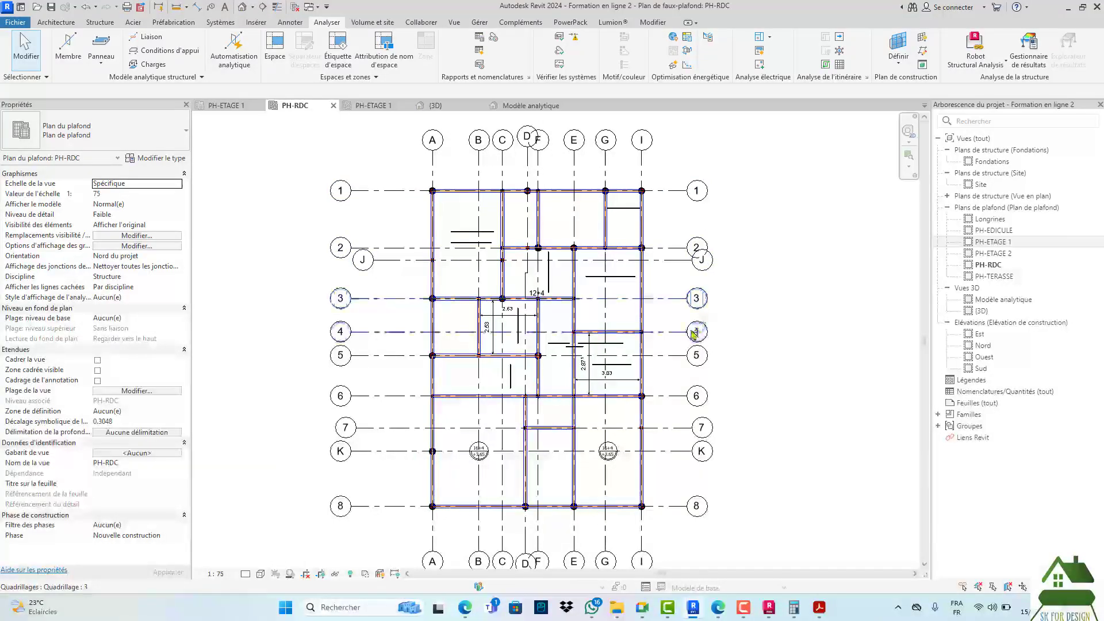
scroll(658, 387, up, 2)
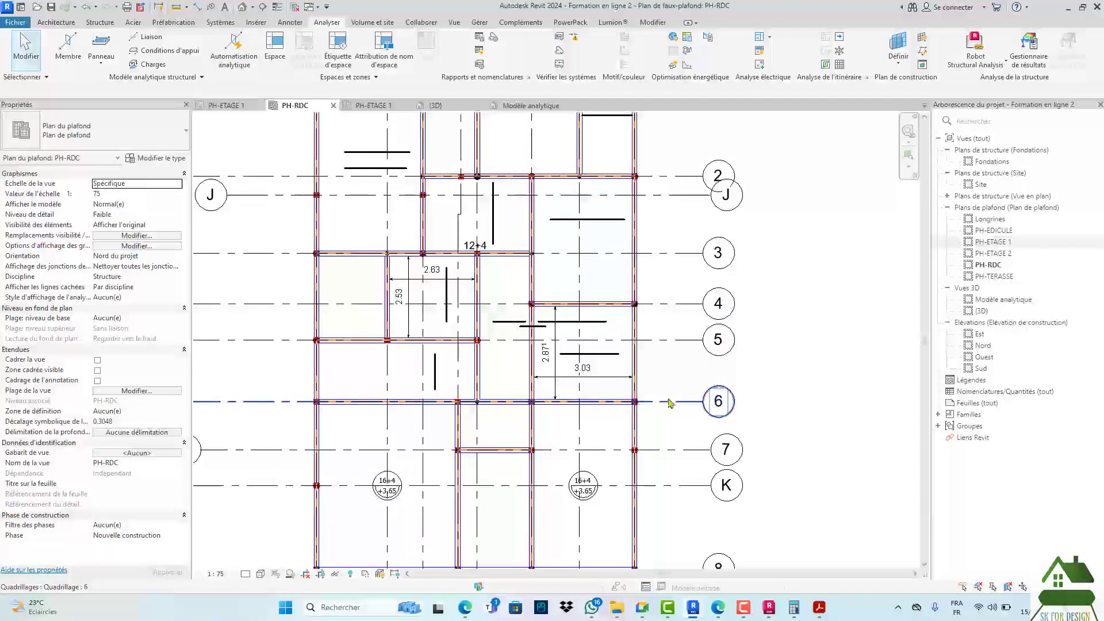
scroll(669, 403, down, 1)
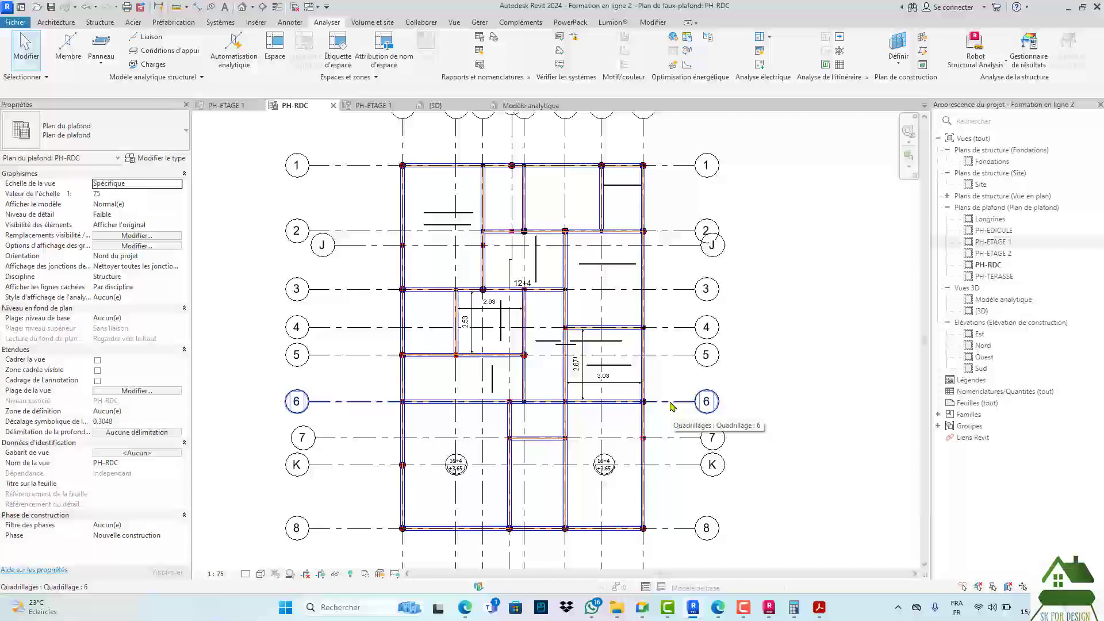
scroll(671, 405, down, 1)
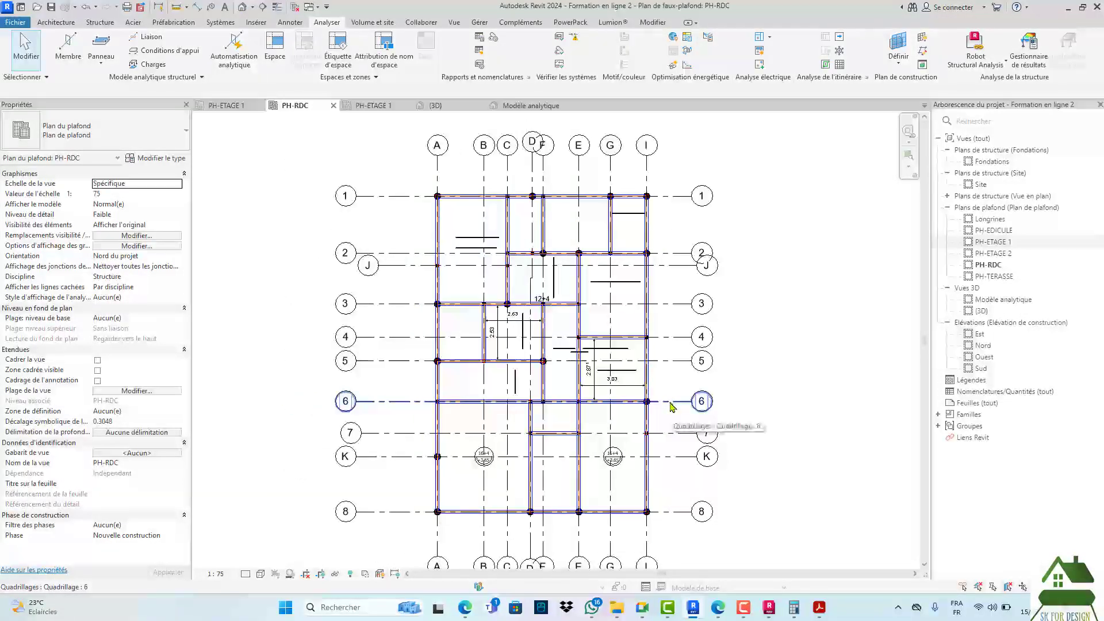
mouse_move(747, 605)
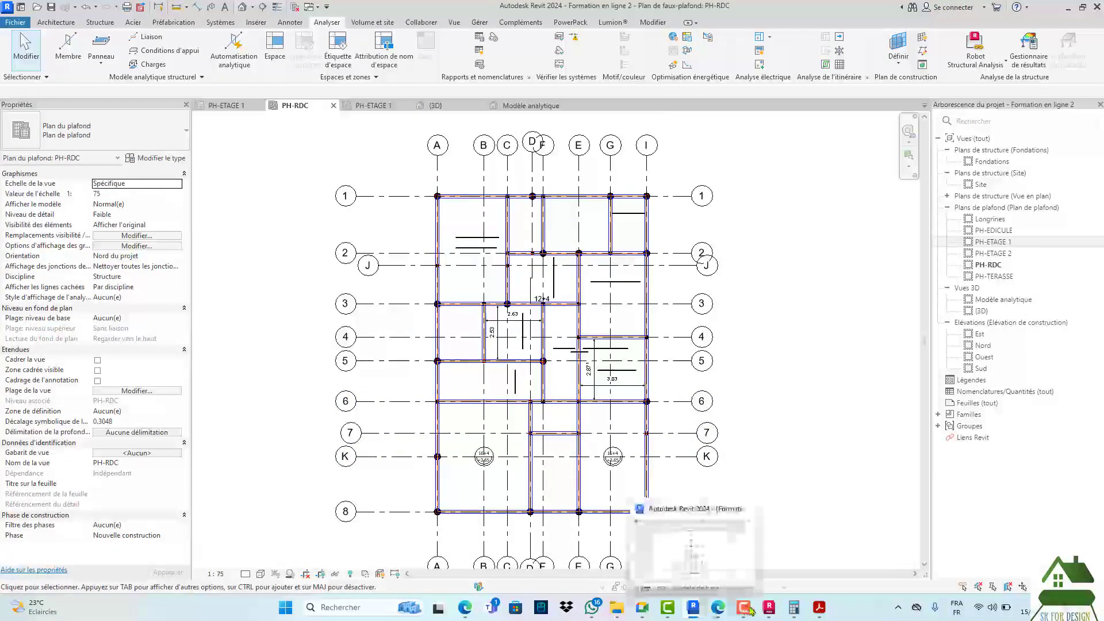
click(745, 538)
- Close the structure definition tools, briefly reopen the load case definitions, and open the load definition window
scroll(506, 294, up, 8)
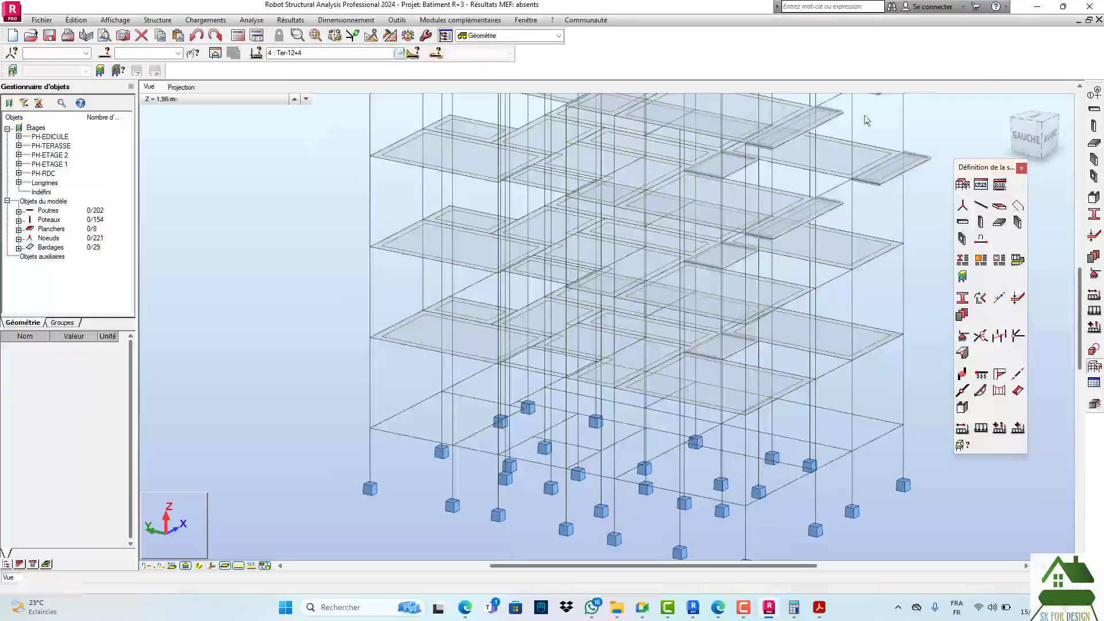
click(1020, 168)
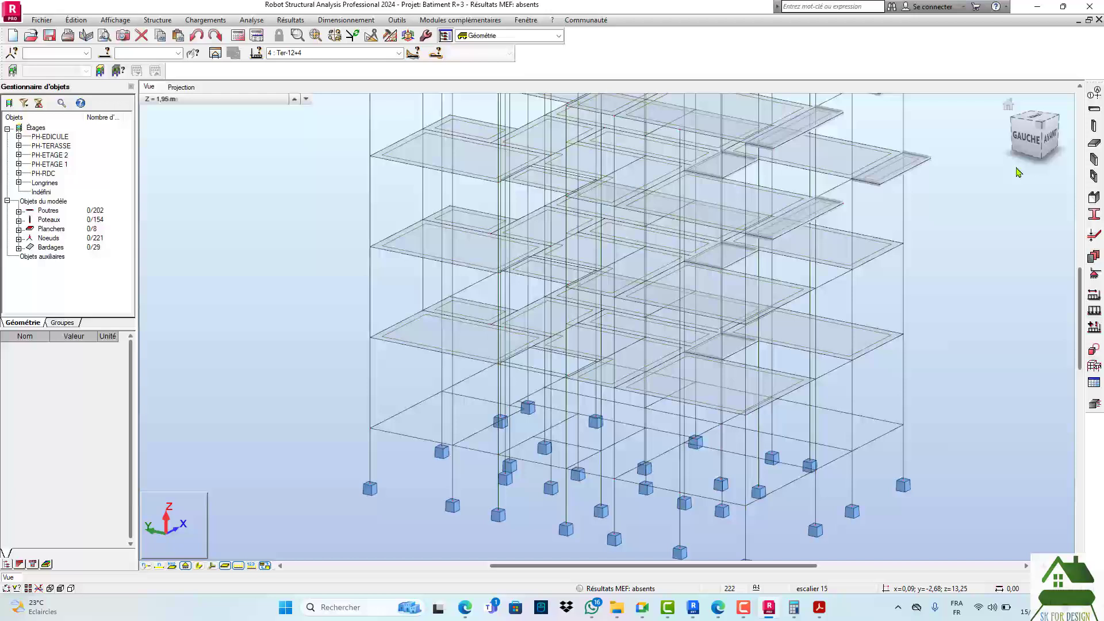
click(1094, 294)
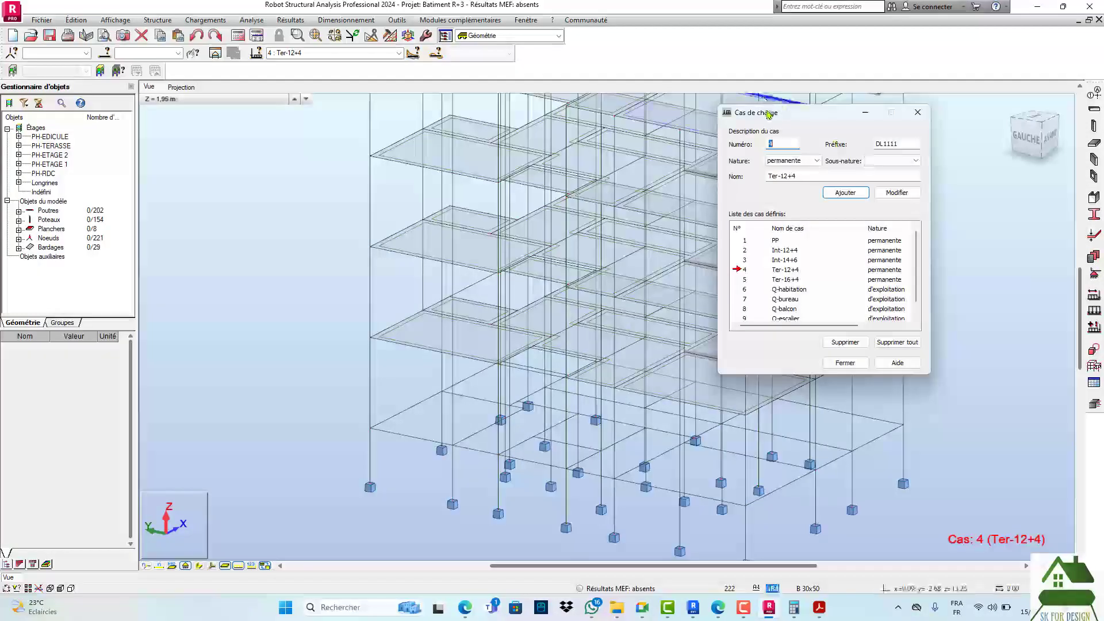
drag(769, 114, 873, 113)
click(1019, 113)
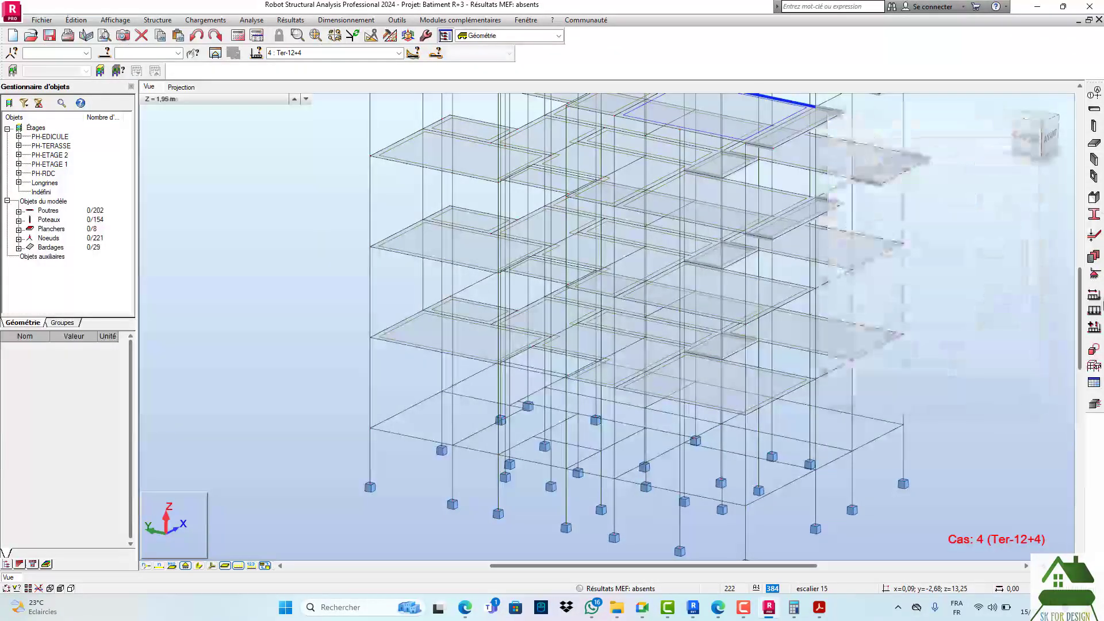
click(1095, 327)
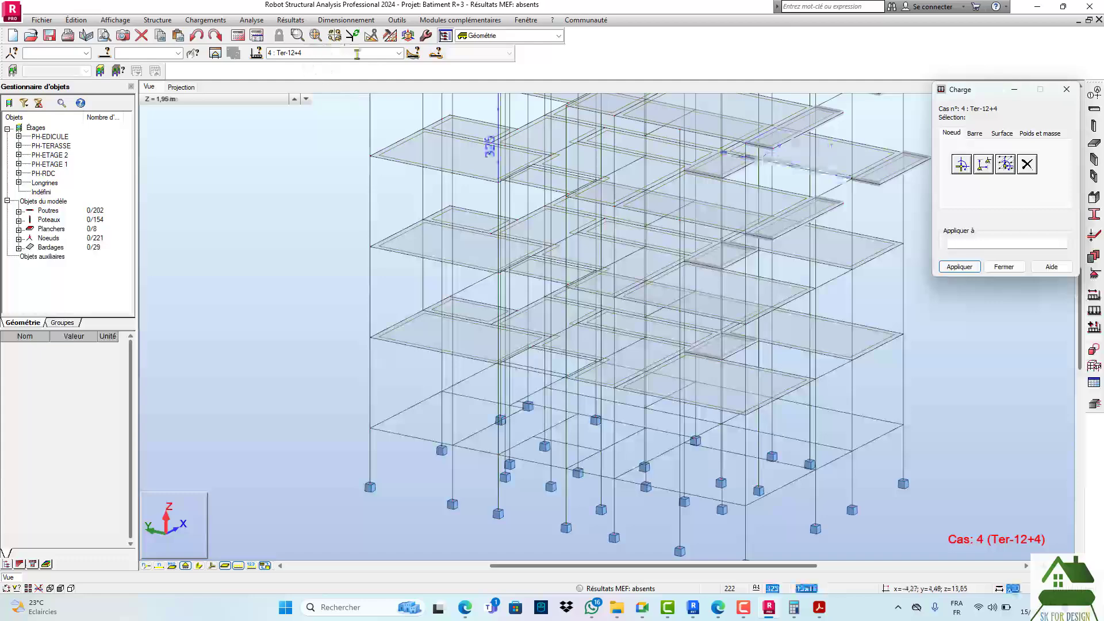
- Make Int-12+4 the active load case after viewing PP, and show the surface load types in the load definition
click(393, 56)
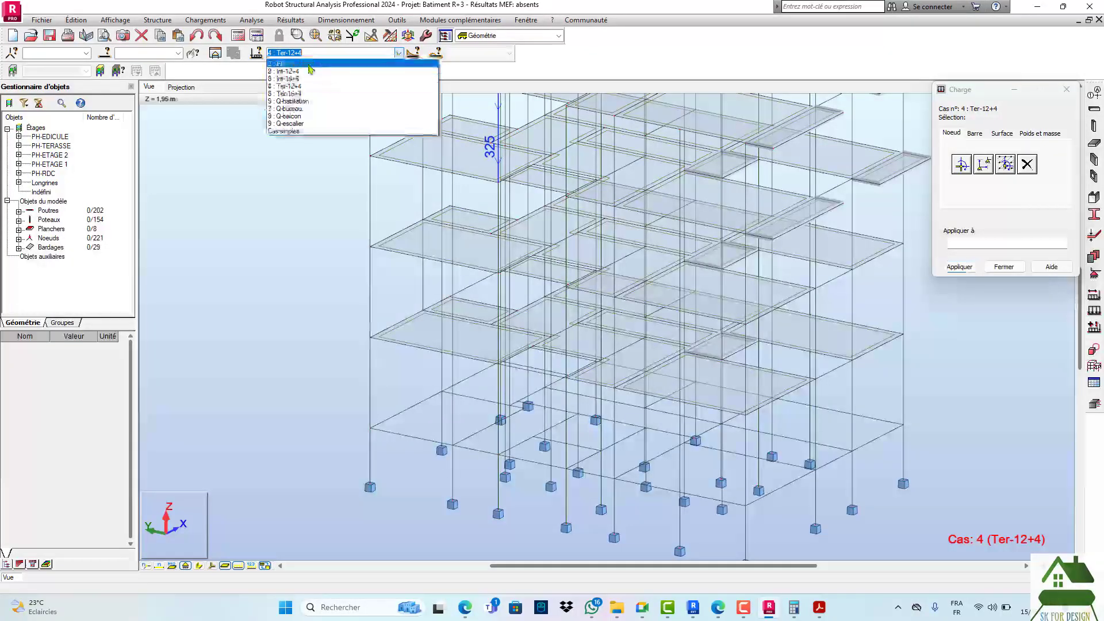
click(283, 66)
scroll(379, 268, down, 3)
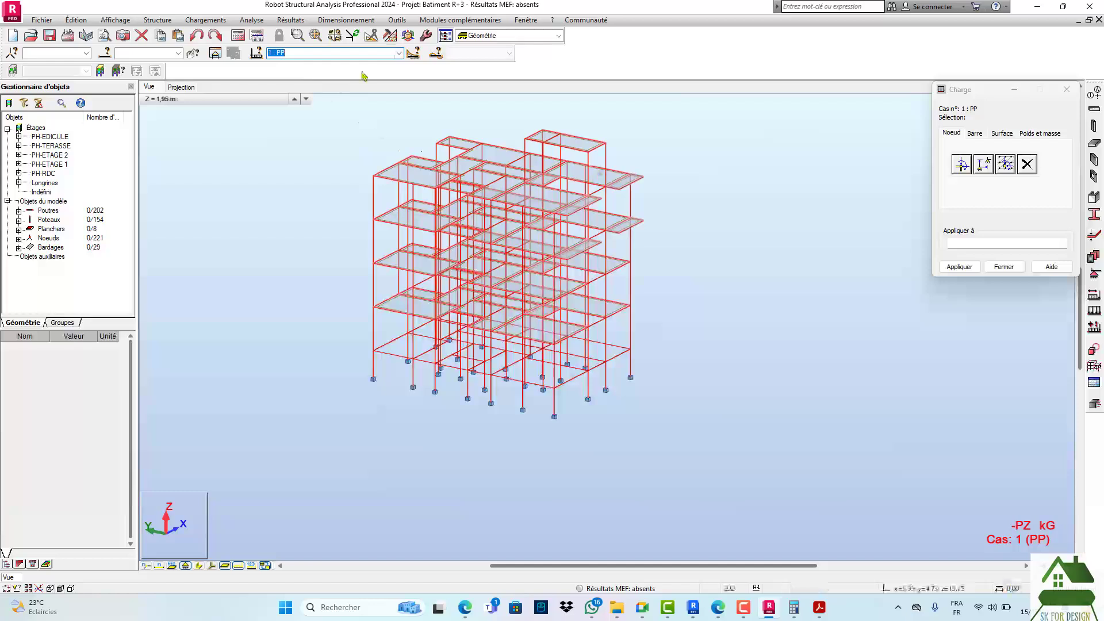
click(398, 52)
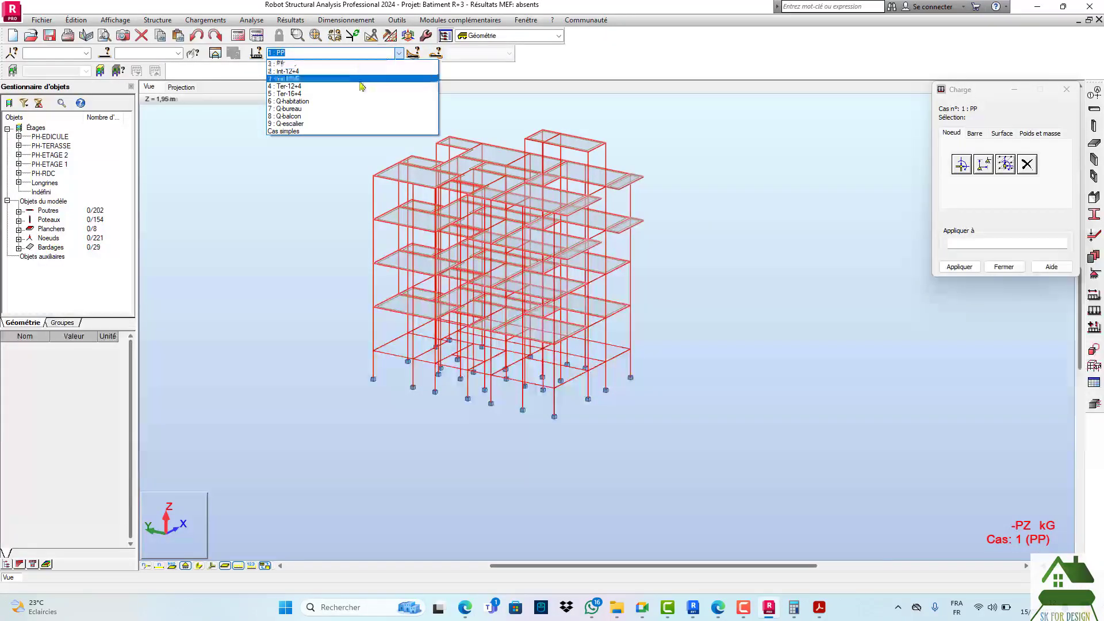
click(301, 72)
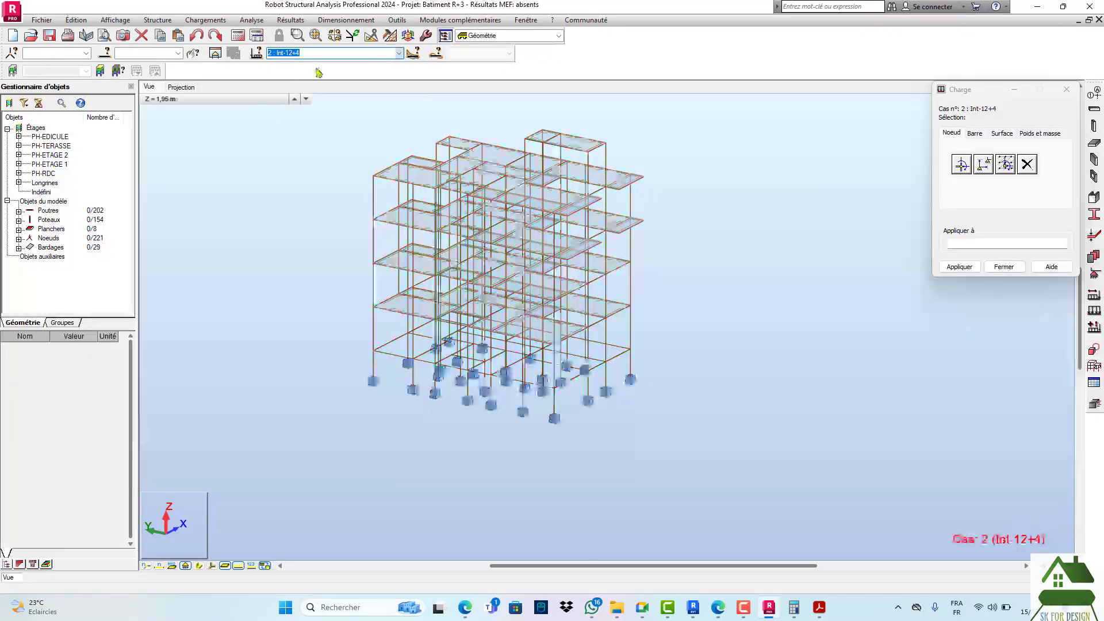
click(1001, 133)
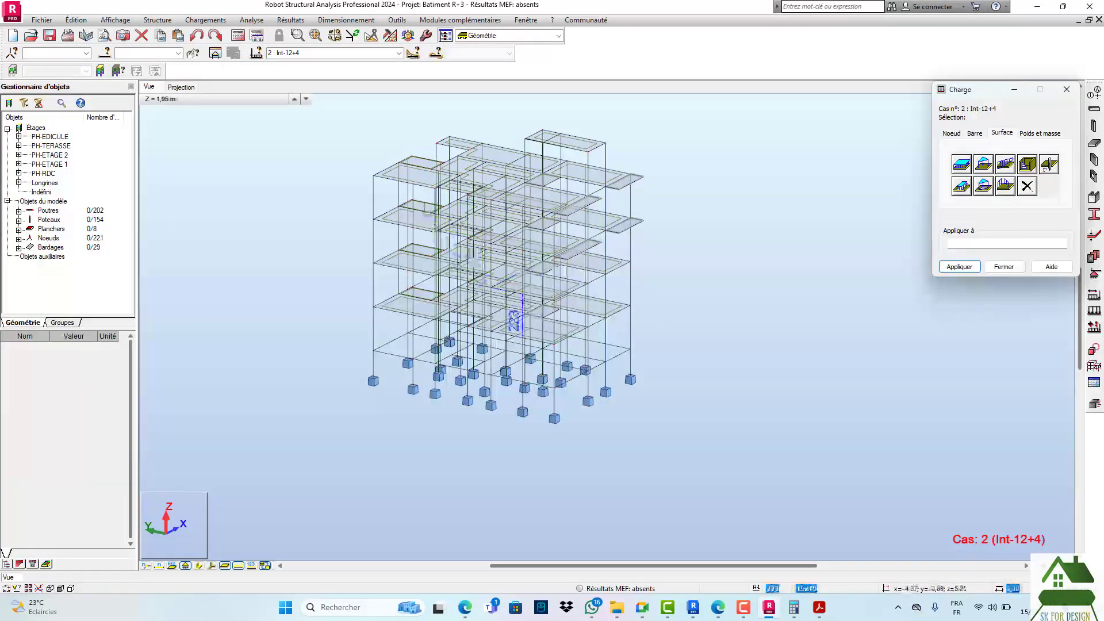
- Switch to the Chargements layout and select load case Int-12+4 in the list of defined cases
click(558, 36)
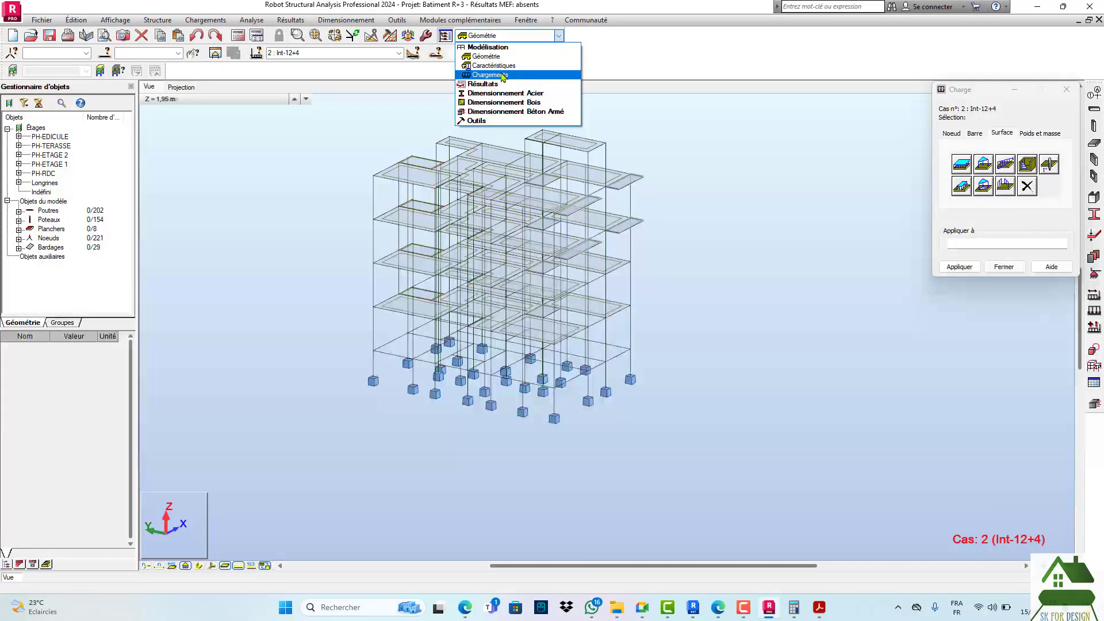
click(503, 75)
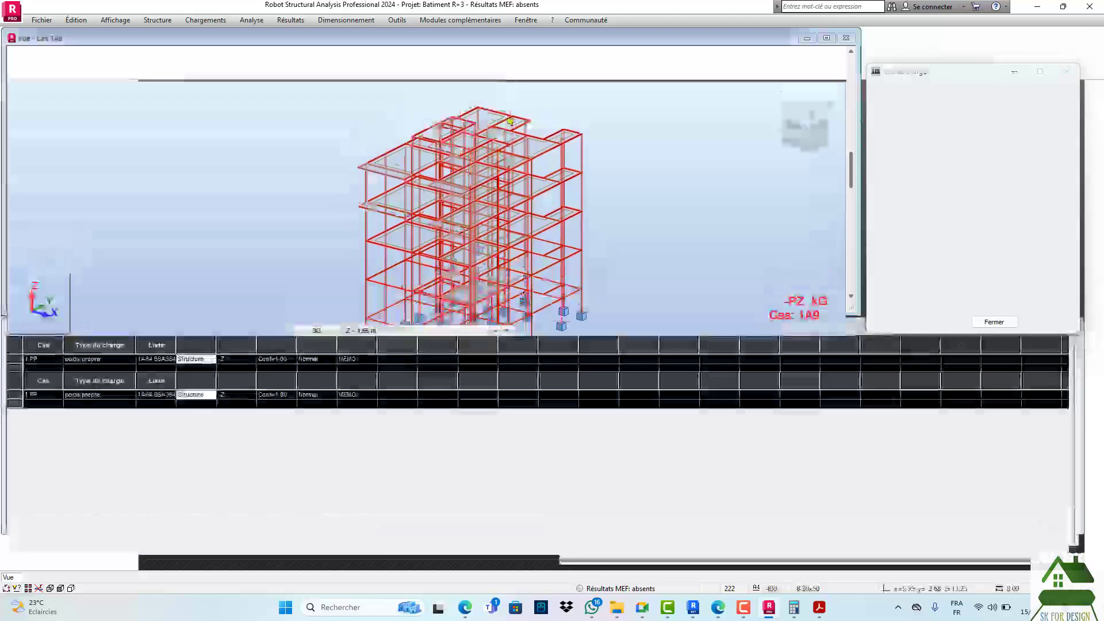
scroll(539, 237, down, 2)
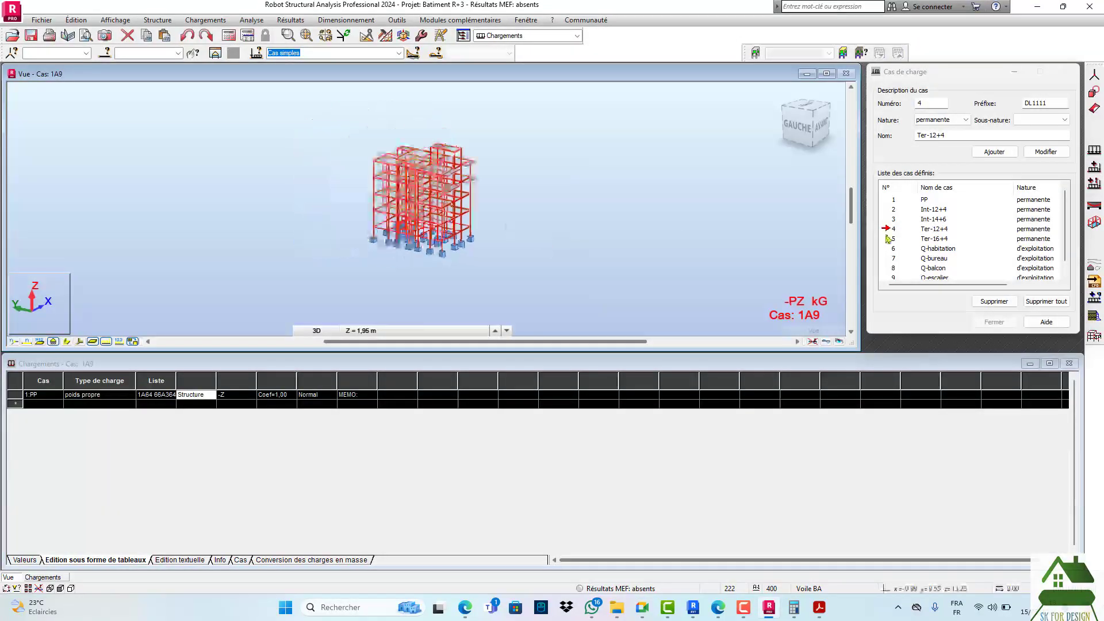
scroll(932, 231, down, 1)
scroll(925, 234, up, 1)
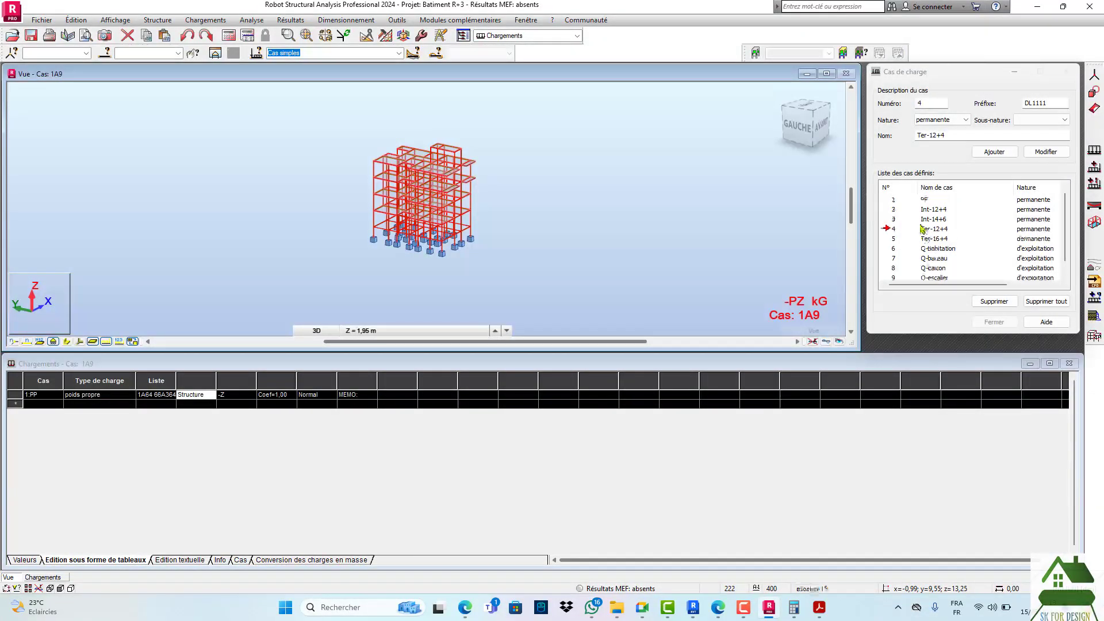
click(902, 210)
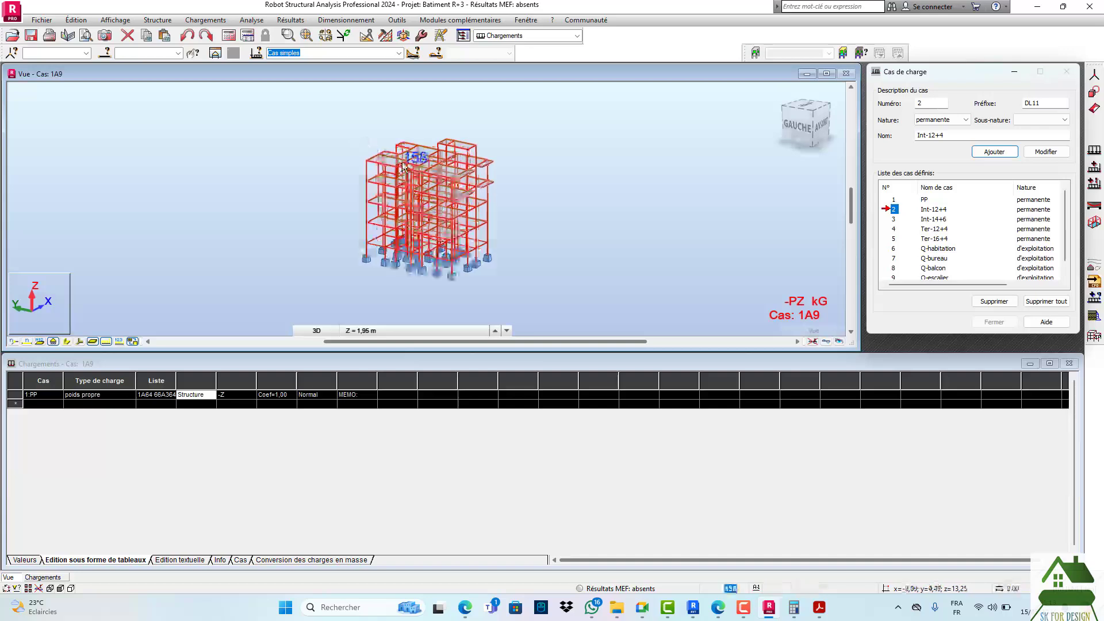
scroll(428, 196, up, 3)
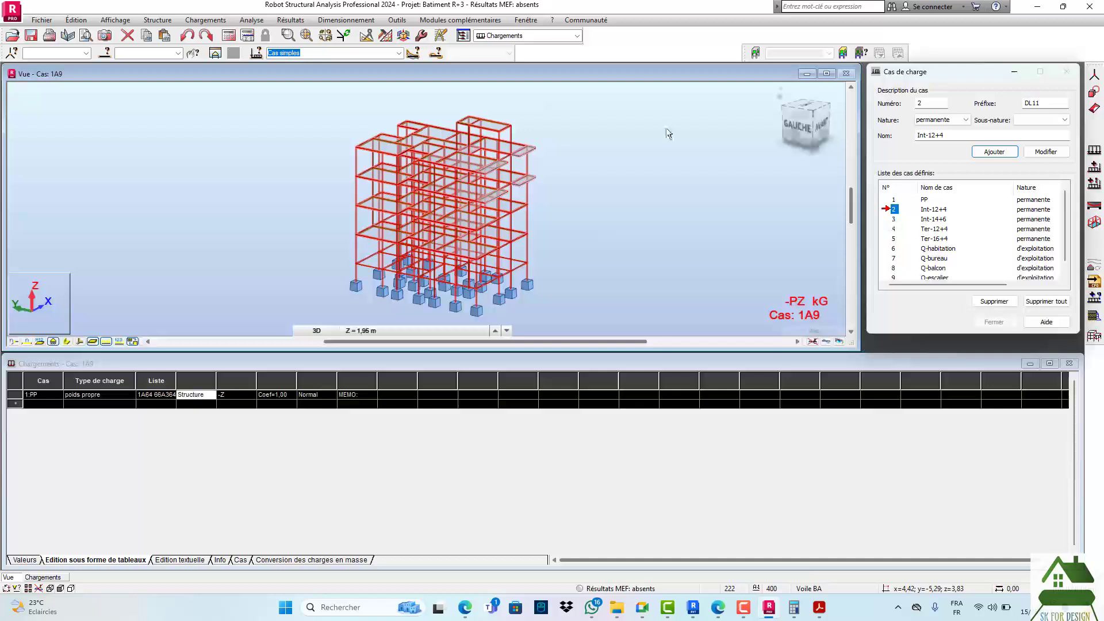
click(893, 219)
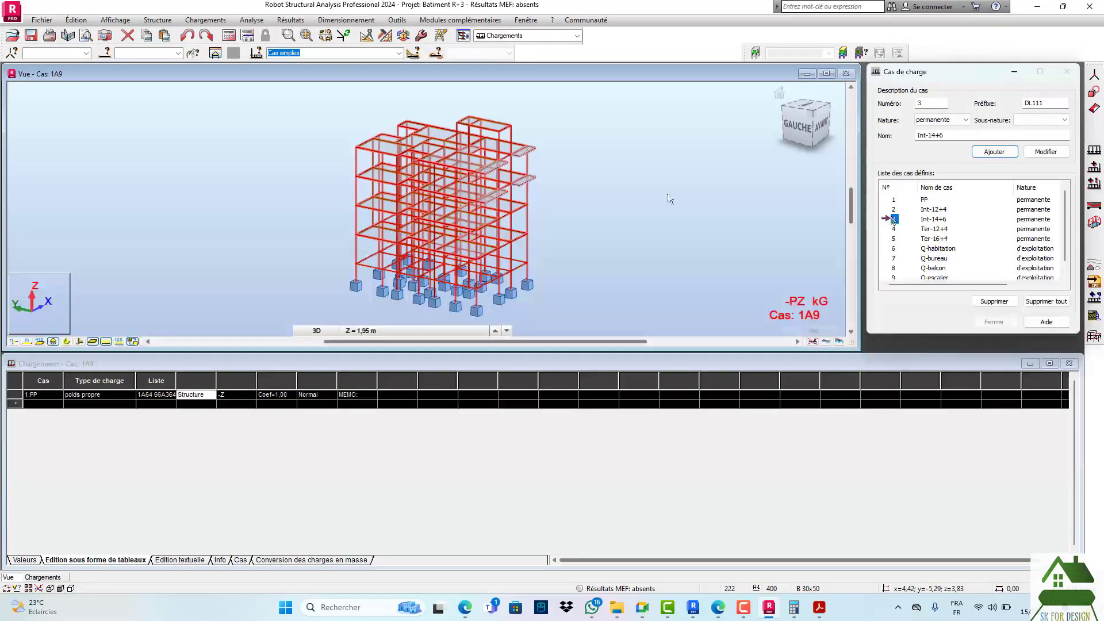
scroll(559, 181, down, 3)
scroll(557, 182, up, 4)
click(540, 126)
scroll(559, 167, down, 1)
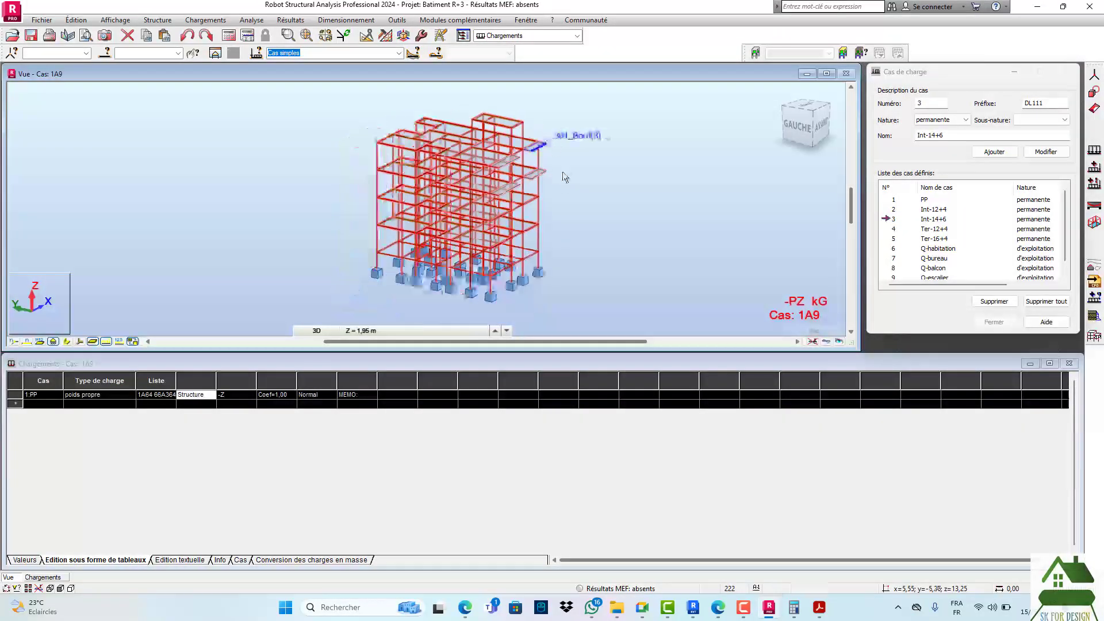
click(1094, 167)
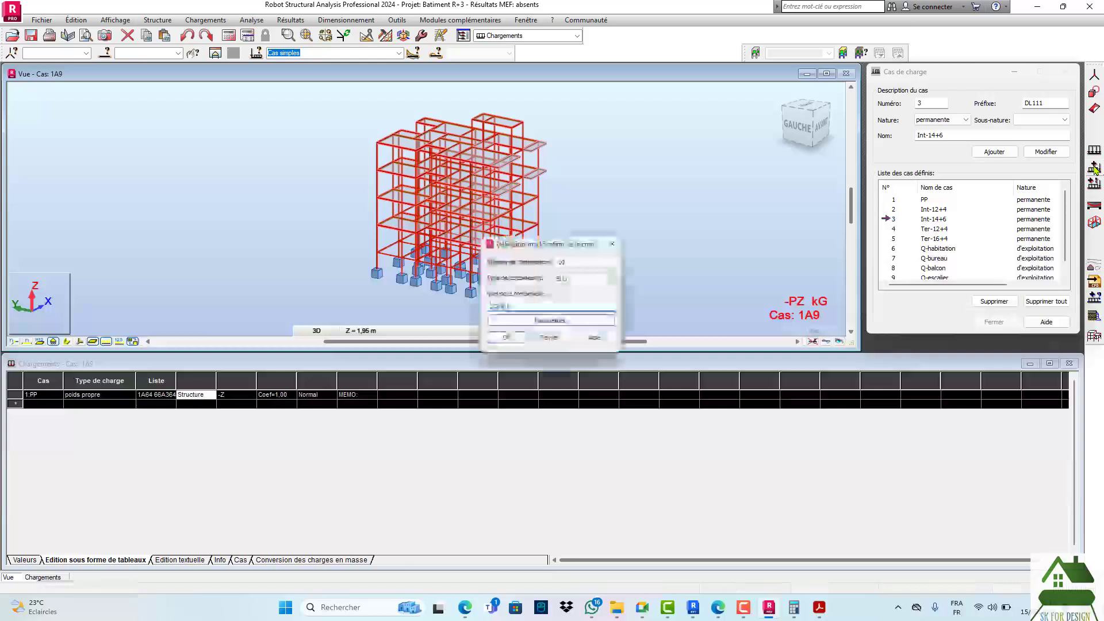
click(619, 242)
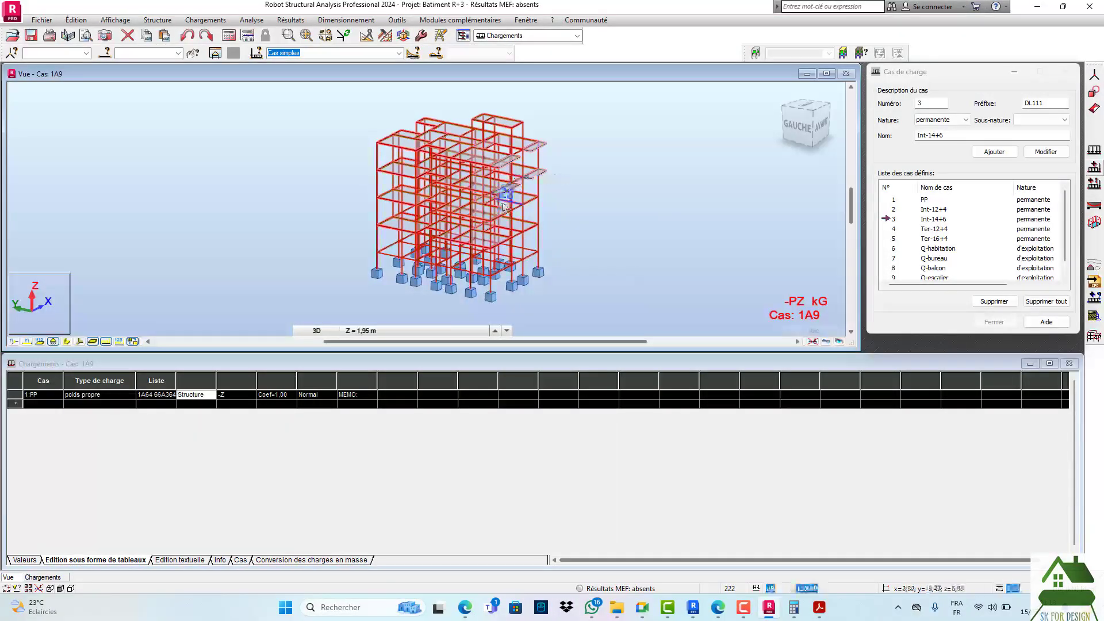
- Return to the Géométrie layout and make Int-12+4 the active load case
click(577, 36)
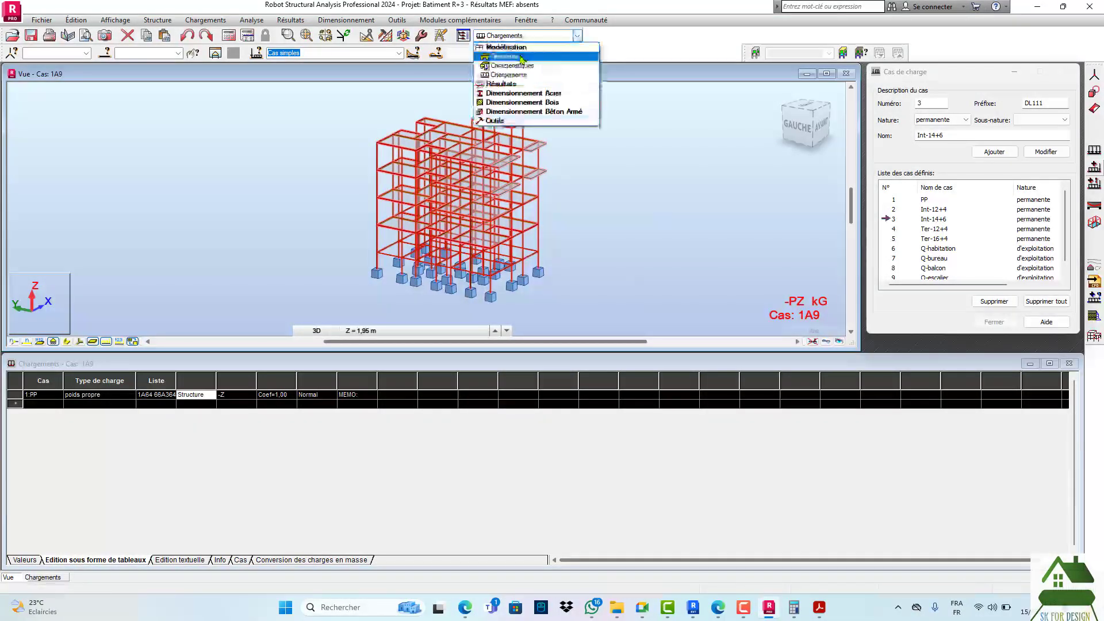
click(516, 56)
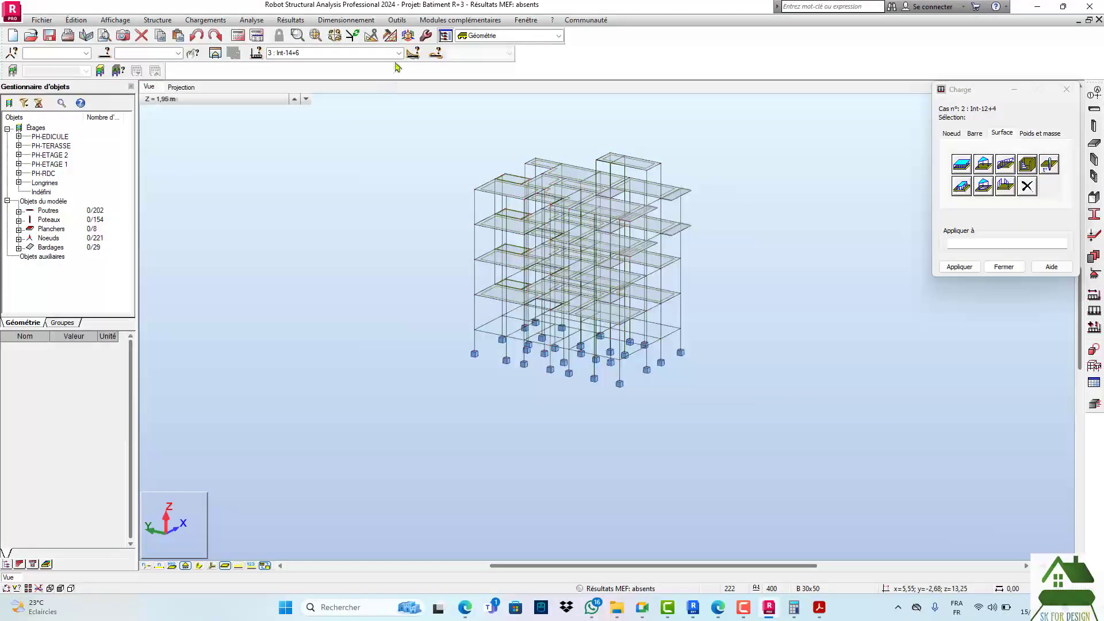
click(399, 53)
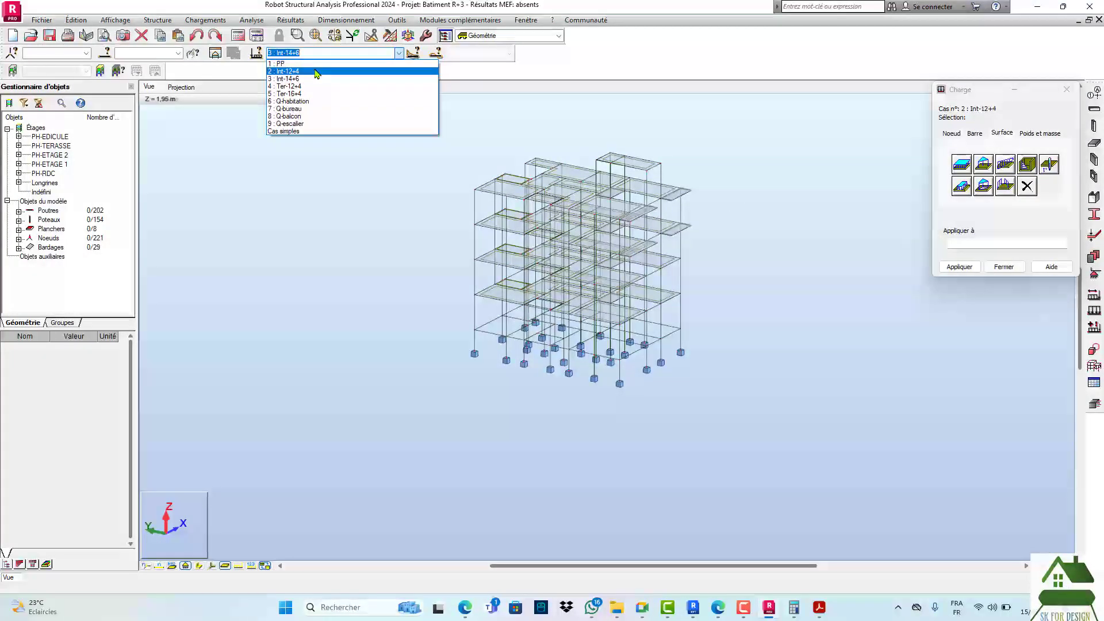
click(316, 71)
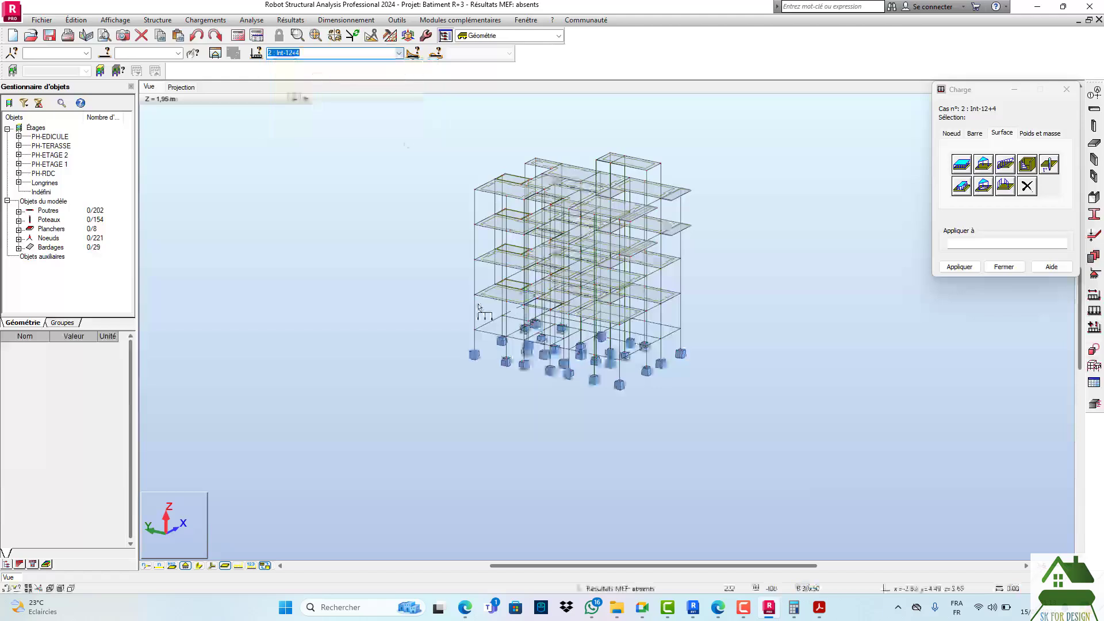
- Move the load definition window clear of the view cube and orient the whole building to the Gauche side view
scroll(717, 298, up, 3)
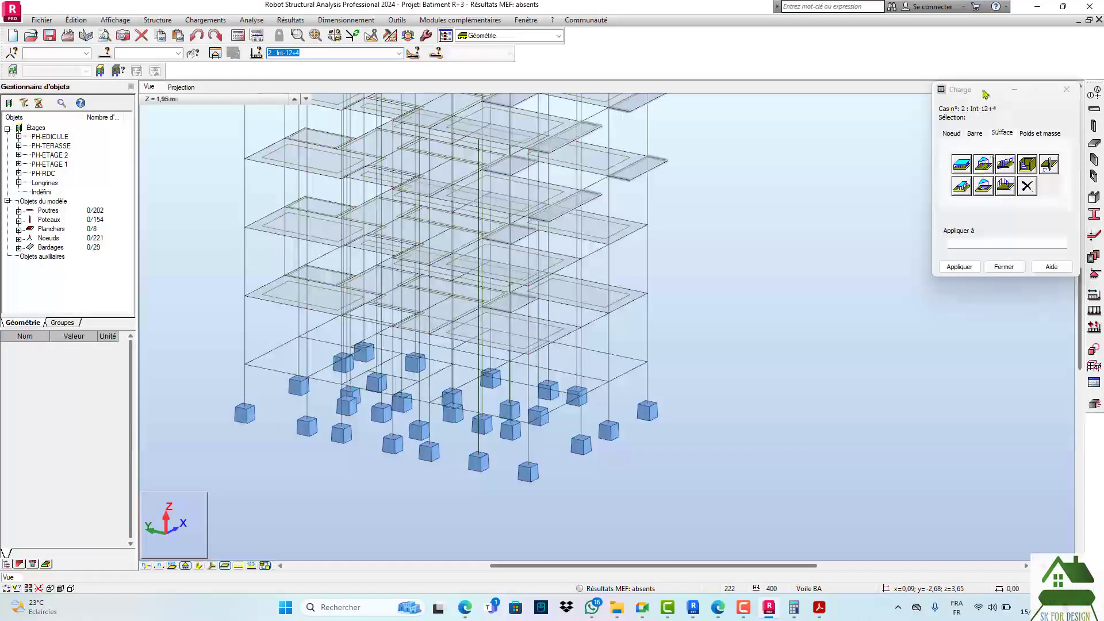
drag(984, 92, 988, 151)
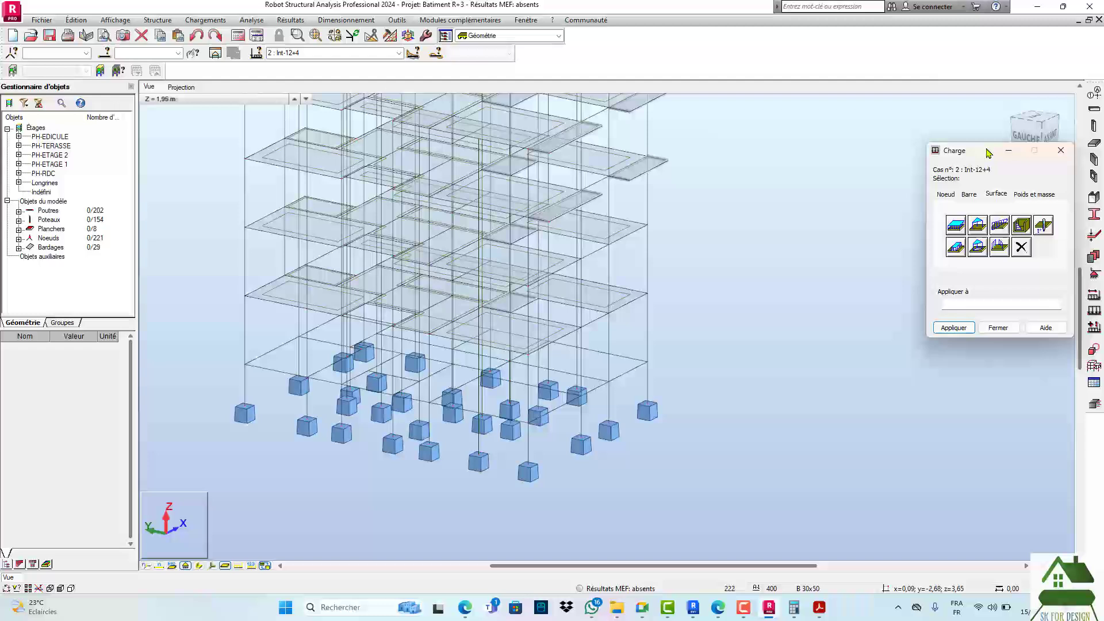
click(1027, 134)
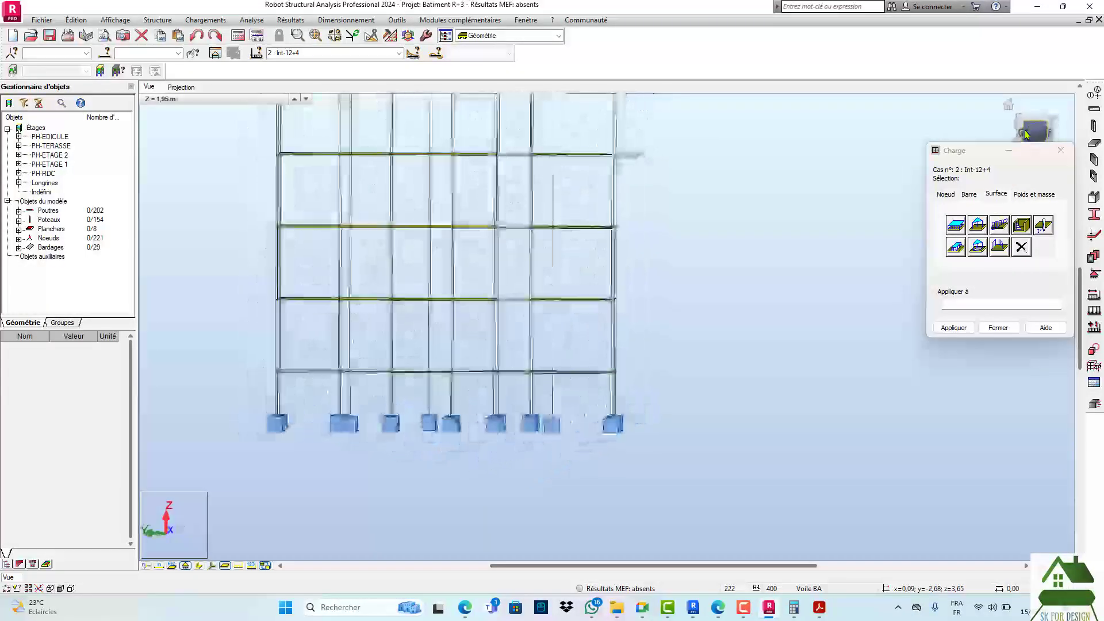
drag(1026, 134, 1027, 129)
scroll(793, 207, down, 2)
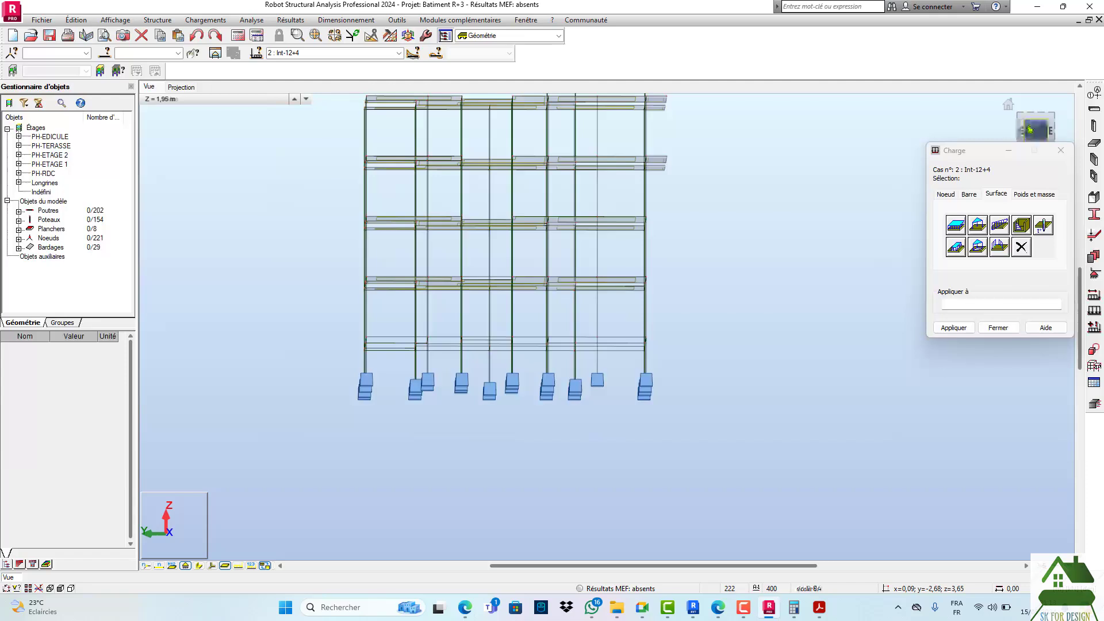
click(1030, 130)
scroll(750, 247, down, 3)
middle_drag(751, 230, 744, 238)
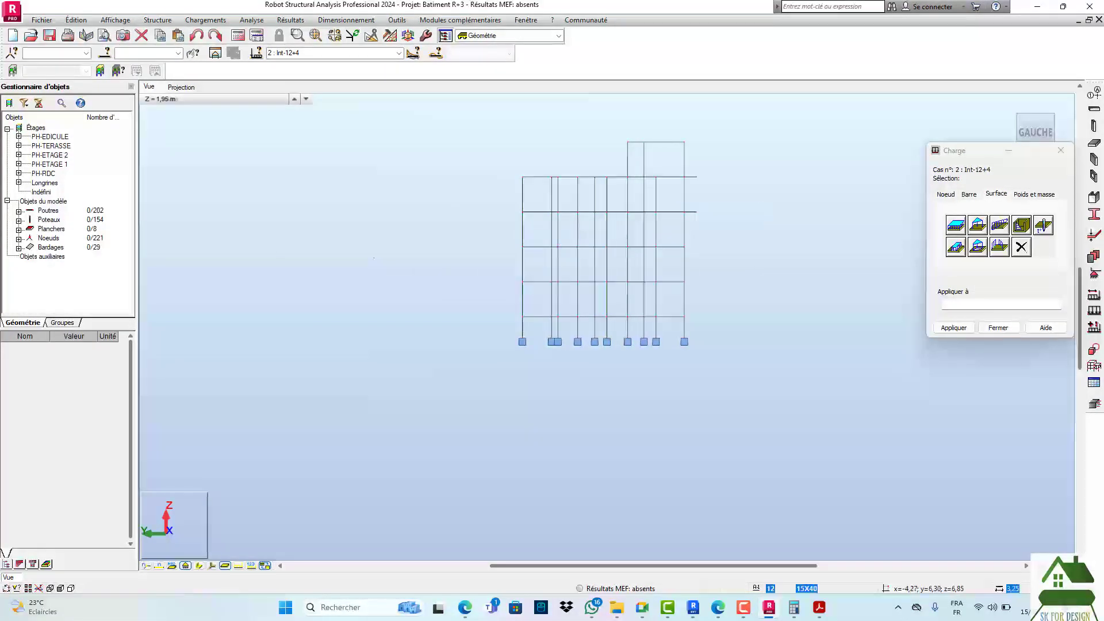
- Open the selection window and filter for Objet elements by the Bardage attribute
click(438, 55)
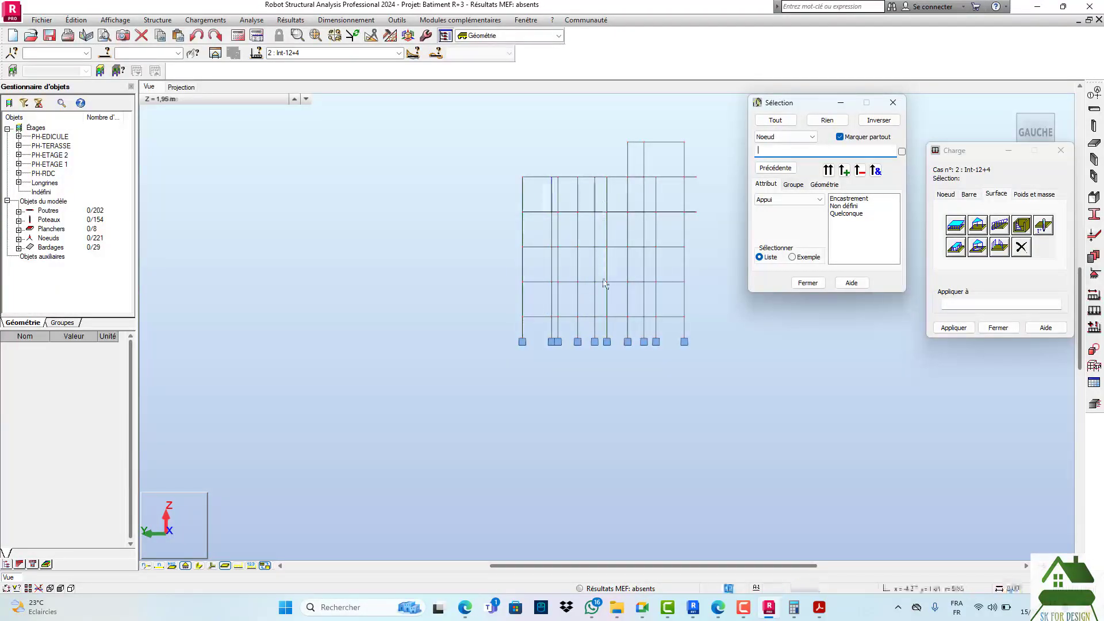
click(805, 136)
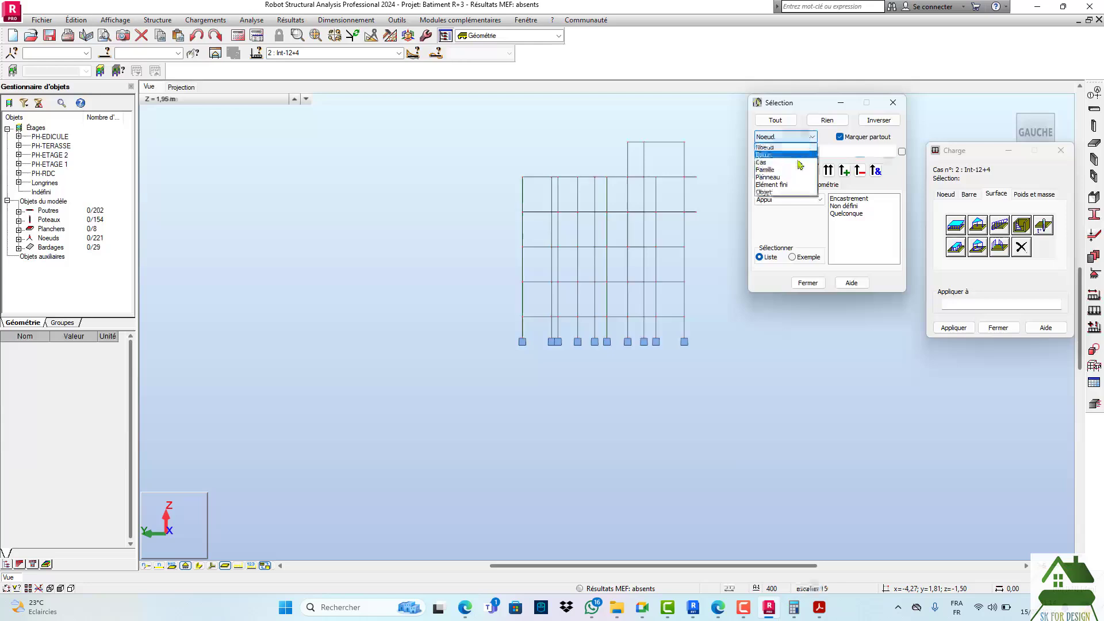
click(792, 193)
click(796, 200)
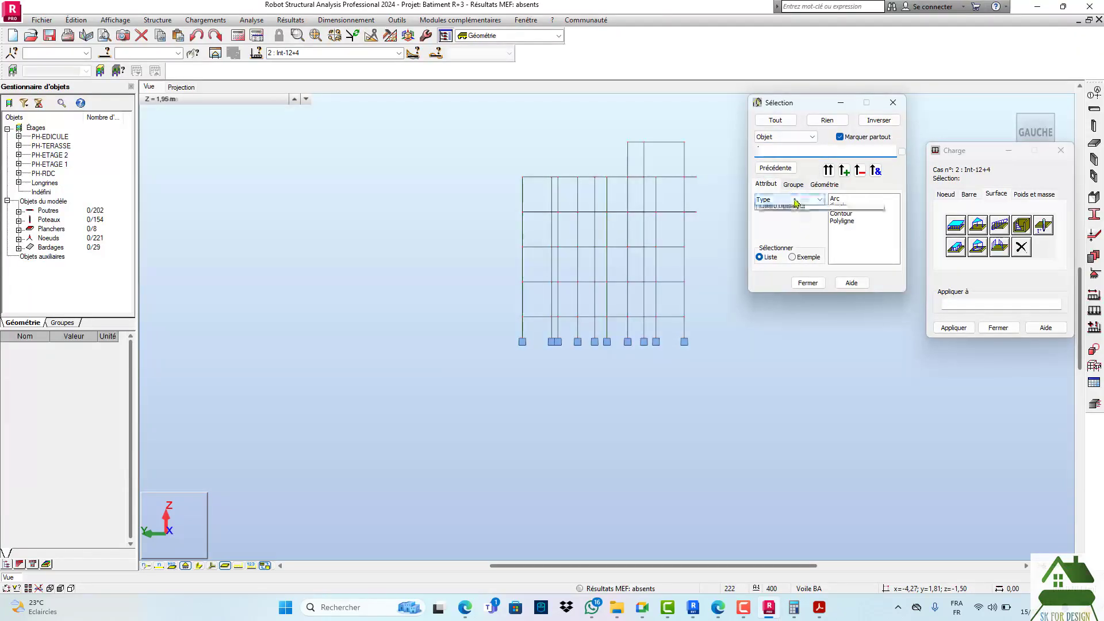
click(803, 217)
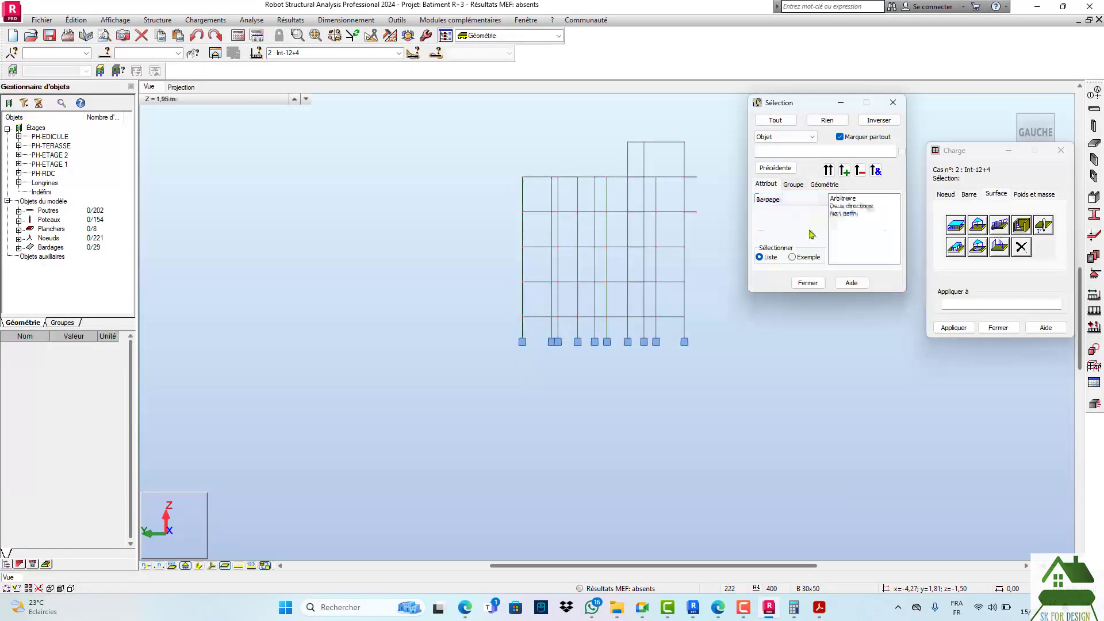